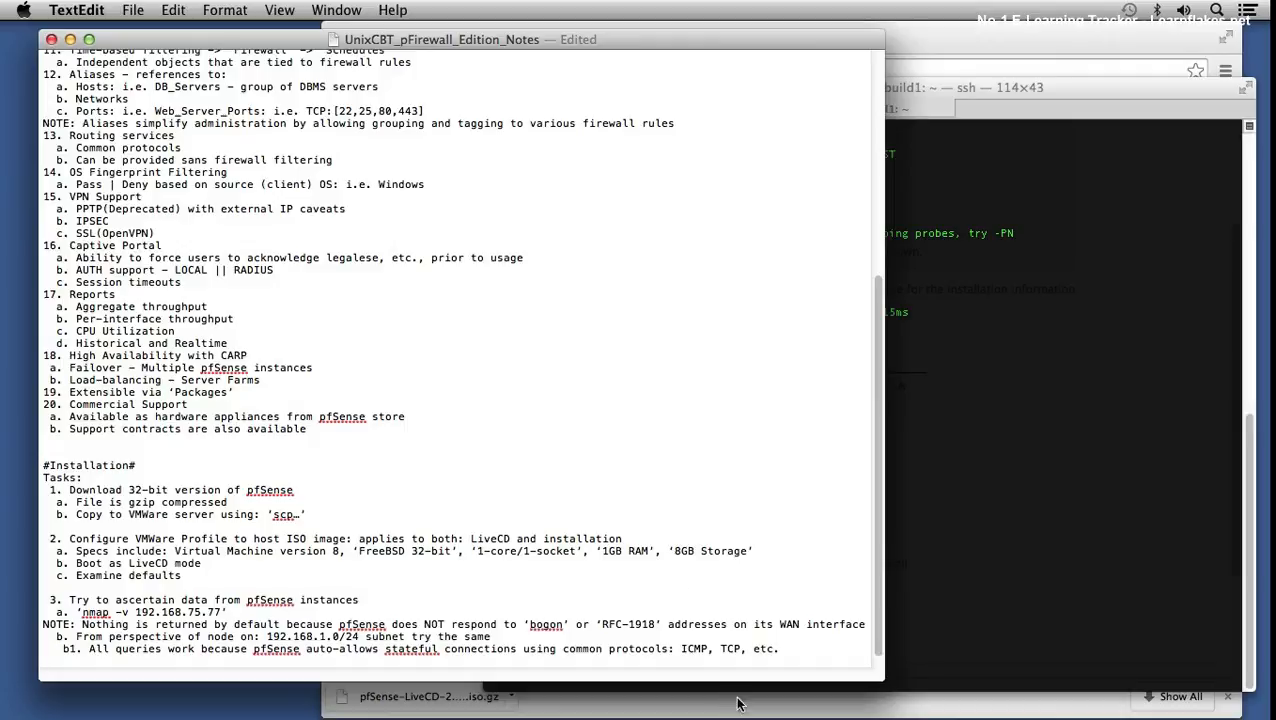
- Add note item '4. GUI Setup (Completion) && Exploration of the Interface' with sub-item a. 'nmap -v -p 80 192.168.75.3'
left_click(801, 649)
key("Return")
key("Return")
key("Return")
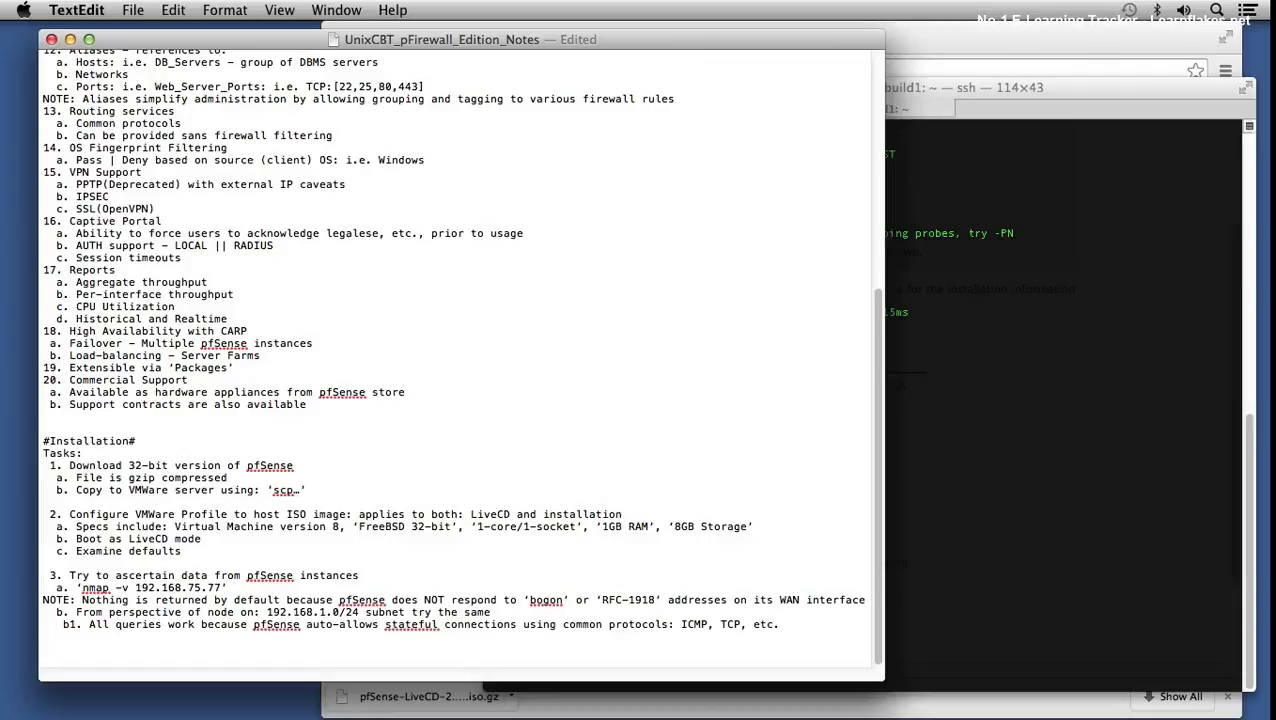
type("4. GUI Setup (Complete")
key("BackSpace")
type("ion) ")
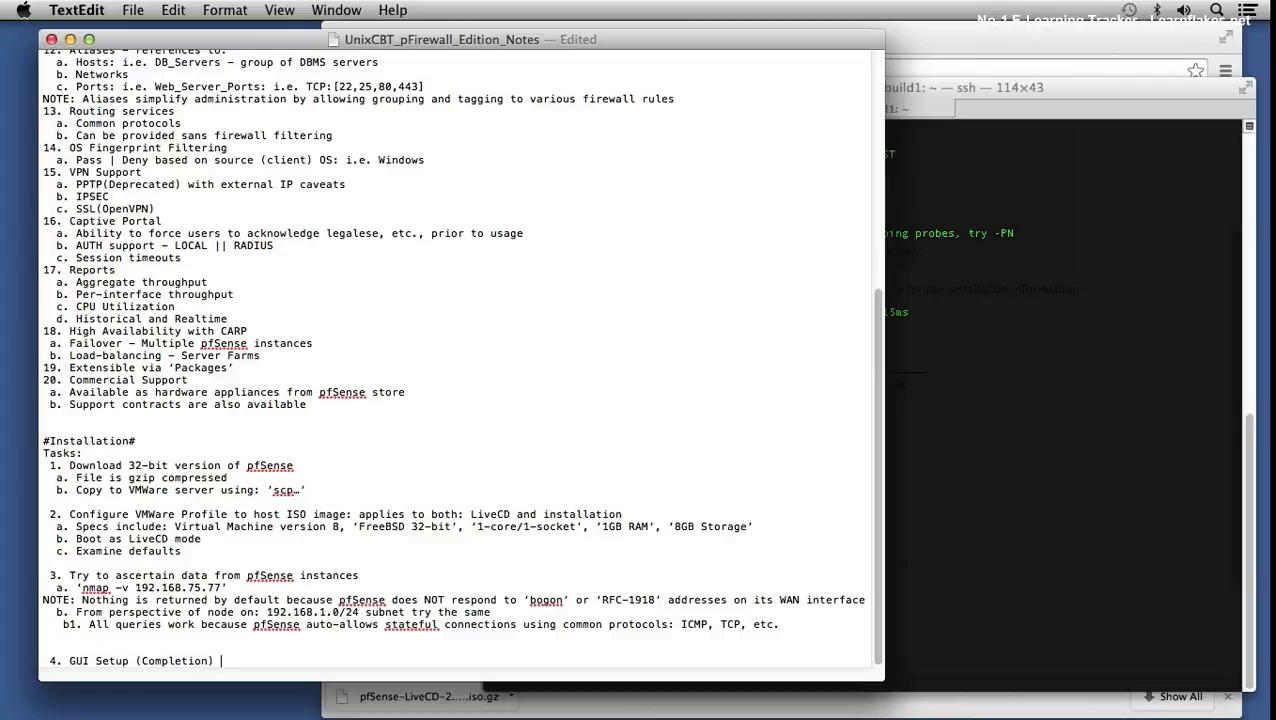
type("&& Exploration of the INterface")
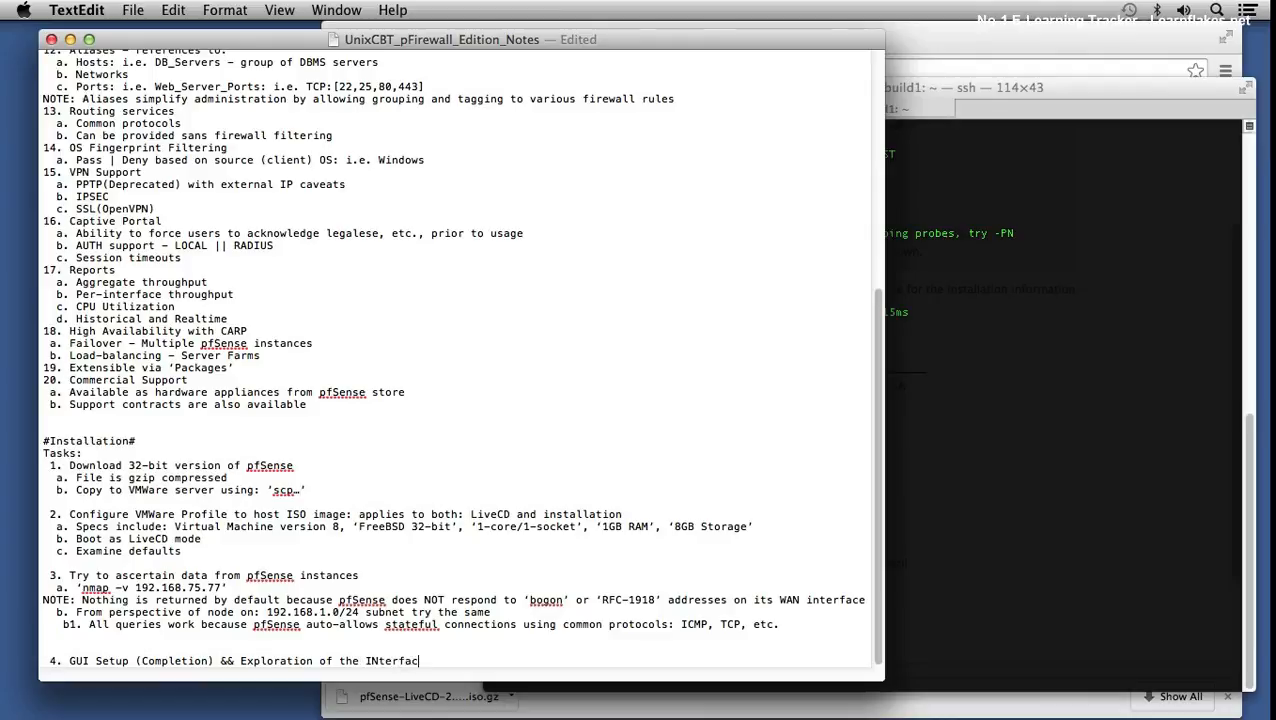
key("Left")
key("Left")
key("Left")
key("Left")
key("Left")
key("Left")
key("Left")
key("BackSpace")
type("n")
key("super+Right")
key("Return")
type("a. ‘n")
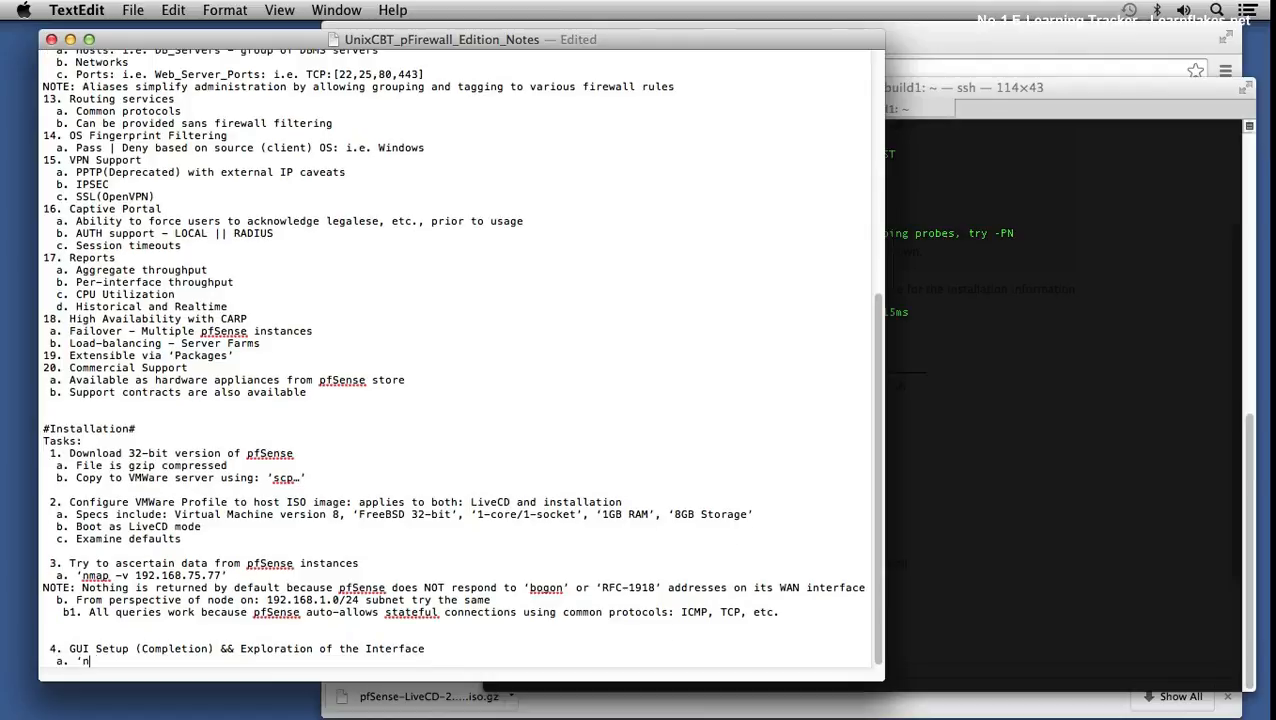
type("map -v -p 80 192.1")
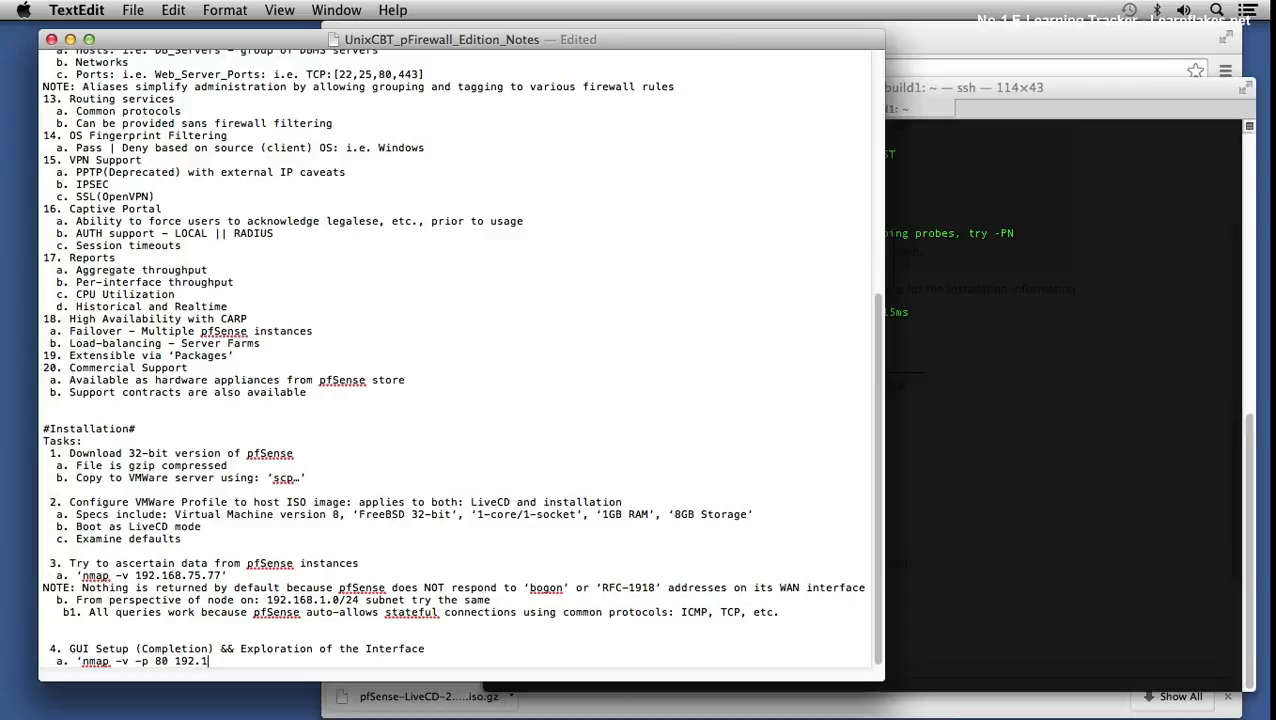
type("68.75.3’")
- Copy the nmap command from the notes and run it in Terminal against 192.168.75.3
left_click(82, 661, "shift")
key("super+c")
left_click(1026, 260)
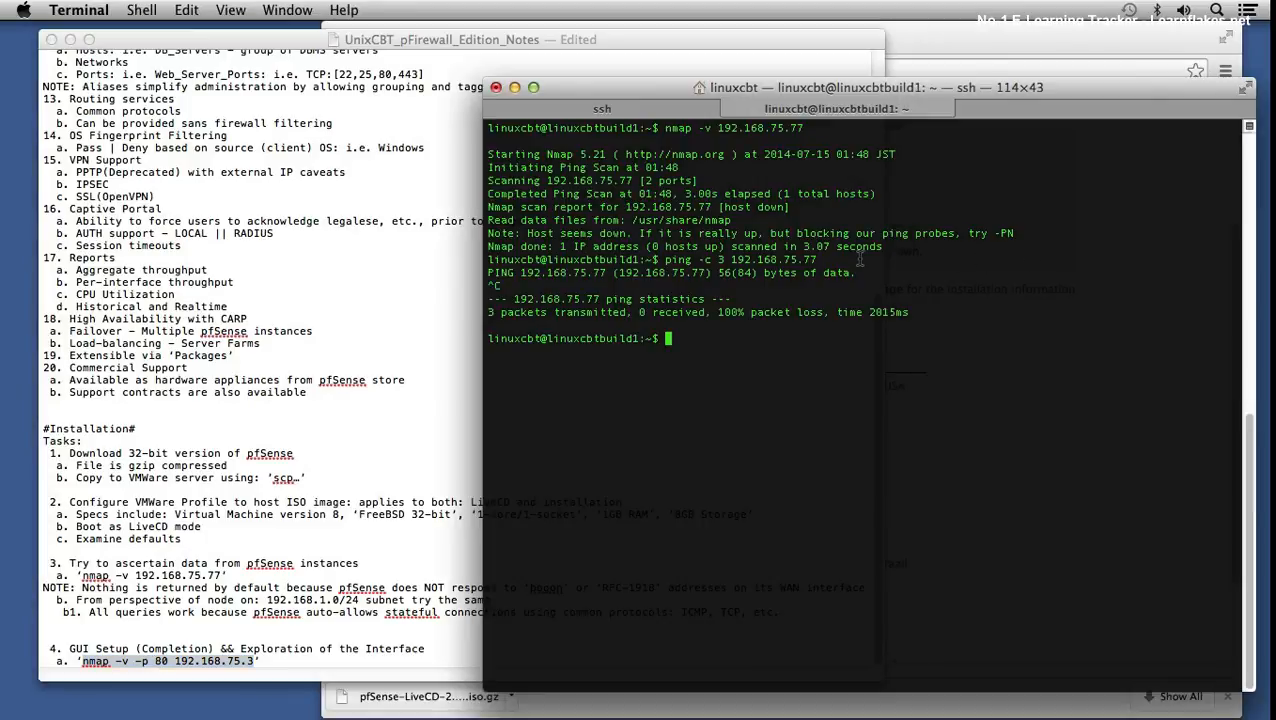
key("super+v")
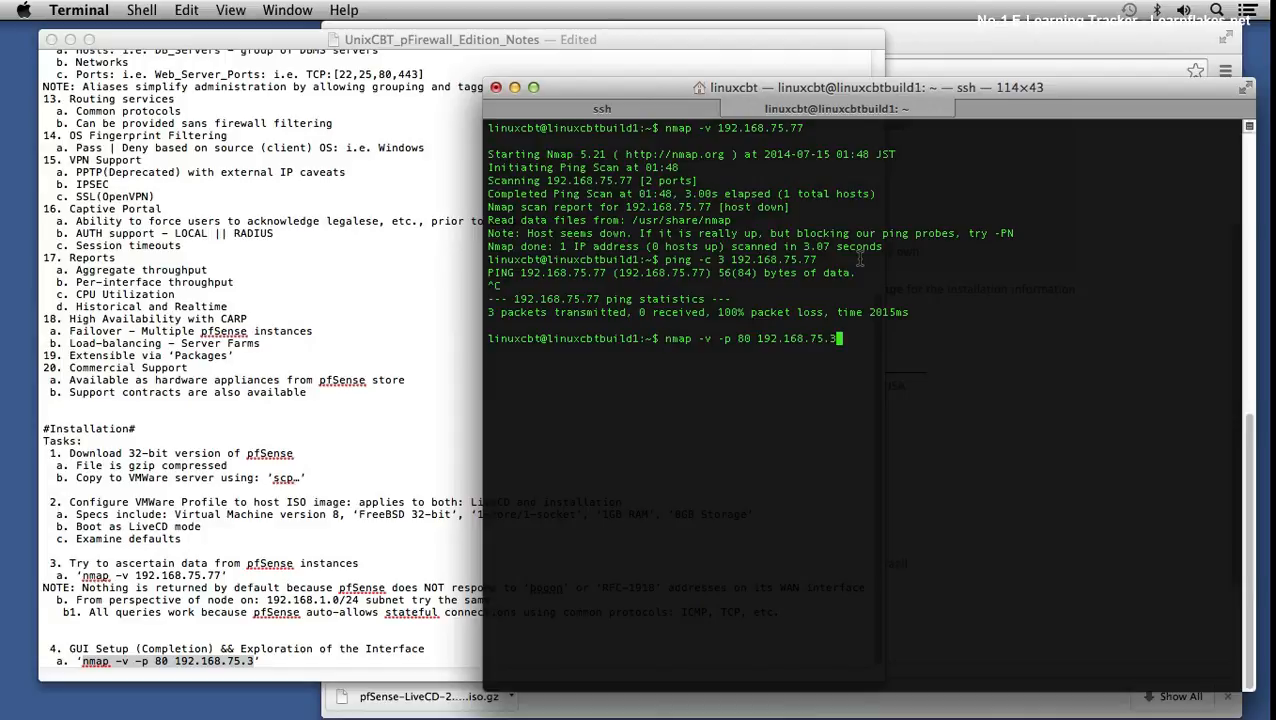
key("Return")
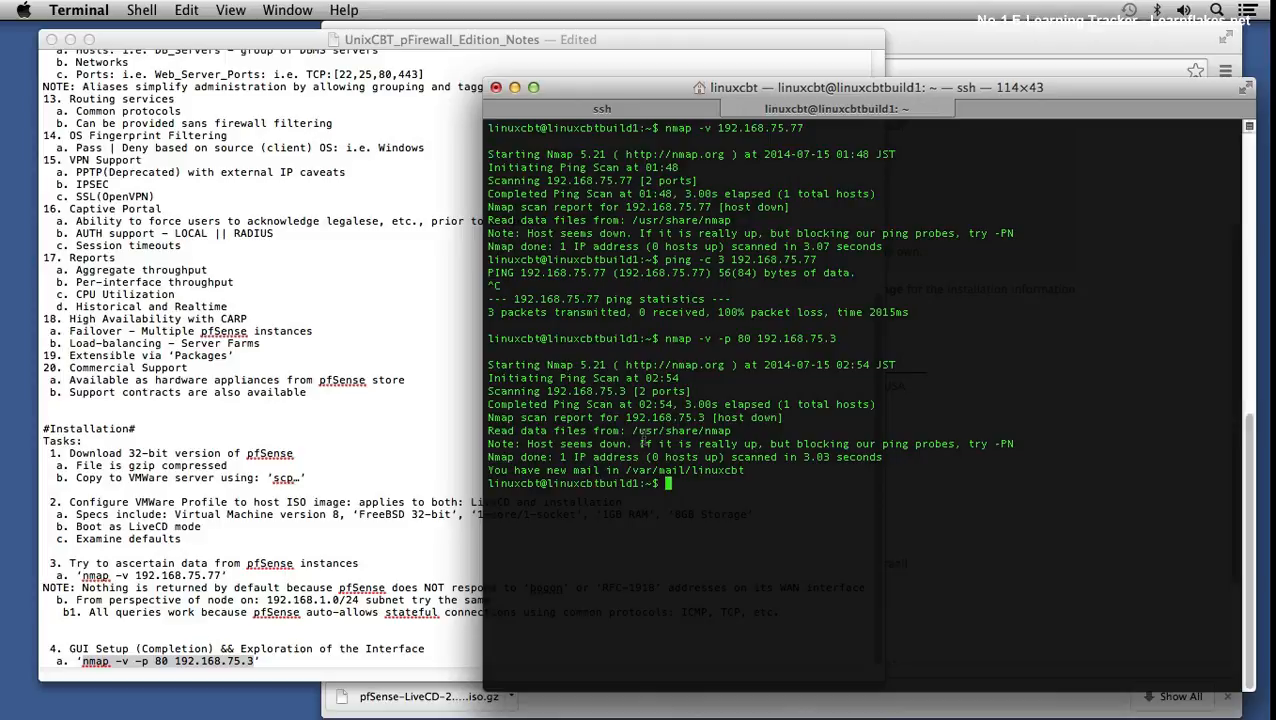
mouse_move(597, 381)
left_mouse_down()
mouse_move(576, 372)
mouse_move(600, 366)
left_mouse_up()
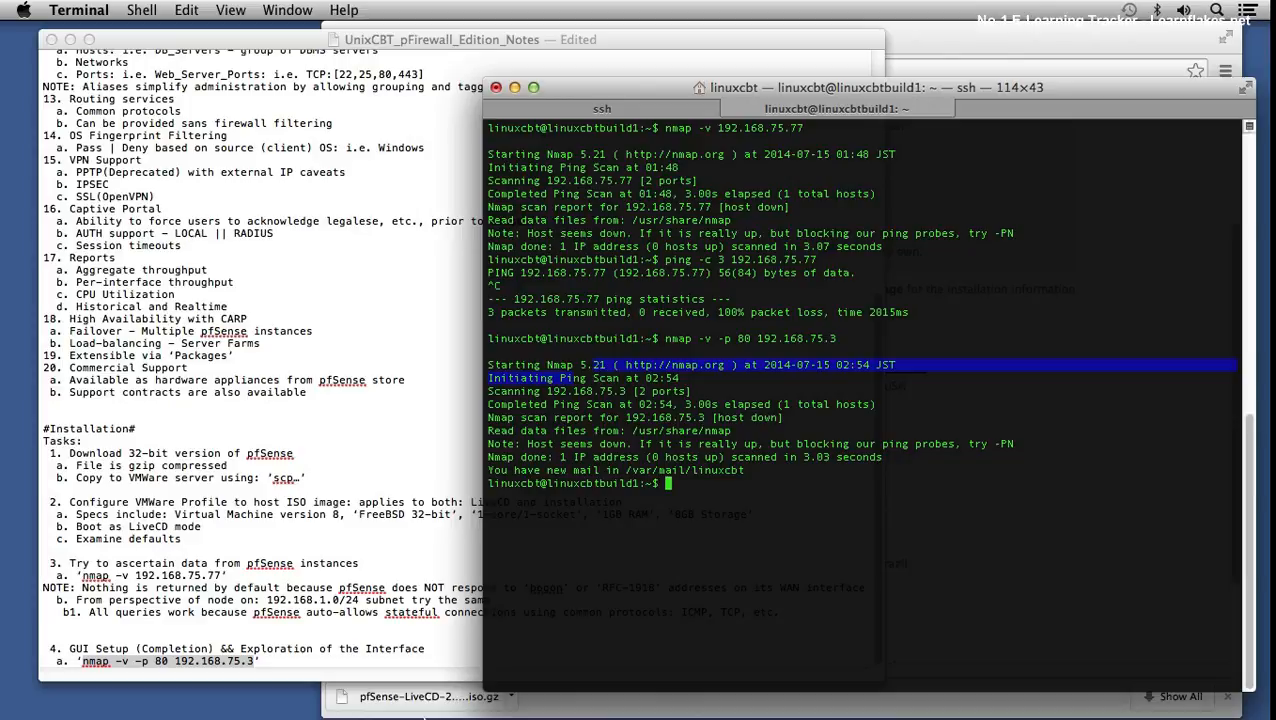
- Try loading 192.168.75.3 in Chrome, stop the unreachable request, and return to the notes
left_click(592, 707)
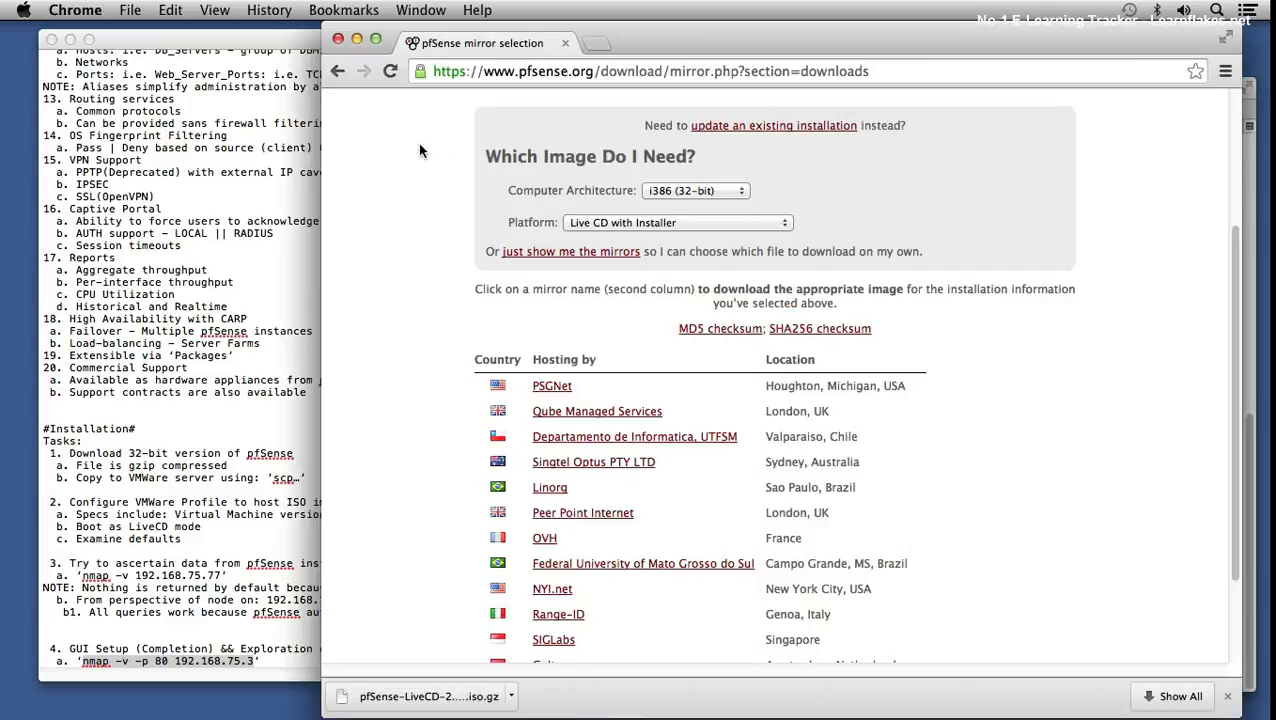
left_click(575, 79)
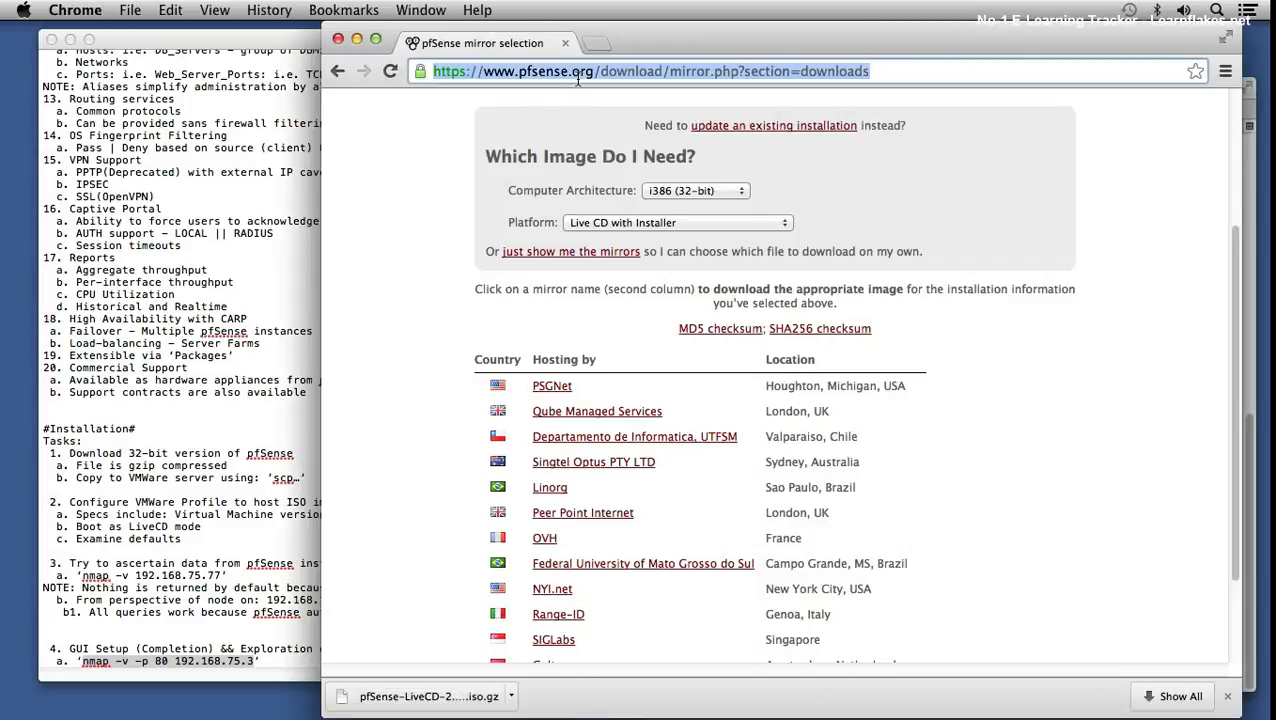
type("192.")
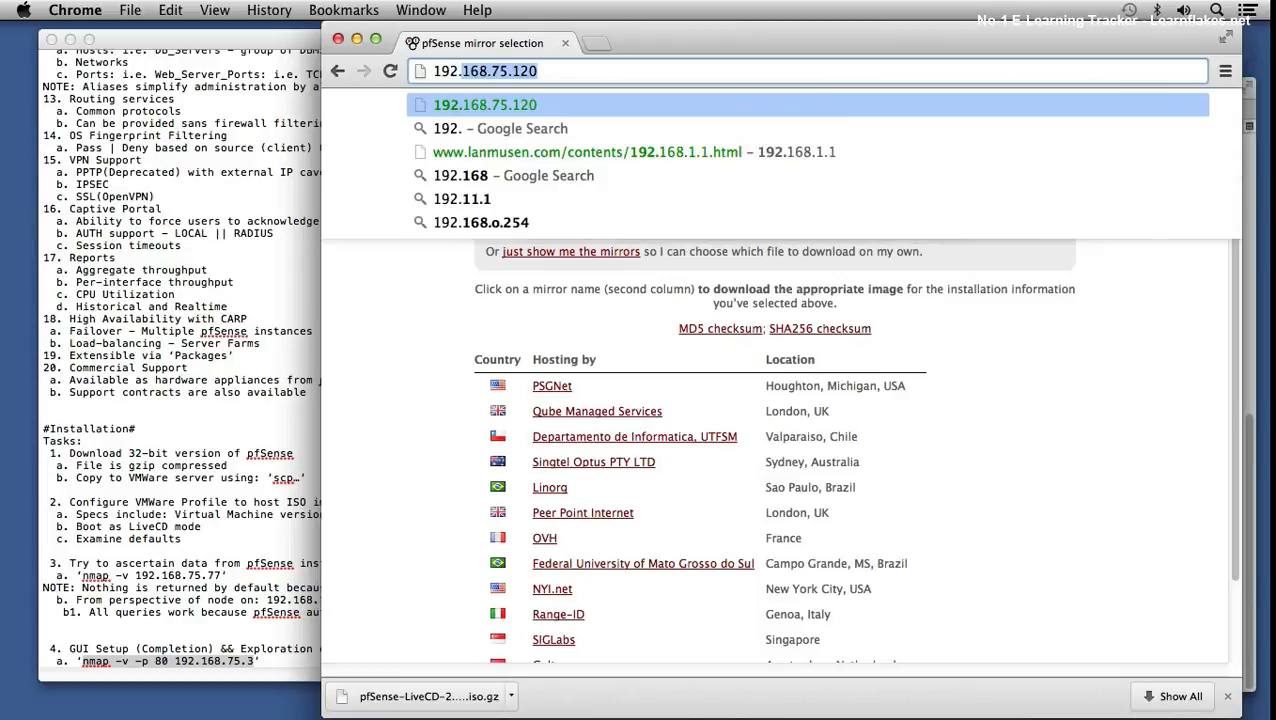
type("168.75.1")
key("BackSpace")
type("3")
key("Return")
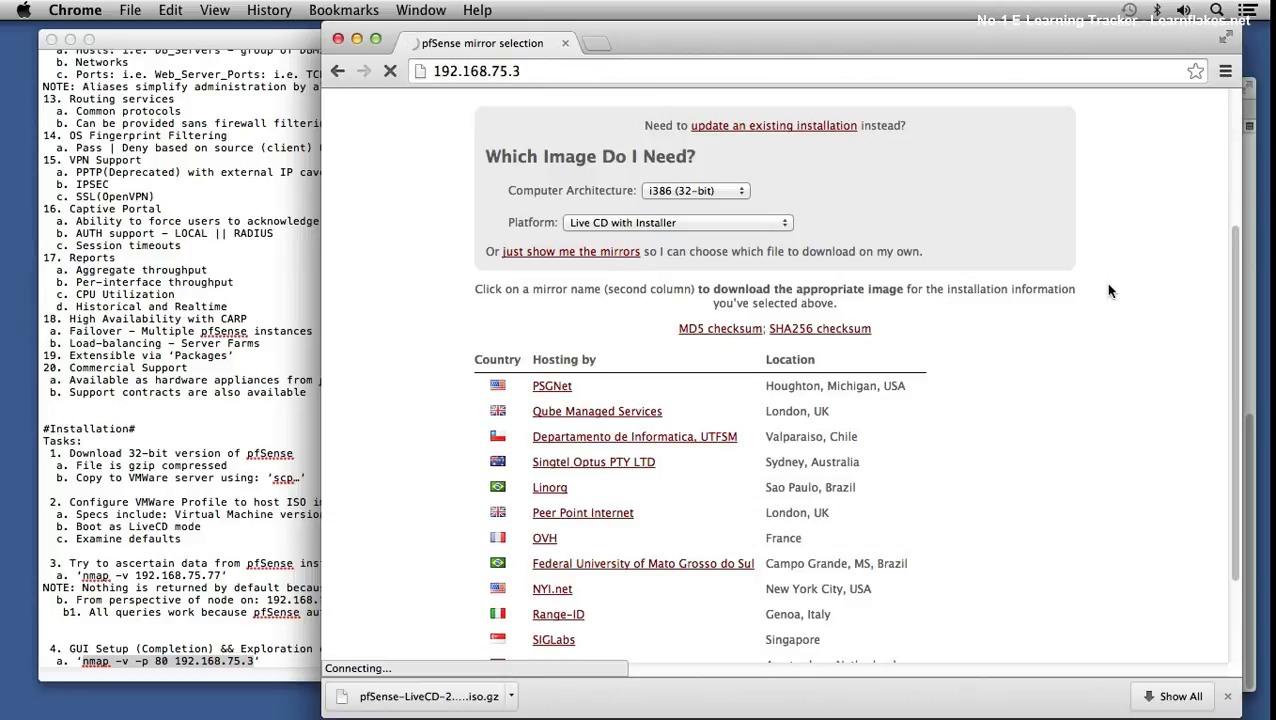
left_click(1228, 697)
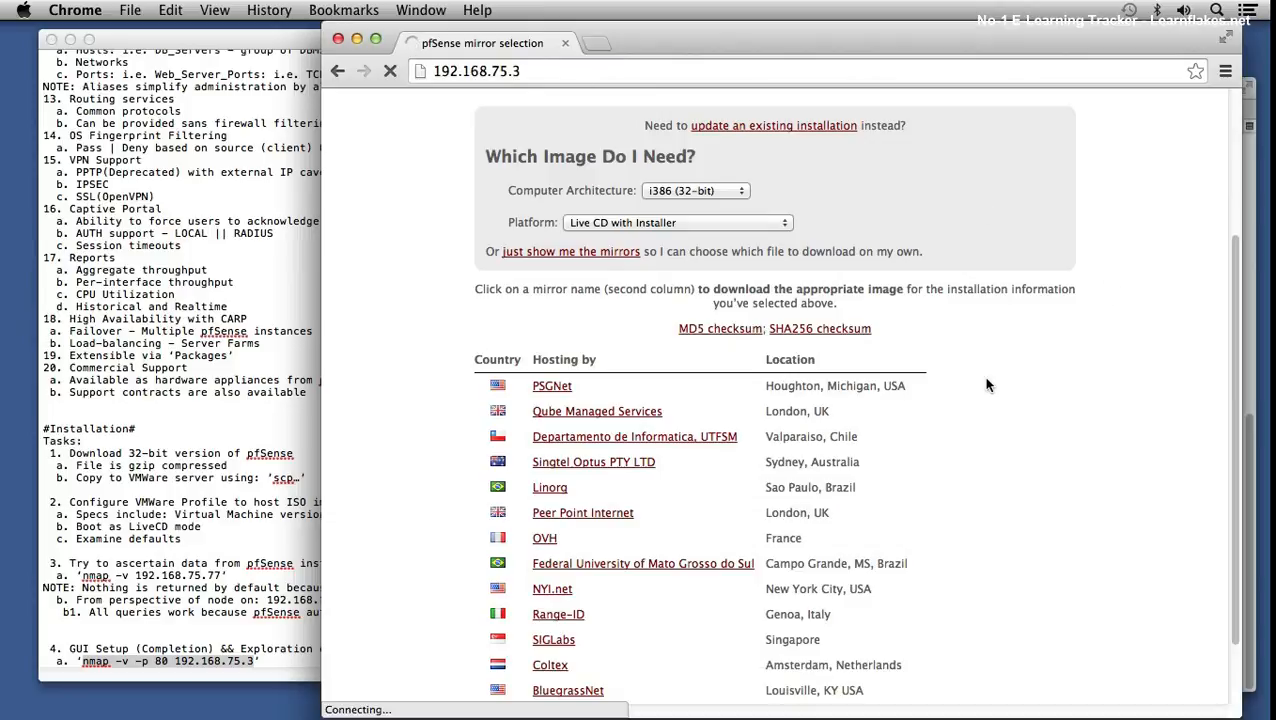
left_click(391, 72)
left_click(205, 38)
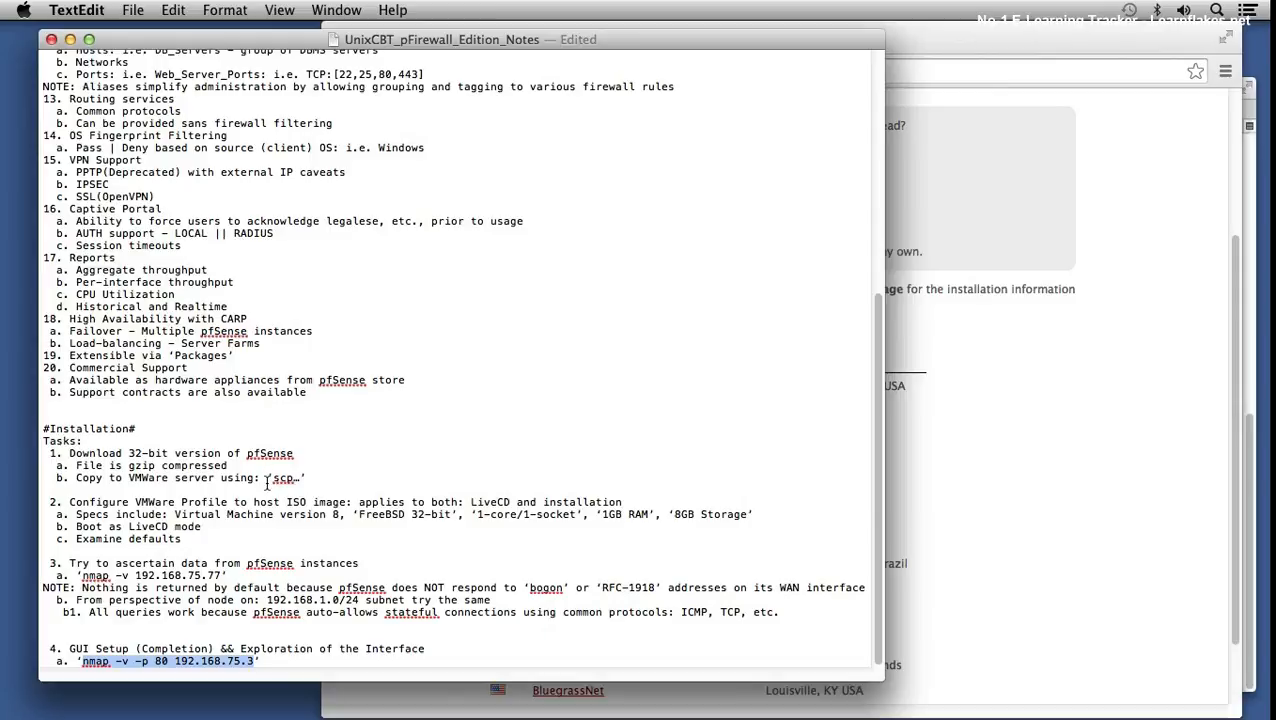
- Add sub-item b. 'nmap -v -p 80 192.168.1.1' - returns positively, and save the notes
left_click(268, 661)
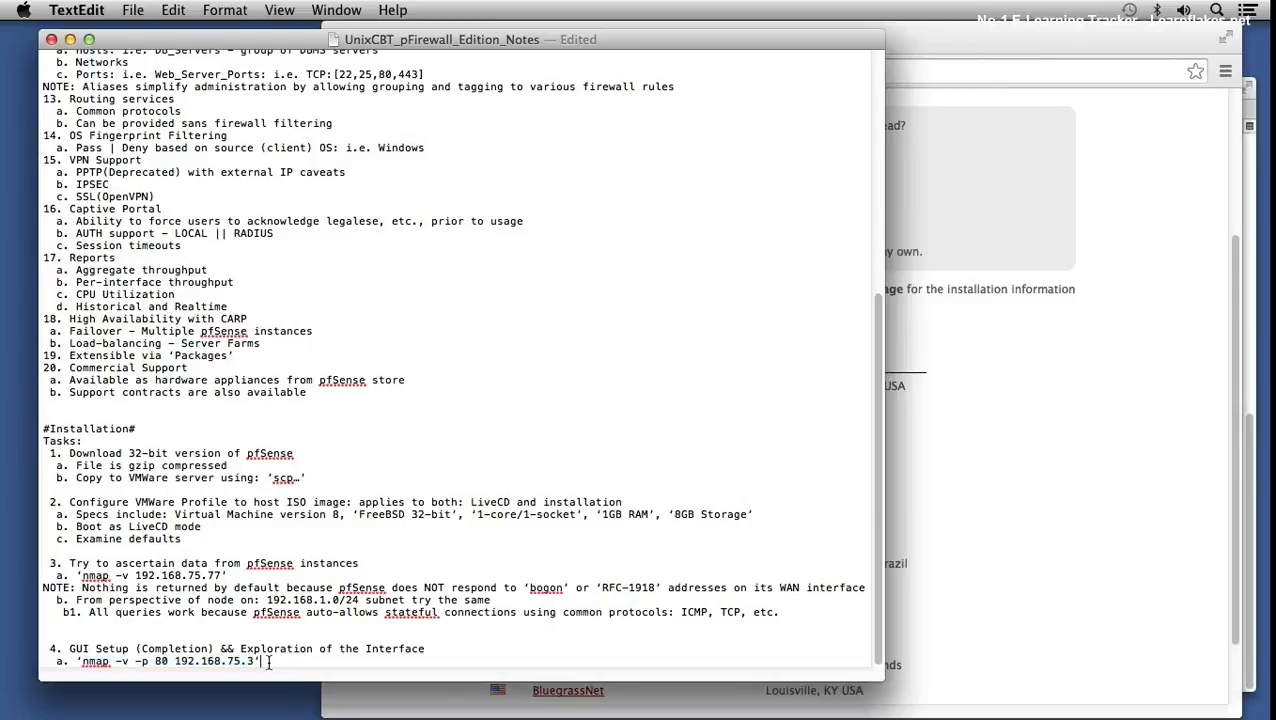
key("Return")
type("b. '")
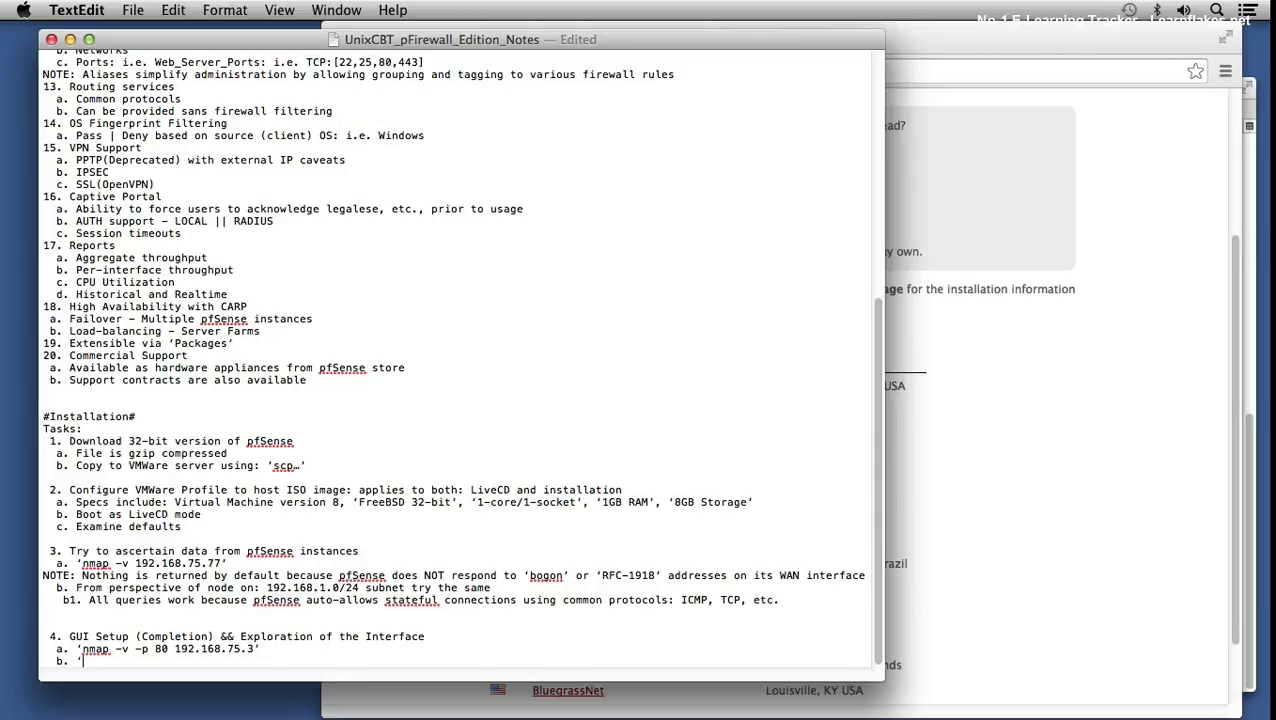
key("super+v")
key("BackSpace")
key("BackSpace")
key("BackSpace")
key("BackSpace")
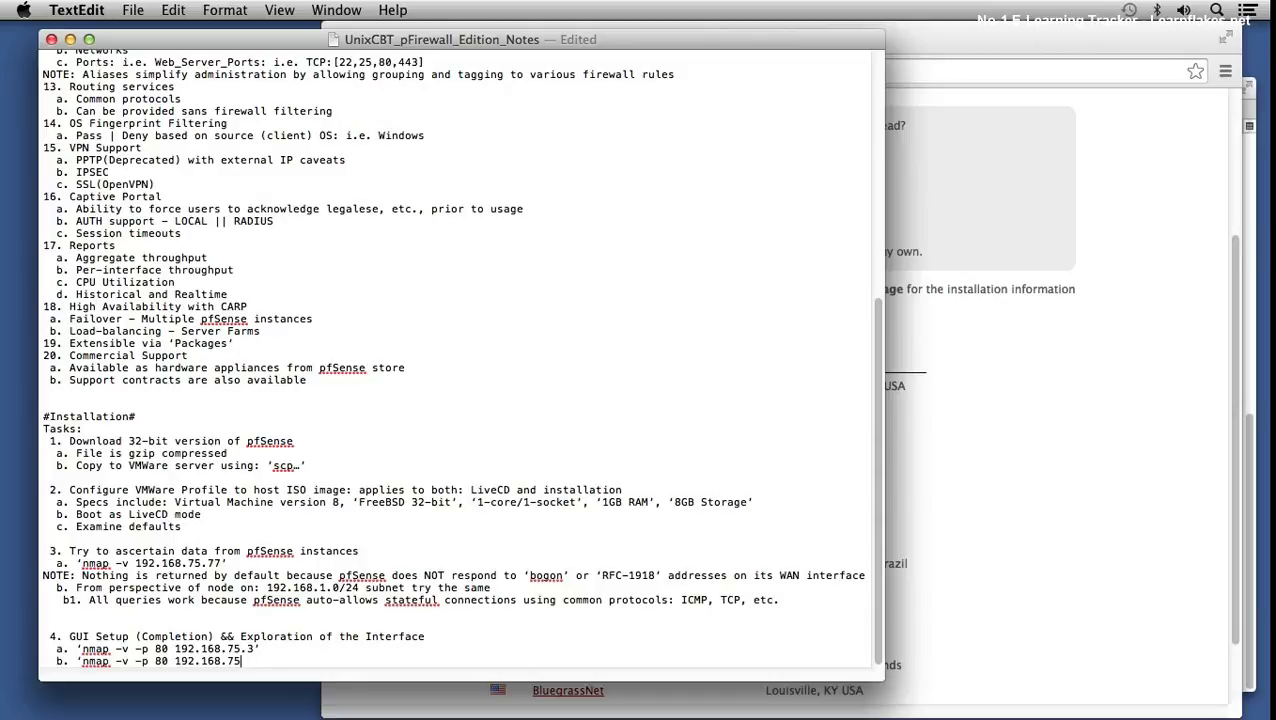
type("1.1' - returns positively")
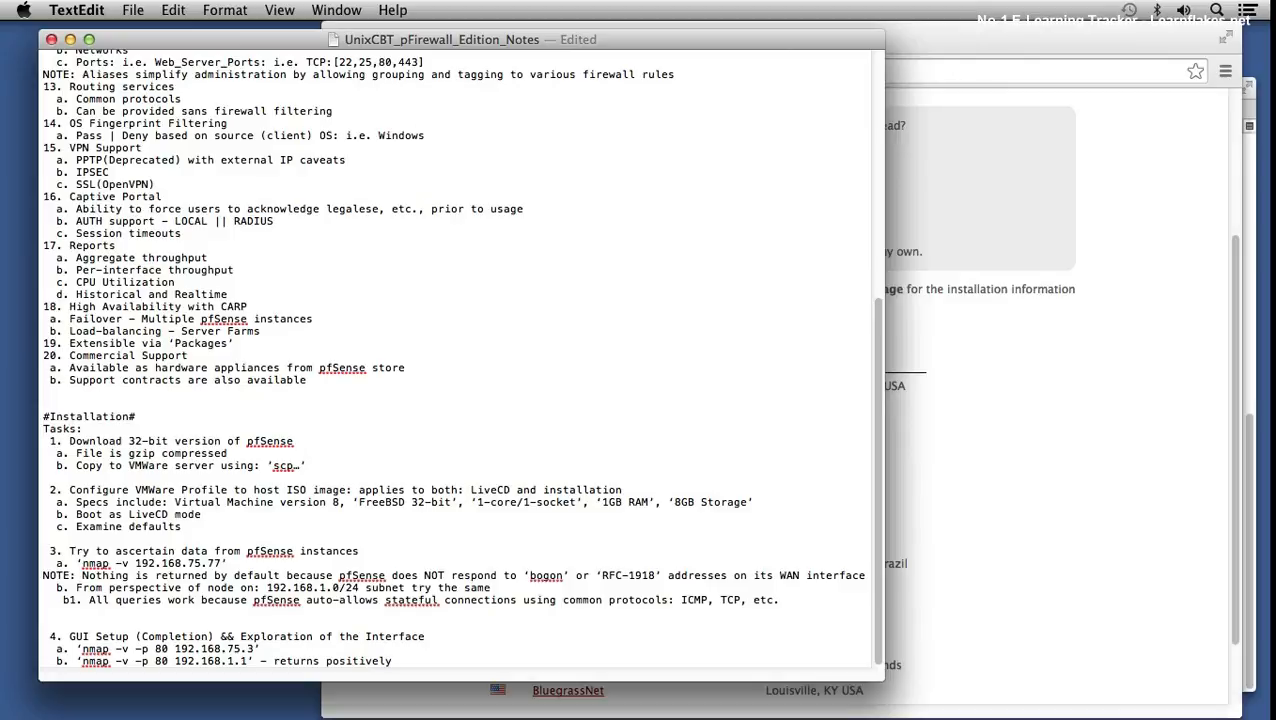
key("super+s")
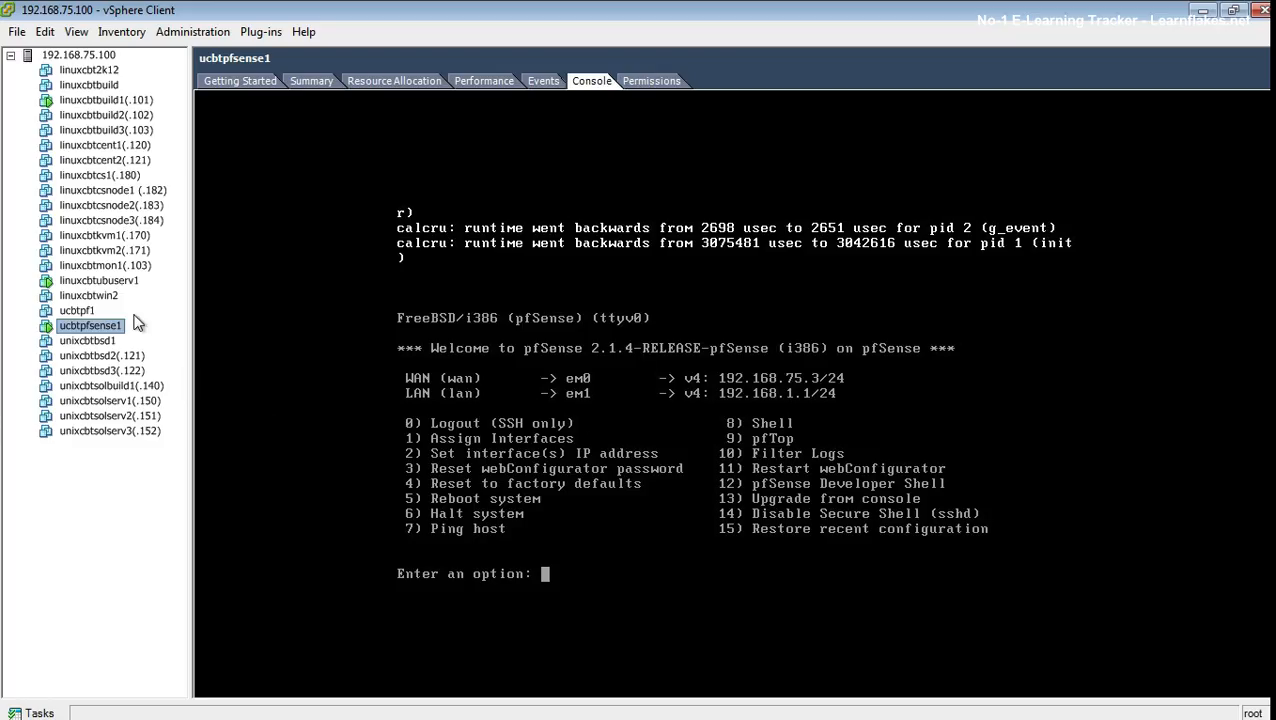
- Display the linuxcbtubuserv1 virtual machine's Console tab in vSphere Client
left_click(112, 282)
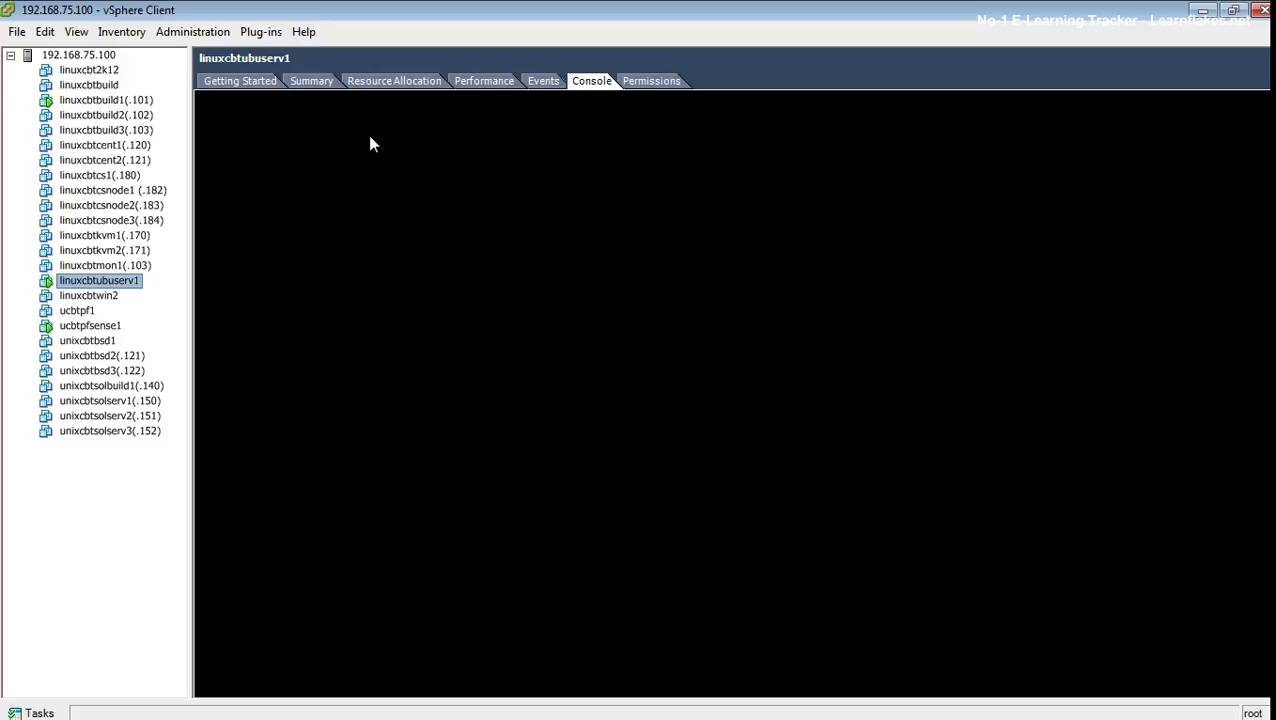
left_click(255, 82)
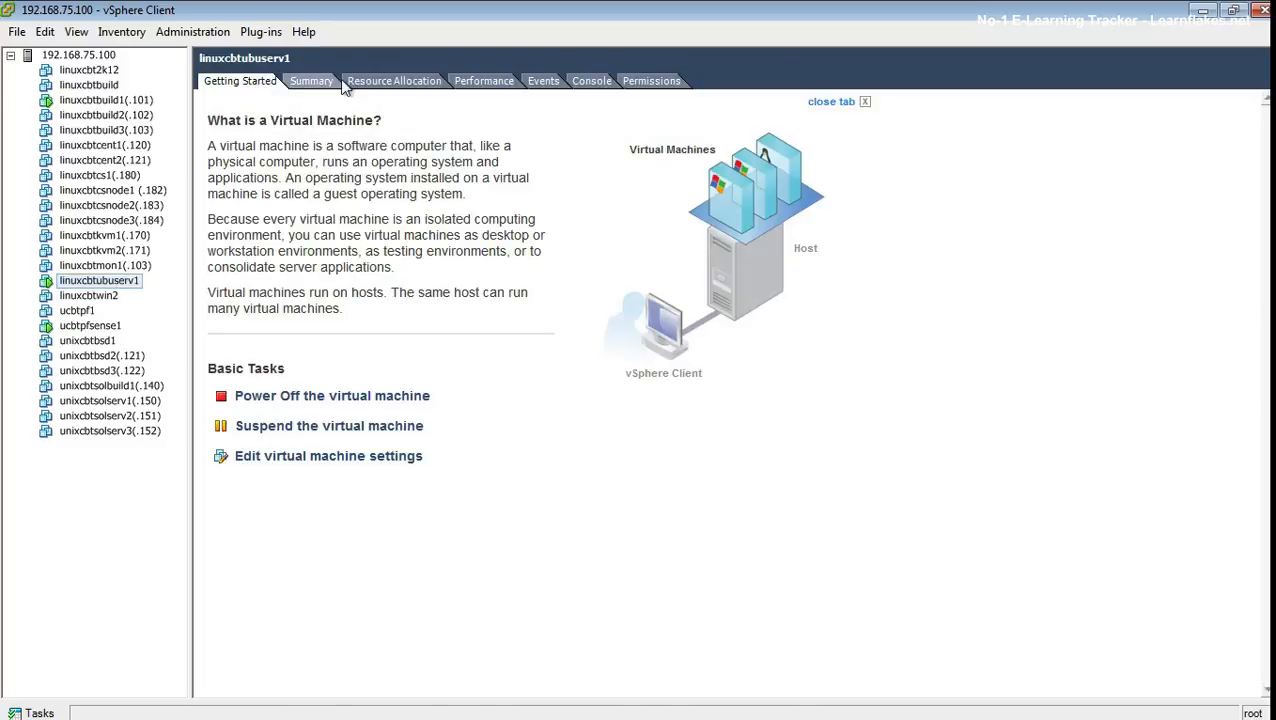
left_click(592, 81)
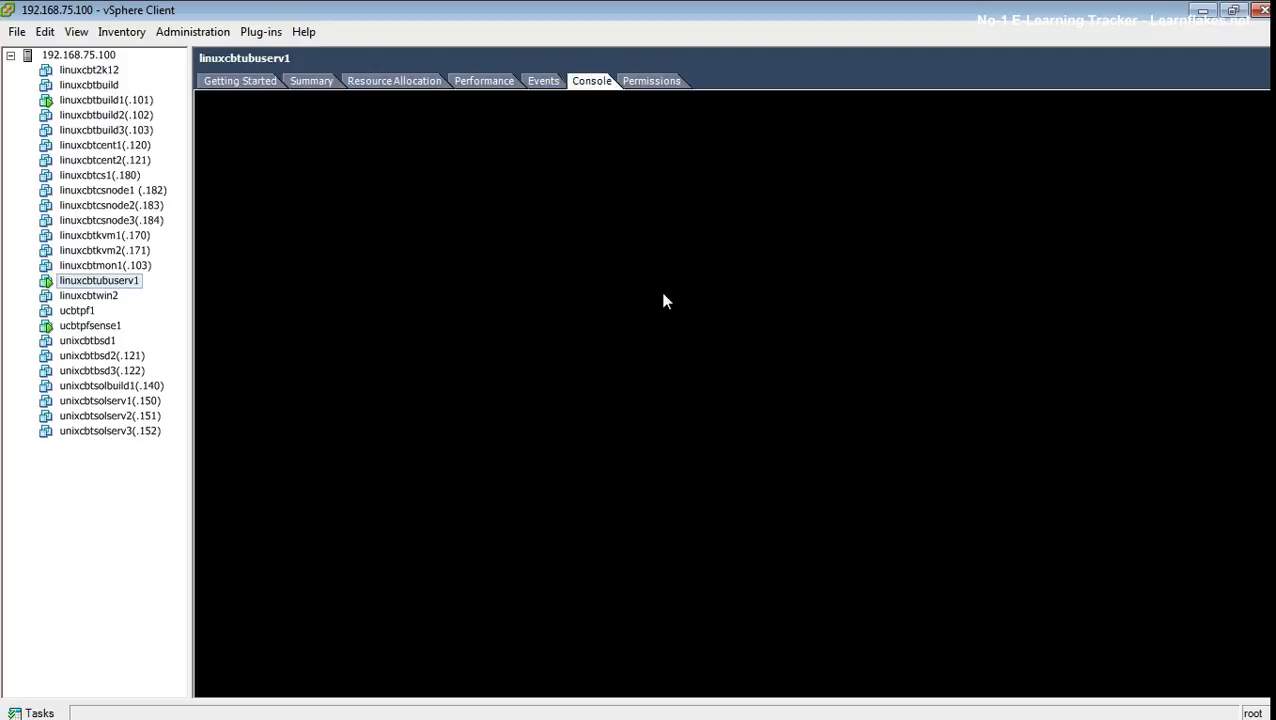
left_click(240, 83)
left_click(100, 328)
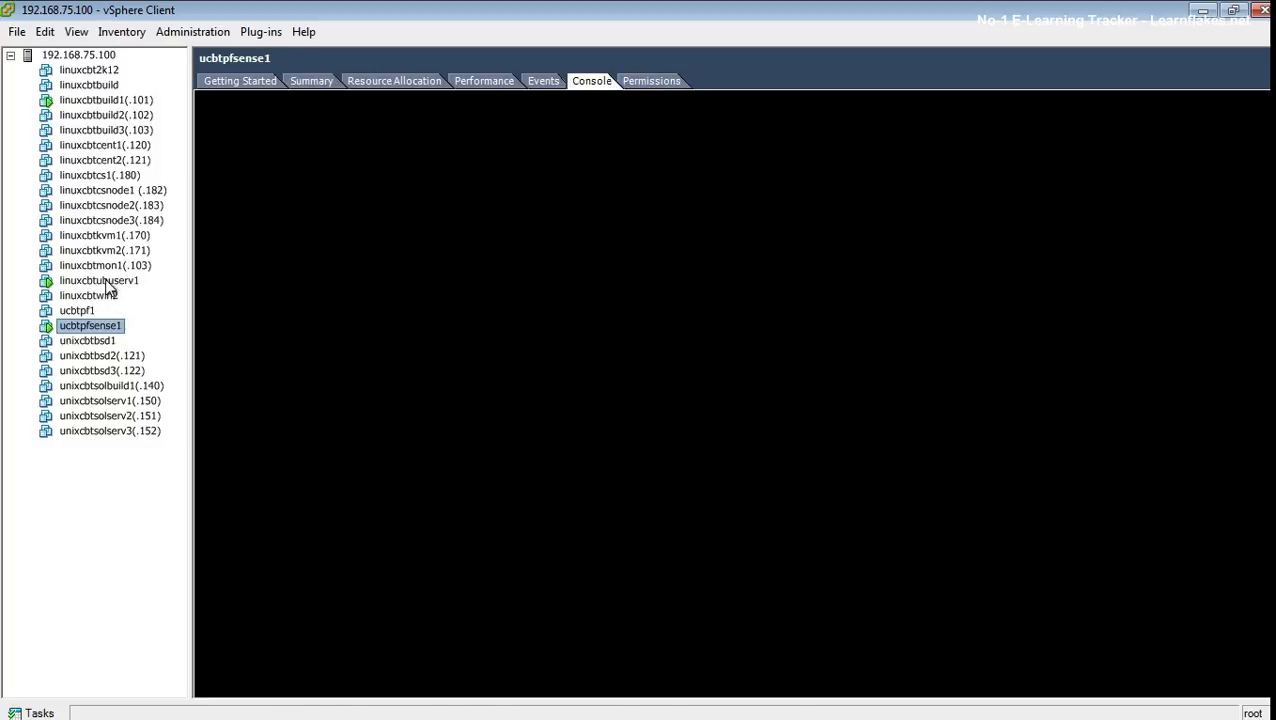
left_click(100, 281)
left_click(592, 81)
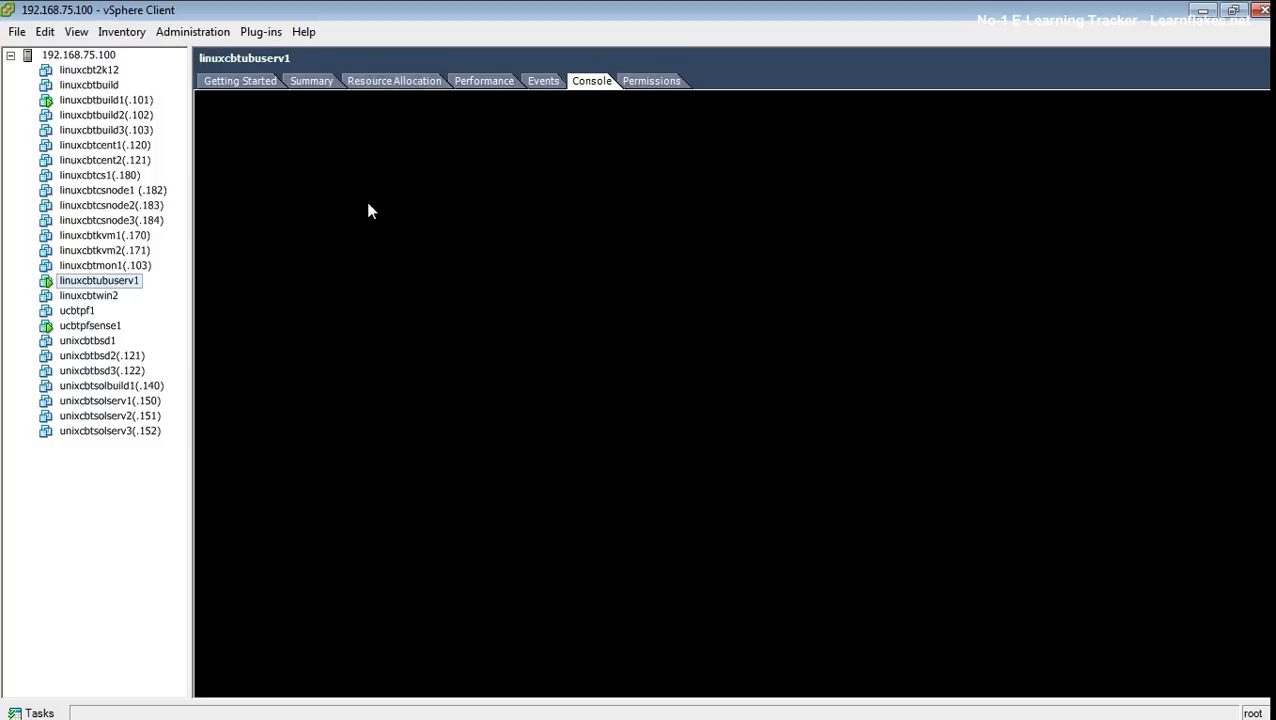
left_click(245, 84)
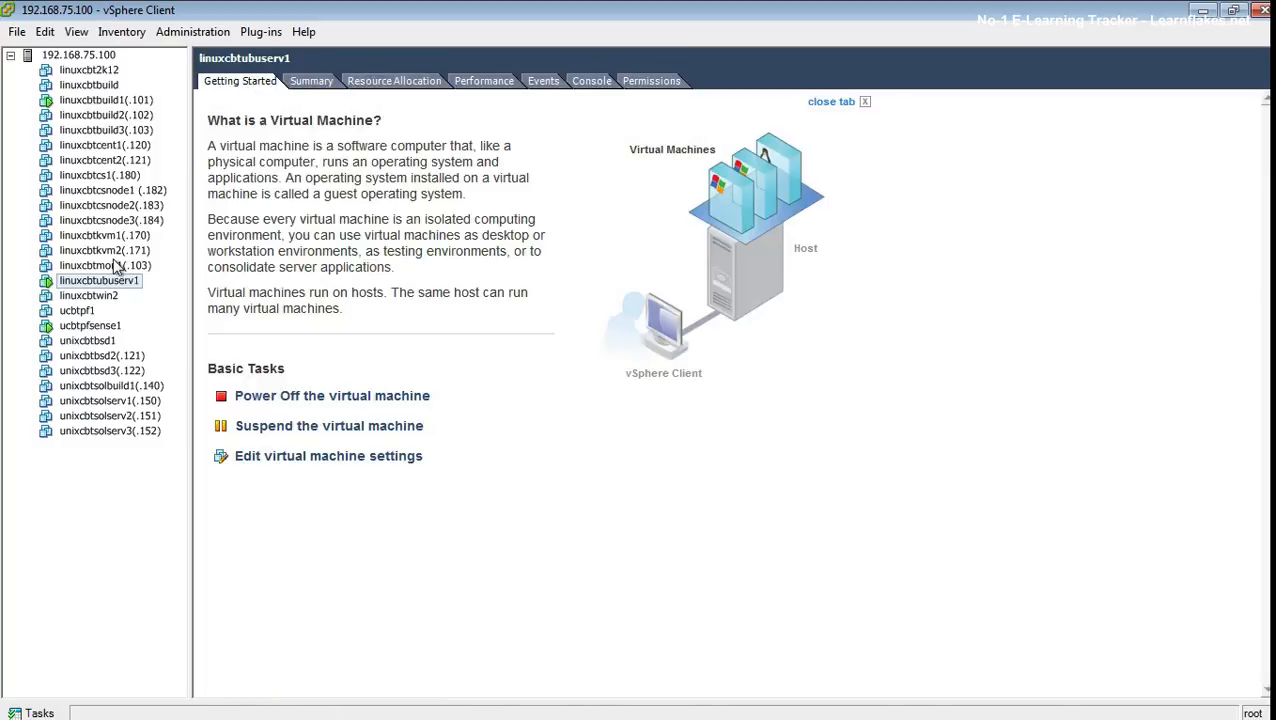
left_click(88, 326)
left_click(107, 281)
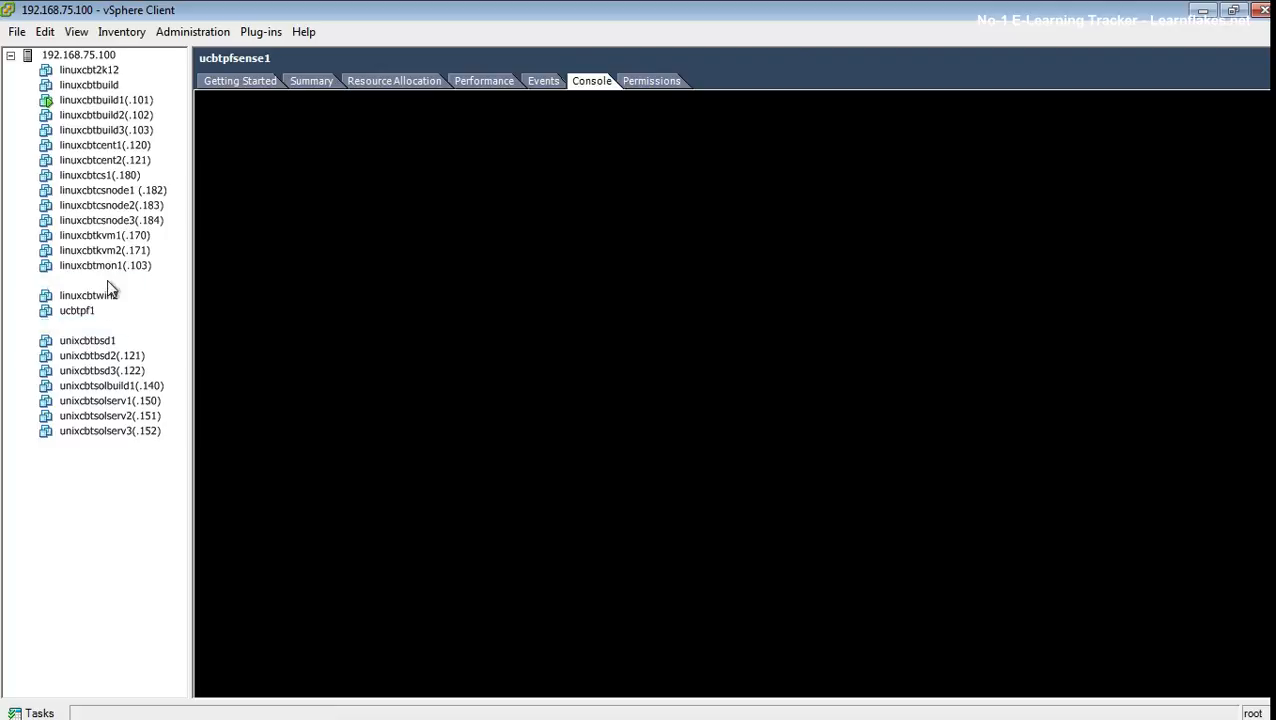
left_click(595, 84)
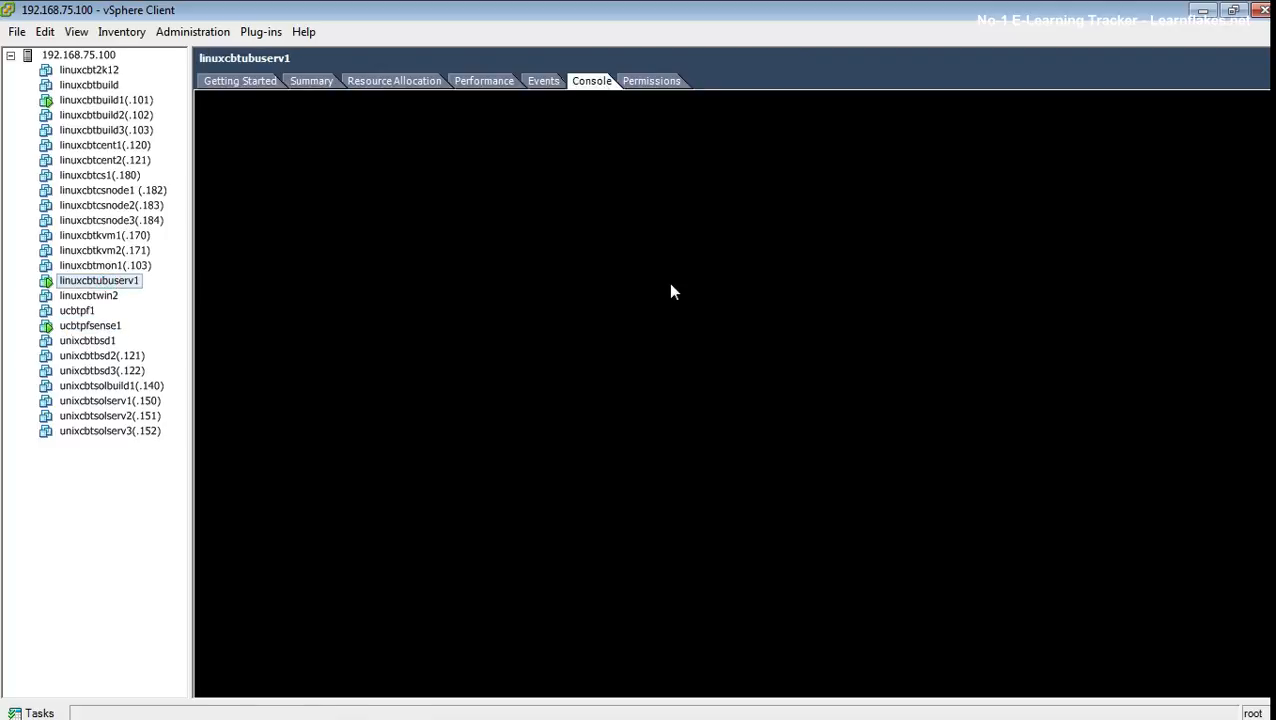
- Scan port 80 on 192.168.1.1 with nmap, then rescan ports 80, 22 and 443
left_click(712, 336)
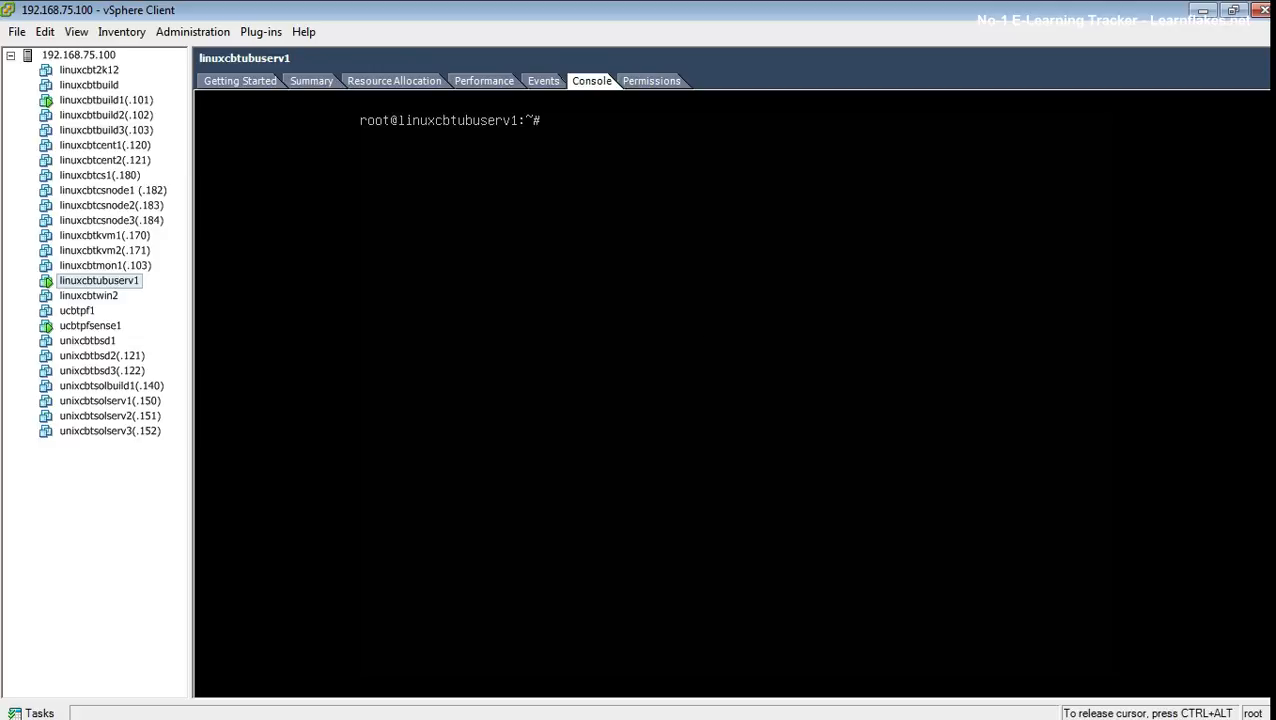
type("nmap -v -p 80 192.168.1.1")
key("Return")
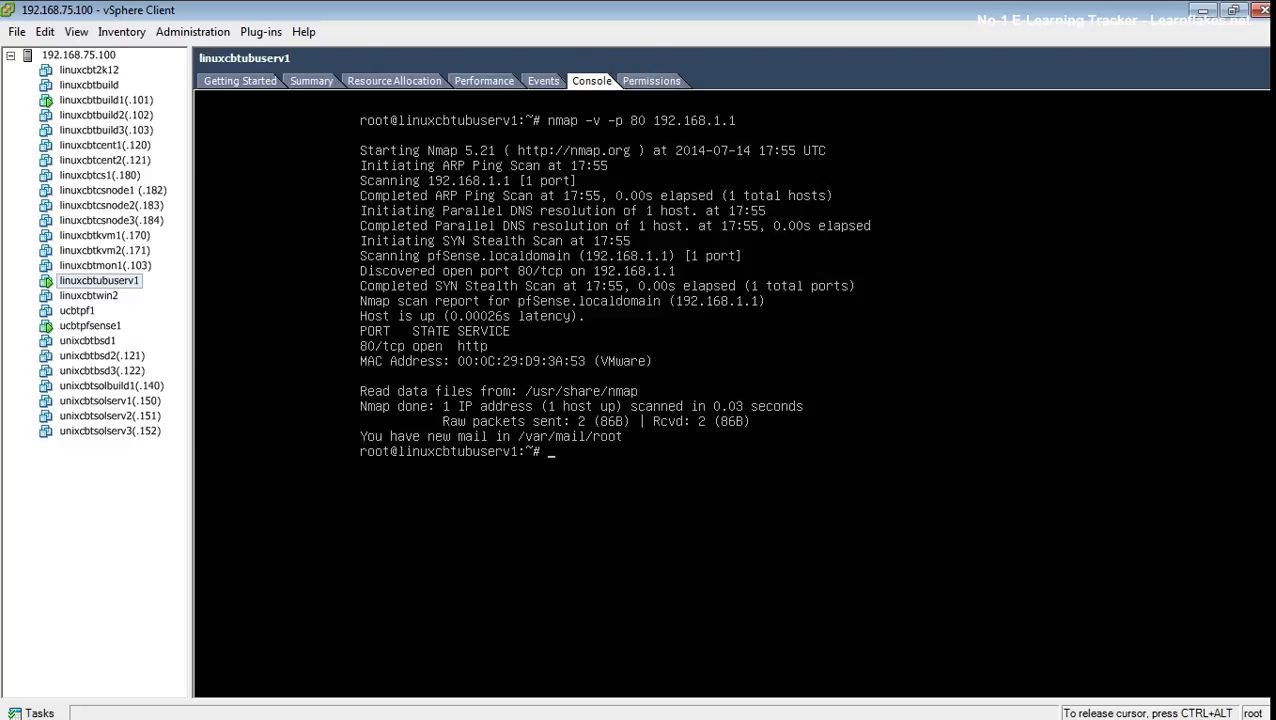
key("Up")
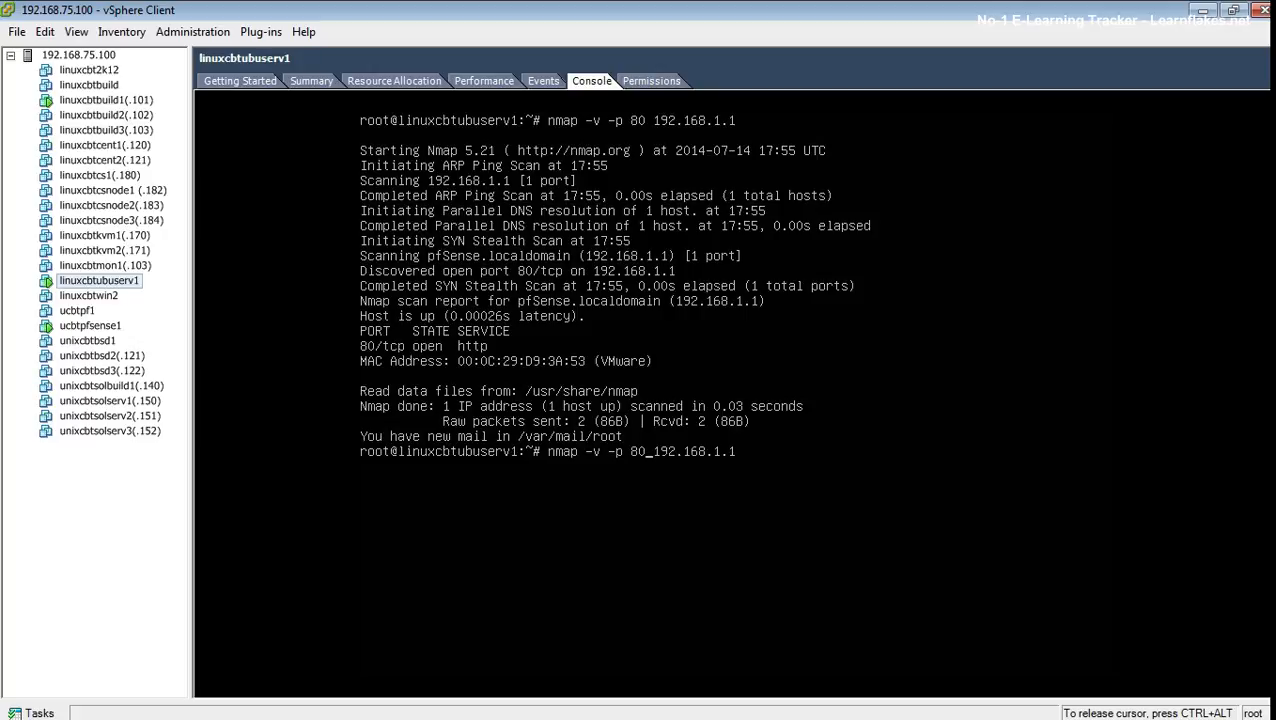
type(",22,443")
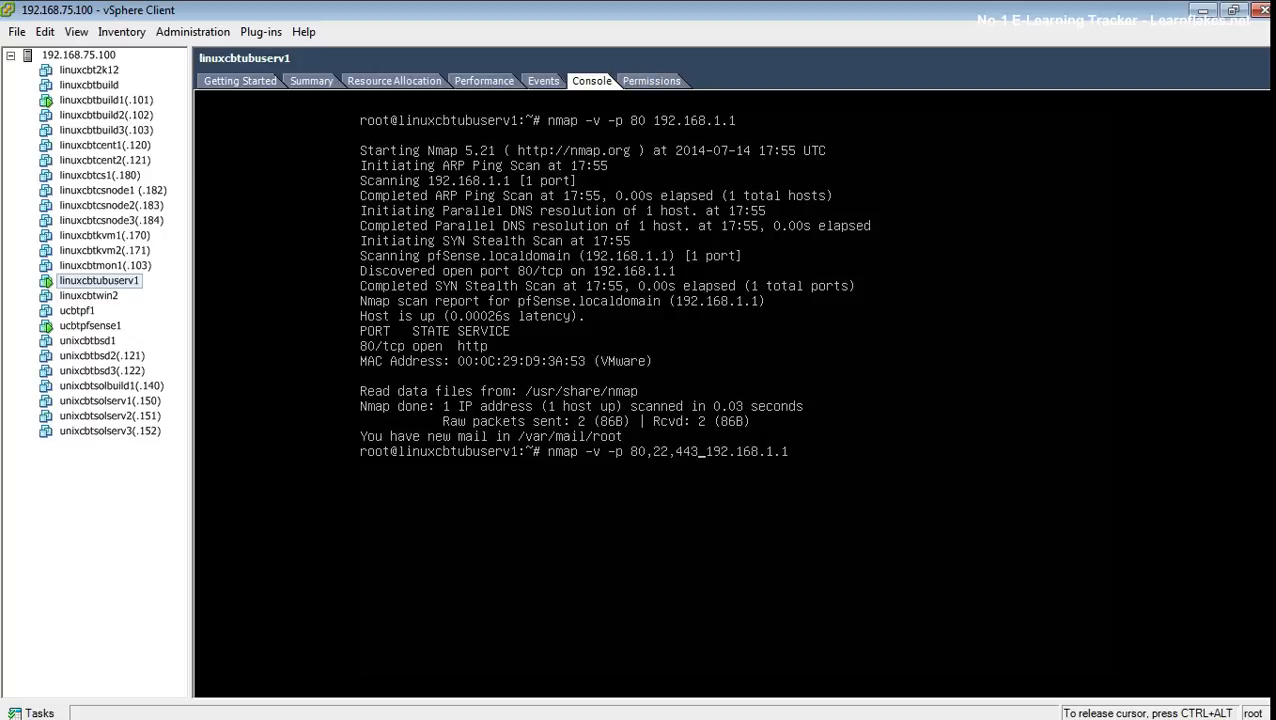
key("Return")
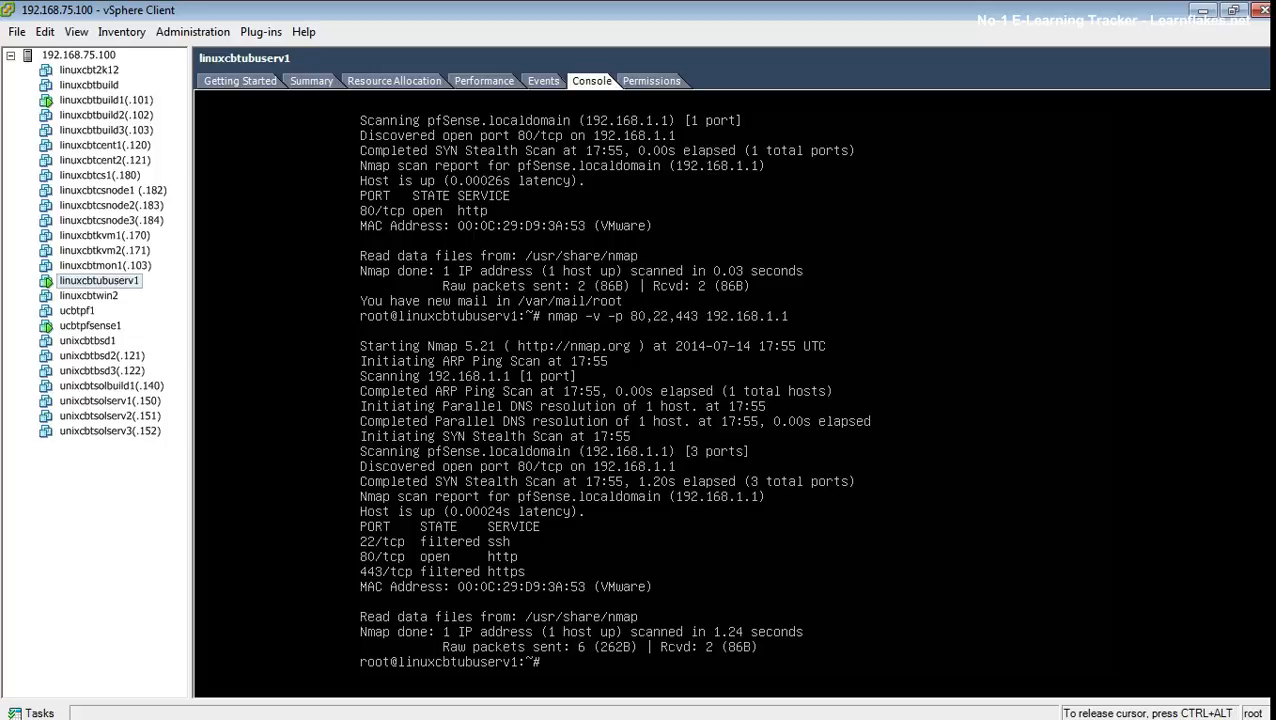
- Clear the console and exit the root shell
type("clear")
key("Return")
type("exit")
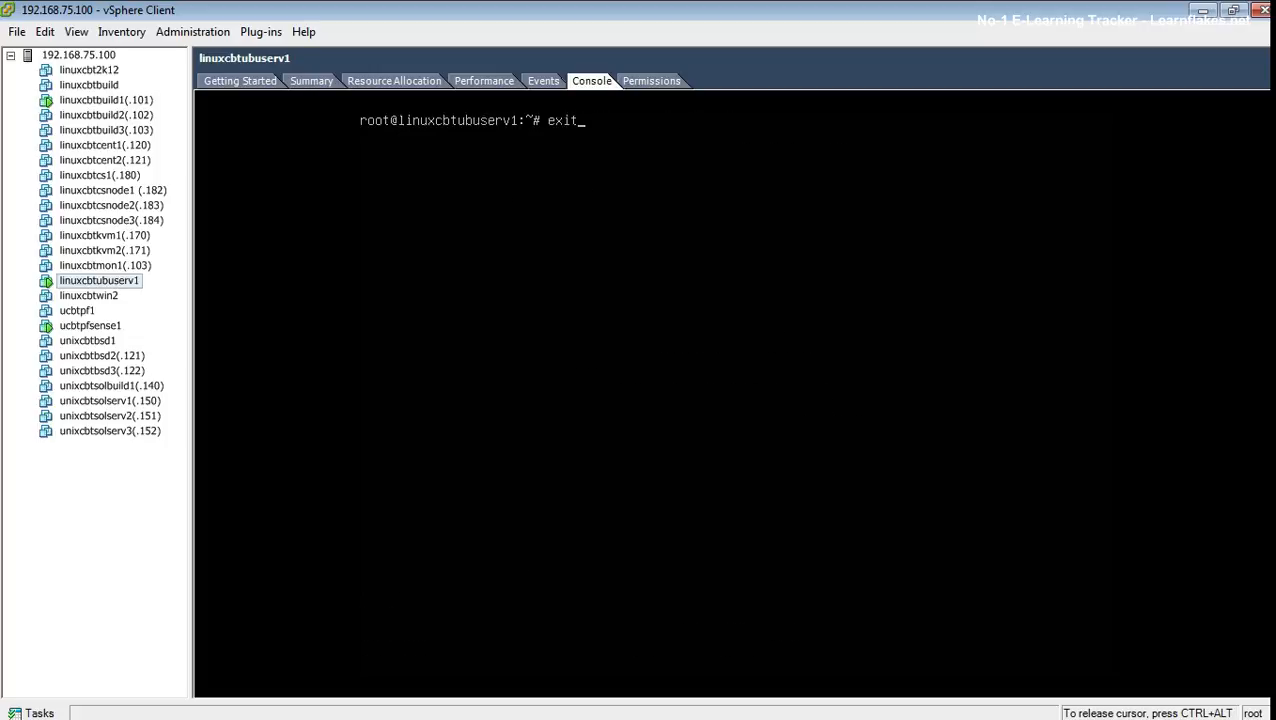
key("Return")
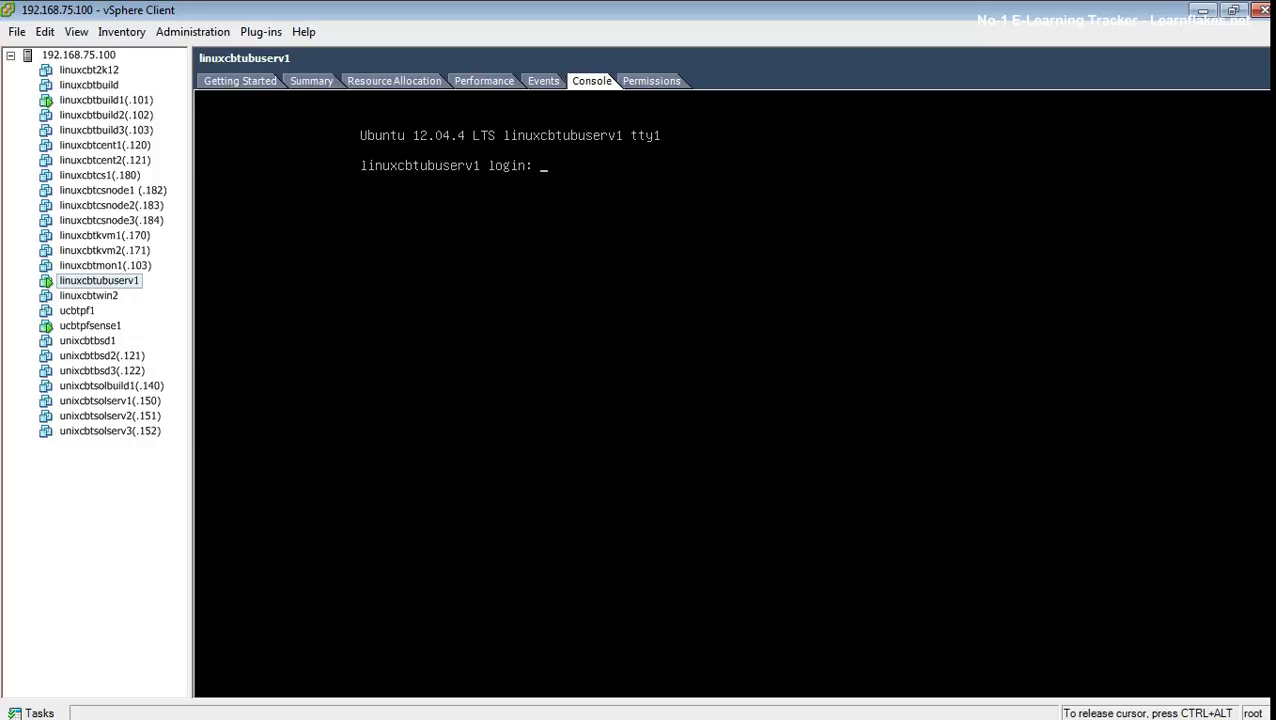
- Switch to the graphical login with Alt+F7 and sign in with the account password
key("alt+F7")
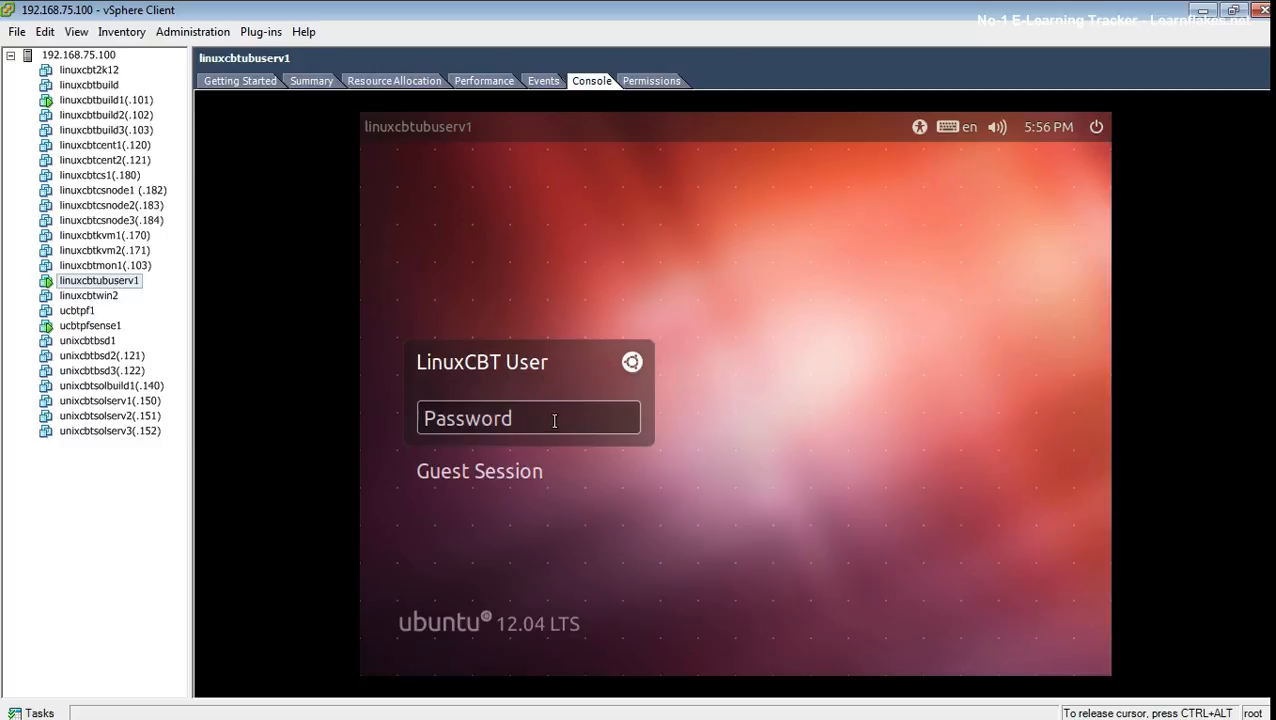
type("**********")
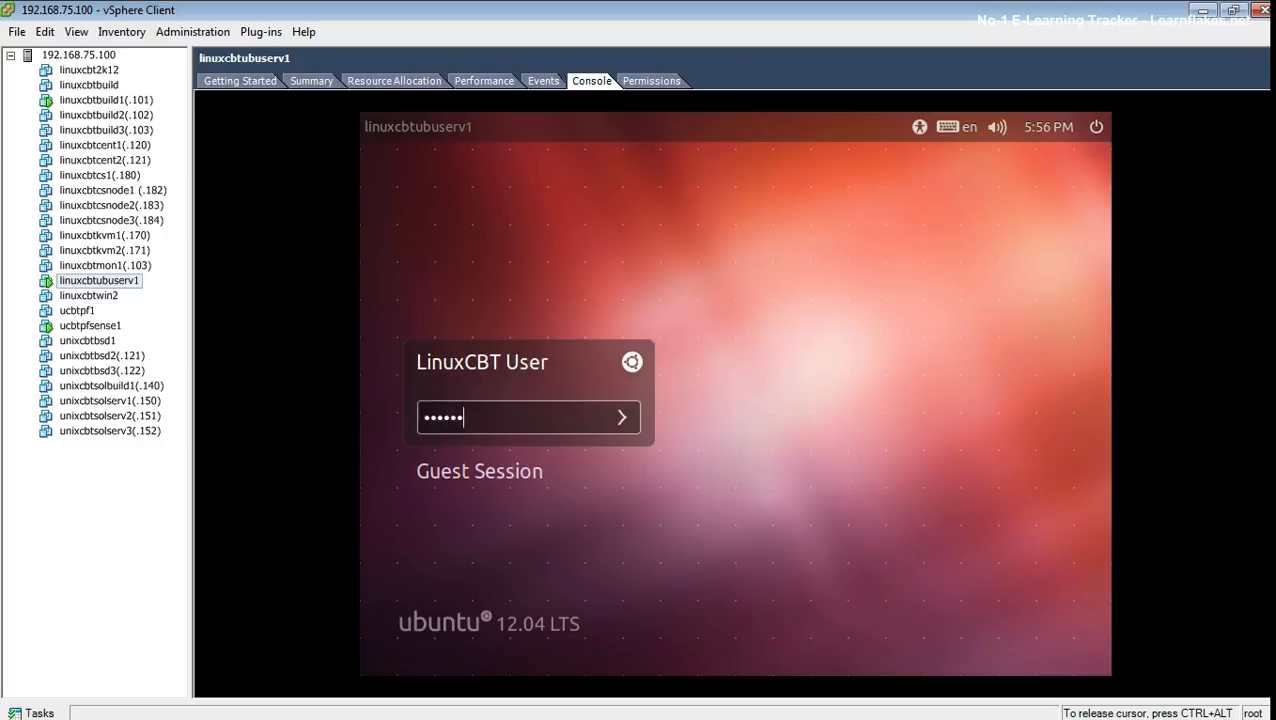
key("Return")
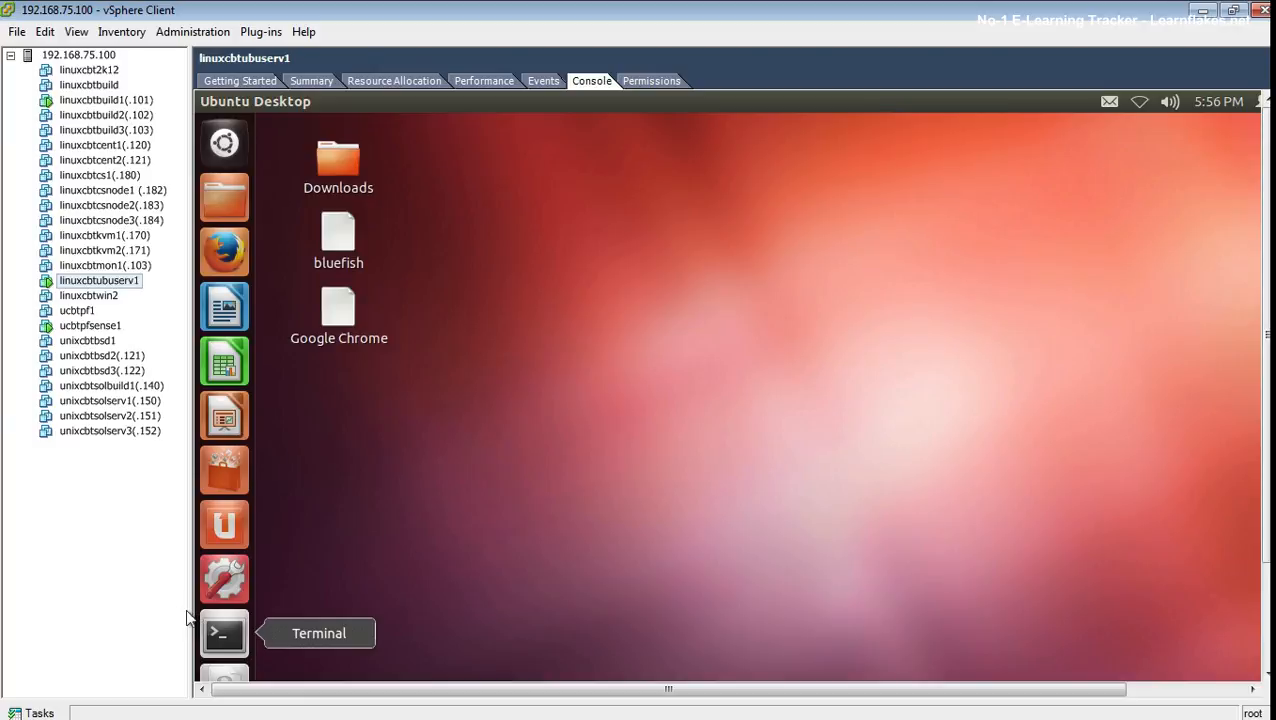
- Widen the console pane and load 192.168.1.1 in Firefox, dismissing the not-responding warning
left_click_drag(190, 608, 122, 607)
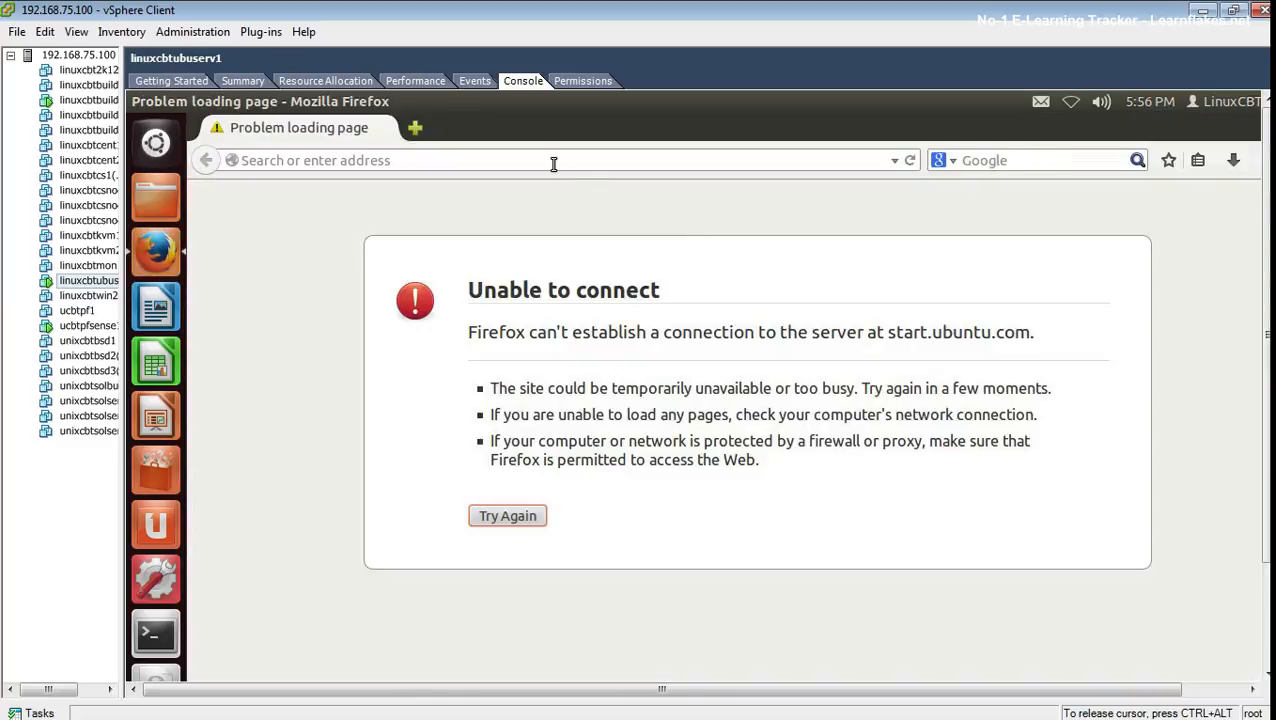
left_click(552, 160)
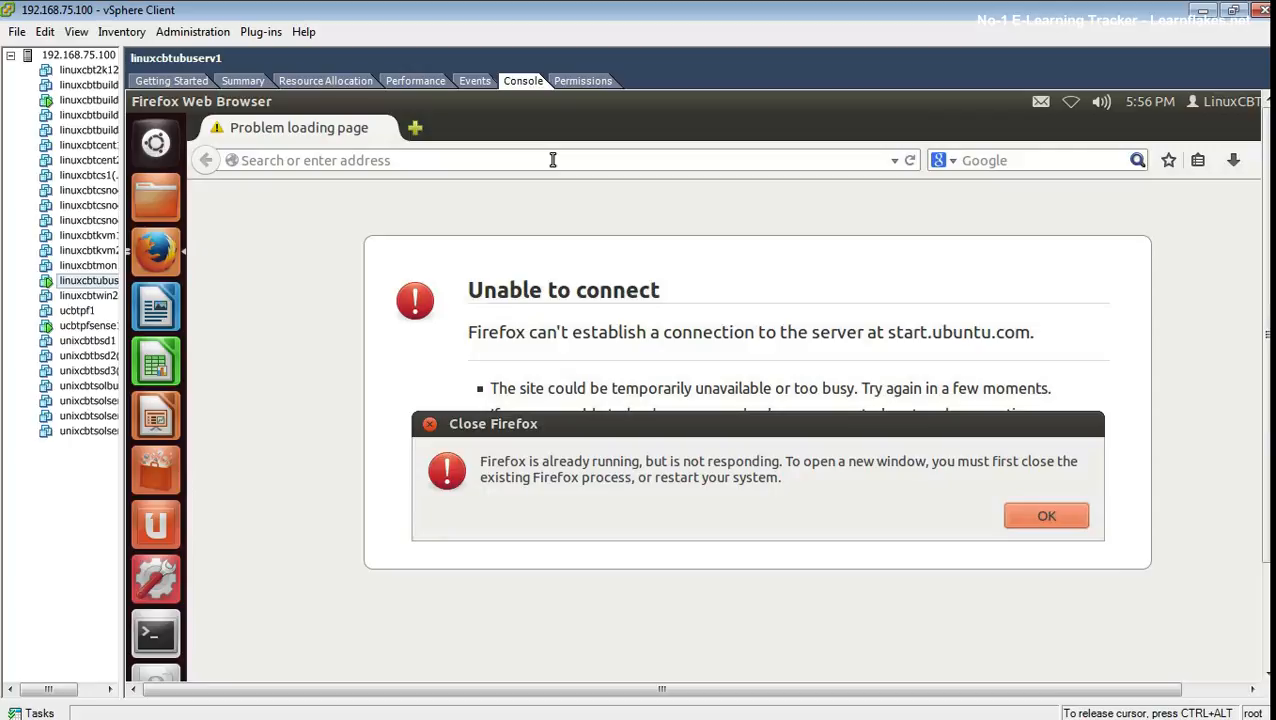
key("Return")
left_click(652, 163)
type("192.168.1.1")
key("Return")
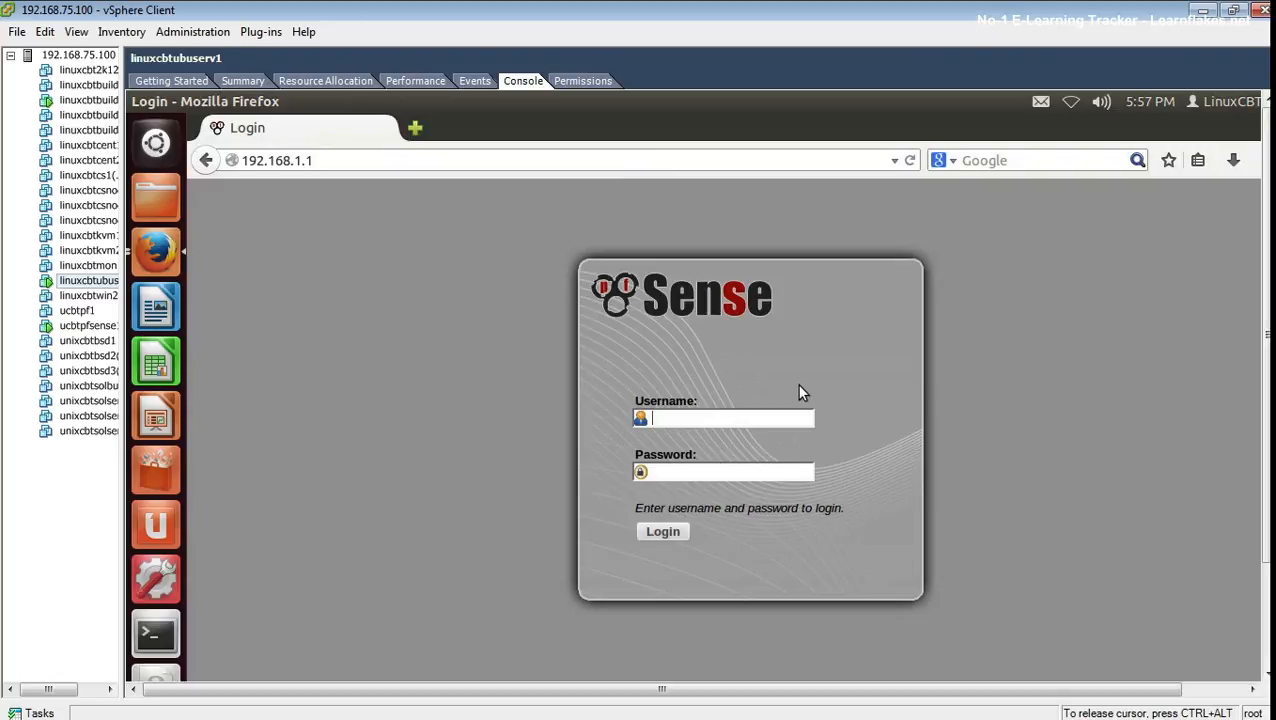
- Log in to pfSense as admin and choose never to remember the password for this site
type("pfsense")
key("Tab")
type("pf")
key("BackSpace")
key("BackSpace")
key("shift+Tab")
type("admin")
key("Tab")
type("pfsense")
key("Return")
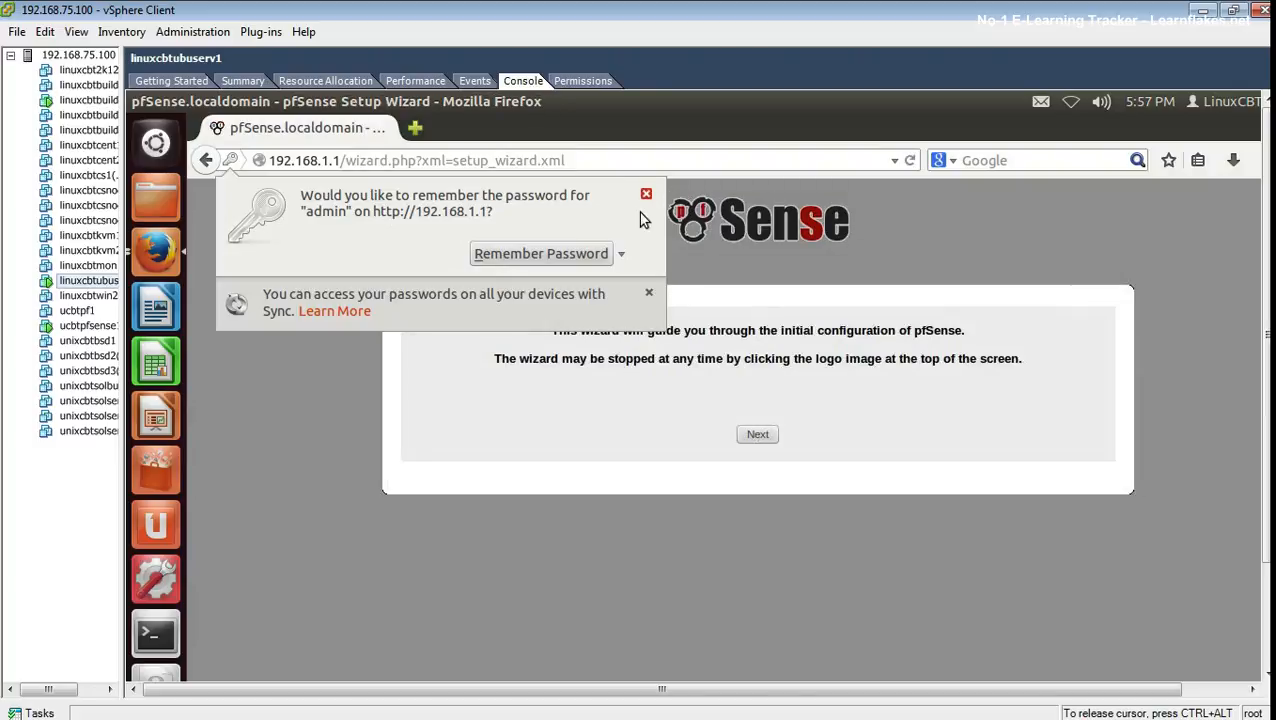
left_click(614, 257)
left_click(598, 277)
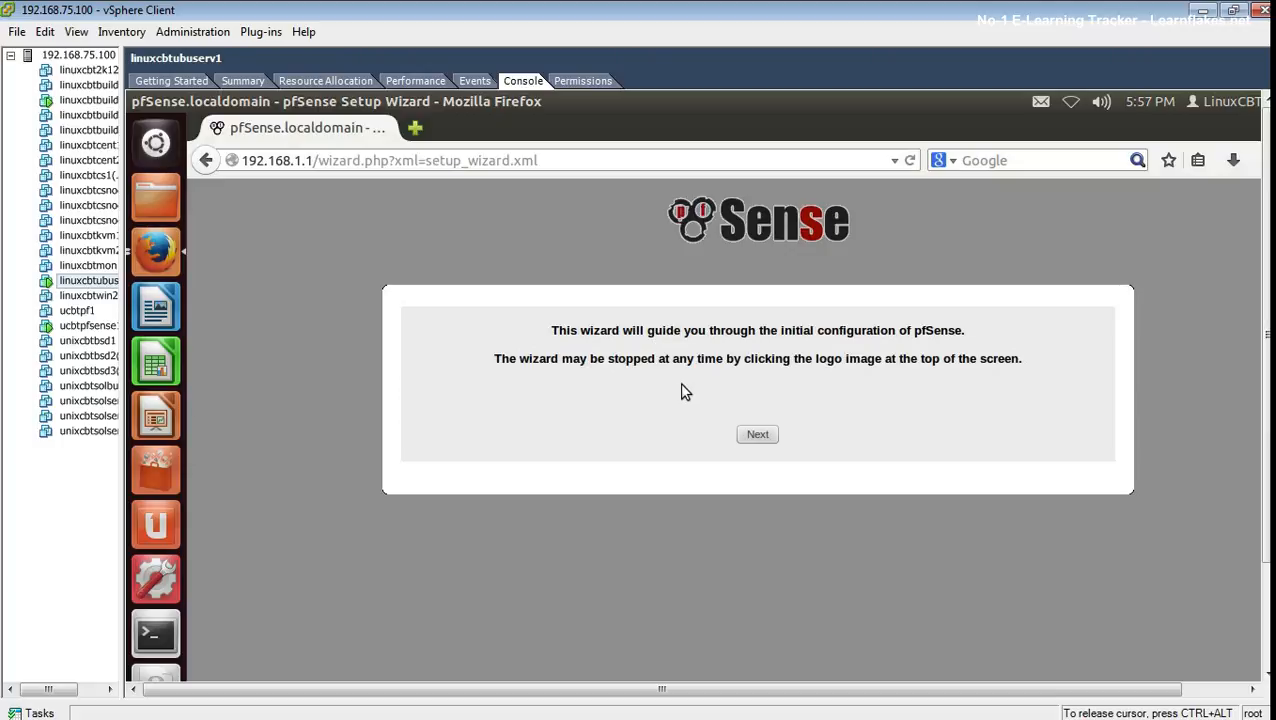
- Start General Information and set hostname ucbtpfsense1 and domain linuxcbt.internal
left_click(760, 436)
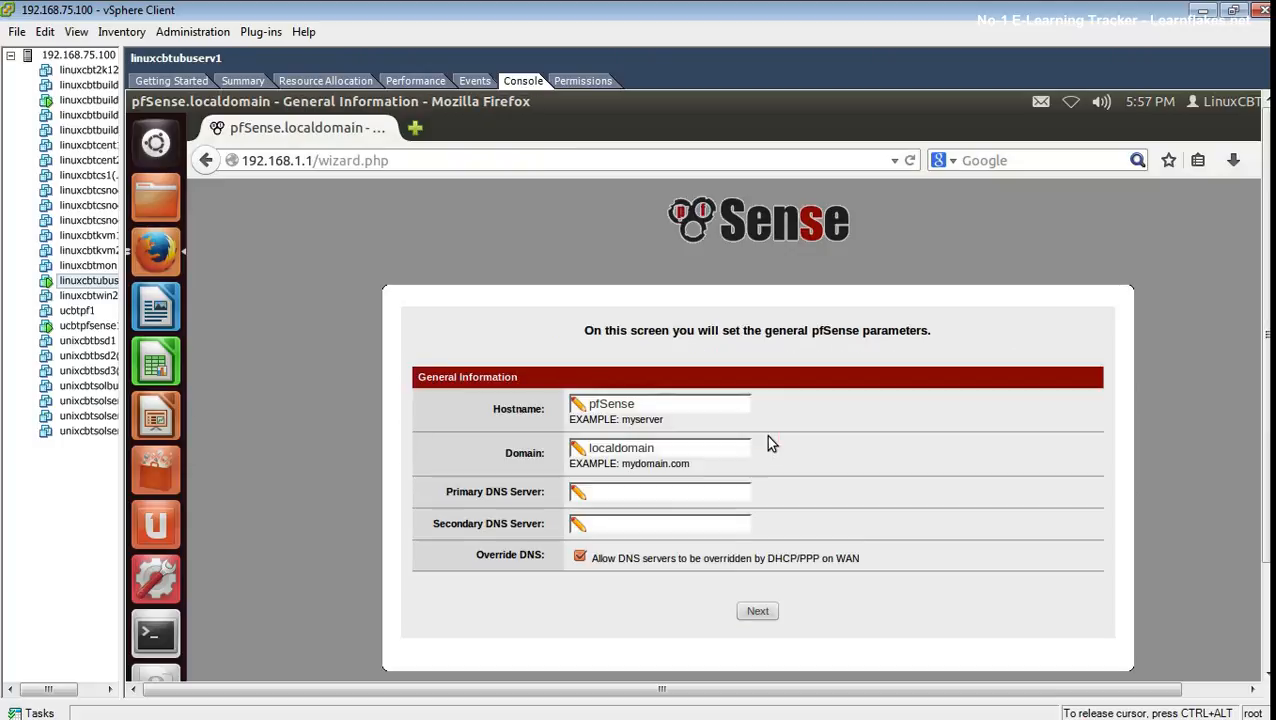
left_click_drag(675, 407, 484, 398)
type("ucbtpfsense1")
key("Tab")
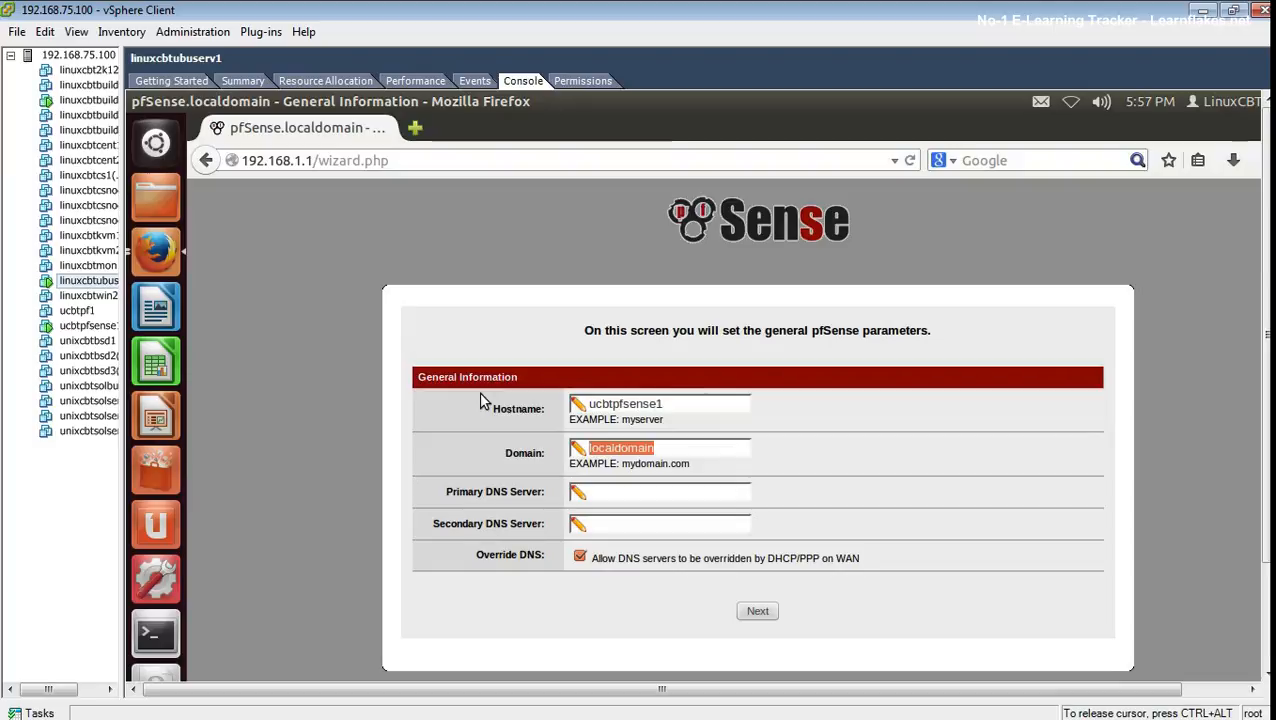
type("linuxc")
key("Down")
key("Return")
- Set primary DNS 192.168.75.101 and secondary DNS 192.168.75.102, then advance to Time Server
key("Tab")
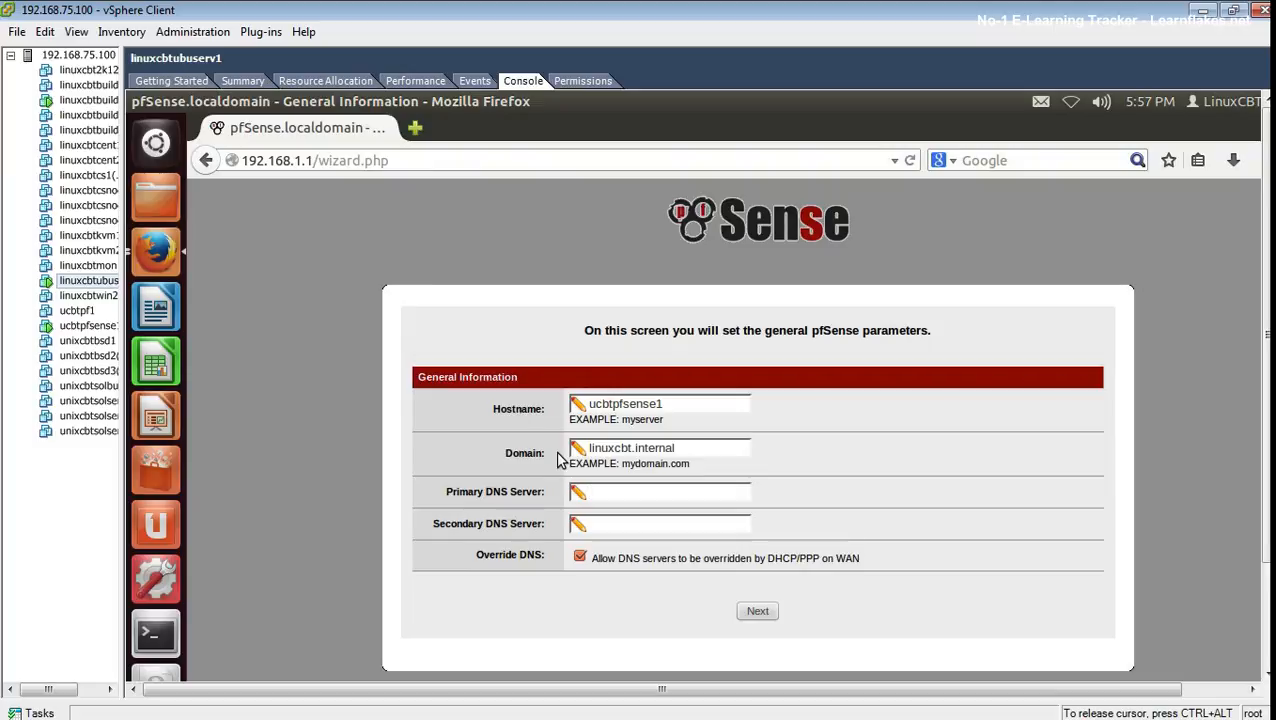
key("Down")
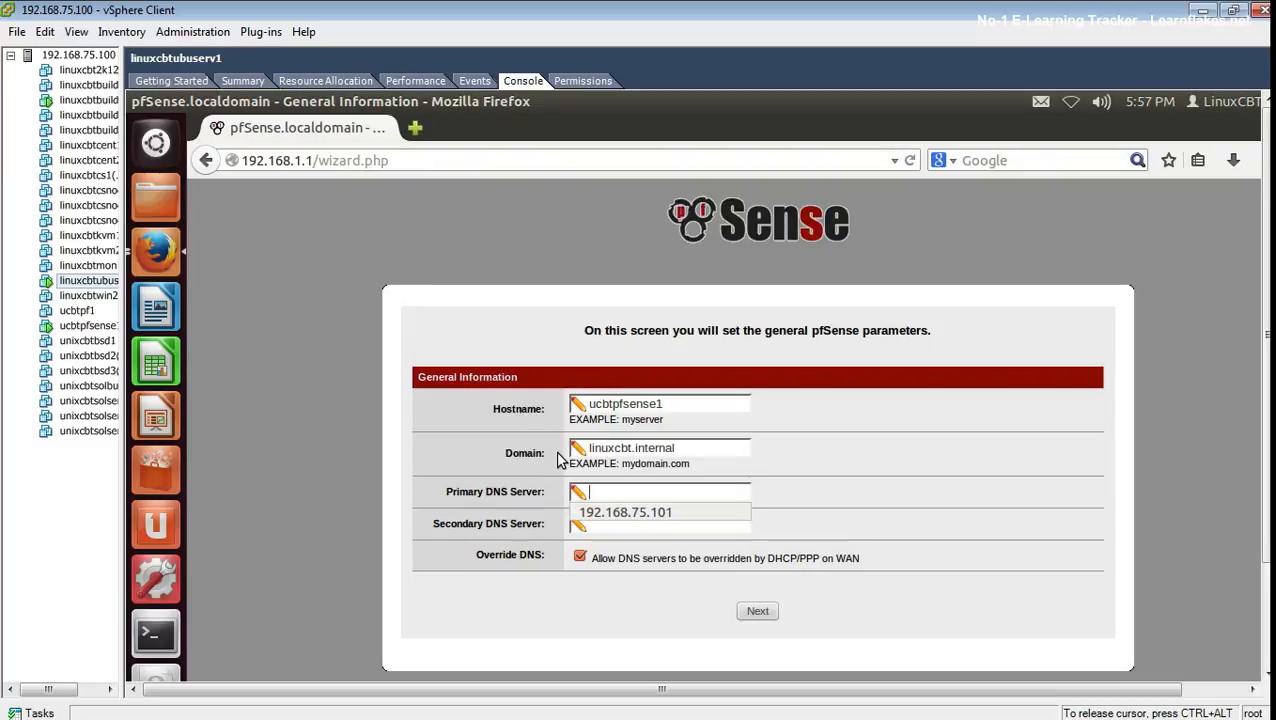
key("Down")
key("Return")
key("Tab")
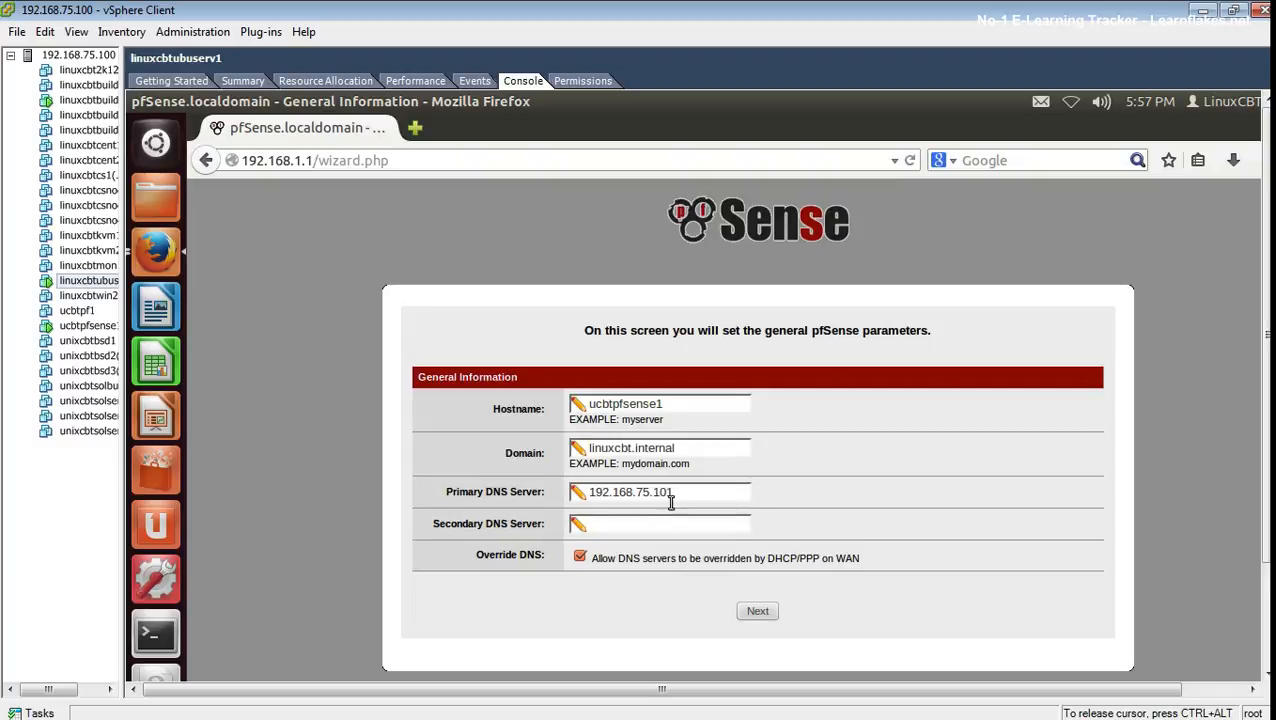
left_click(625, 526)
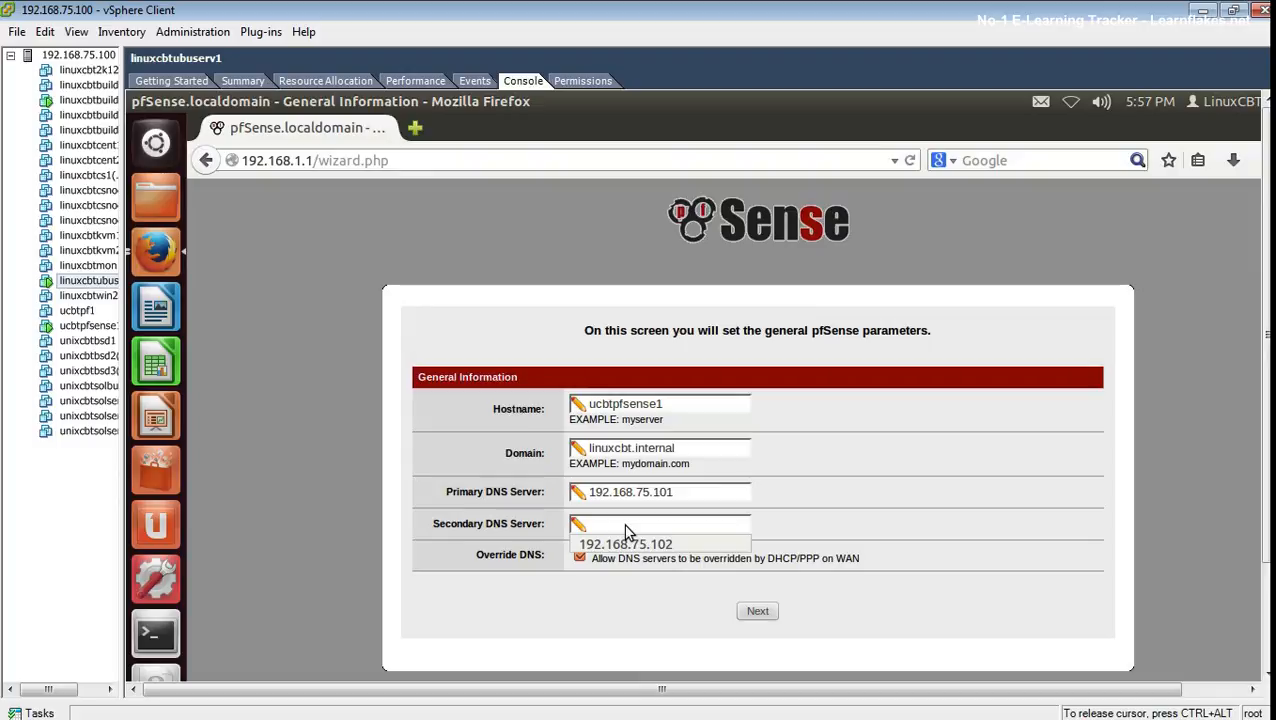
left_click(618, 546)
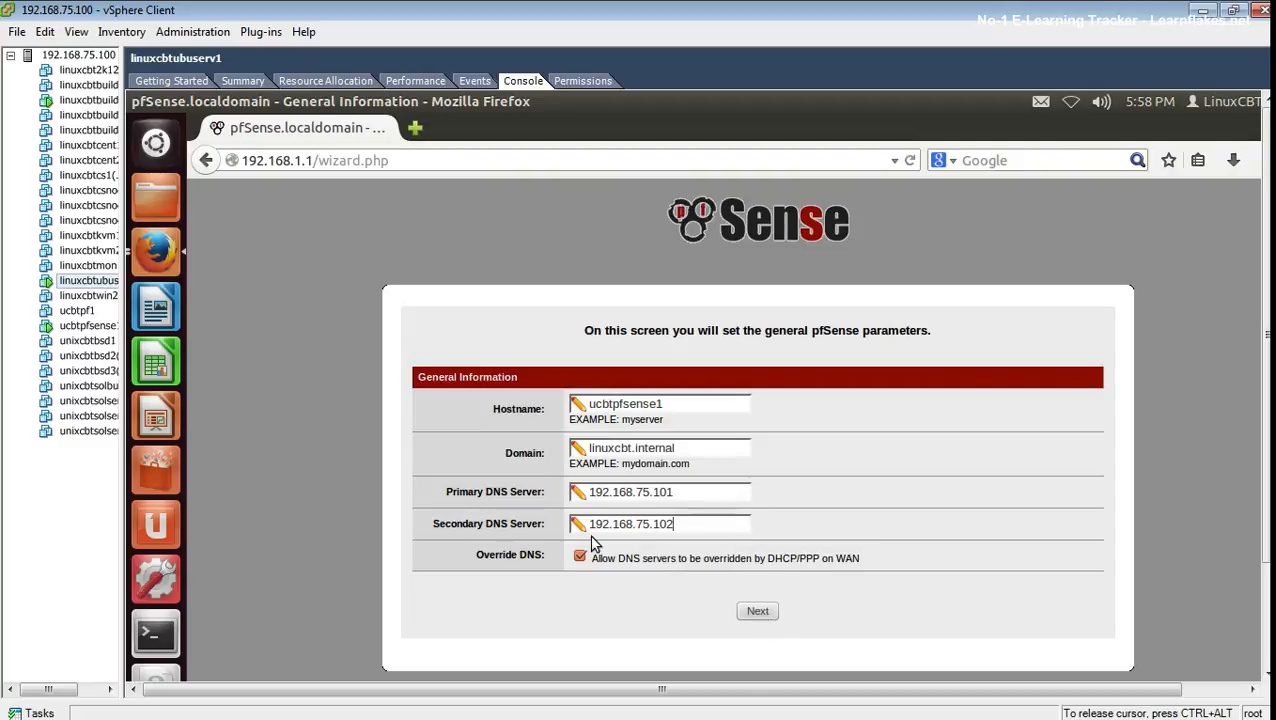
left_click_drag(765, 558, 800, 559)
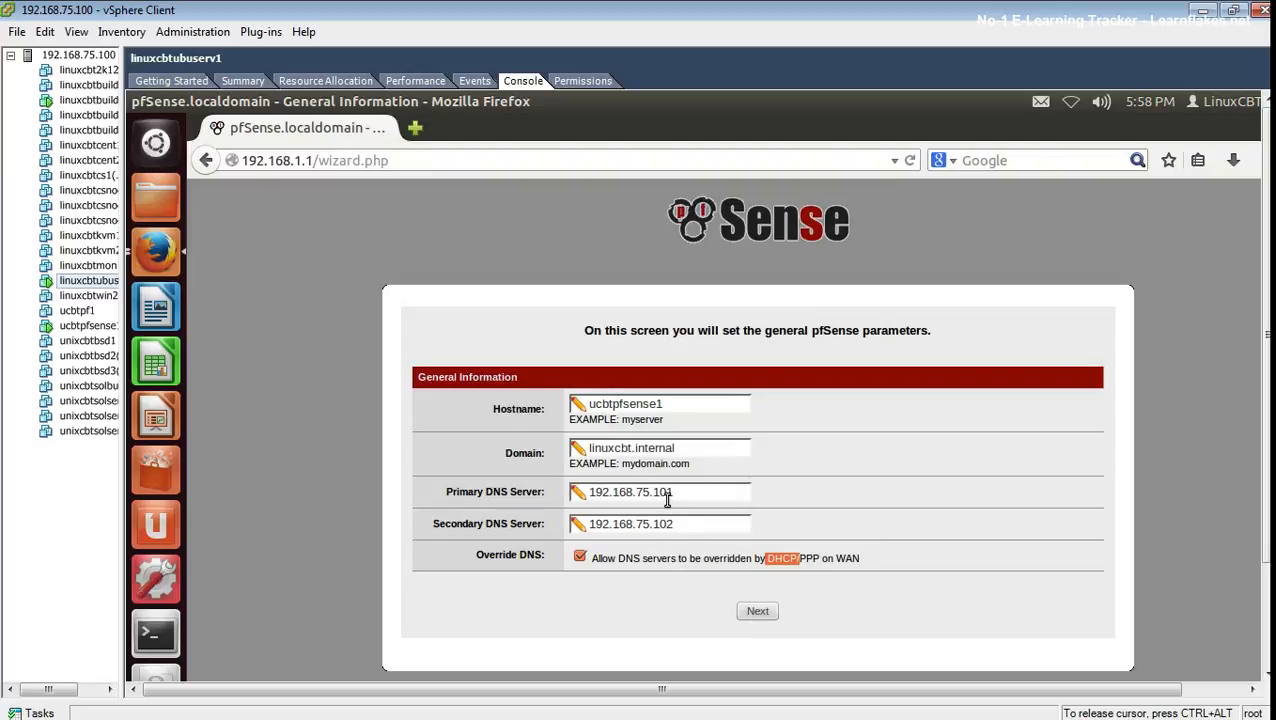
left_click(760, 611)
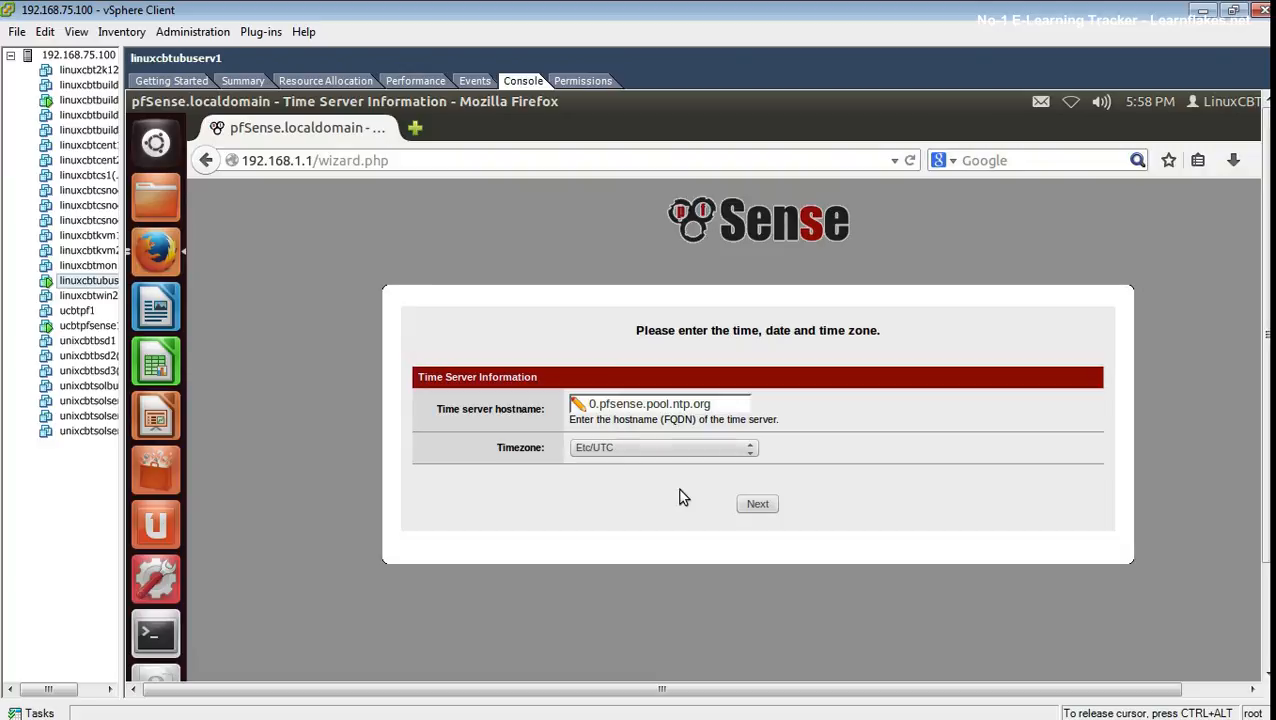
- Advance past the Time Server page to the WAN setup and keep the connection type Static
left_click(752, 507)
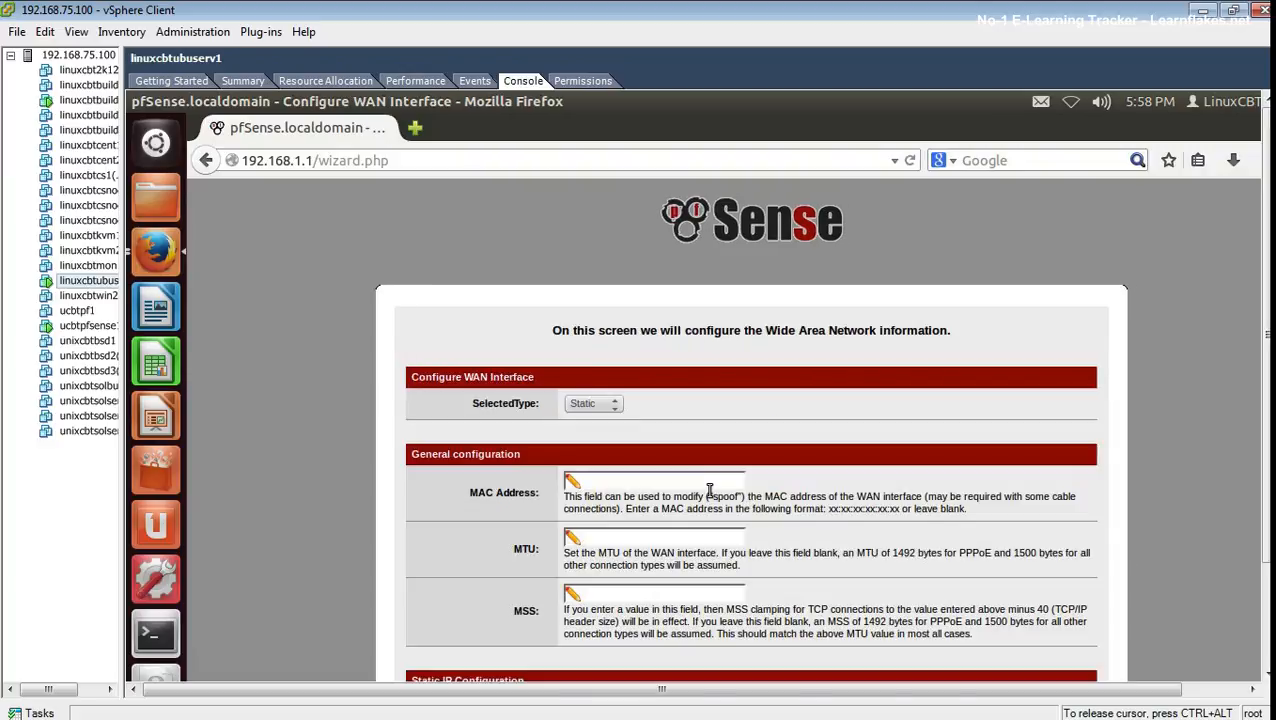
left_click(589, 404)
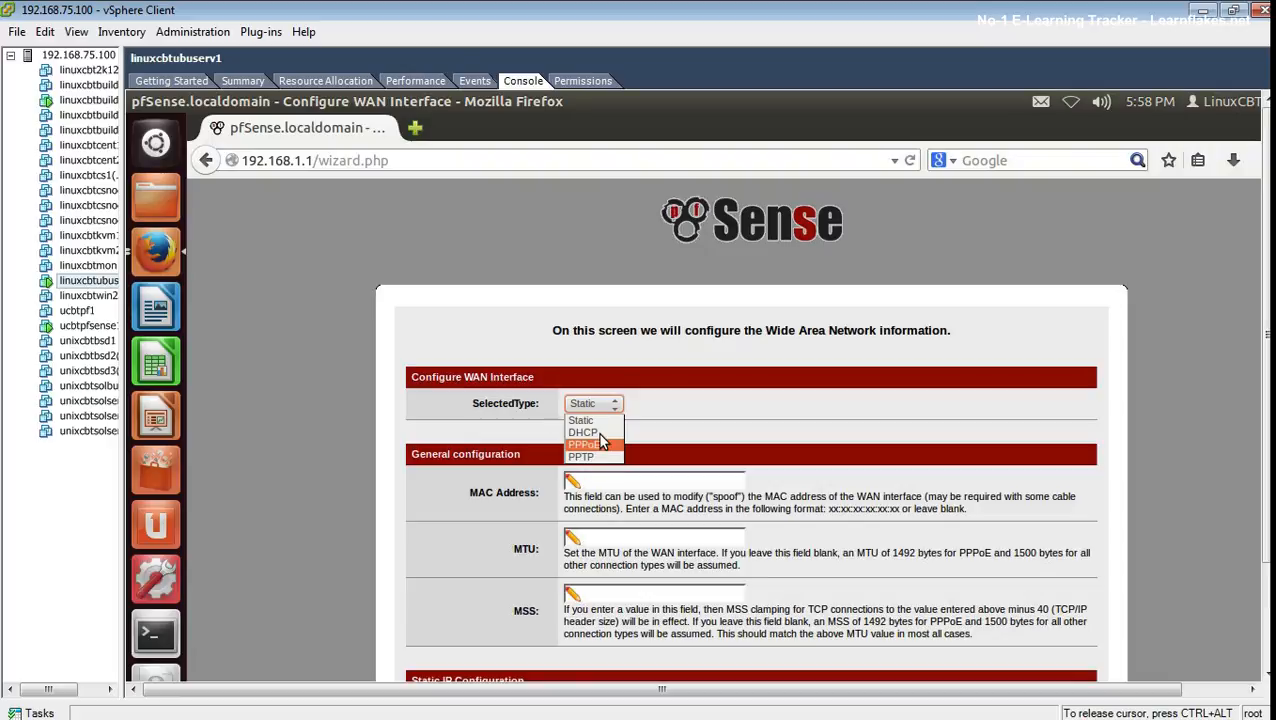
left_click(596, 420)
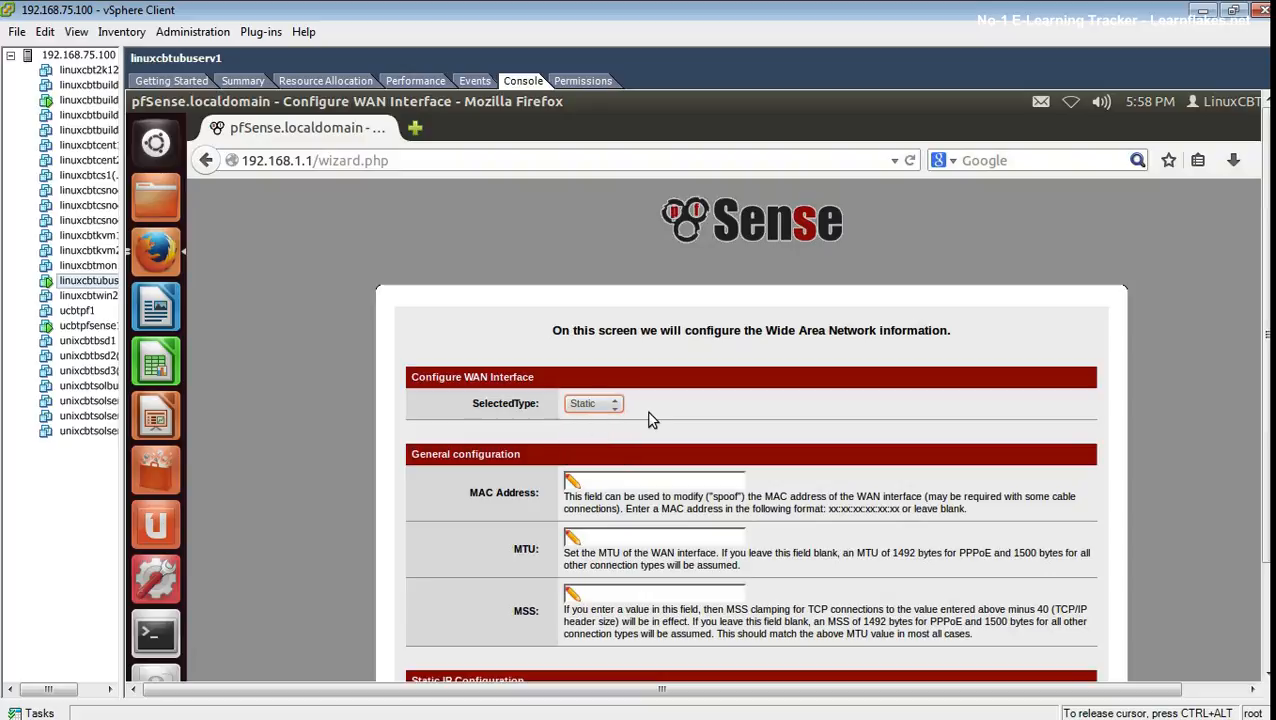
left_click(813, 496)
- Begin entering the upstream gateway address, typing '192.1'
left_click(624, 484)
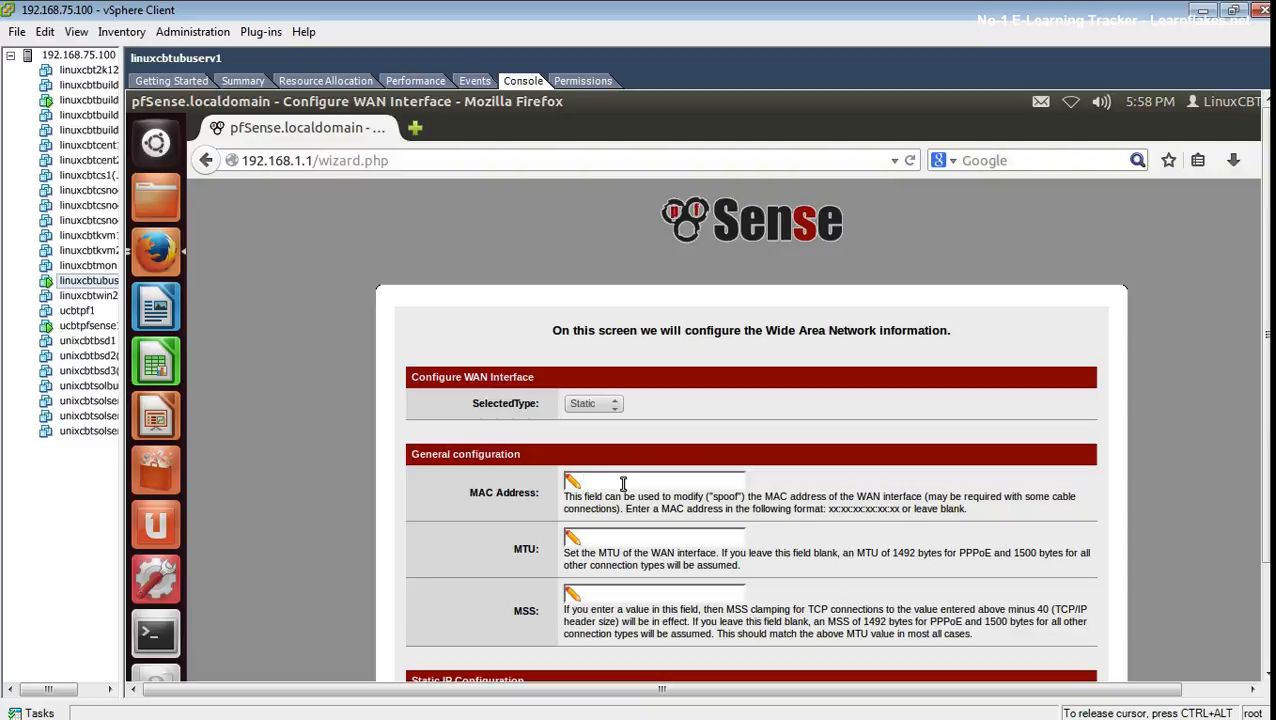
scroll(840, 550, "down", 2)
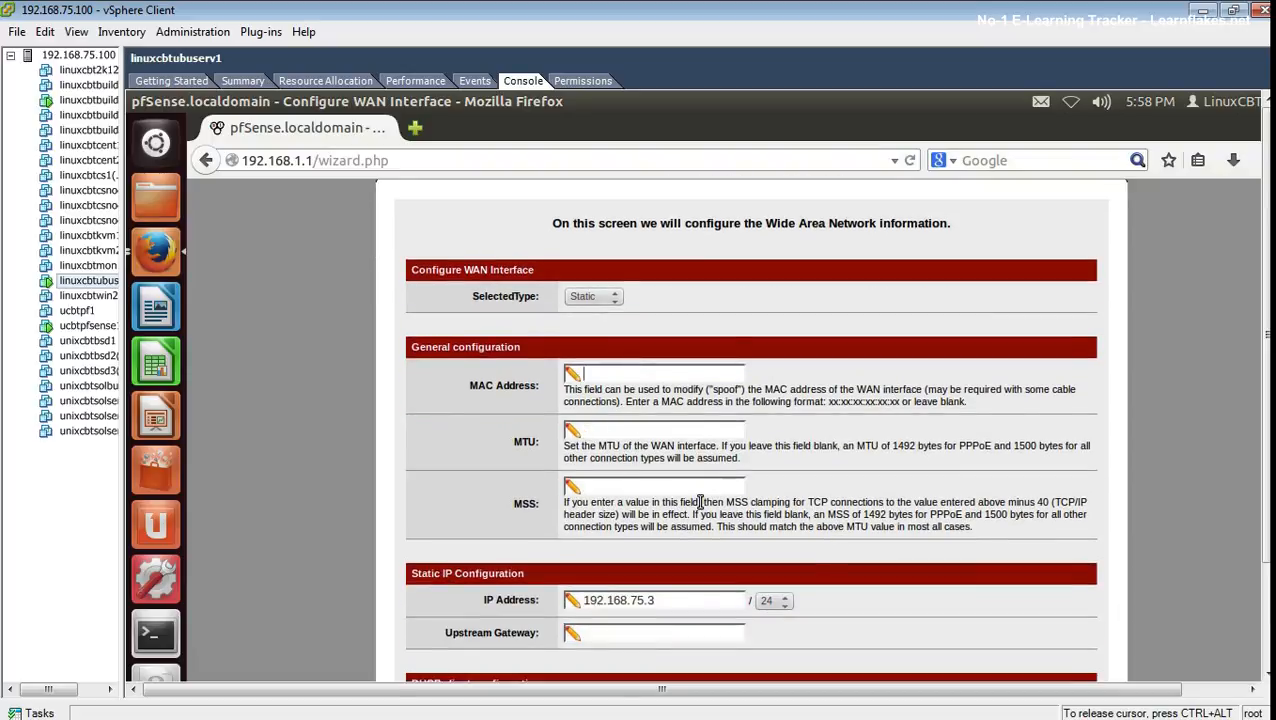
scroll(700, 502, "down", 1)
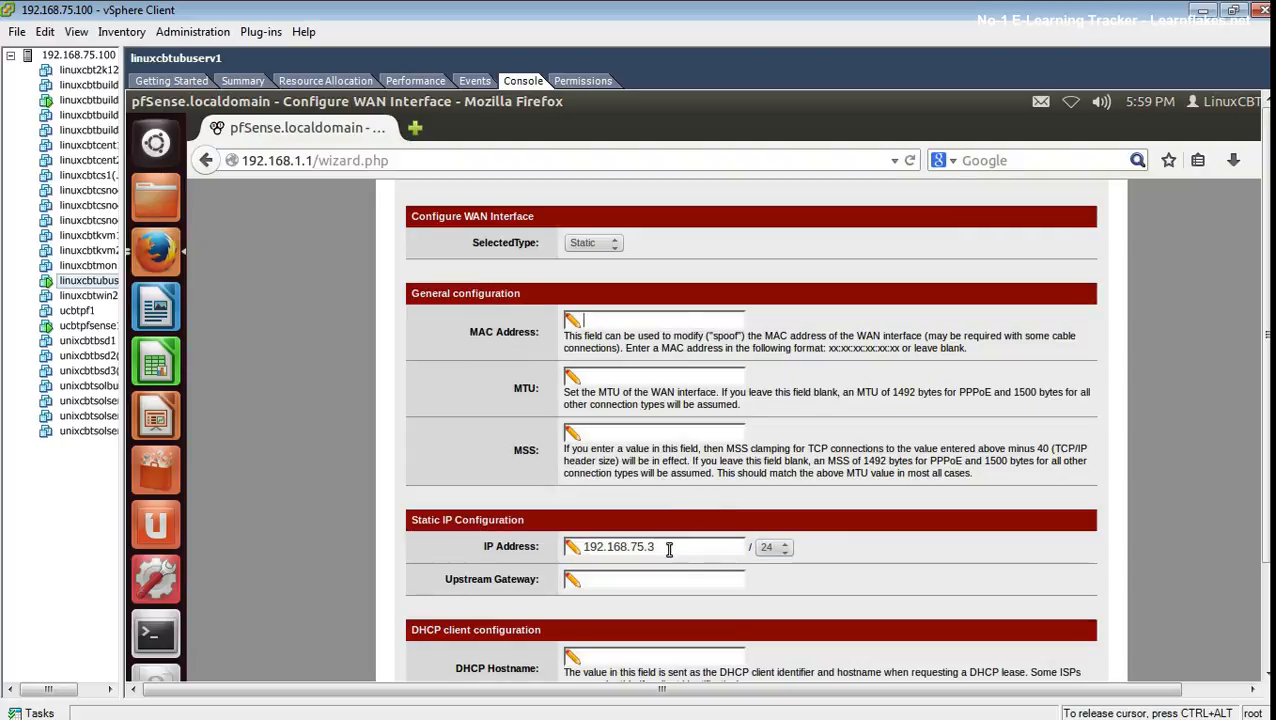
left_click(619, 578)
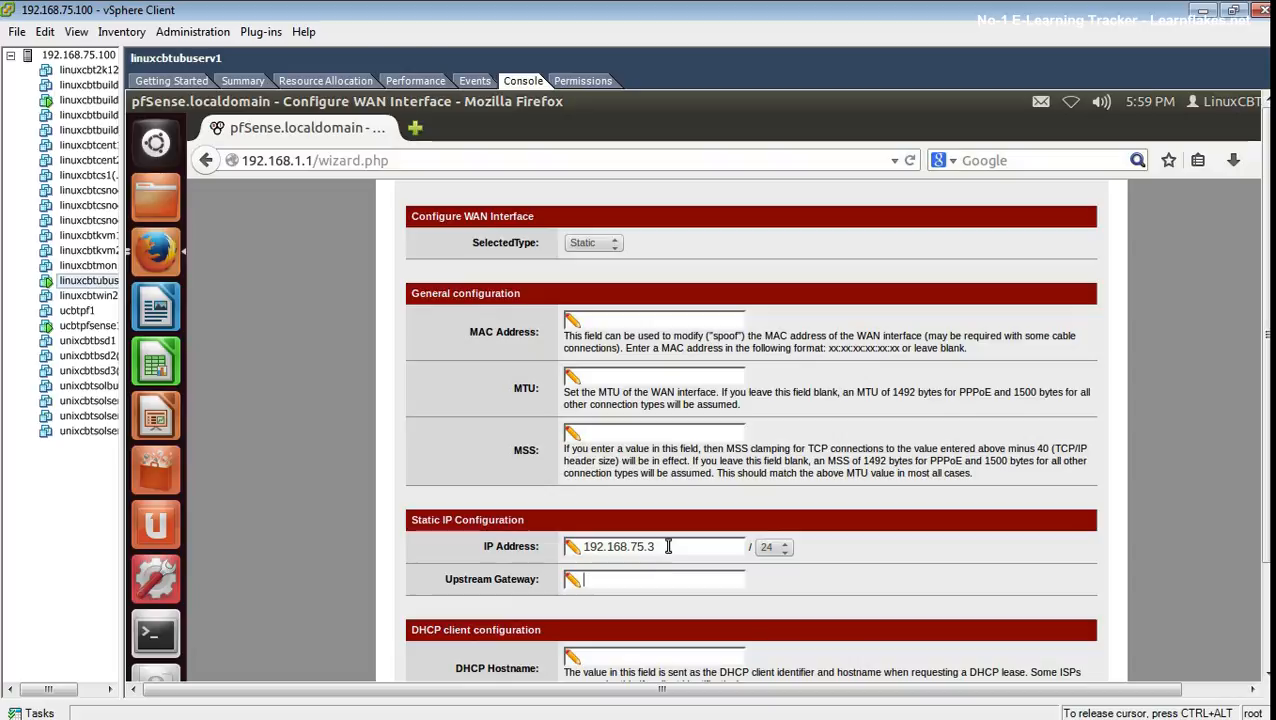
type("192.1")
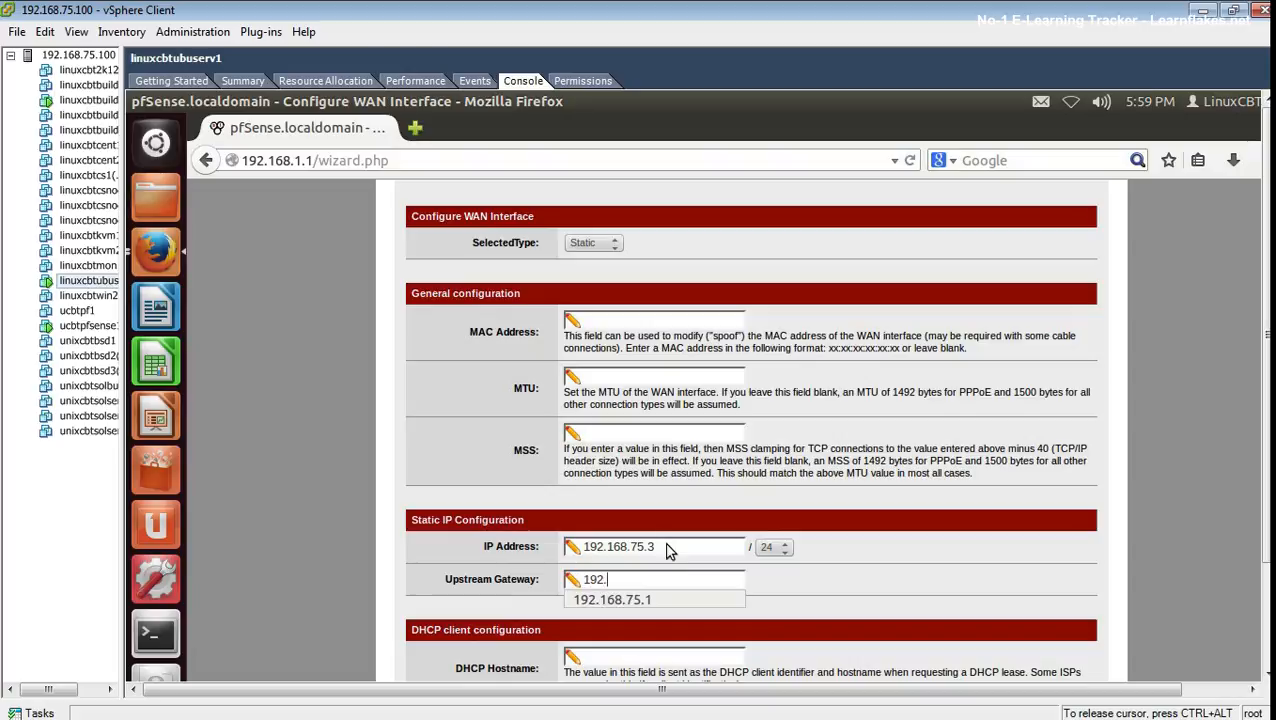
- Uncheck Block RFC1918 Private Networks on the WAN page, leaving Block bogon networks enabled
scroll(668, 546, "down", 5)
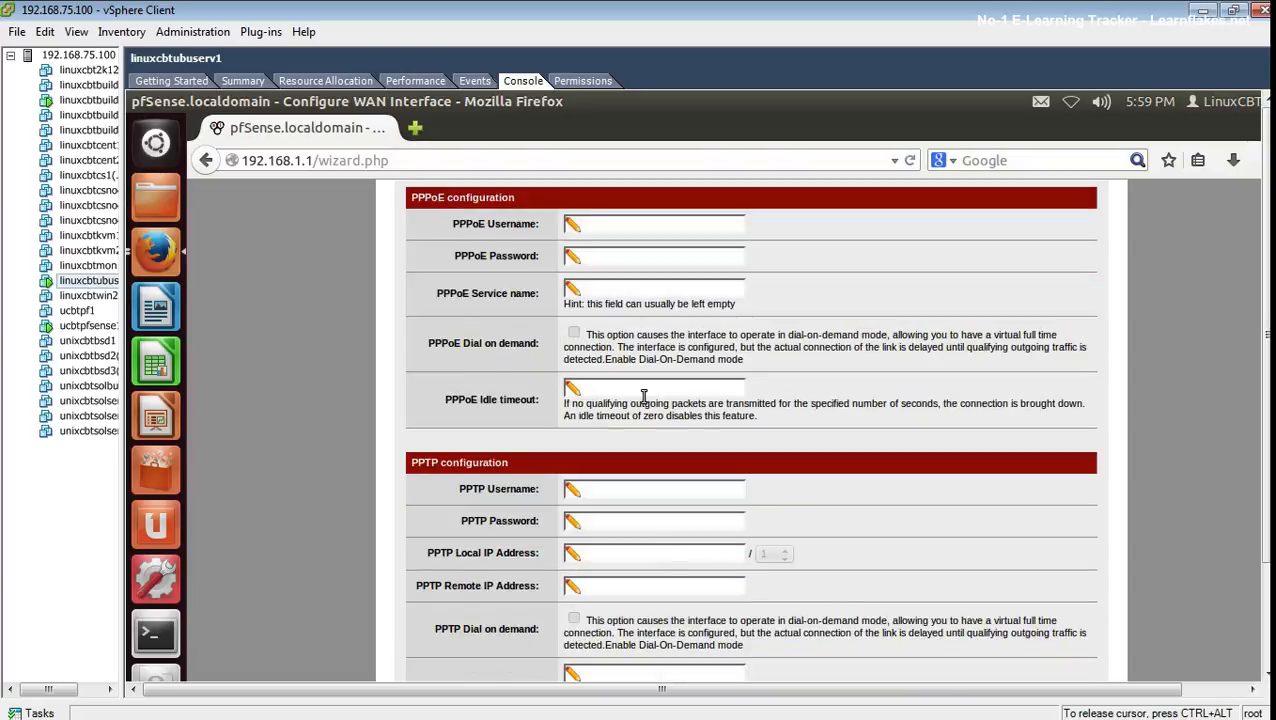
scroll(704, 415, "down", 1)
scroll(710, 422, "up", 1)
scroll(714, 427, "up", 3)
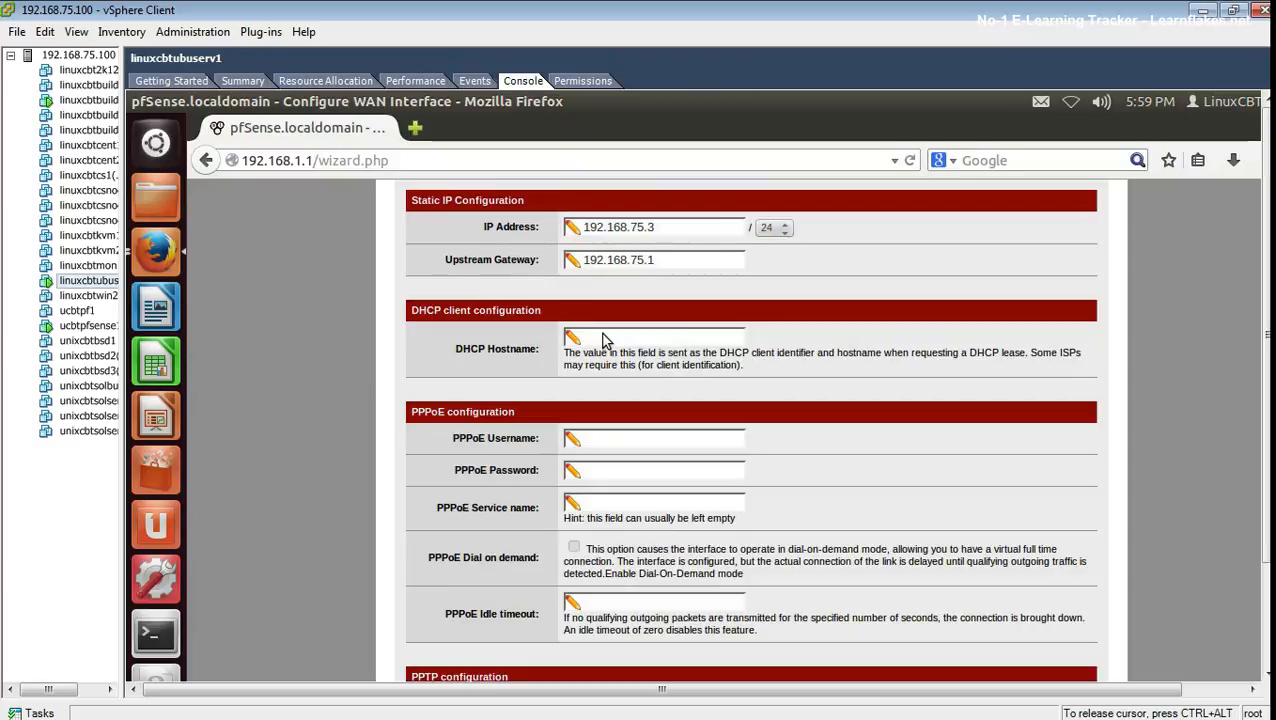
scroll(690, 425, "down", 1)
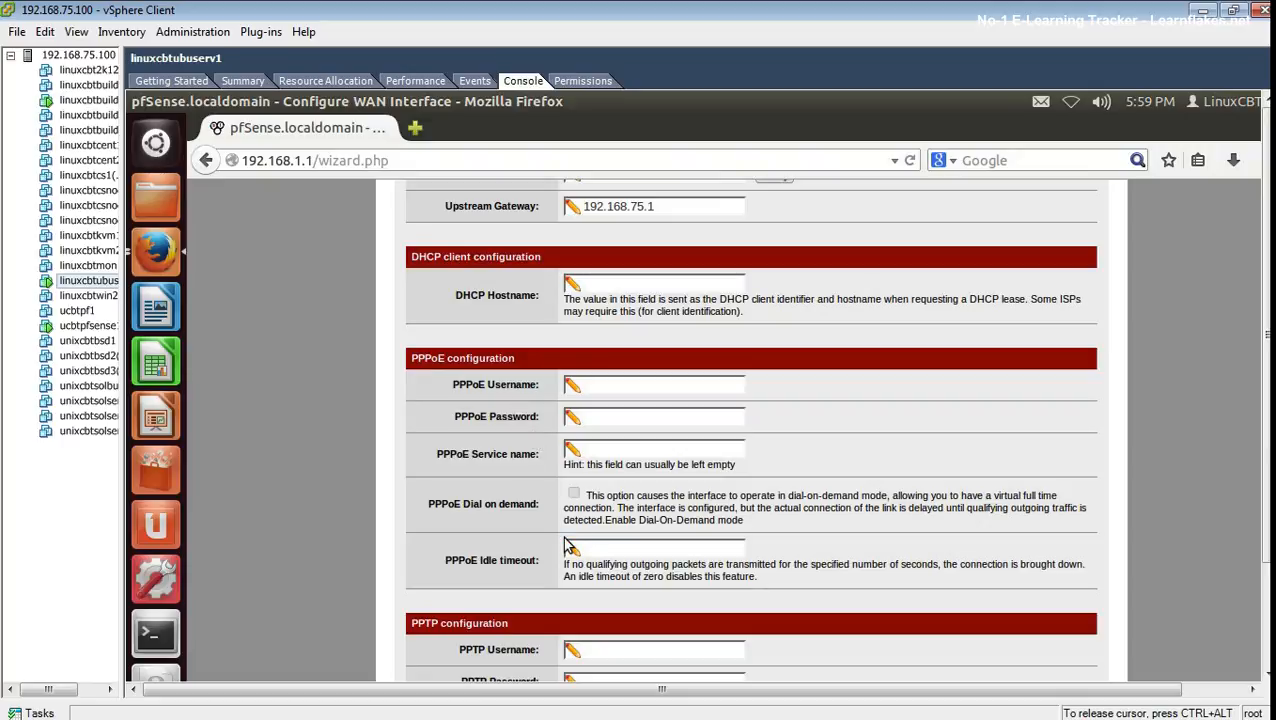
scroll(566, 541, "down", 3)
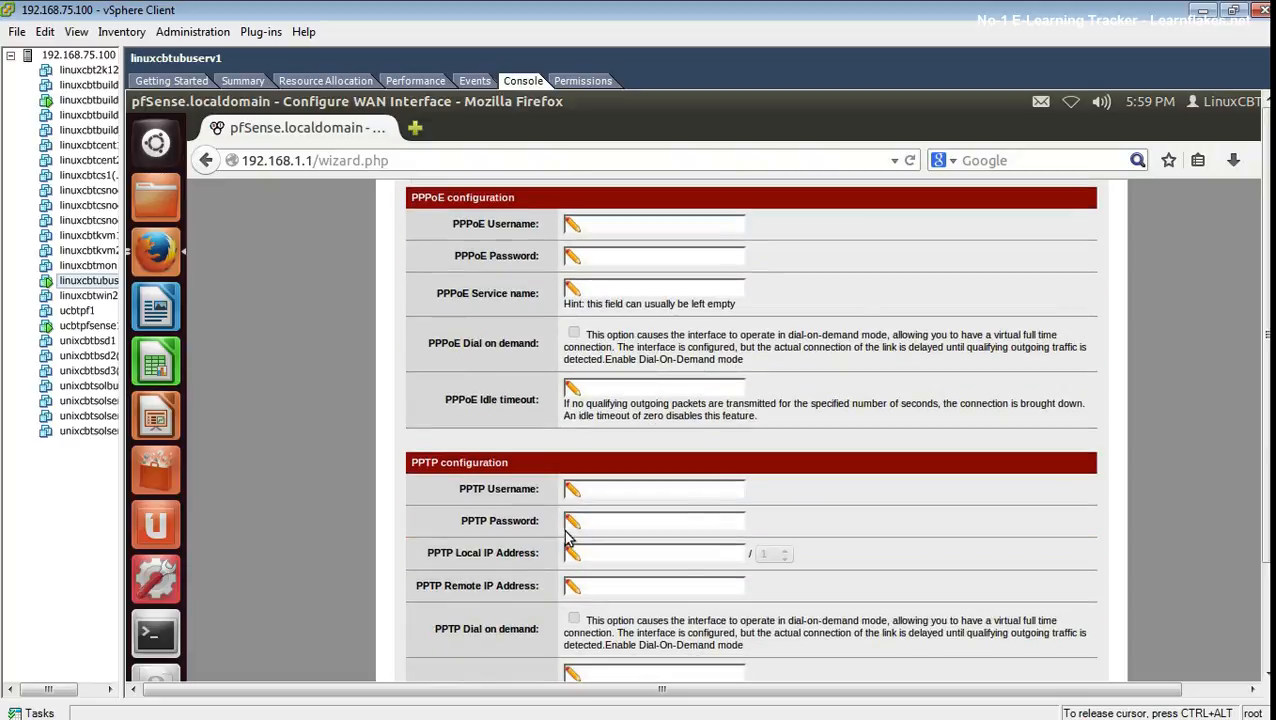
scroll(566, 541, "down", 3)
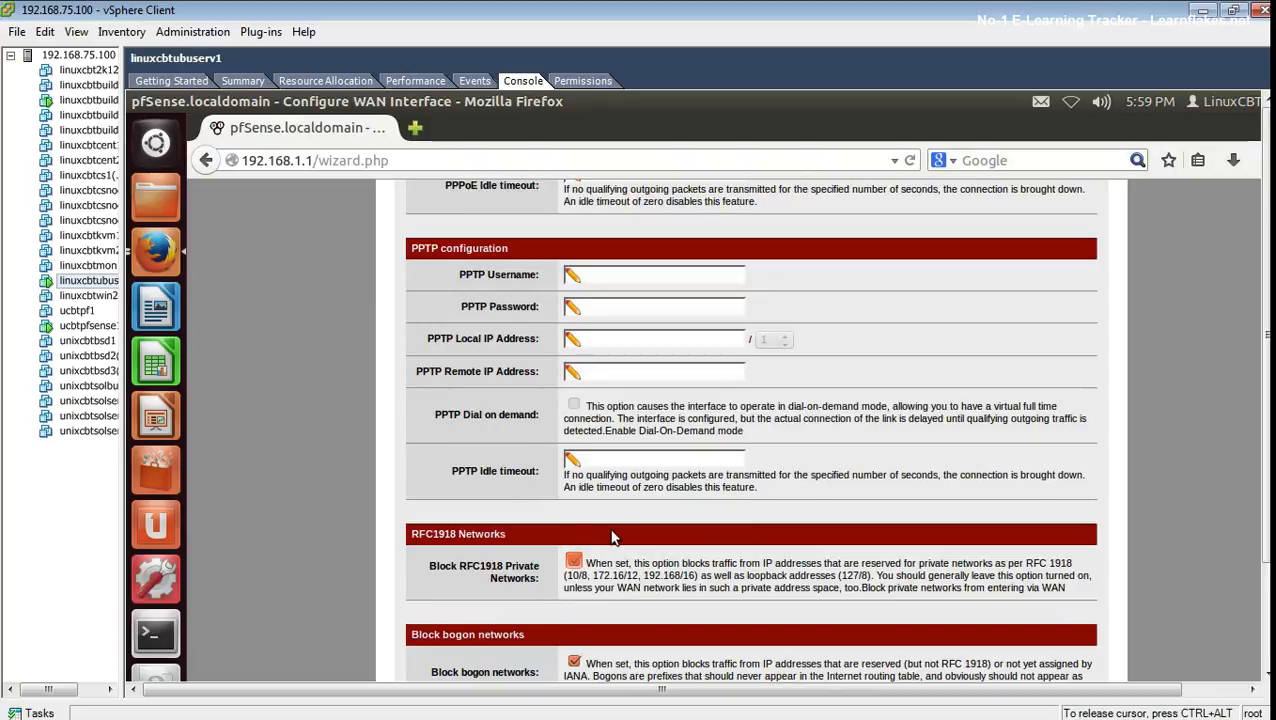
scroll(615, 537, "down", 1)
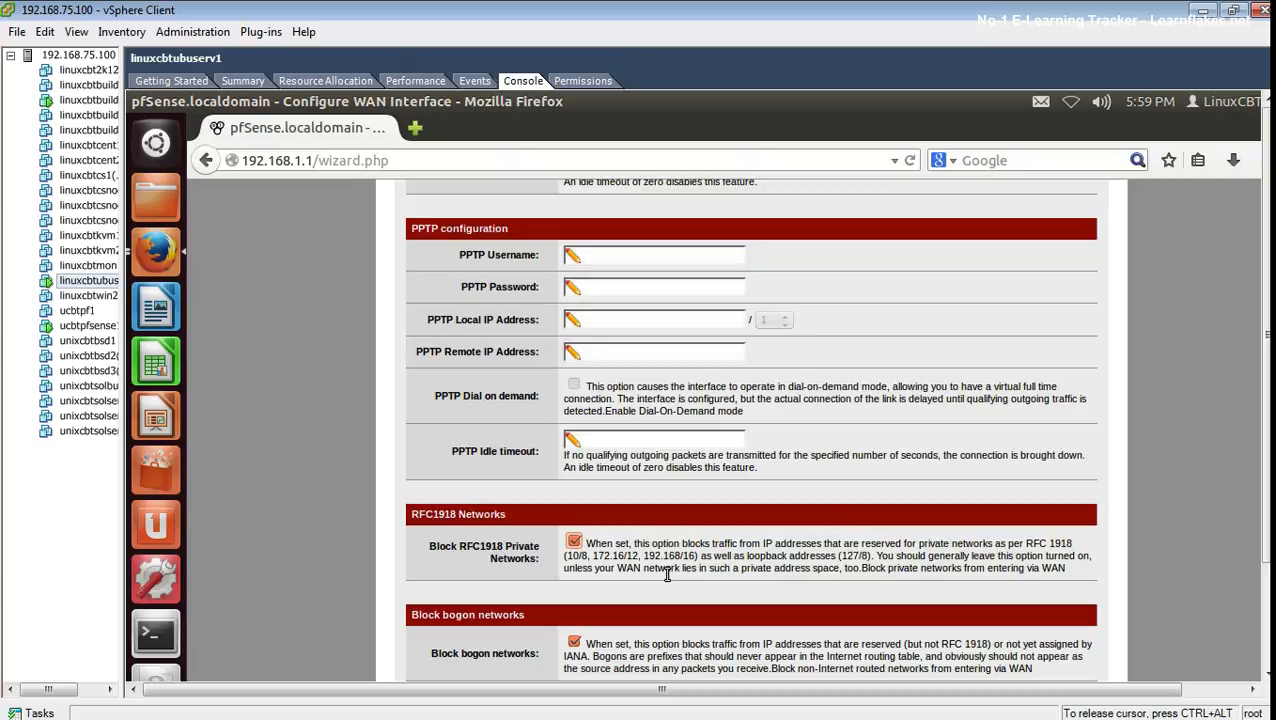
left_click(574, 543)
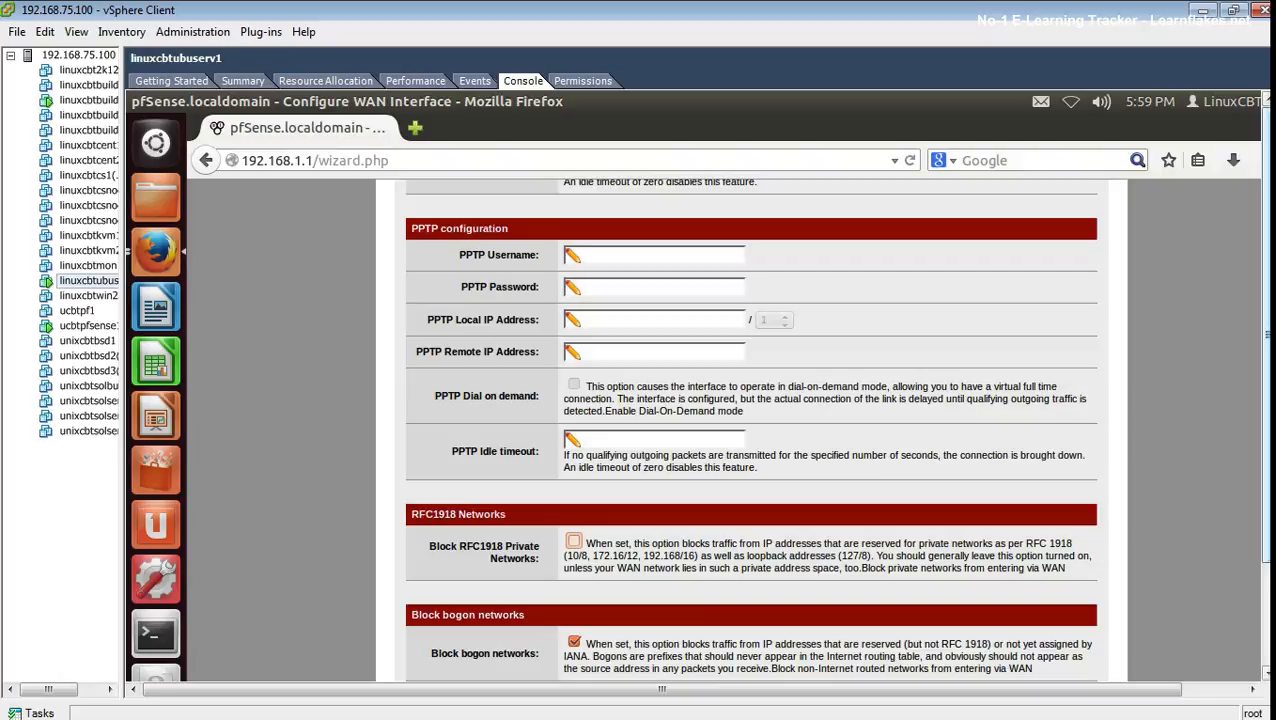
left_click_drag(1266, 527, 1266, 585)
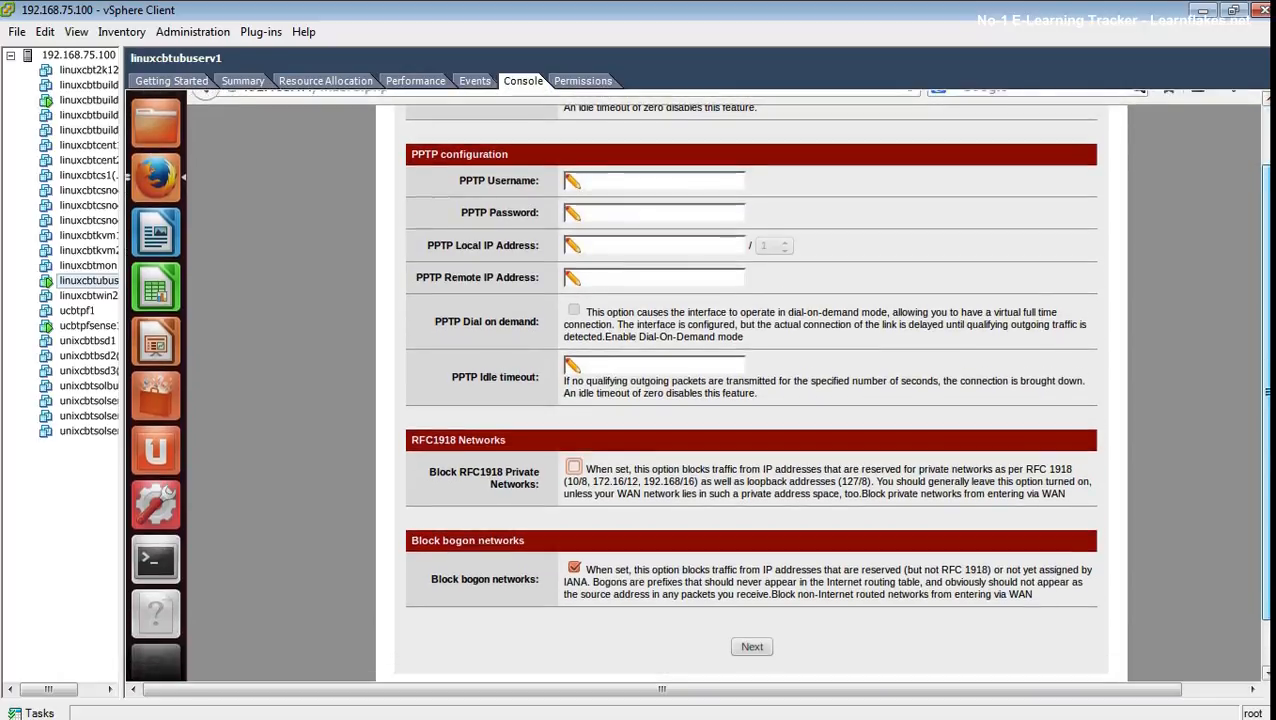
left_click(972, 613)
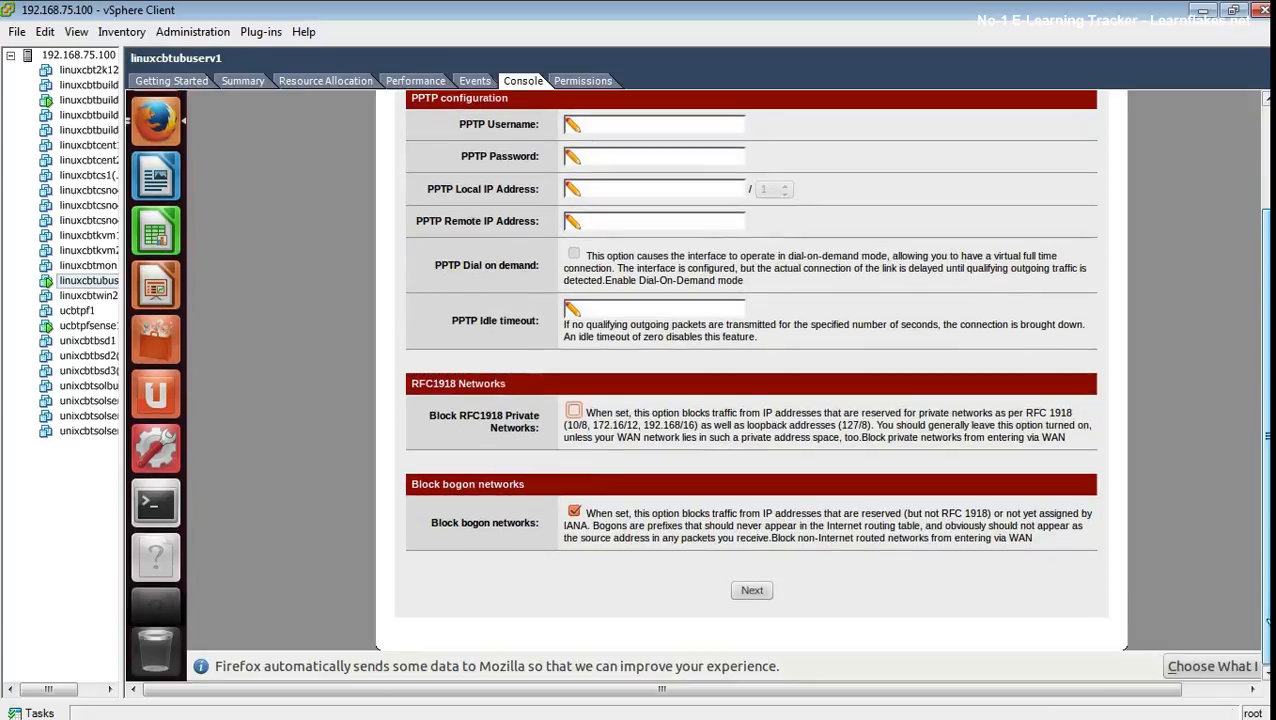
- Move on to LAN setup and keep 192.168.1.1 with subnet mask 24
left_click(752, 590)
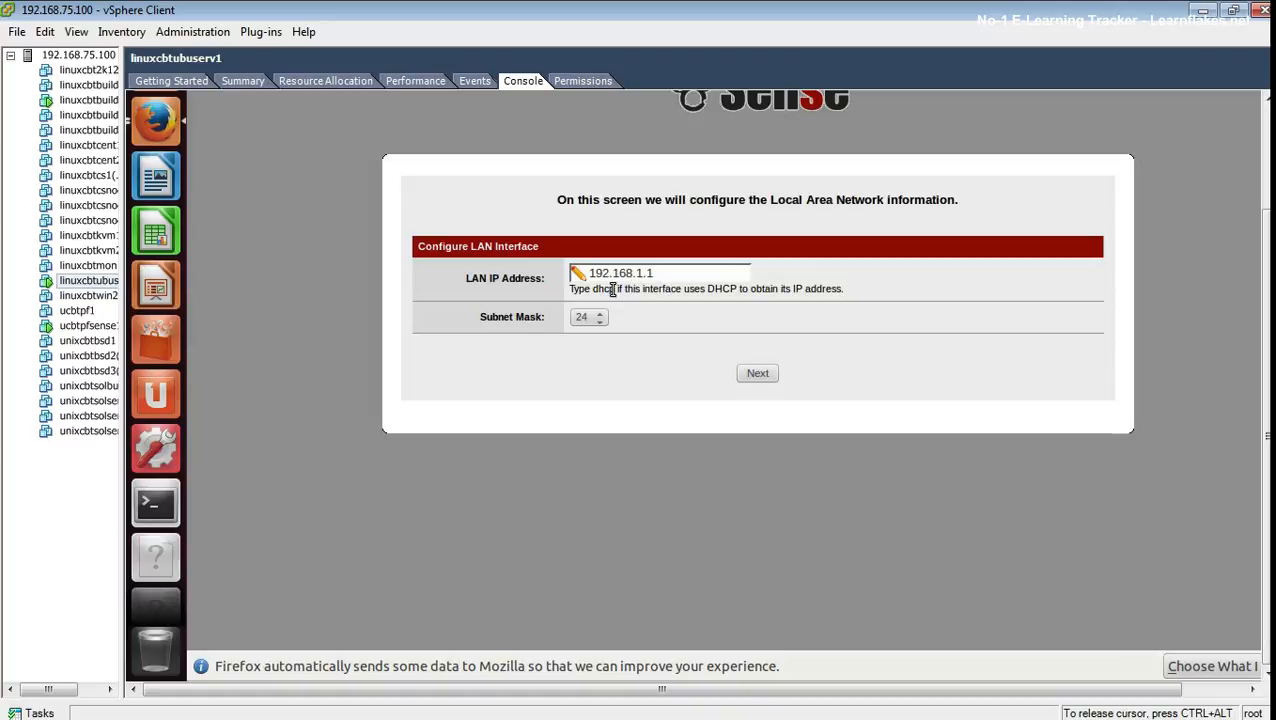
left_click(599, 320)
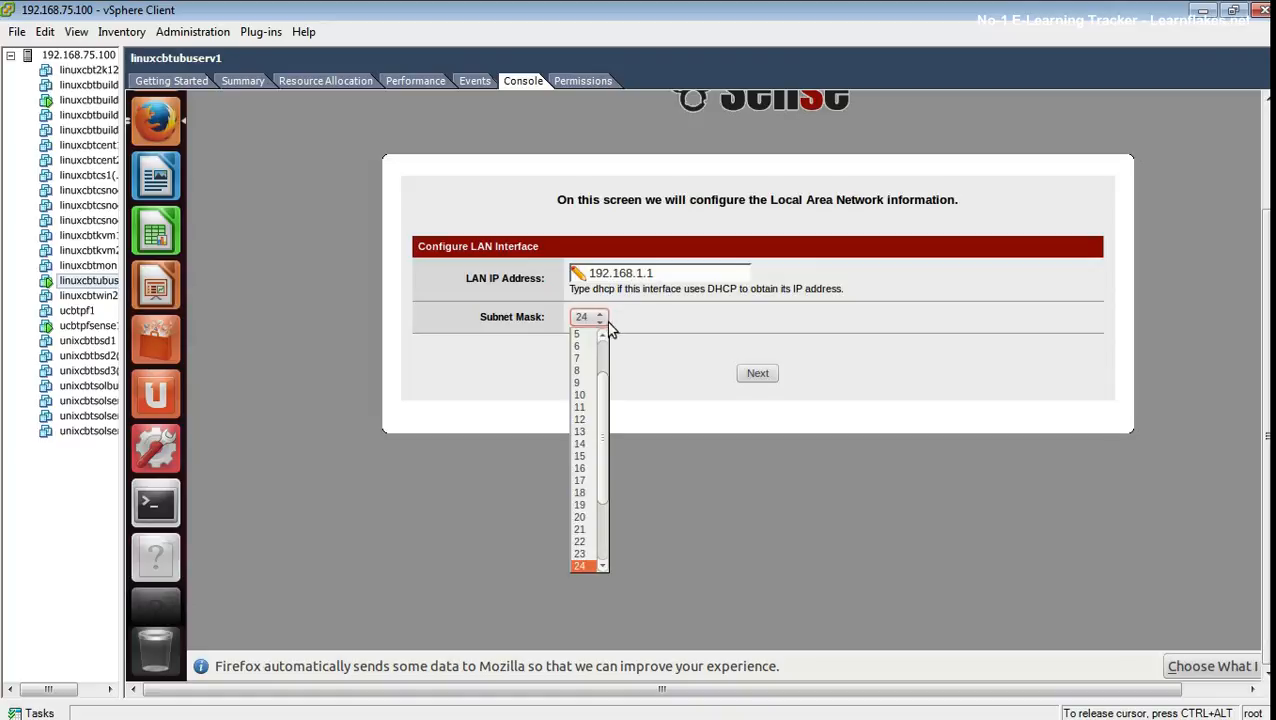
left_click_drag(602, 443, 625, 519)
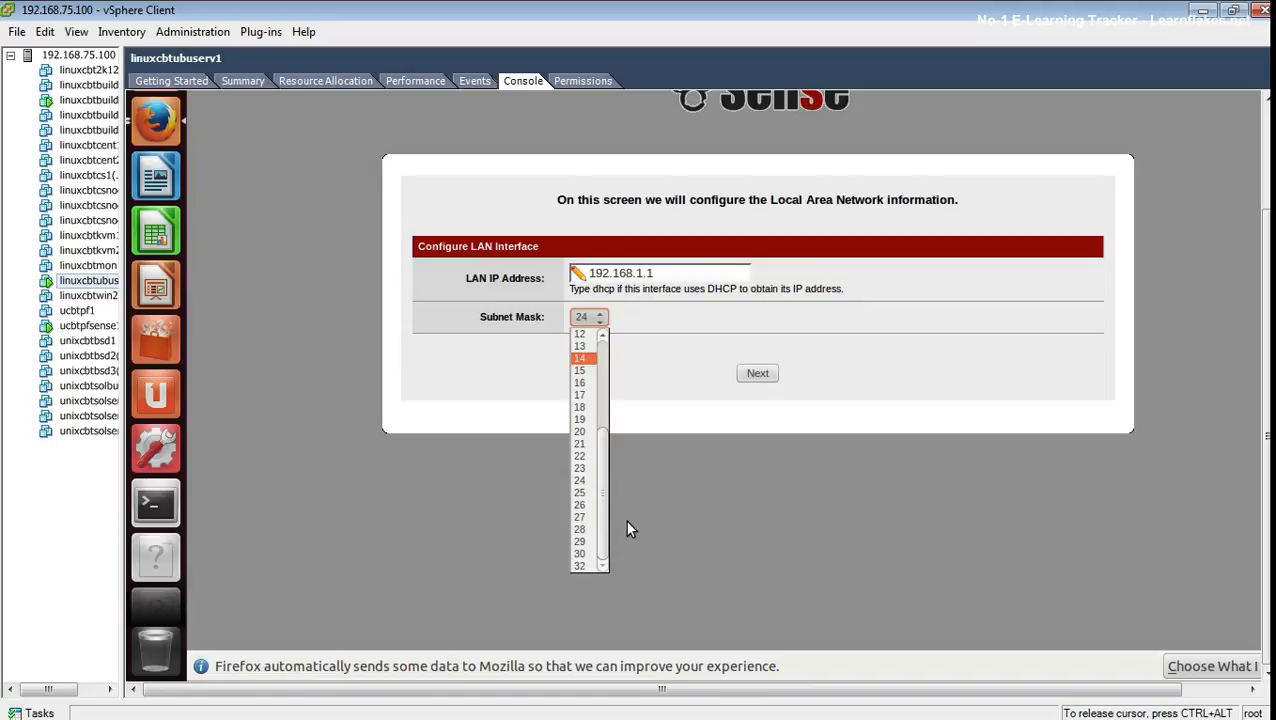
left_click(679, 494)
- Enter and confirm the admin WebGUI password, then continue to the Reload page
left_click(758, 377)
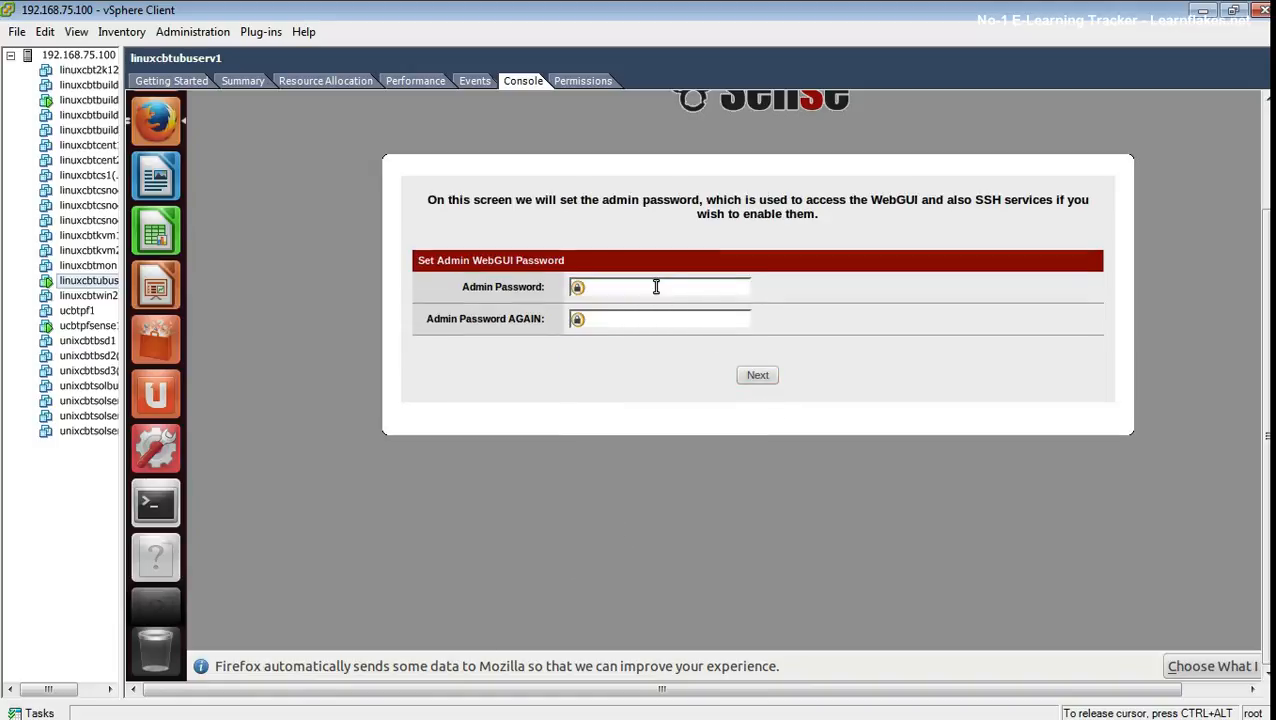
type("**********")
key("Tab")
type("**********")
left_click_drag(871, 199, 916, 199)
left_click(850, 330)
left_click(757, 376)
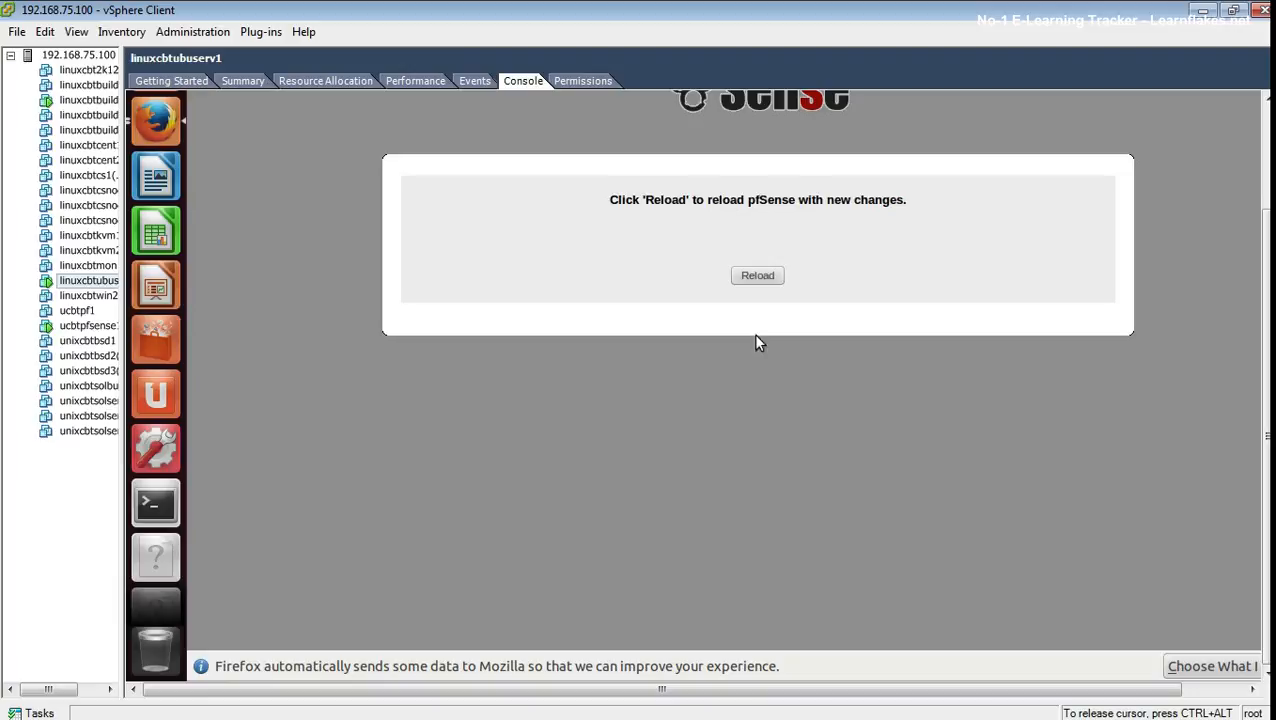
- Reload pfSense with the new settings and wait for the 'Wizard completed' confirmation
left_click(748, 279)
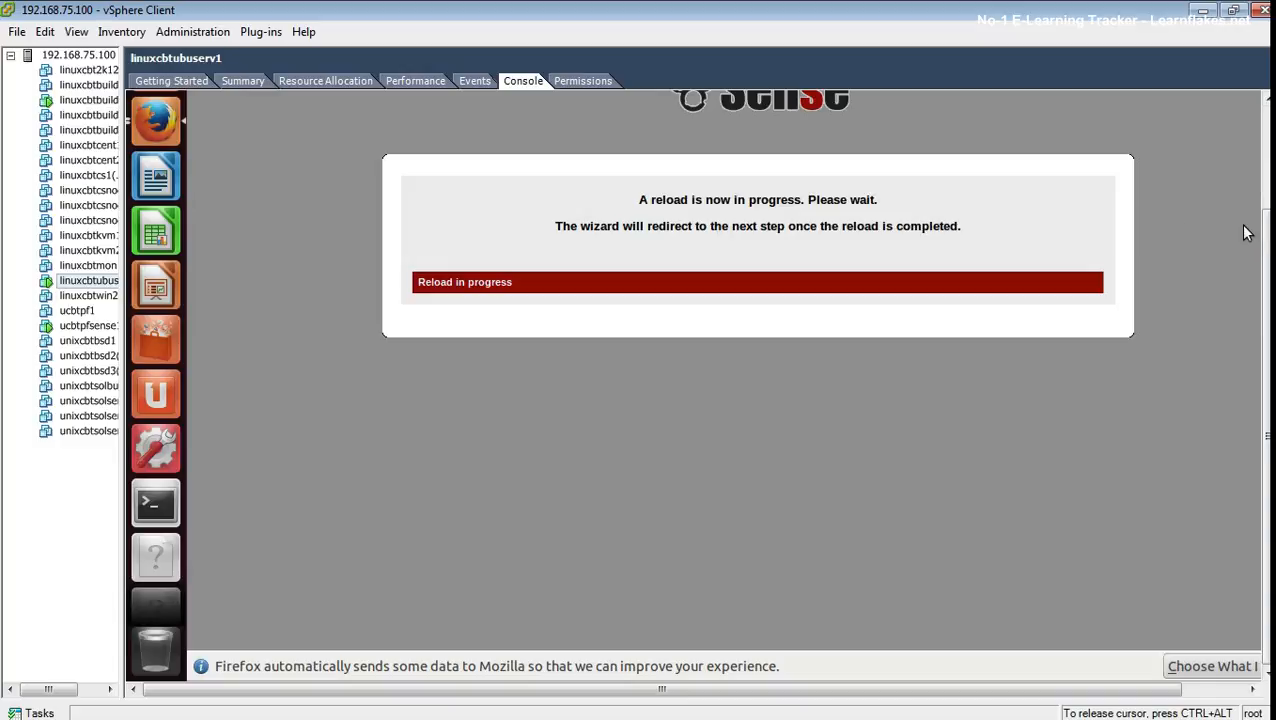
left_click_drag(1267, 237, 1268, 128)
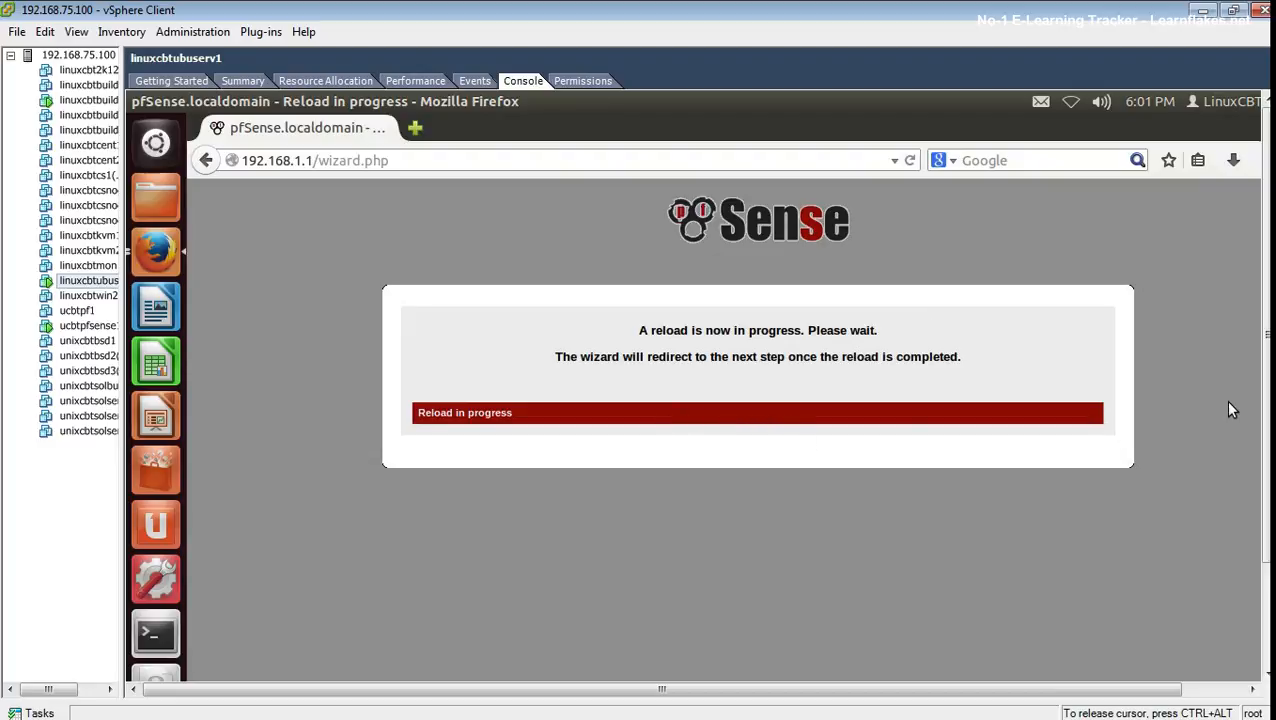
left_click_drag(1267, 482, 1268, 588)
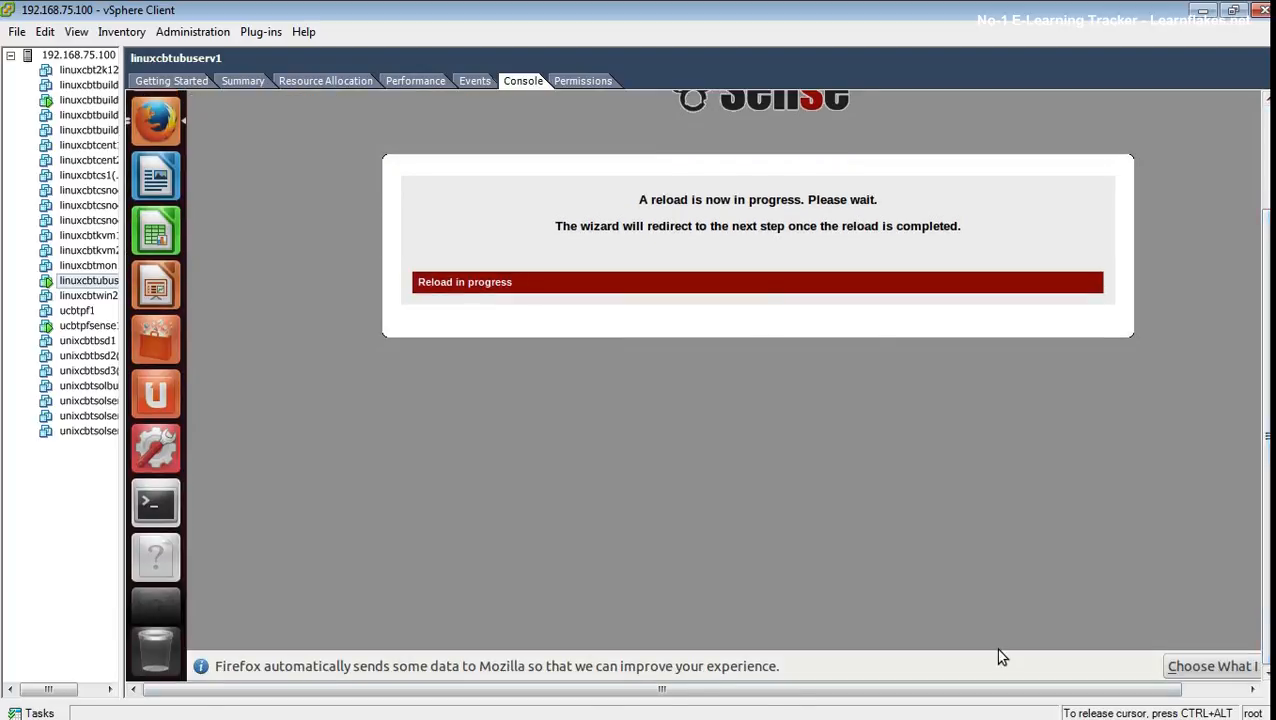
left_click_drag(812, 700, 997, 709)
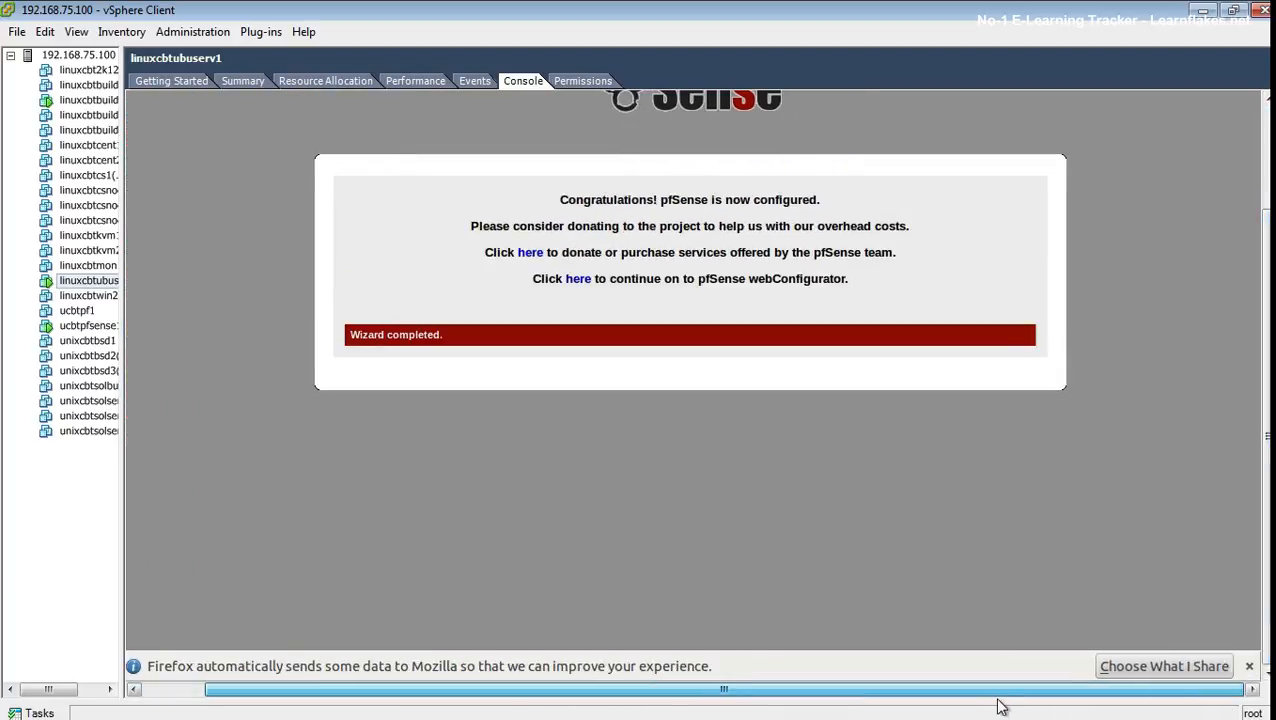
- Dismiss the Firefox data notice and continue to the pfSense Status: Dashboard
left_click(1249, 666)
scroll(1262, 350, "up", 3)
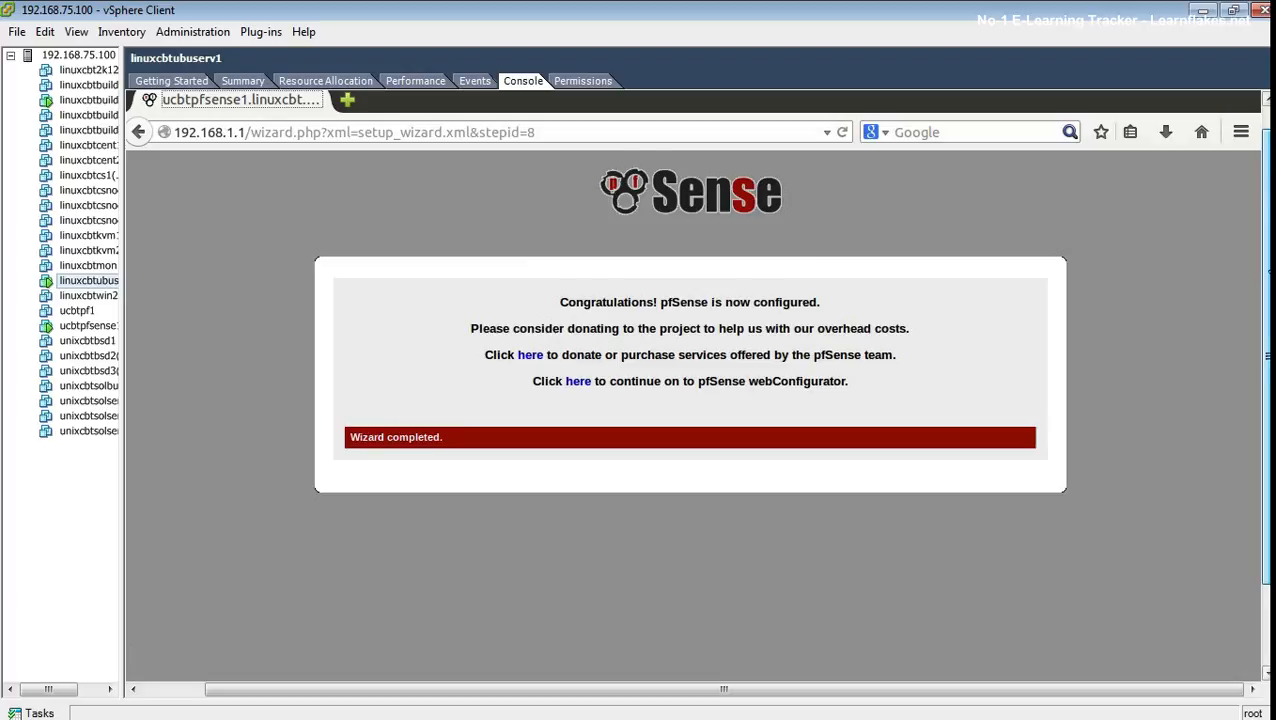
scroll(1262, 350, "up", 1)
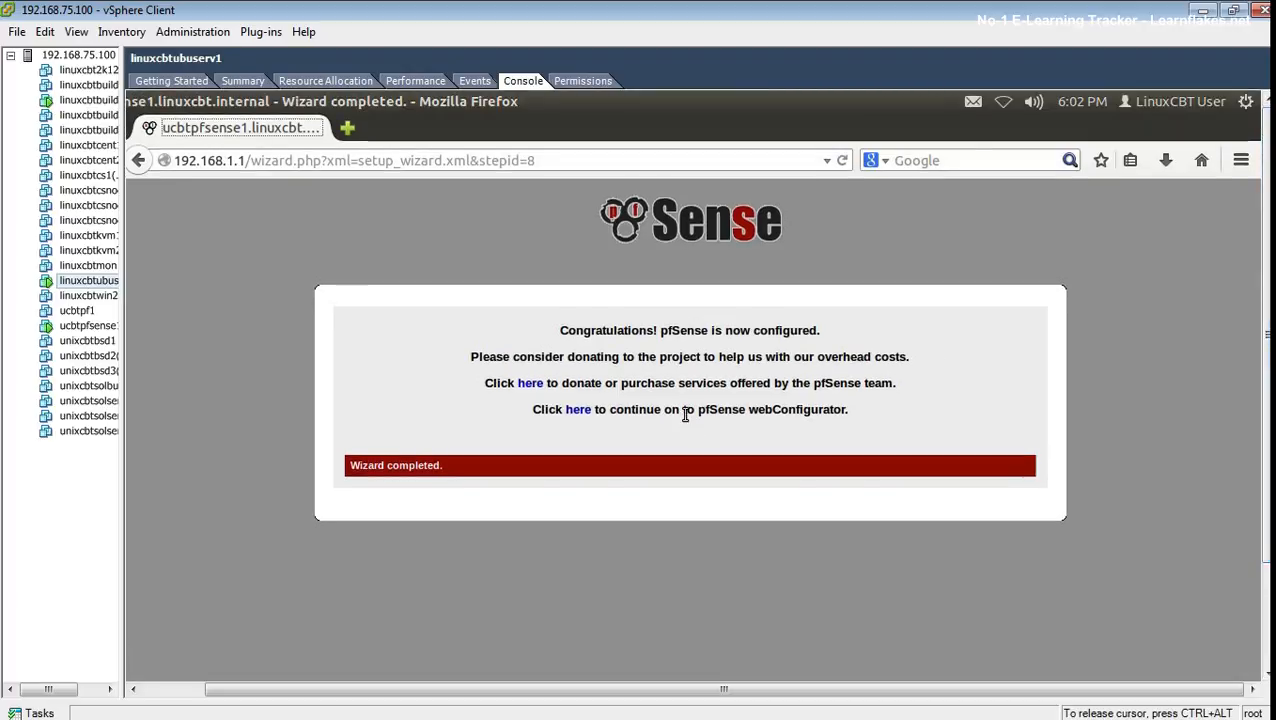
left_click(578, 410)
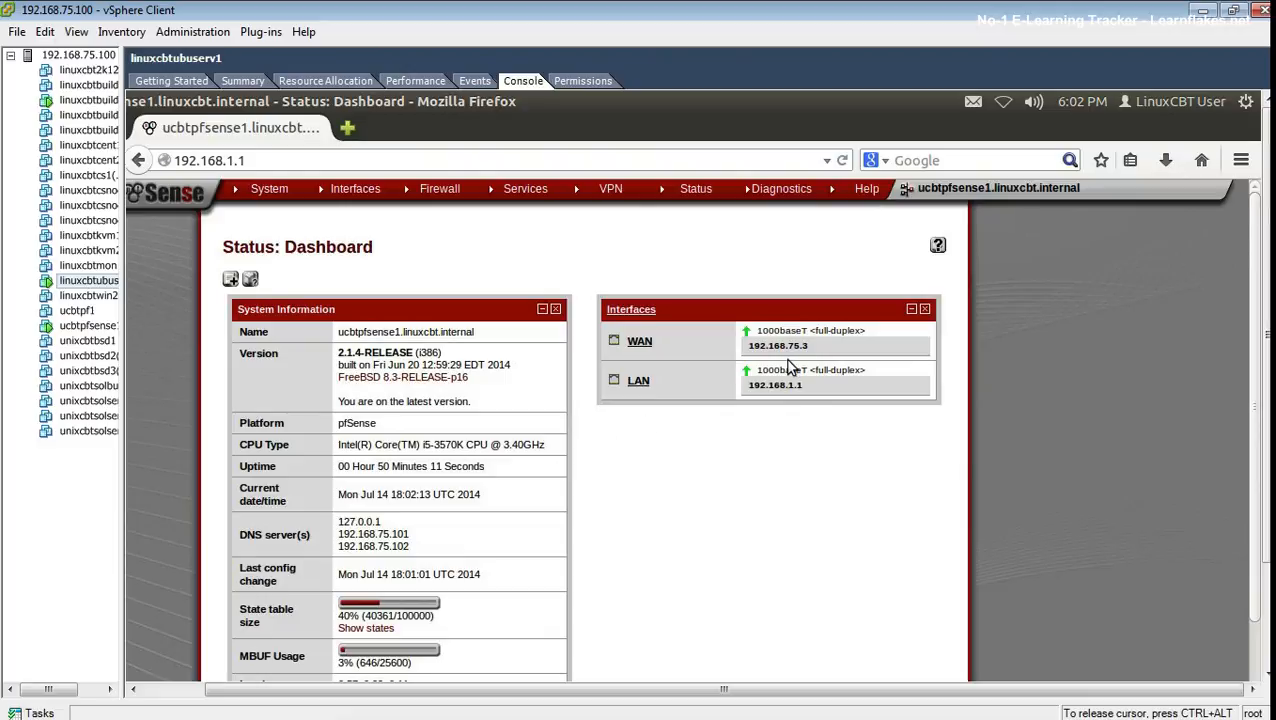
- Switch to the Mac's Terminal ssh session and clear the screen
key("super+Tab")
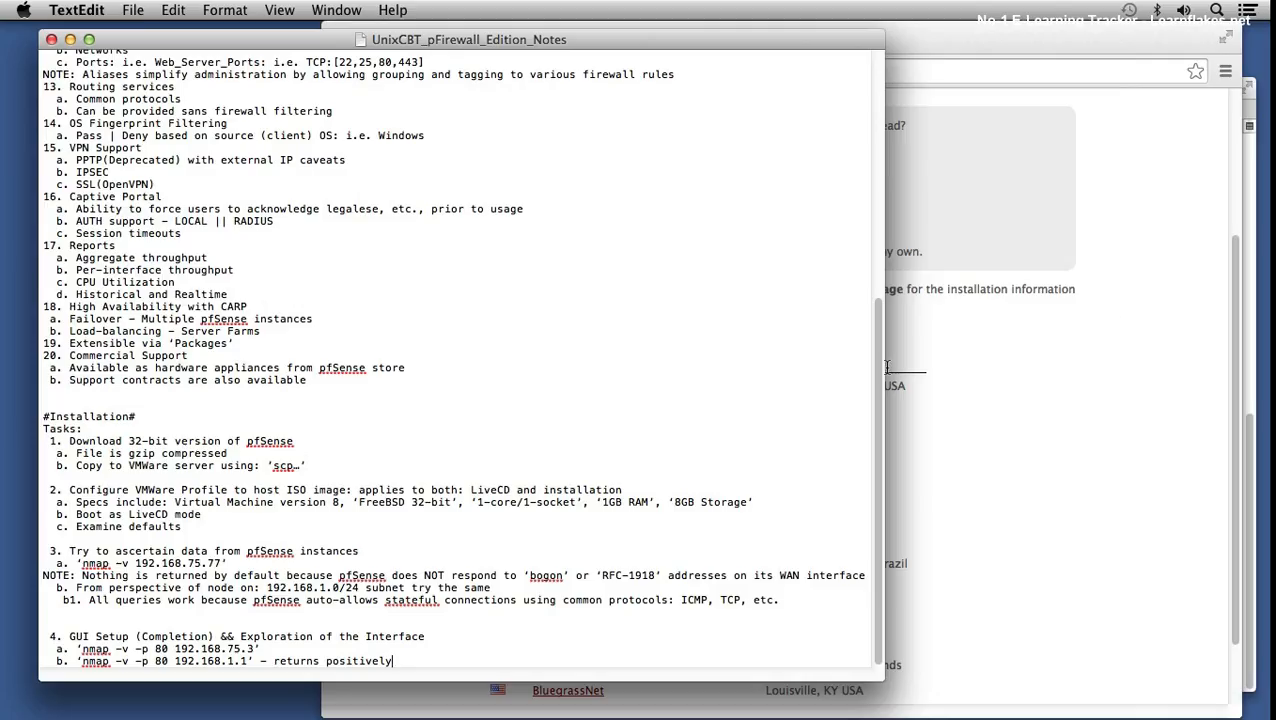
mouse_move(648, 716)
left_click(620, 684)
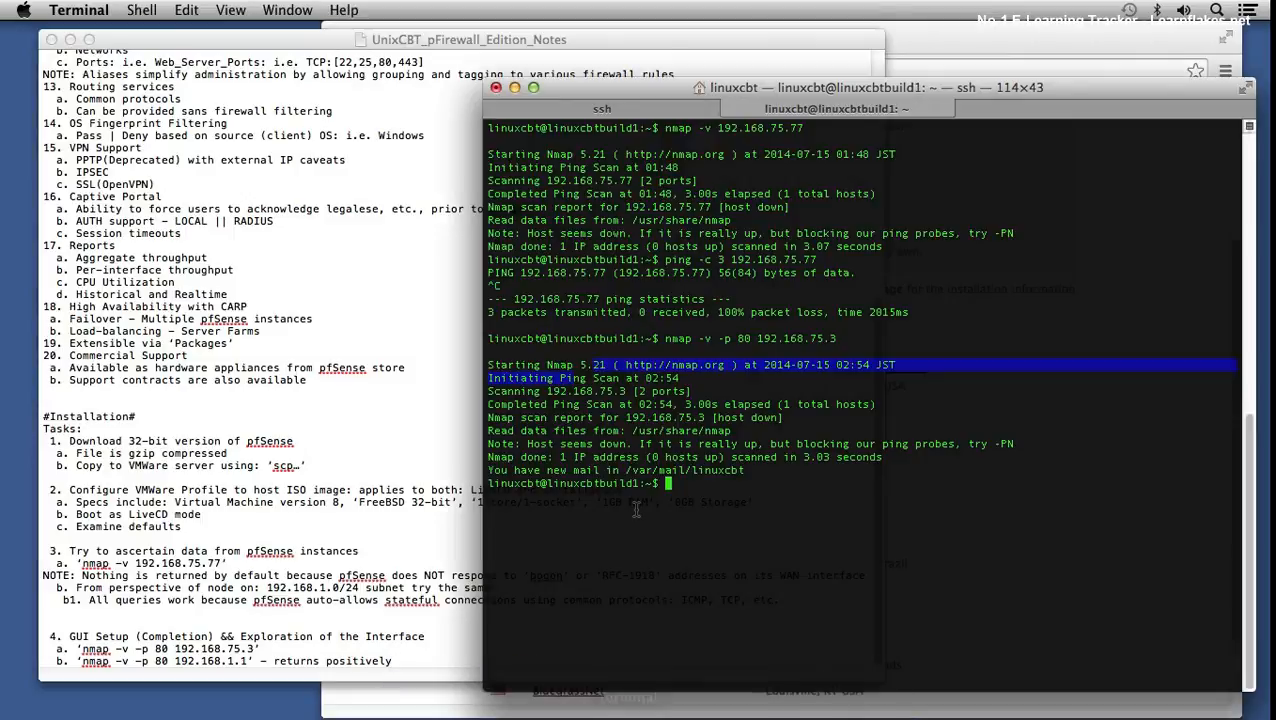
type("clear")
key("Return")
- Scan port 80 on 192.168.75.3 with 'nmap -v -p 80 192.168.75.3', then rerun it
type("nmap ")
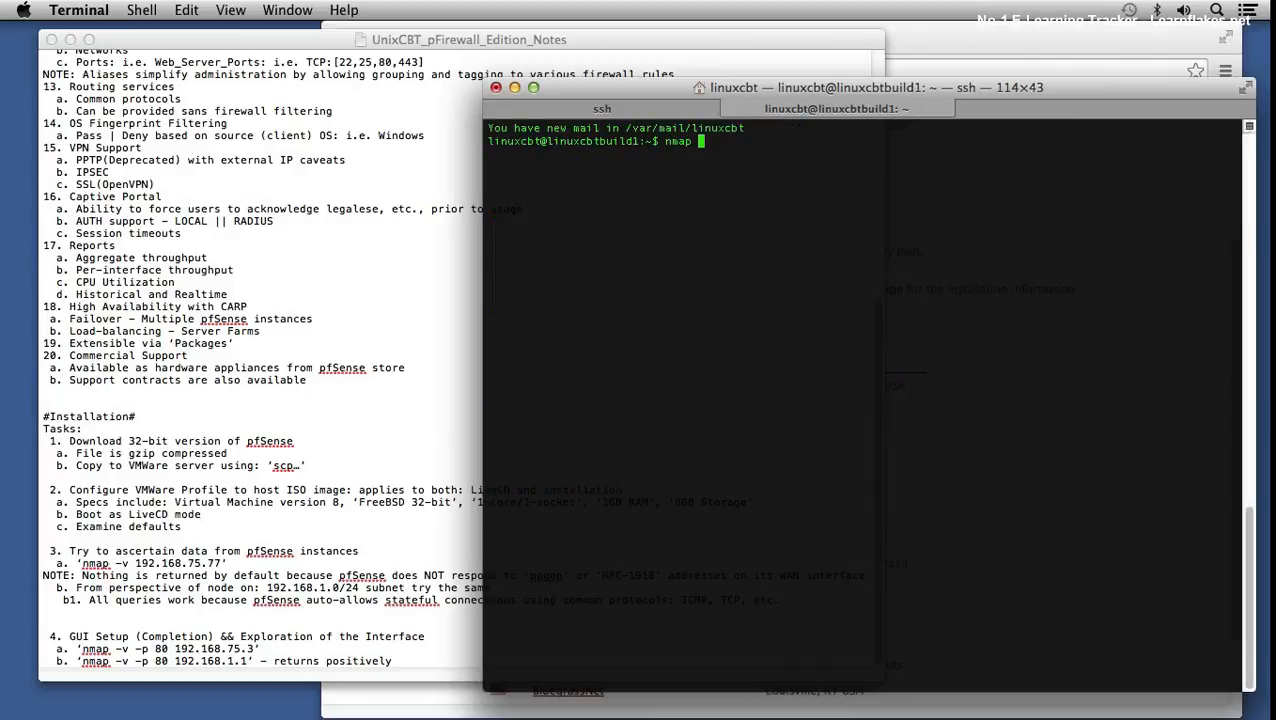
type("-v -p 80 192.168.75.3")
key("Return")
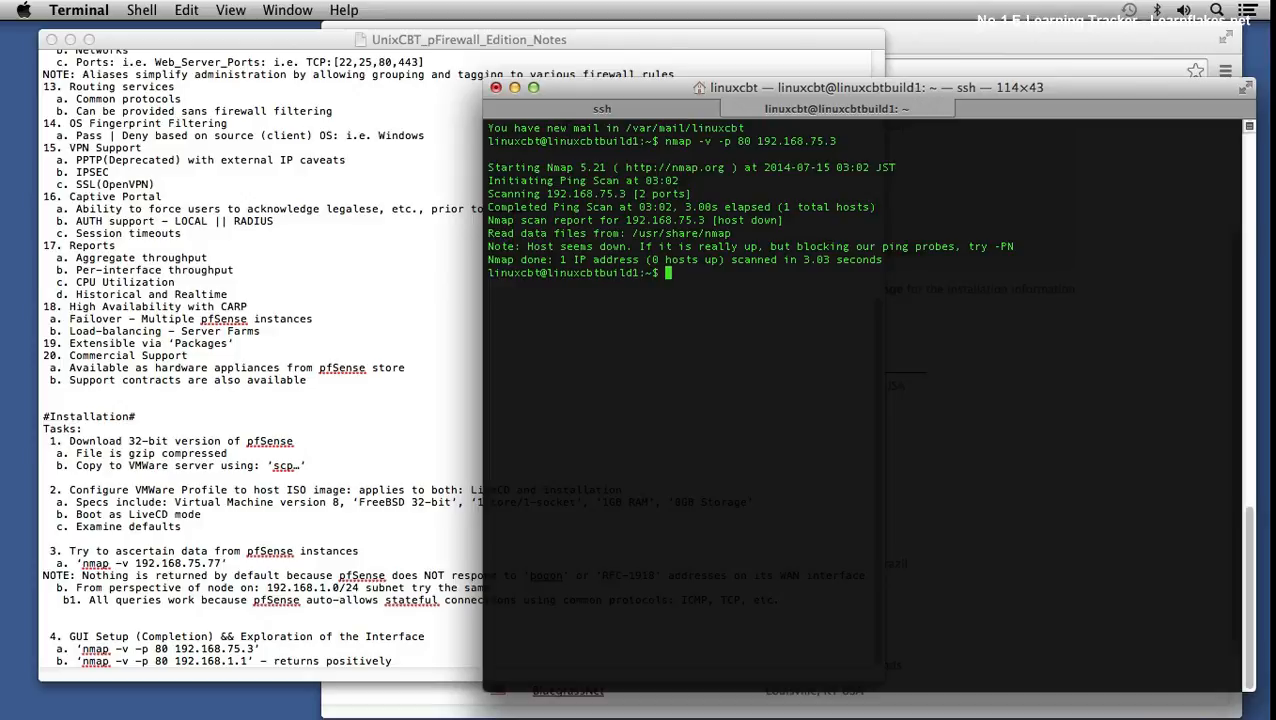
key("Up")
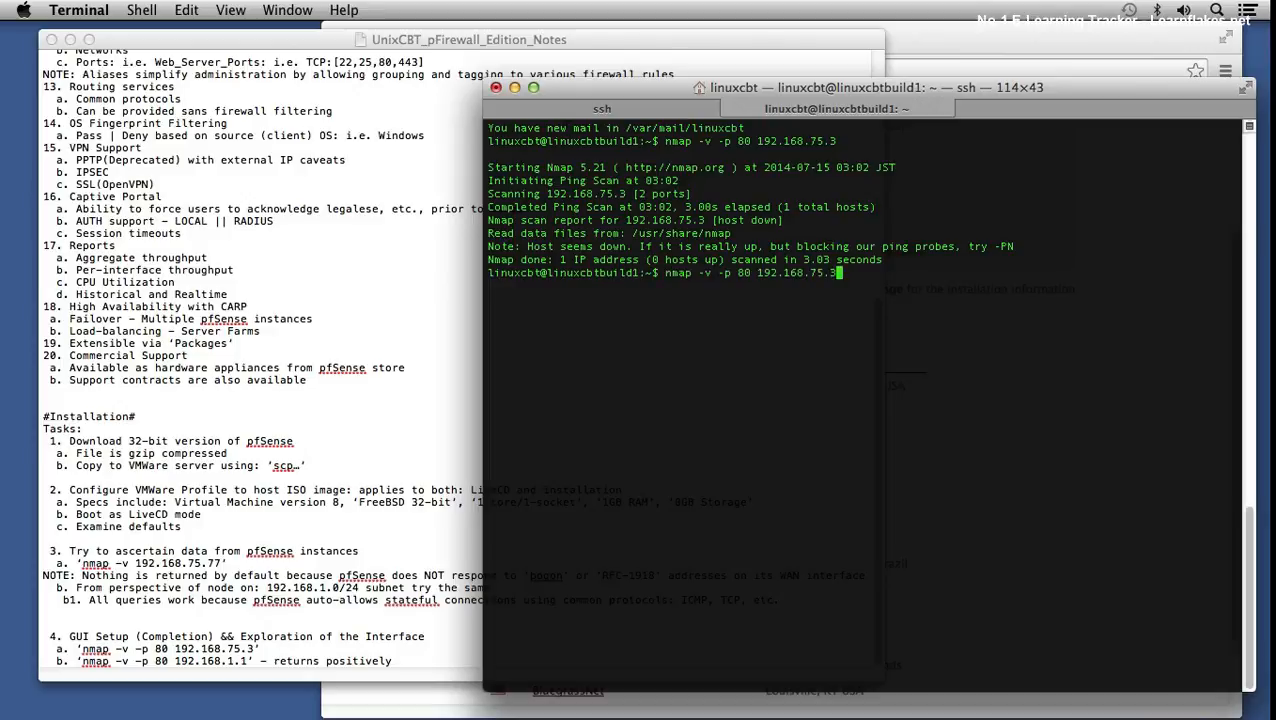
key("Return")
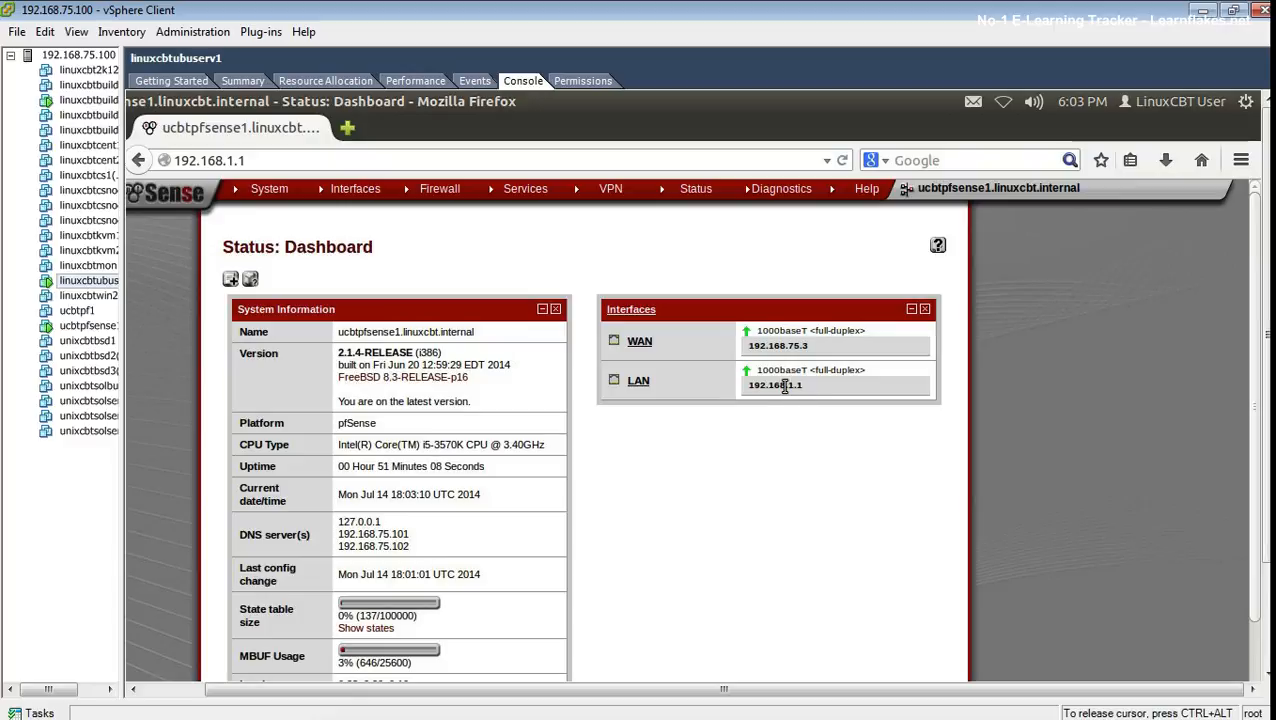
- Highlight the LAN address 192.168.1.1 and WAN address 192.168.75.3 on the dashboard
left_click_drag(774, 386, 793, 385)
left_click(770, 419)
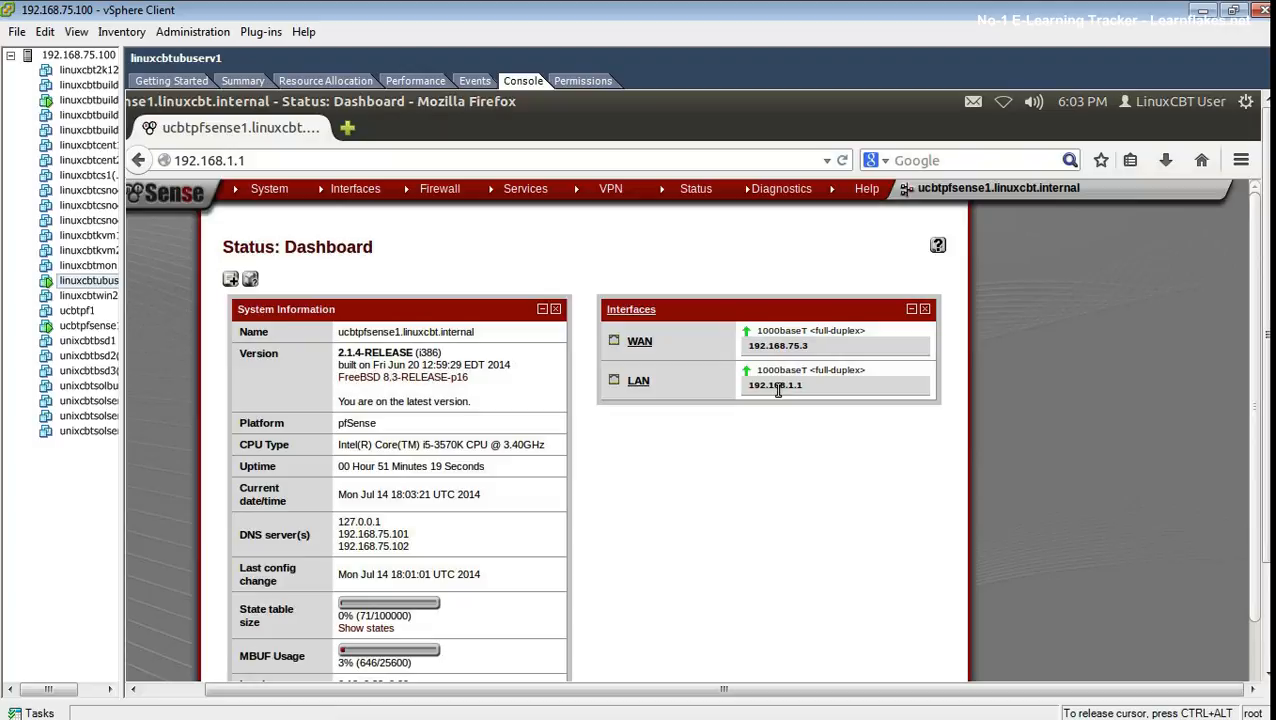
left_click_drag(779, 346, 815, 345)
left_click(826, 450)
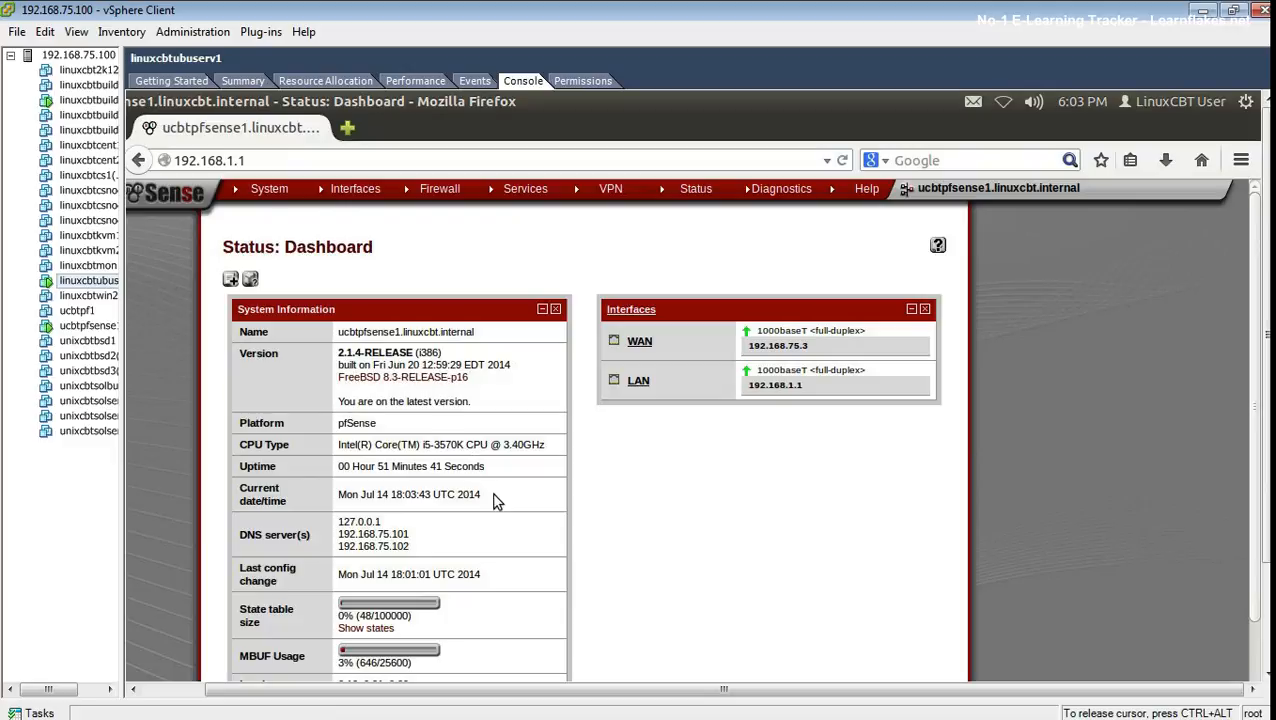
- Highlight the uptime, CPU type and current date, then scroll through the dashboard
left_click_drag(360, 466, 424, 445)
left_click(386, 470)
left_click_drag(367, 517, 449, 485)
scroll(501, 498, "down", 1)
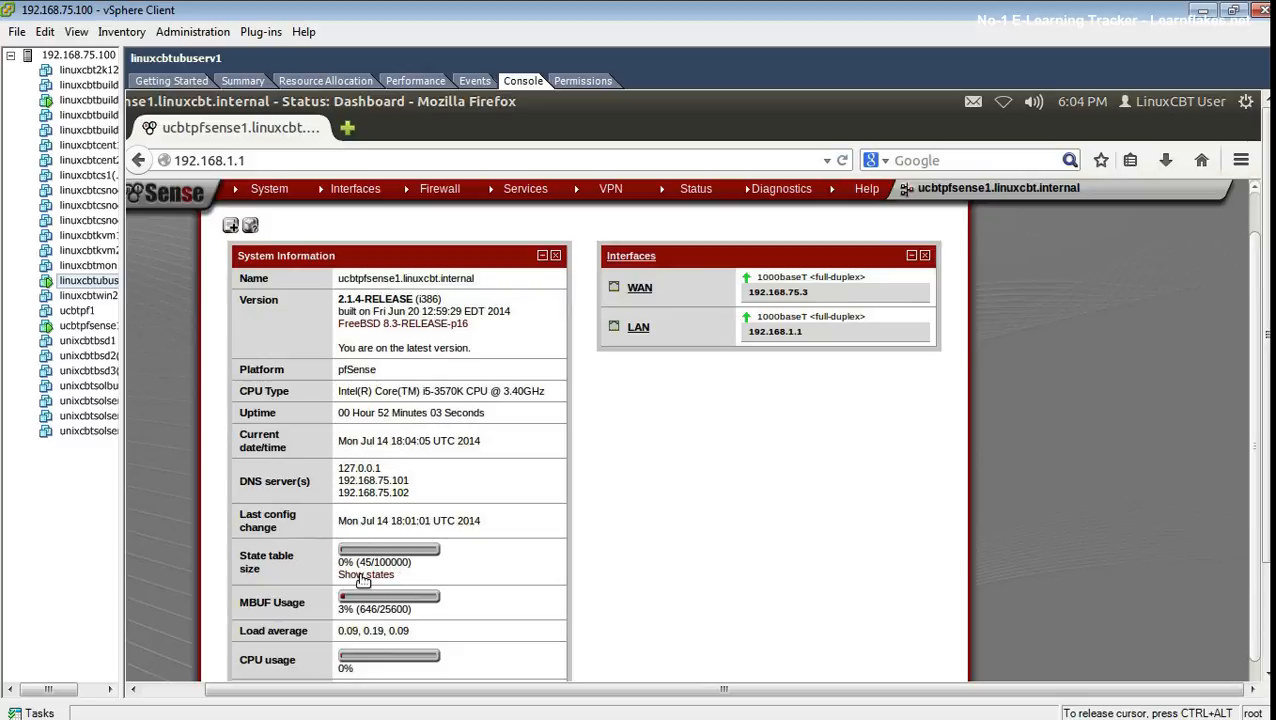
left_click_drag(352, 520, 383, 520)
scroll(467, 543, "down", 2)
scroll(467, 543, "down", 1)
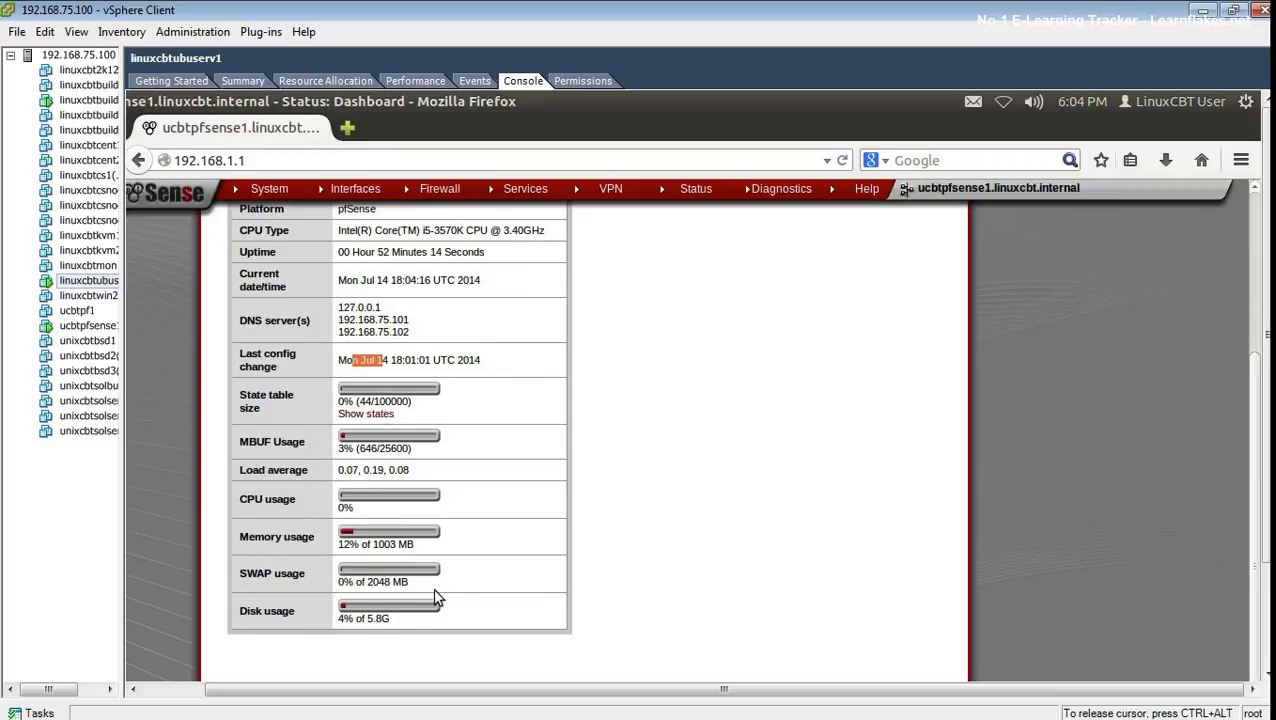
scroll(436, 597, "down", 1)
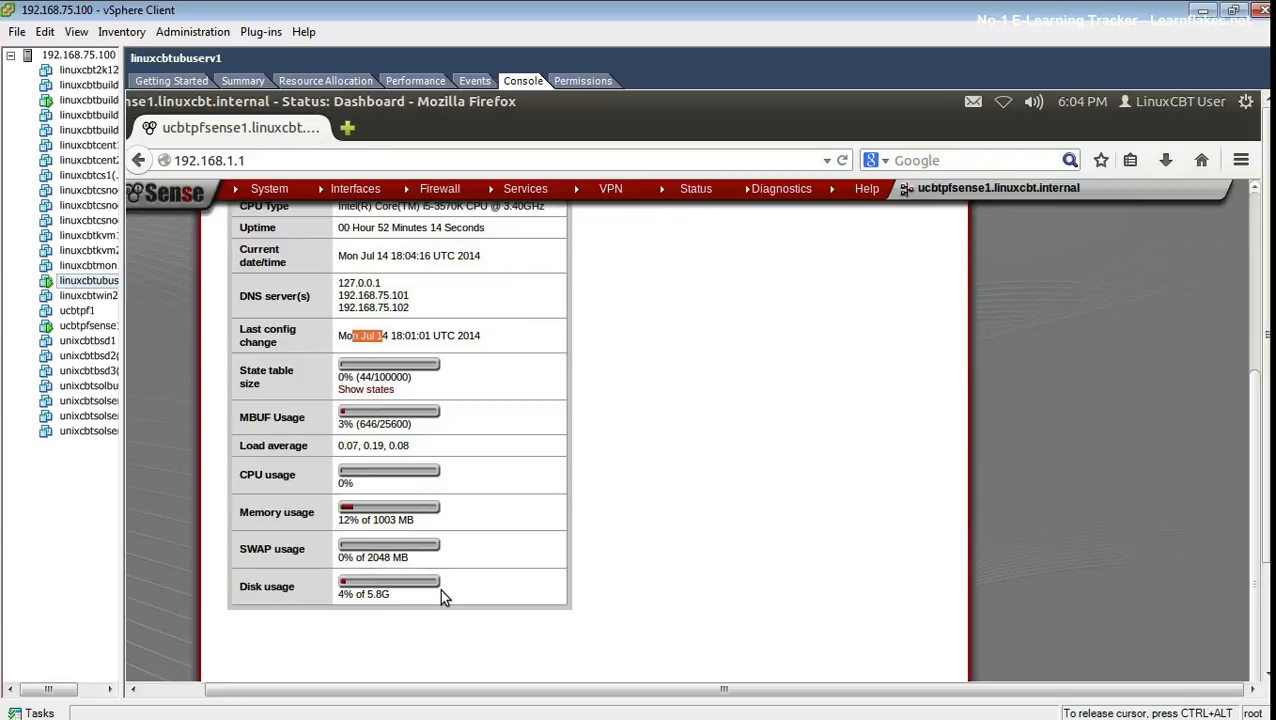
scroll(677, 562, "up", 4)
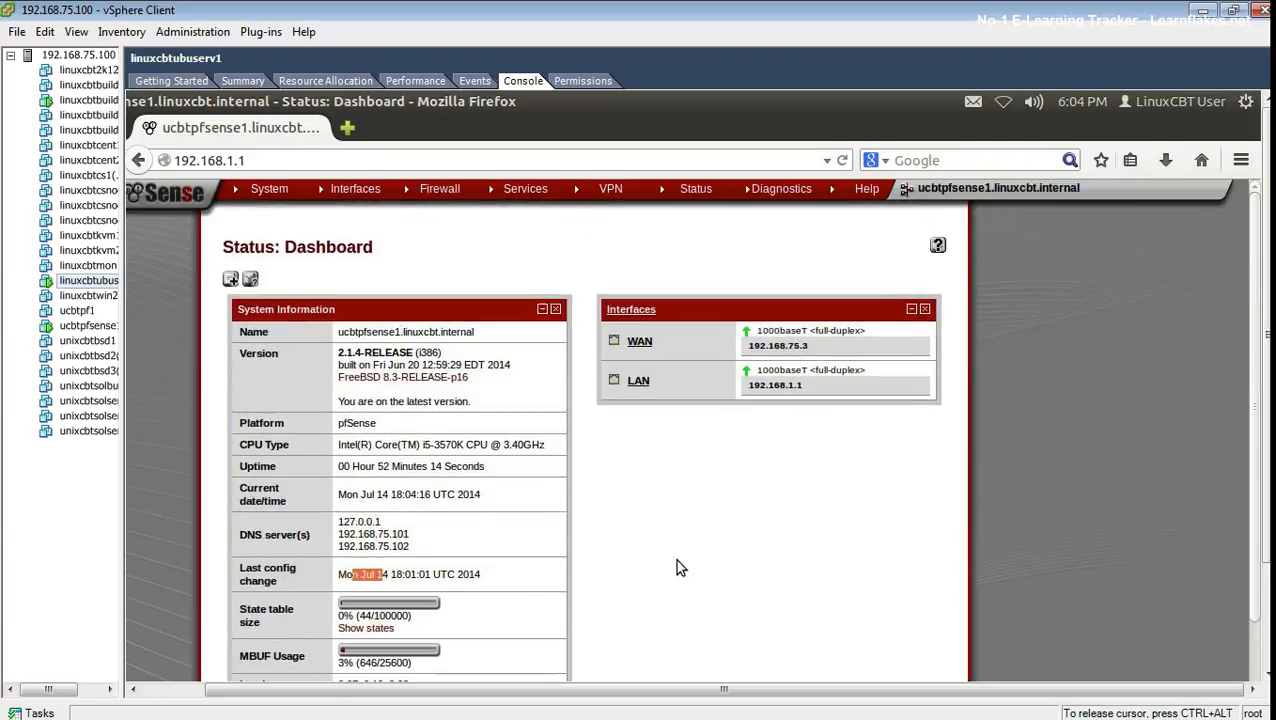
scroll(677, 568, "down", 1)
scroll(677, 568, "up", 2)
mouse_move(430, 188)
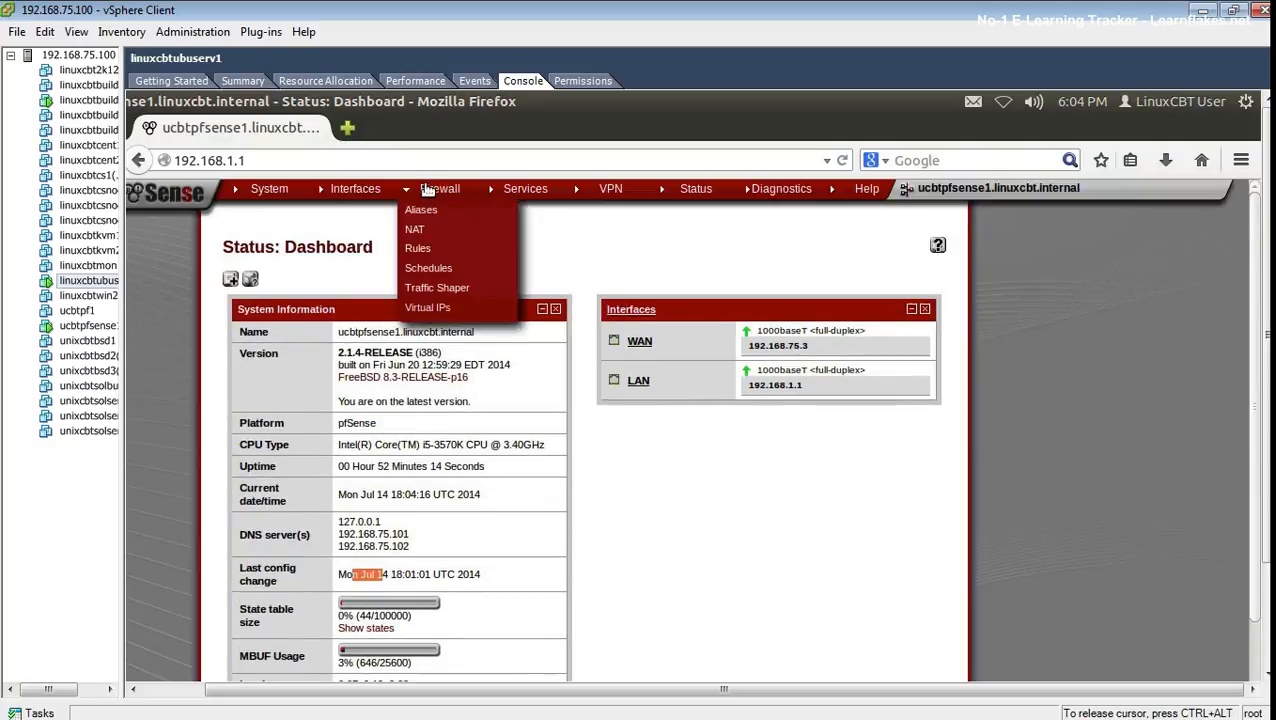
- Go to Firewall > Rules and add a new rule on the WAN tab
left_click(433, 248)
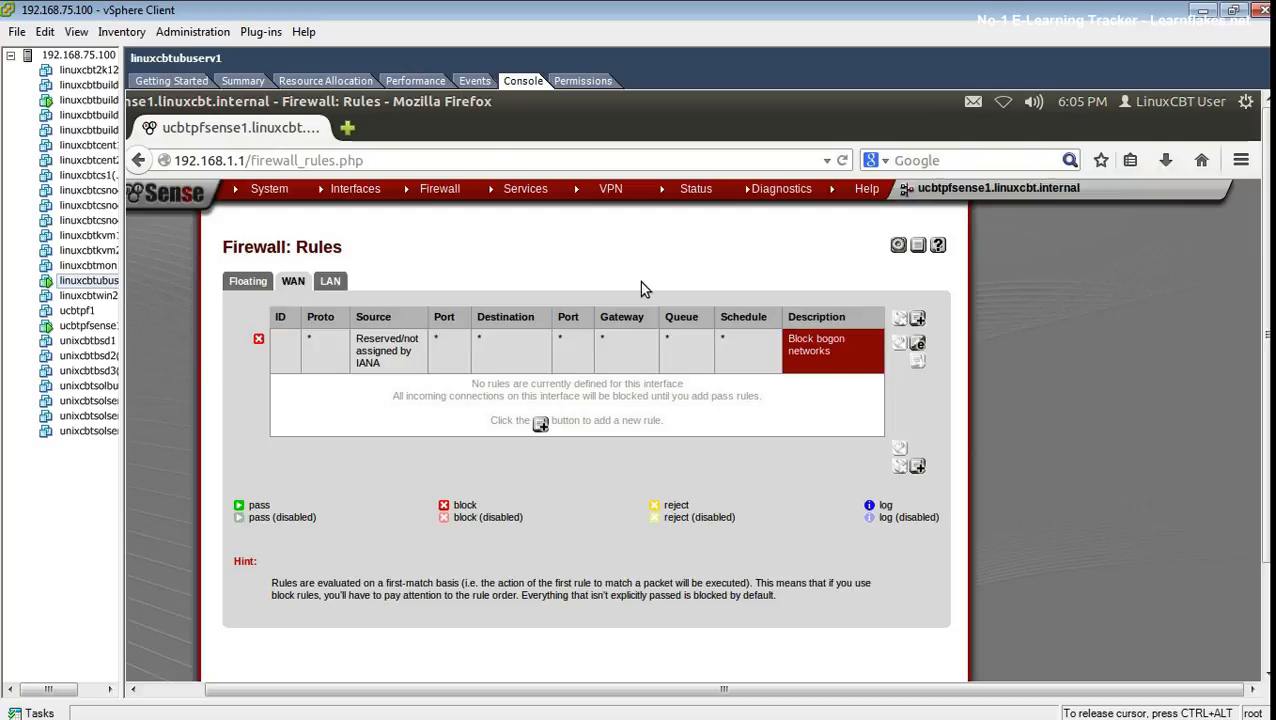
left_click(917, 318)
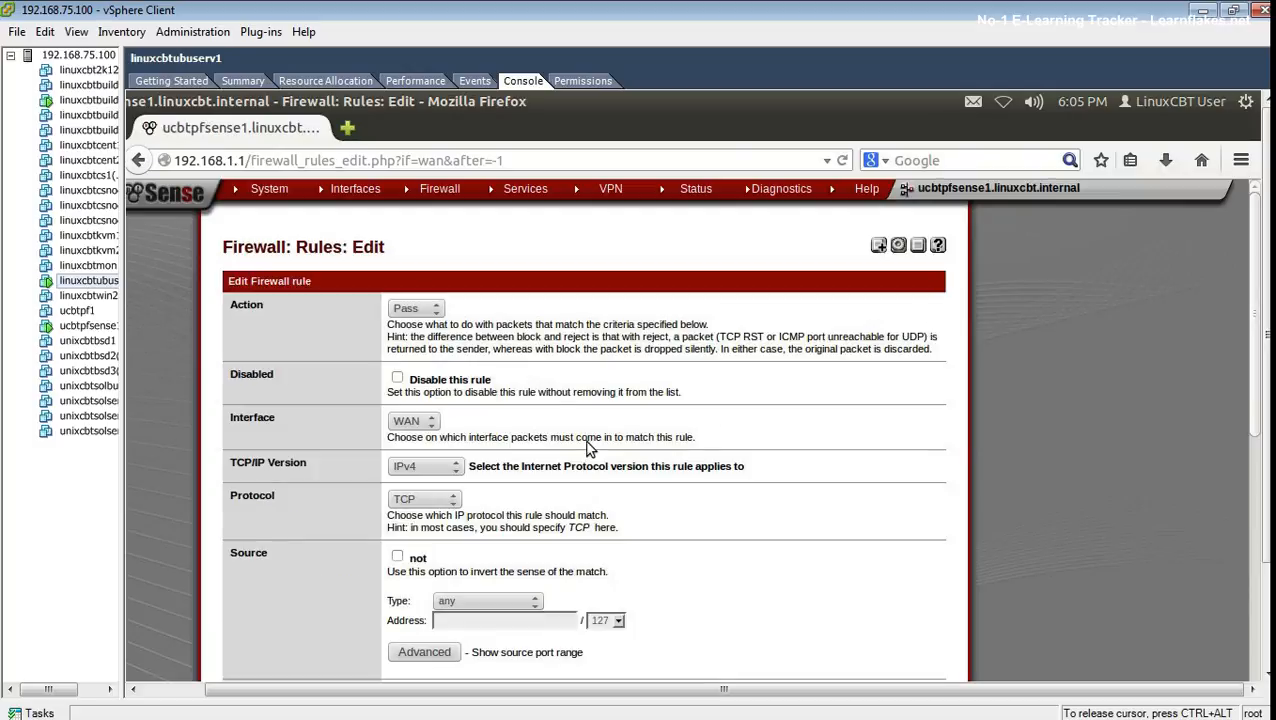
- Keep the new rule's action as Pass and its interface as WAN
left_click(413, 312)
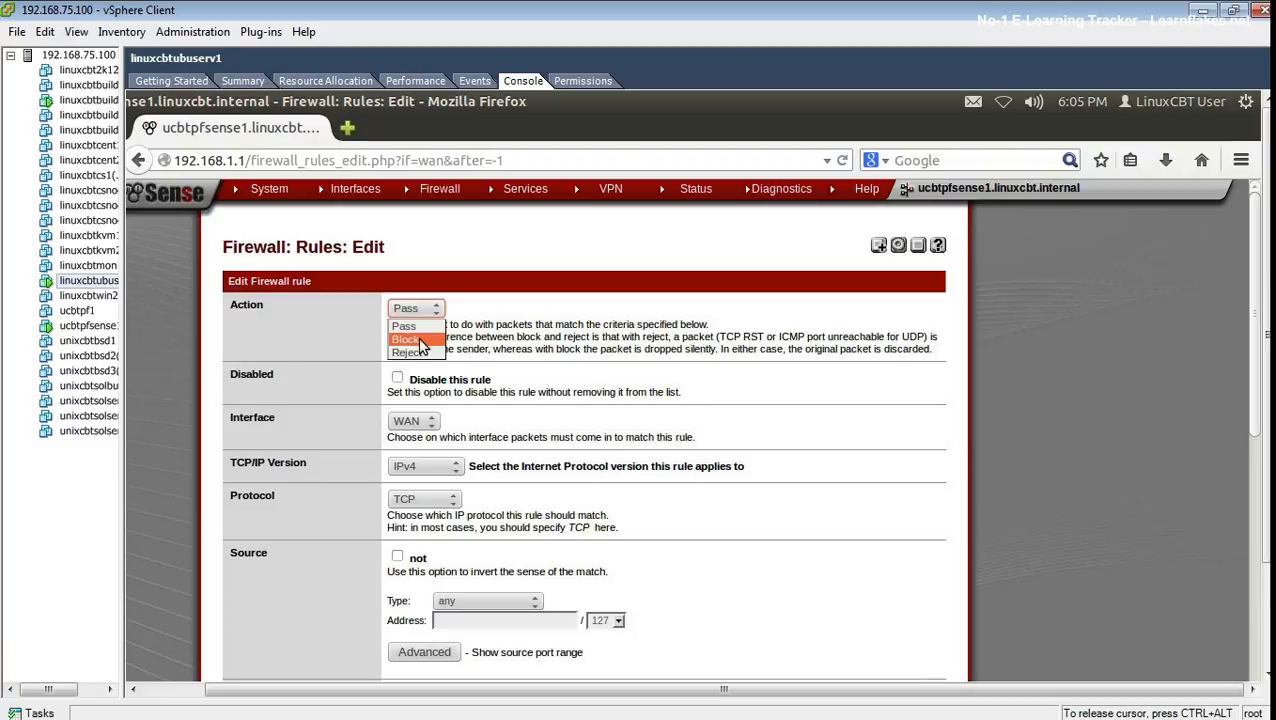
left_click(489, 308)
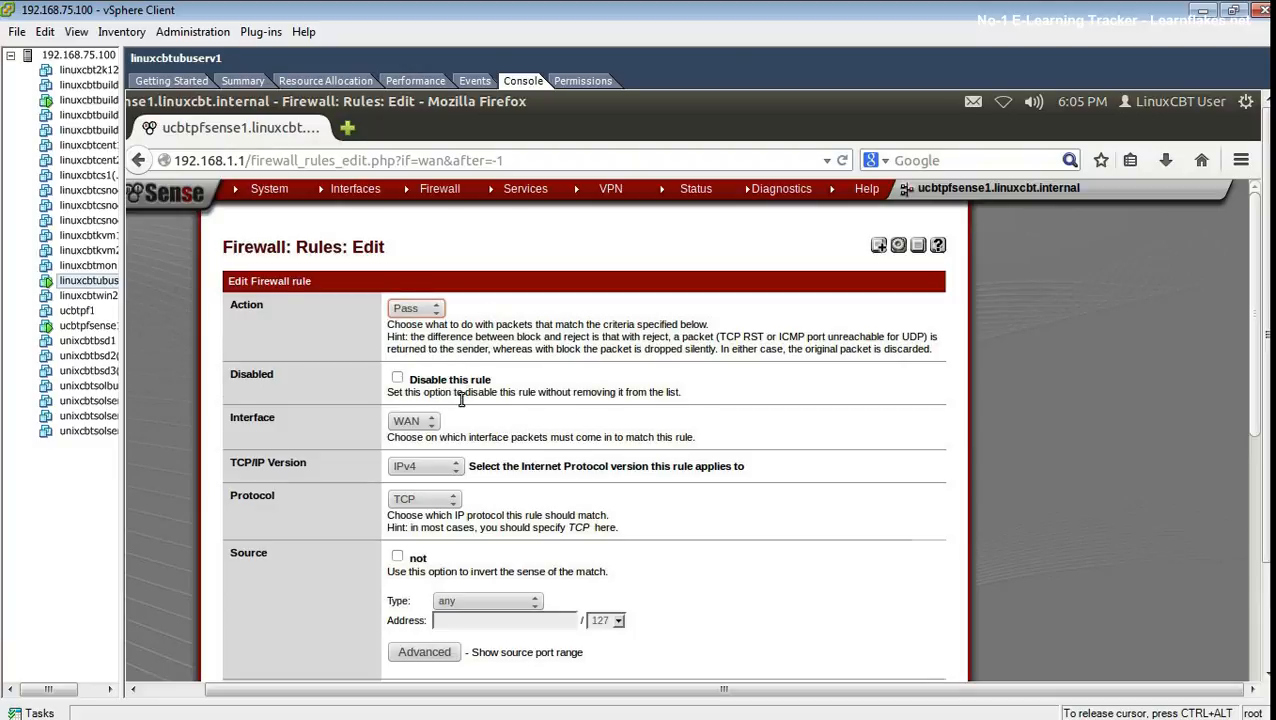
scroll(462, 392, "down", 1)
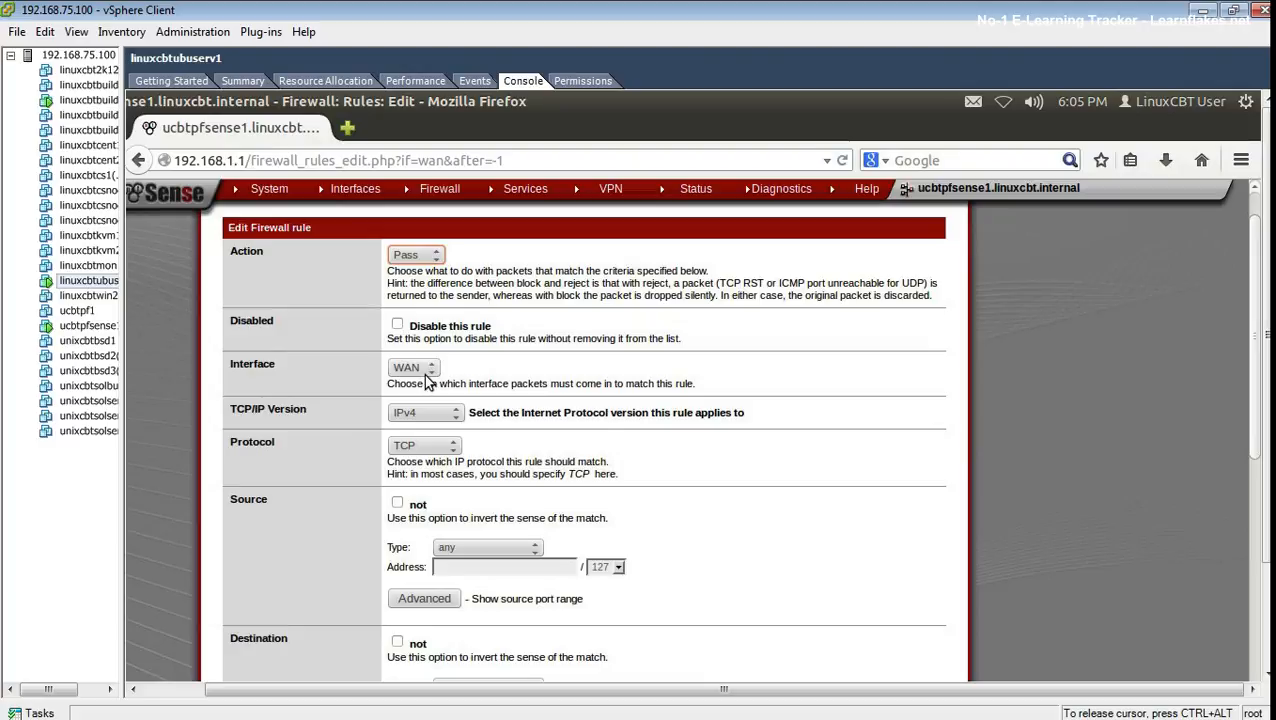
left_click(429, 372)
left_click(430, 388)
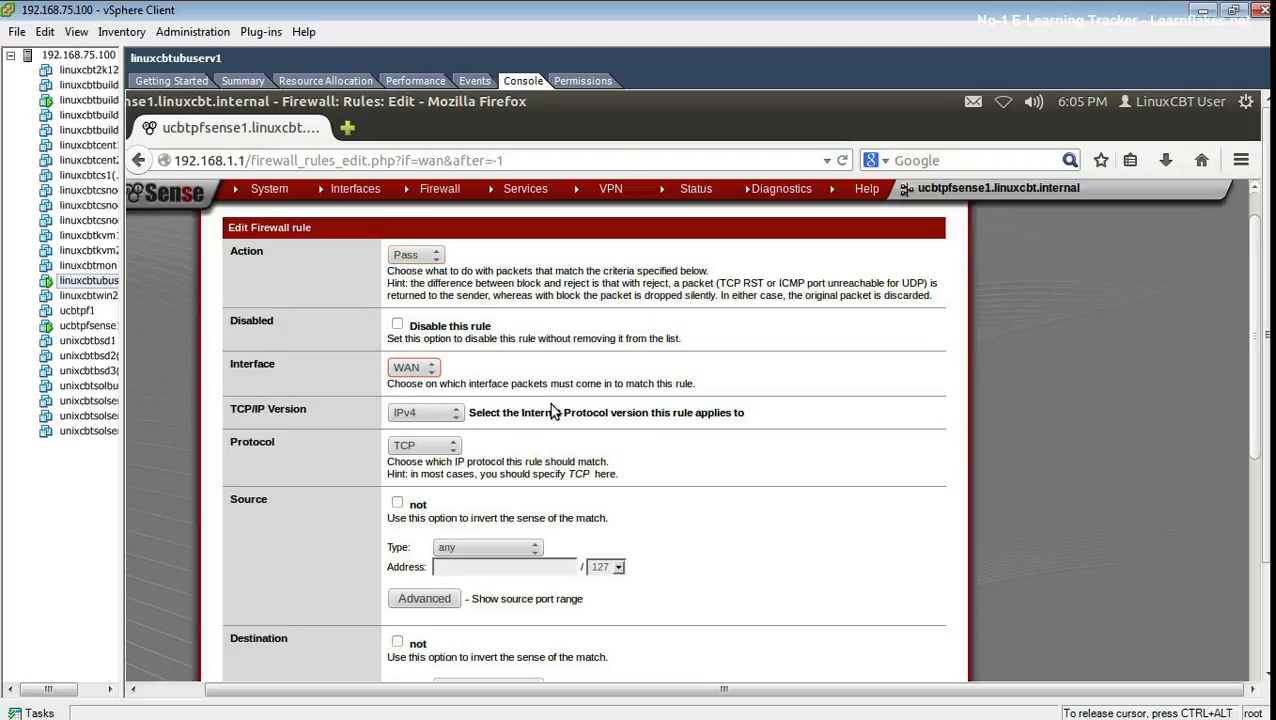
- Set the destination port range to HTTP and enable logging for the rule
scroll(588, 472, "down", 3)
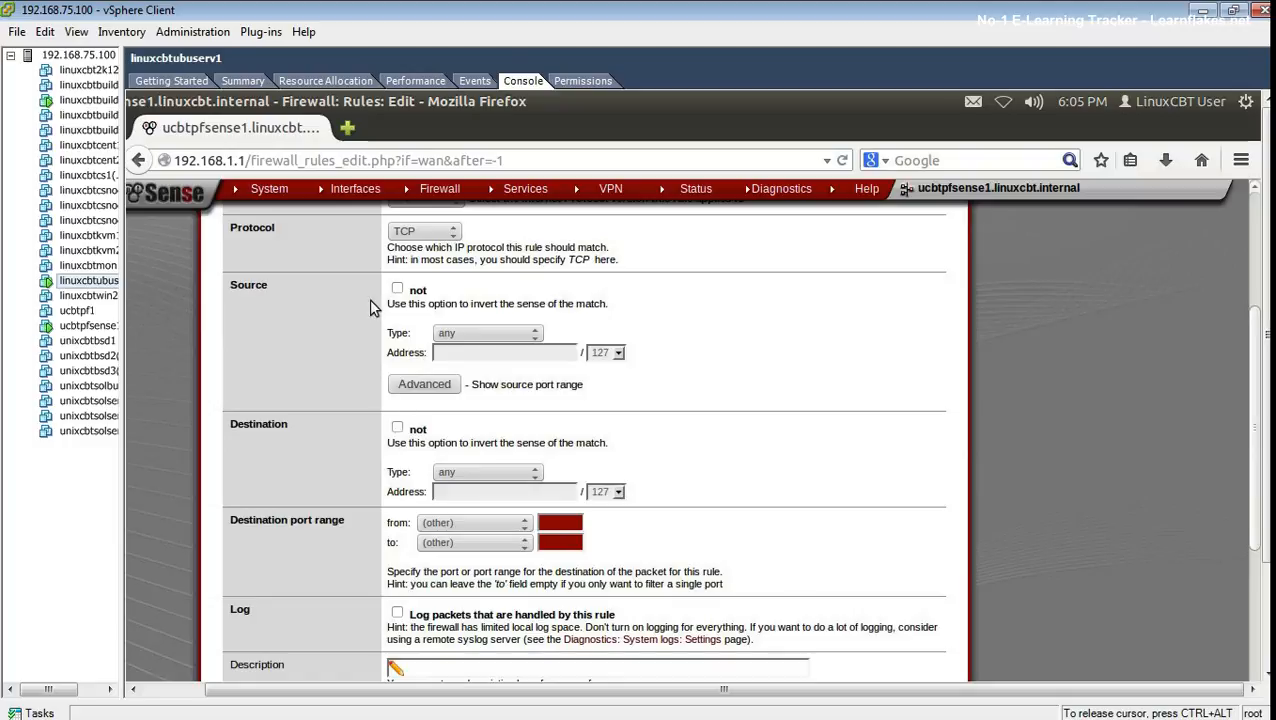
left_click(522, 527)
scroll(499, 570, "down", 2)
scroll(499, 584, "down", 2)
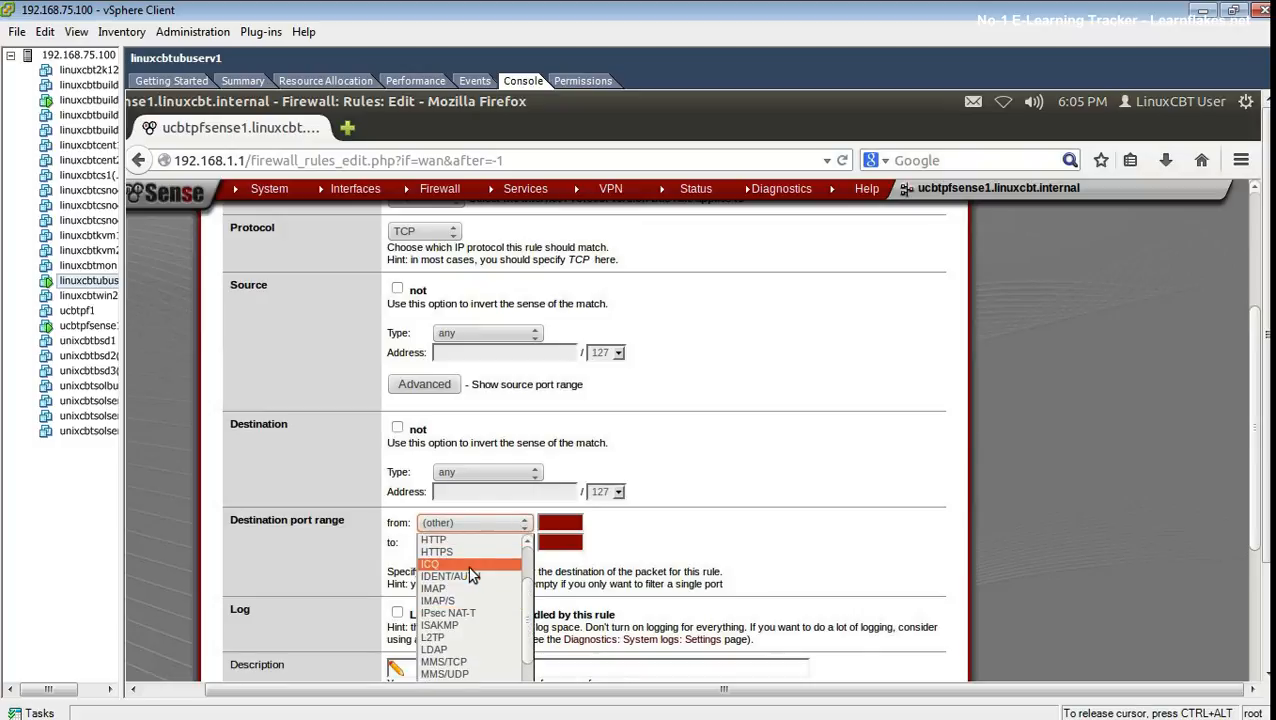
left_click(453, 540)
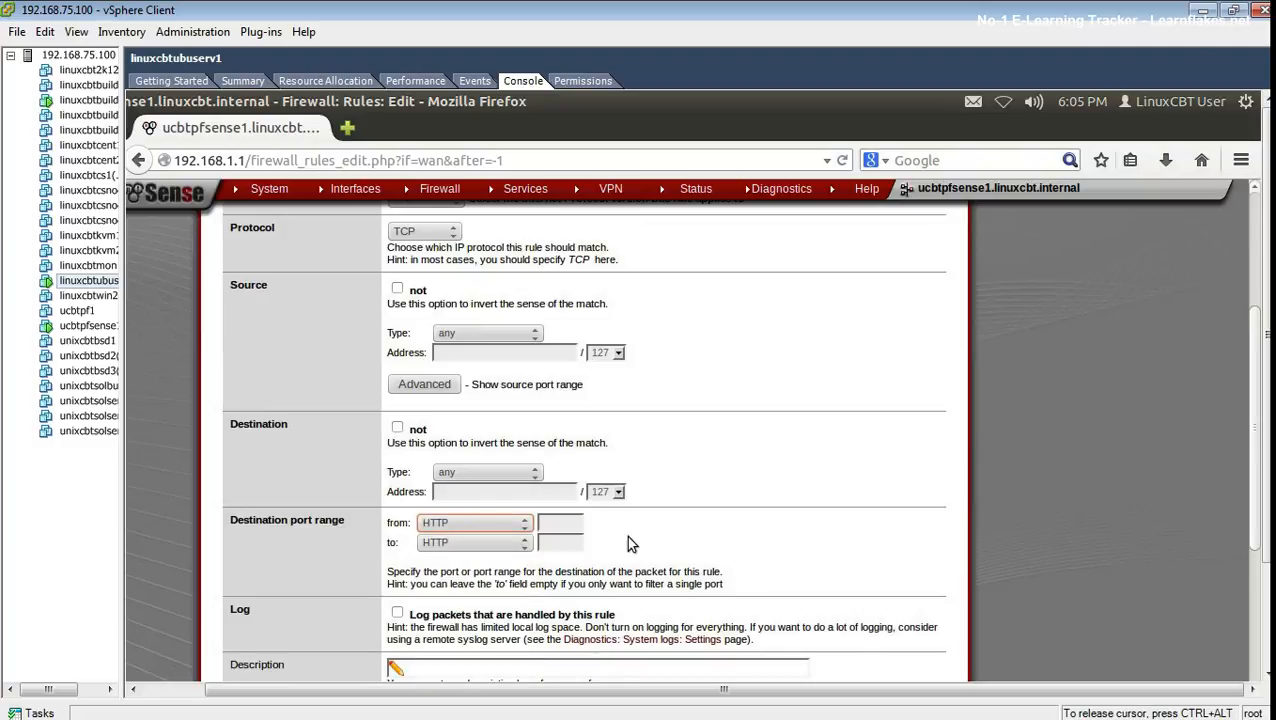
scroll(977, 515, "down", 5)
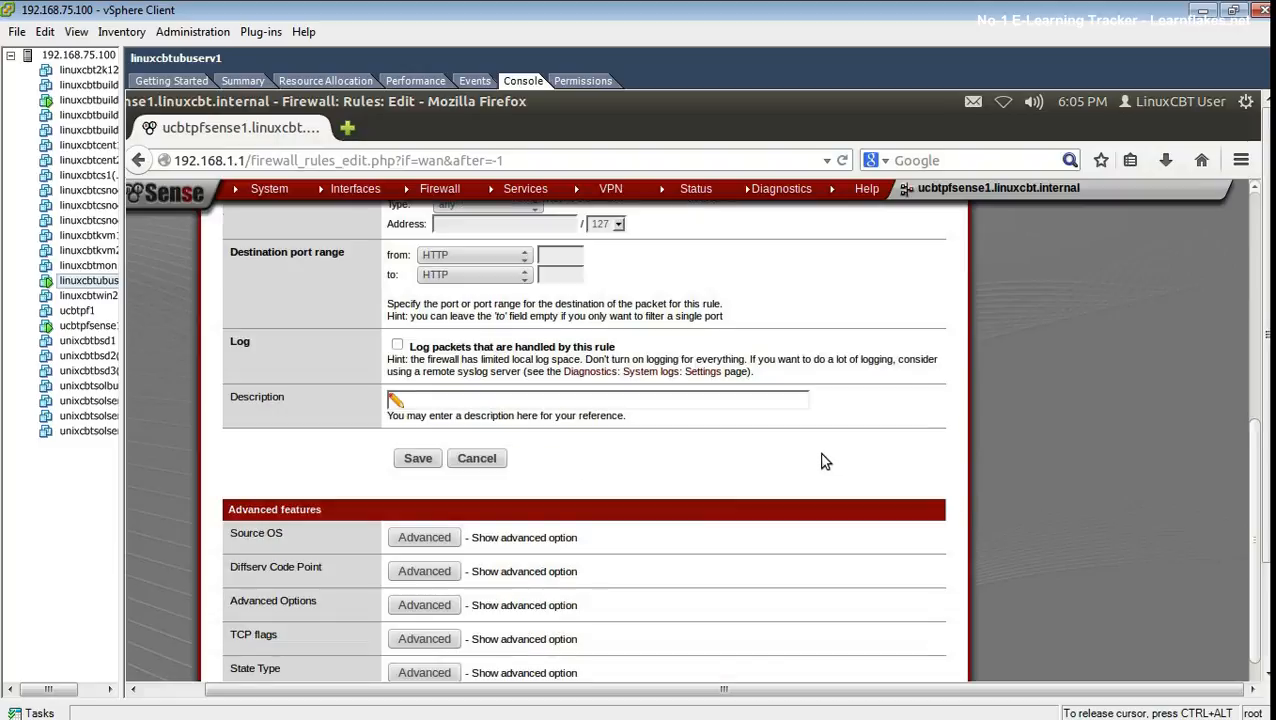
left_click(420, 346)
- Enter 'HTTP Access' as the rule description
left_click(443, 401)
type("HTTP Access")
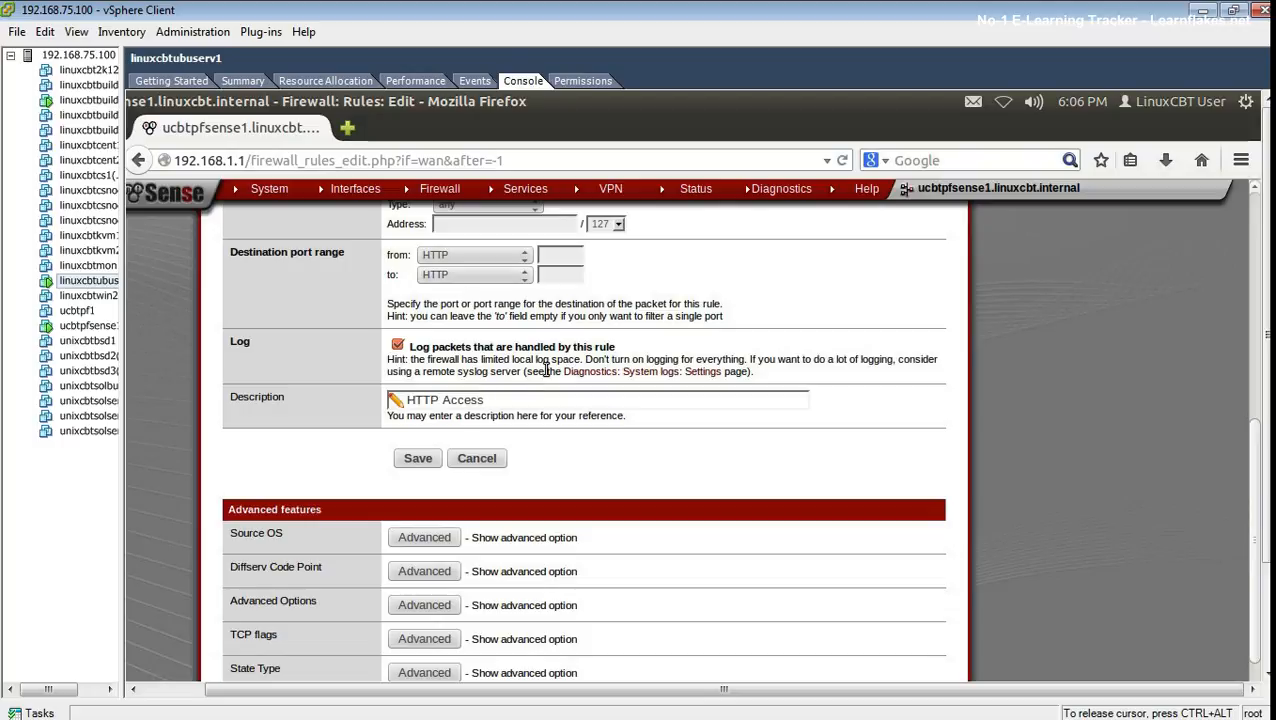
scroll(530, 480, "down", 1)
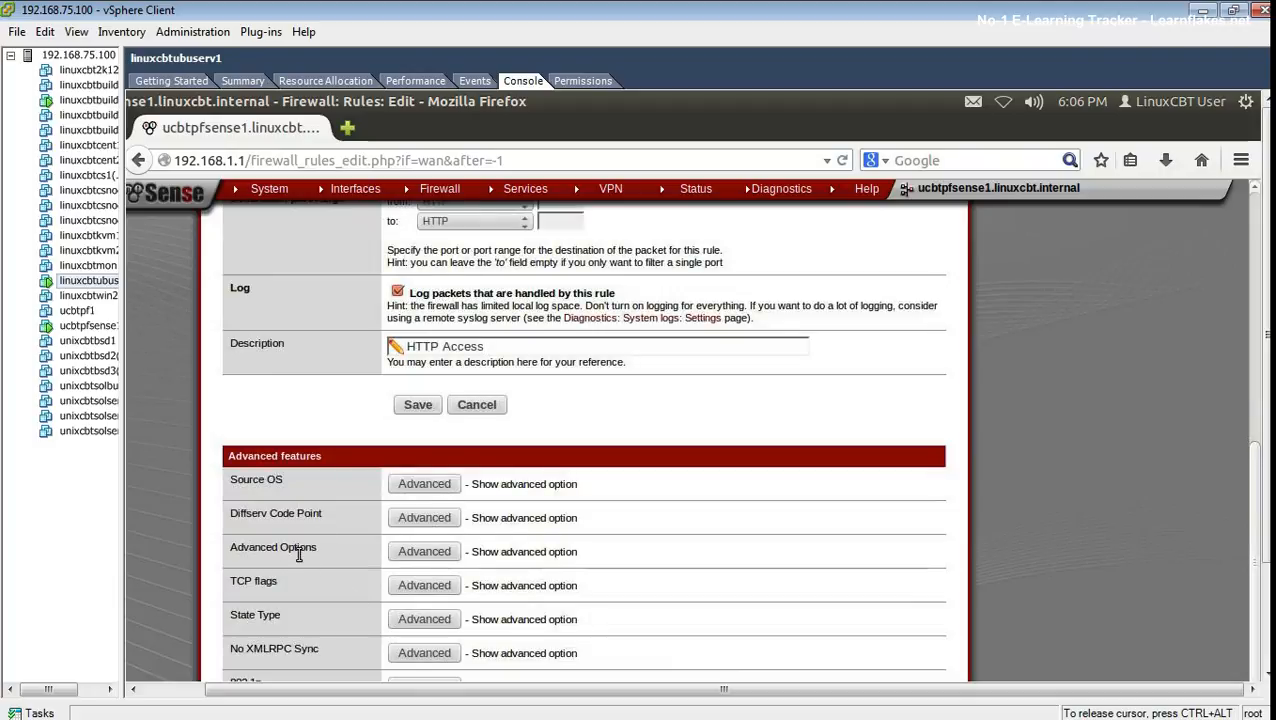
scroll(410, 445, "up", 1)
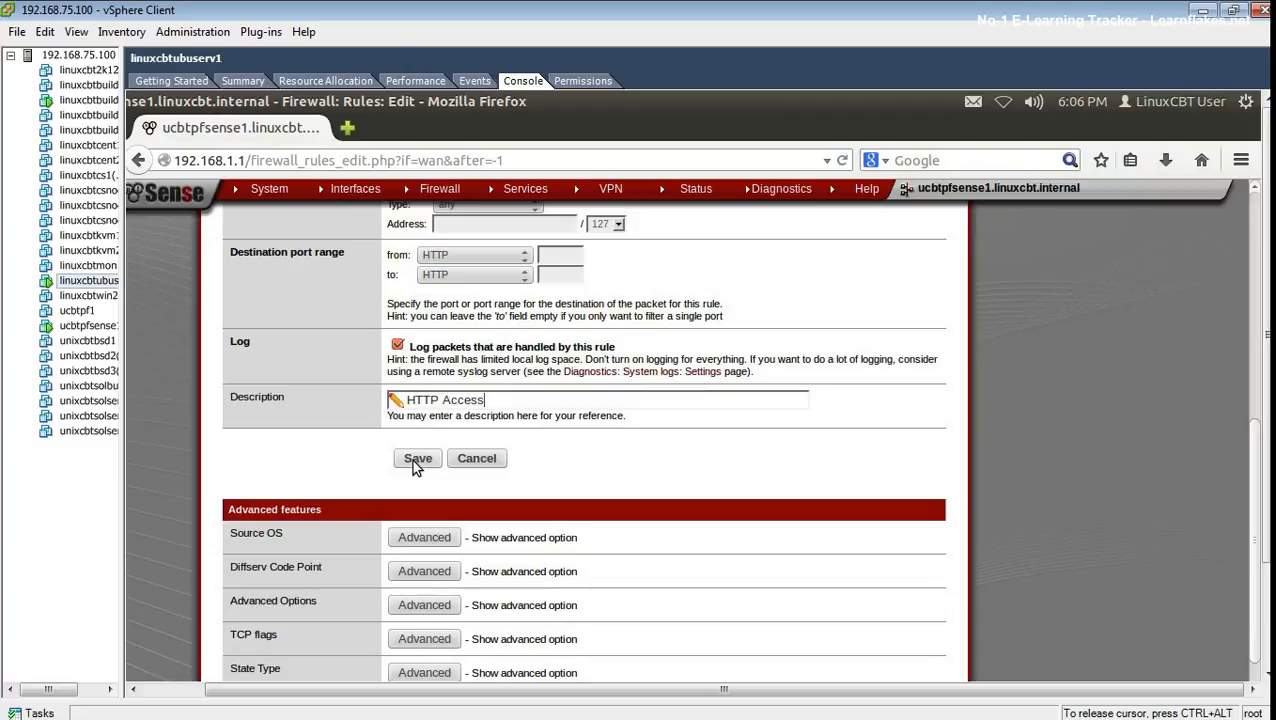
scroll(416, 468, "up", 1)
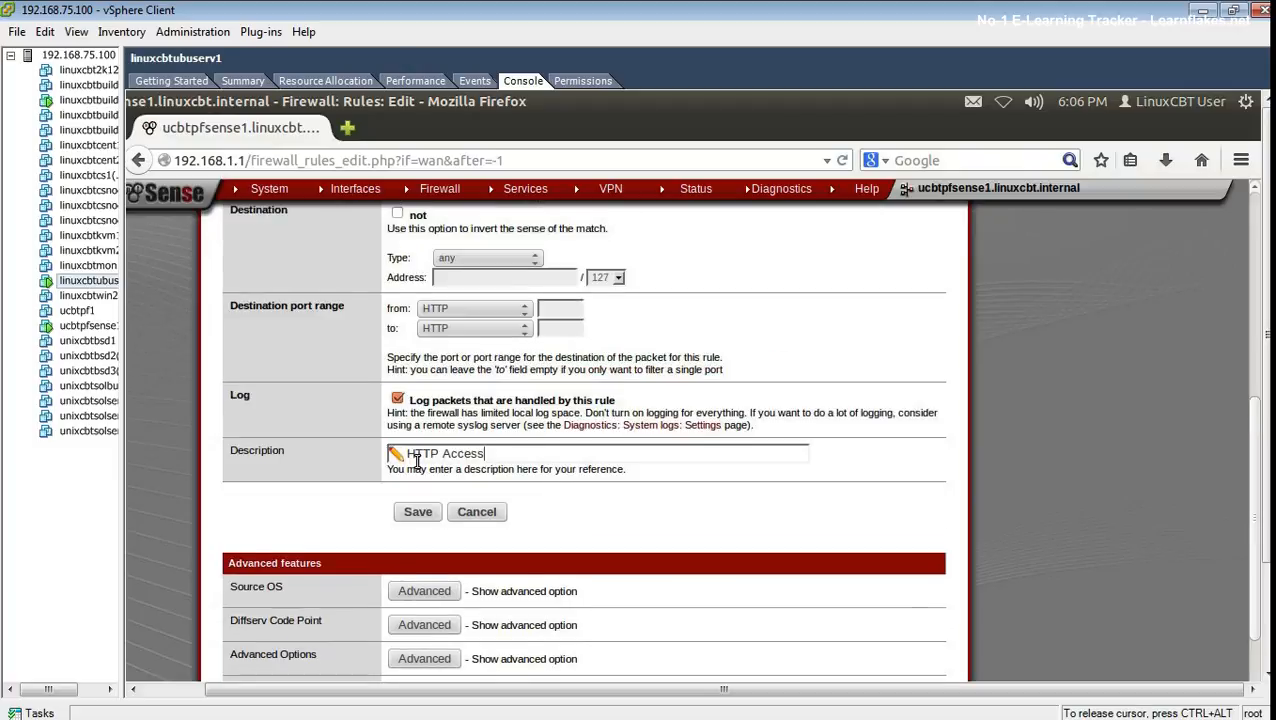
scroll(417, 462, "up", 2)
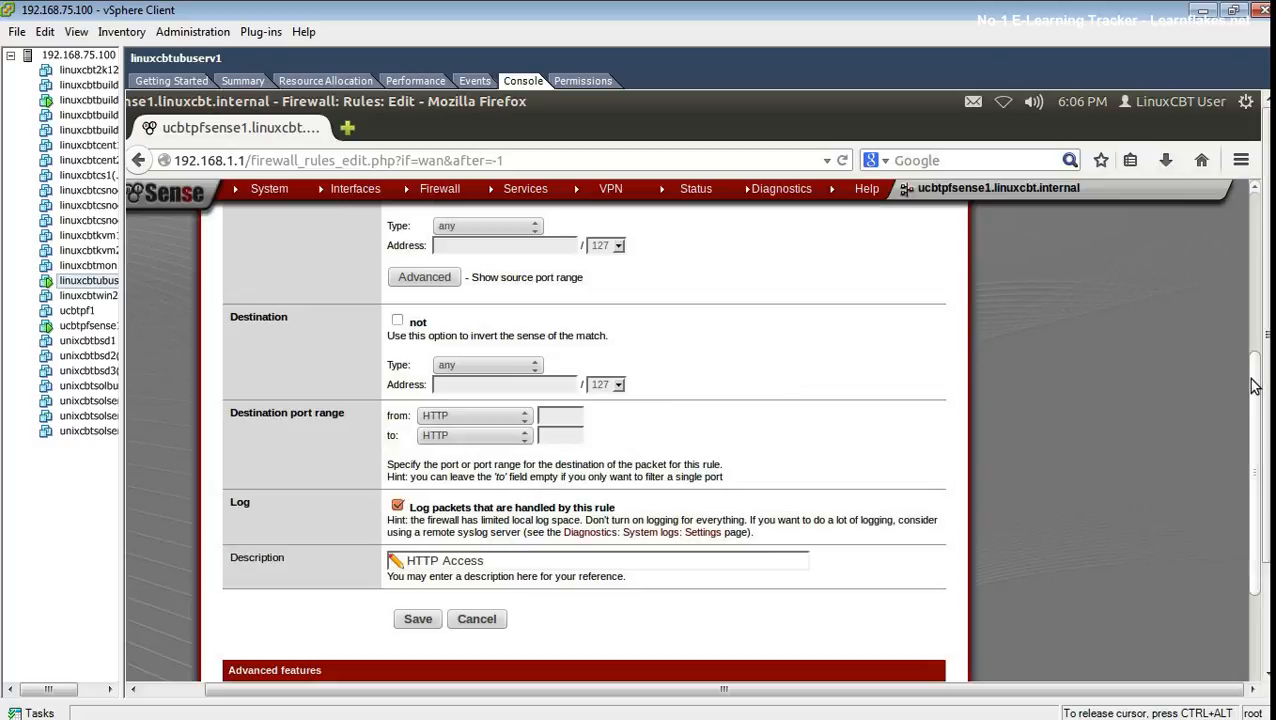
scroll(1257, 364, "up", 1)
scroll(1257, 364, "up", 1)
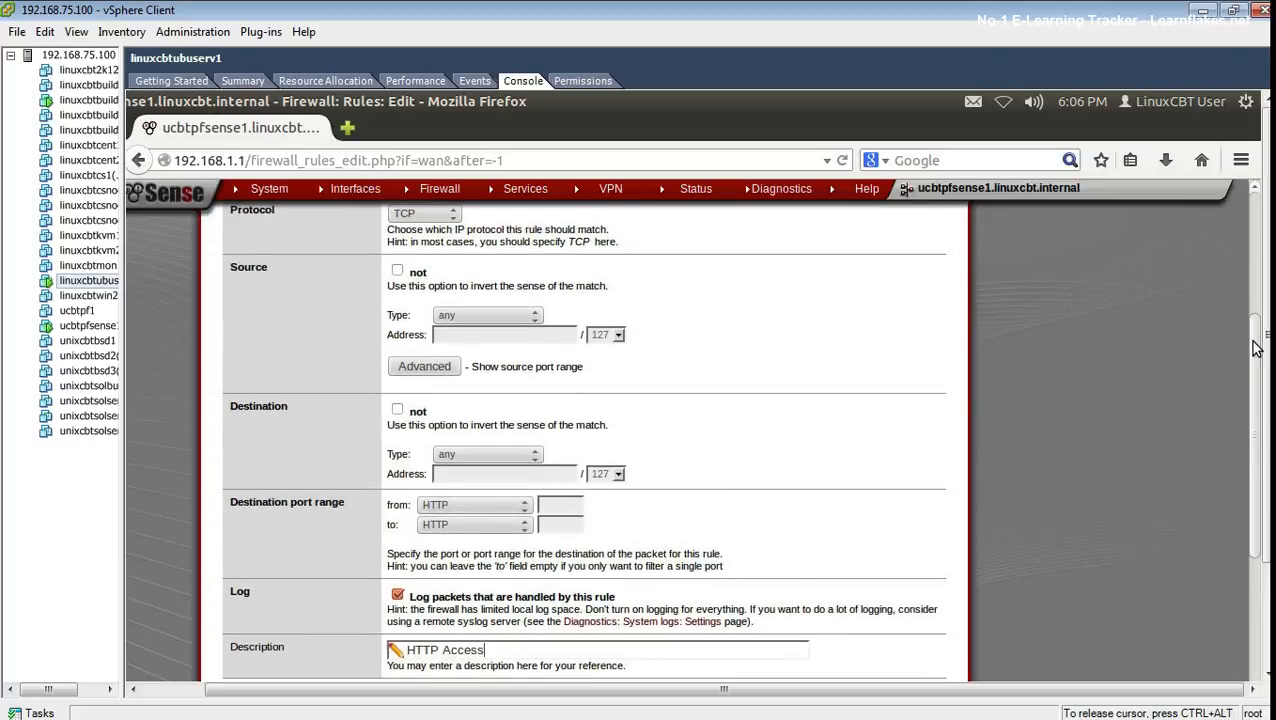
- Set the rule source to Network 192.168.75.0 with subnet mask 24
left_click(490, 328)
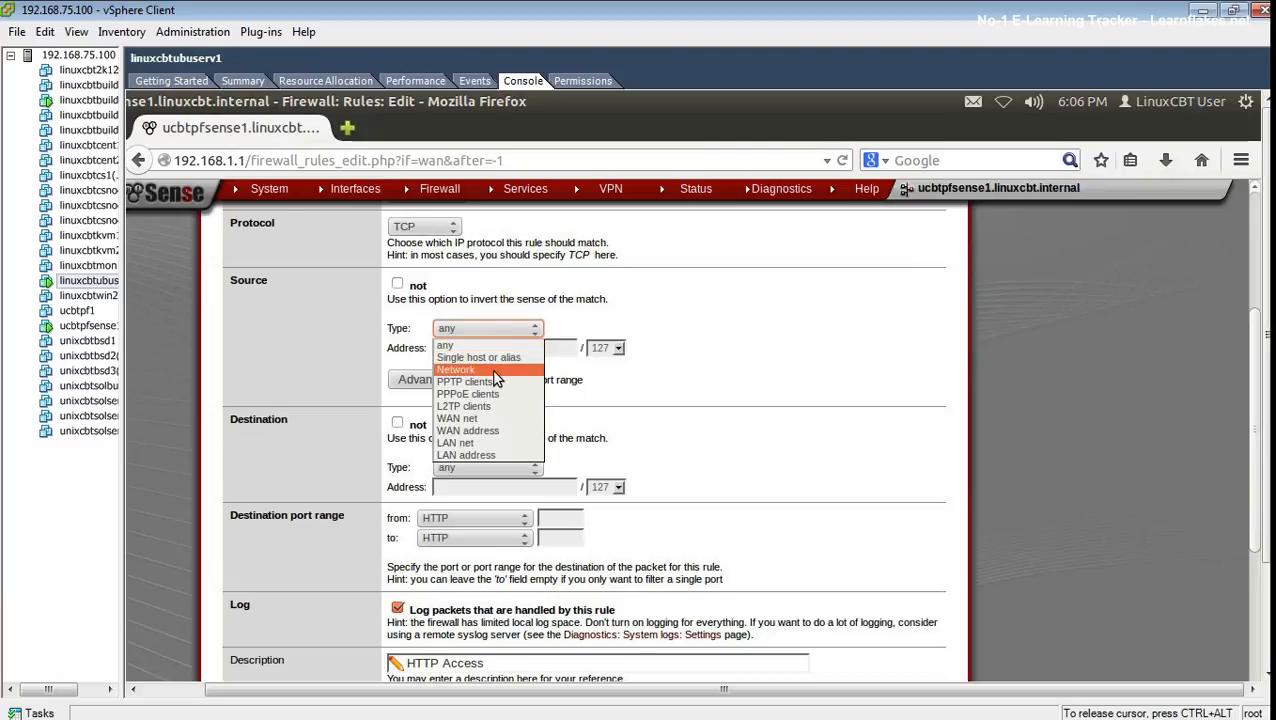
left_click(493, 370)
type("192.168.75.0")
left_click(603, 348)
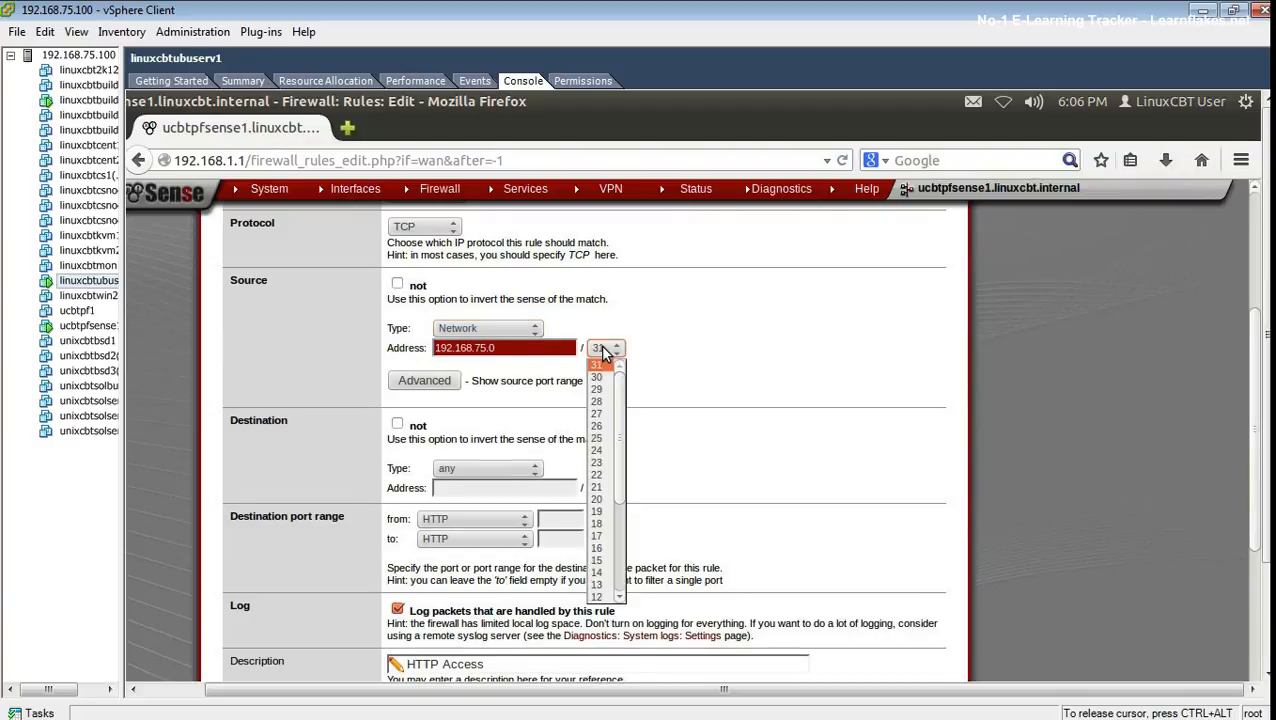
left_click(597, 450)
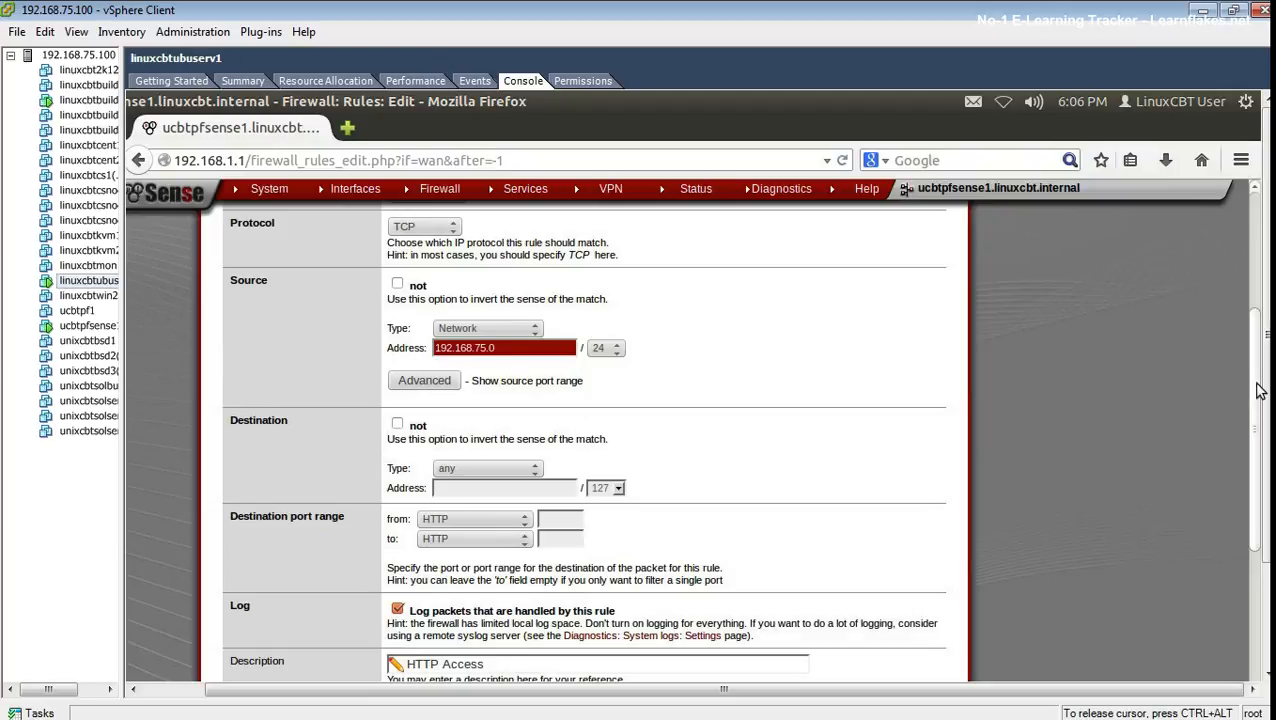
scroll(1228, 388, "down", 5)
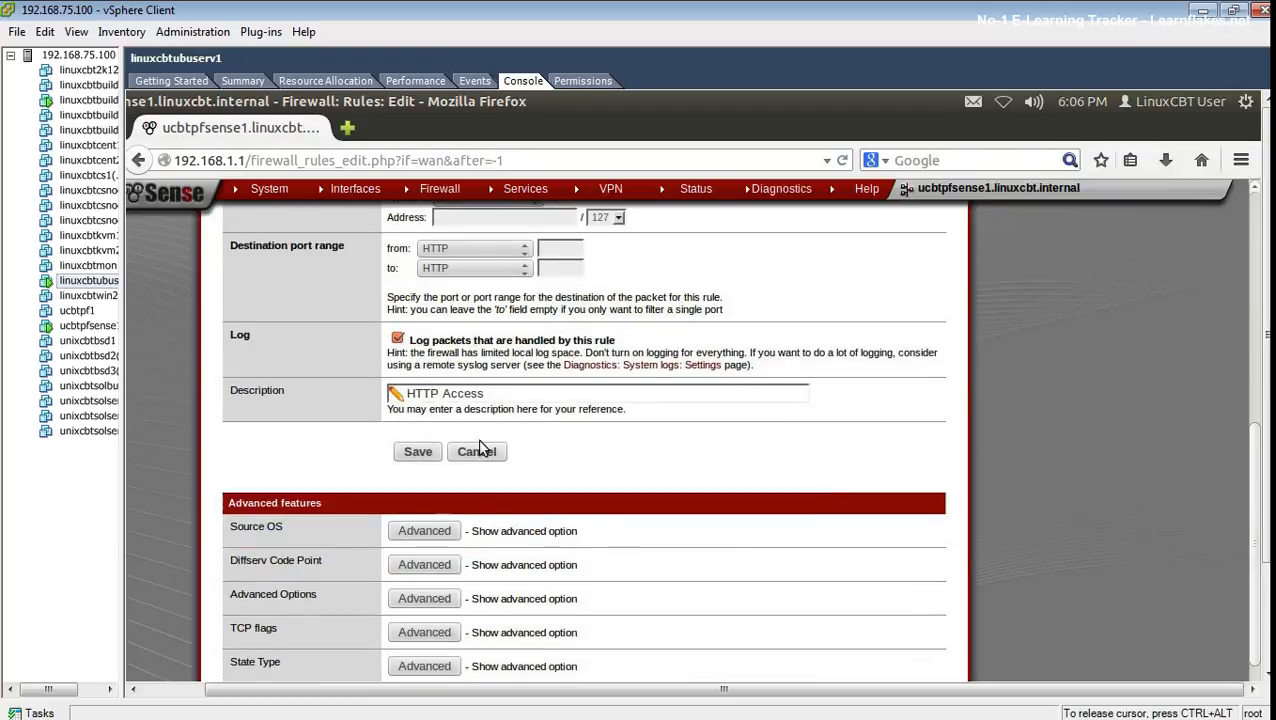
- Save the HTTP Access pass rule for TCP port 80 and apply the firewall changes
left_click(405, 455)
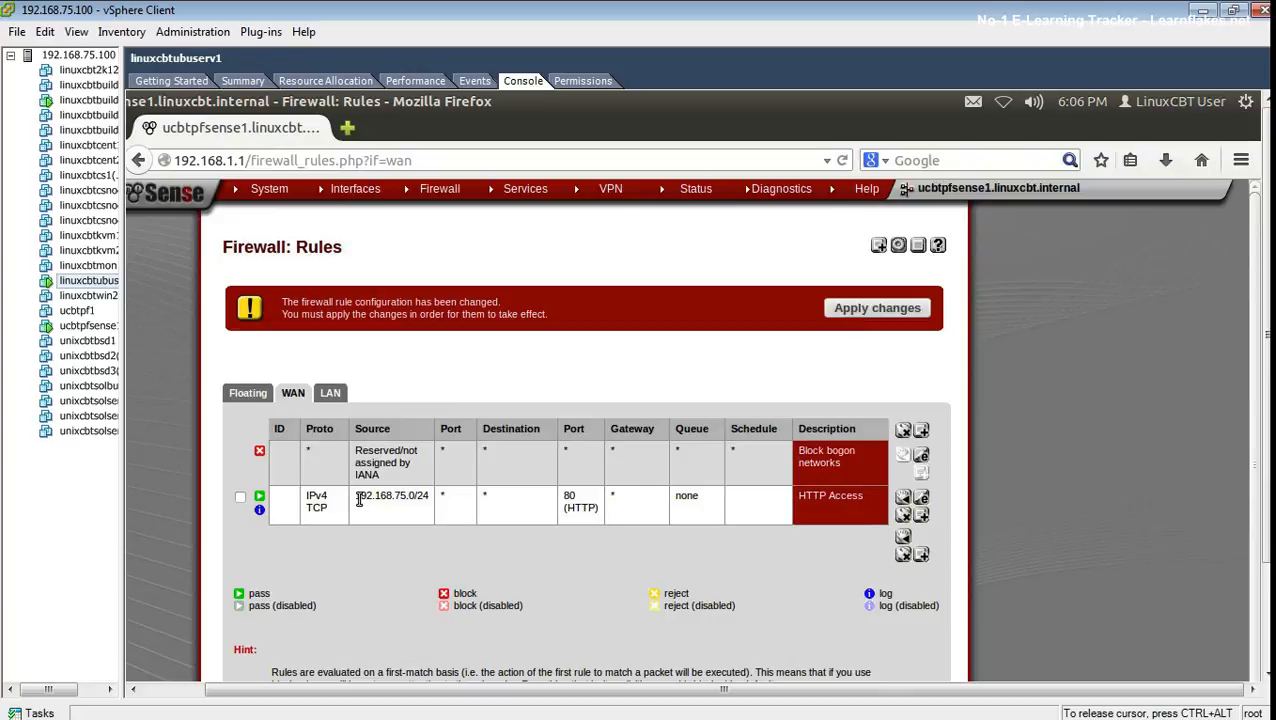
left_click(259, 498)
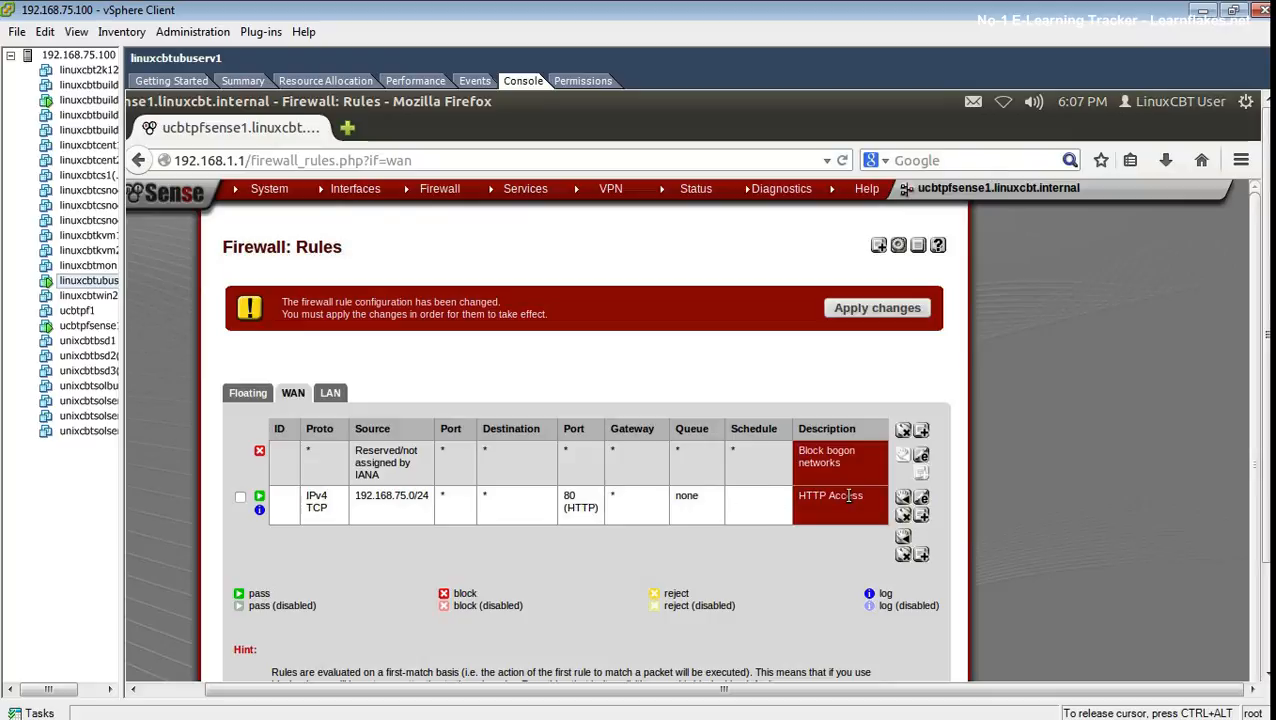
left_click(841, 305)
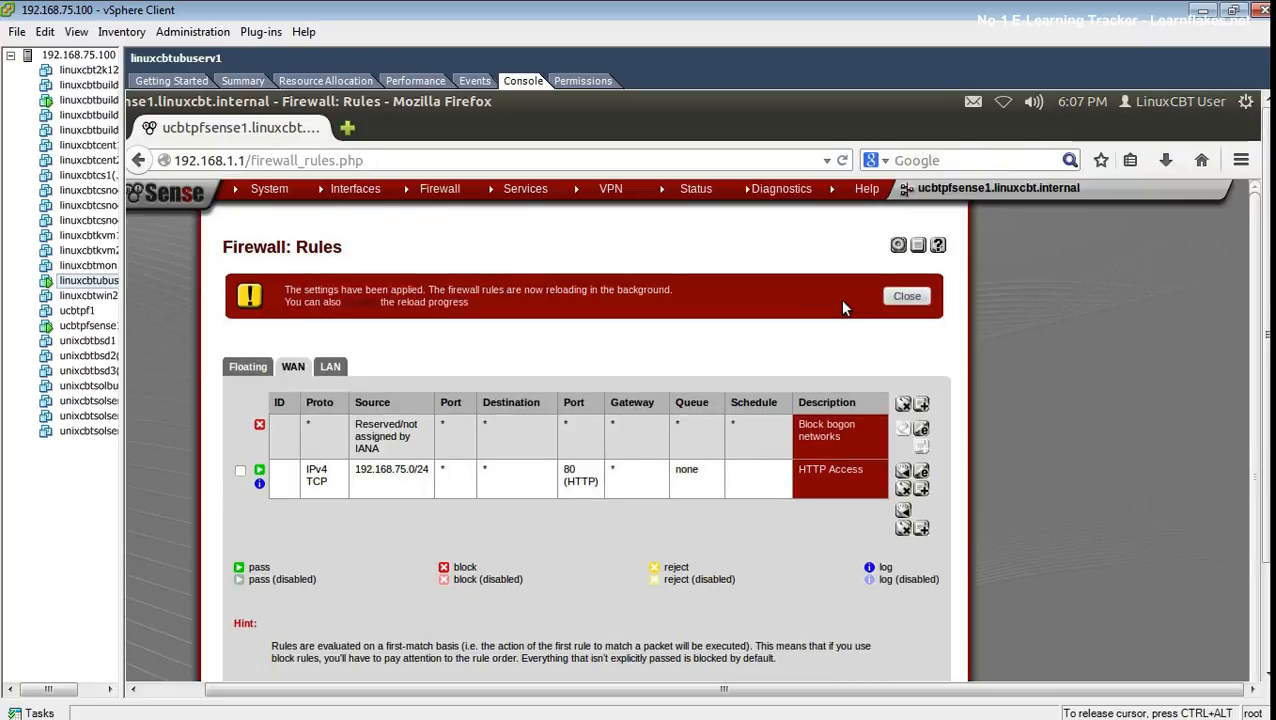
- Rerun 'nmap -v -p 80 192.168.75.3' and highlight the 80/tcp open http result
left_click(906, 296)
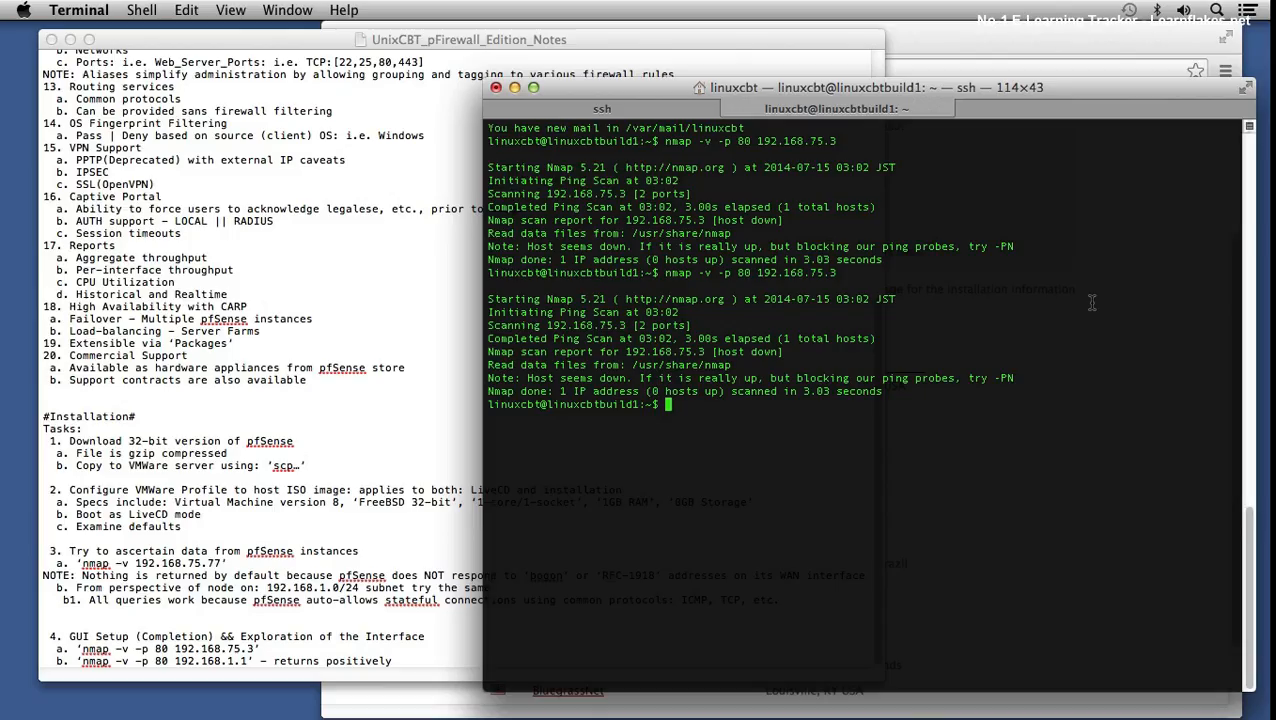
key("ctrl+e")
key("Return")
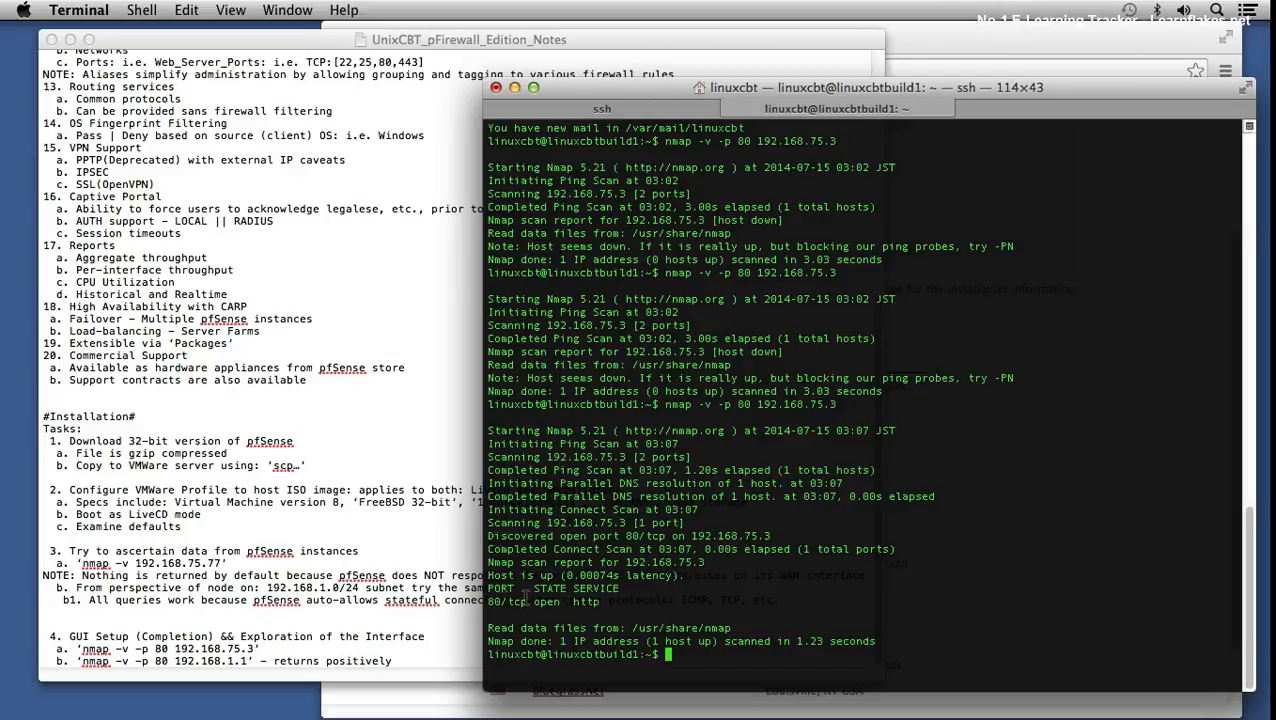
left_click_drag(490, 601, 528, 601)
left_click(405, 660)
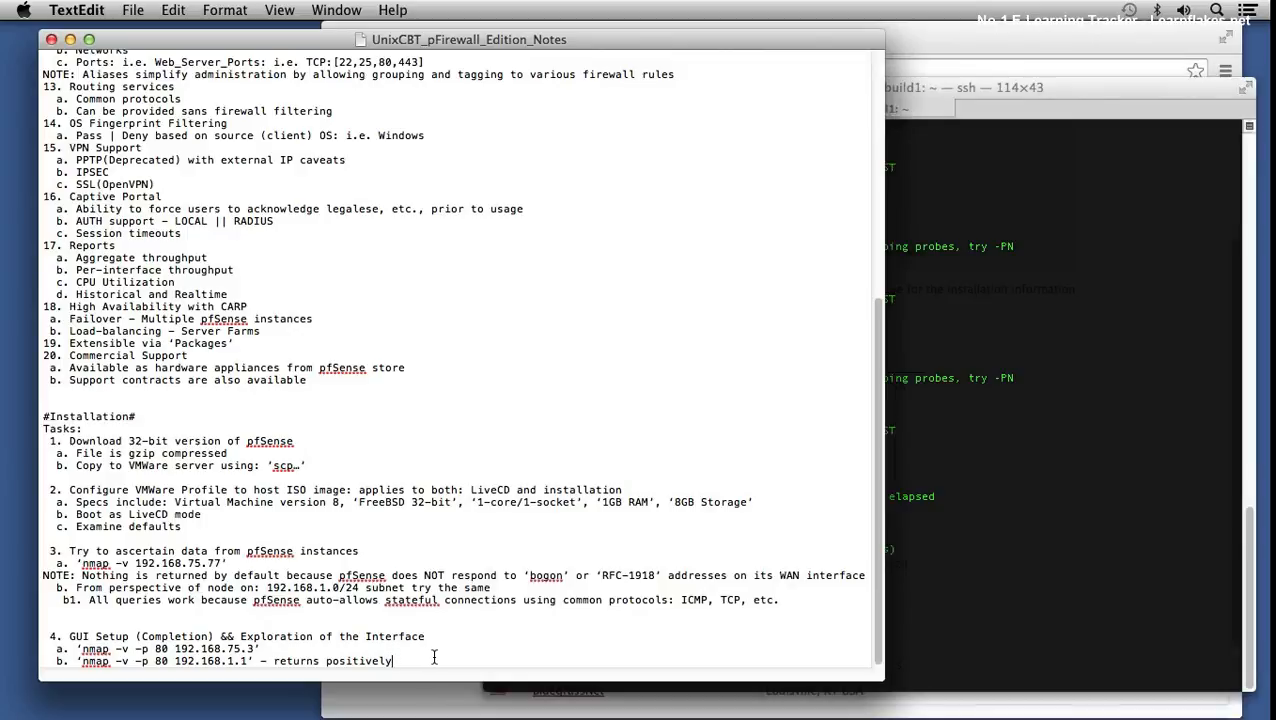
- Add note item c. 'Connect to node on LAN and complete setup'
key("Return")
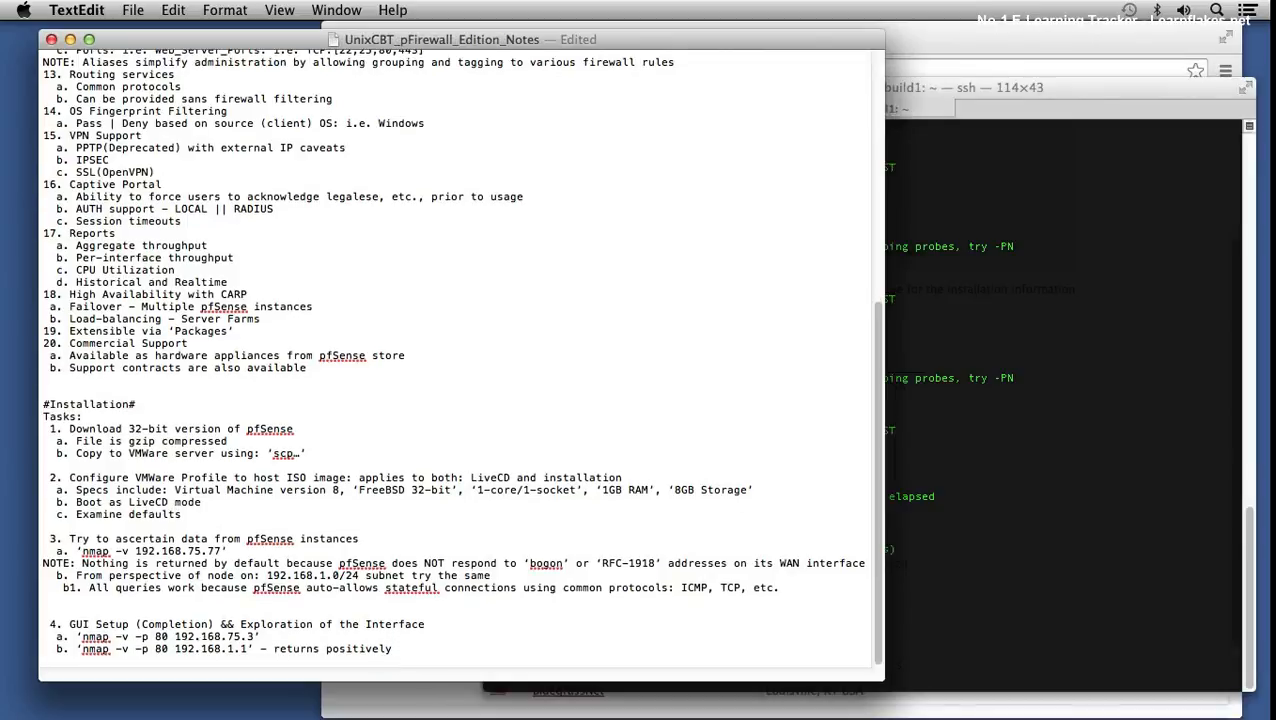
key("Return")
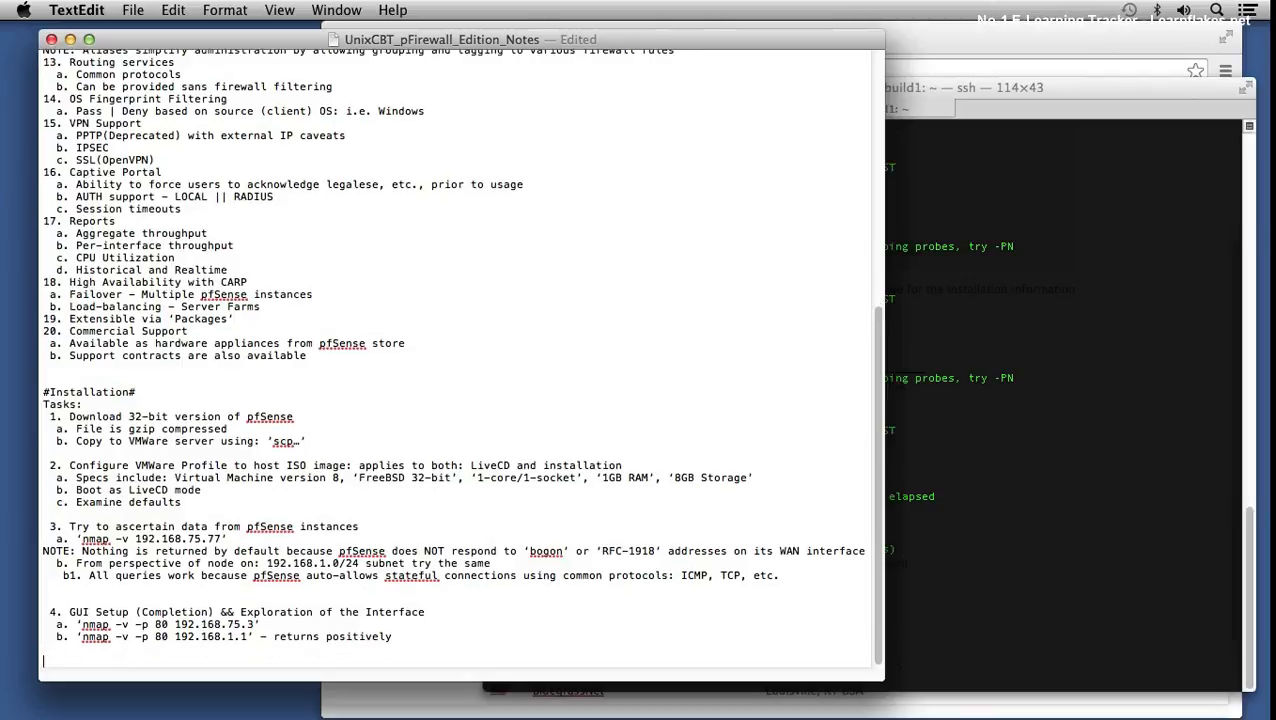
key("BackSpace")
key("BackSpace")
key("BackSpace")
type("c.")
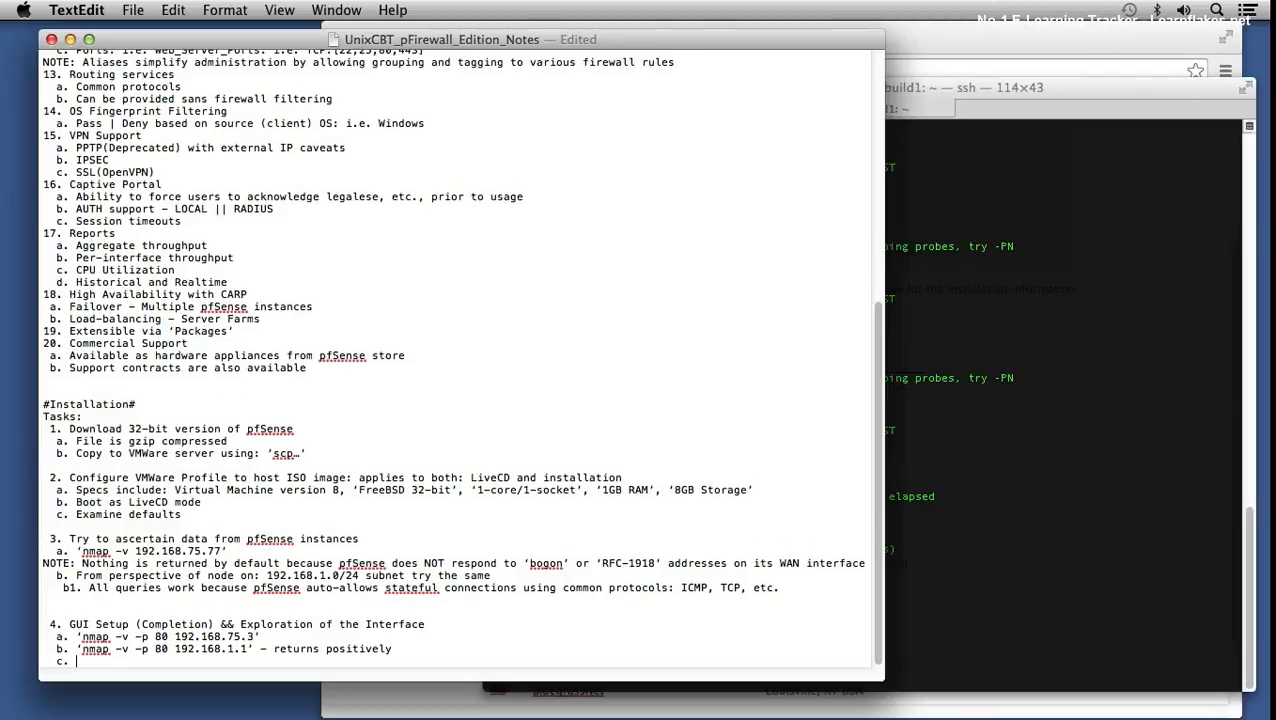
key("BackSpace")
type(". Connect to node on LAN and completet")
key("BackSpace")
key("BackSpace")
type("setup")
key("Return")
- Add item d about passing TCP:80 from 192.168.75.0/24 and item e about the 'mmap' test, then save
type("d. Enabl")
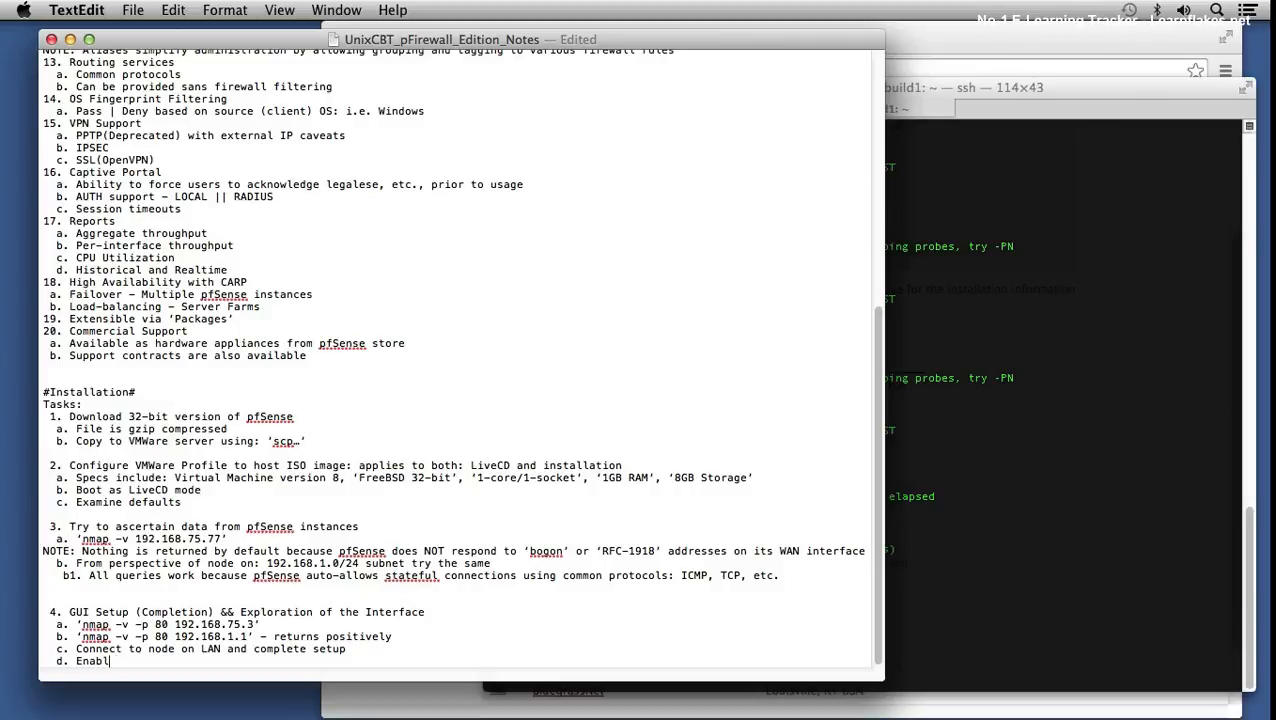
type("e rule to pass TCP:80 from 192.1")
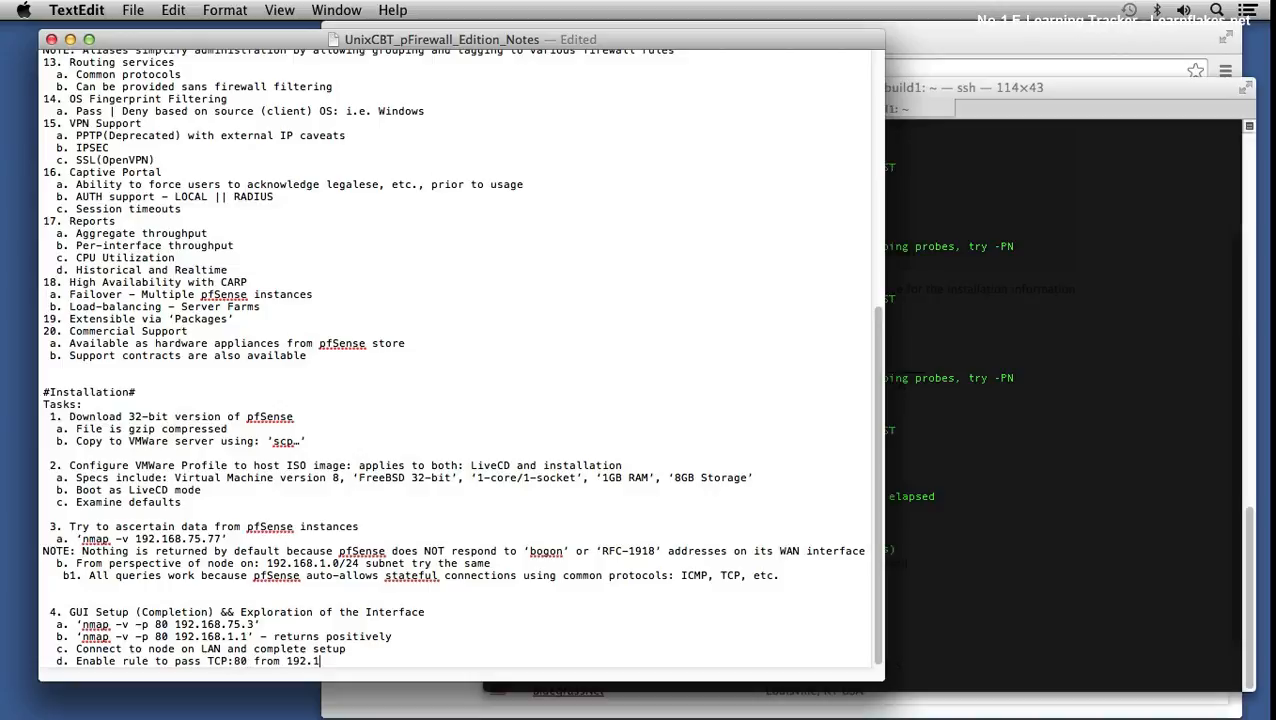
type("68.75.0/24 to any")
key("Return")
type("e")
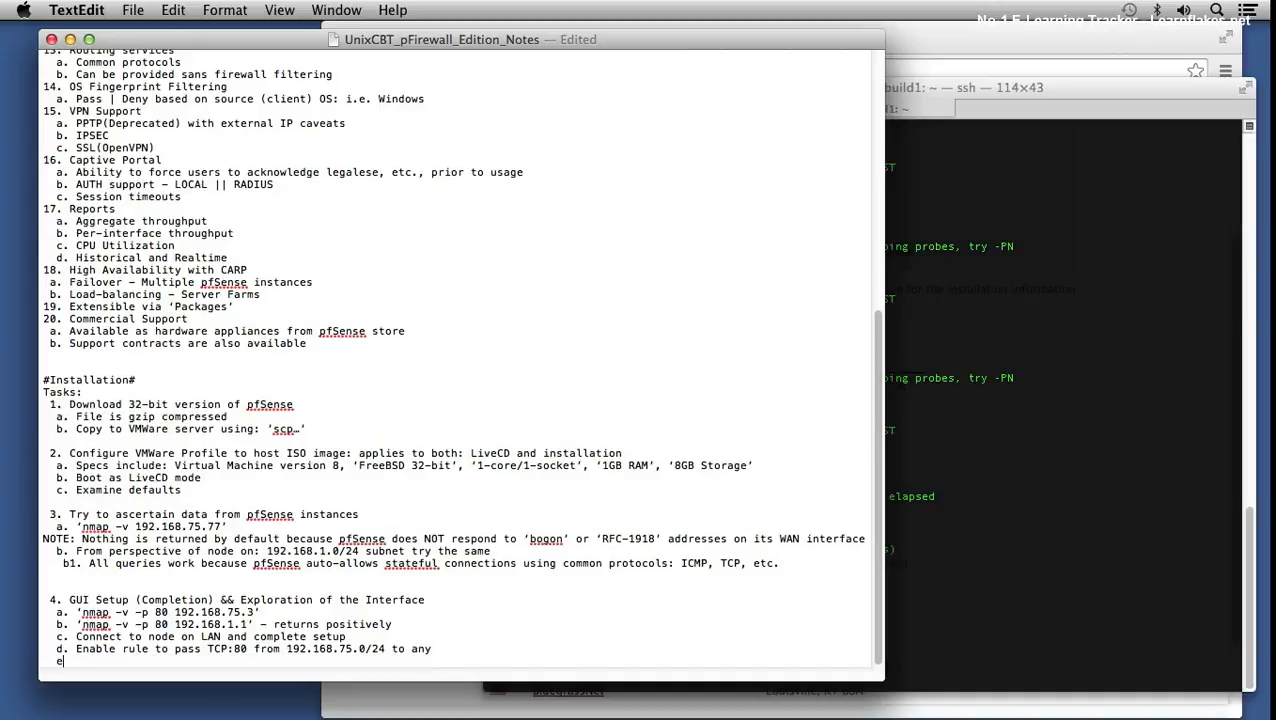
type(". Test using 'mmap' from ")
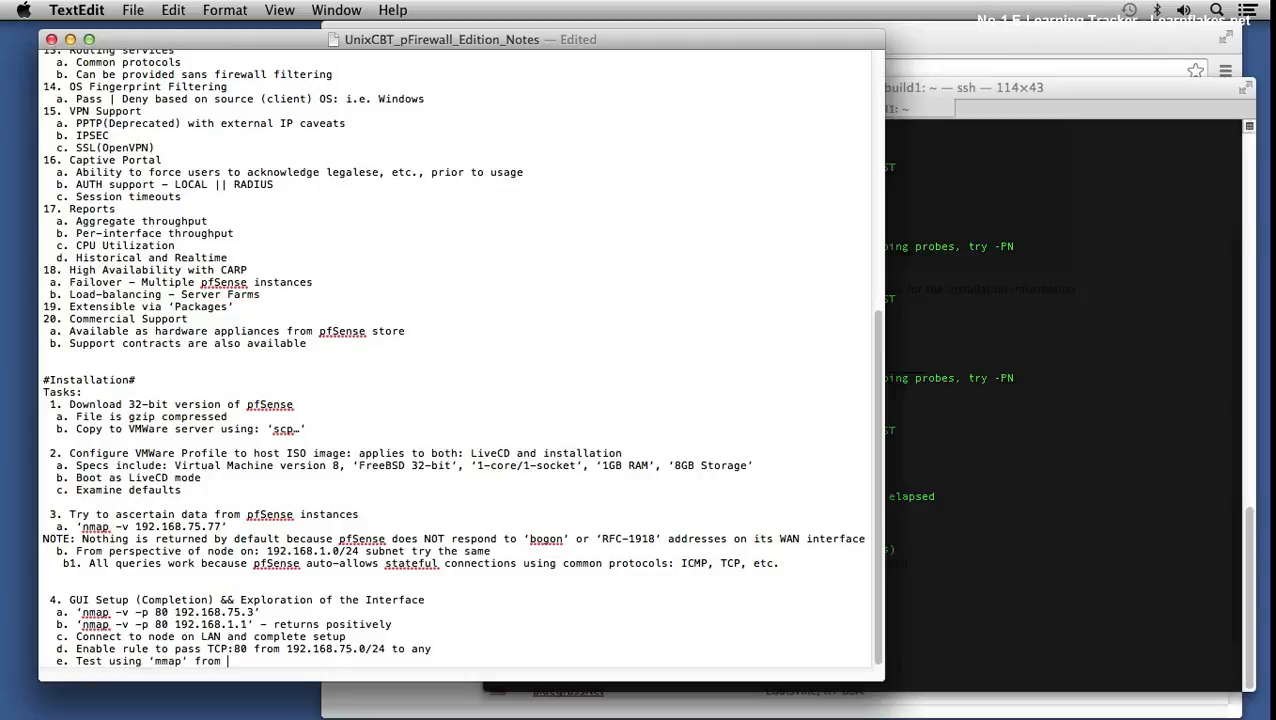
type("WAN node access to: TCP:80")
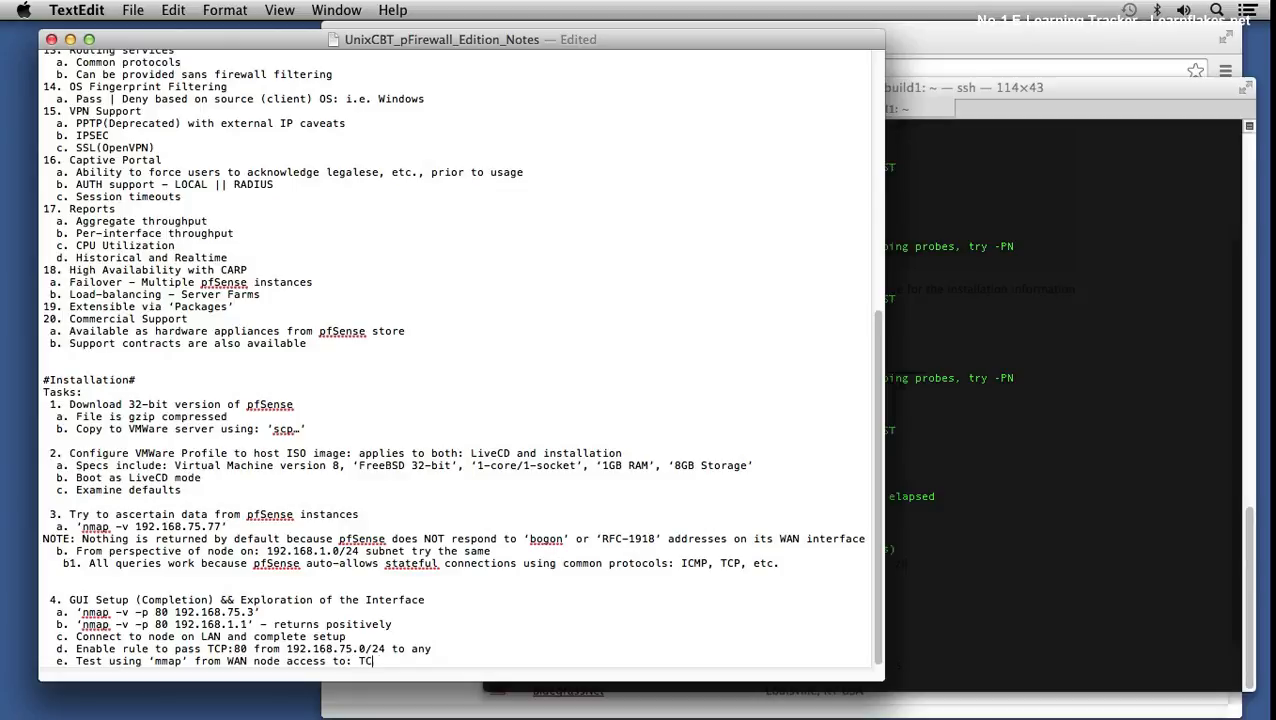
key("Return")
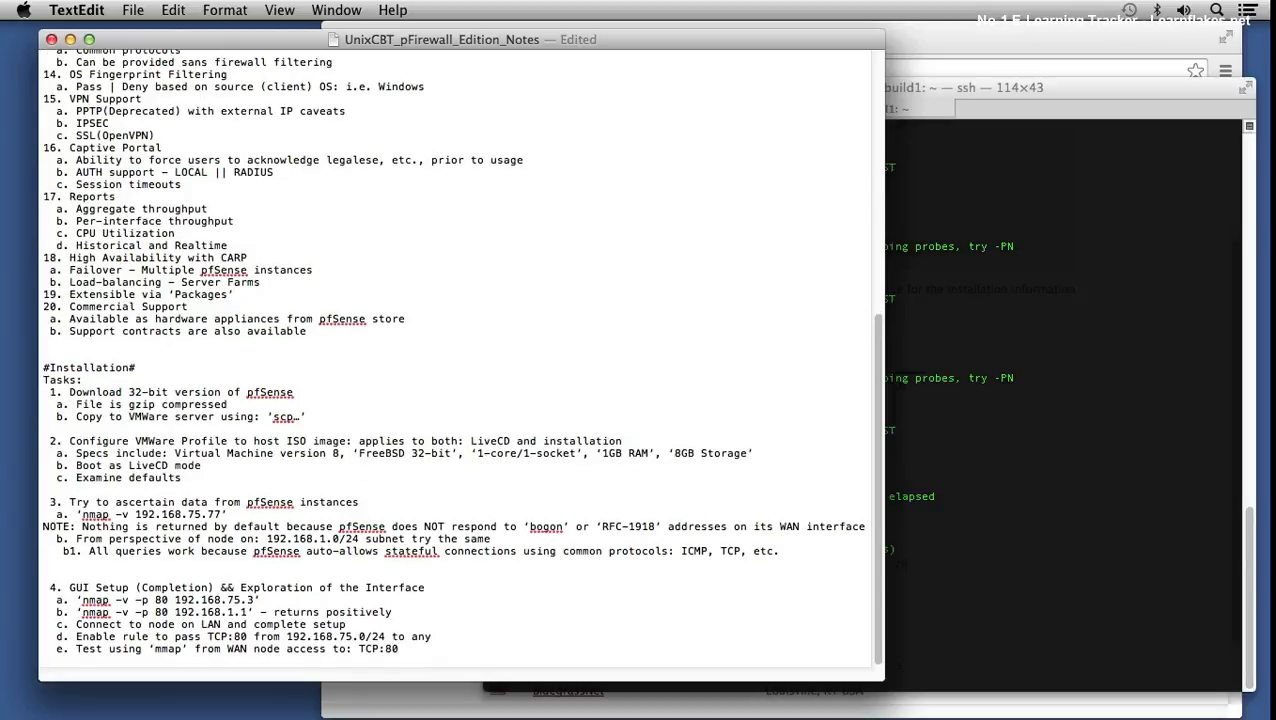
key("super+s")
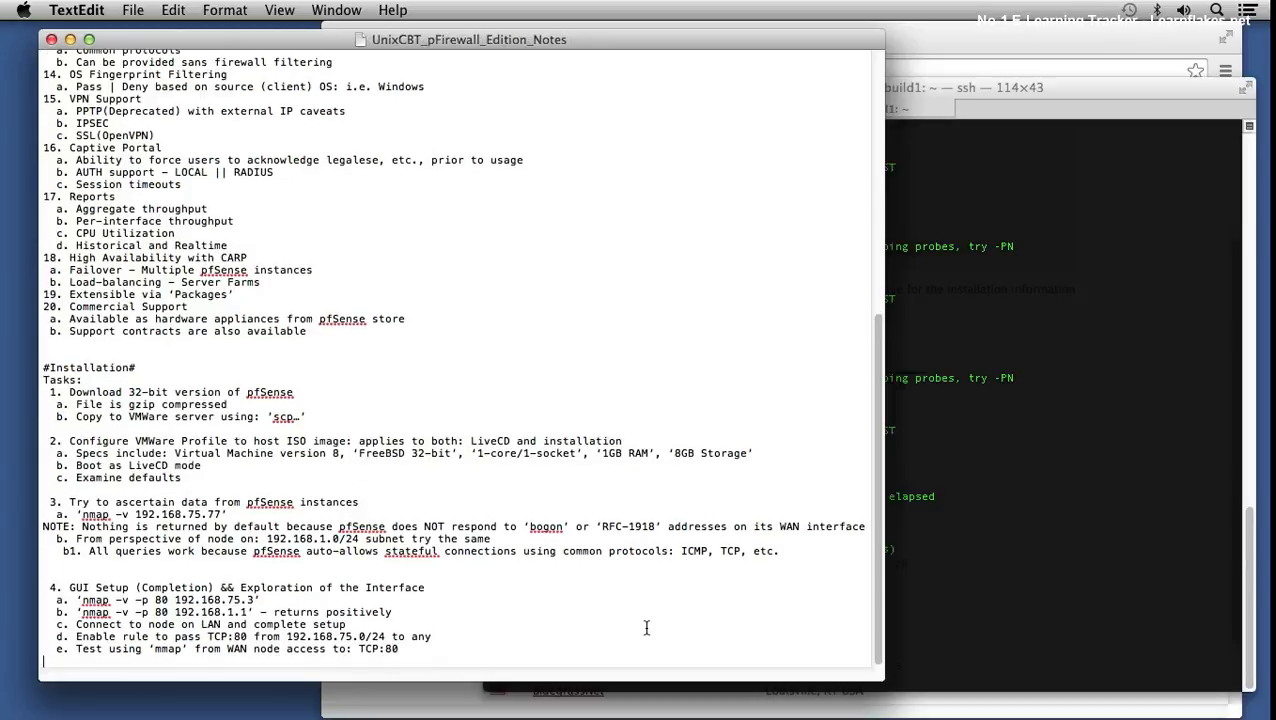
- Reload 192.168.75.3 in Chrome to reach the pfSense login page over WAN
left_click(406, 696)
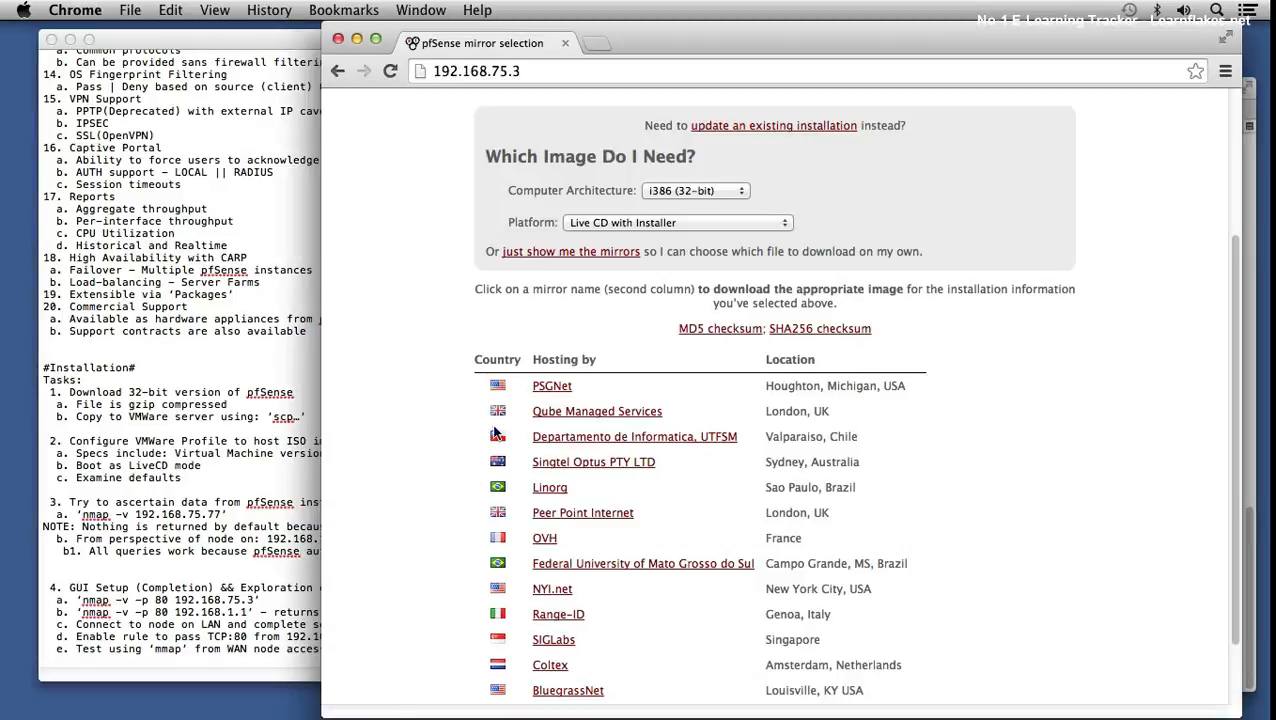
left_click(558, 72)
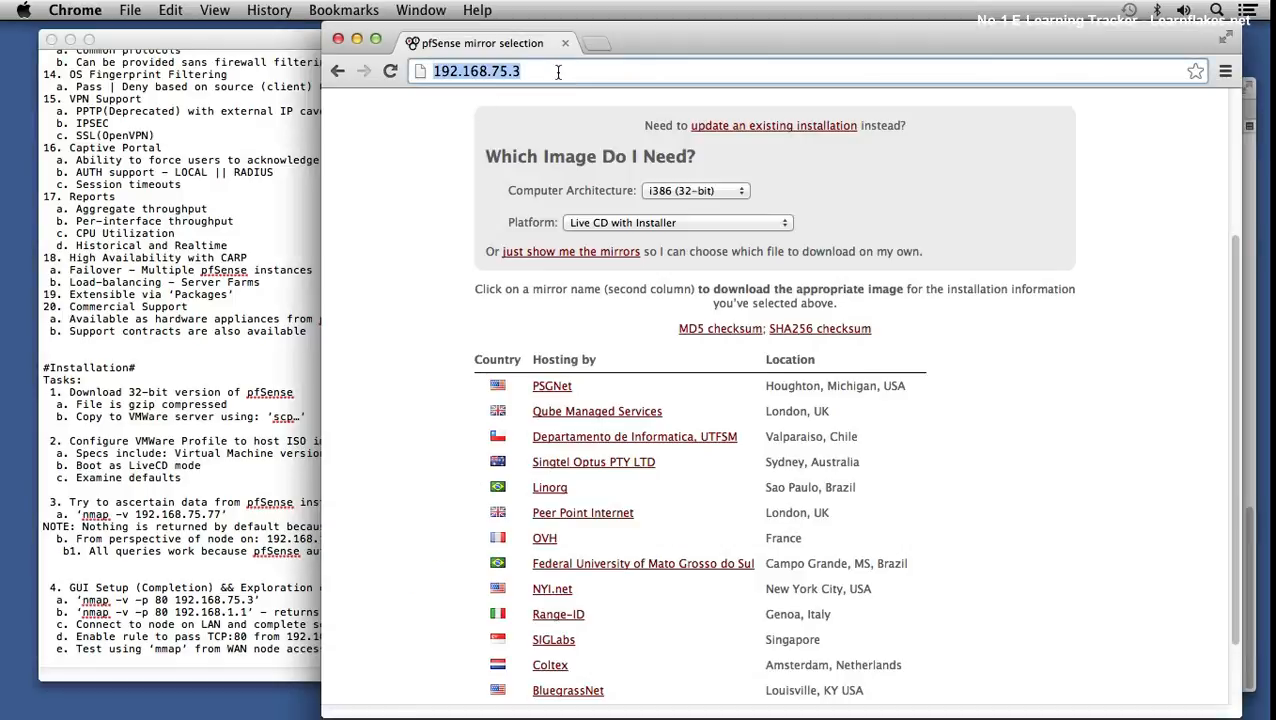
key("Return")
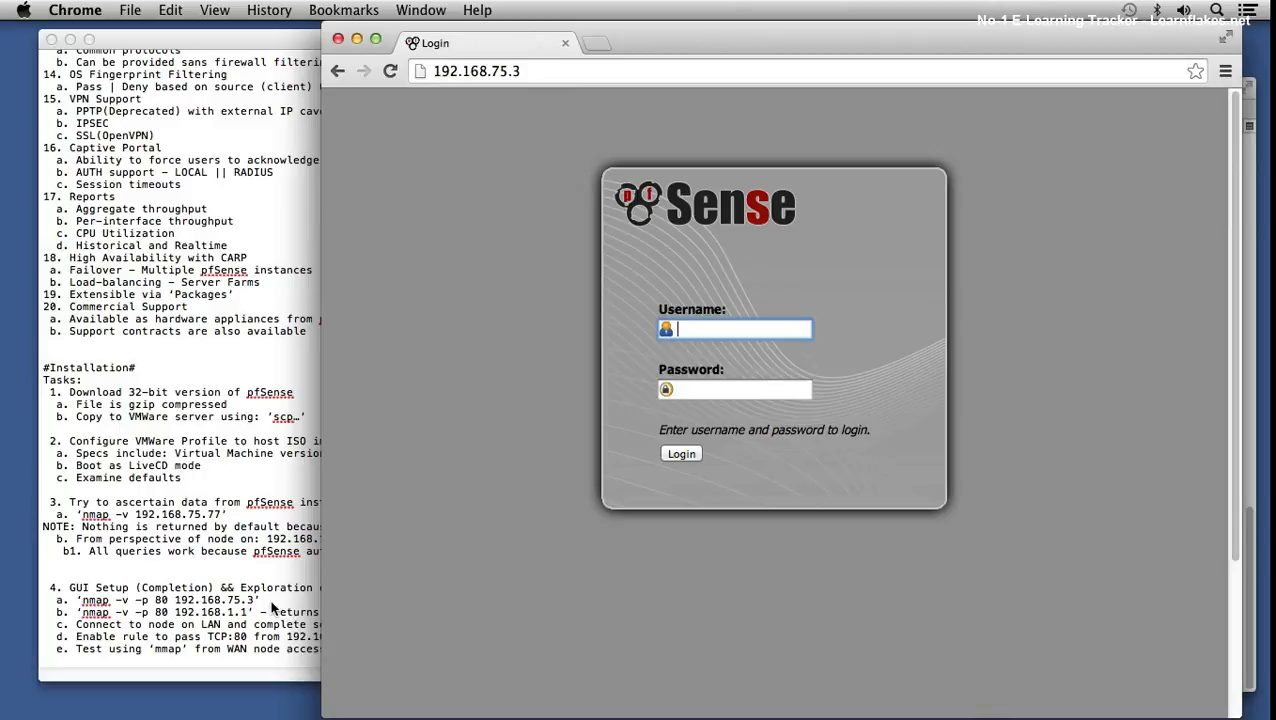
left_click(198, 652)
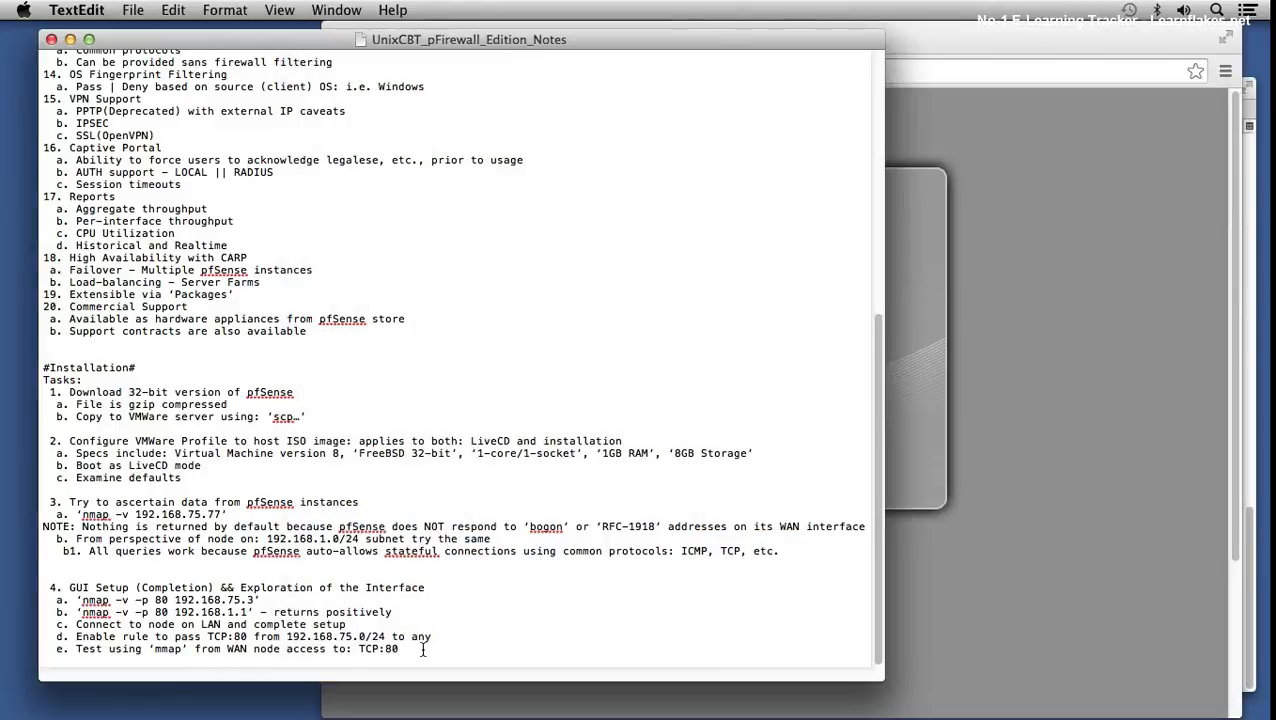
- Add and save a NOTE that a '*' source rule lets anyone administer pfSense from WAN
key("Return")
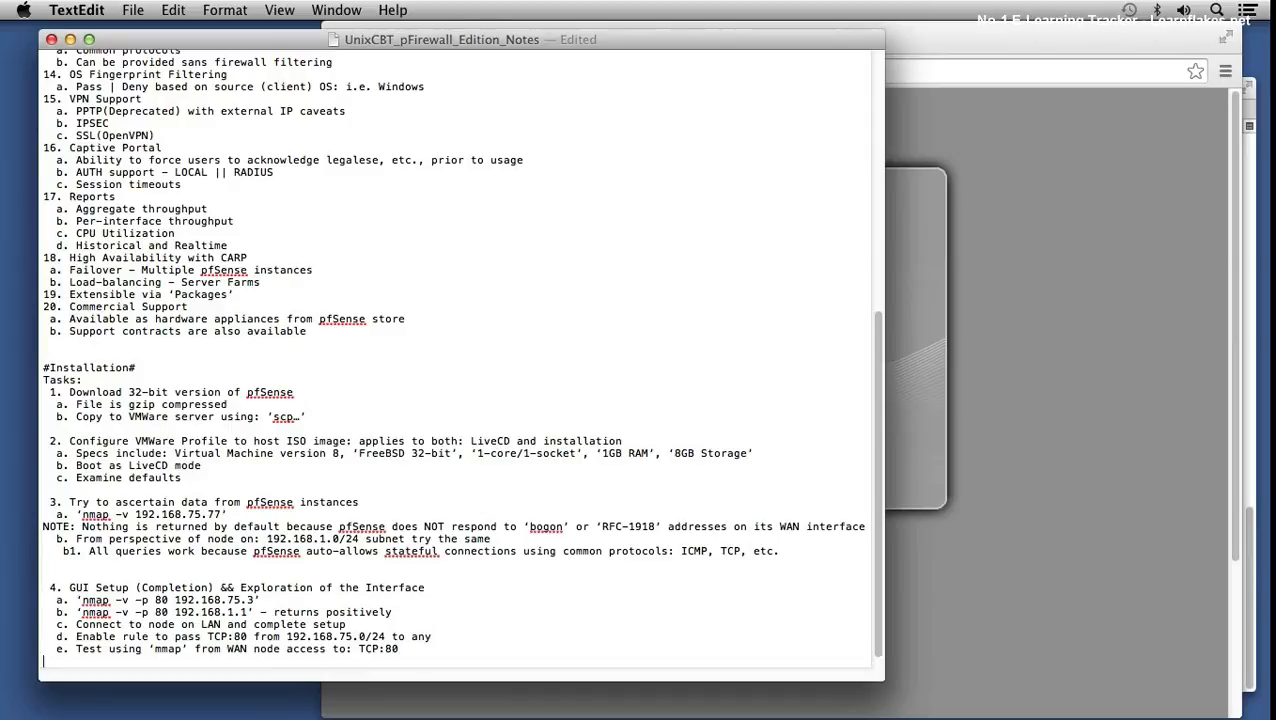
type("NOTE: This restric")
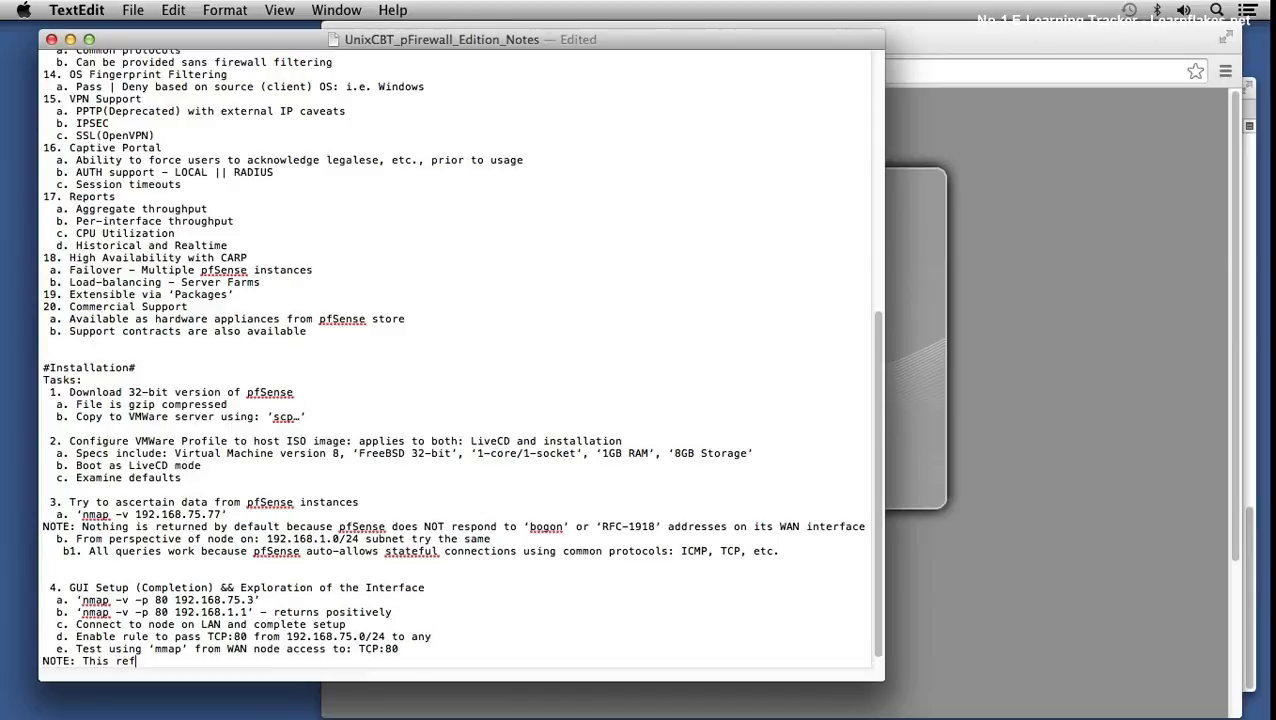
type("ts TCP:80 administ")
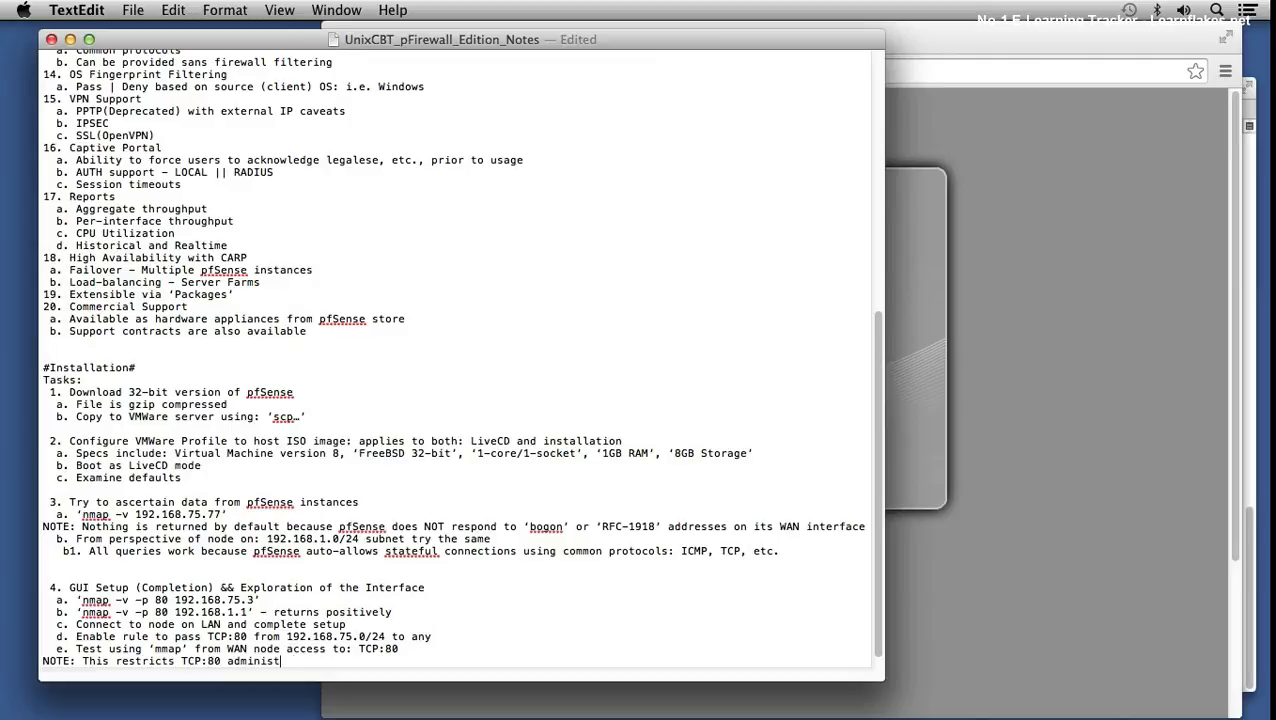
type("ration to: 192.168.75.0/2")
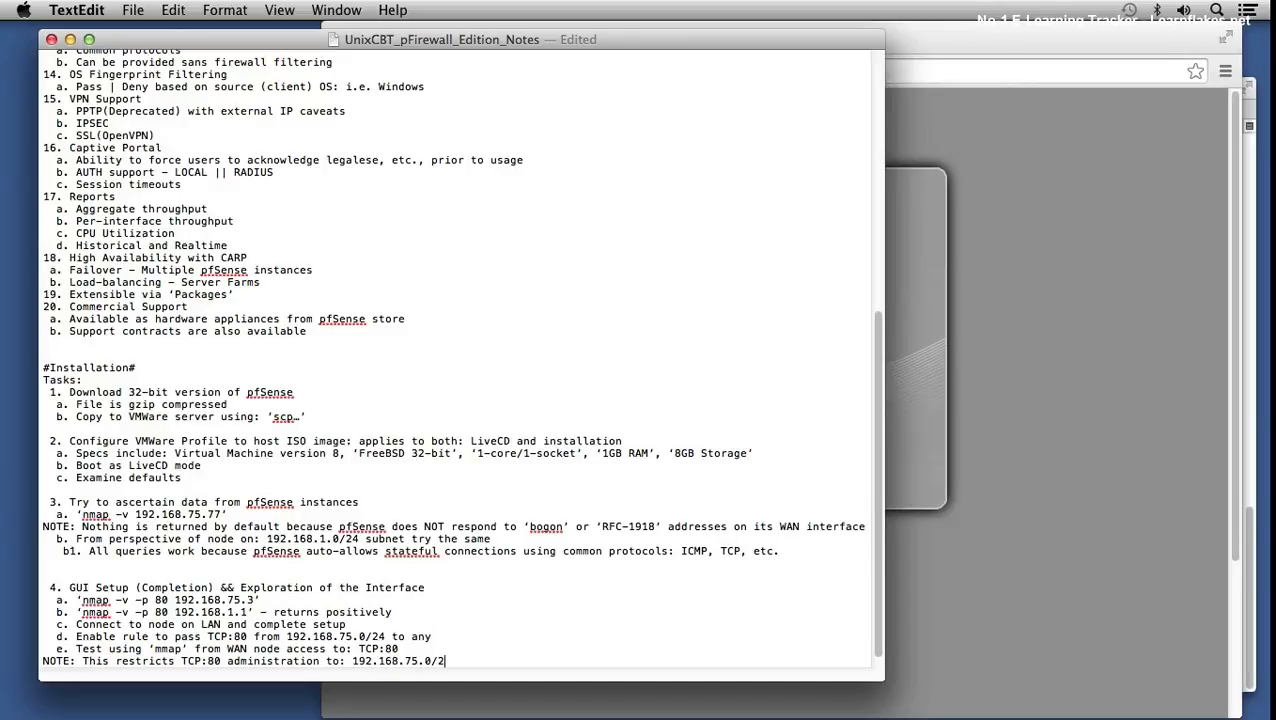
type("4, however, ")
type("a rule wi")
type("th '*")
type("\" as")
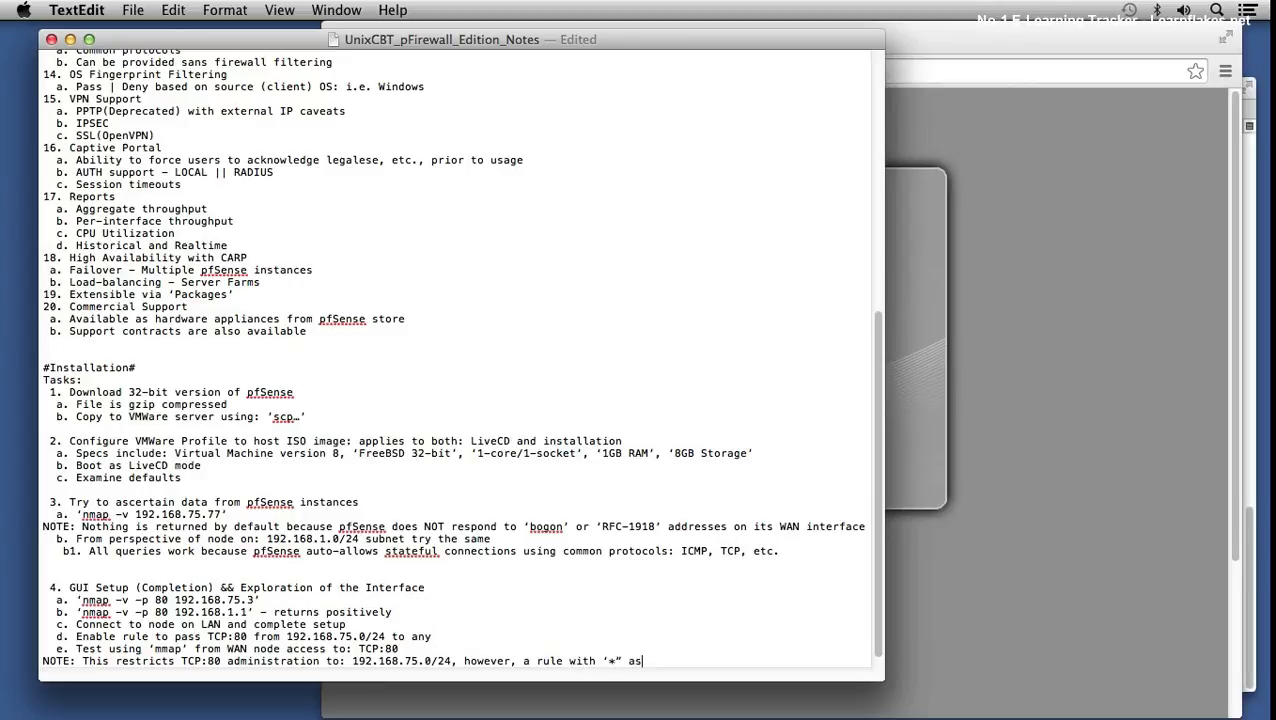
key("BackSpace")
key("BackSpace")
key("BackSpace")
key("BackSpace")
type("' as source permits ALL to administr")
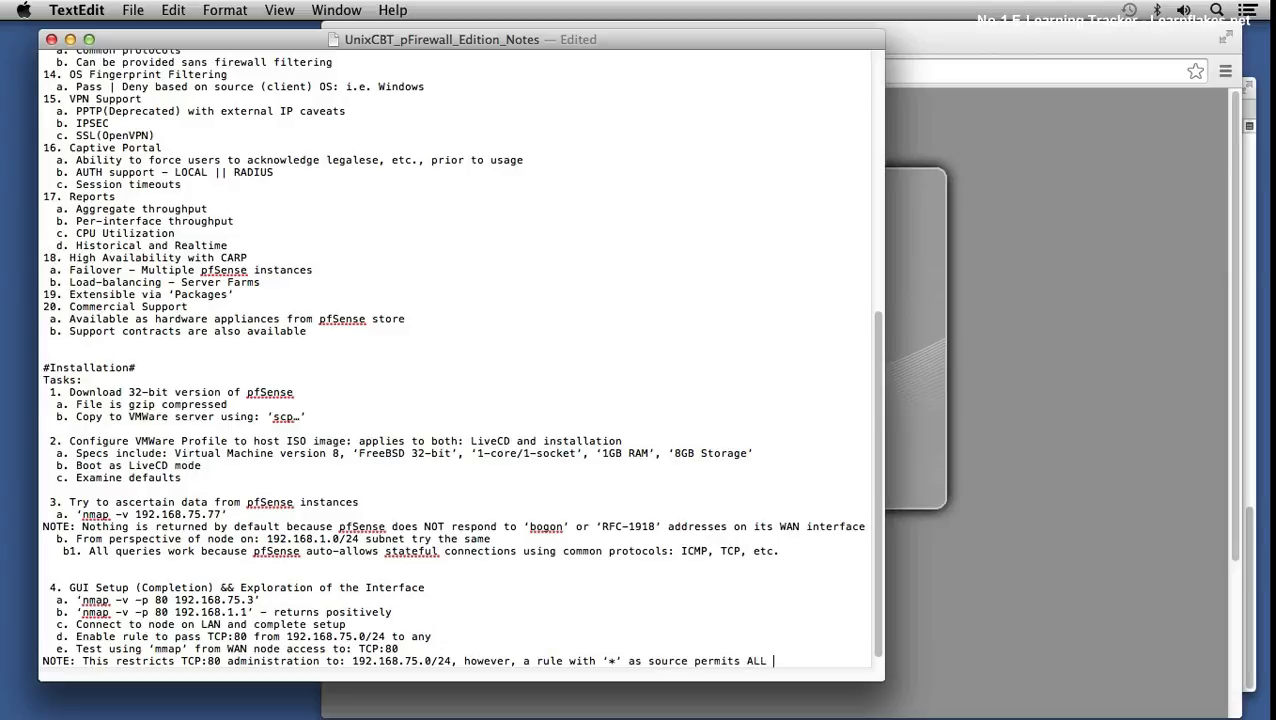
key("BackSpace")
type("er pfS")
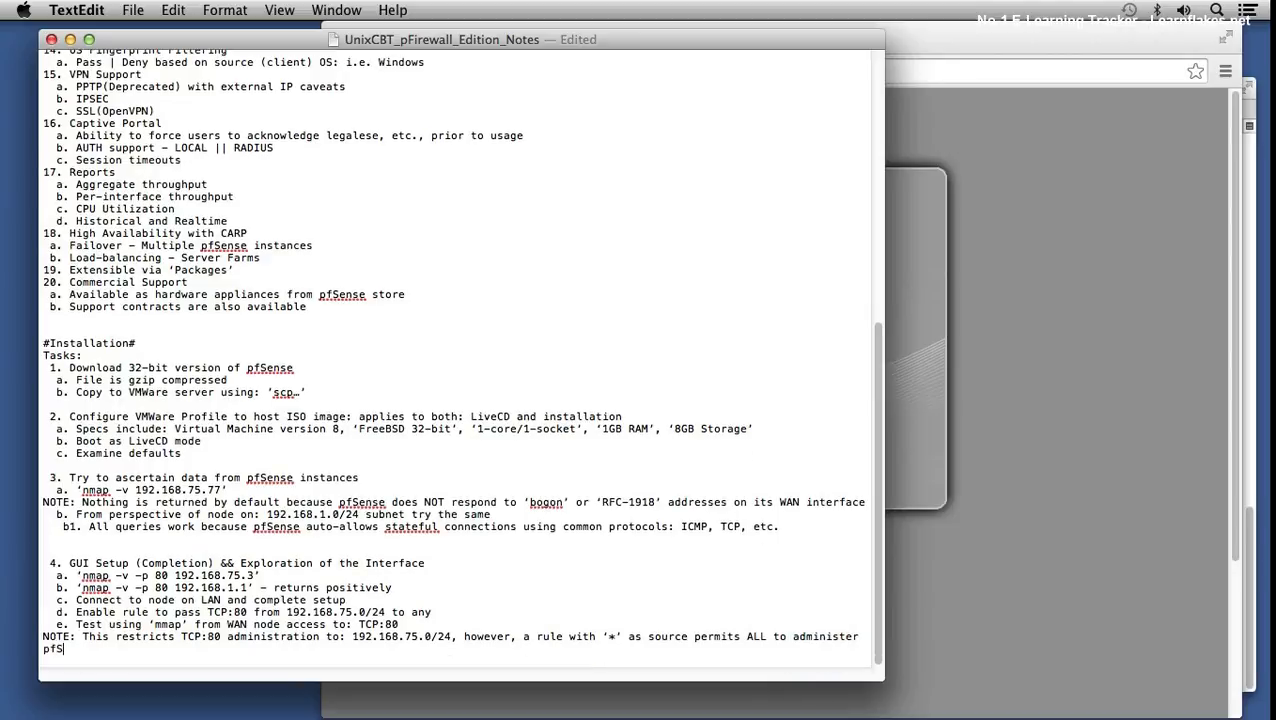
type("ense from WAN address, w")
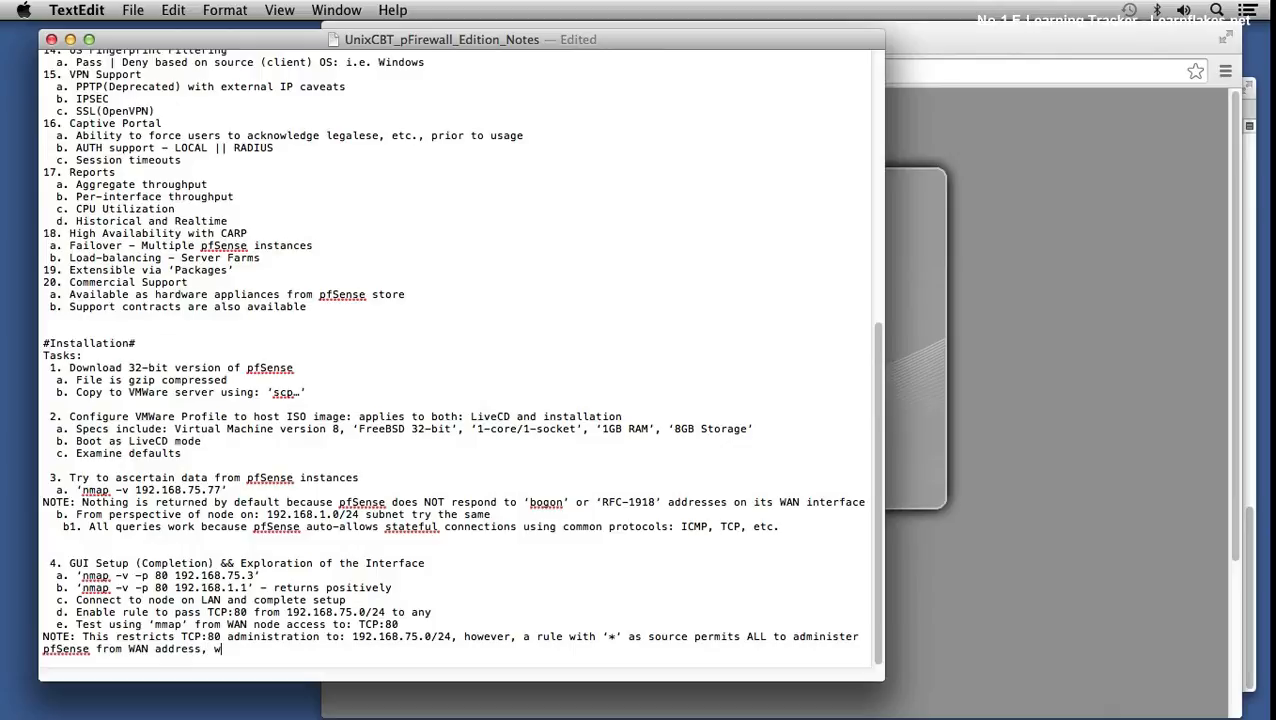
type("hich may not be desirable")
key("Return")
key("super+s")
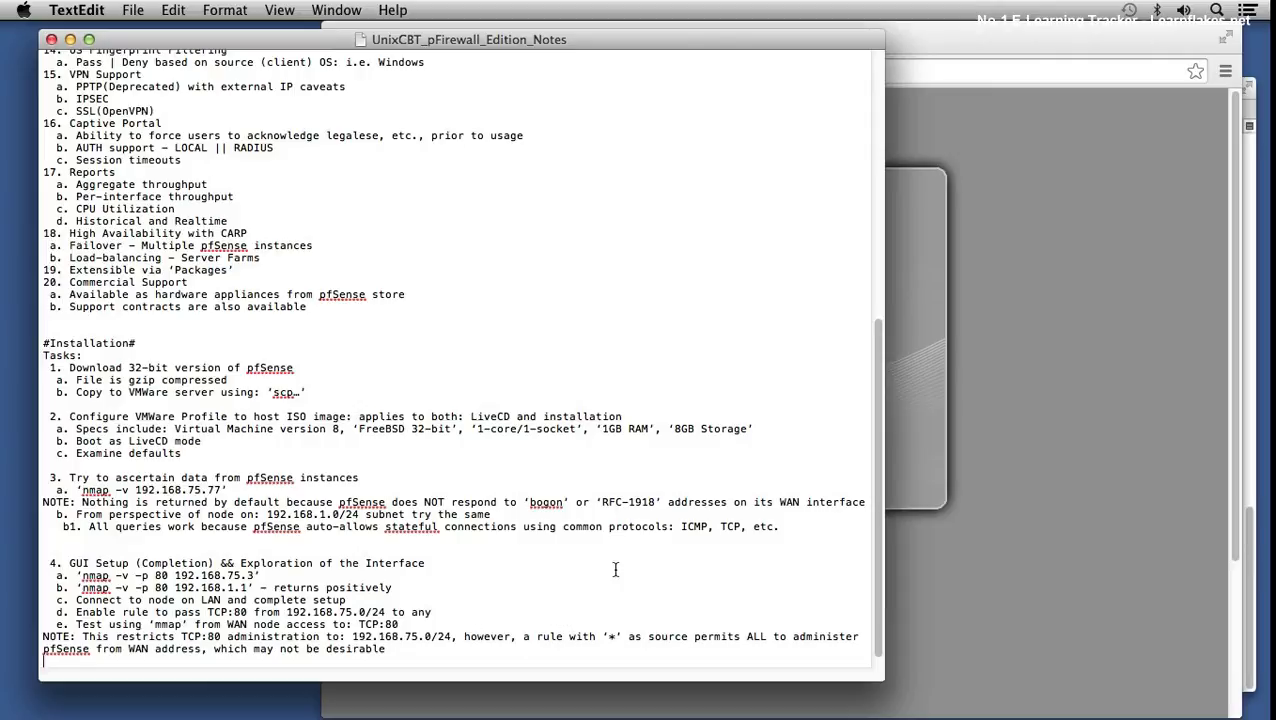
- Add item f 'Add TCP:443 (HTTPS) rule for administration from: 192.168.75.0/24' and save
left_click(953, 428)
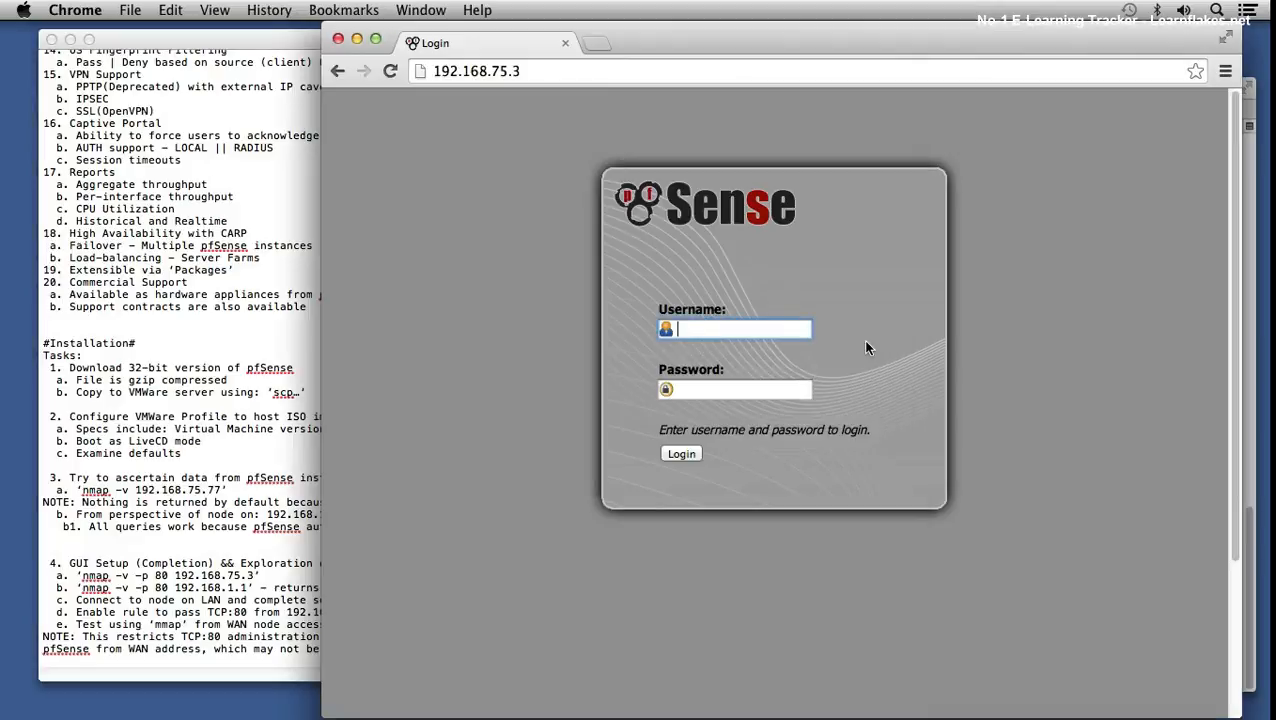
left_click(123, 658)
key("Return")
type("f. Add TCP:")
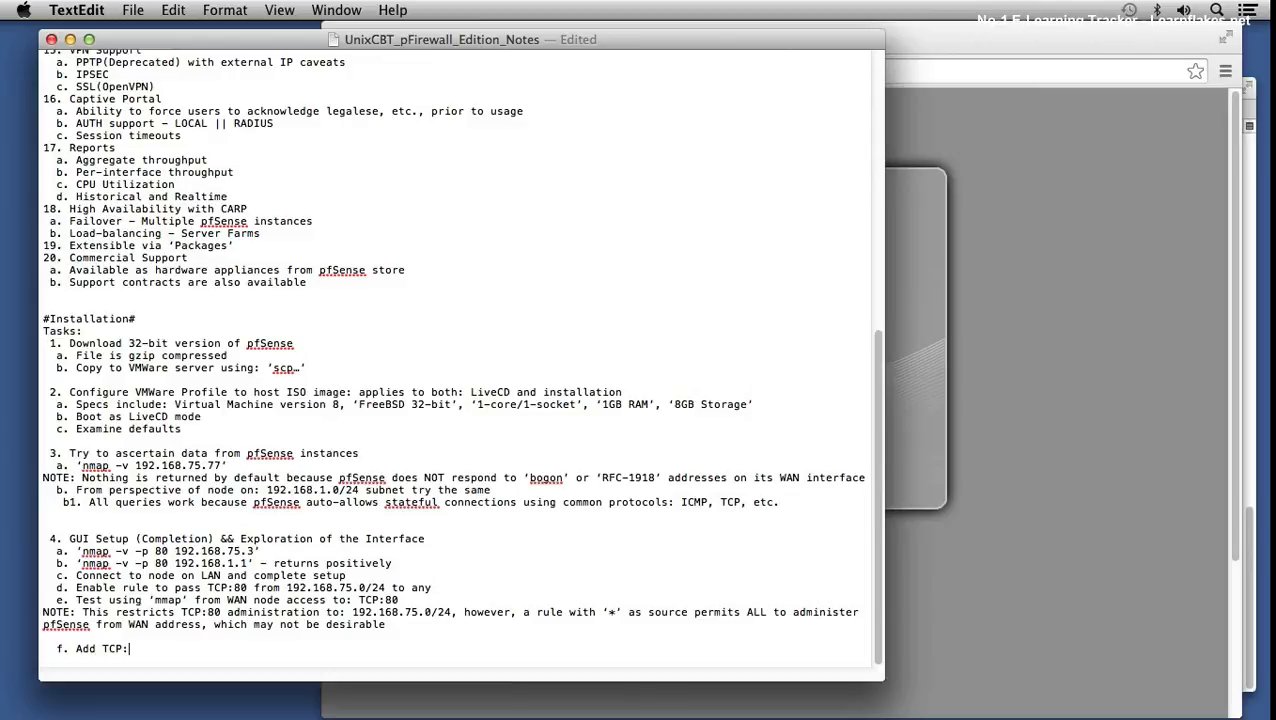
type("443 (HTTPS) rule for administration ")
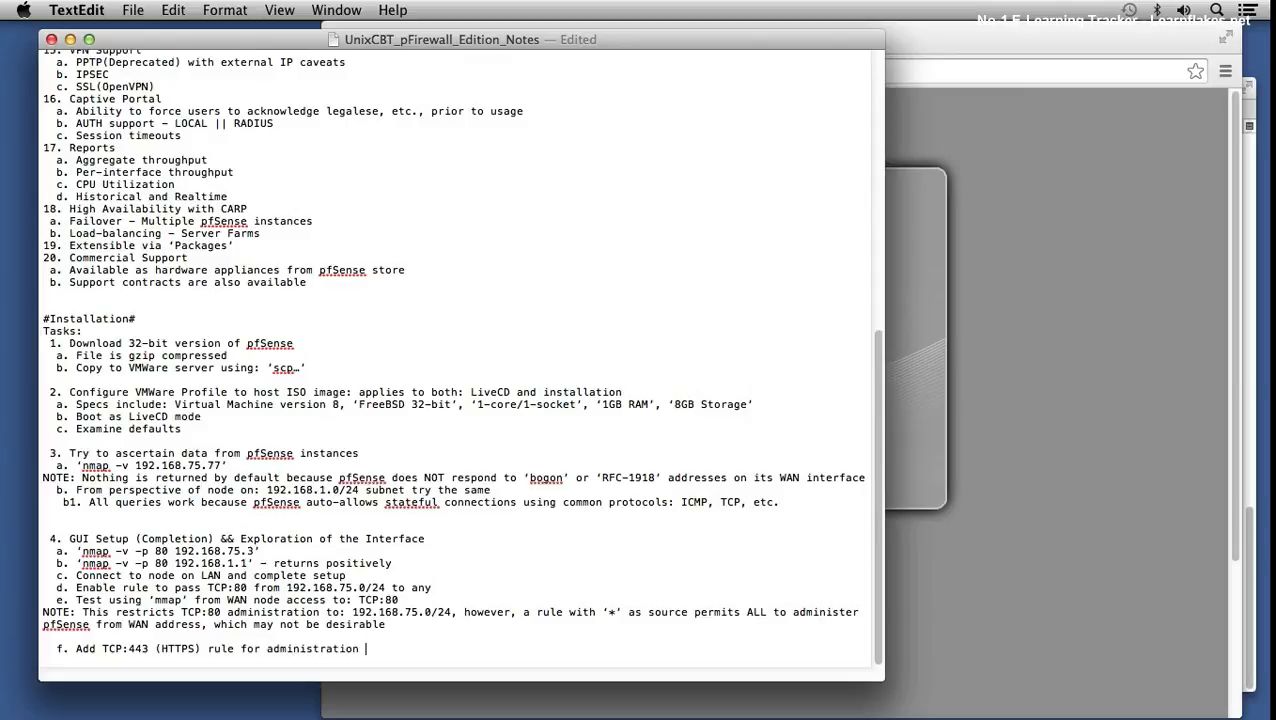
type("from: 192.168.75.0/24")
key("super+s")
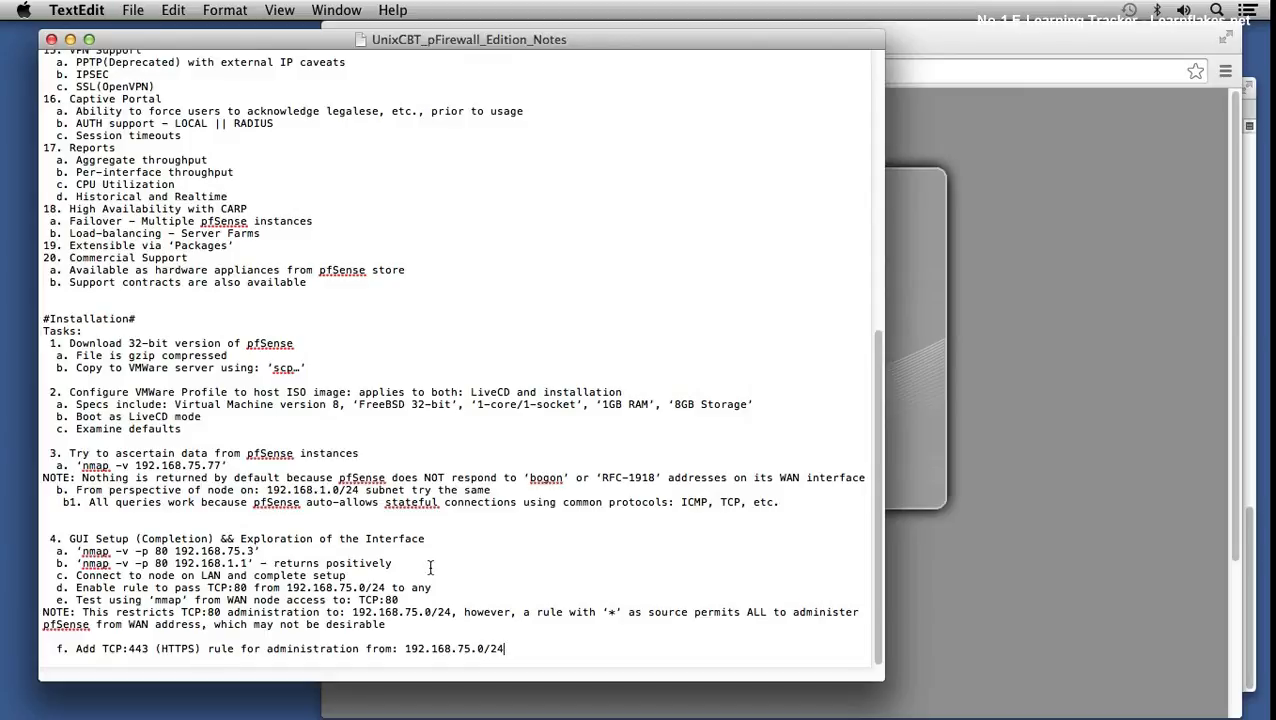
- Submit the administrator username and password, then start re-entering them after the rejected login
left_click(1021, 363)
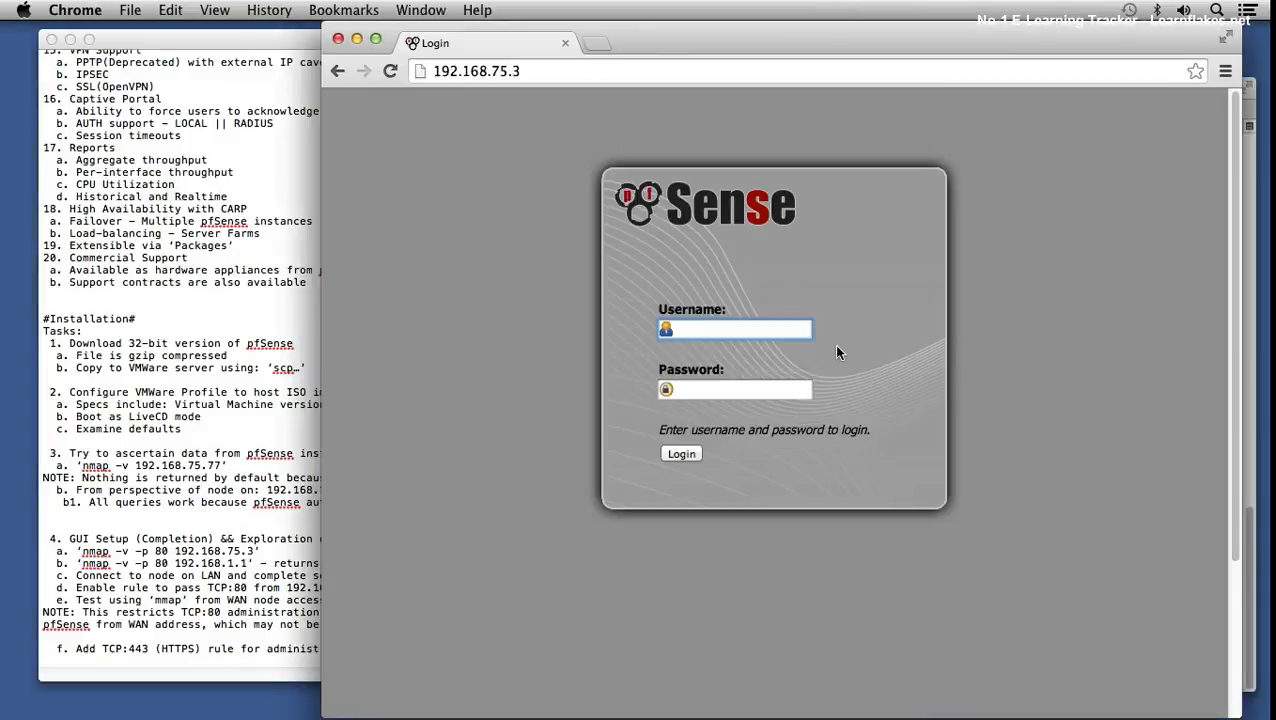
type("admin")
key("Tab")
type("pfse")
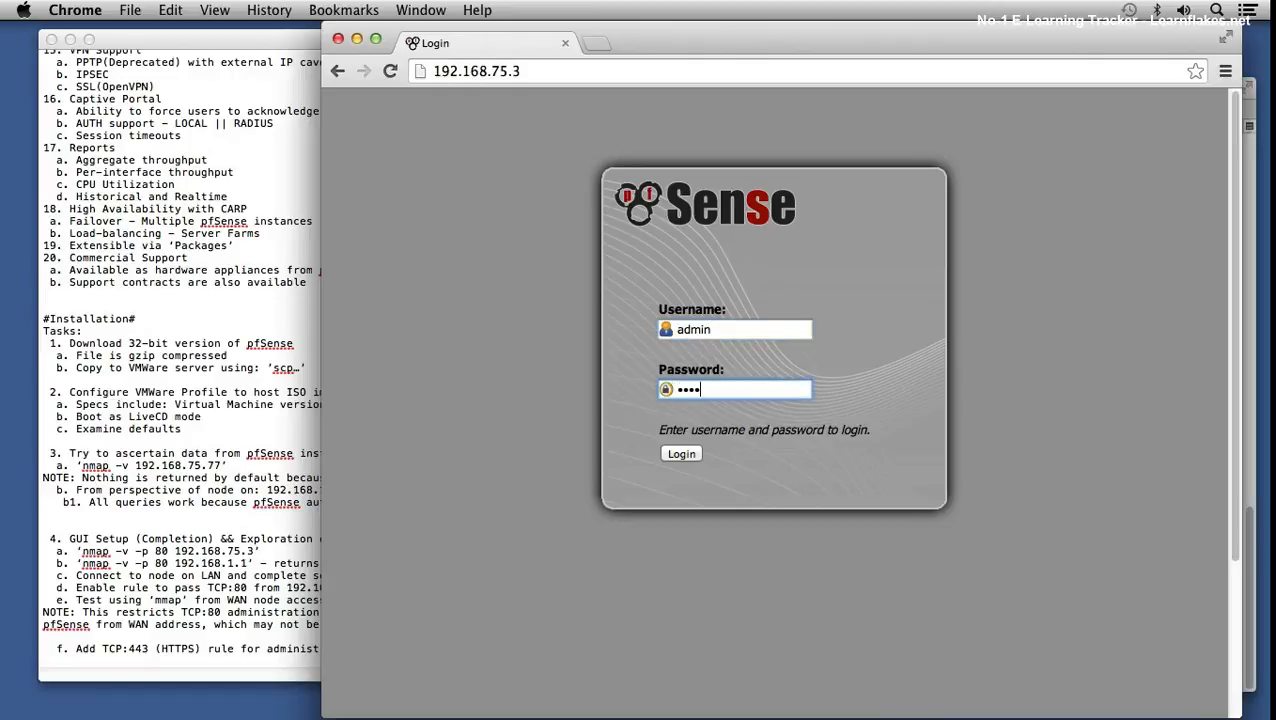
type("nse")
key("Return")
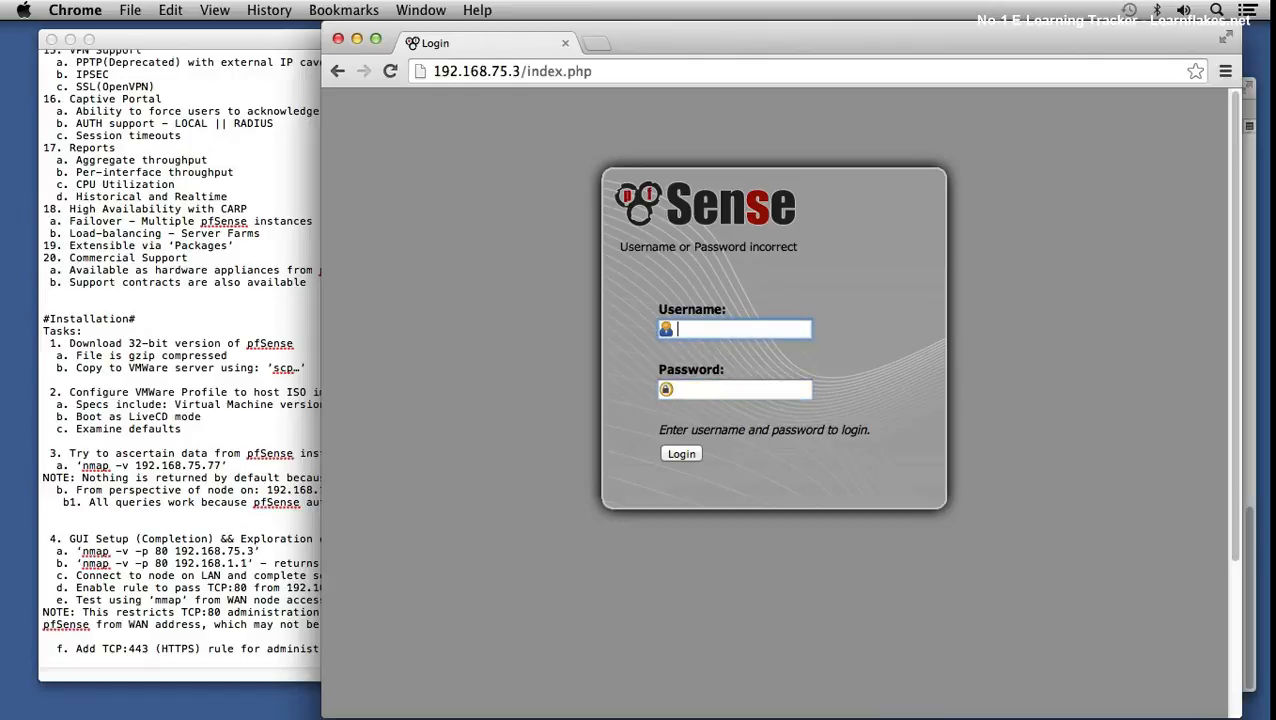
type("admin")
key("Tab")
type("pfsense")
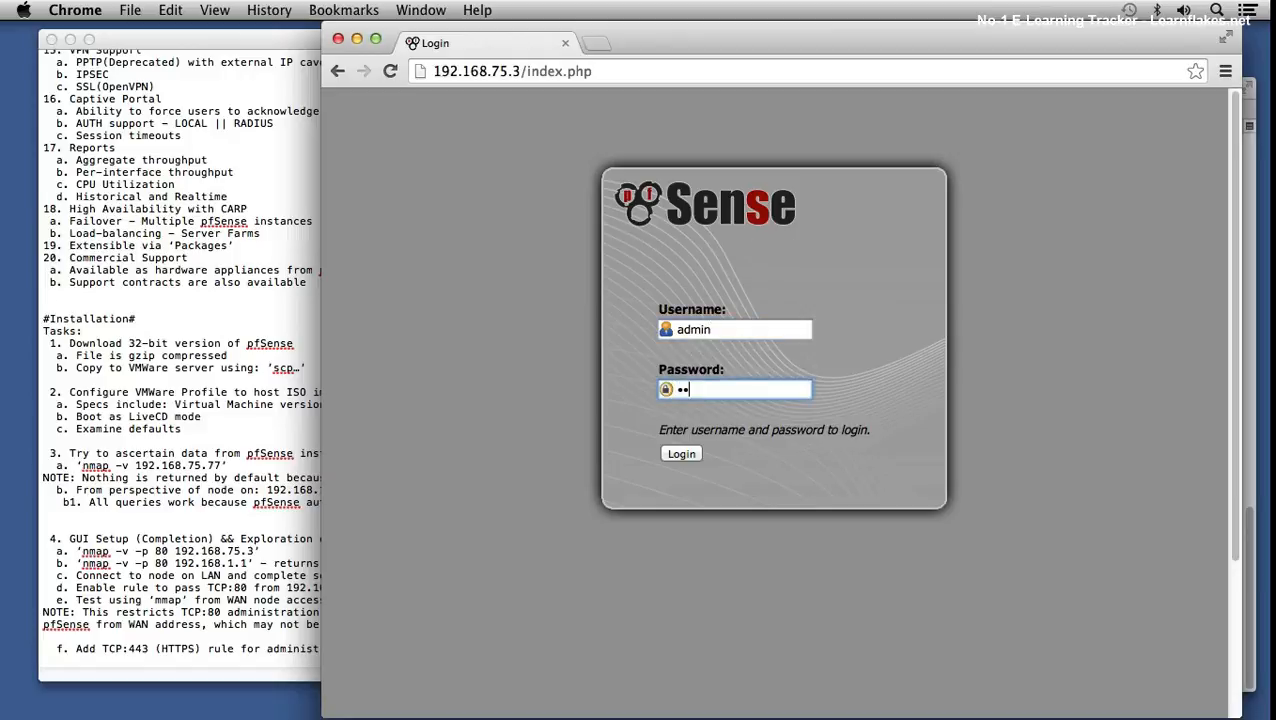
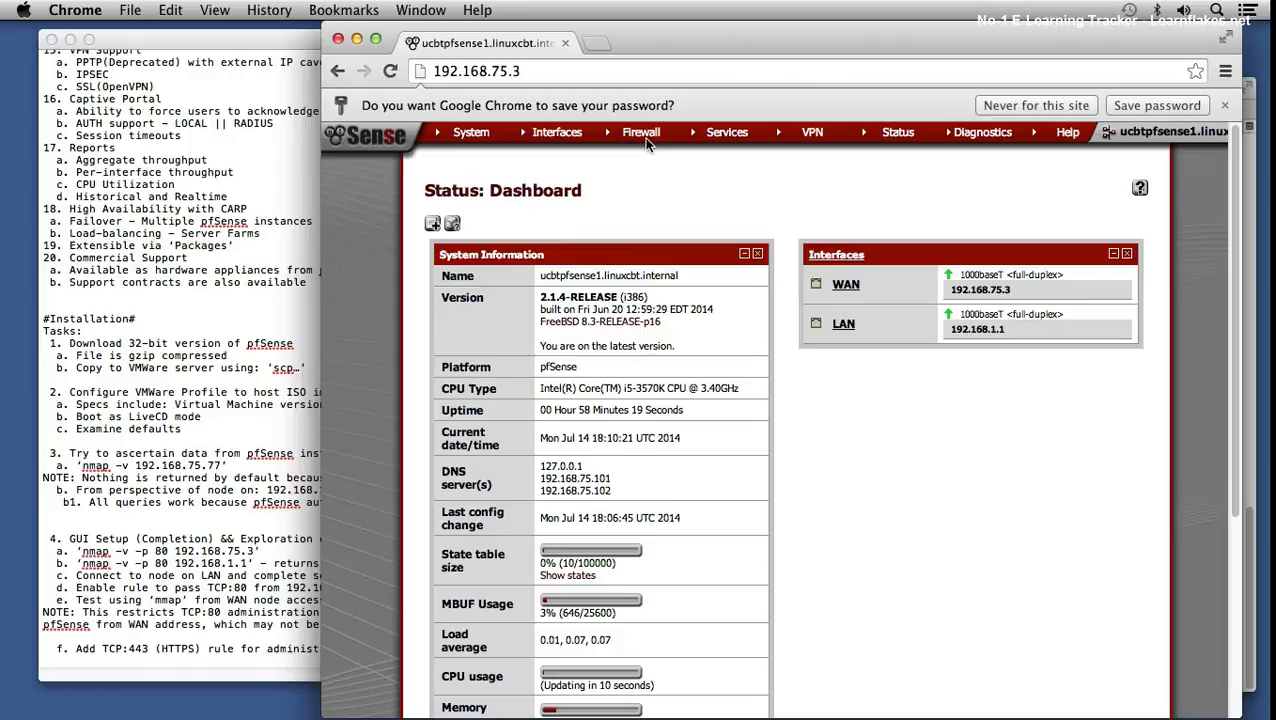
- Copy the HTTP Access WAN rule and set its destination port range to HTTPS
mouse_move(647, 143)
left_click(618, 190)
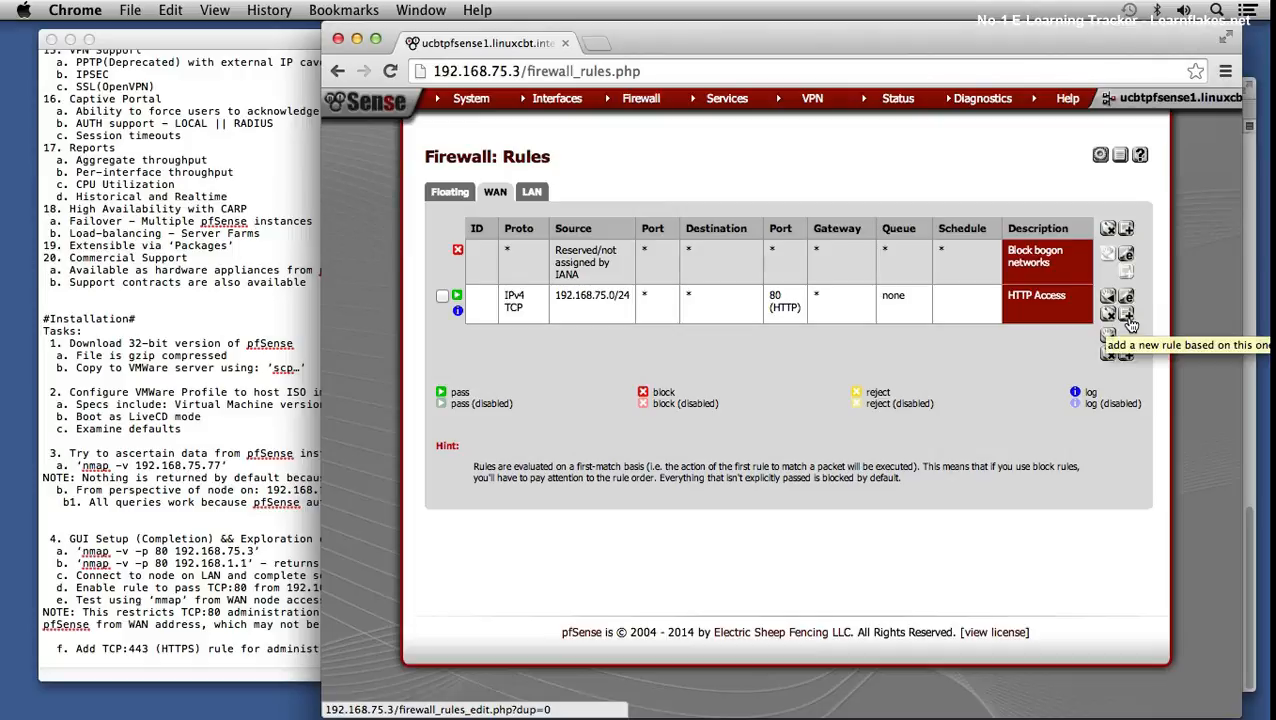
left_click(1128, 320)
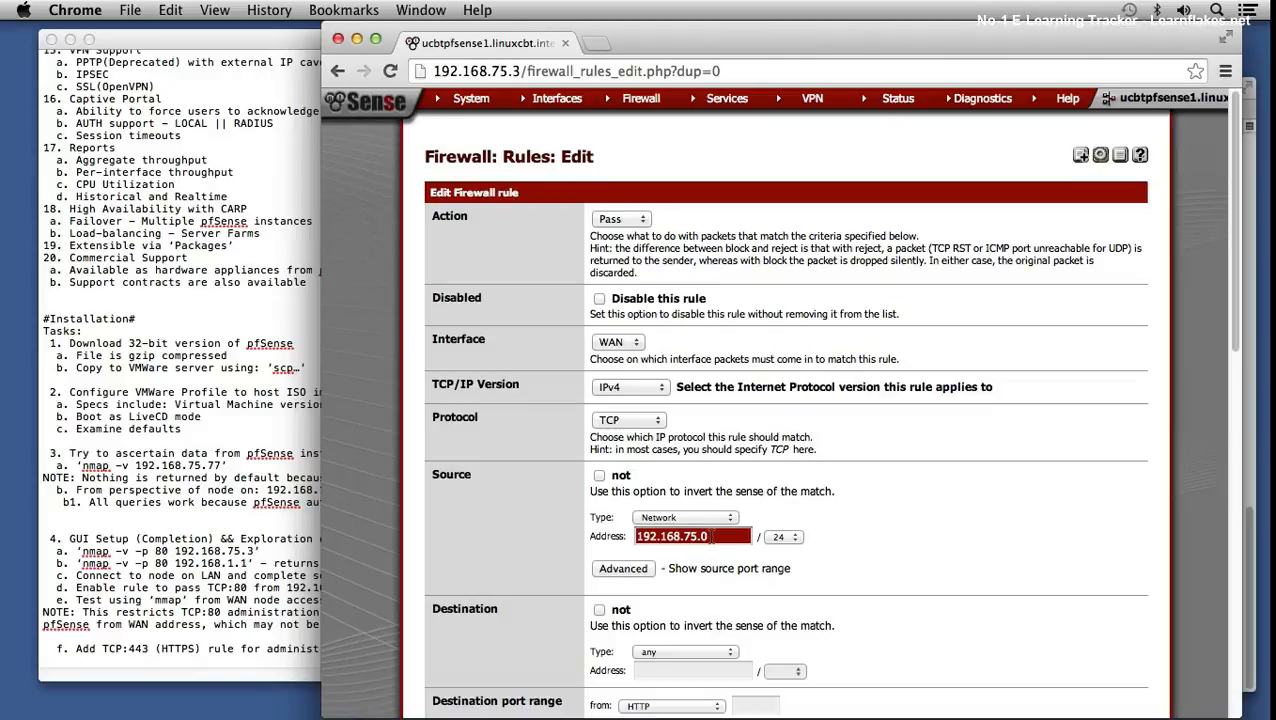
scroll(712, 530, "down", 2)
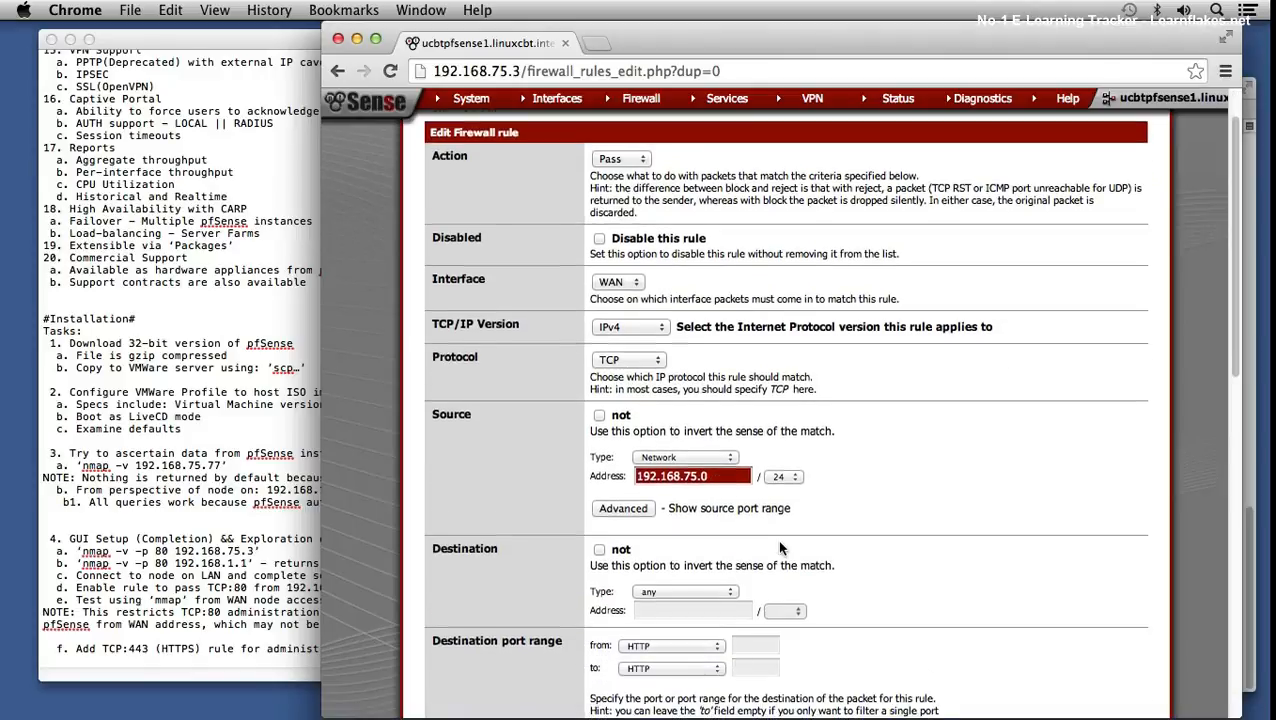
scroll(777, 539, "down", 1)
left_click(697, 622)
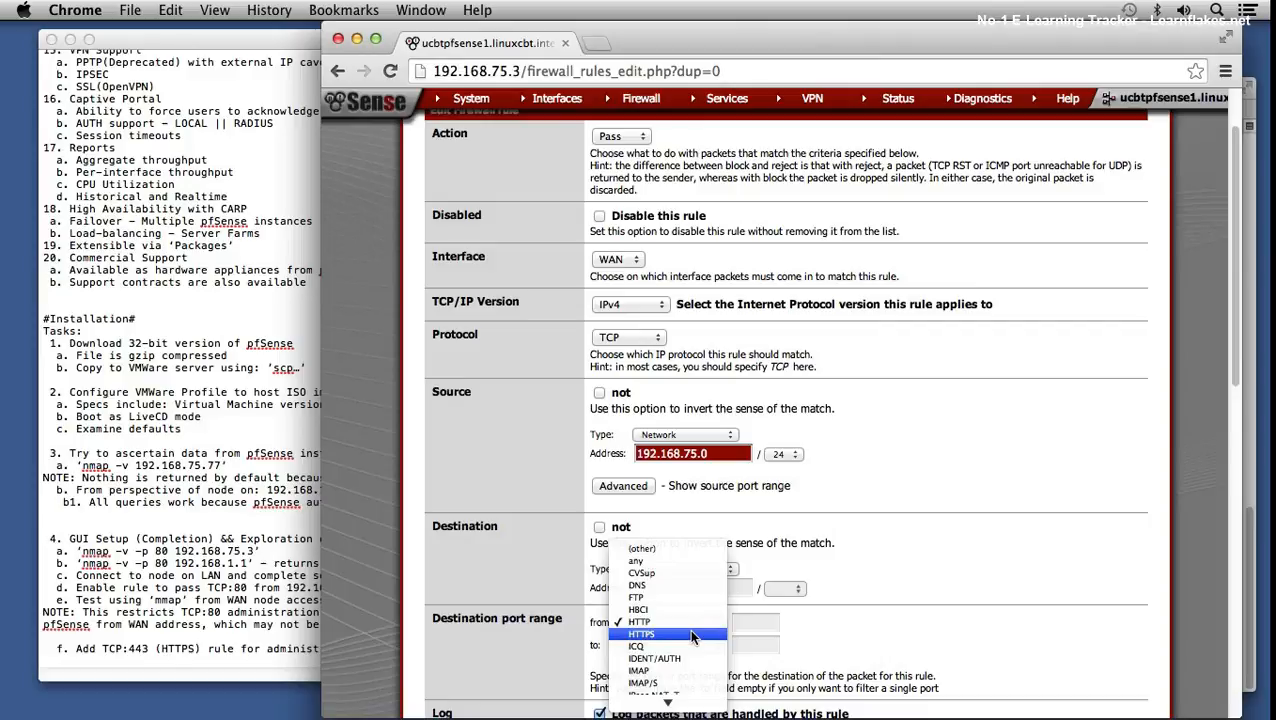
left_click(692, 635)
- Rename the copied rule's description to 'HTTPS Access', save it and apply the changes
left_click(892, 608)
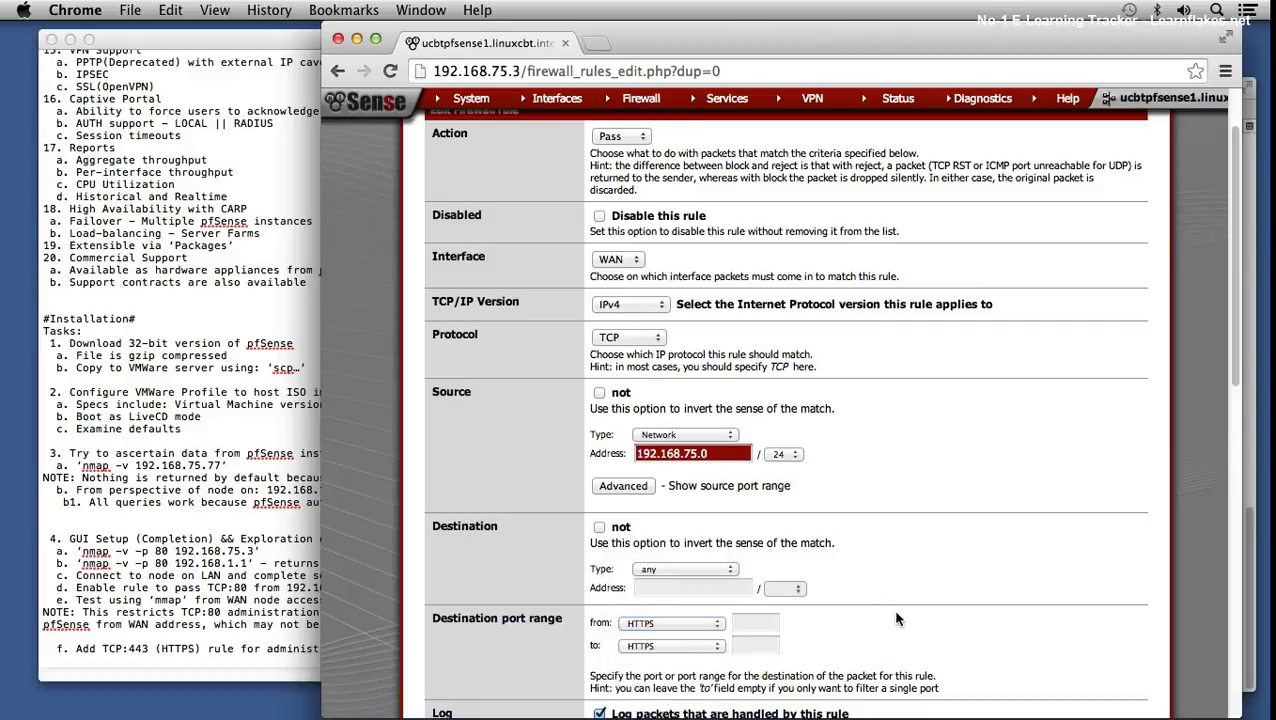
scroll(891, 608, "down", 1)
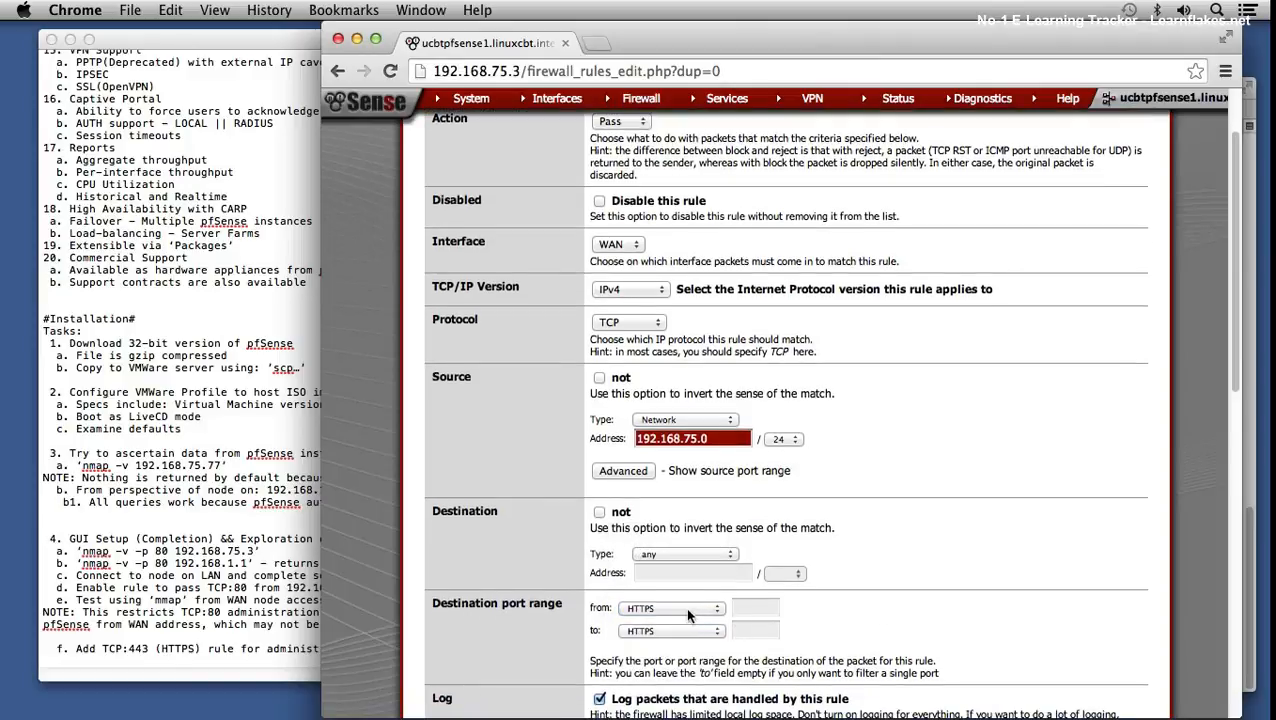
left_click_drag(1236, 365, 1226, 423)
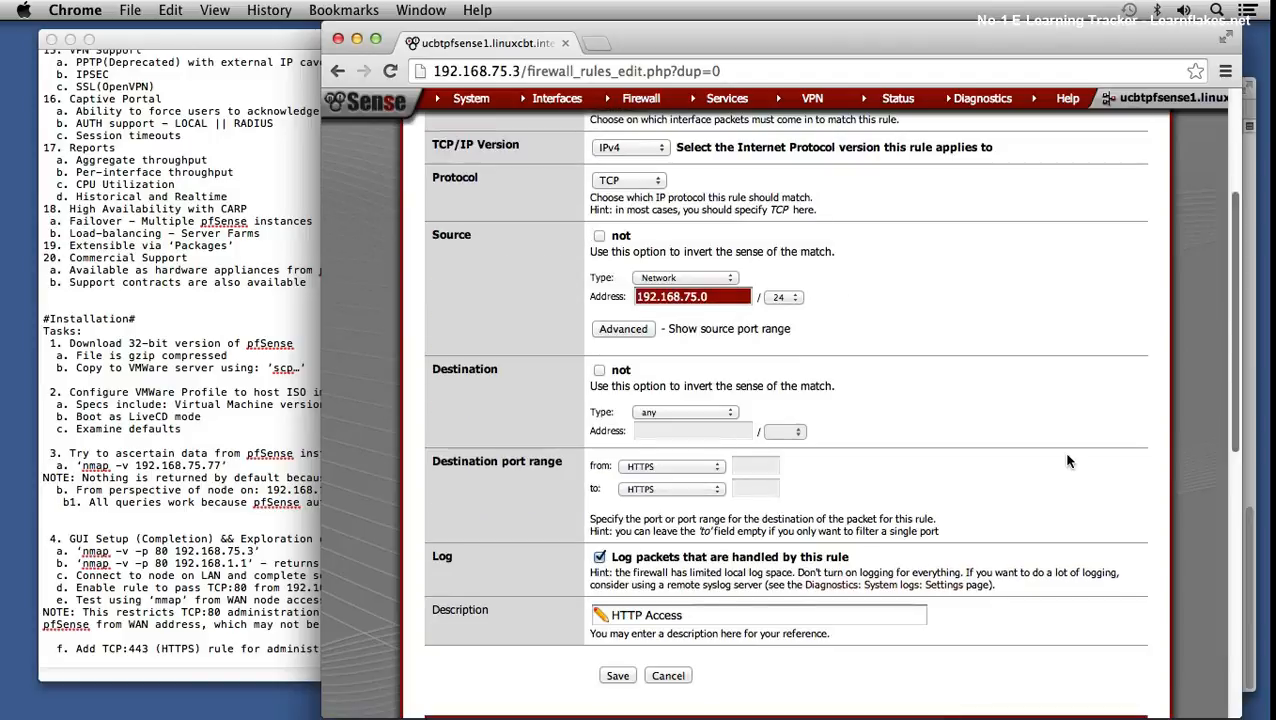
left_click_drag(1234, 425, 1241, 471)
left_click(645, 455)
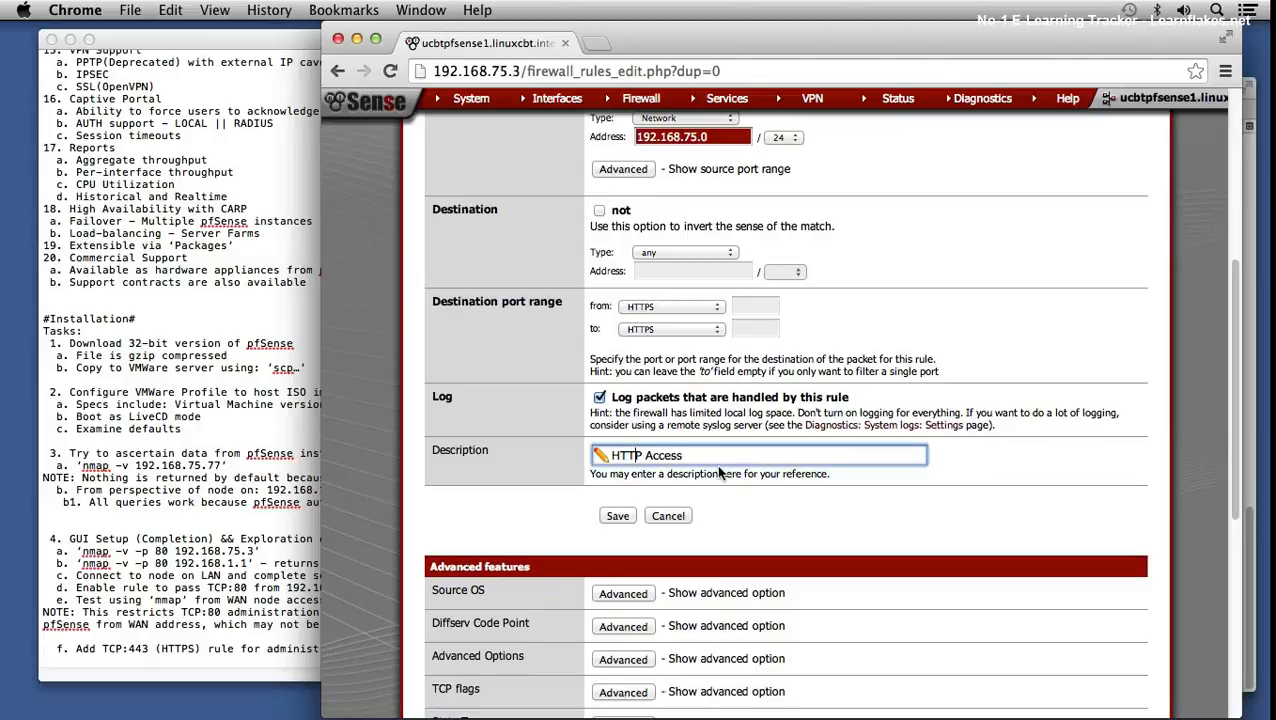
type("S")
left_click(616, 516)
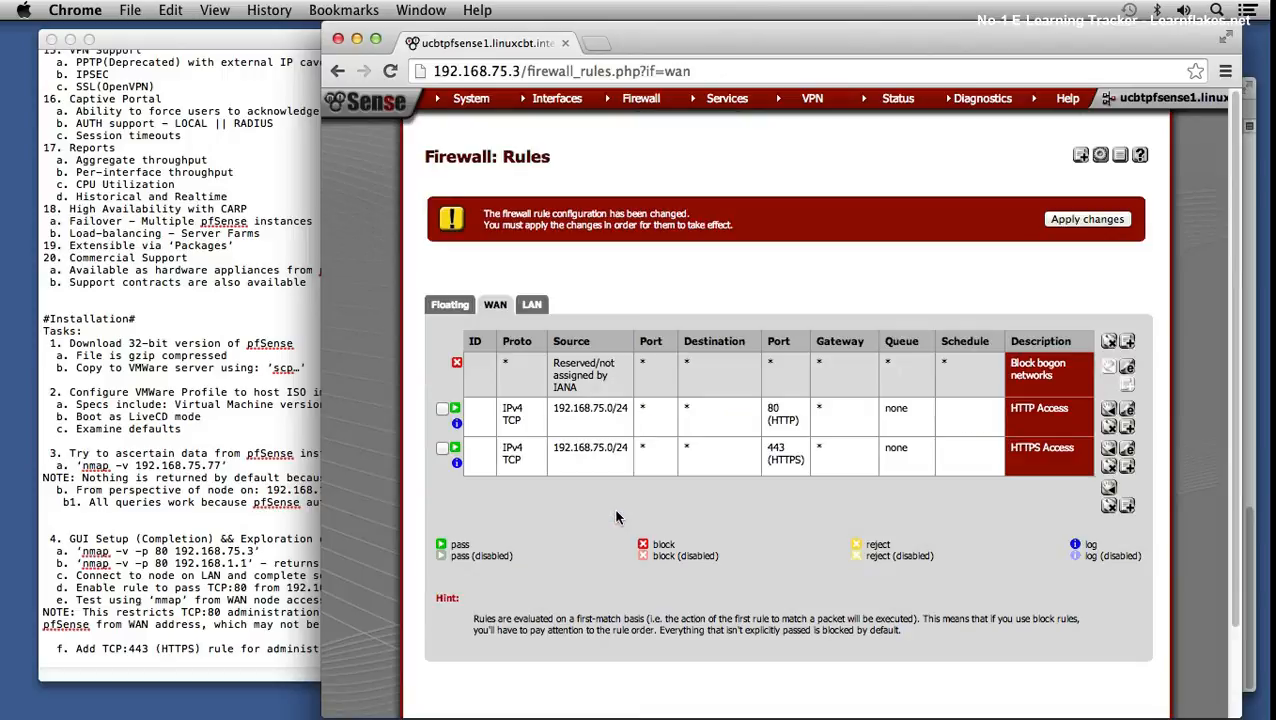
left_click(1078, 222)
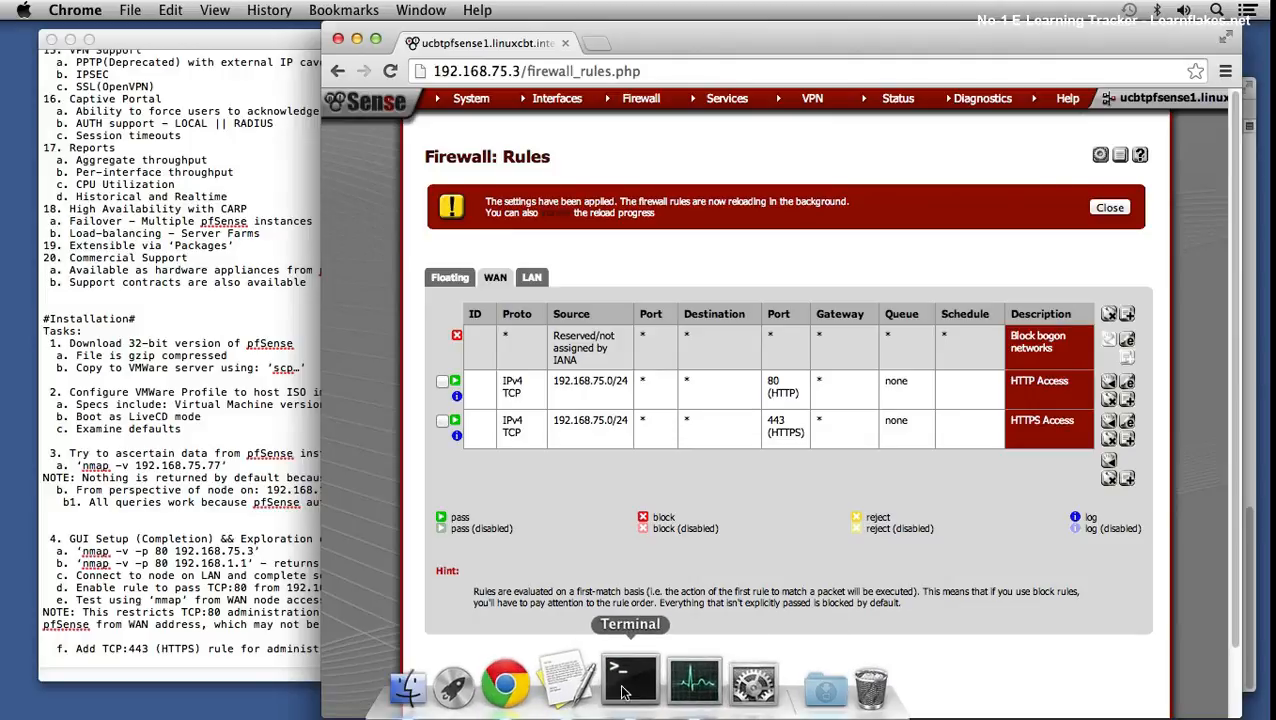
- Rescan 192.168.75.3 with nmap on ports 80,443, showing 80 open and 443 filtered
left_click(713, 680)
key("Up")
key("Return")
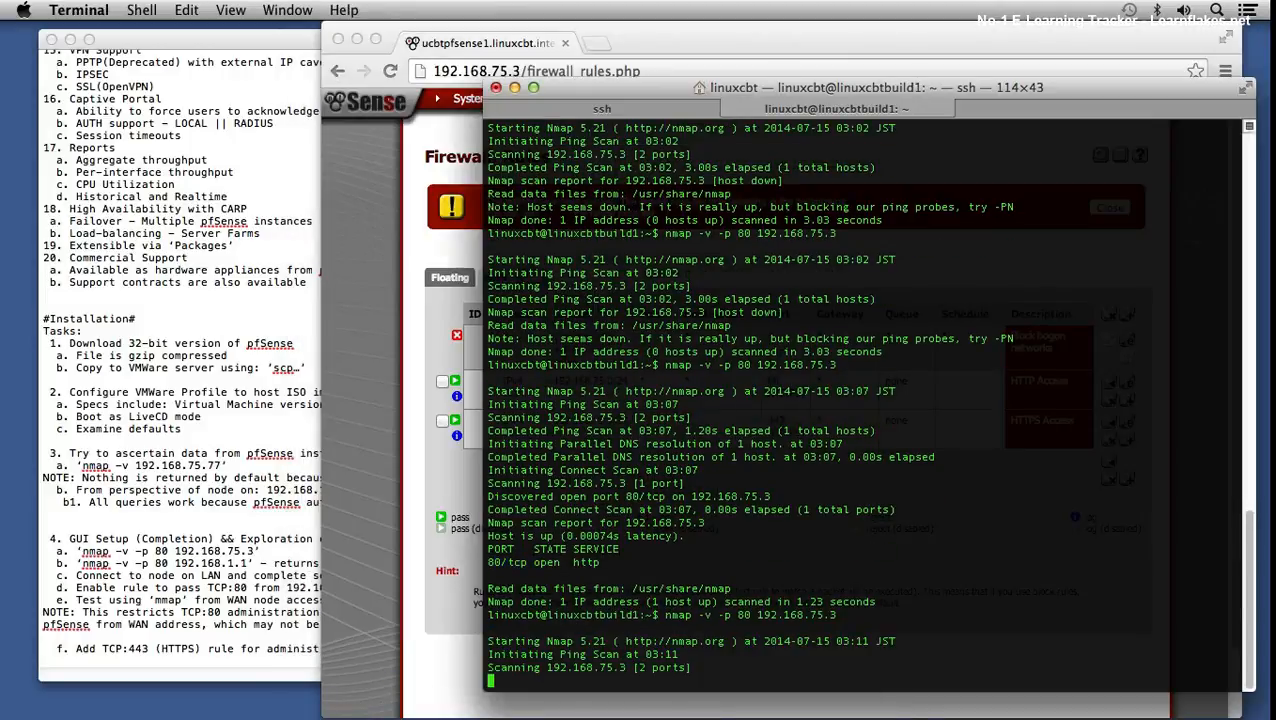
key("ctrl+c")
key("Up")
key("Left")
key("Left")
key("Left")
key("Left")
key("Left")
key("Left")
key("Left")
key("Left")
key("Left")
key("Left")
key("Left")
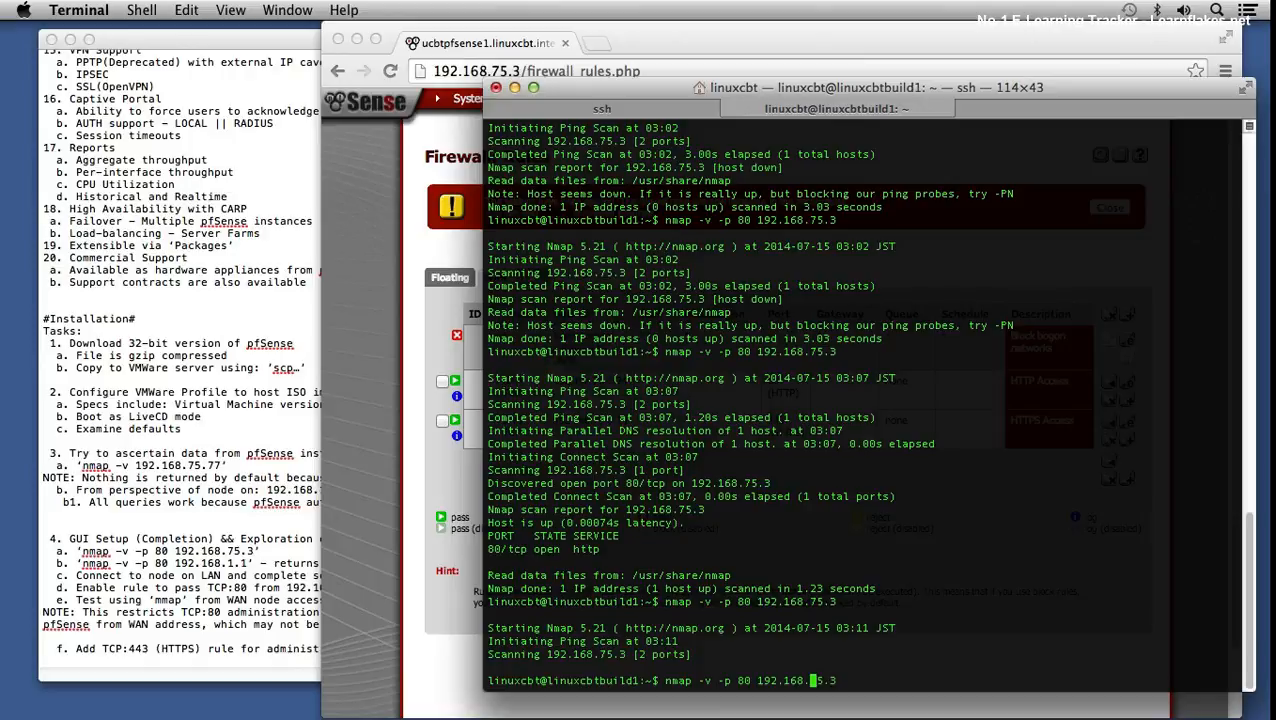
key("Left")
key("Left")
type(",443")
key("Return")
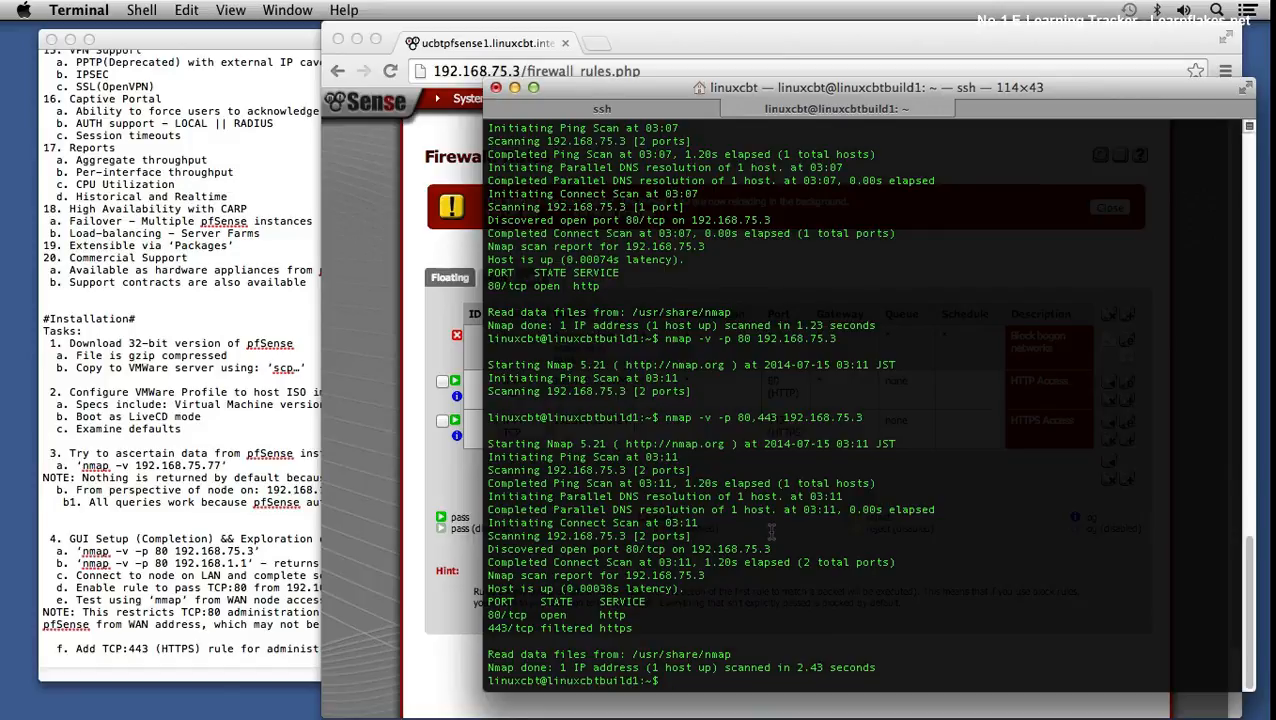
- Print the routing table with netstat -rn and highlight the default gateway 192.168.75.1
type("netstat -rn")
key("Return")
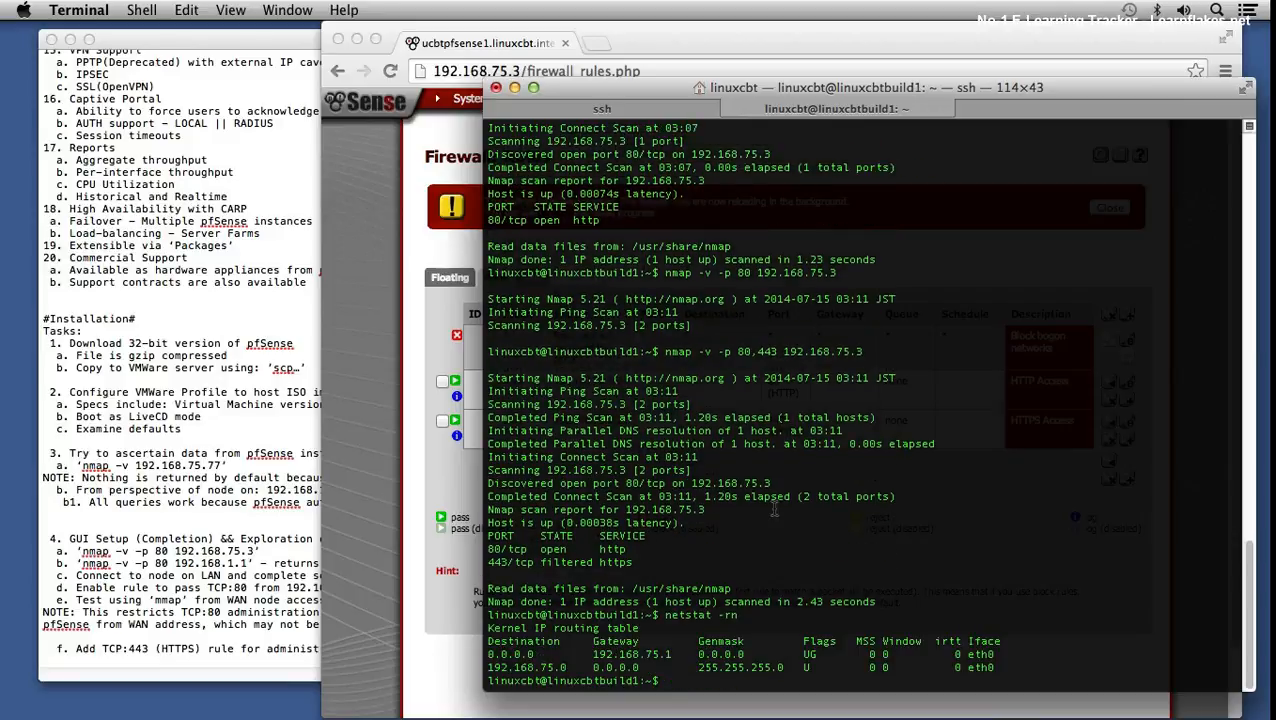
left_click_drag(487, 654, 550, 654)
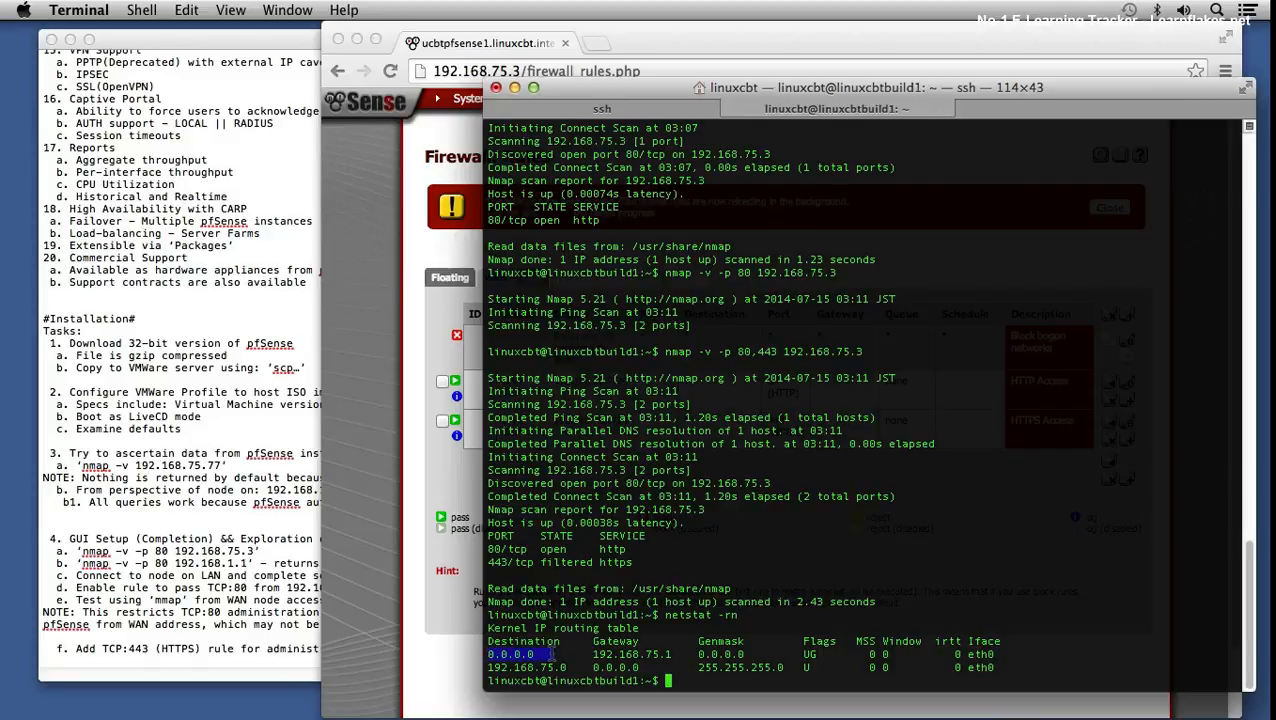
left_click(578, 659)
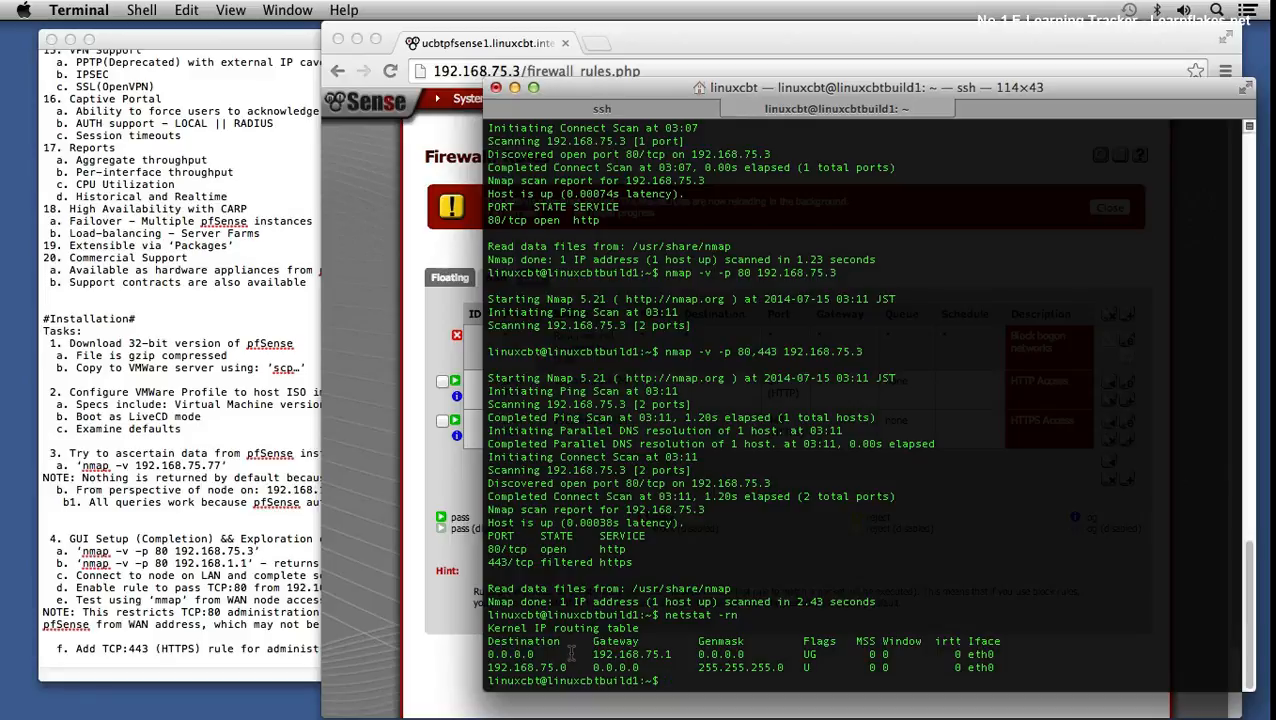
left_click_drag(500, 667, 540, 668)
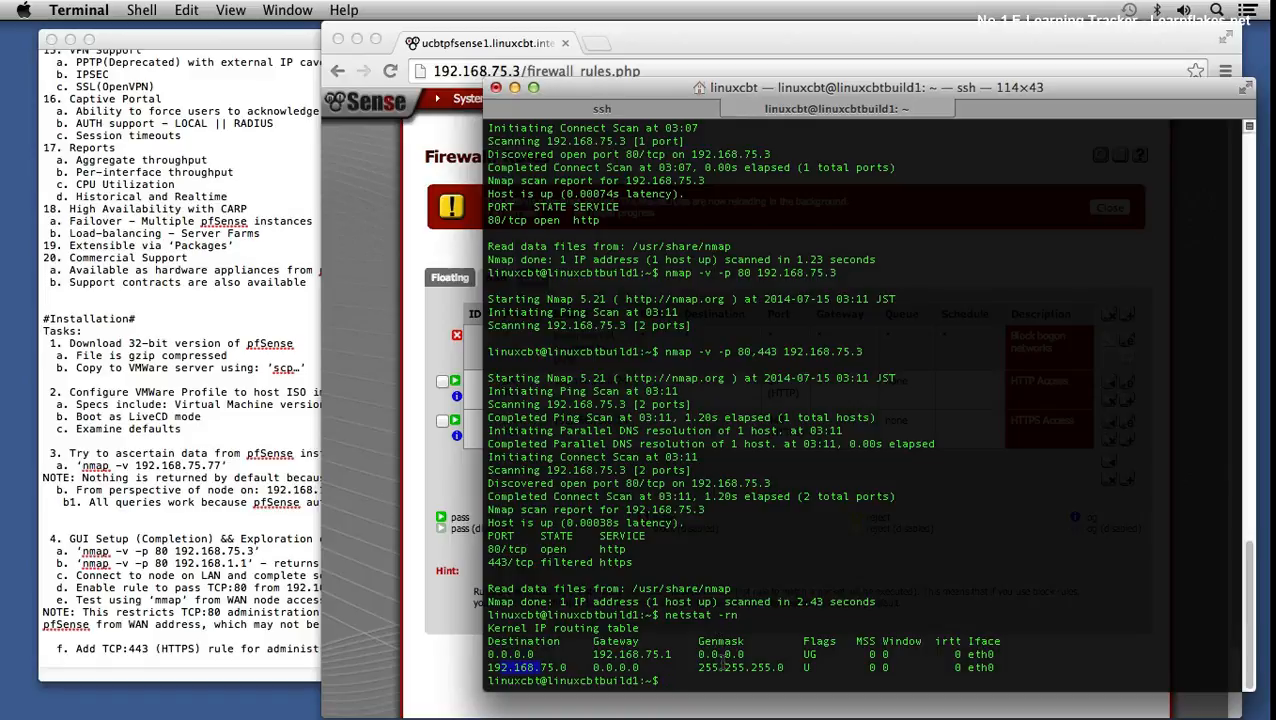
left_click_drag(628, 654, 674, 655)
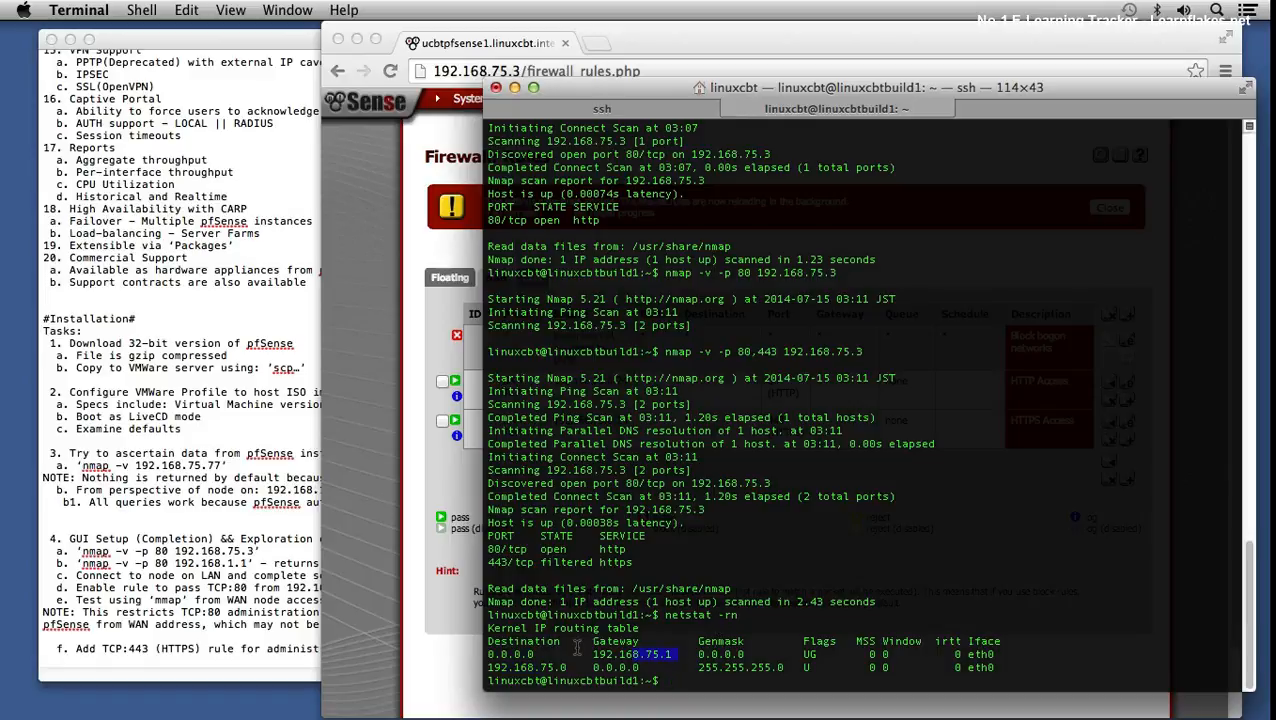
- Add task 5: 'Ensure WAN nodes have route to: 192.168.1.0/24 subnet (via pfSense instance)'
left_click(255, 648)
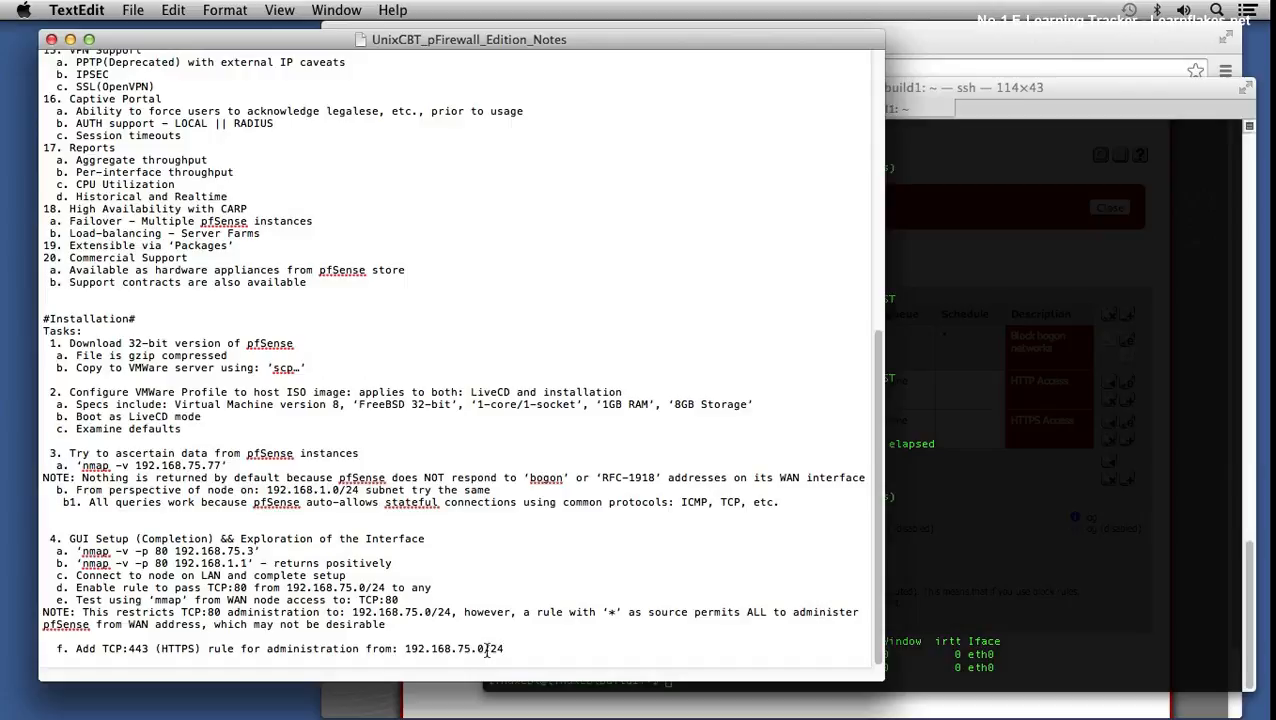
key("Return")
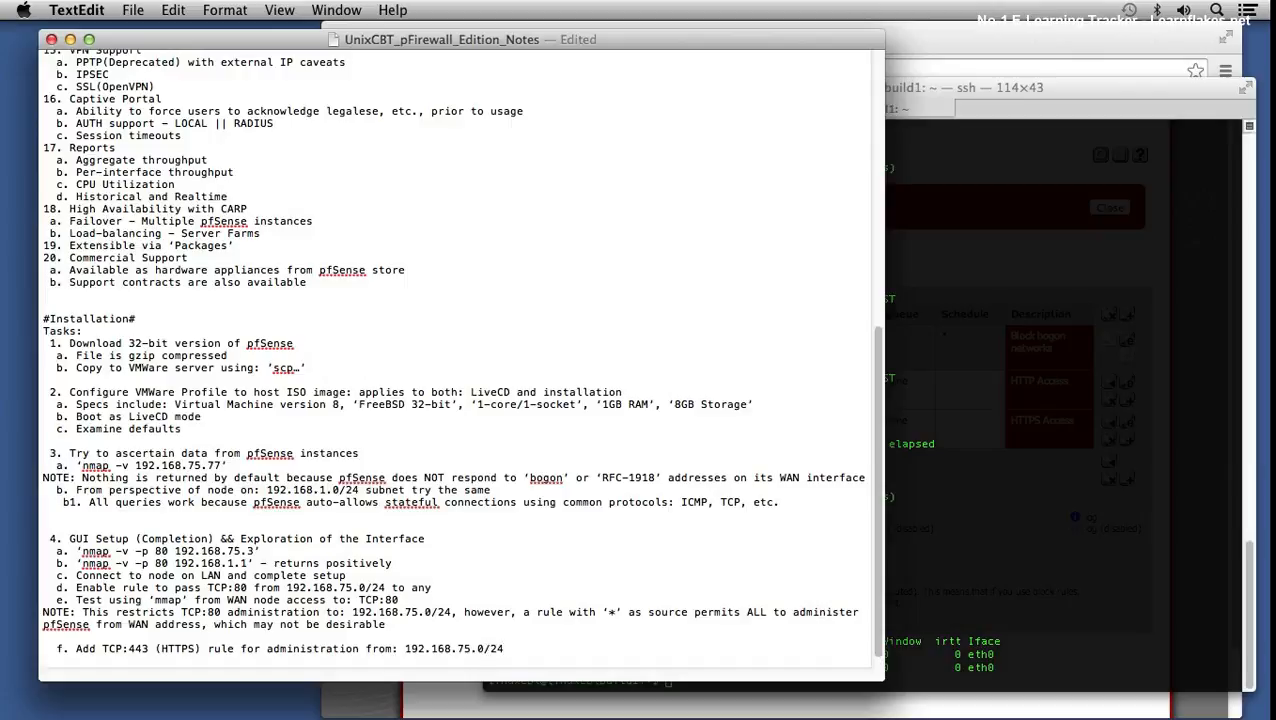
key("Return")
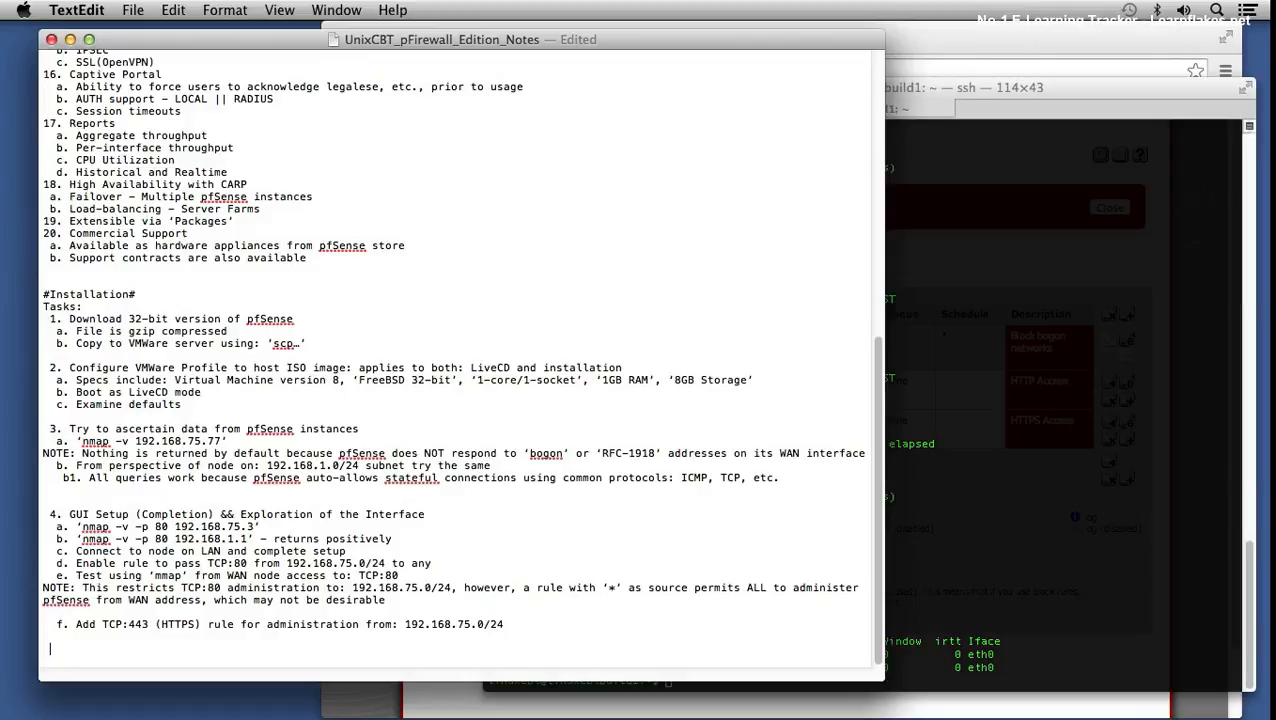
type("5. Ensure WAN nodes have rou")
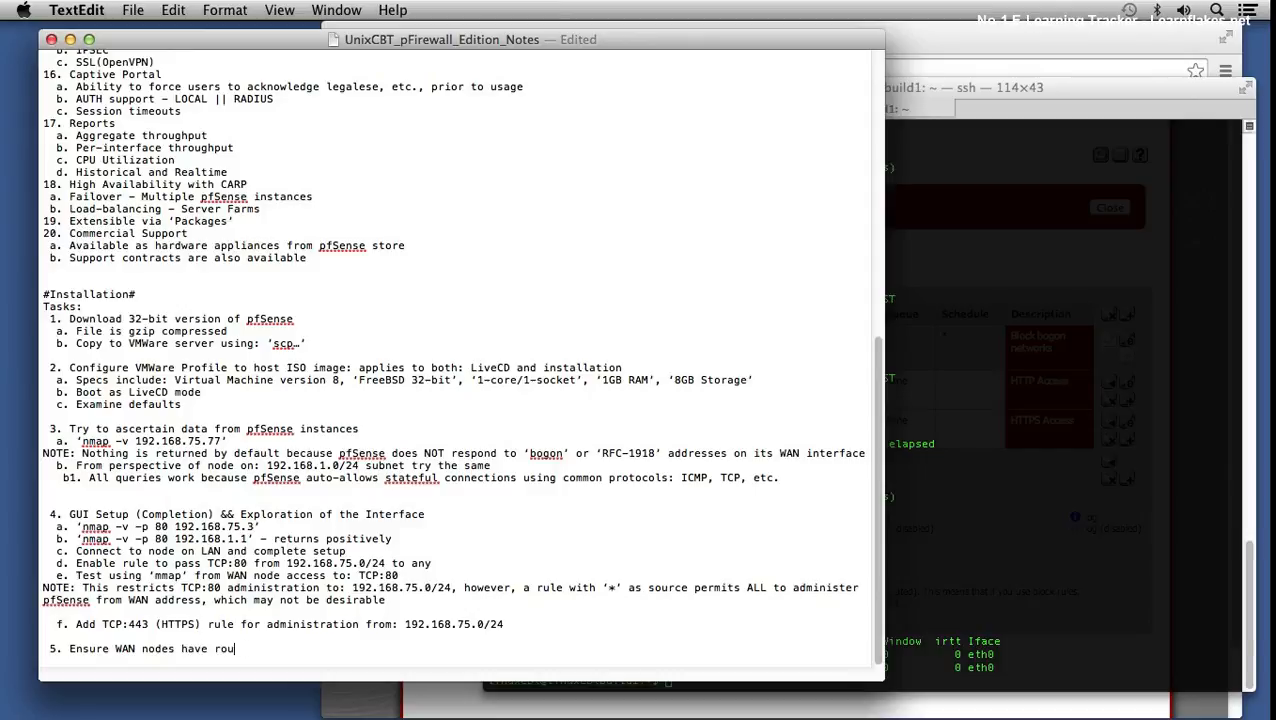
type("te to: 192.168.1.0/24 ")
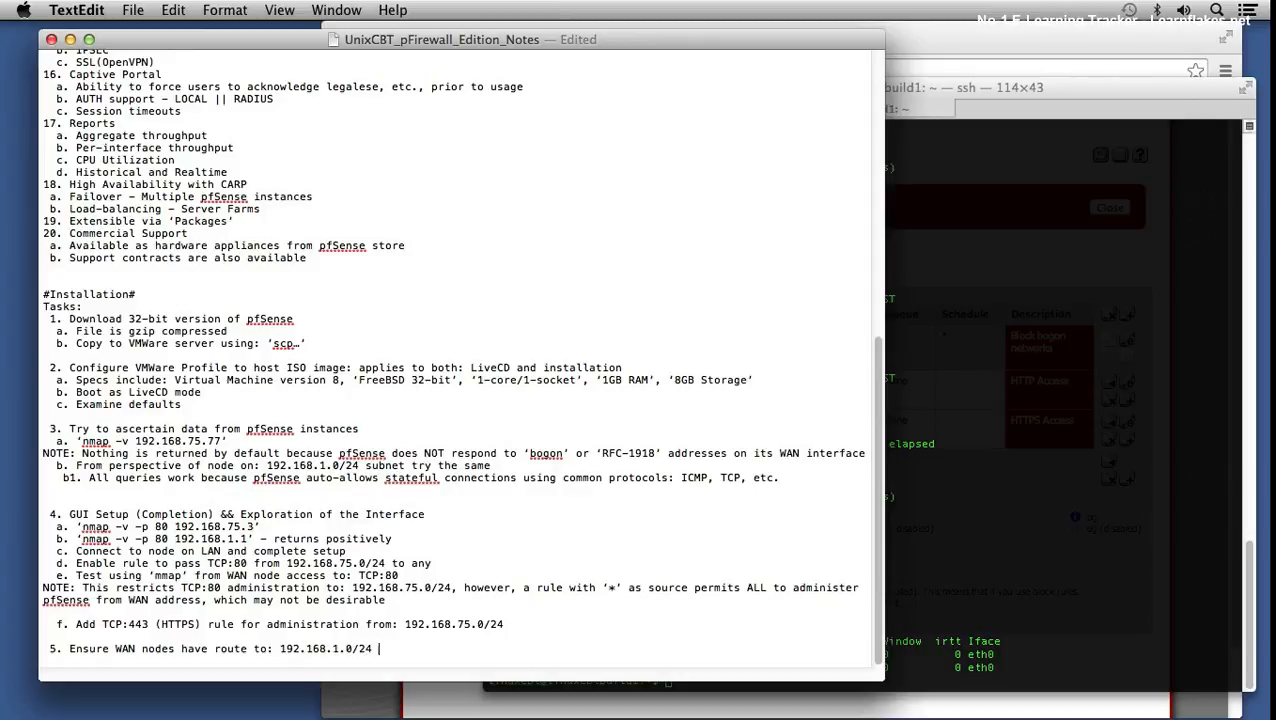
type("subnet (via pfSense instance)")
key("Return")
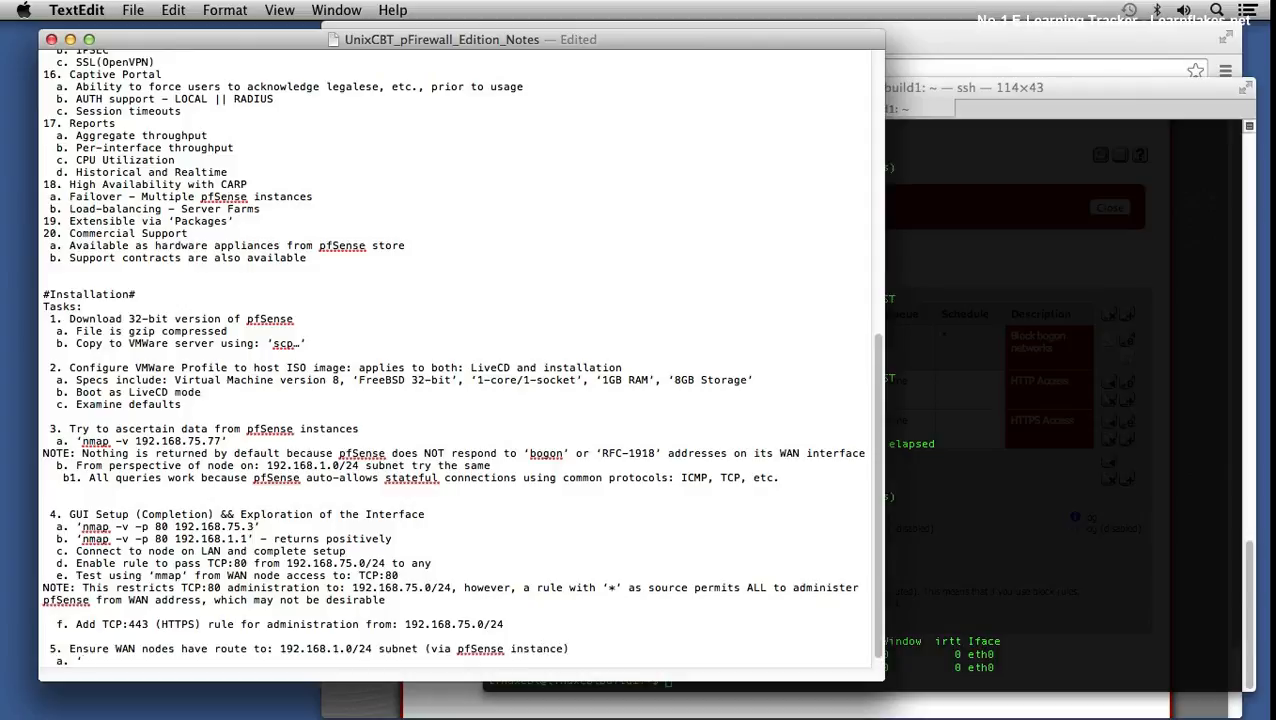
- Add sub-item a. 'route add -net 192.168.1.0 netmask 255.255.255.0 gateway 192.168.75.3' and copy it
type("a. 'route add -net 192.168.1.")
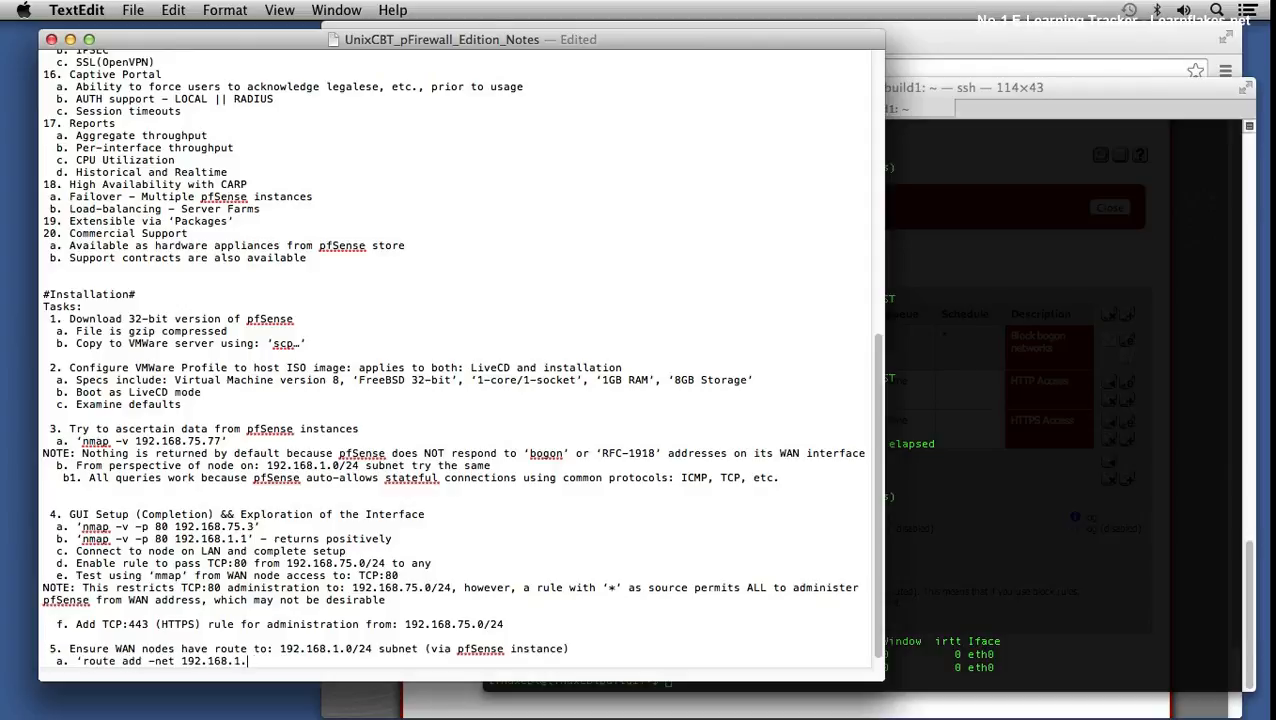
type("0 netmask")
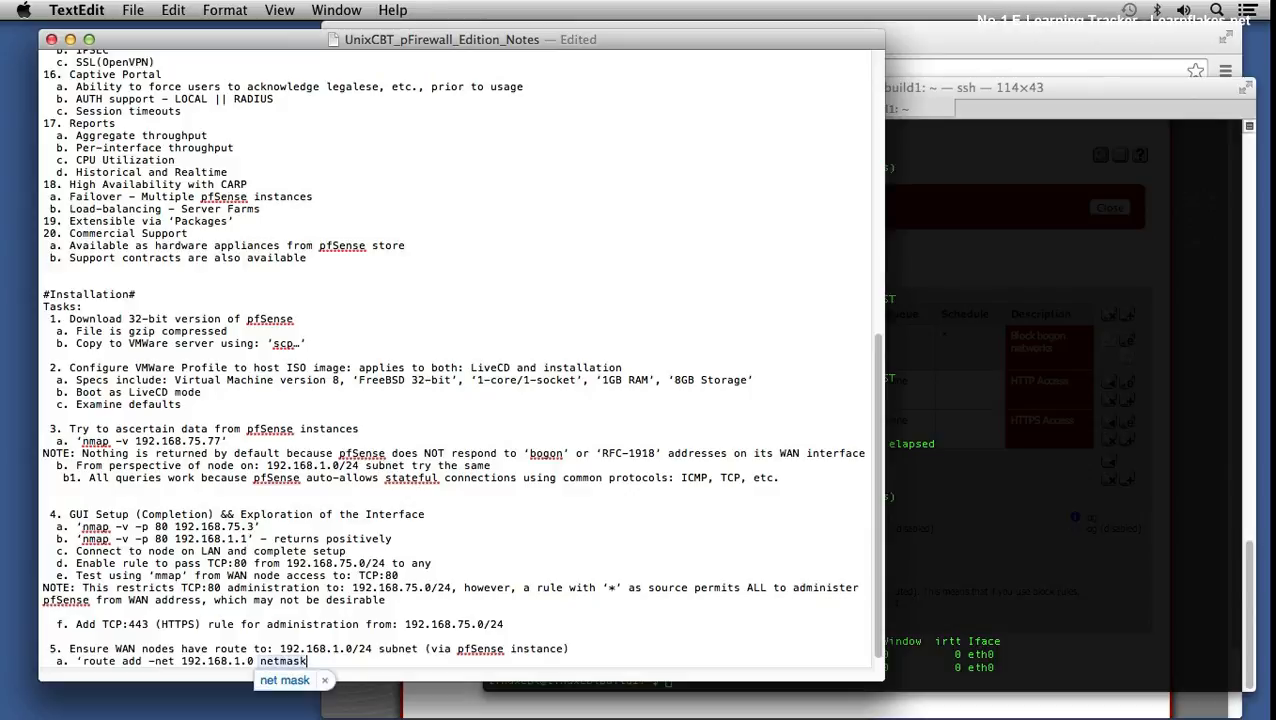
key("BackSpace")
key("BackSpace")
key("BackSpace")
key("BackSpace")
key("BackSpace")
key("BackSpace")
type("mask 255.255.255.0")
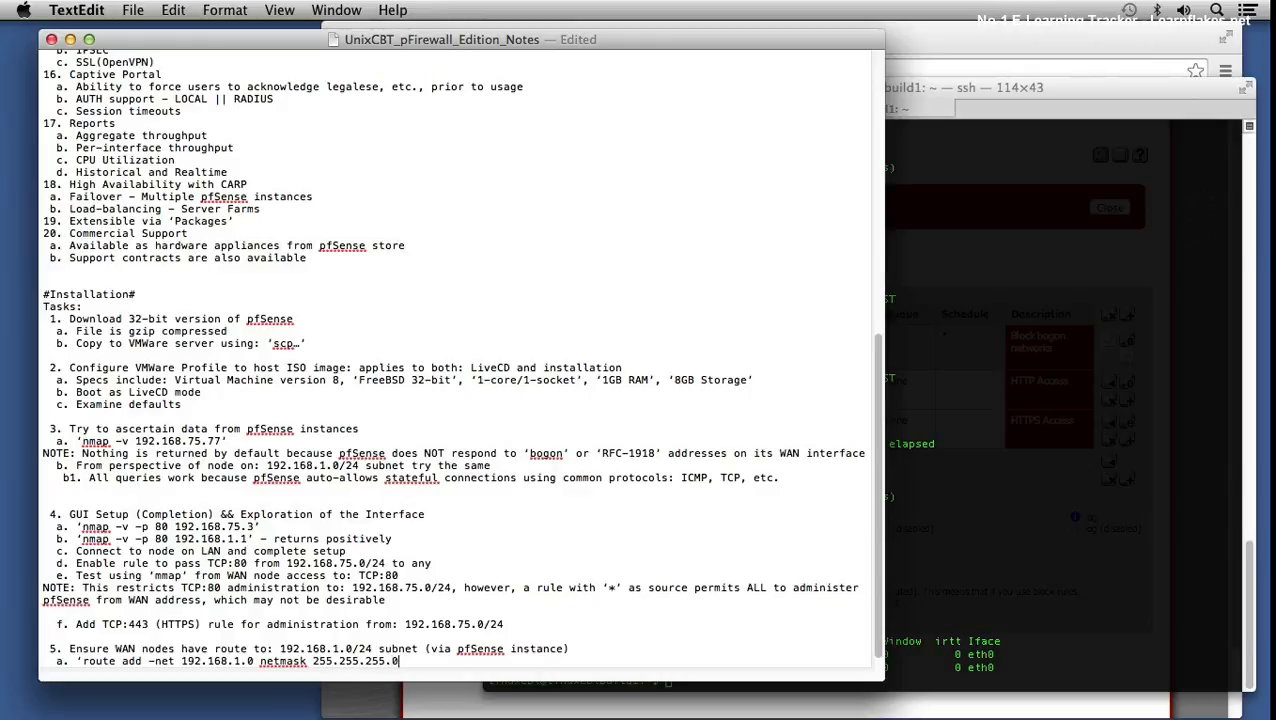
type(" gateway 192.168.75.3’")
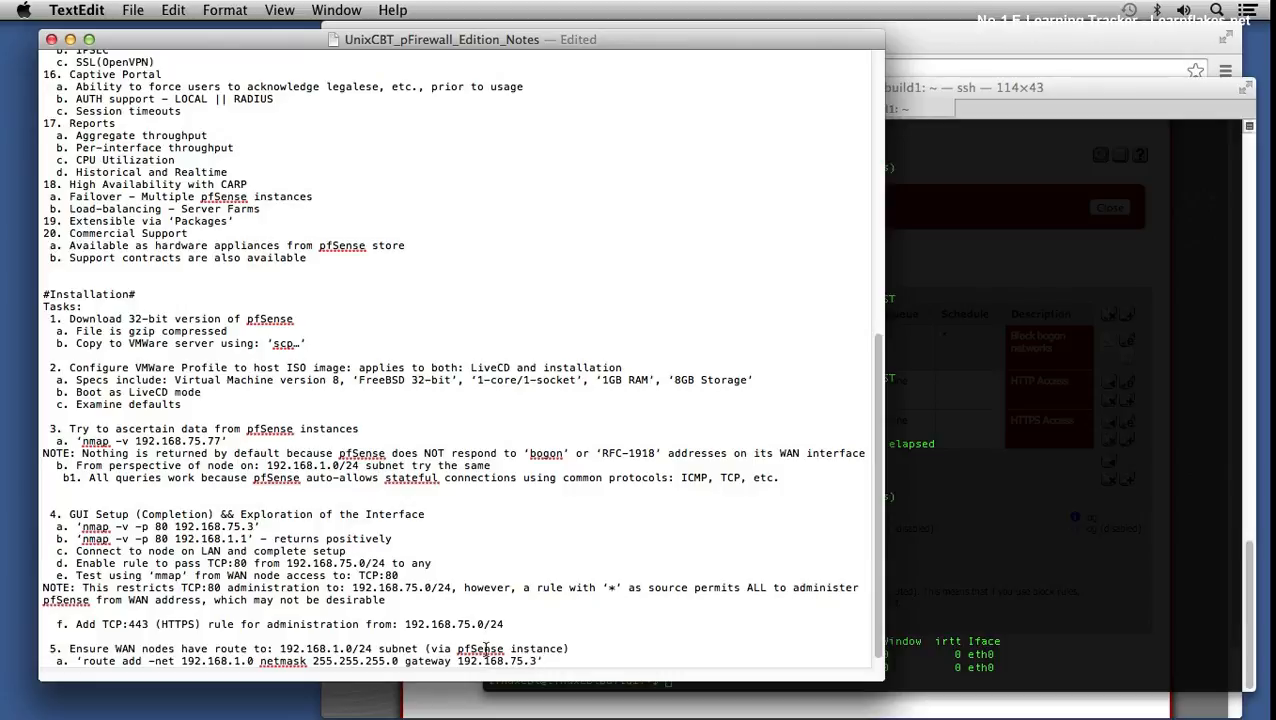
left_click(82, 661, "shift")
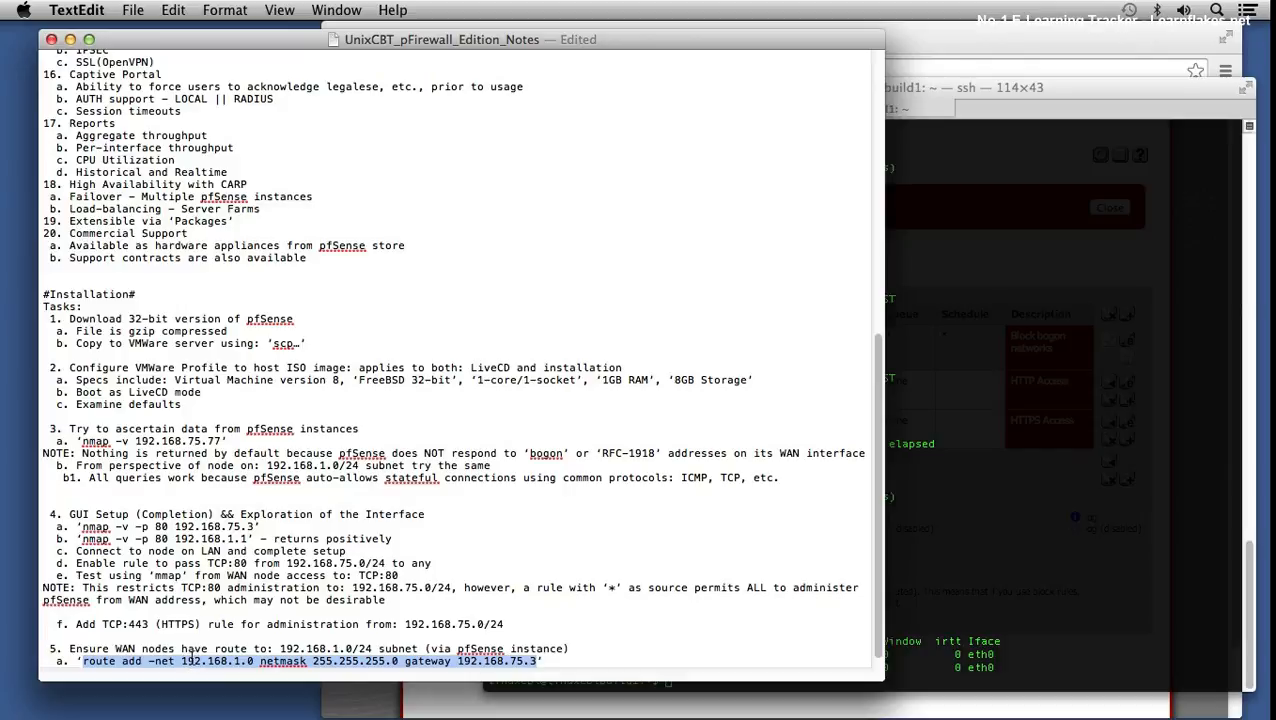
key("super+c")
- As root, add the 192.168.1.0 route via 192.168.75.3 and confirm it with netstat -rn
left_click(928, 445)
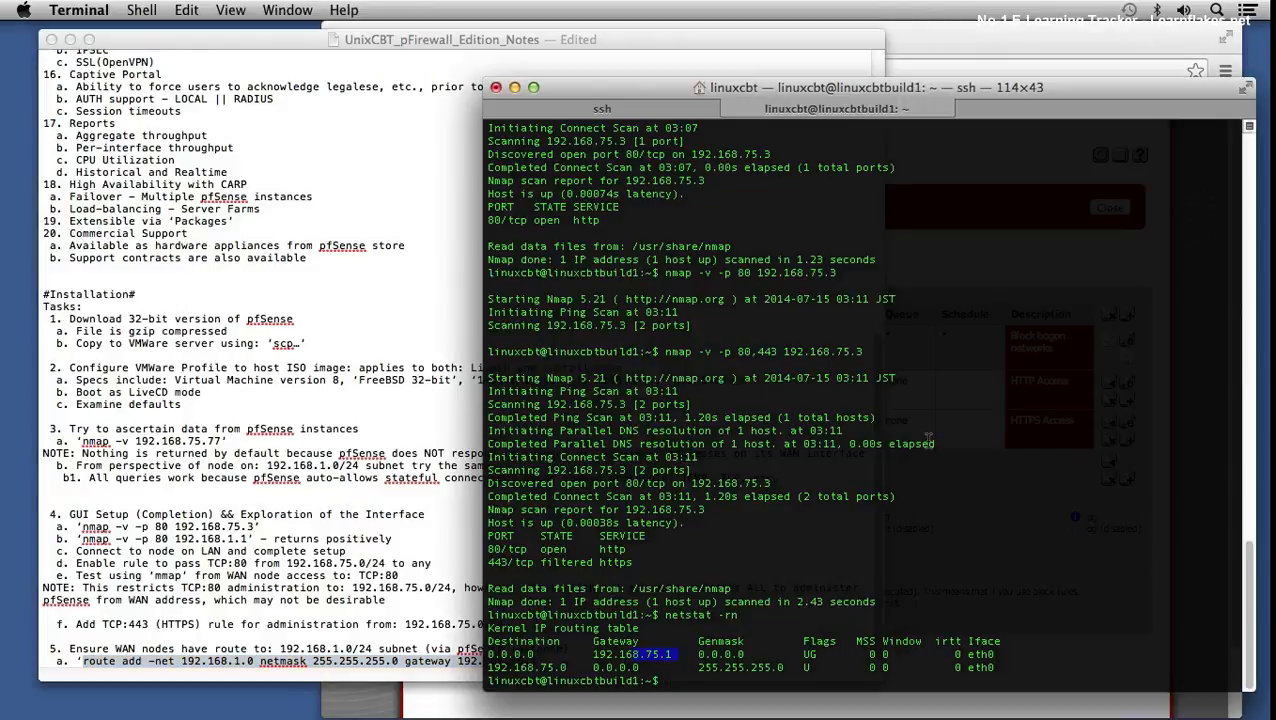
type("su")
key("Return")
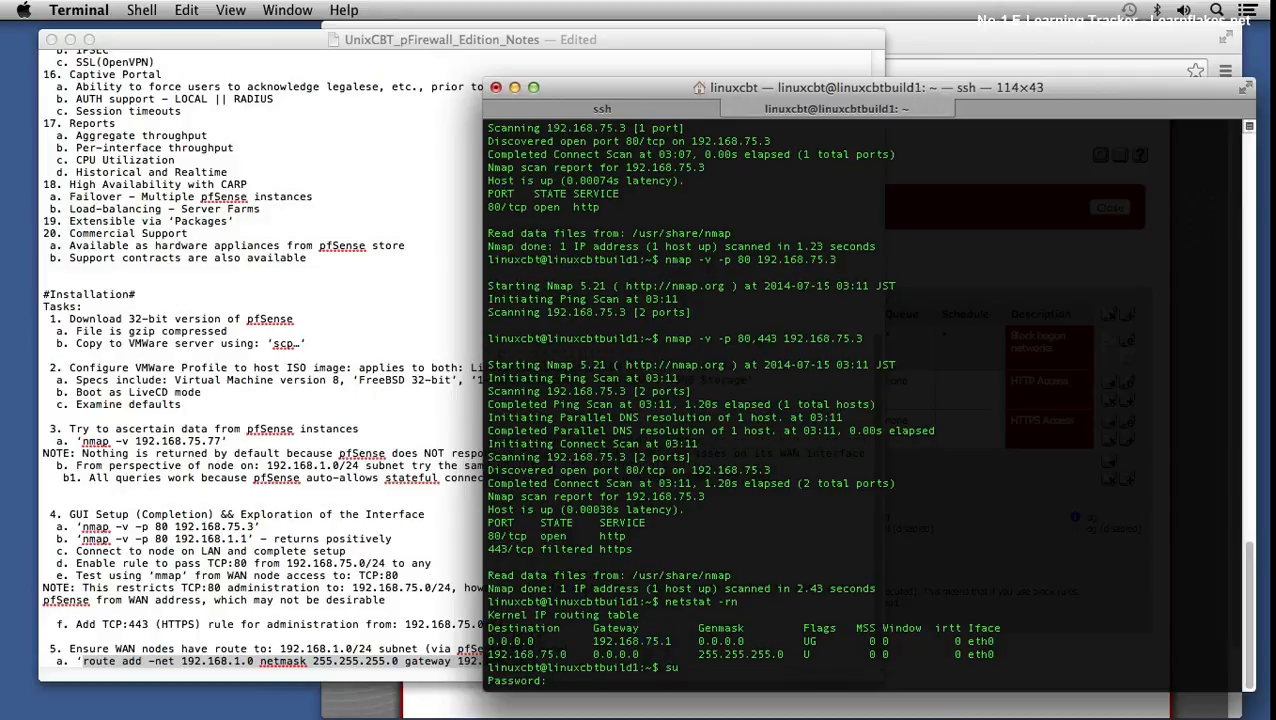
key("Return")
key("super+v")
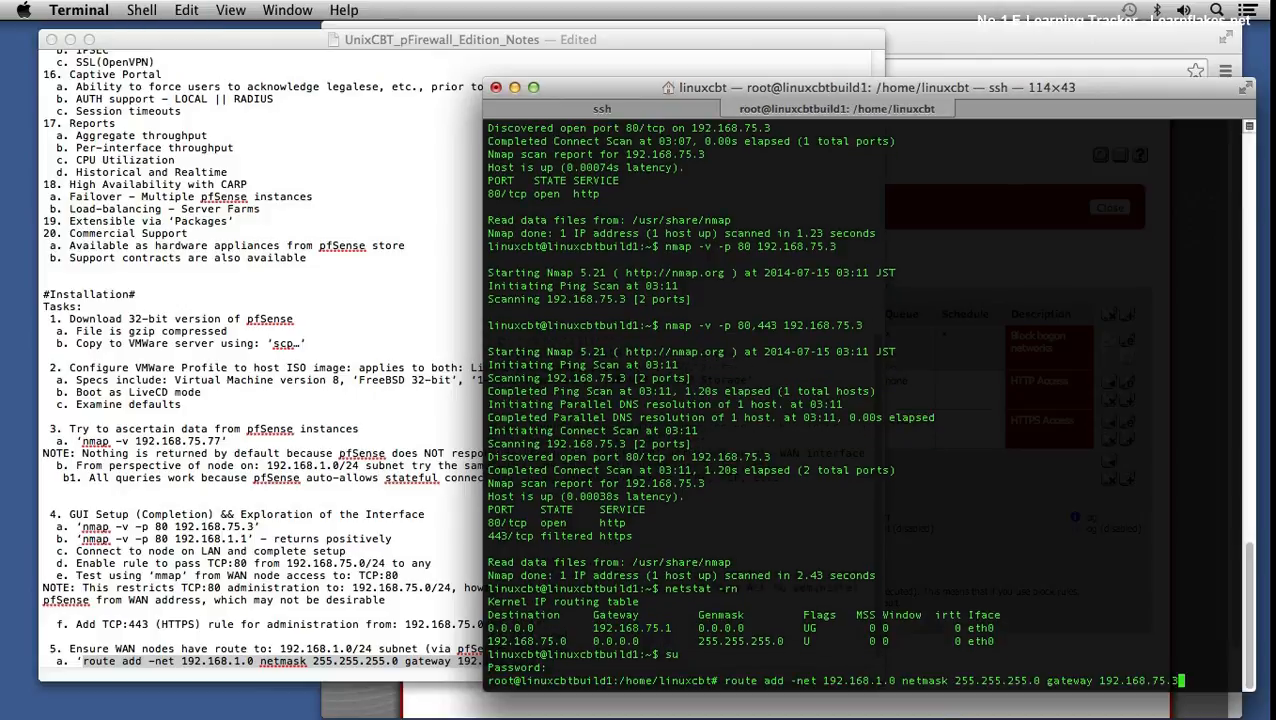
key("Return")
type("netstat -rn")
key("Return")
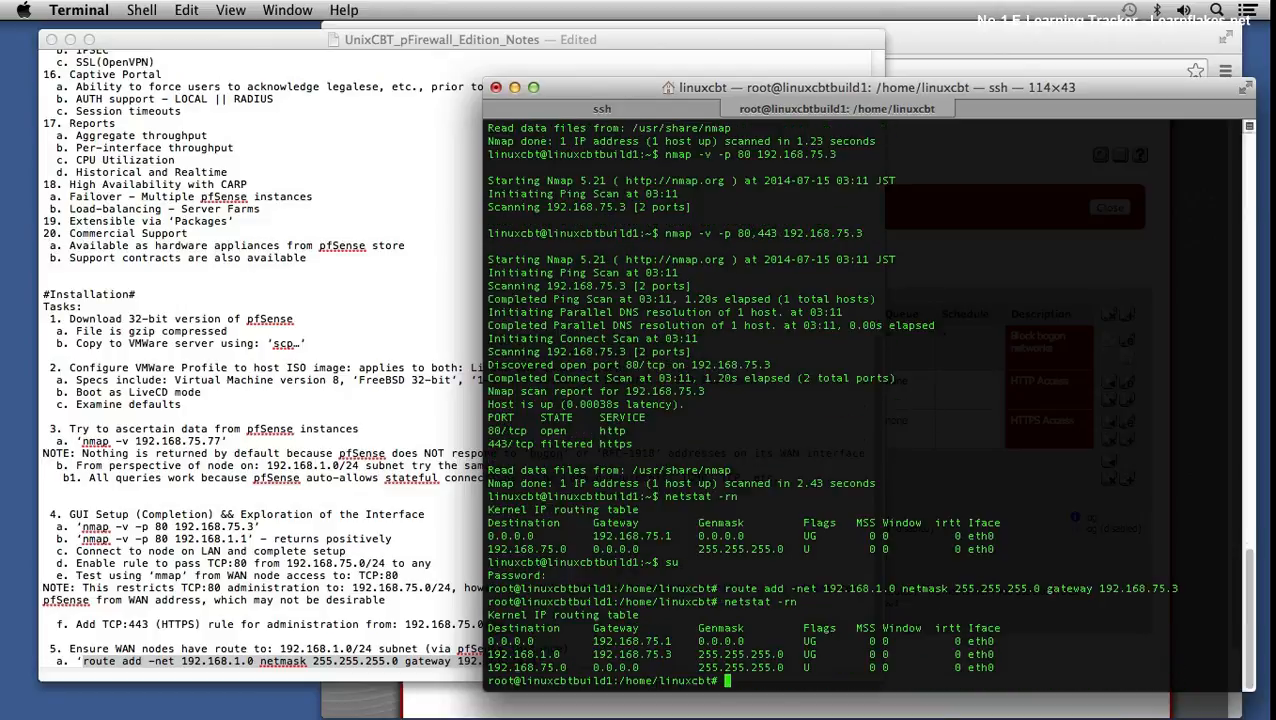
left_click_drag(514, 654, 668, 655)
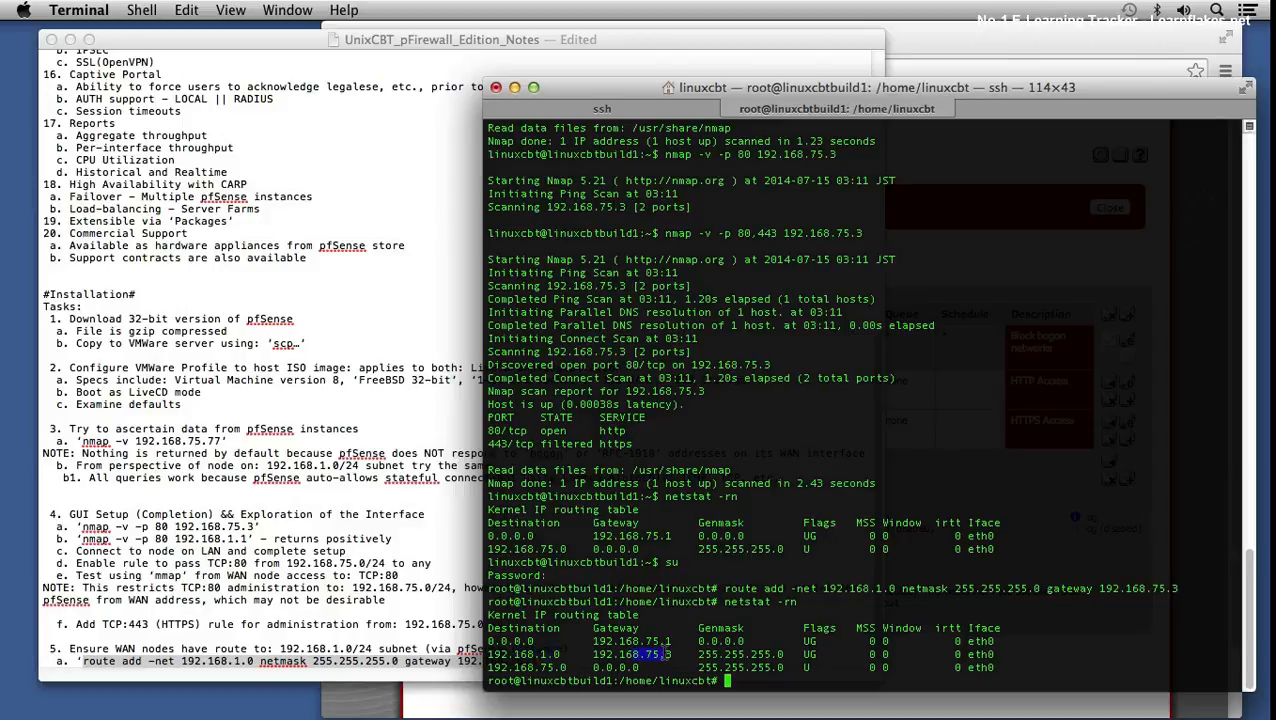
- Scan 192.168.1.1 with nmap twice, then ping 192.168.1.102 three times, getting 100% loss
type("nmap -v 192.168.1.1")
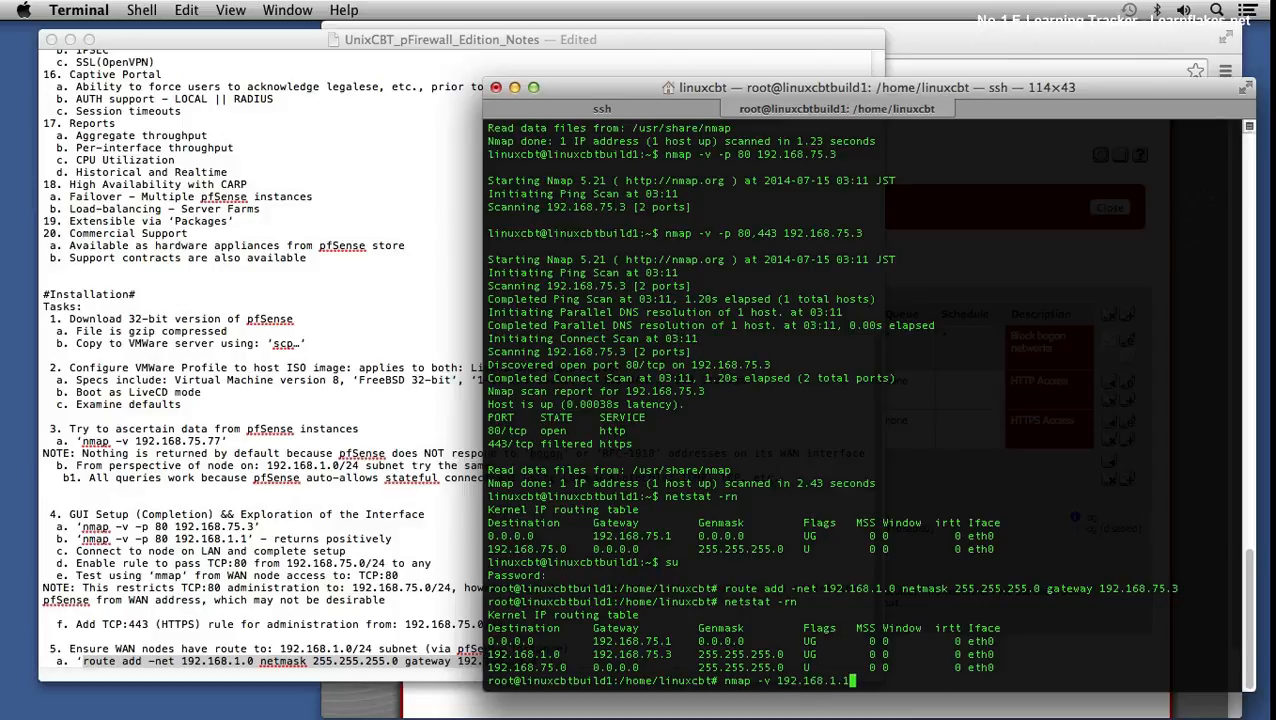
key("Return")
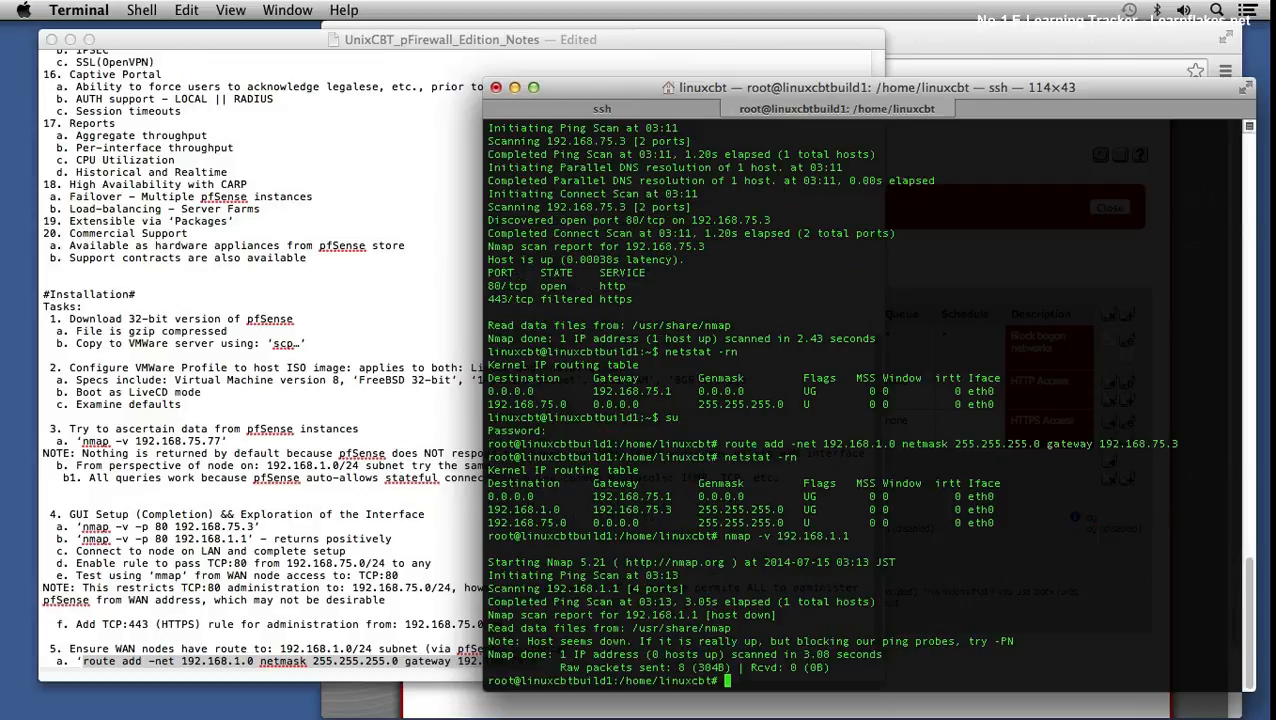
key("Up")
key("Return")
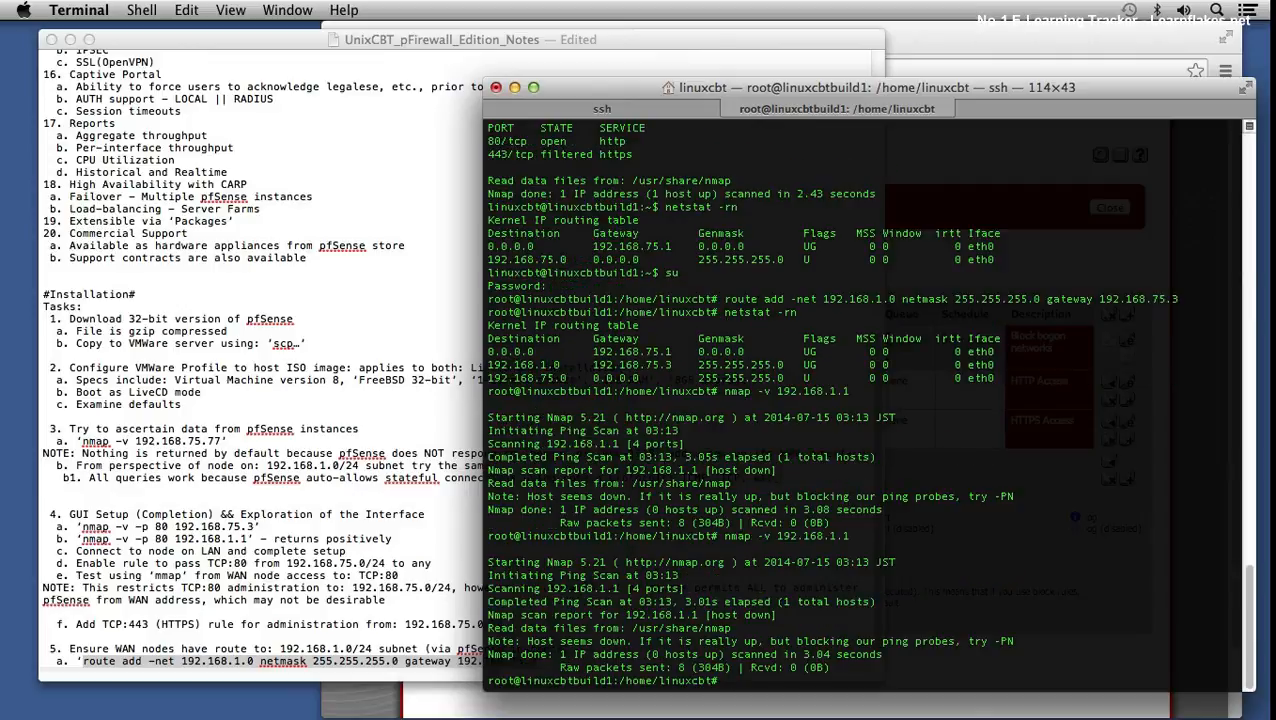
type("ping -c 3 192.168.1.102")
key("Return")
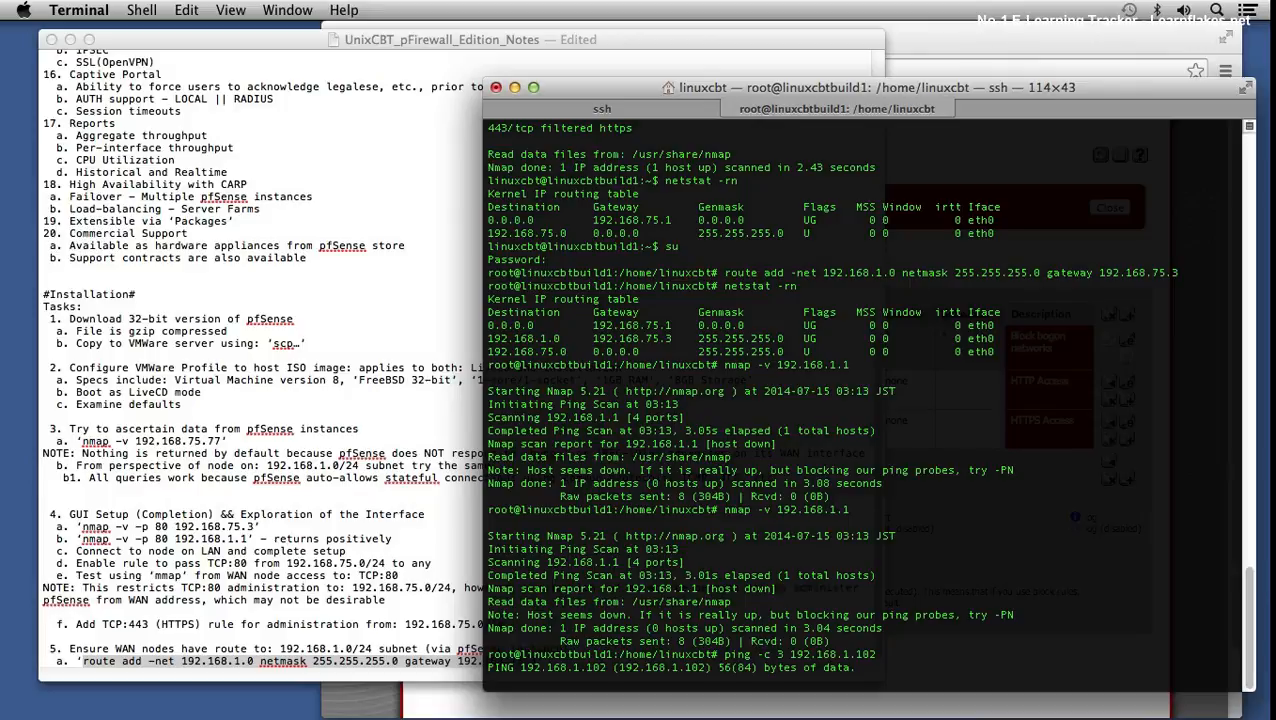
key("ctrl+c")
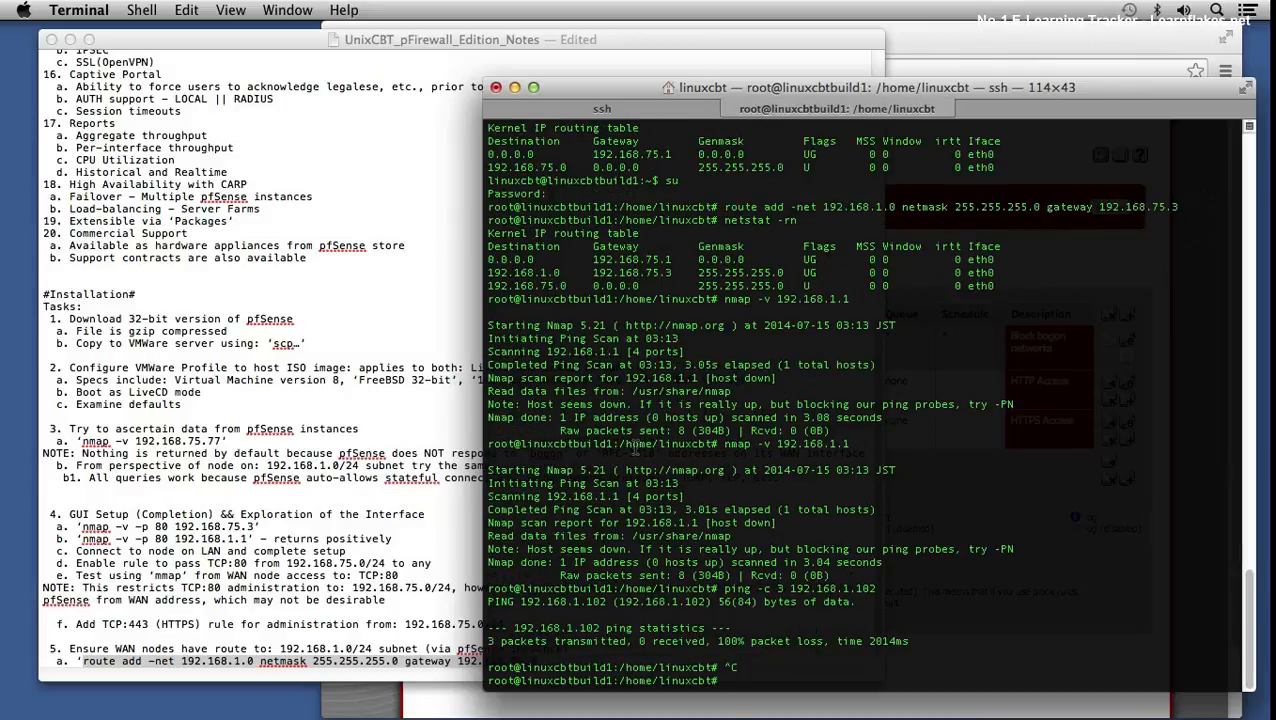
- Glance at the pfSense firewall rules page, then return to the Terminal
left_click(920, 45)
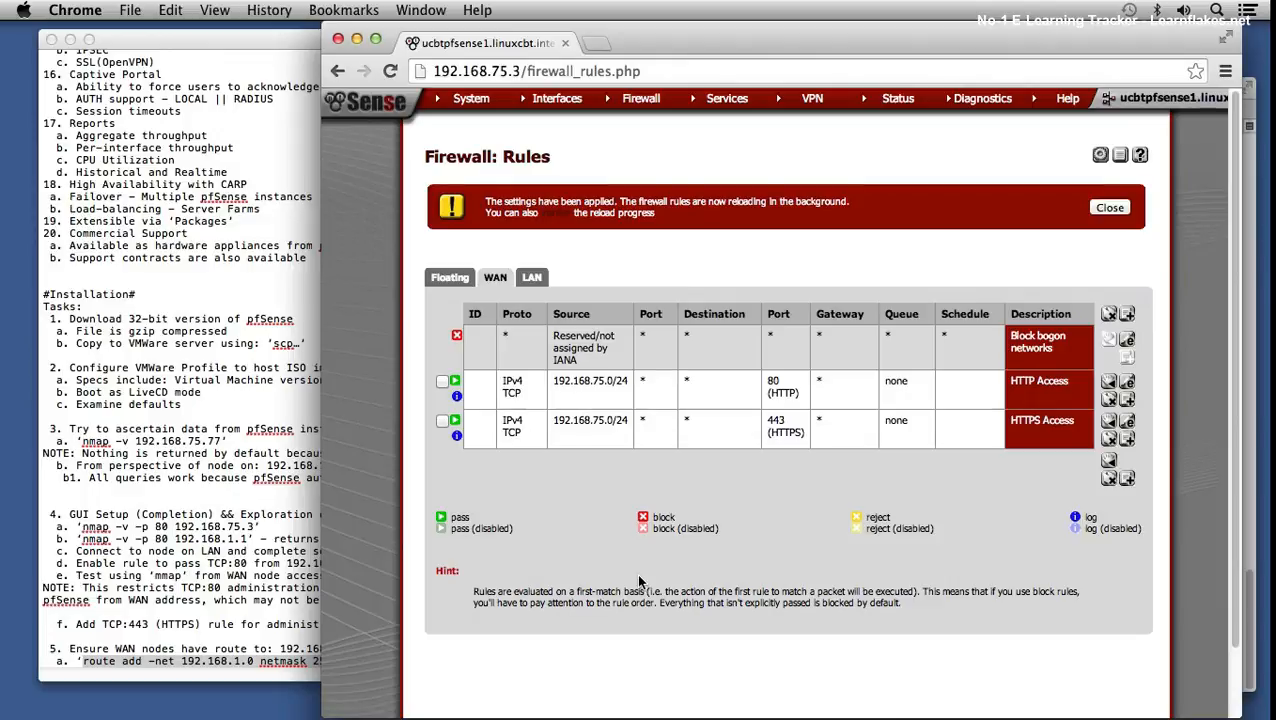
mouse_move(647, 718)
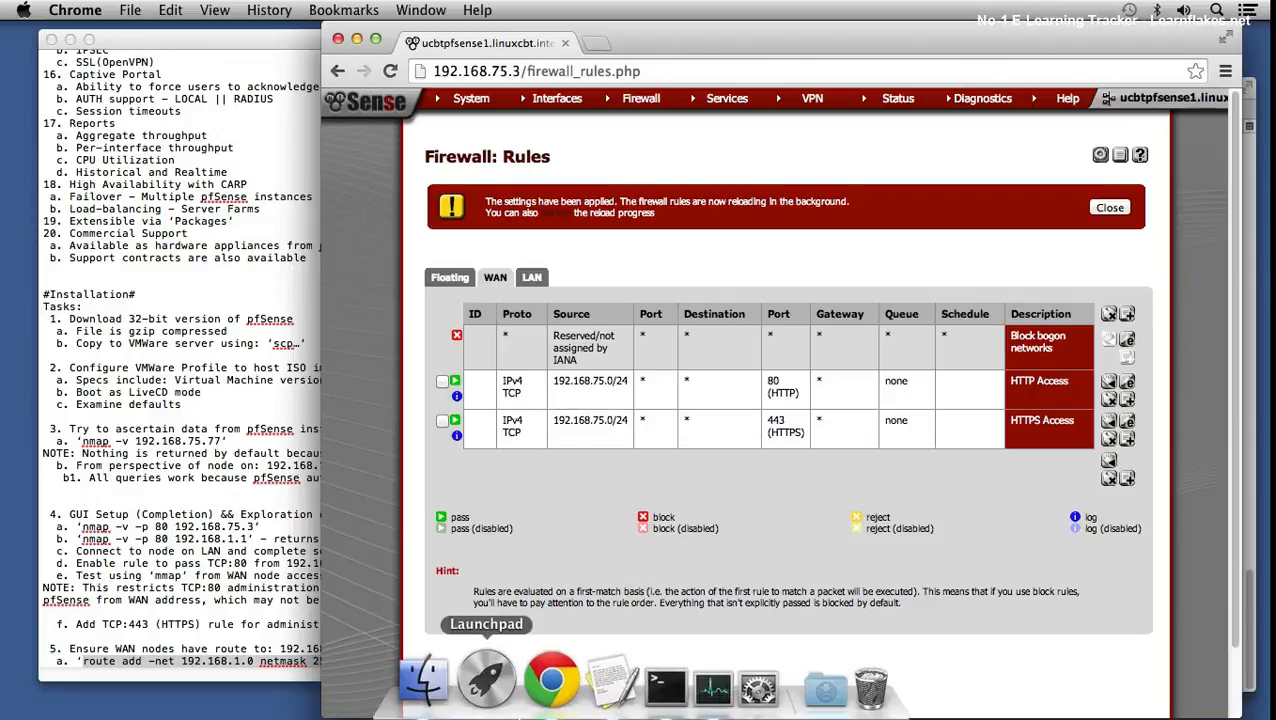
left_click(612, 680)
- Scan 192.168.1.102 with nmap, finding 80 and 443 open, then rescan 192.168.1.1
key("Up")
key("Up")
key("Left")
key("Left")
key("Left")
key("Left")
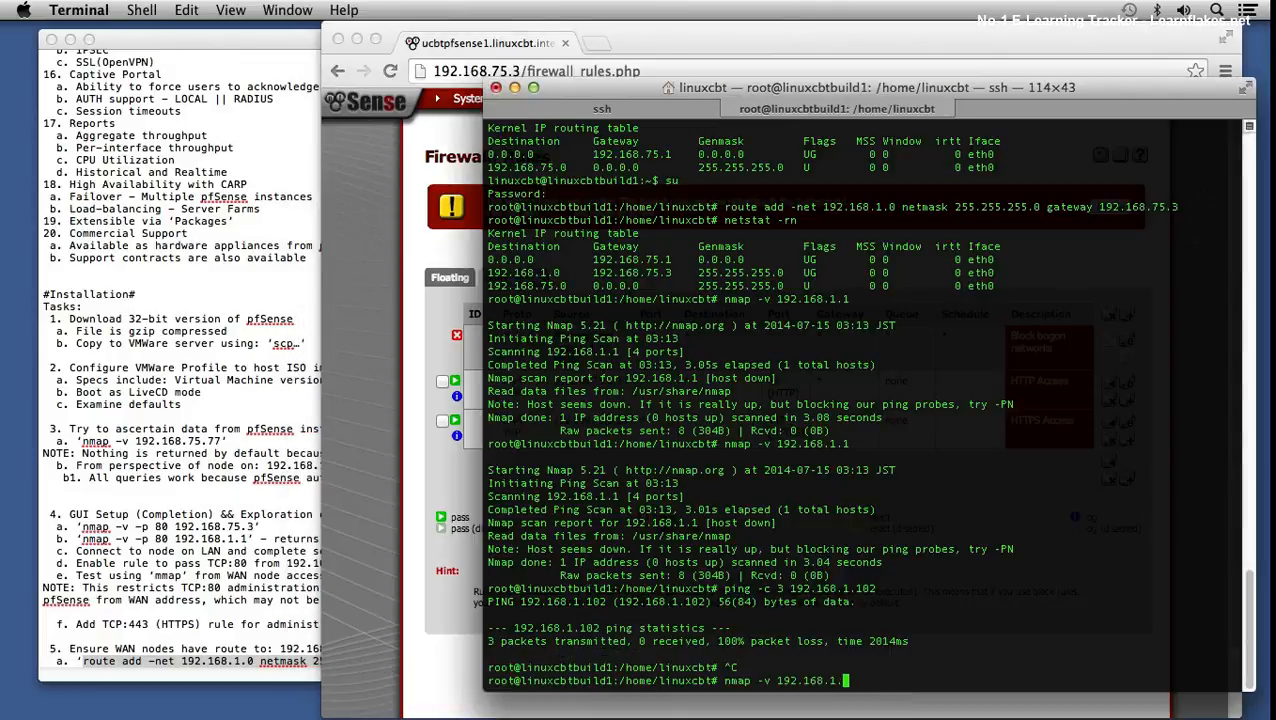
key("Right")
key("Right")
key("Right")
key("Right")
type("02")
key("Return")
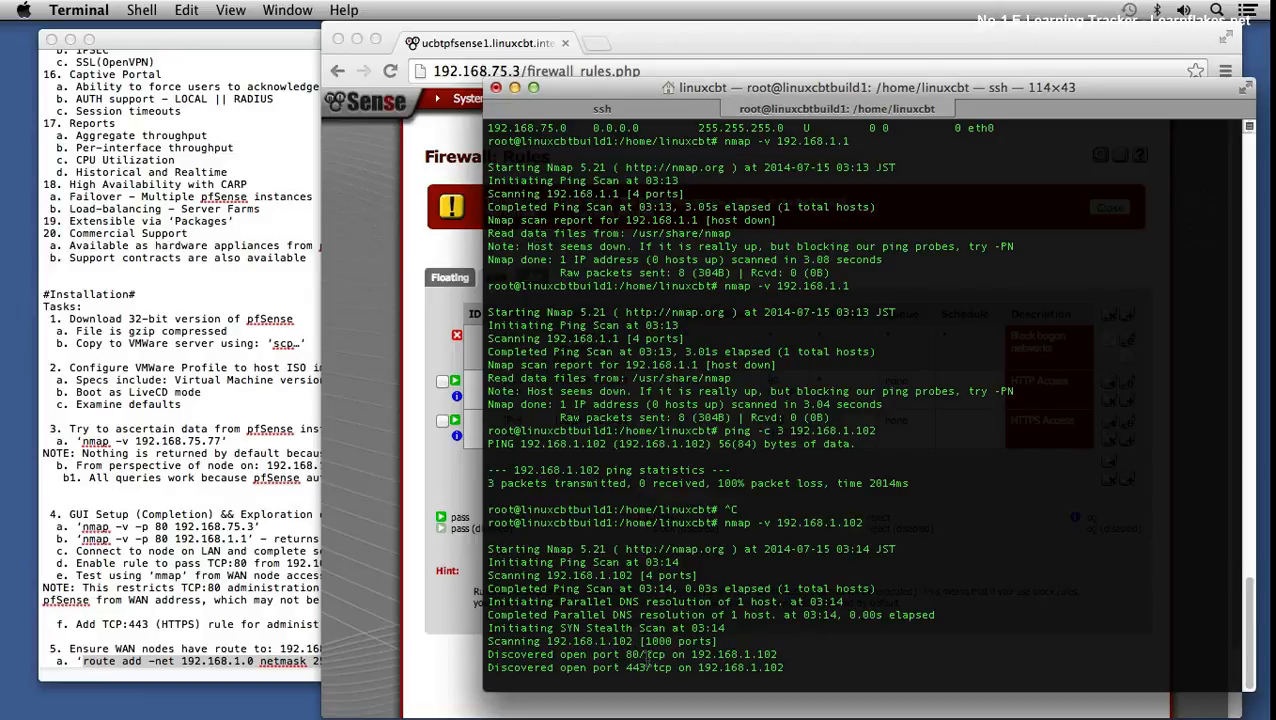
key("Up")
key("BackSpace")
key("BackSpace")
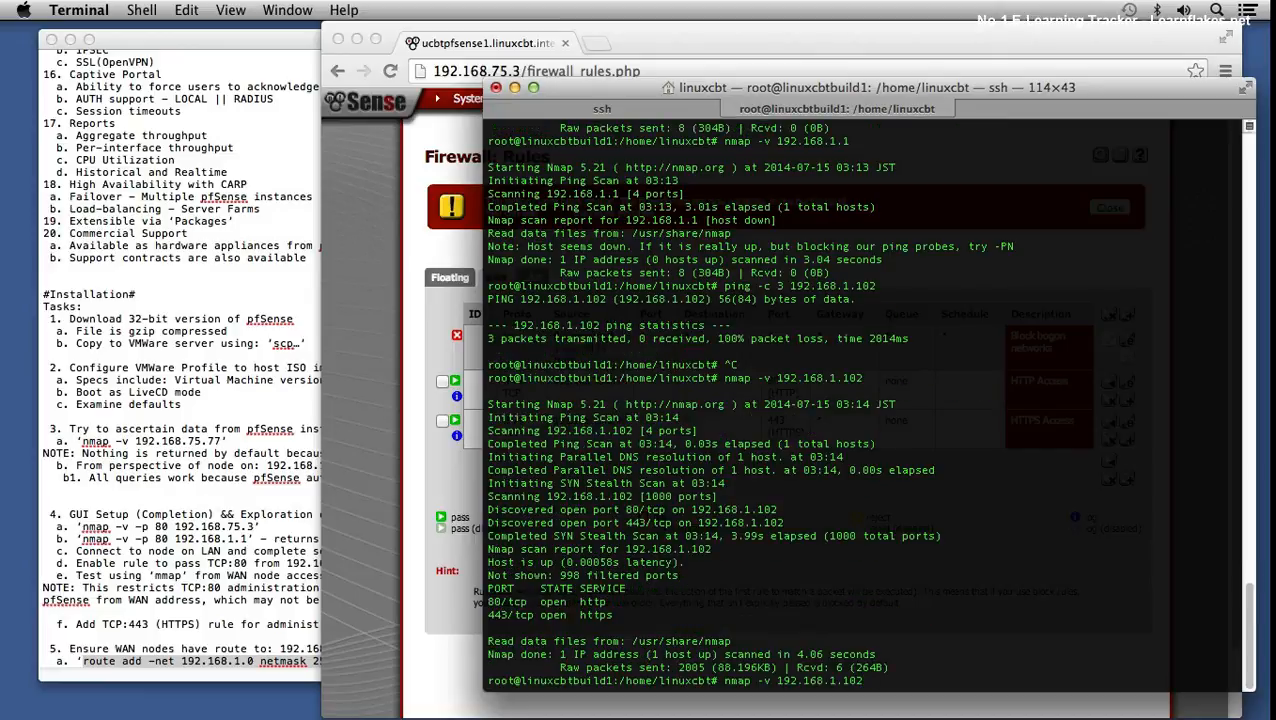
key("Return")
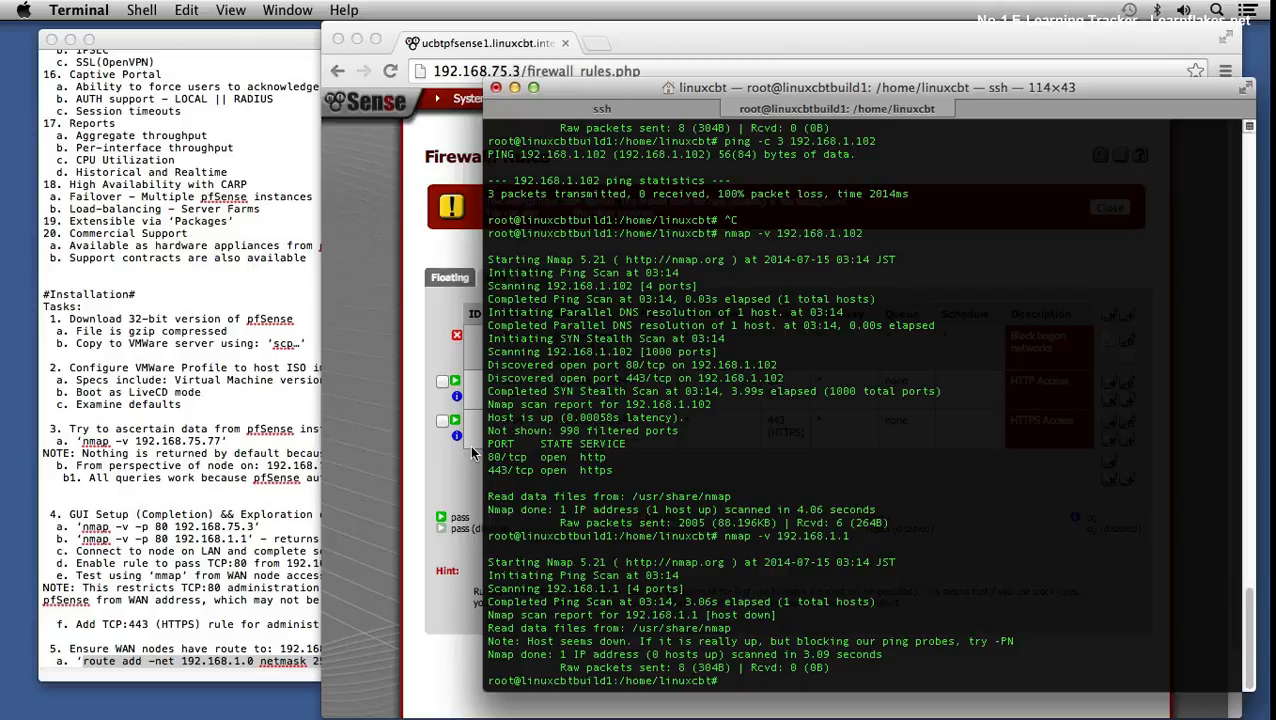
left_click_drag(527, 457, 607, 470)
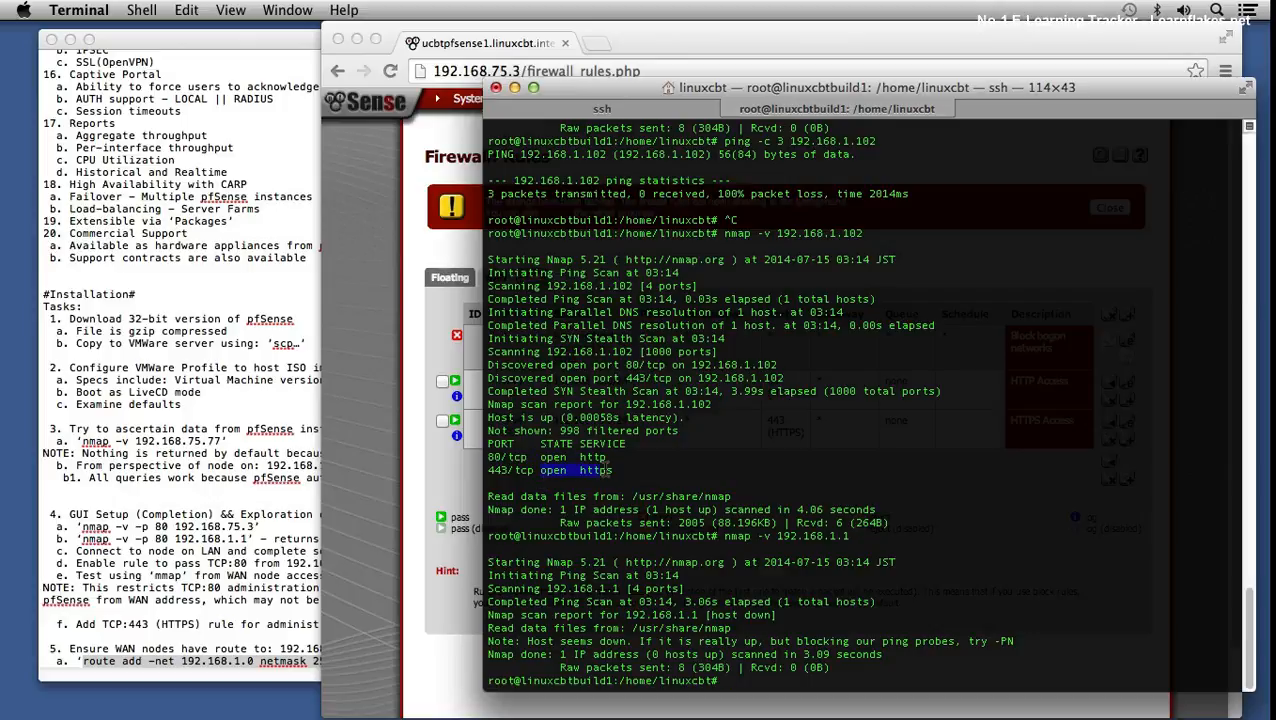
- Scan 192.168.1.103 with nmap, which reports the host down, then return to pfSense
key("Up")
type("02")
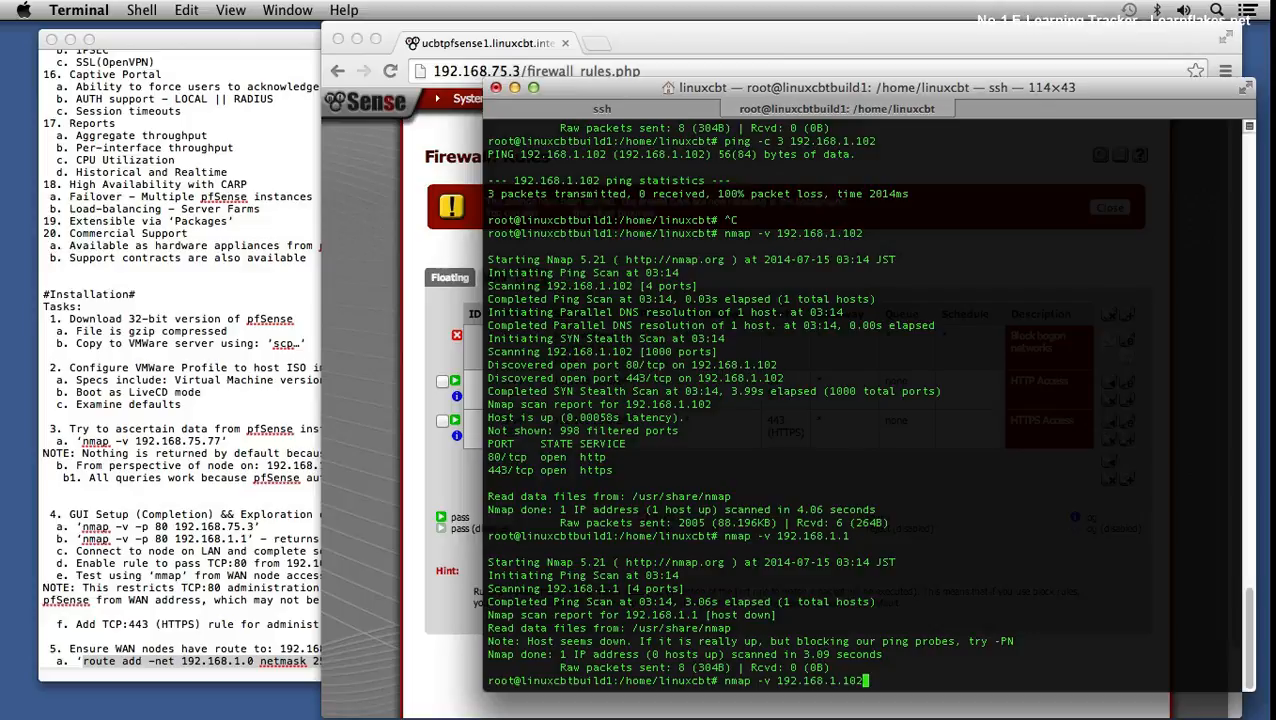
key("BackSpace")
type("3")
key("Return")
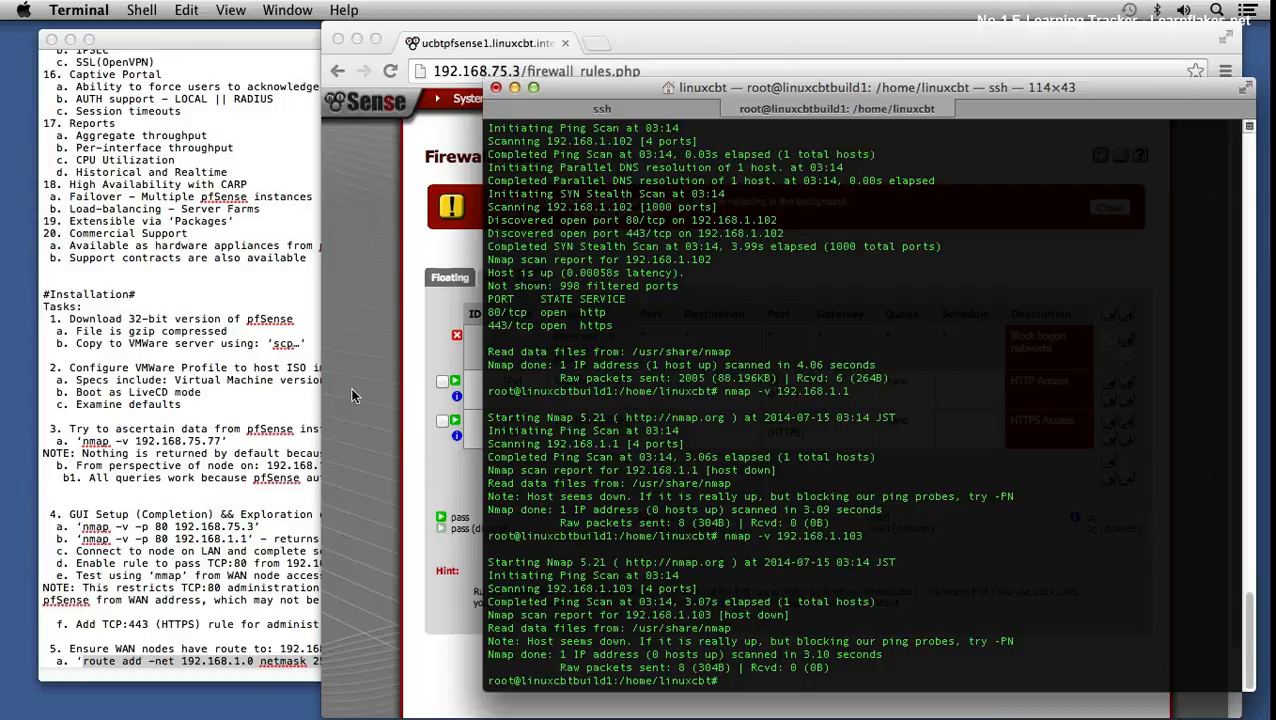
left_click(388, 388)
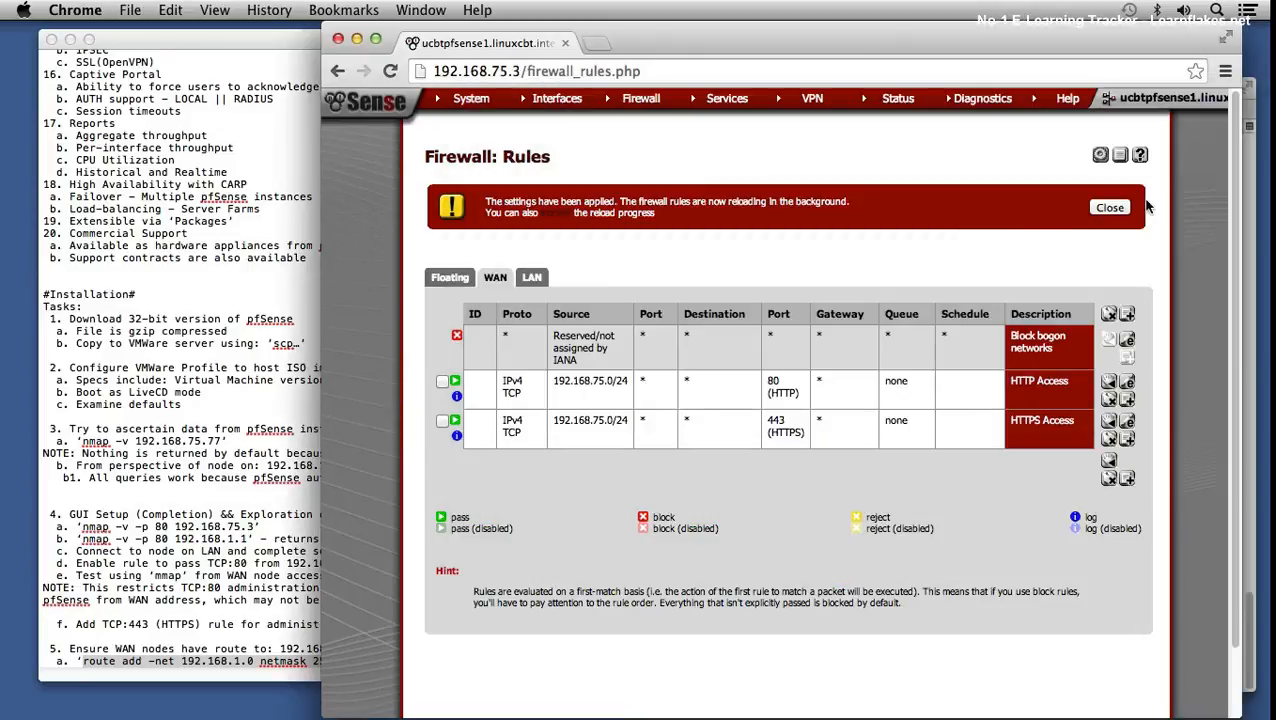
- Dismiss the settings-applied notice, open Status > Dashboard, and select the route command in the notes
left_click(1092, 210)
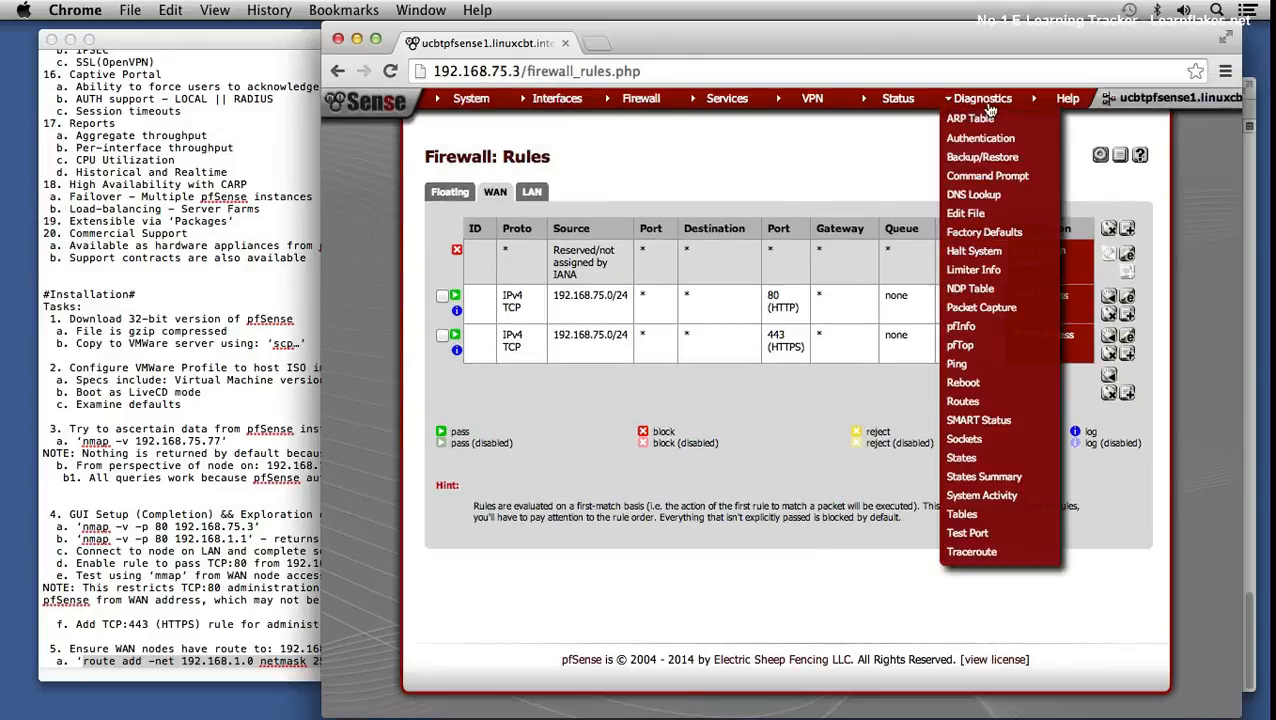
mouse_move(905, 102)
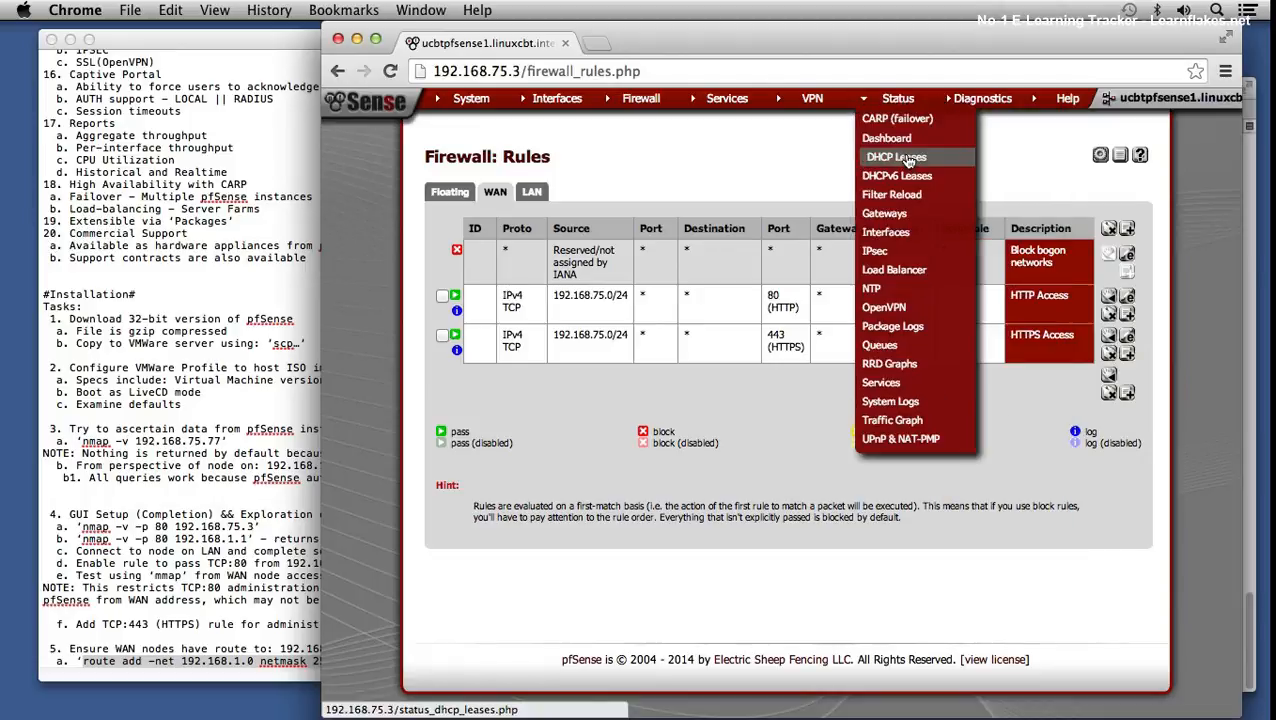
left_click(903, 138)
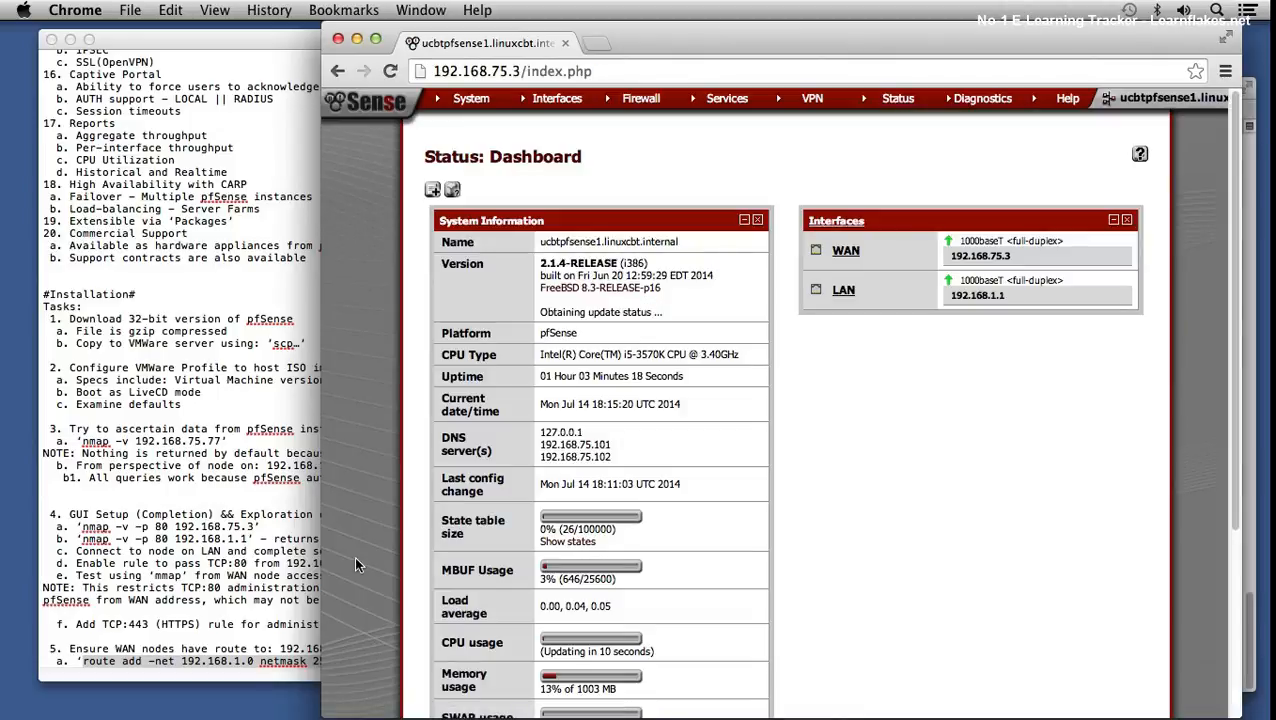
left_click_drag(82, 661, 557, 664)
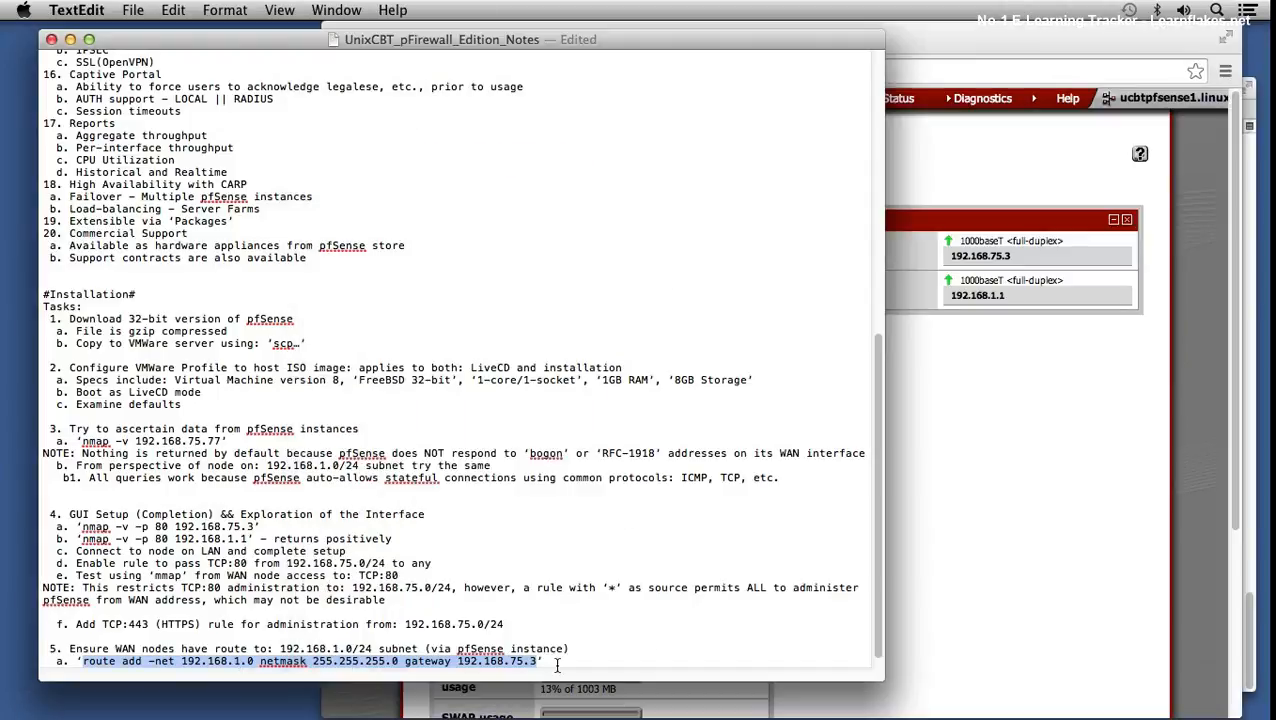
- Add item 6 'Explore Interface' below the route command in the notes
left_click(558, 663)
key("Return")
key("Return")
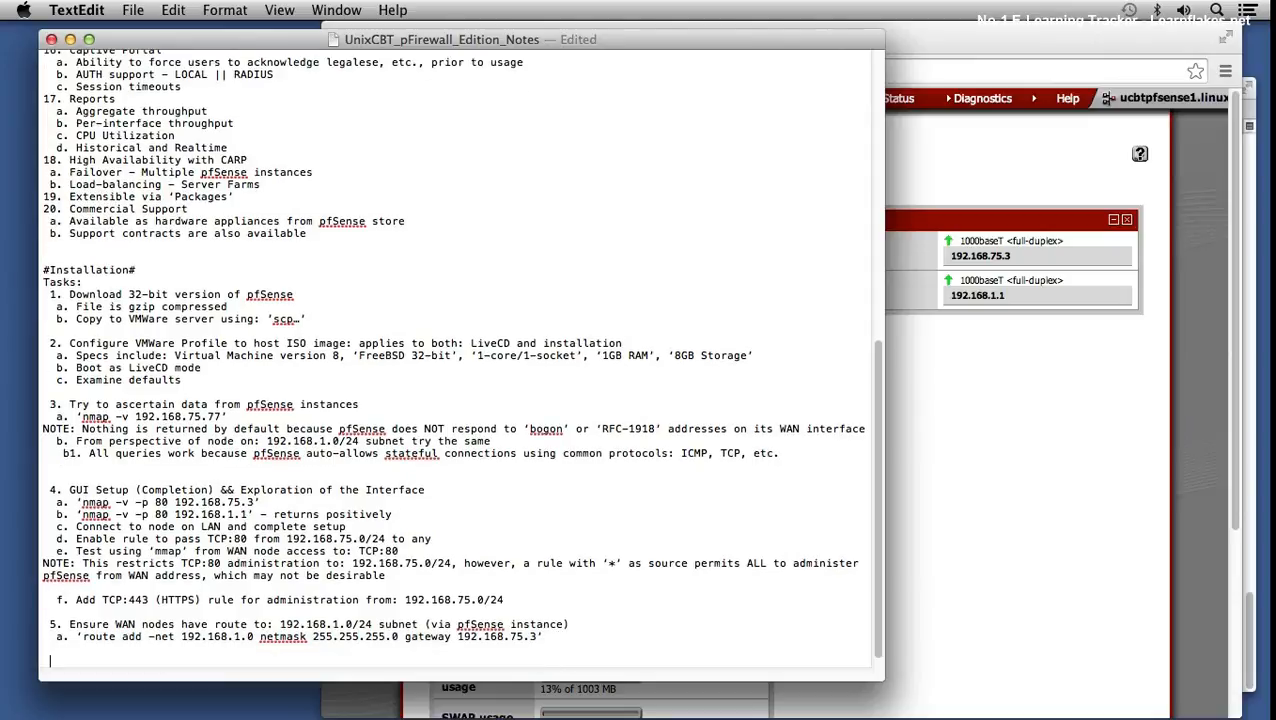
type("6. Explore INterface")
key("Return")
- Add sub-item a. 'Status' -> 'Dashboard' - HOME Screen and begin sub-item b
type("a. 'Sy")
key("BackSpace")
type("tatus'")
type(" -> 'Dashi")
key("BackSpace")
type("board' -")
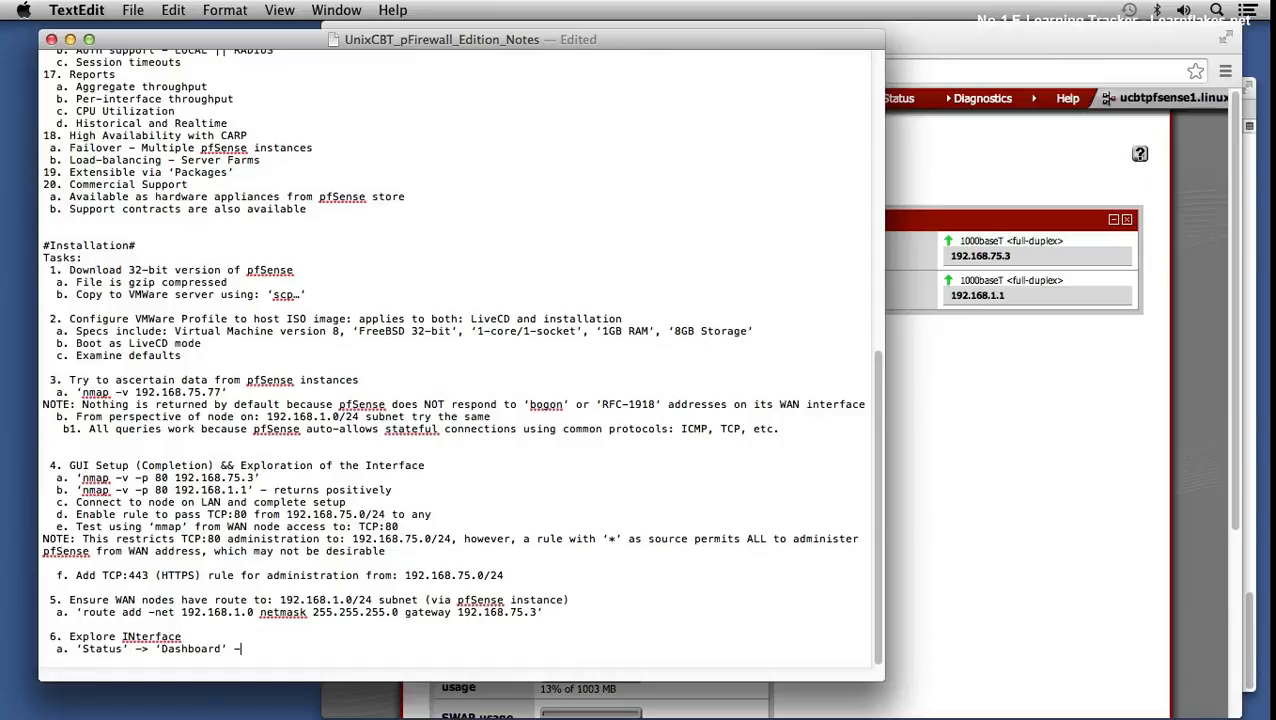
type(" Home")
key("BackSpace")
key("BackSpace")
key("BackSpace")
type("OME Screen")
key("Return")
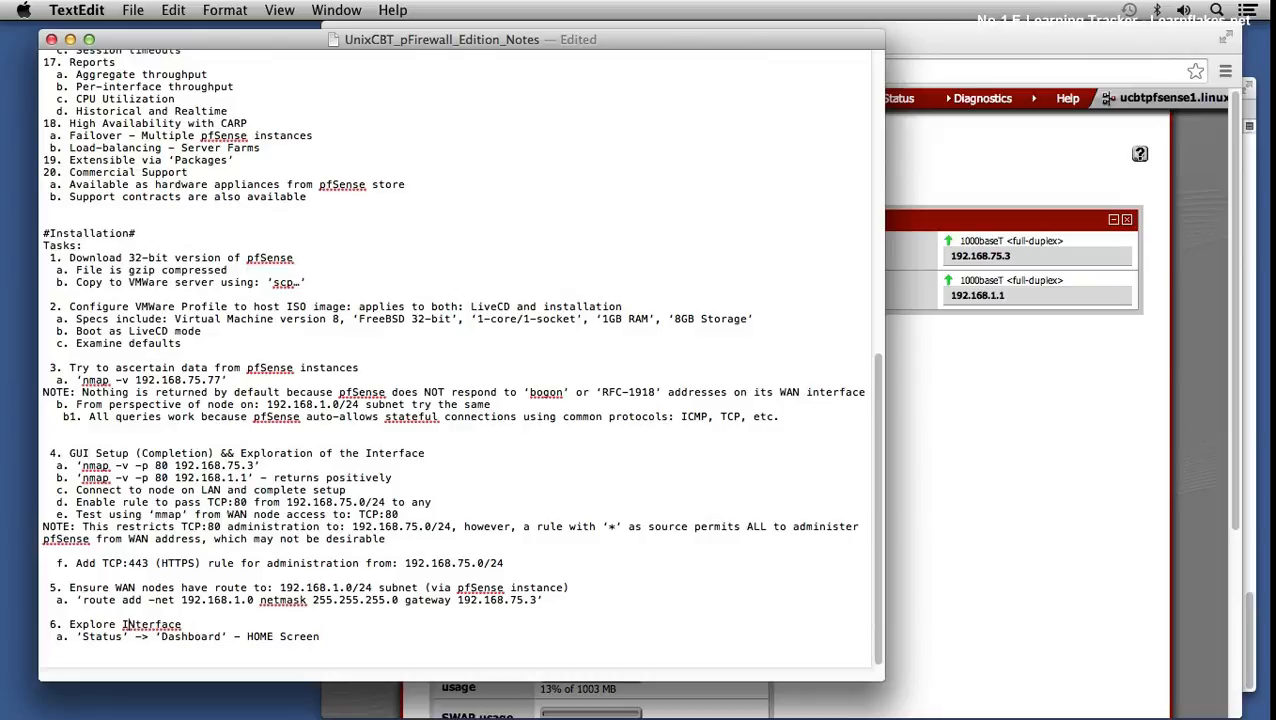
key("BackSpace")
type("n")
type("b.")
- Add the Services Status widget to the pfSense dashboard
left_click(977, 390)
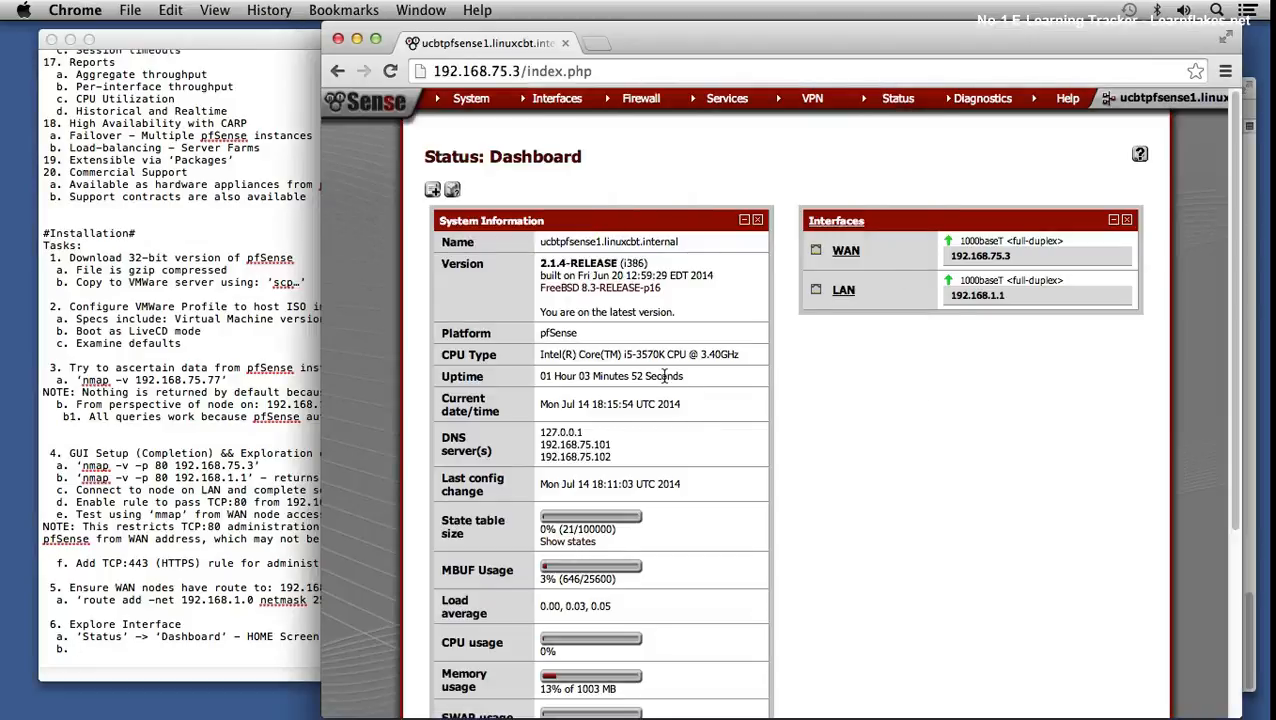
left_click(432, 190)
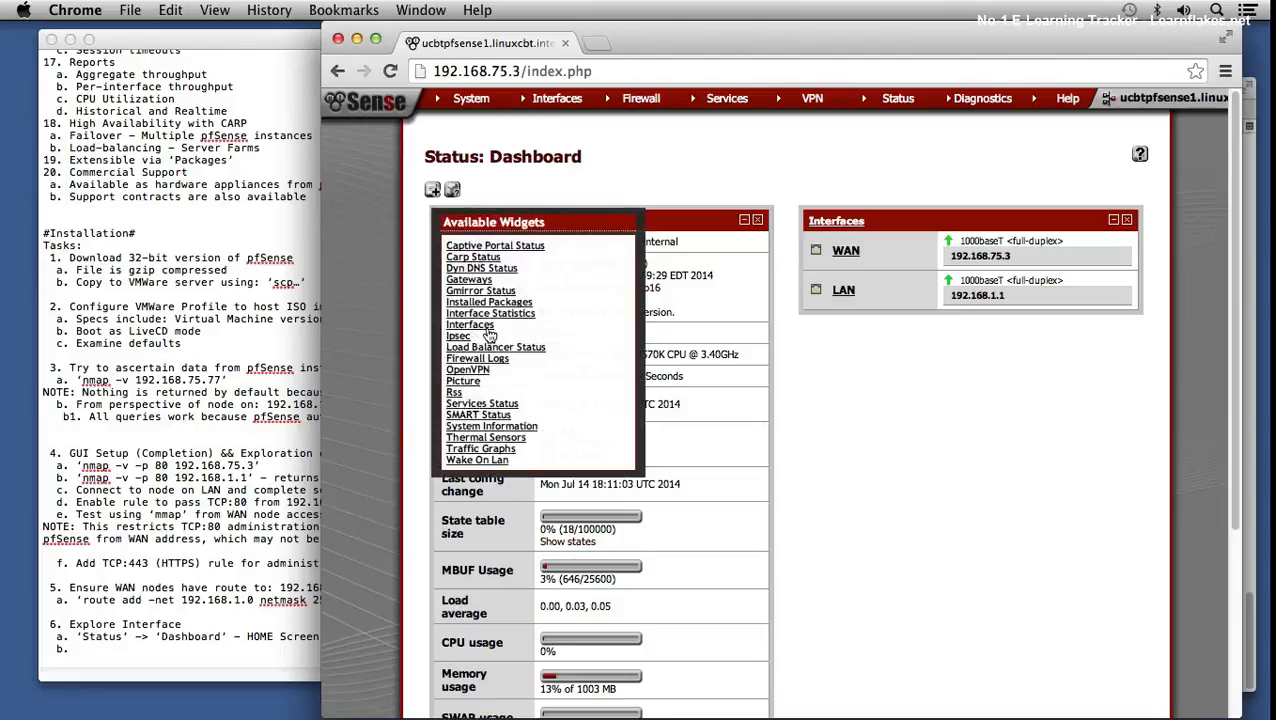
left_click(497, 405)
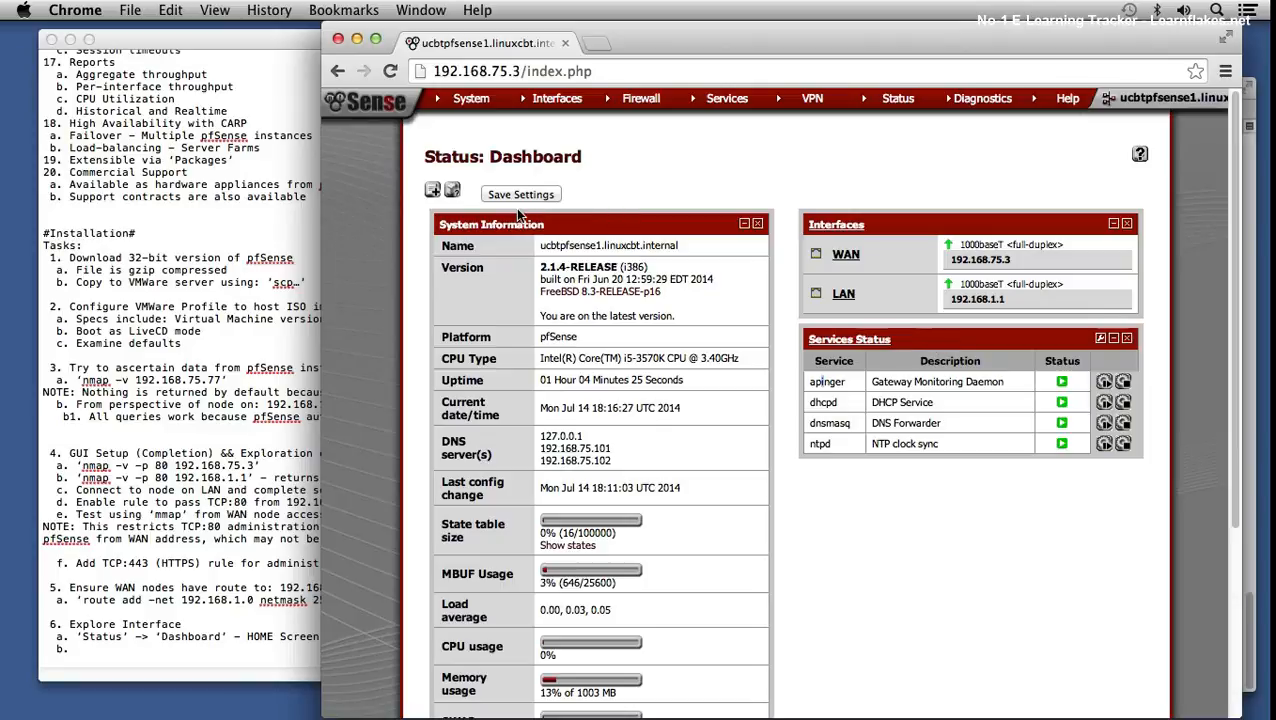
- Add the Gateways widget and drag it below Services Status
left_click(432, 190)
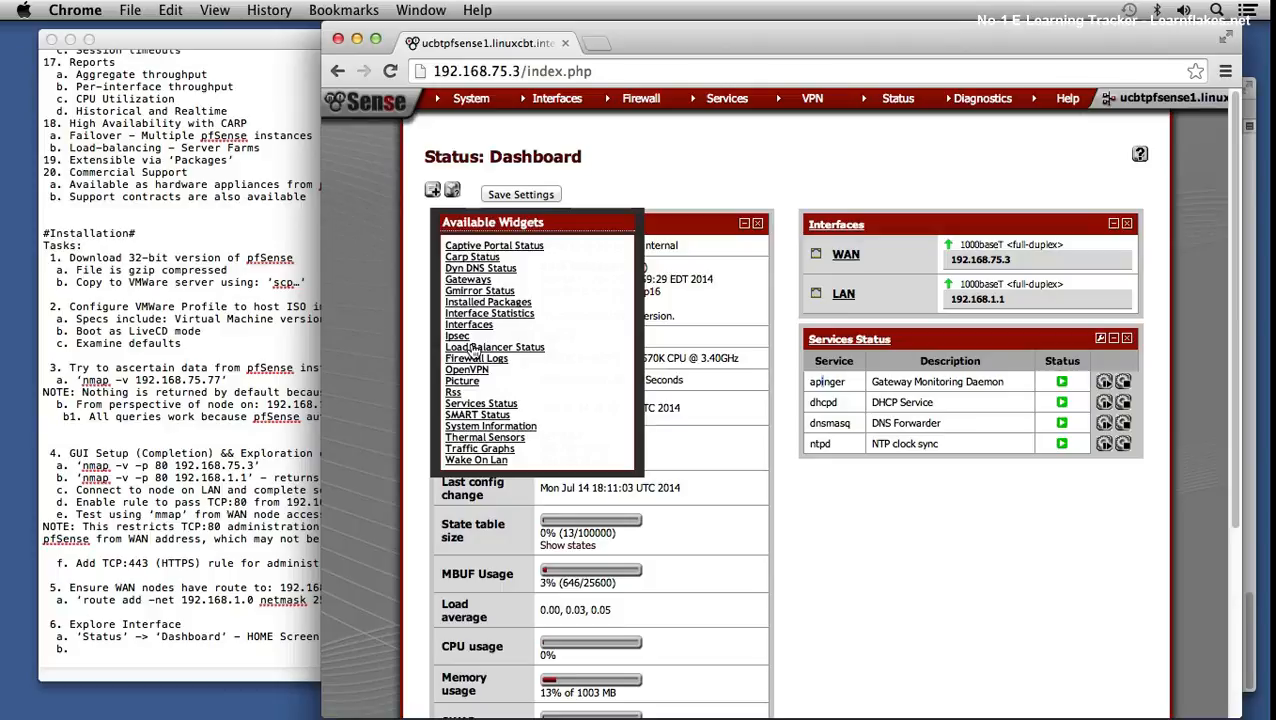
left_click(470, 281)
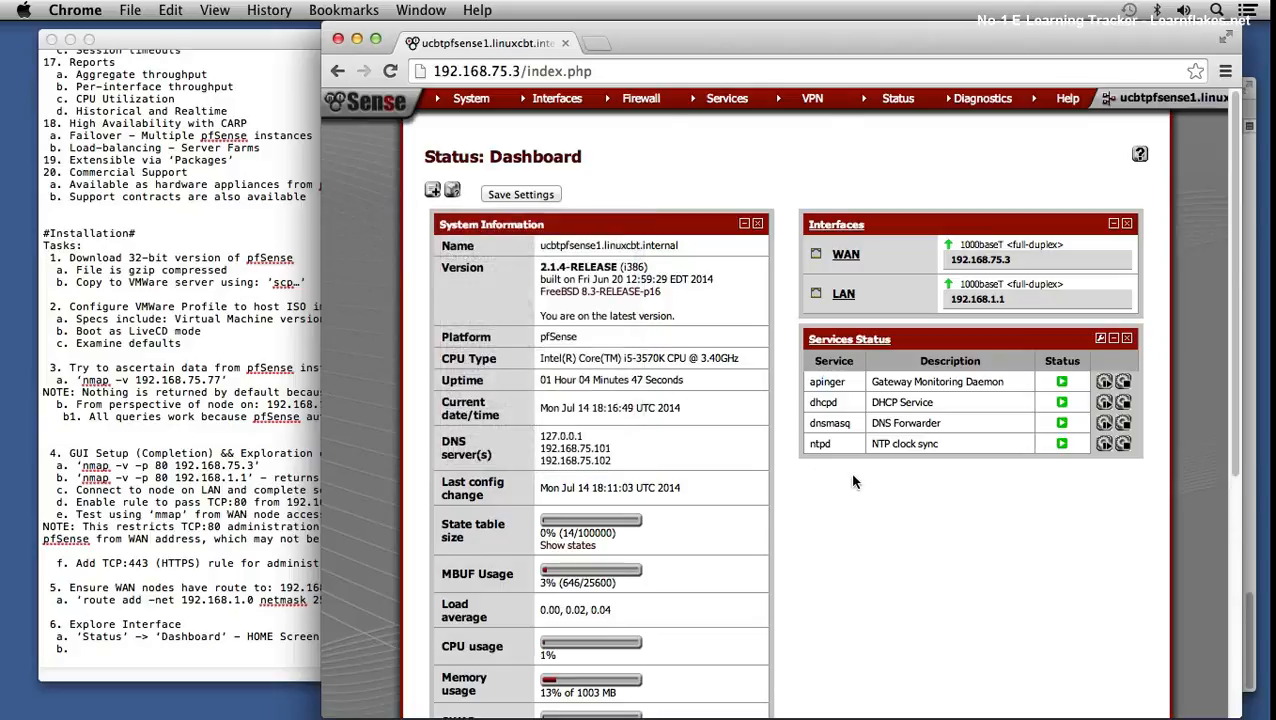
scroll(853, 482, "down", 5)
left_click_drag(676, 418, 1013, 212)
left_click_drag(716, 534, 1097, 207)
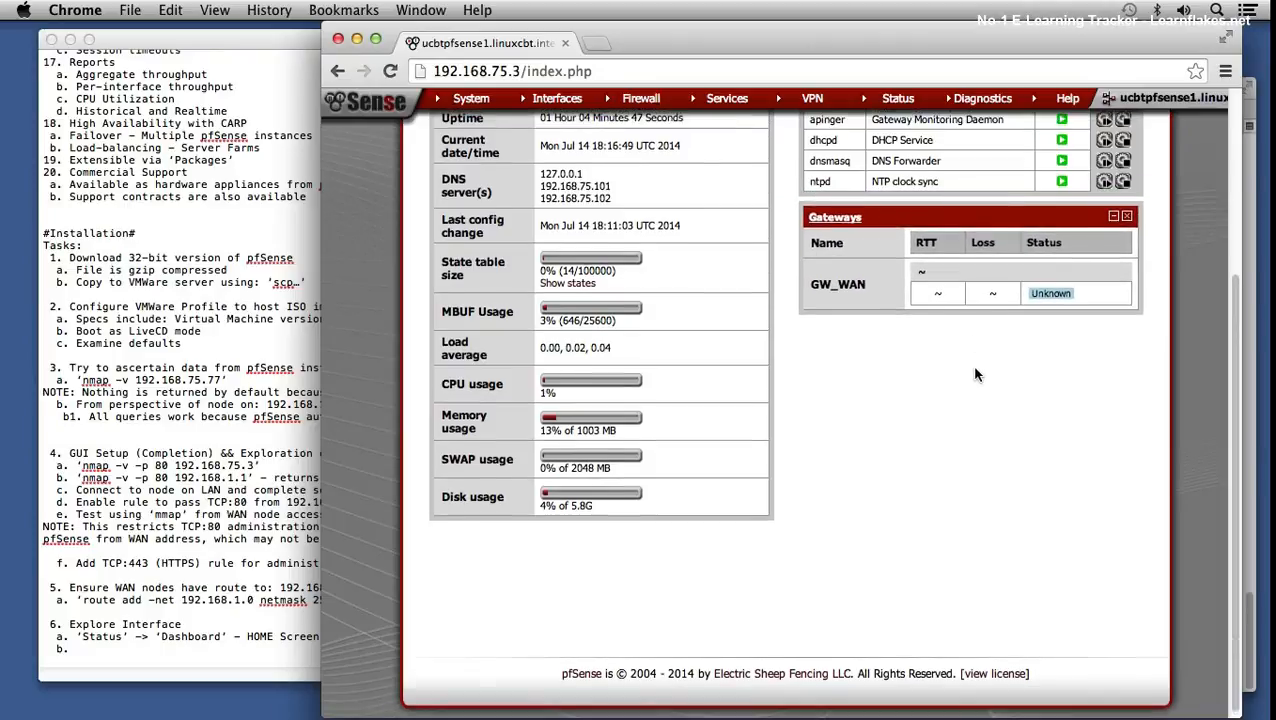
scroll(972, 379, "up", 5)
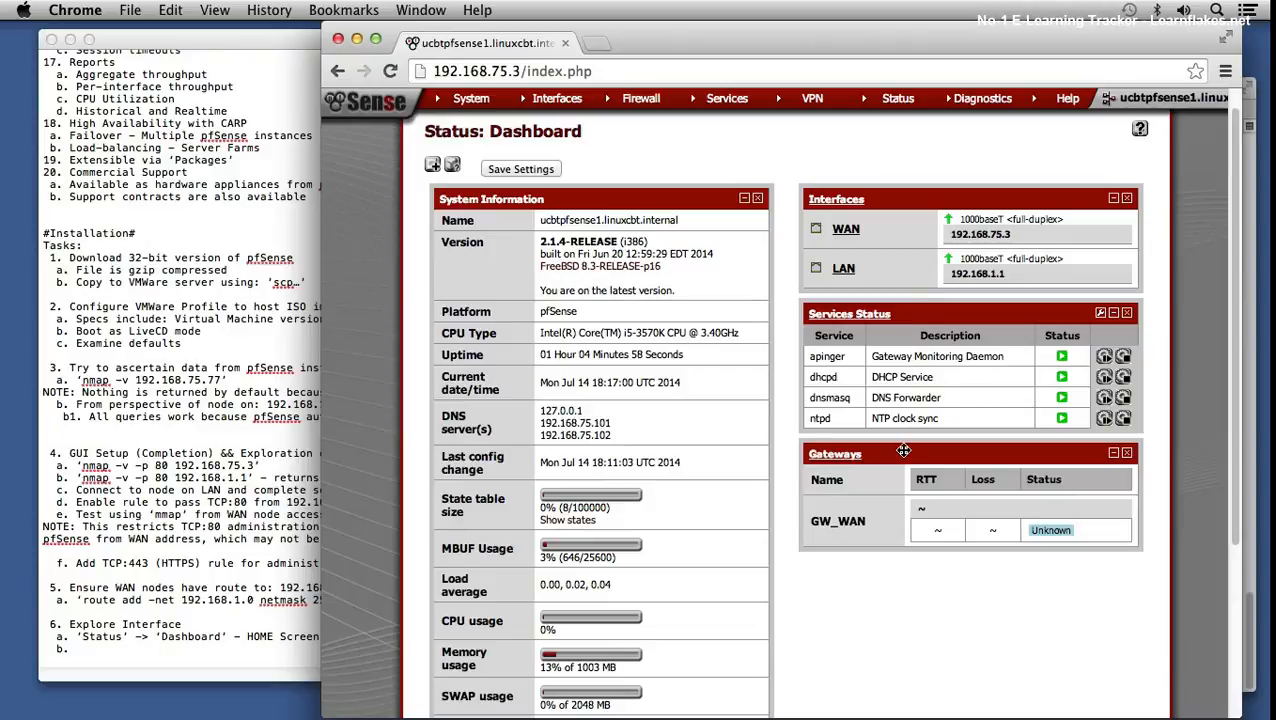
scroll(868, 458, "up", 1)
scroll(845, 435, "up", 1)
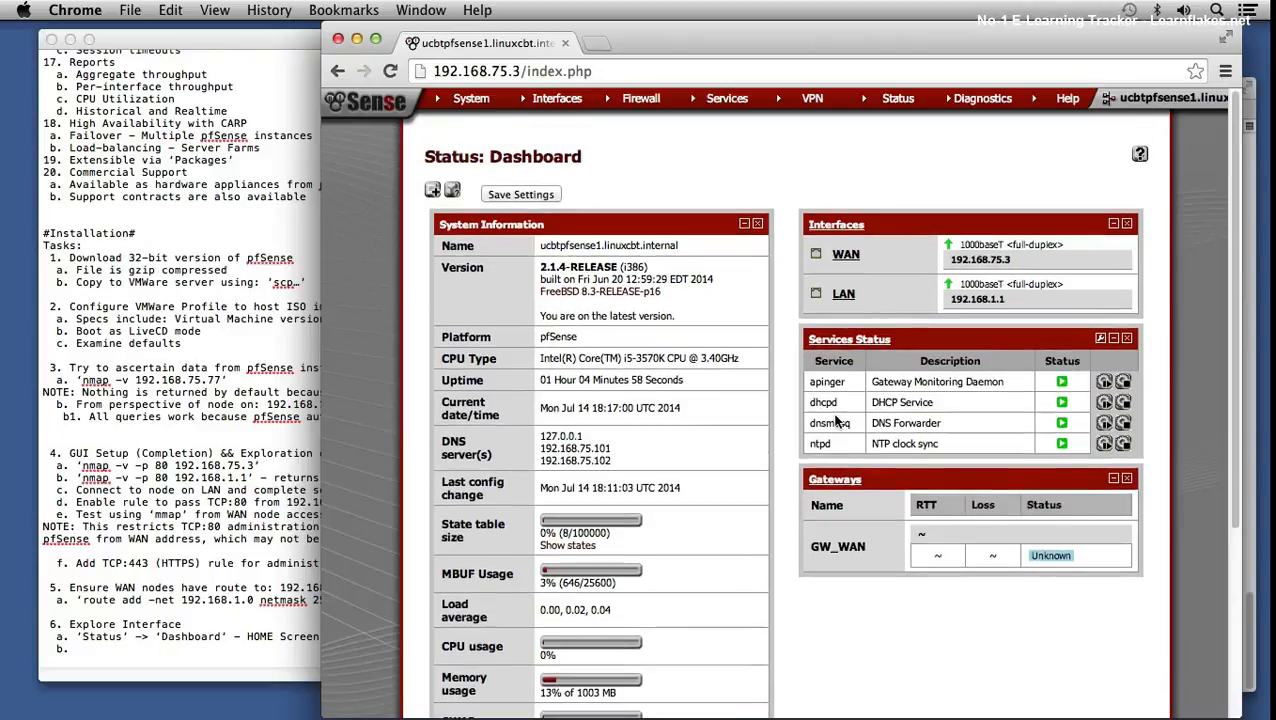
scroll(835, 421, "down", 1)
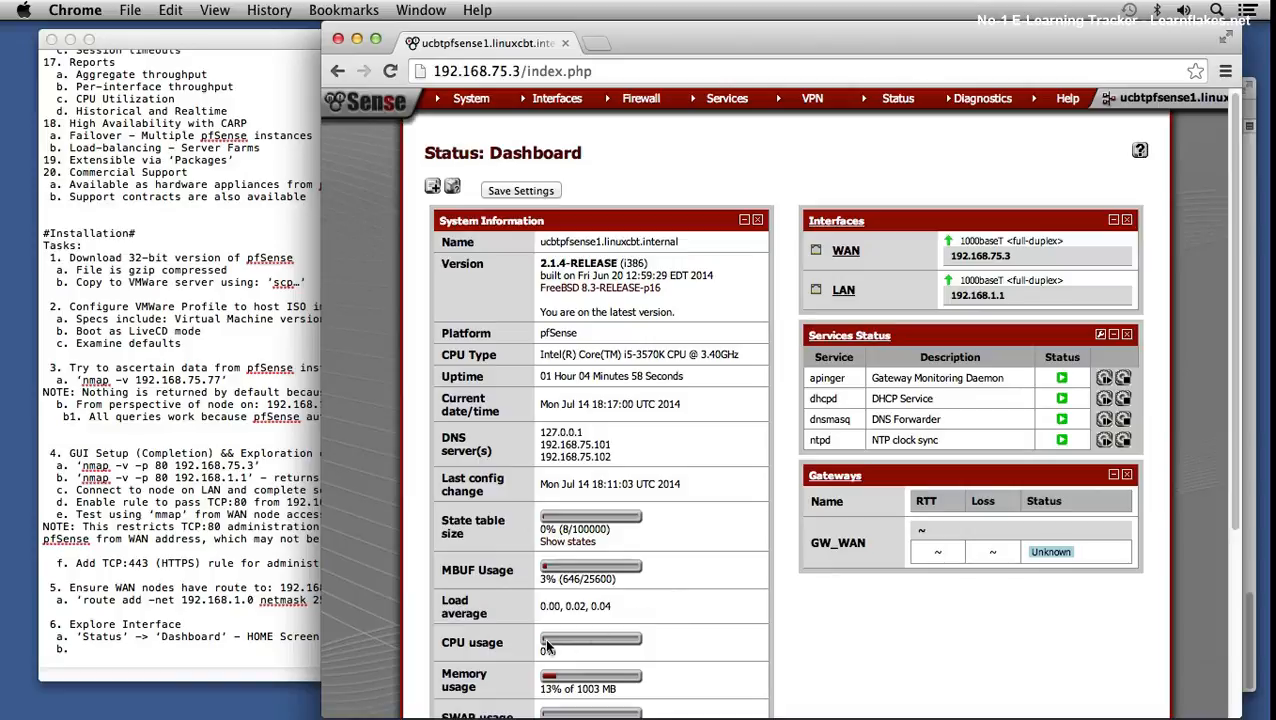
- Reload the dashboard and add the Installed Packages widget, moving it to the right column
left_click(373, 107)
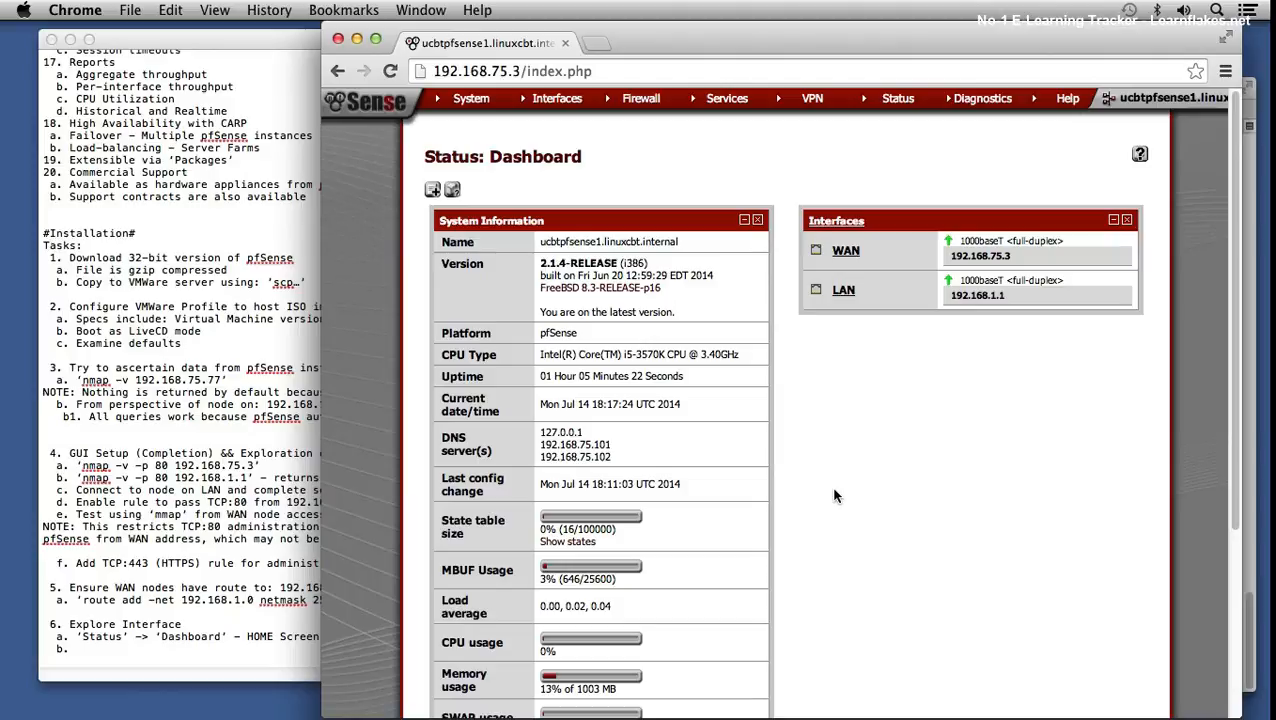
scroll(842, 400, "down", 5)
scroll(840, 400, "up", 1)
scroll(836, 381, "up", 2)
scroll(836, 381, "down", 1)
scroll(836, 381, "up", 3)
left_click(432, 189)
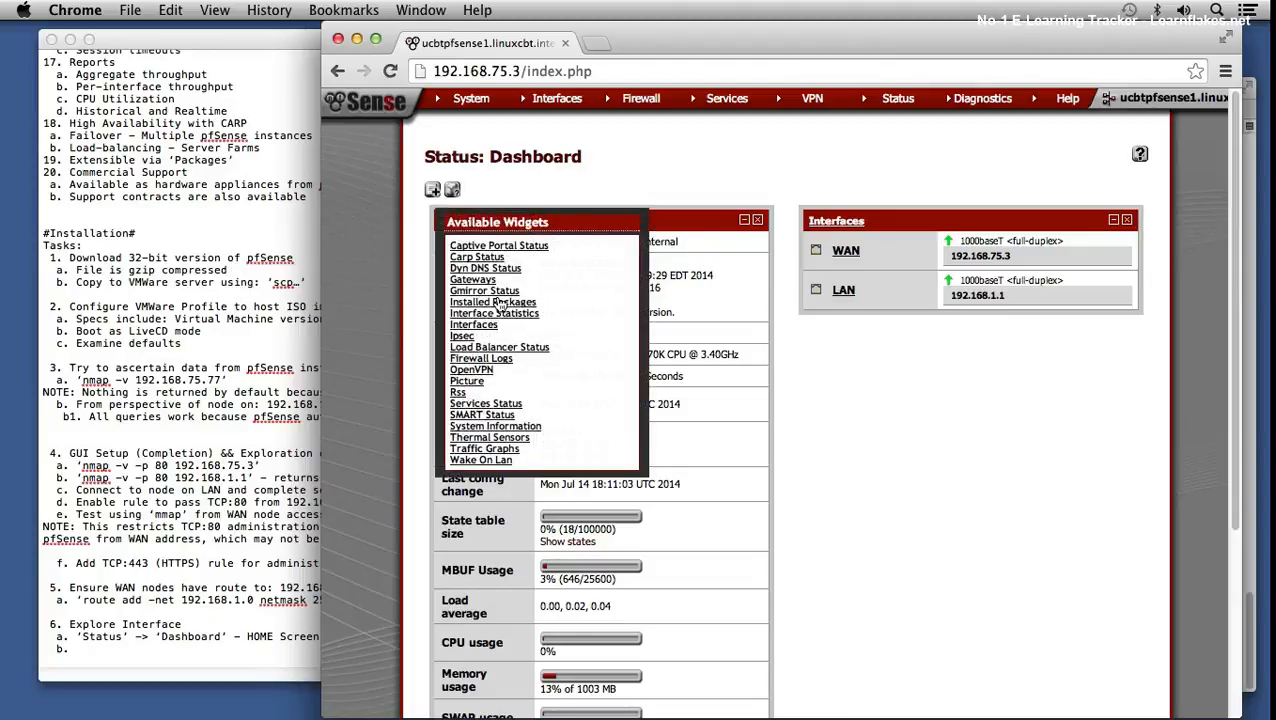
left_click(492, 302)
scroll(729, 407, "down", 5)
scroll(729, 407, "down", 2)
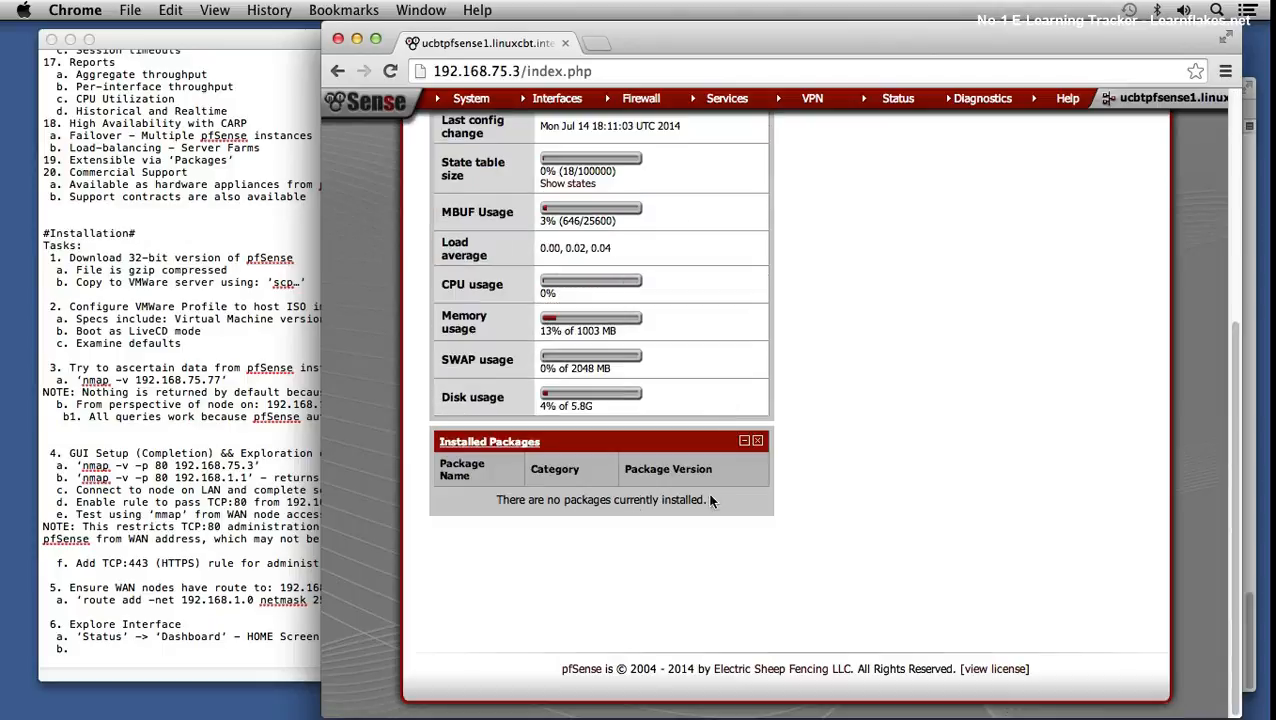
left_click_drag(632, 444, 1006, 152)
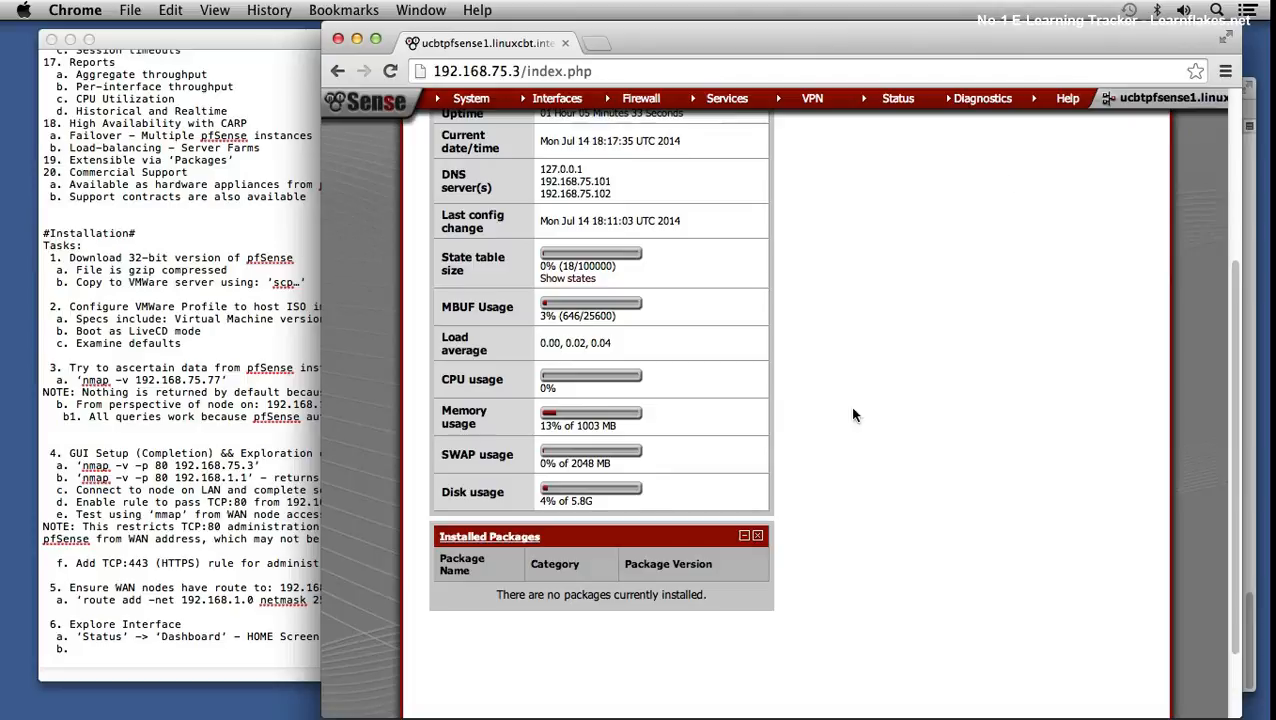
scroll(849, 406, "up", 2)
left_click_drag(703, 619, 1068, 228)
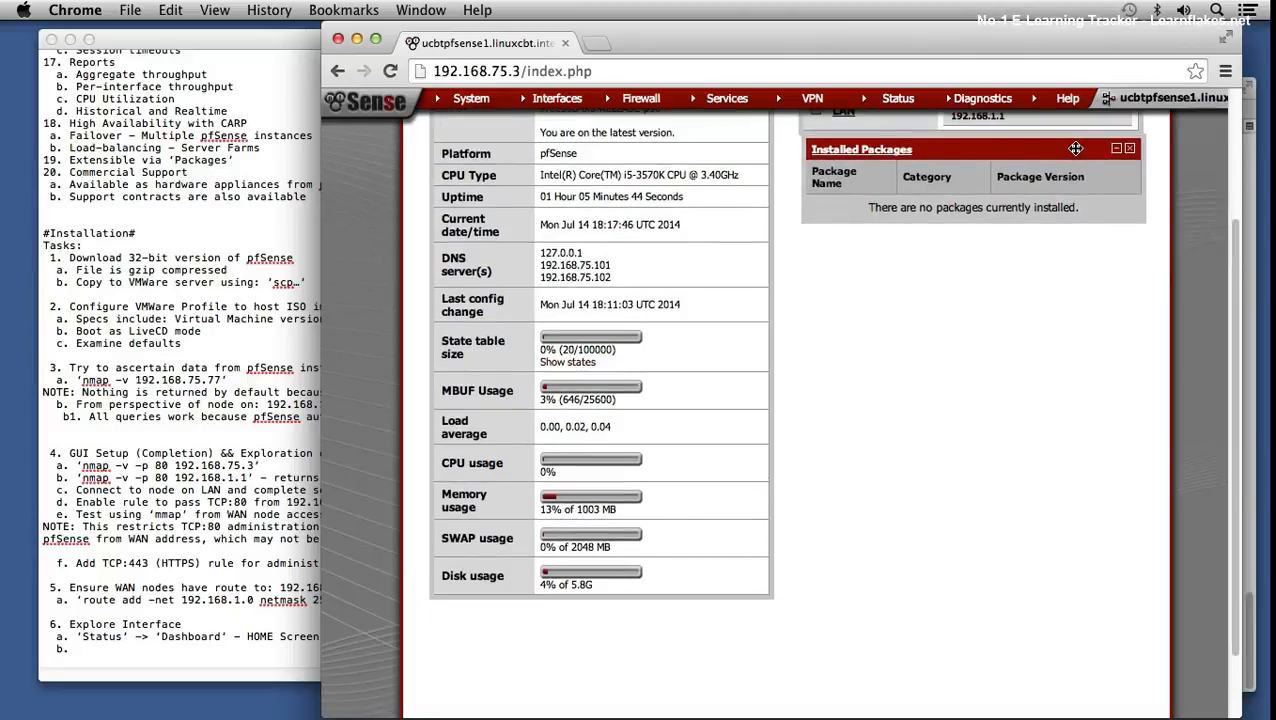
scroll(976, 252, "up", 4)
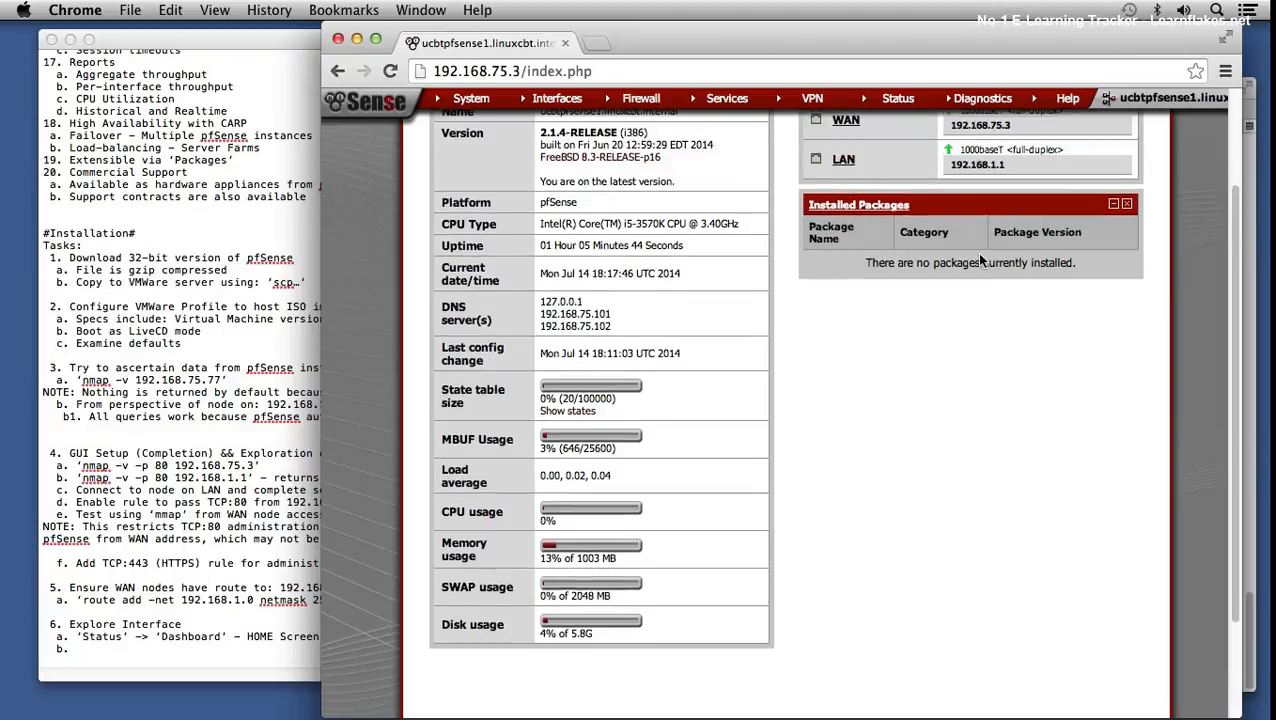
scroll(980, 253, "down", 1)
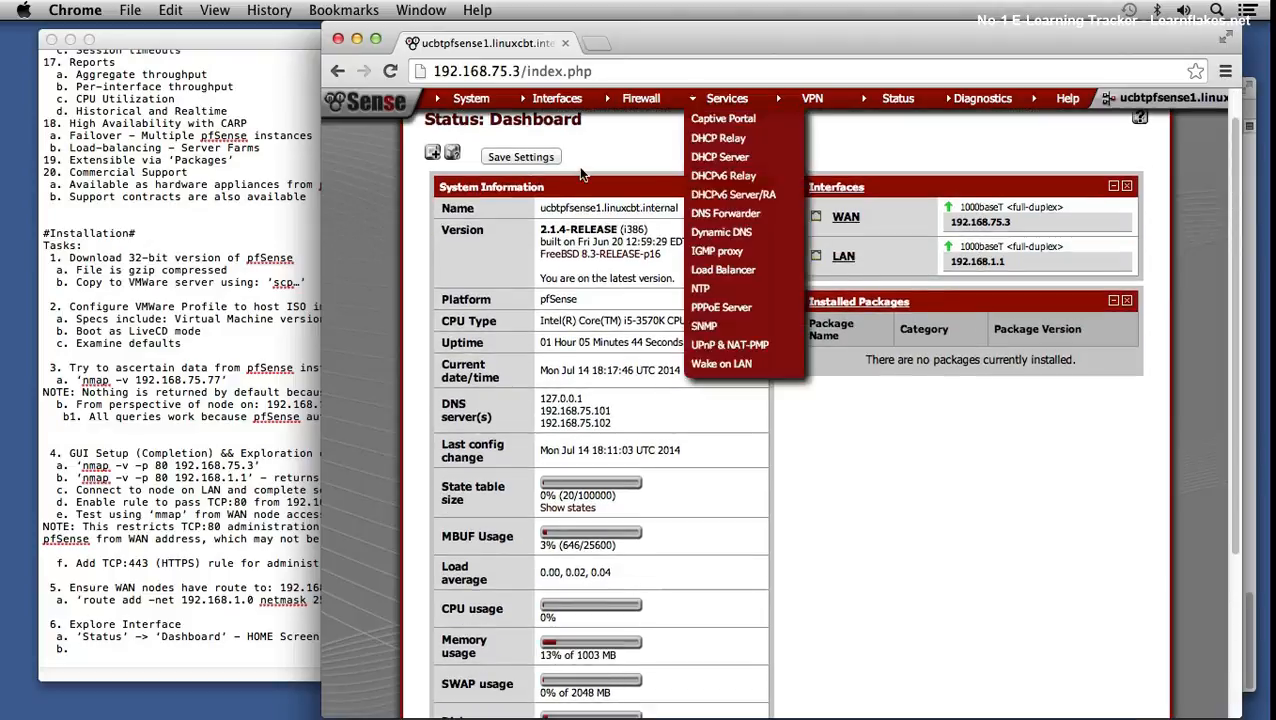
- Add the Gateways widget under Installed Packages and save the dashboard layout
left_click(433, 154)
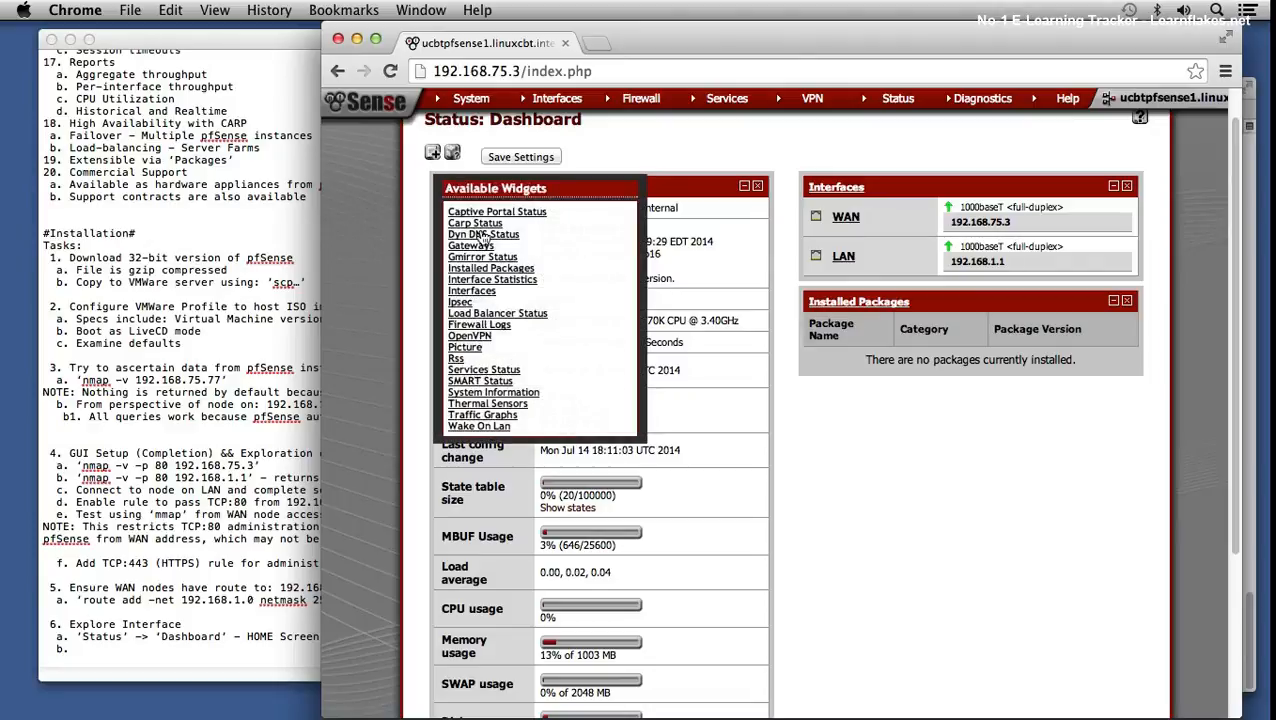
left_click(476, 248)
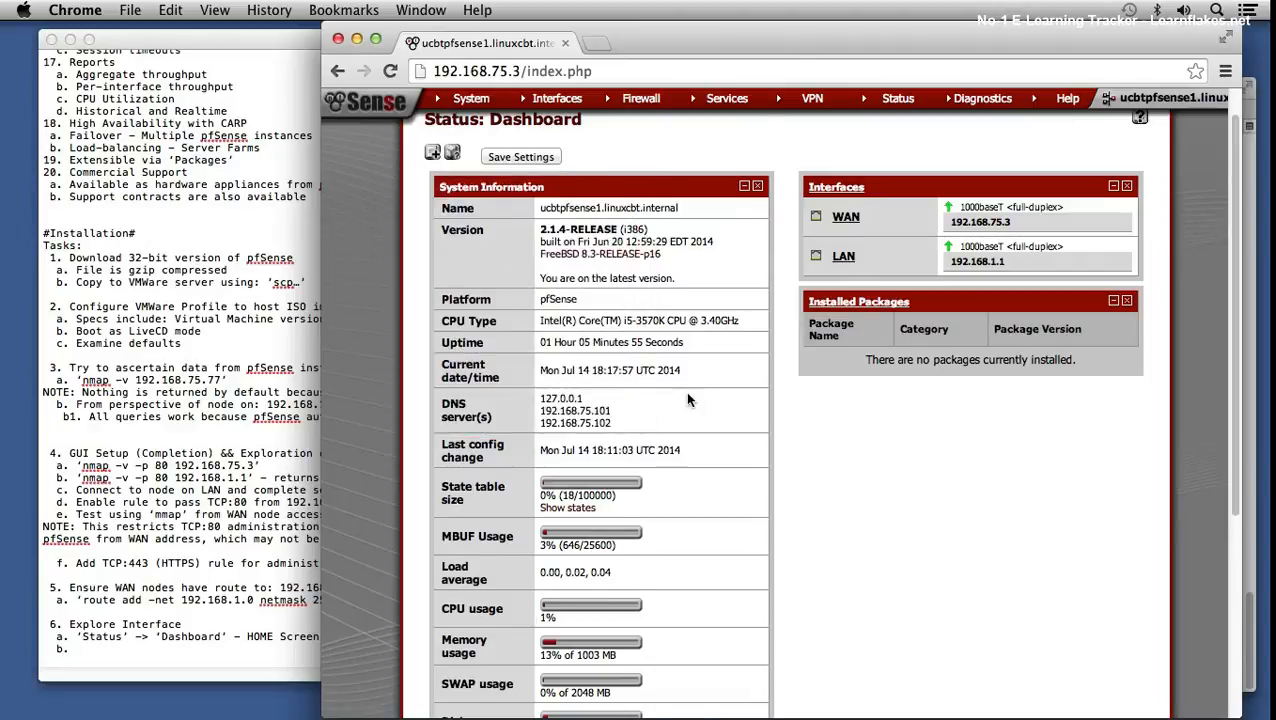
scroll(685, 391, "down", 5)
scroll(644, 423, "up", 3)
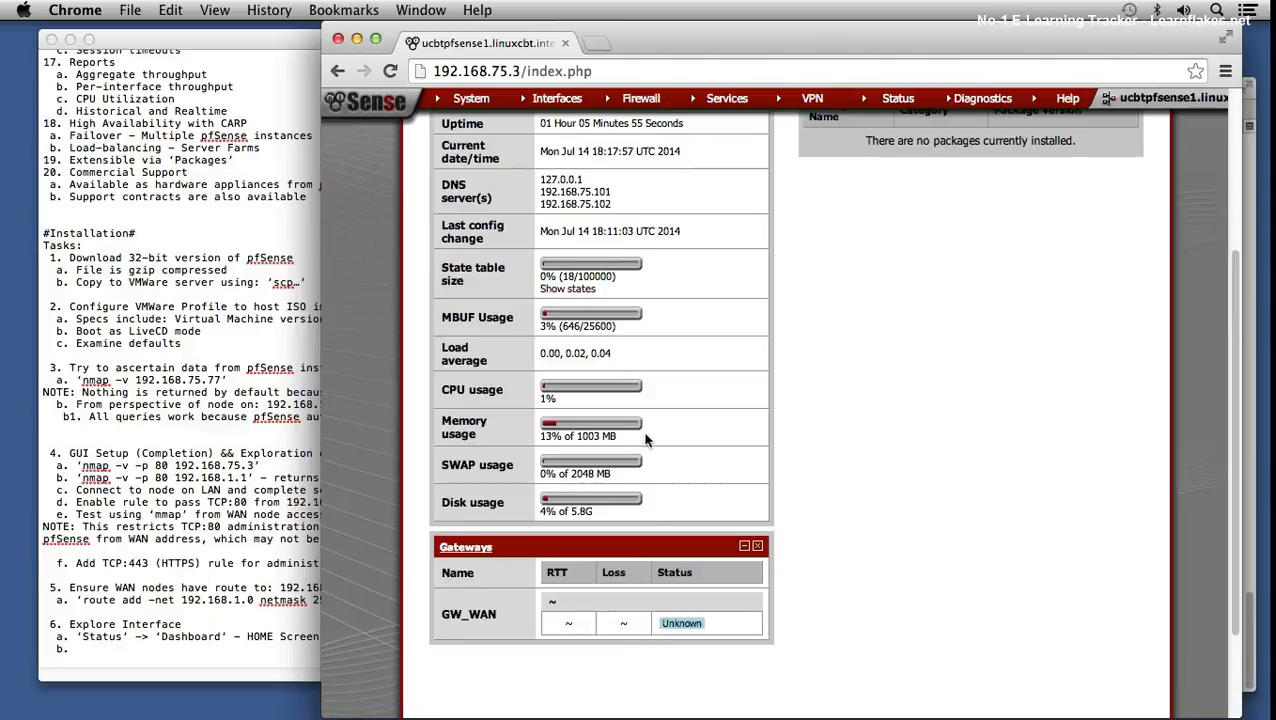
left_click_drag(650, 541, 1016, 178)
left_click_drag(722, 538, 1096, 175)
scroll(770, 500, "up", 1)
left_click_drag(677, 579, 1080, 200)
scroll(1011, 236, "up", 3)
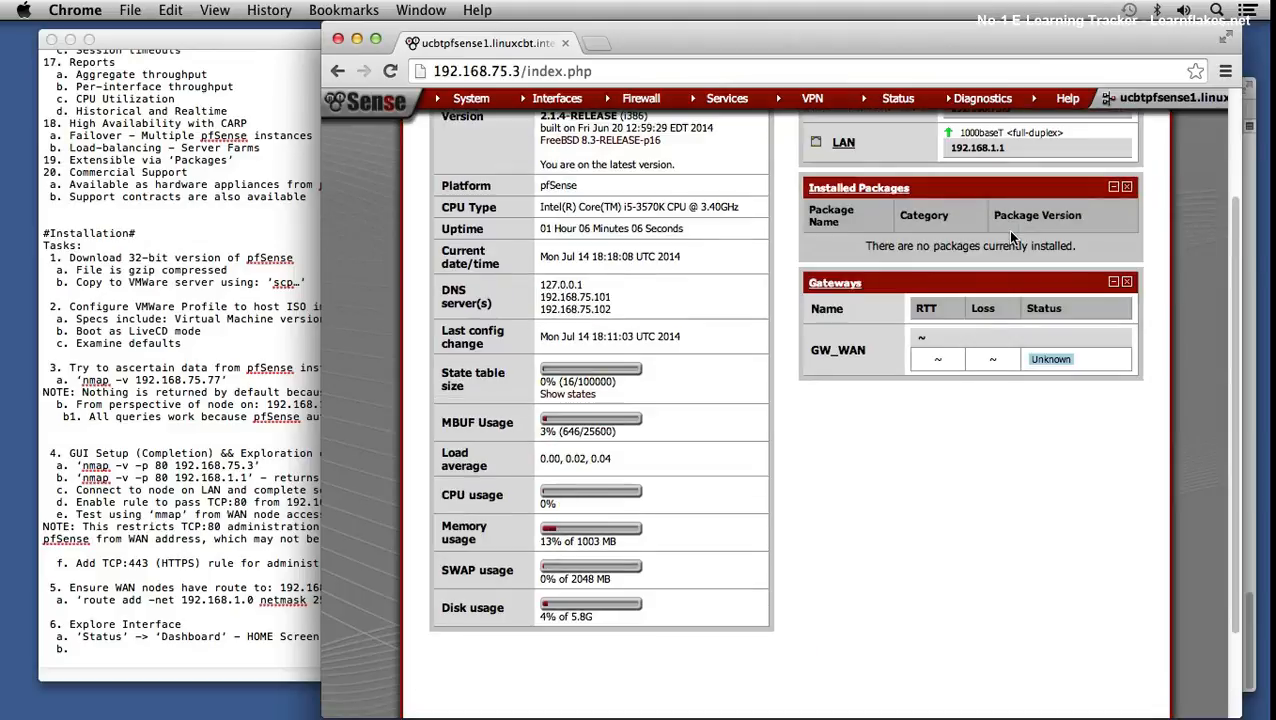
scroll(1007, 229, "up", 5)
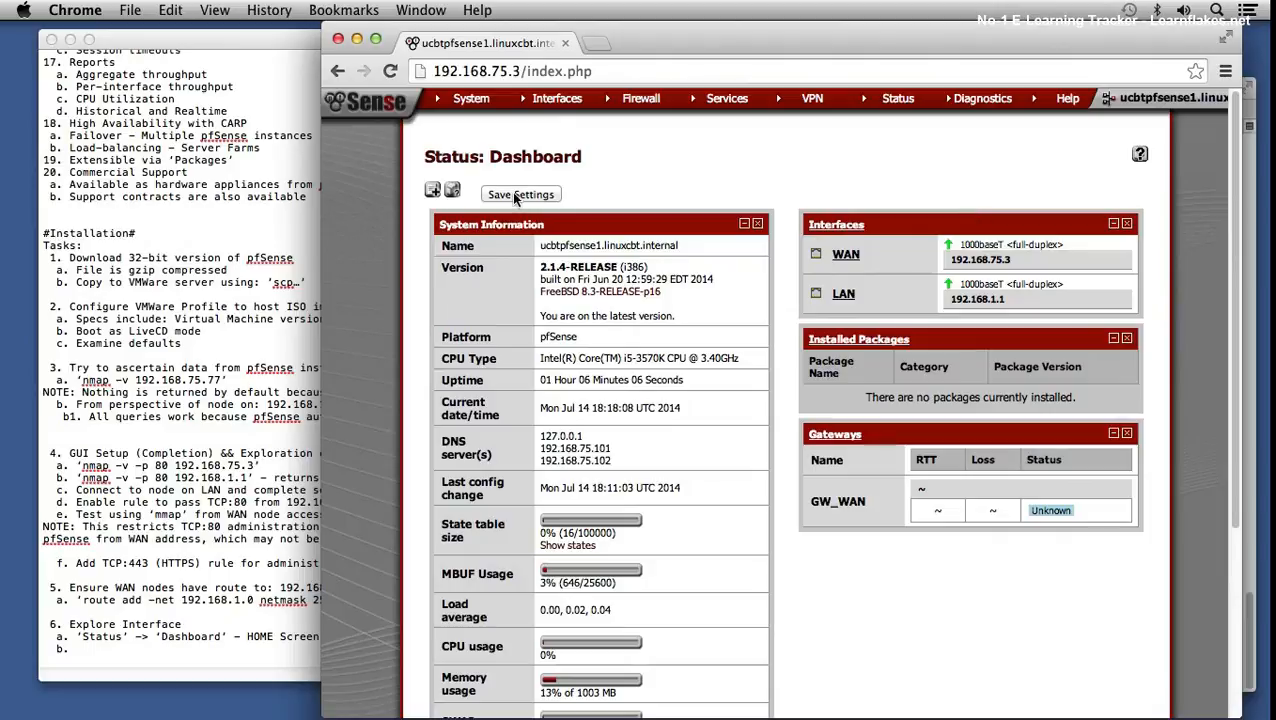
left_click(514, 195)
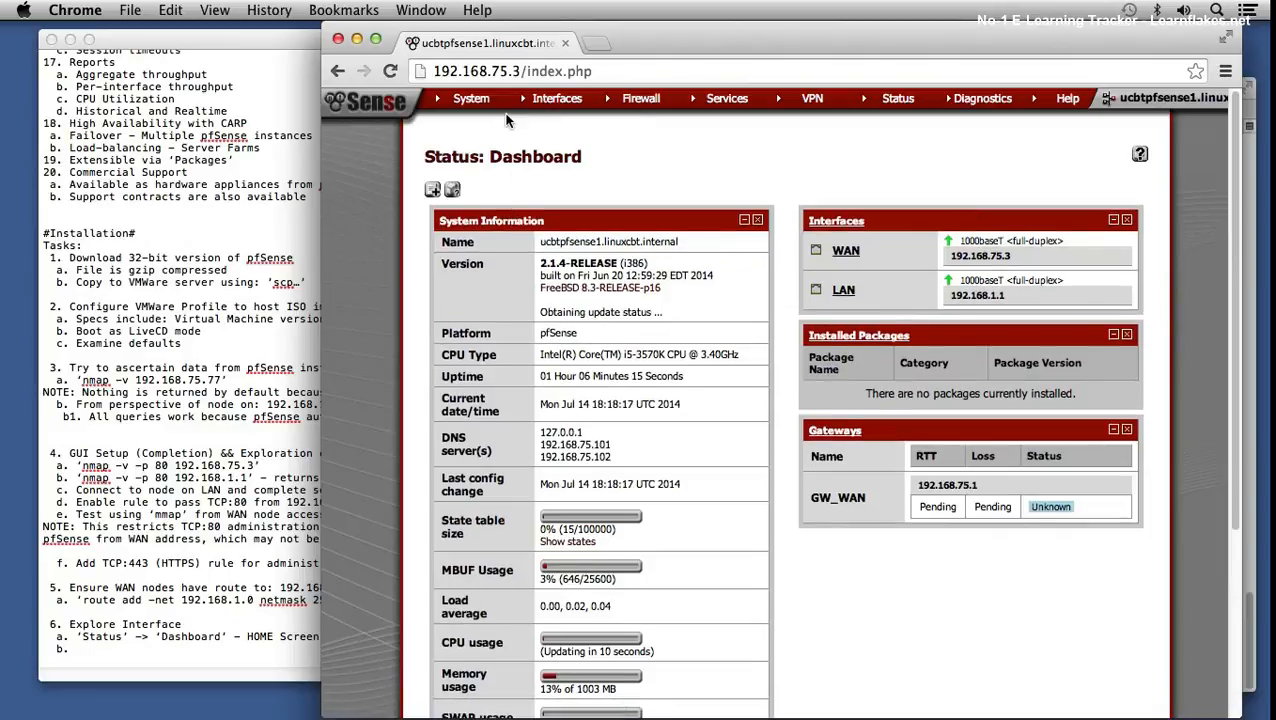
- Under System > Advanced, switch the webConfigurator protocol to HTTPS with the default certificate
left_click(390, 72)
mouse_move(886, 102)
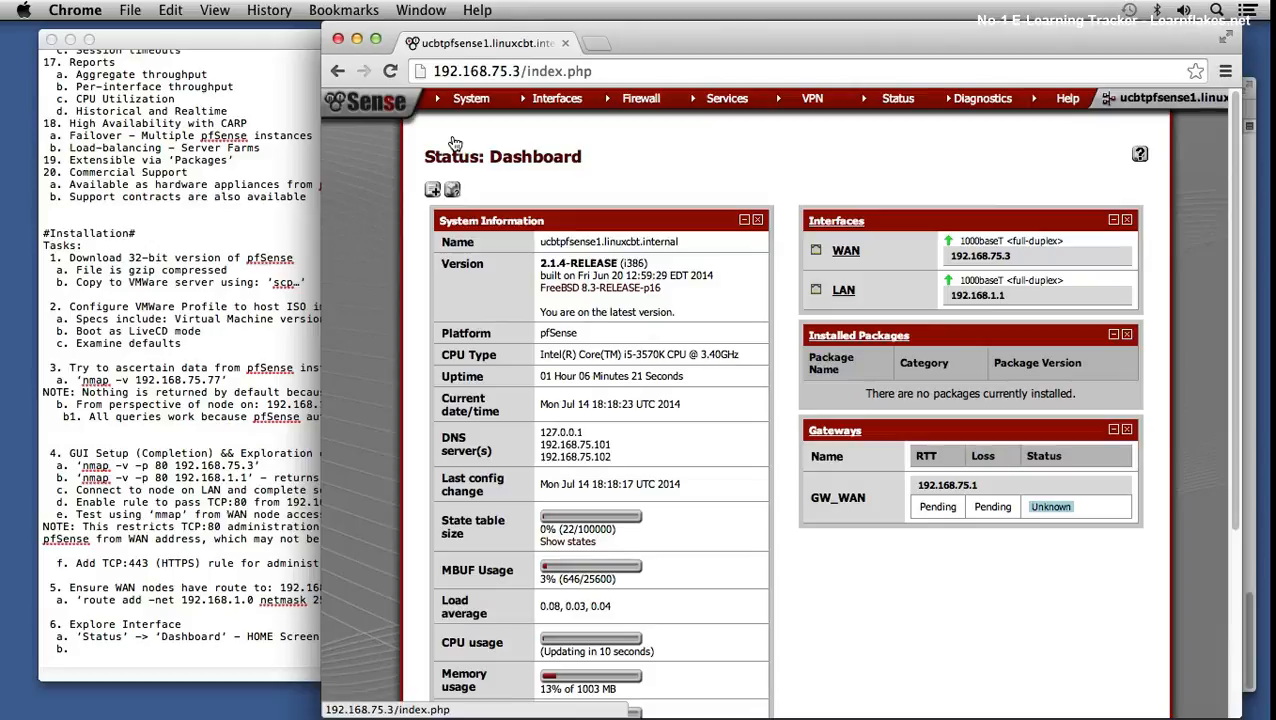
mouse_move(474, 102)
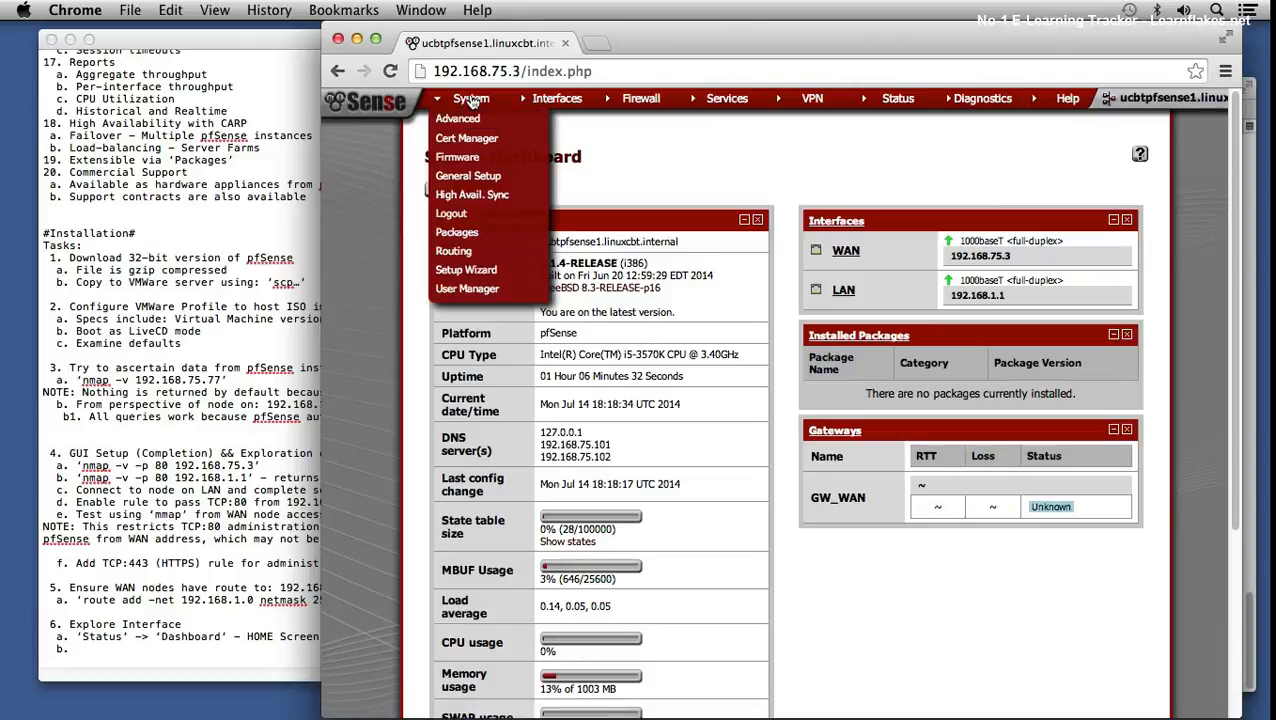
left_click(462, 119)
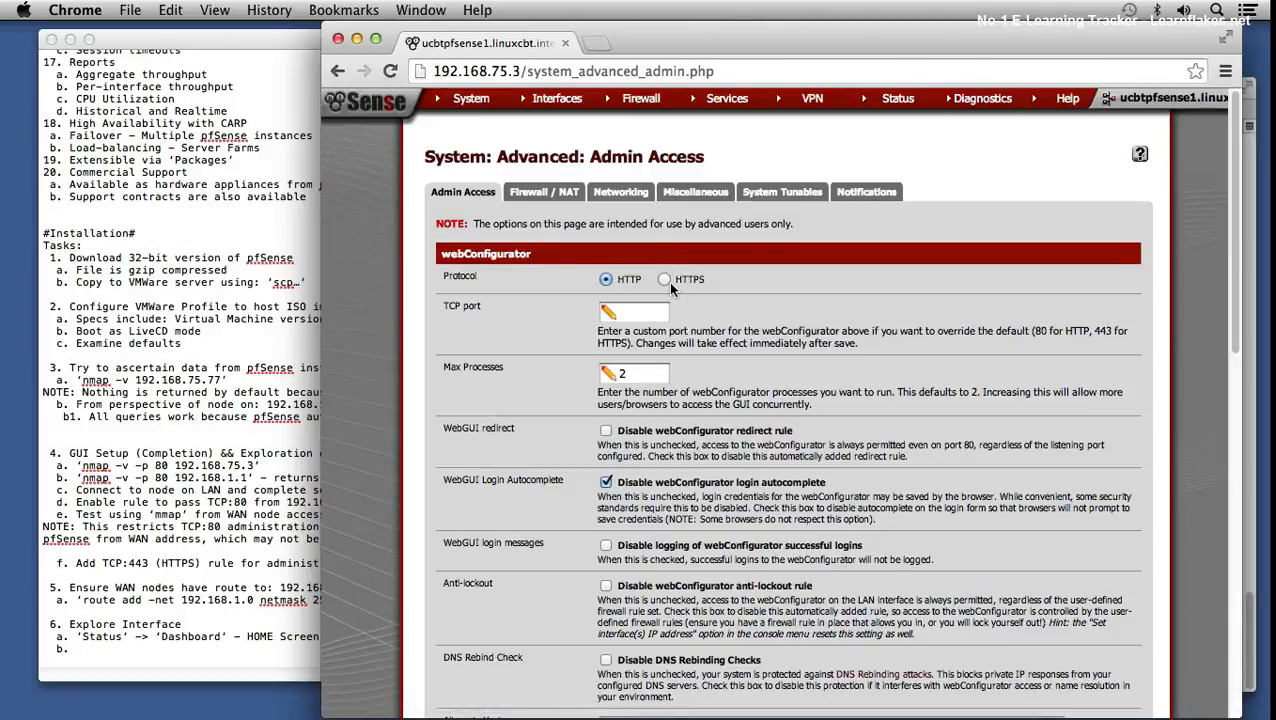
left_click(665, 280)
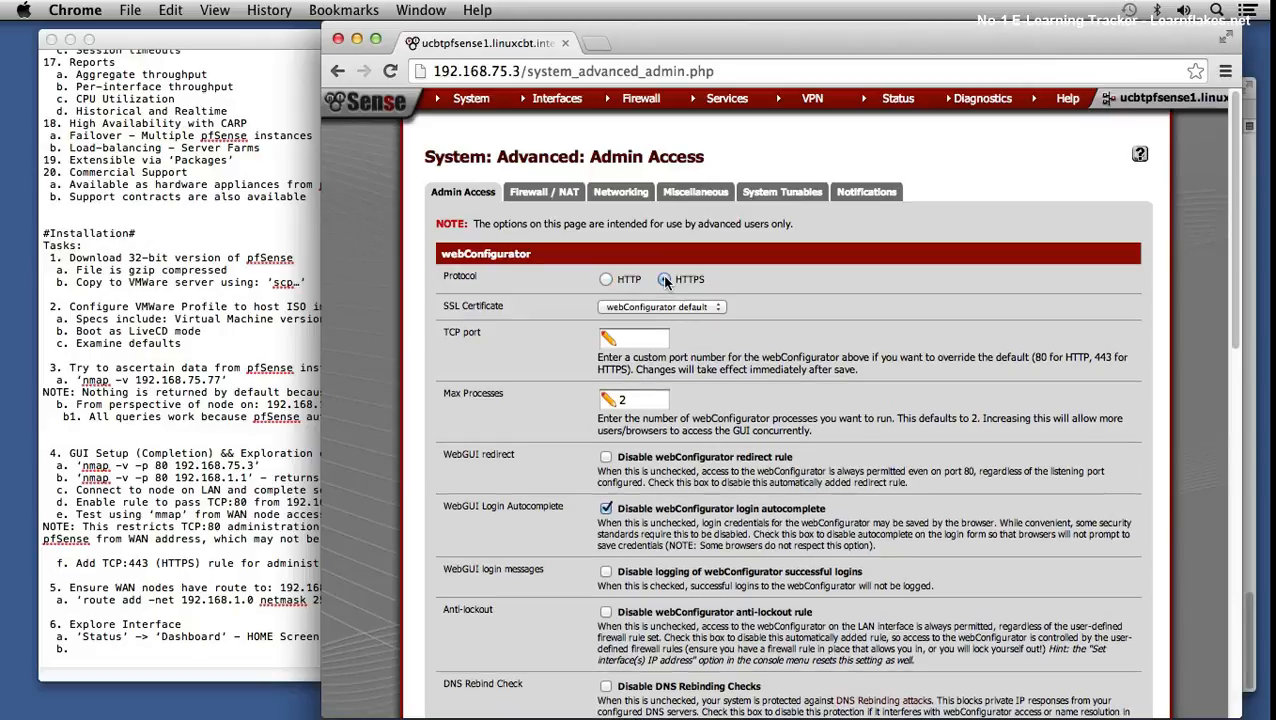
left_click(700, 306)
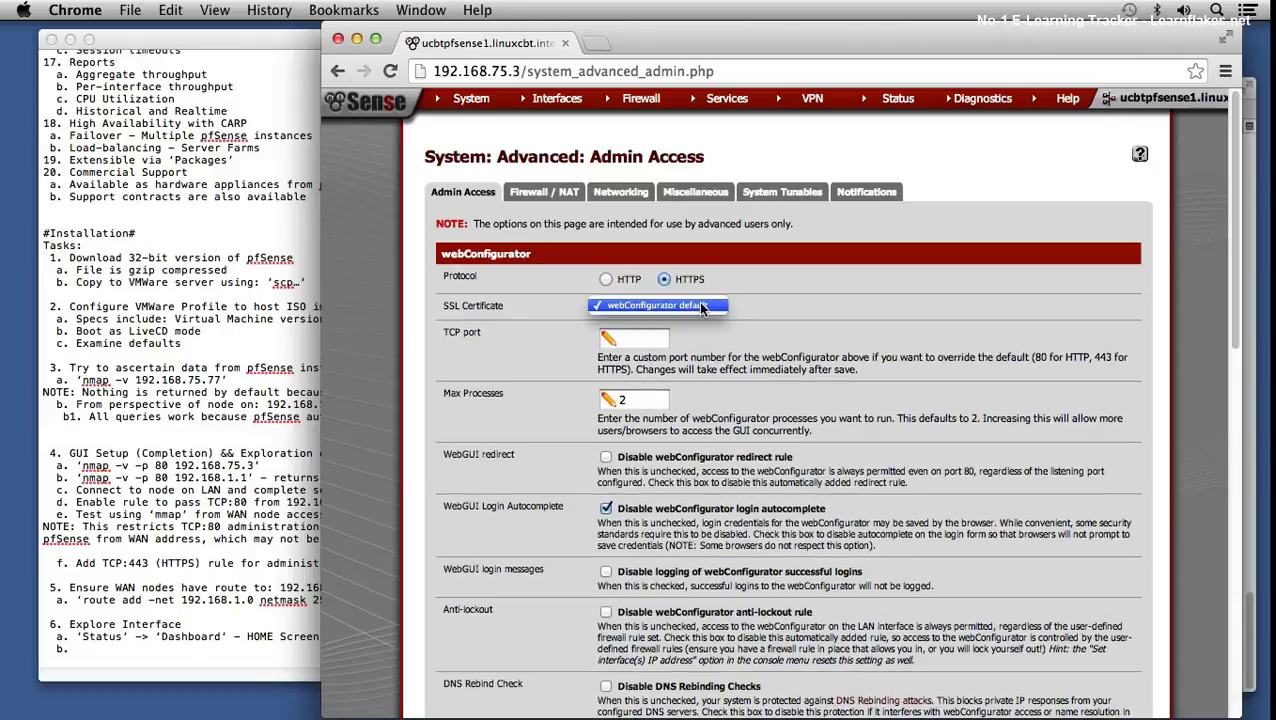
left_click(700, 306)
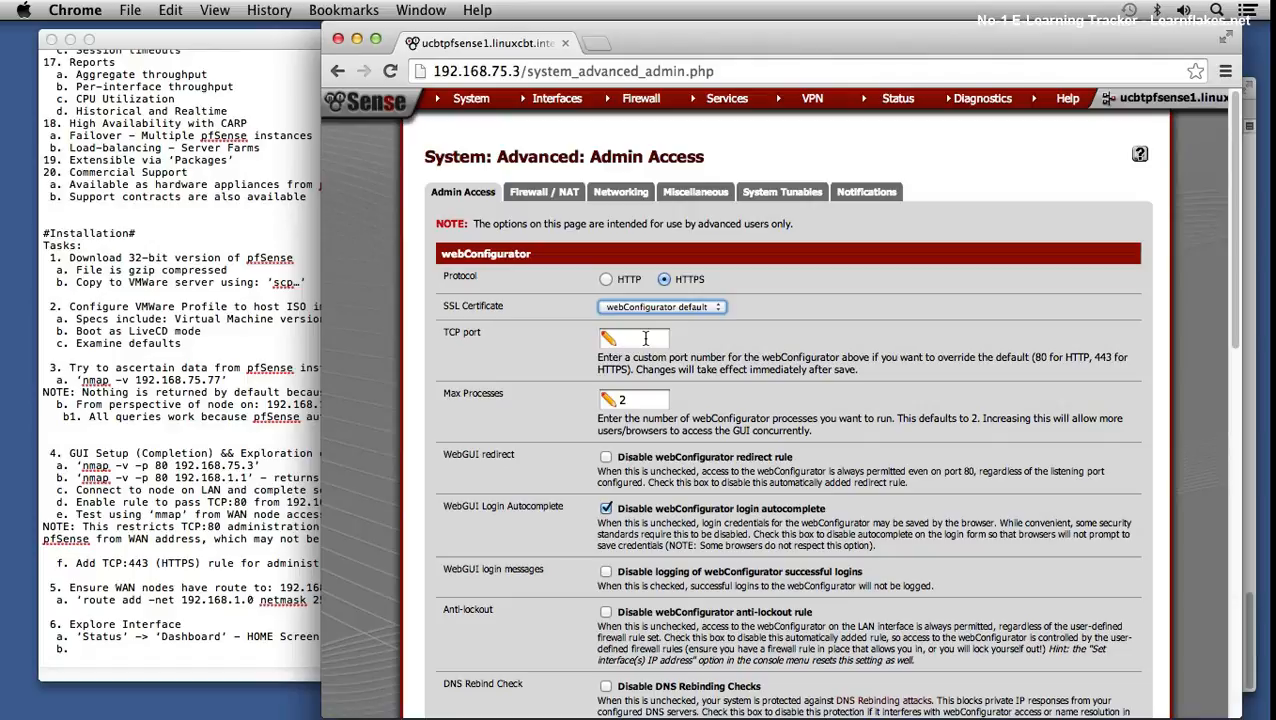
- Save the admin access settings, with console menu password protection enabled
scroll(667, 356, "down", 1)
left_click_drag(632, 389, 591, 388)
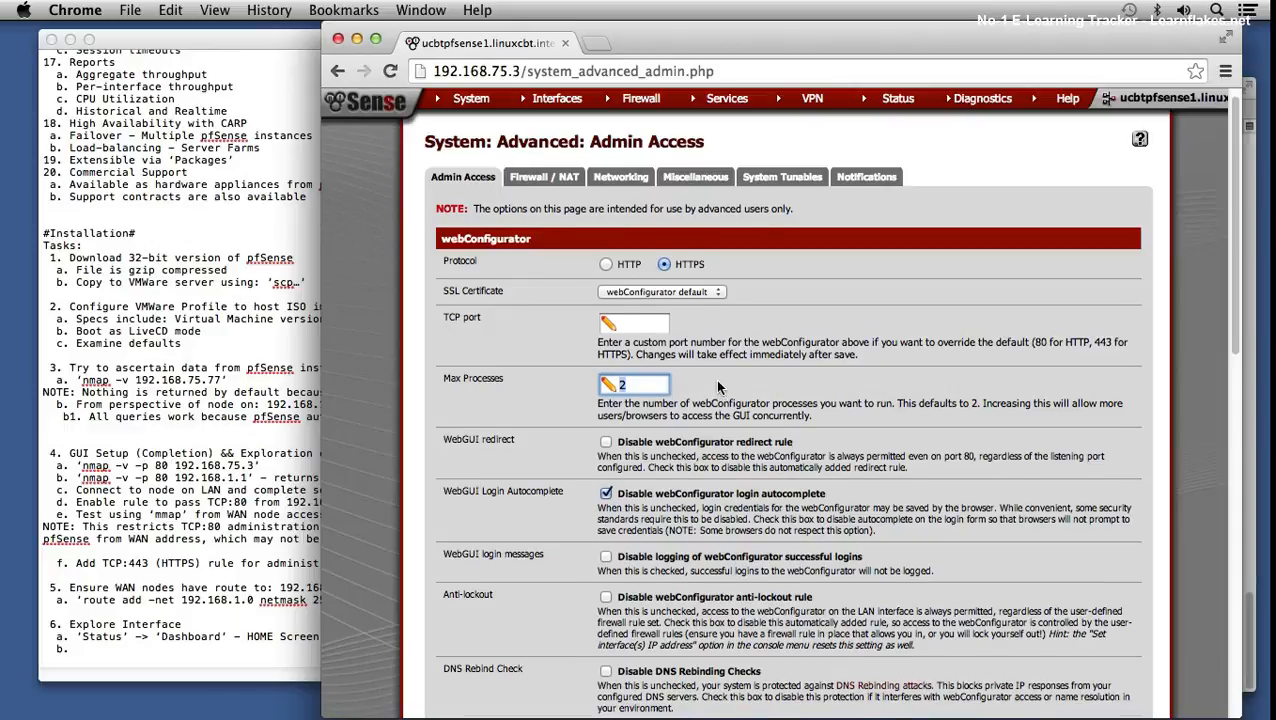
scroll(717, 390, "down", 1)
scroll(717, 383, "down", 1)
scroll(753, 388, "down", 4)
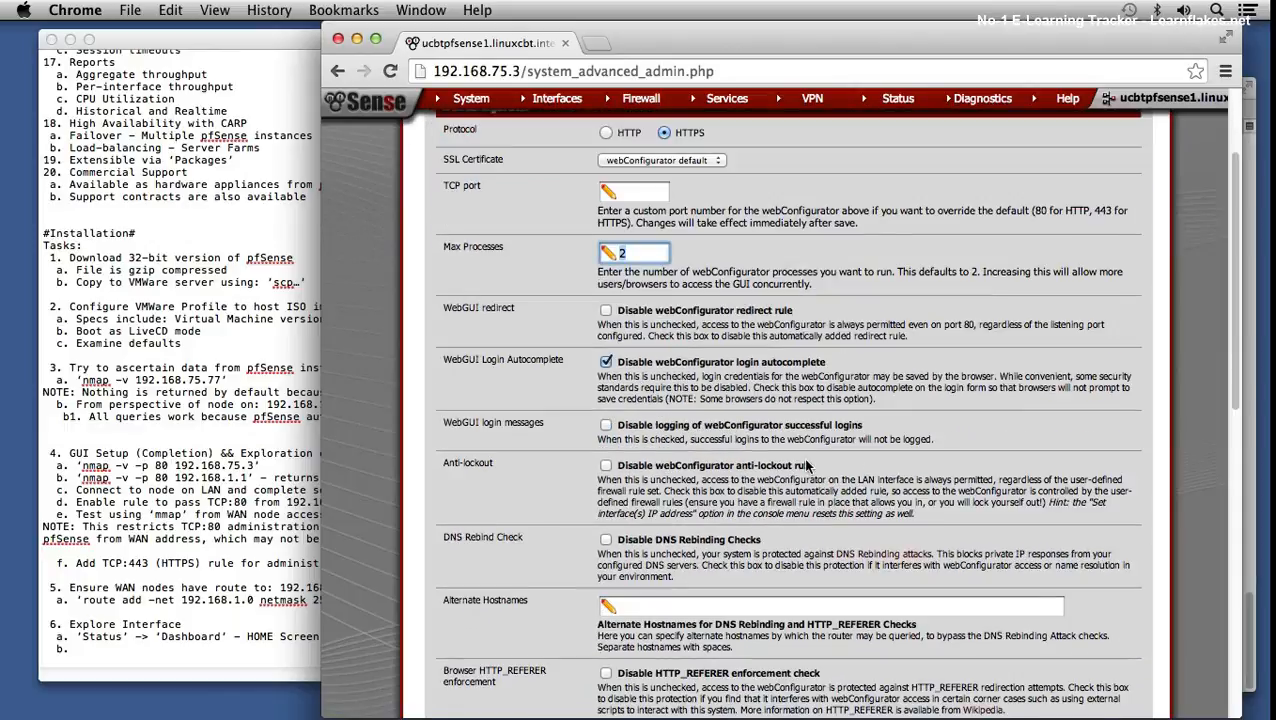
scroll(720, 440, "down", 4)
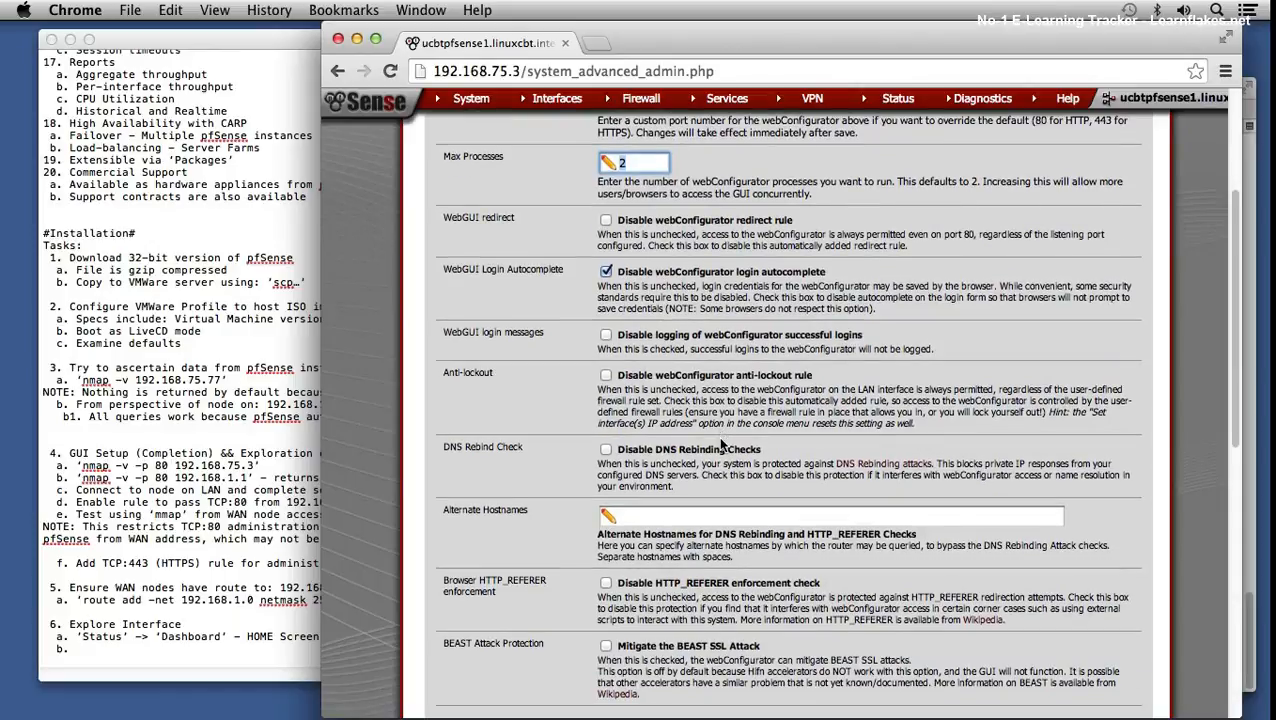
scroll(772, 488, "down", 8)
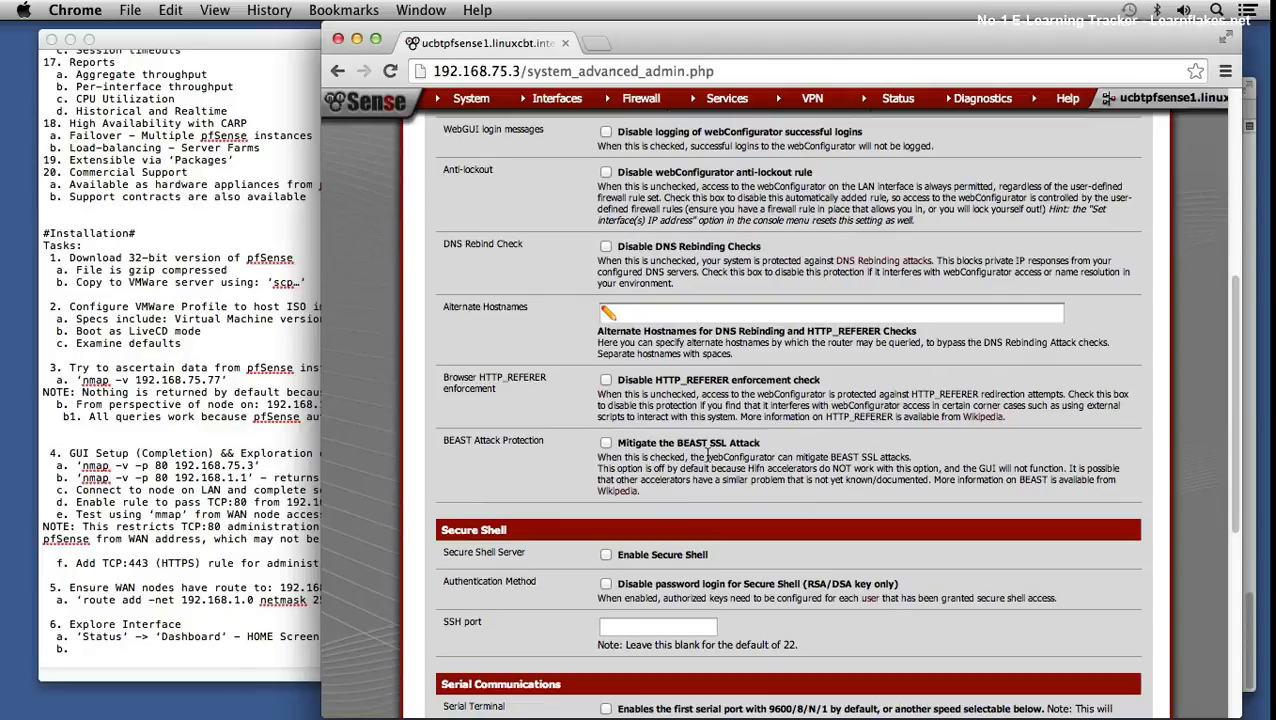
scroll(714, 403, "down", 1)
scroll(714, 403, "down", 2)
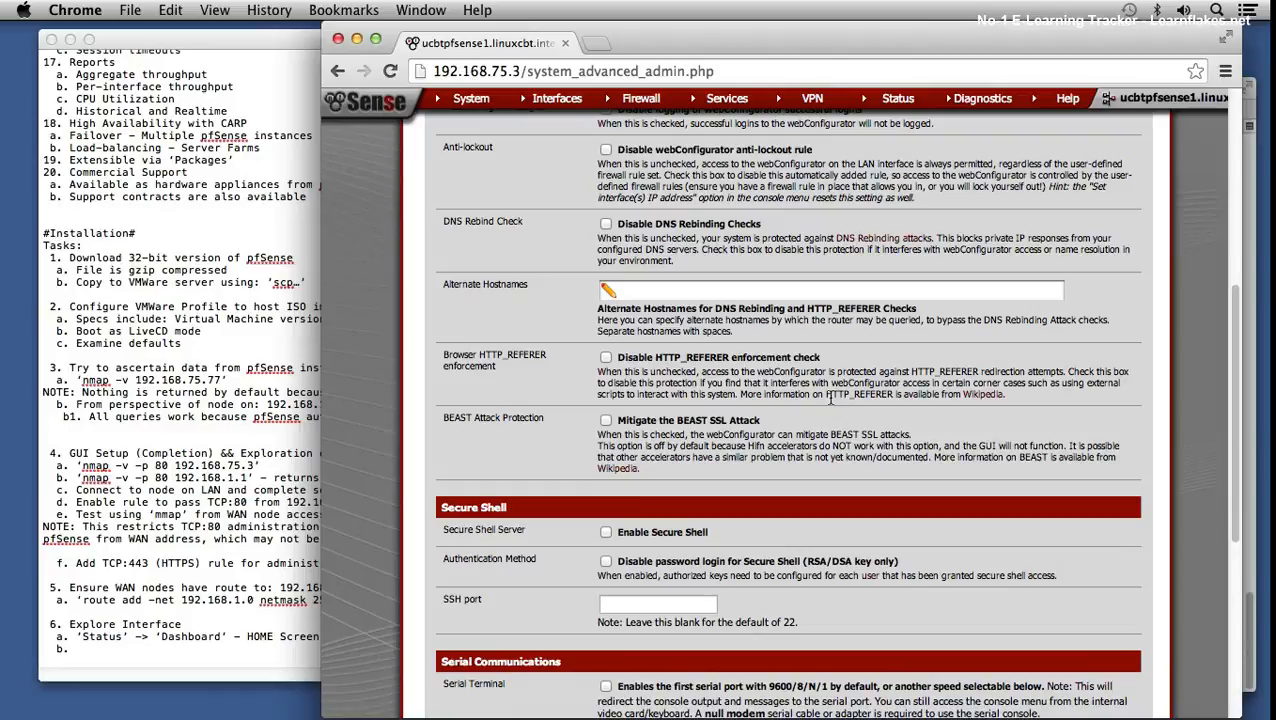
scroll(838, 391, "down", 10)
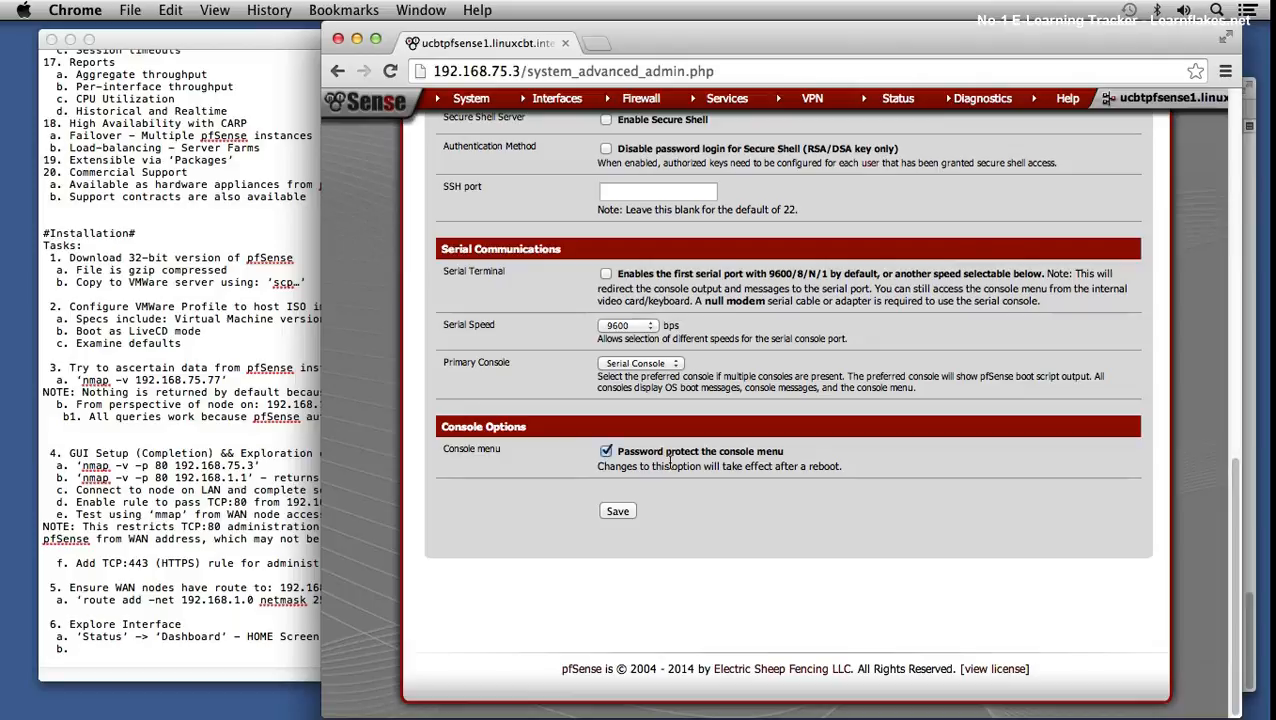
left_click(618, 512)
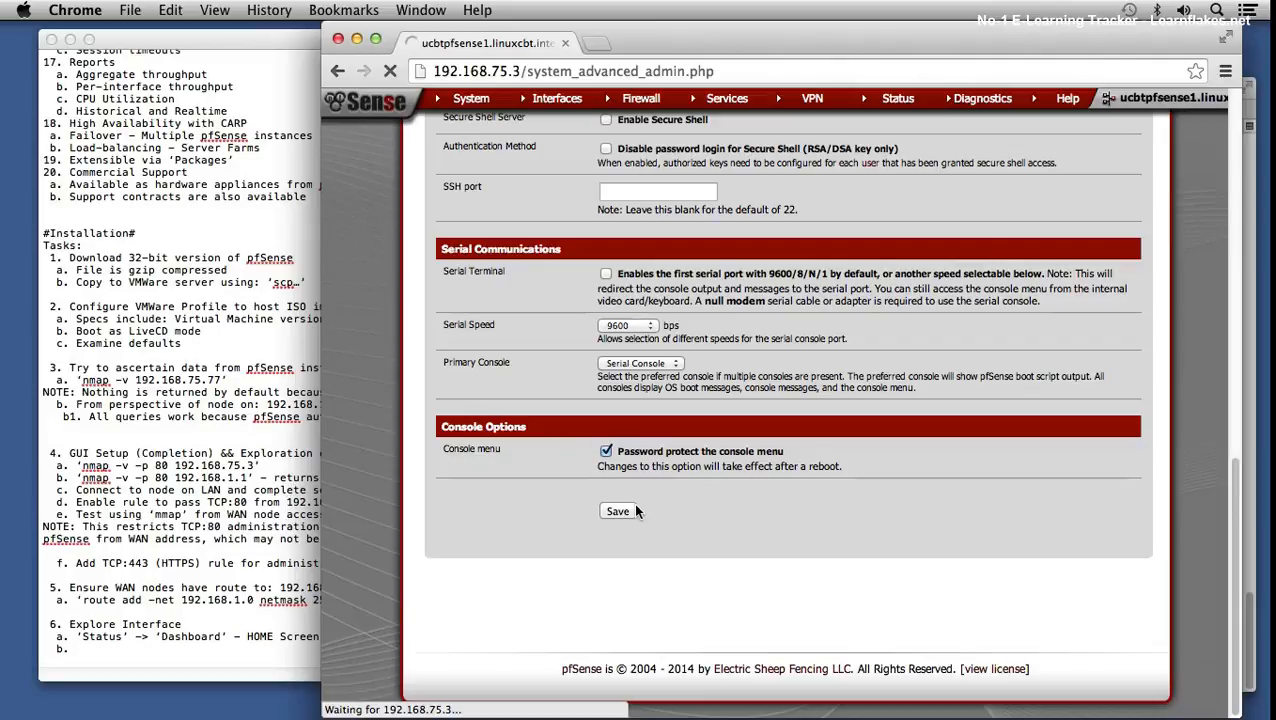
- In the notes, add a System → Advanced entry with 'b1. Force SSL for administration'
left_click(178, 648)
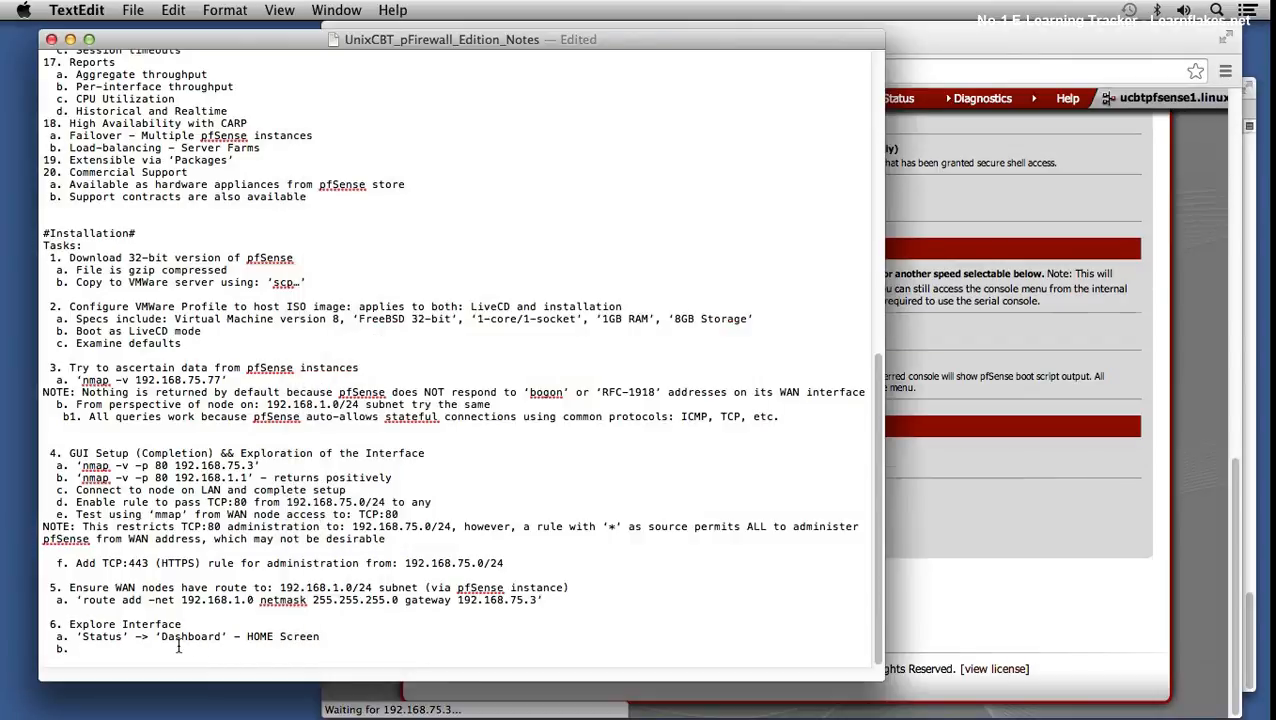
type("'System'")
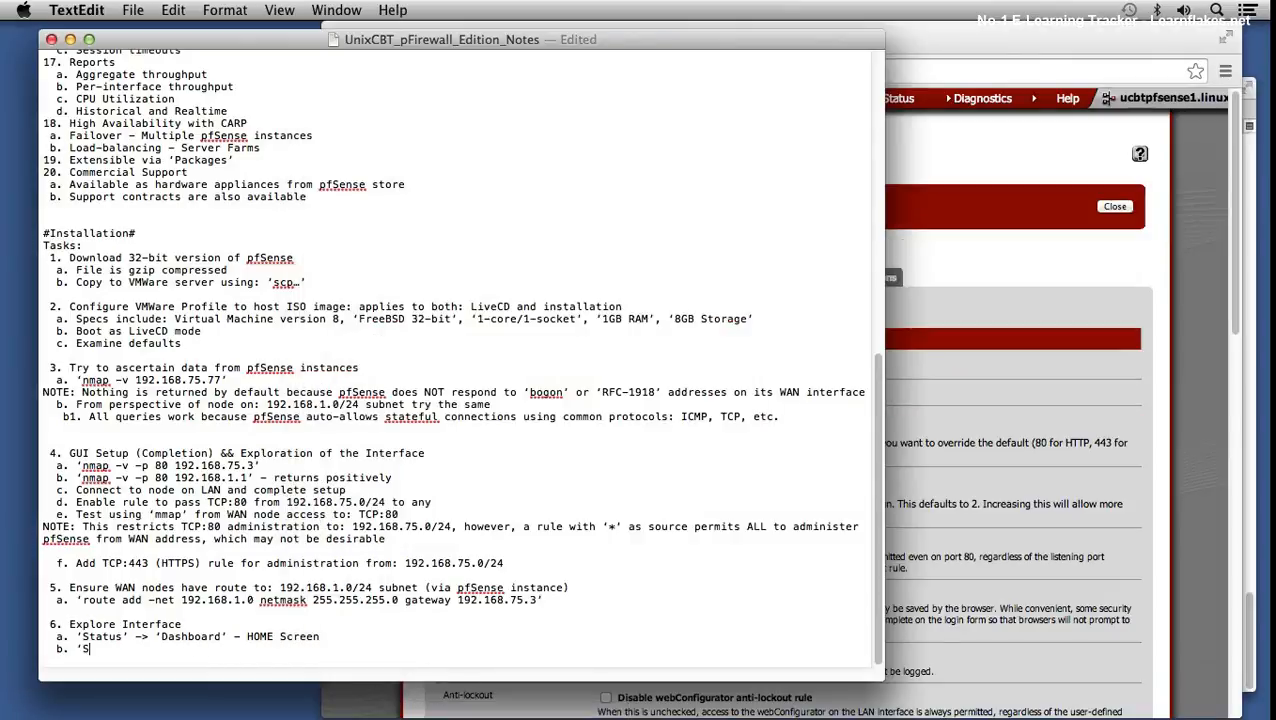
type(" -> 'Advanced'")
key("Return")
type("b1. FOrce")
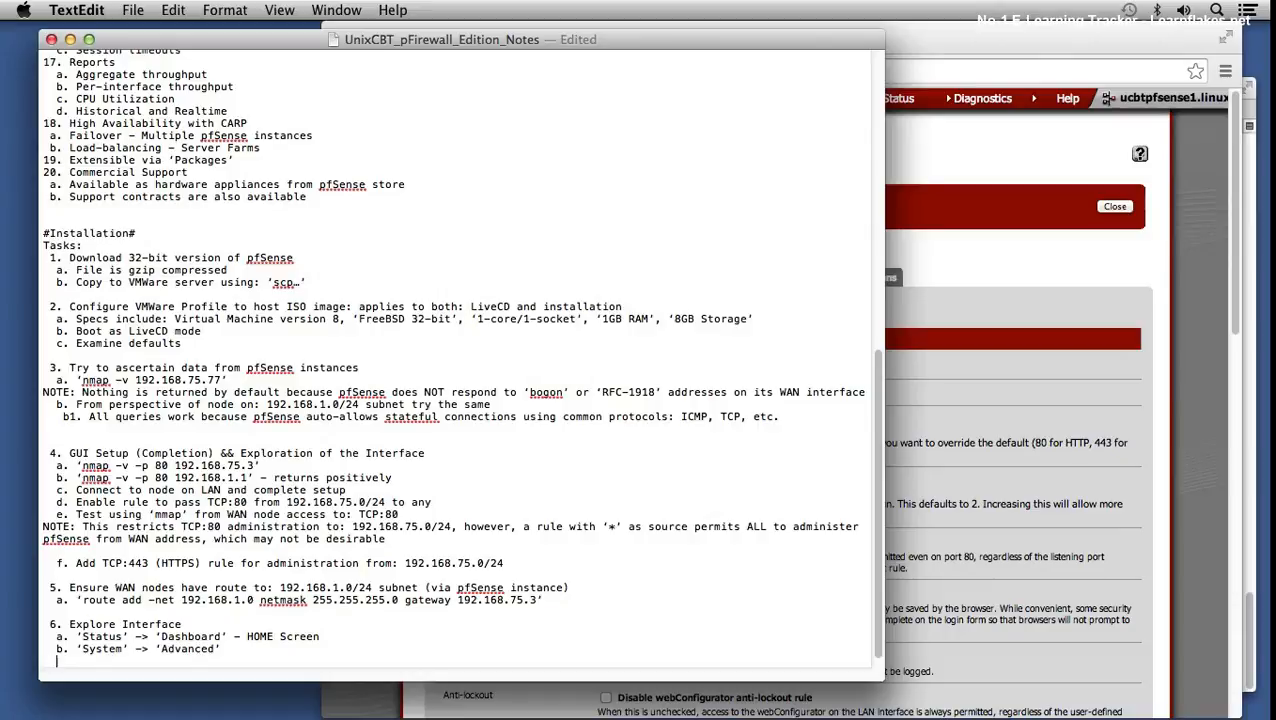
type(" SSL for adminis")
type("tration")
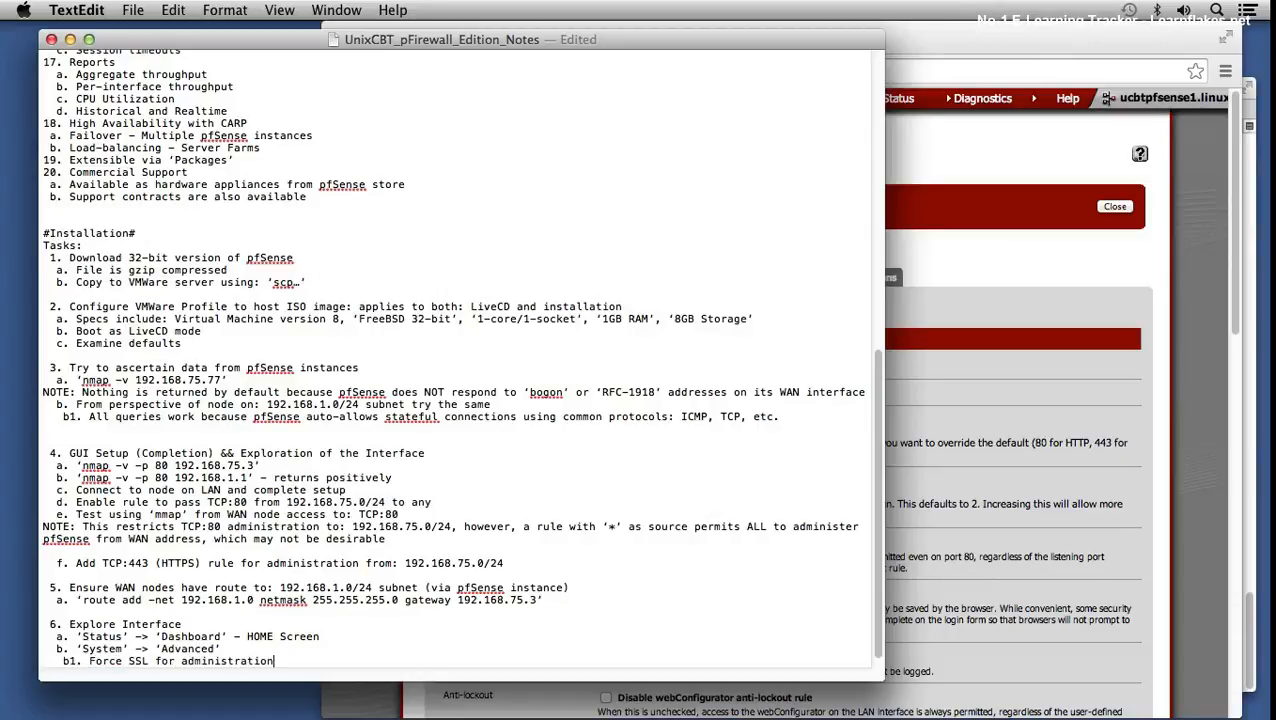
- Add 'b2. Force password at console prompt (requires a reboot)', then proceed past Chrome's certificate warning
key("Return")
type("b2. Force password at console prompt (requires")
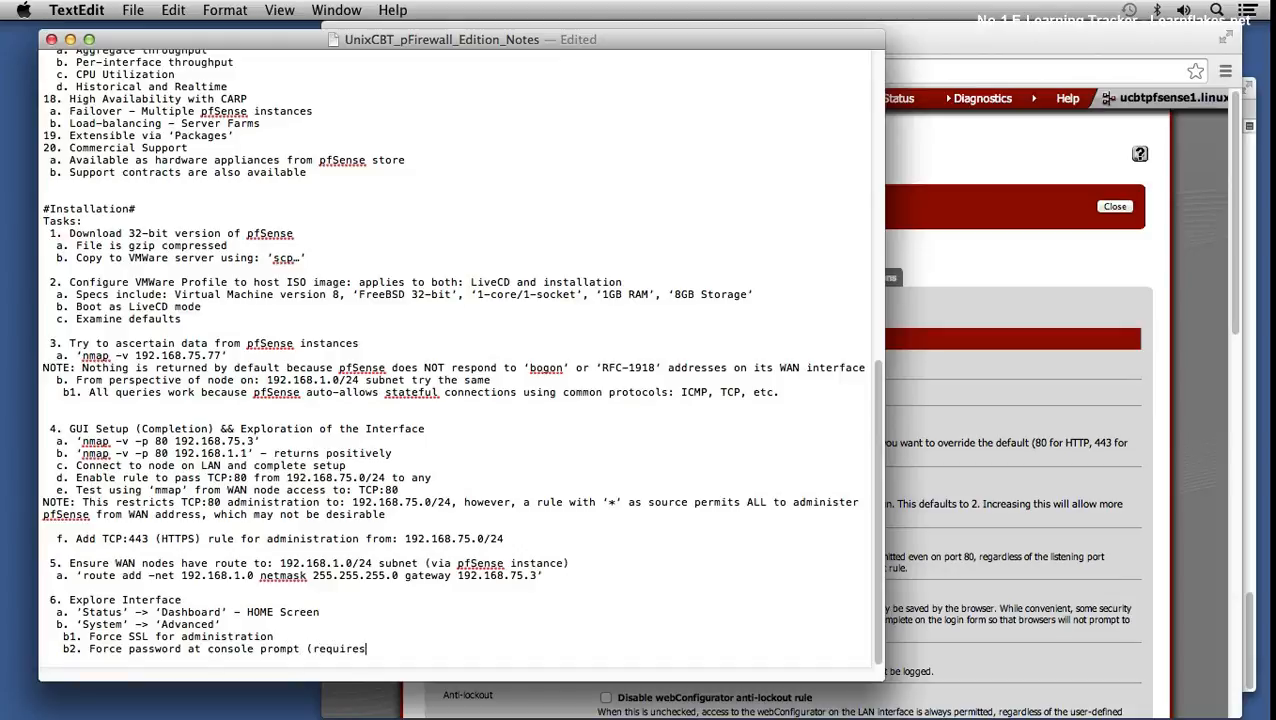
type(" a reboot)")
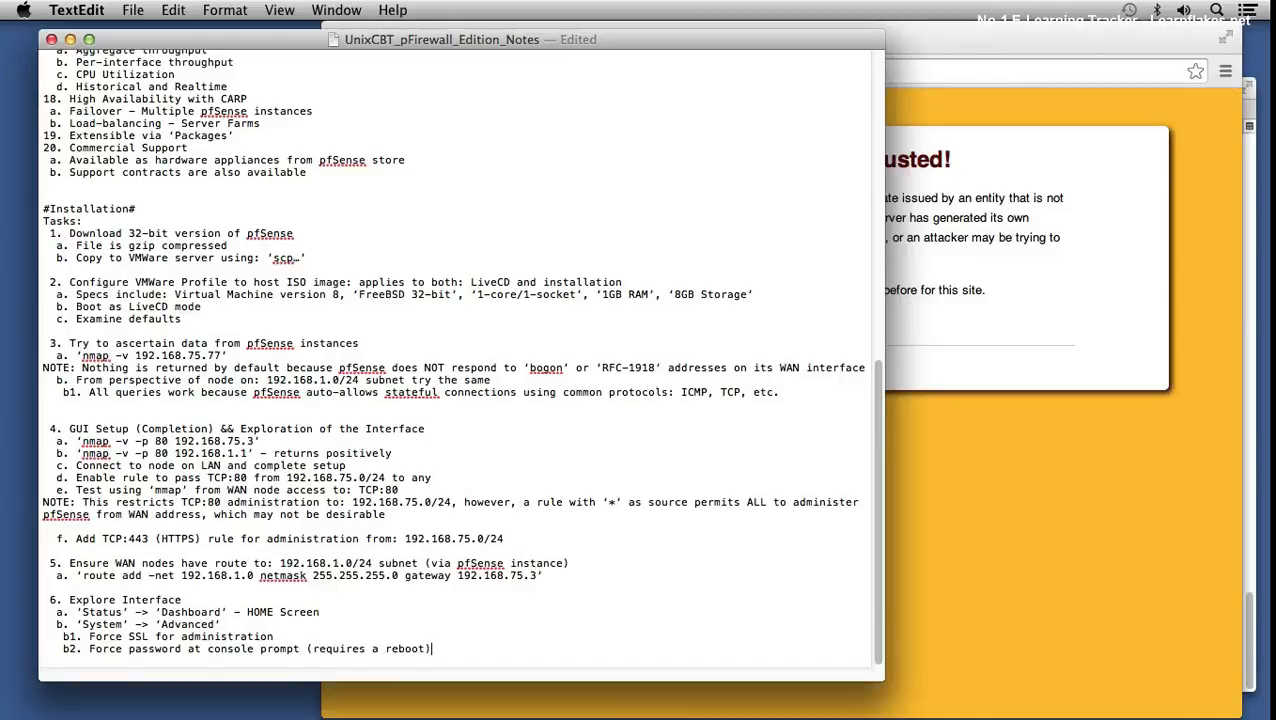
left_click(912, 437)
left_click(529, 323)
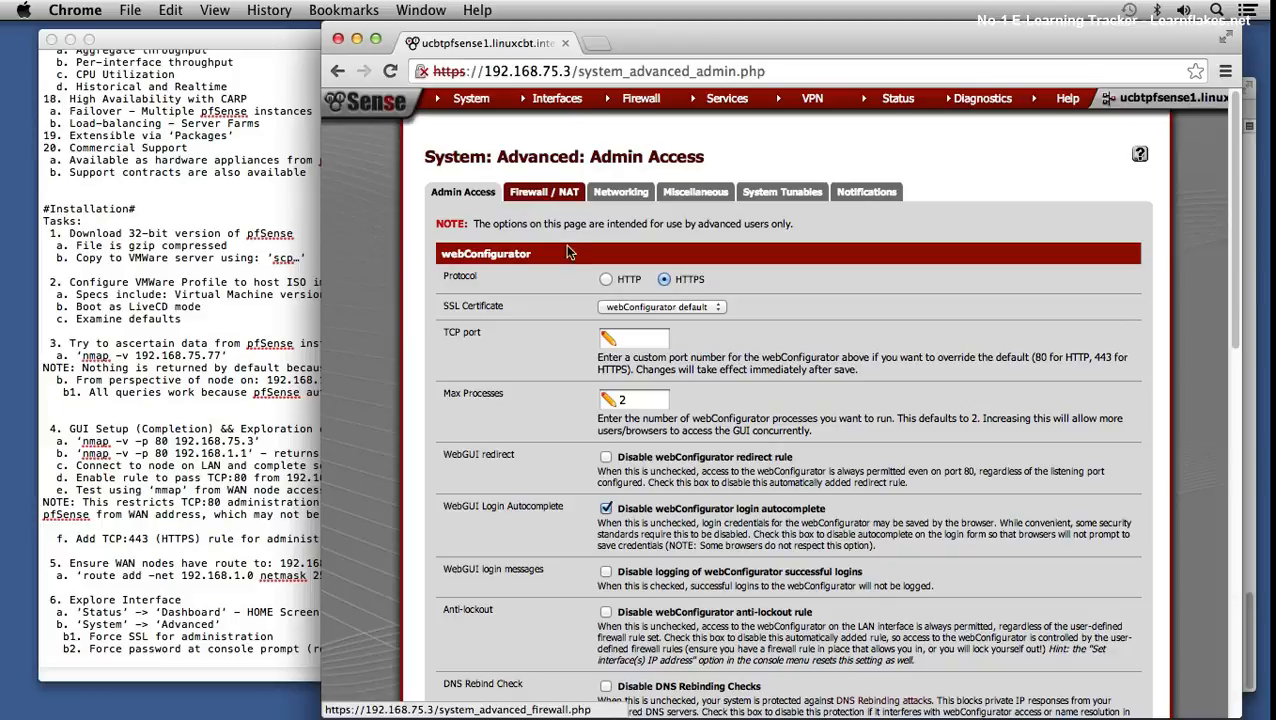
- Review the Firewall / NAT and then the Networking tabs of System > Advanced
scroll(702, 377, "down", 5)
scroll(702, 346, "down", 5)
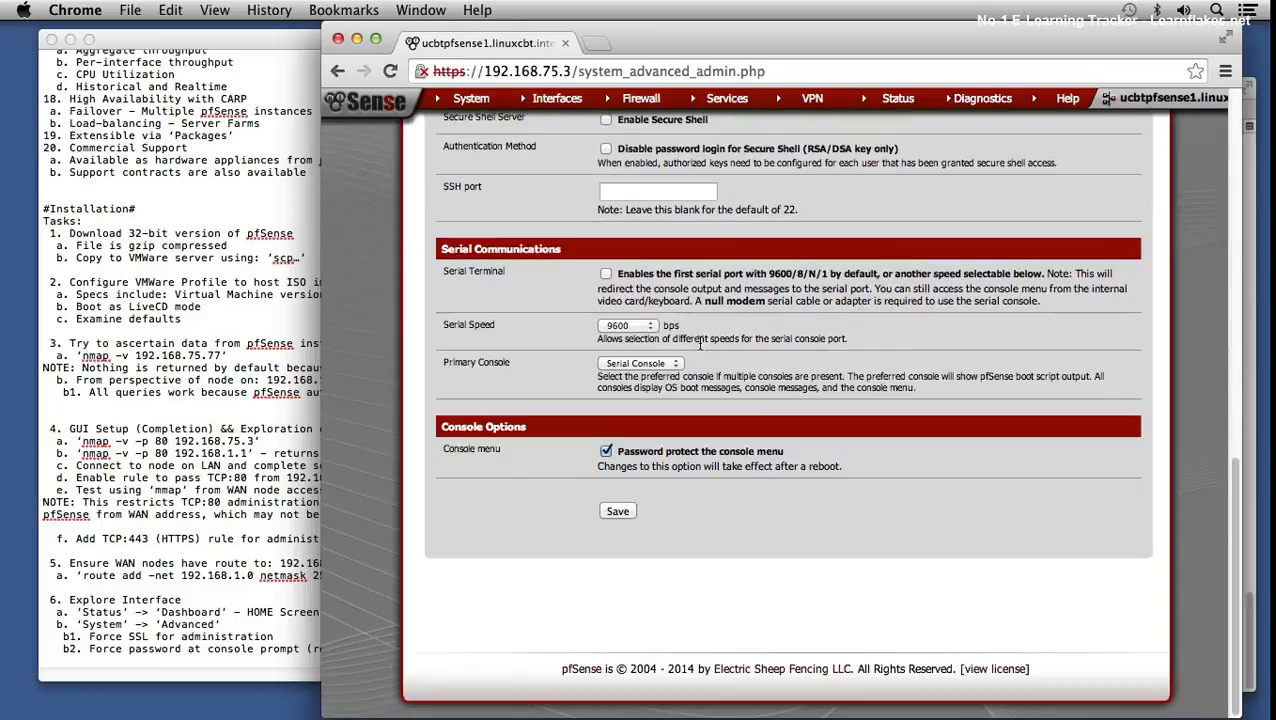
scroll(735, 412, "up", 10)
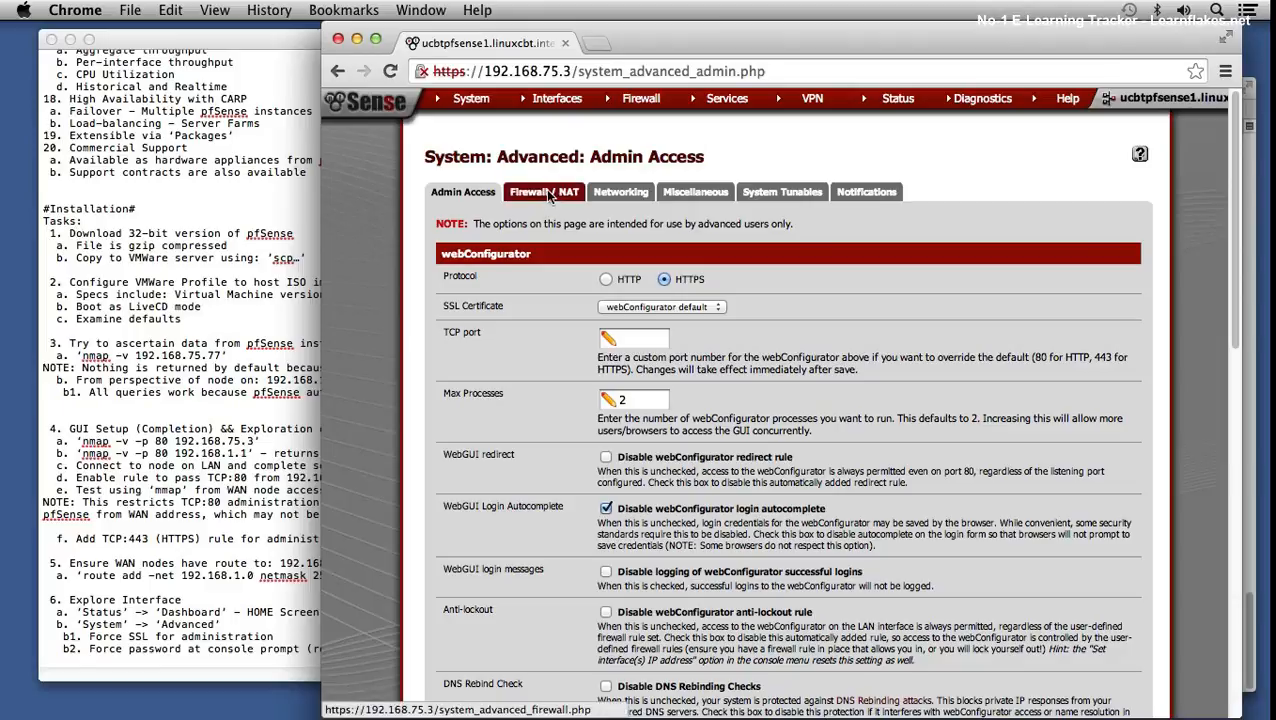
left_click(546, 192)
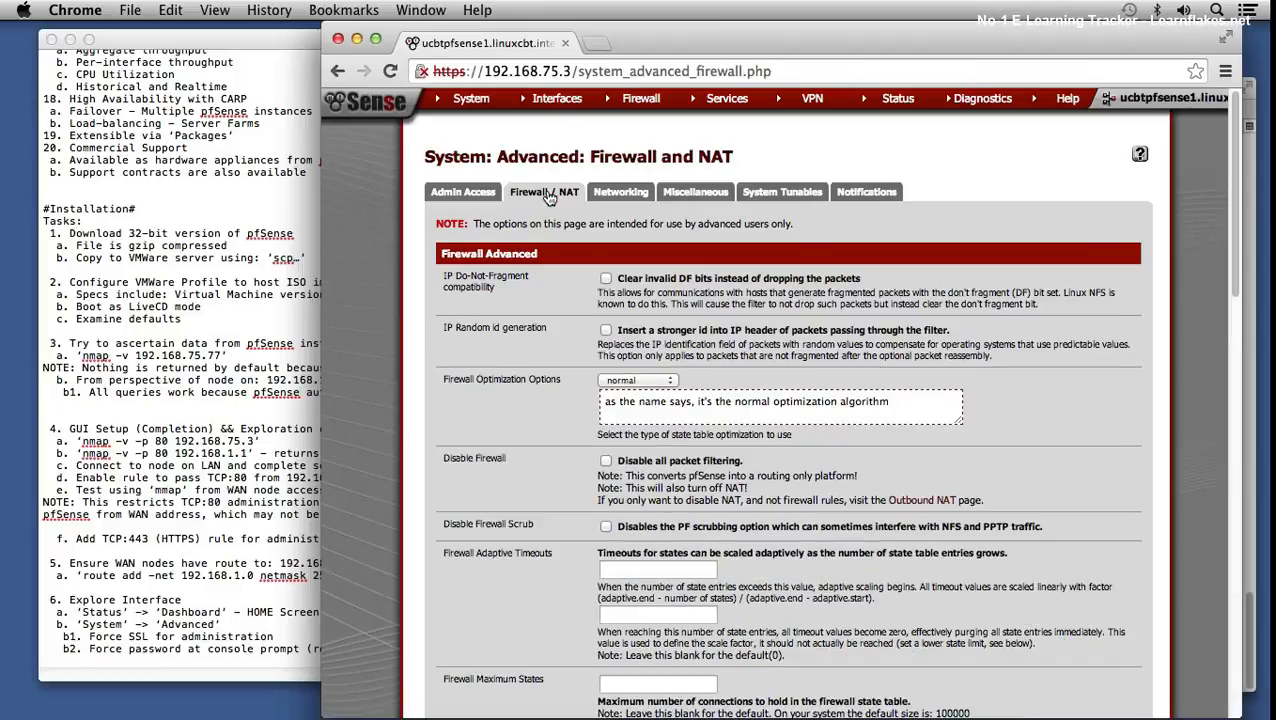
left_click(638, 193)
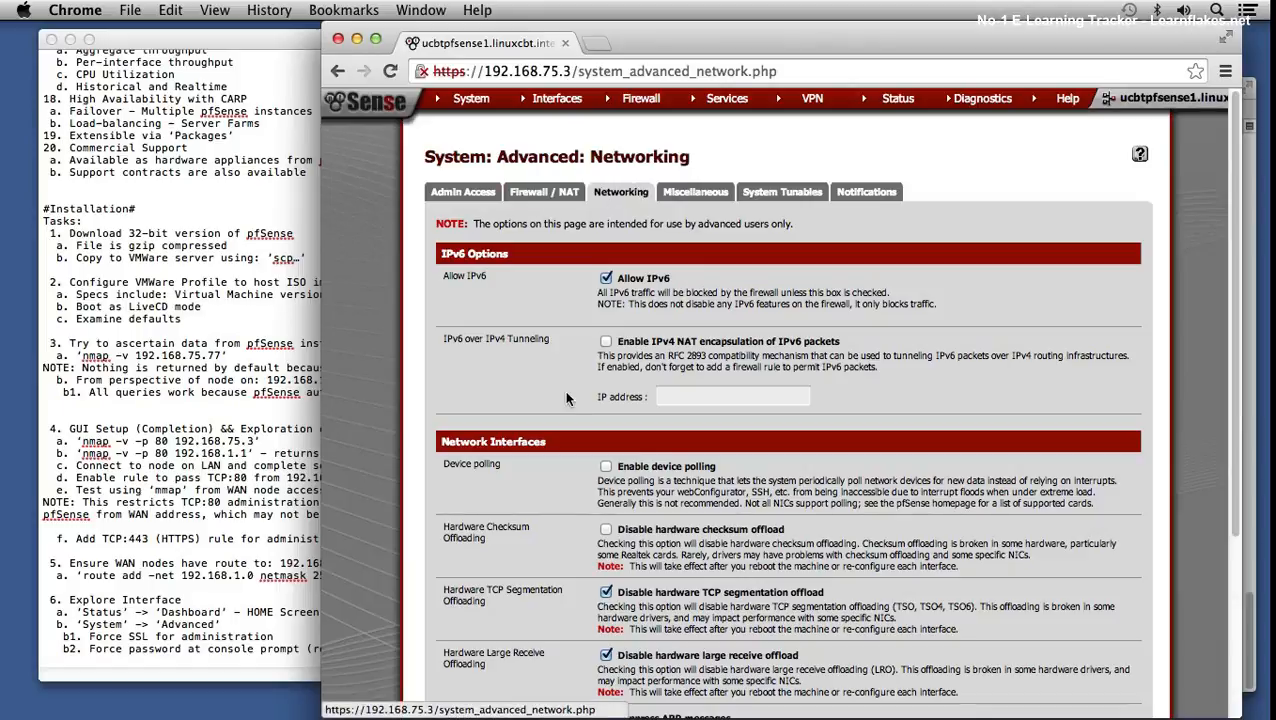
scroll(566, 398, "down", 2)
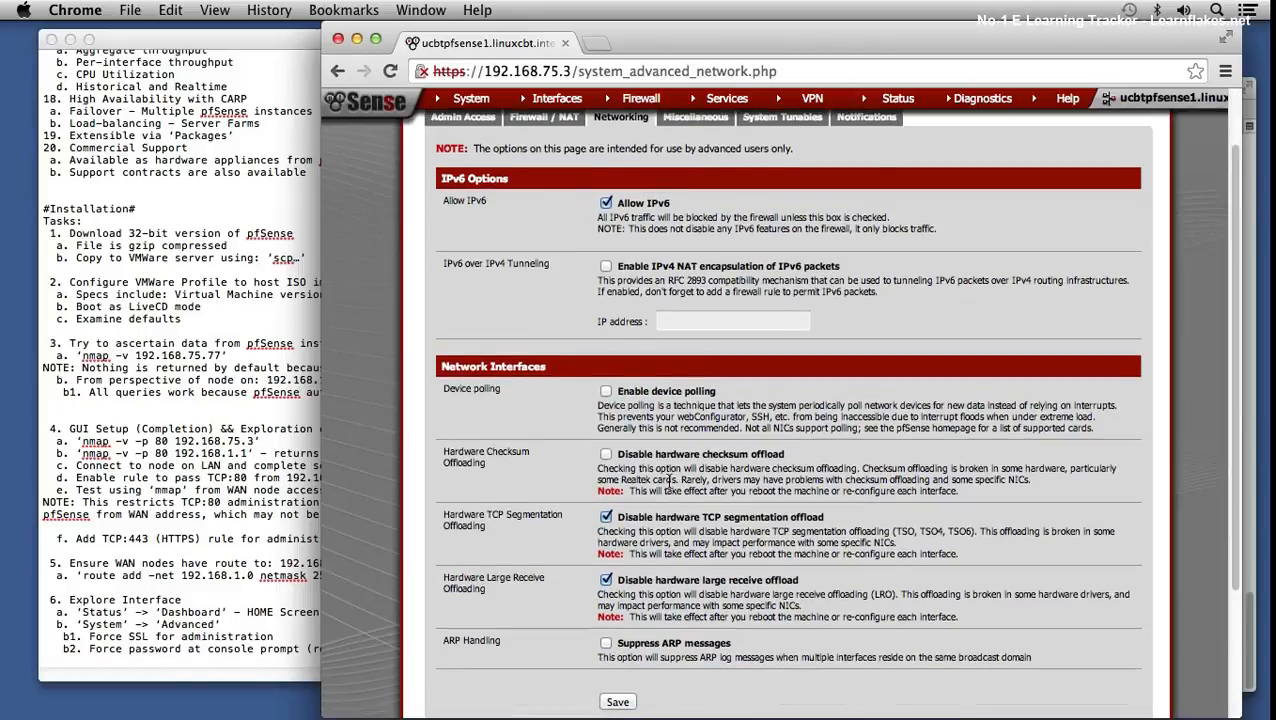
scroll(667, 480, "down", 4)
scroll(798, 255, "up", 5)
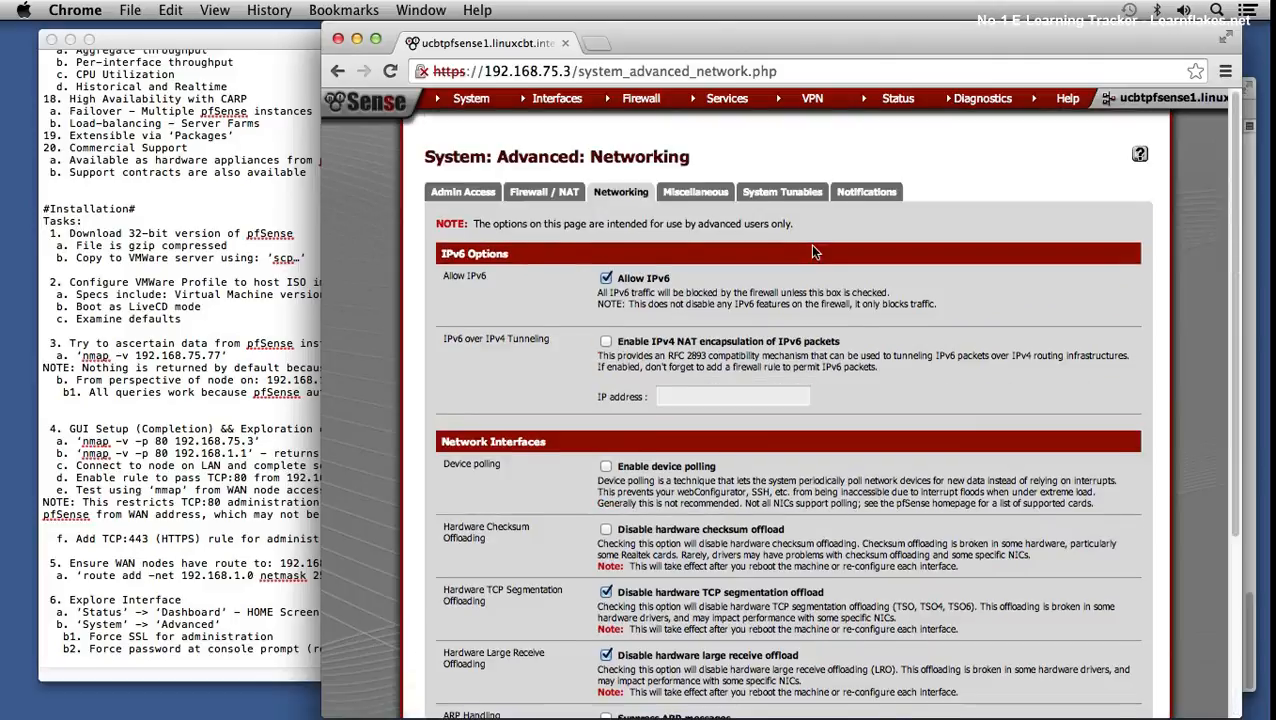
- Browse the Miscellaneous, System Tunables and Notifications tabs, scrolling through the tunables and notification settings
left_click(712, 192)
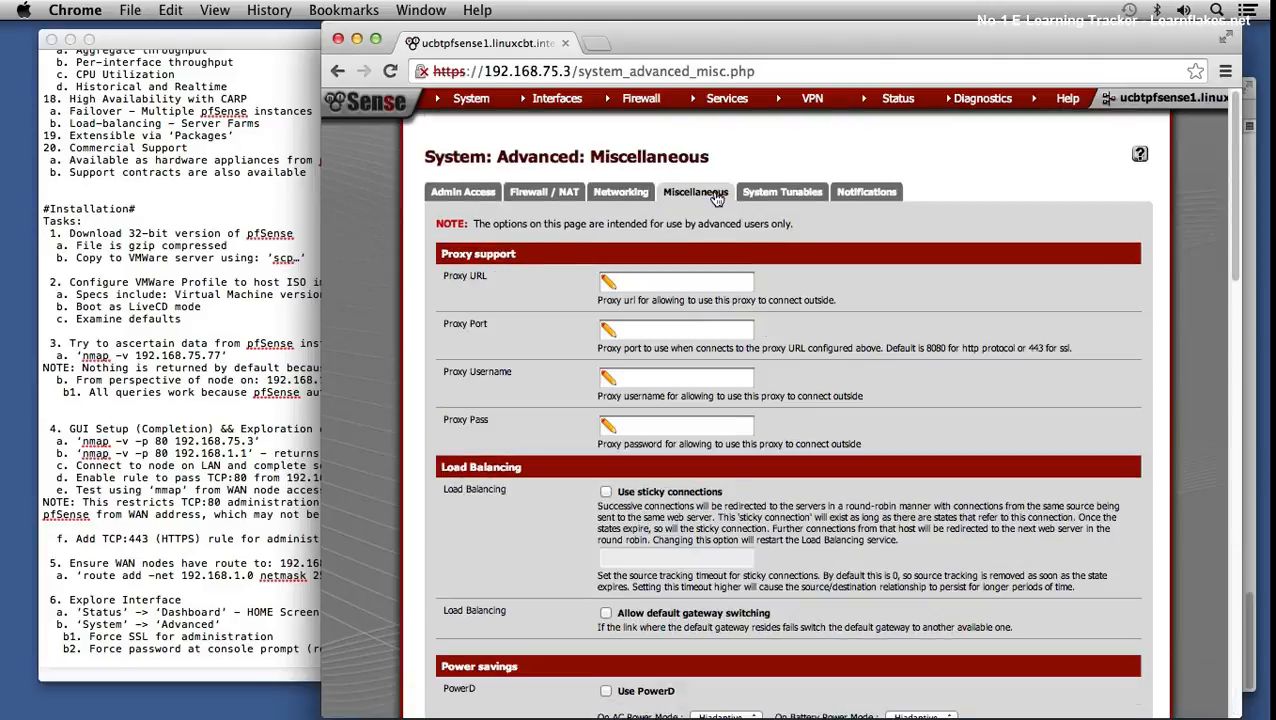
left_click(779, 193)
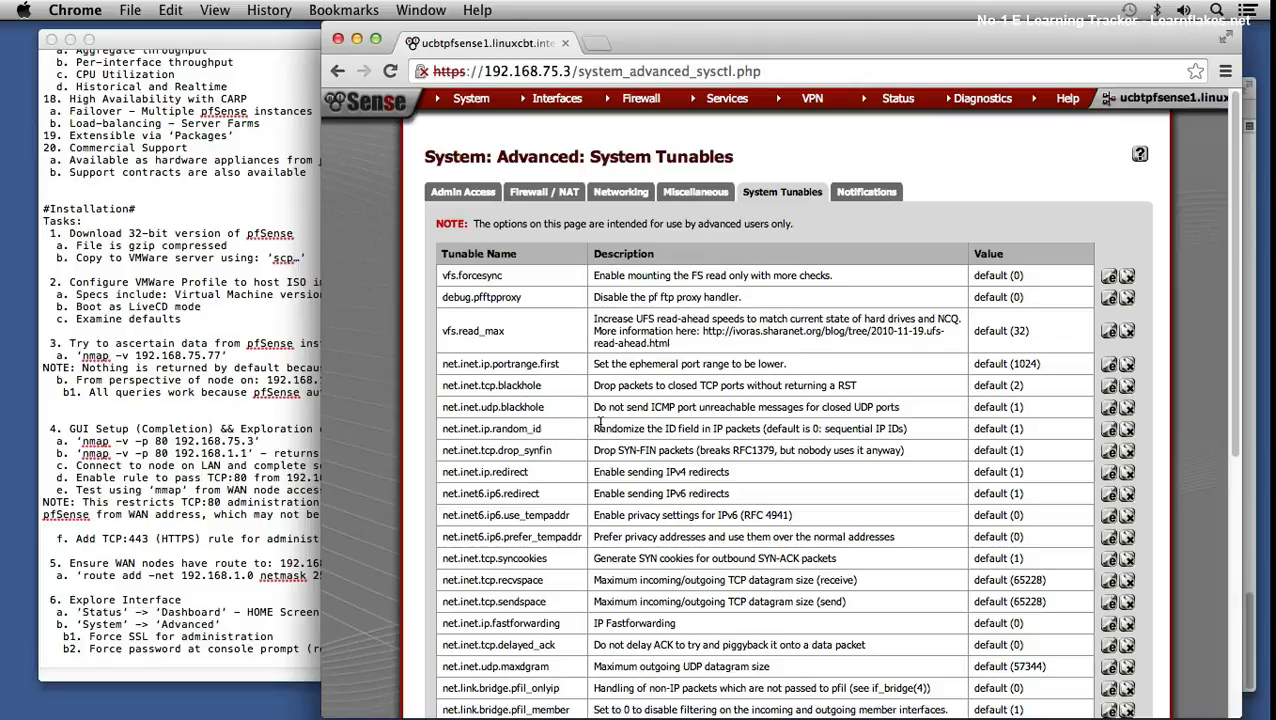
scroll(601, 506, "down", 1)
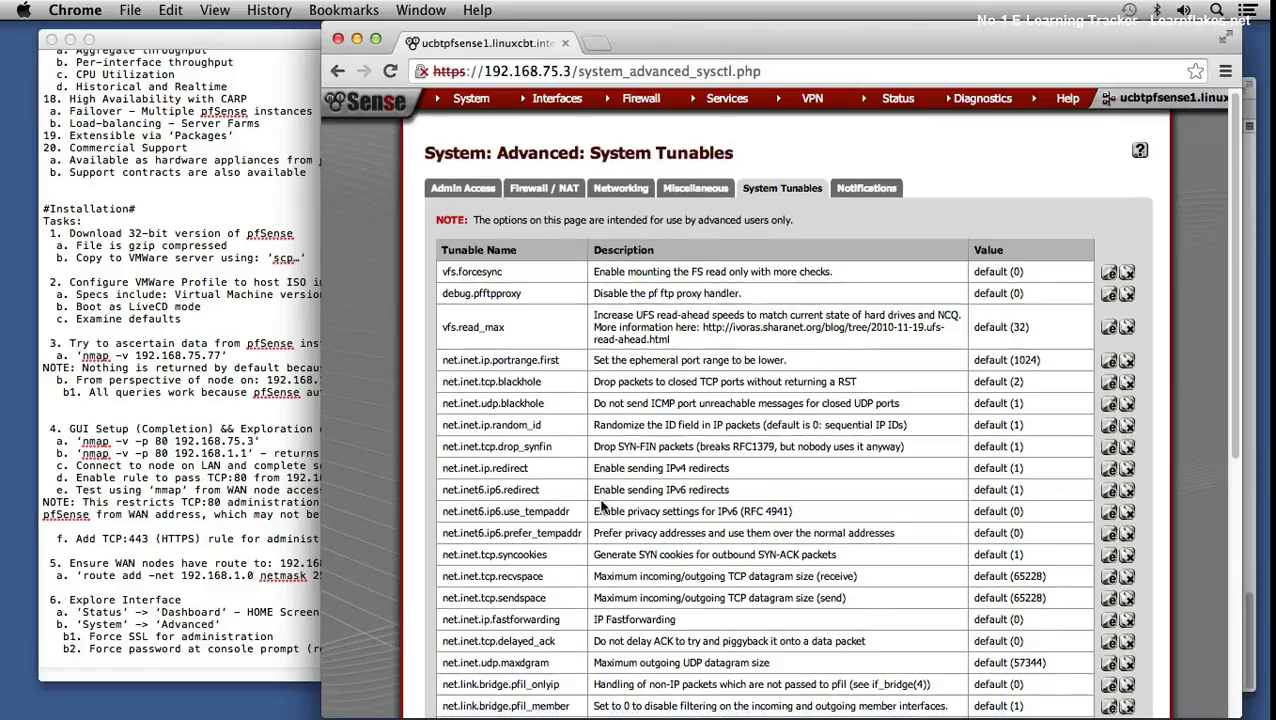
scroll(601, 506, "down", 3)
scroll(597, 503, "down", 5)
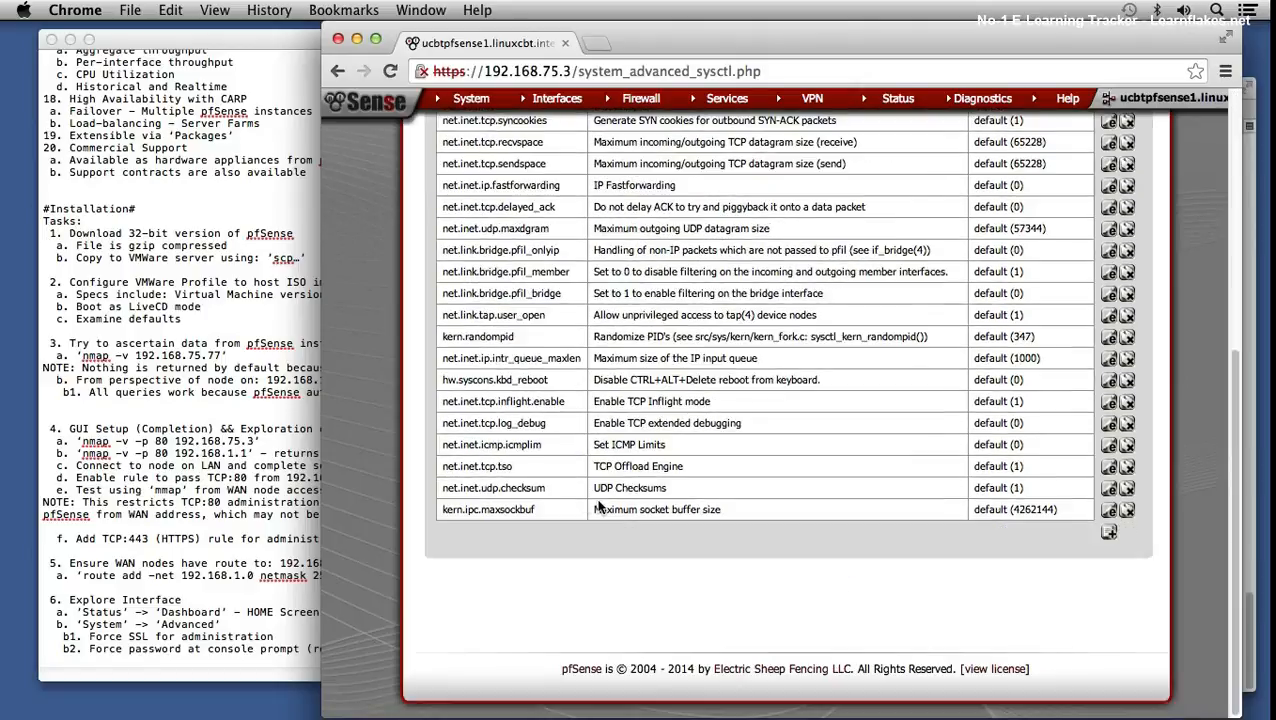
scroll(563, 505, "up", 8)
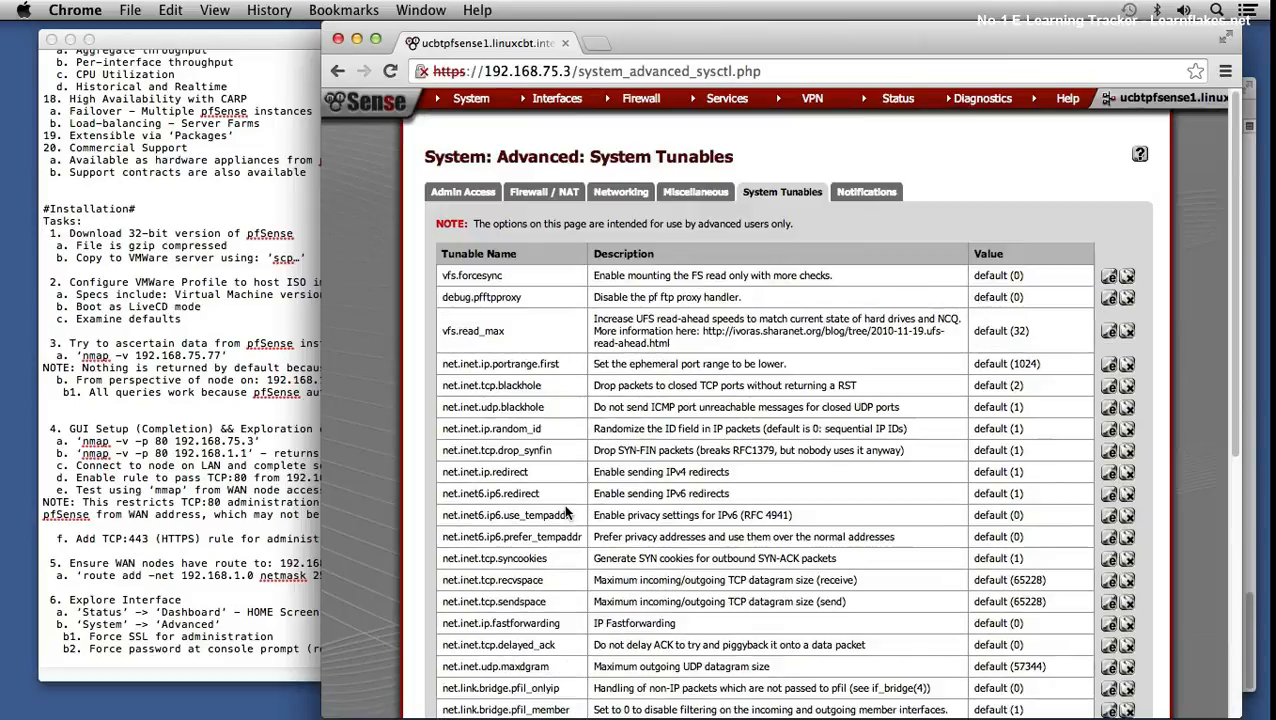
left_click(868, 196)
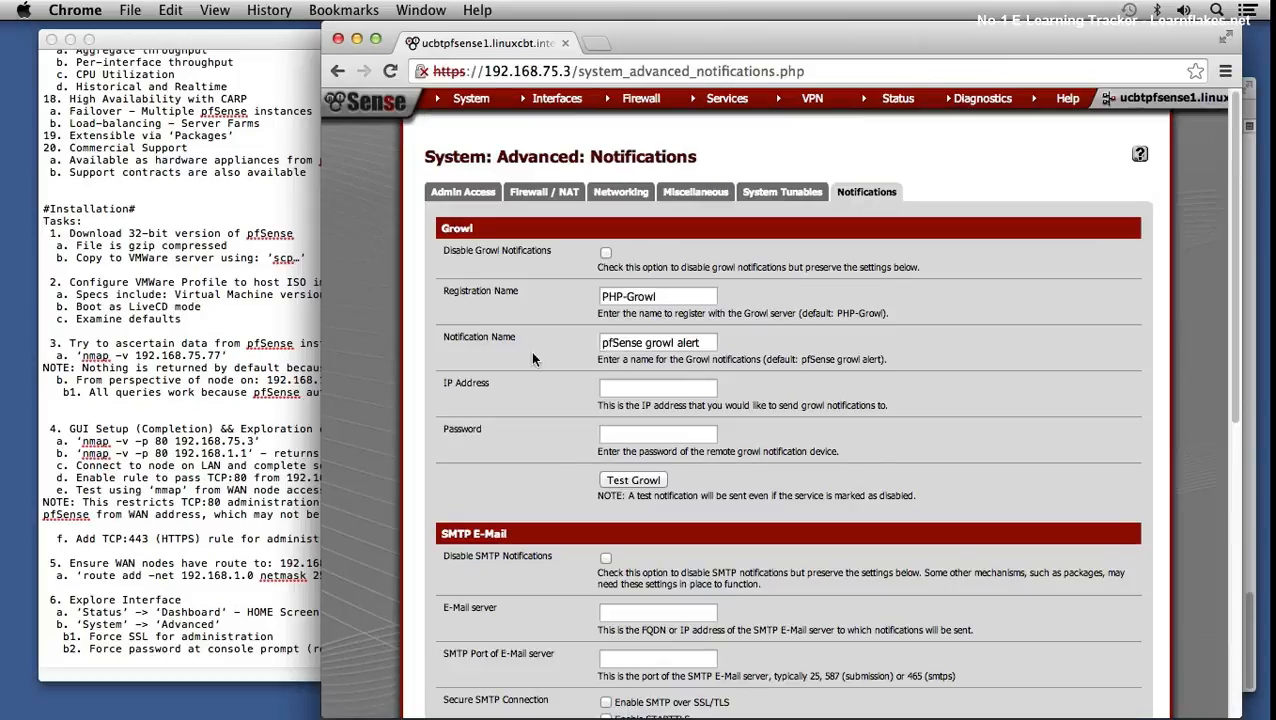
scroll(549, 469, "down", 10)
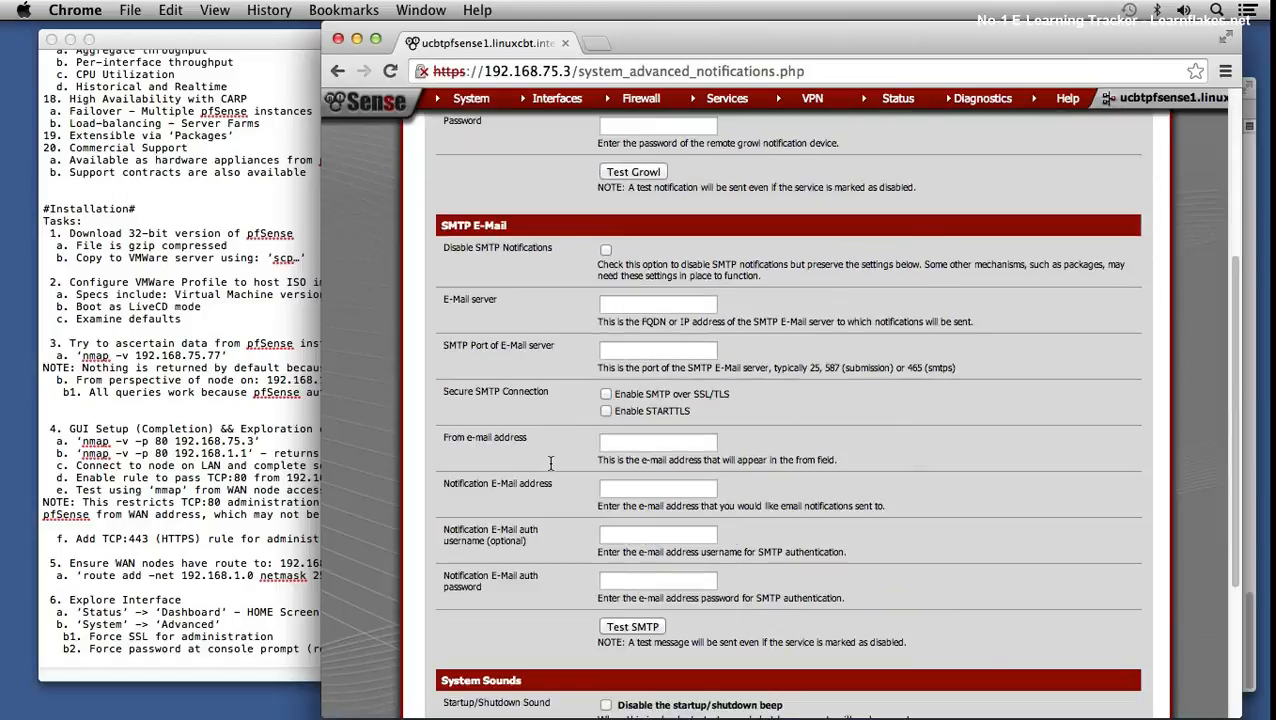
scroll(551, 469, "up", 10)
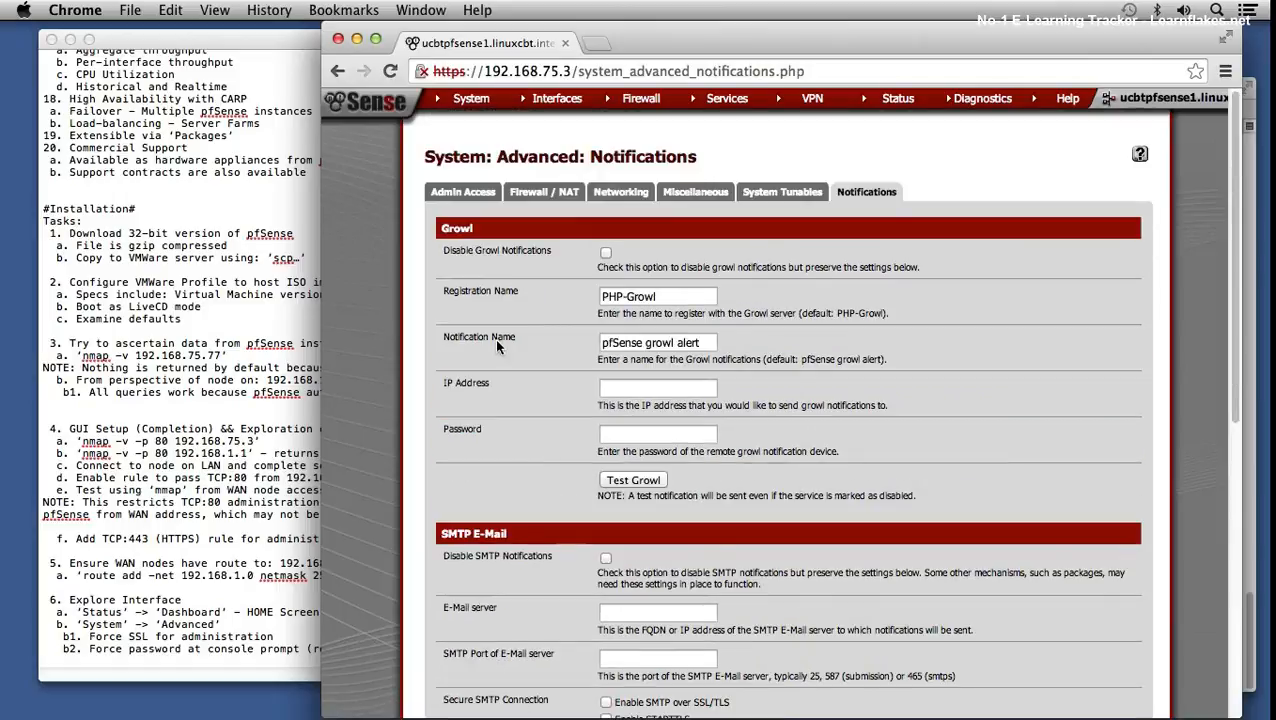
mouse_move(470, 101)
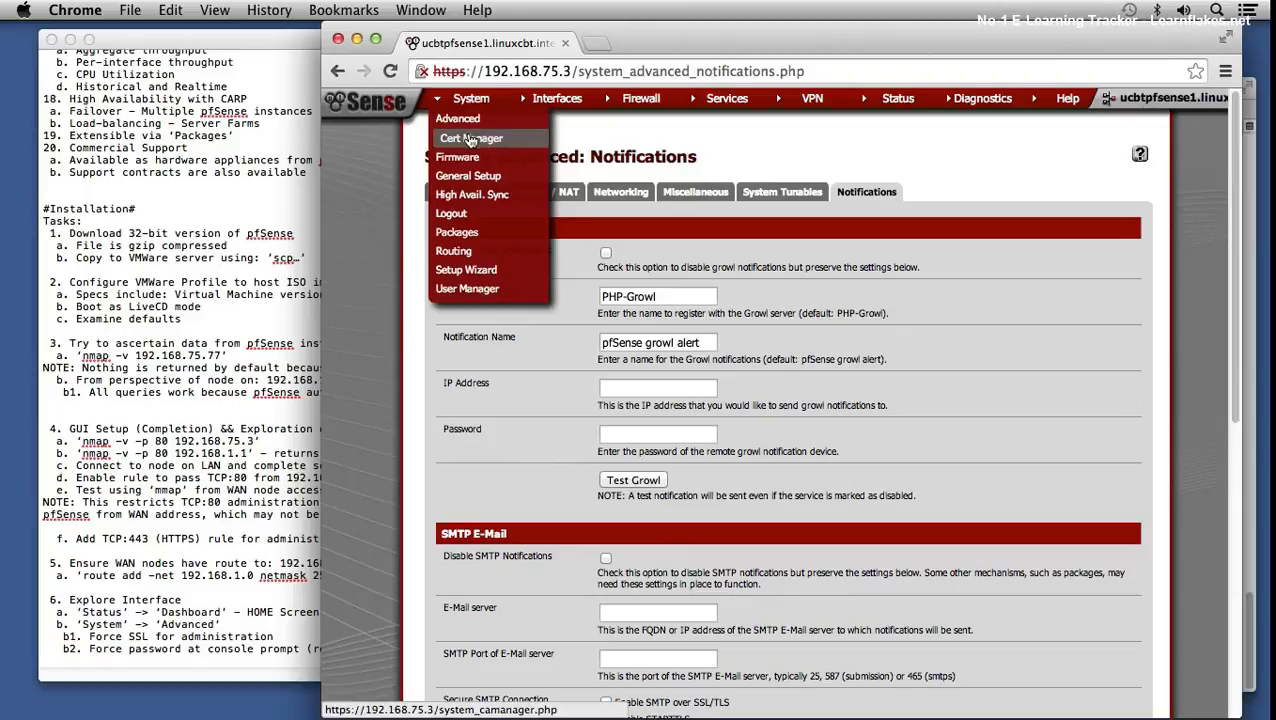
- In Cert Manager, view the Certificates and Certificate Revocation tabs, then return to the empty CAs list
left_click(468, 138)
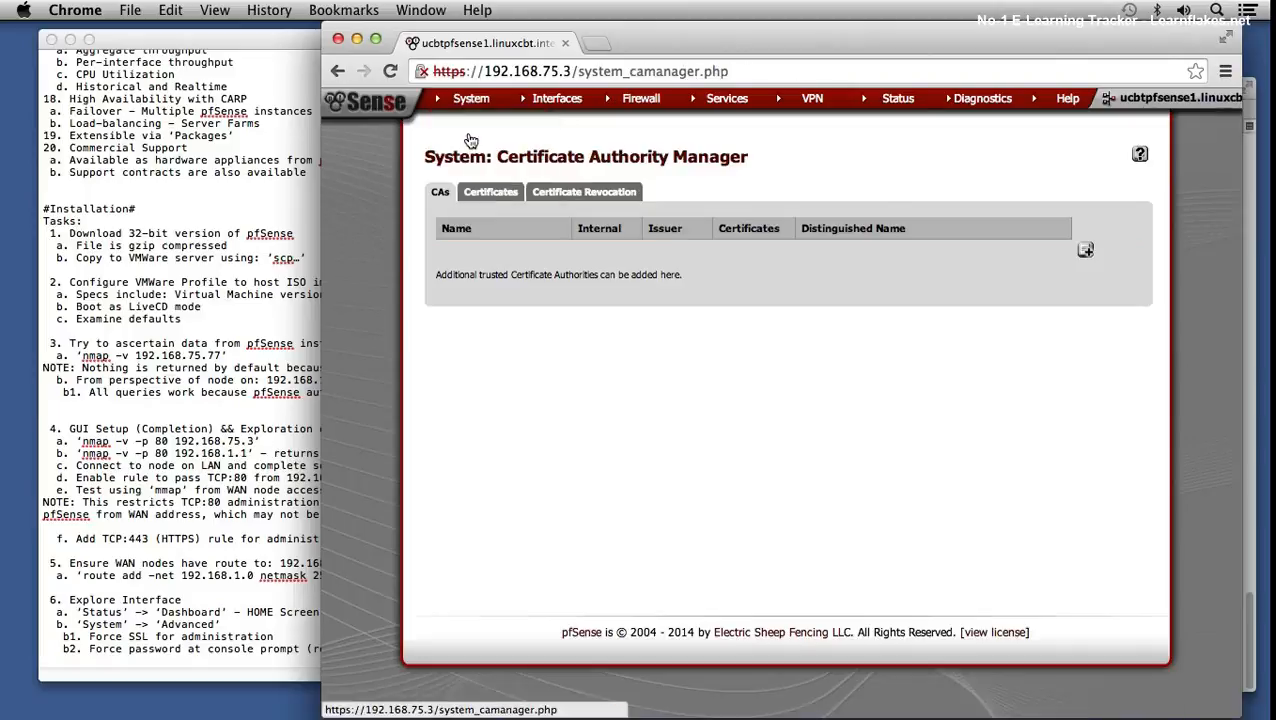
left_click(499, 193)
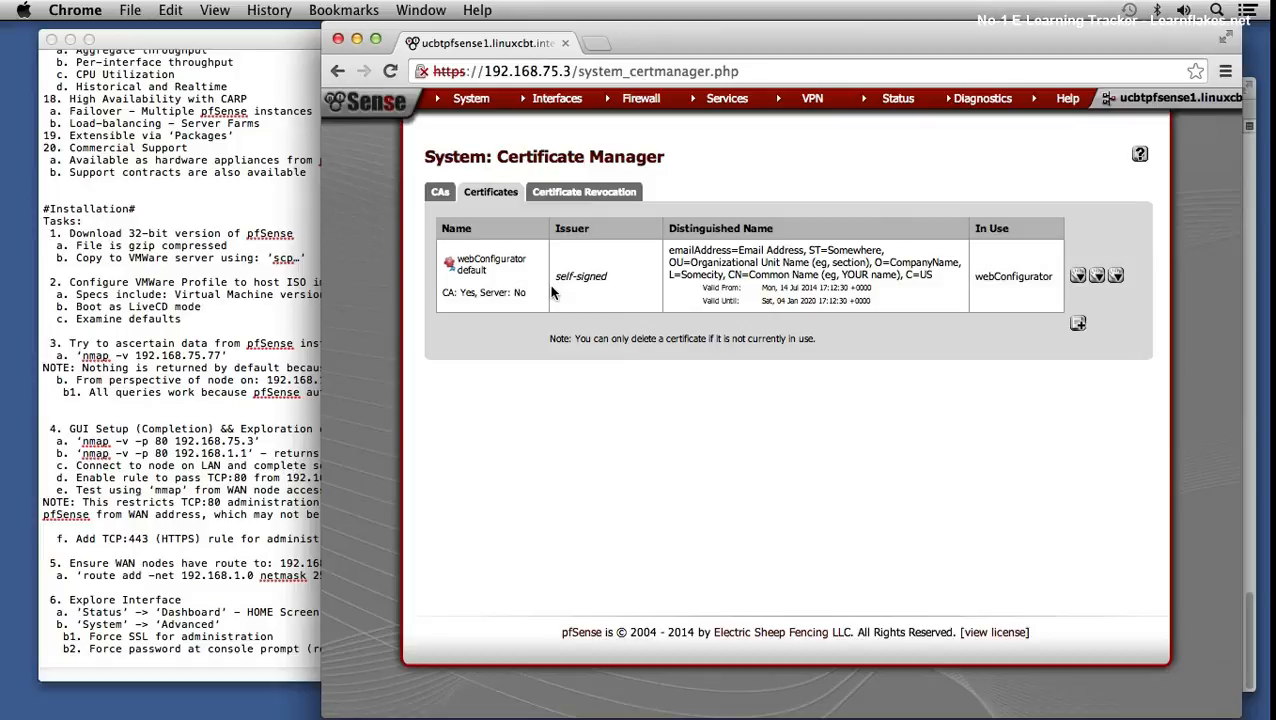
left_click(541, 196)
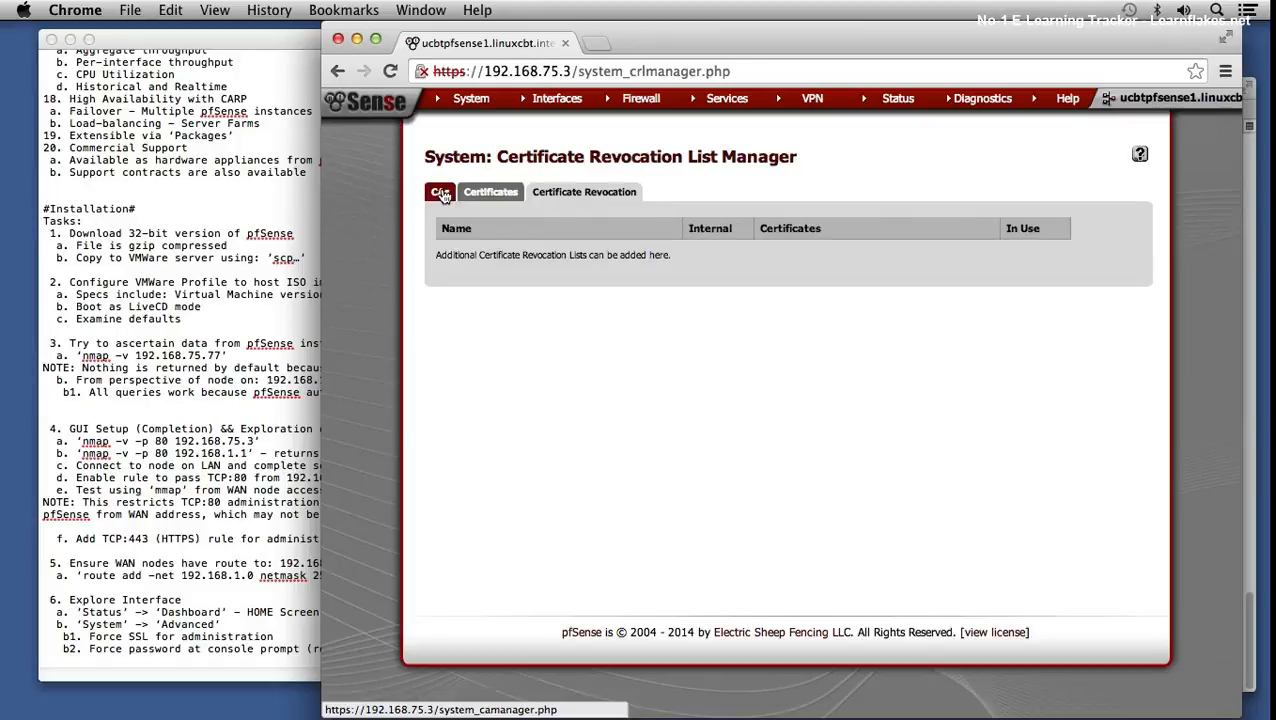
left_click(441, 194)
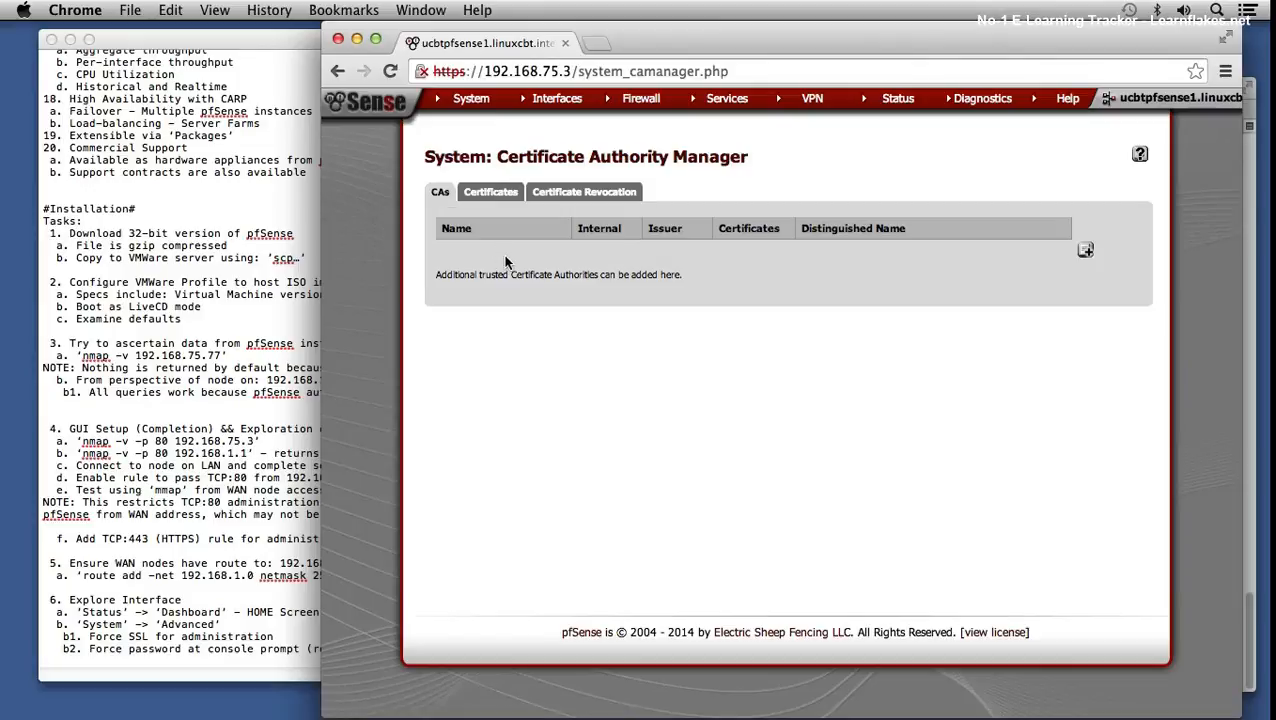
mouse_move(462, 103)
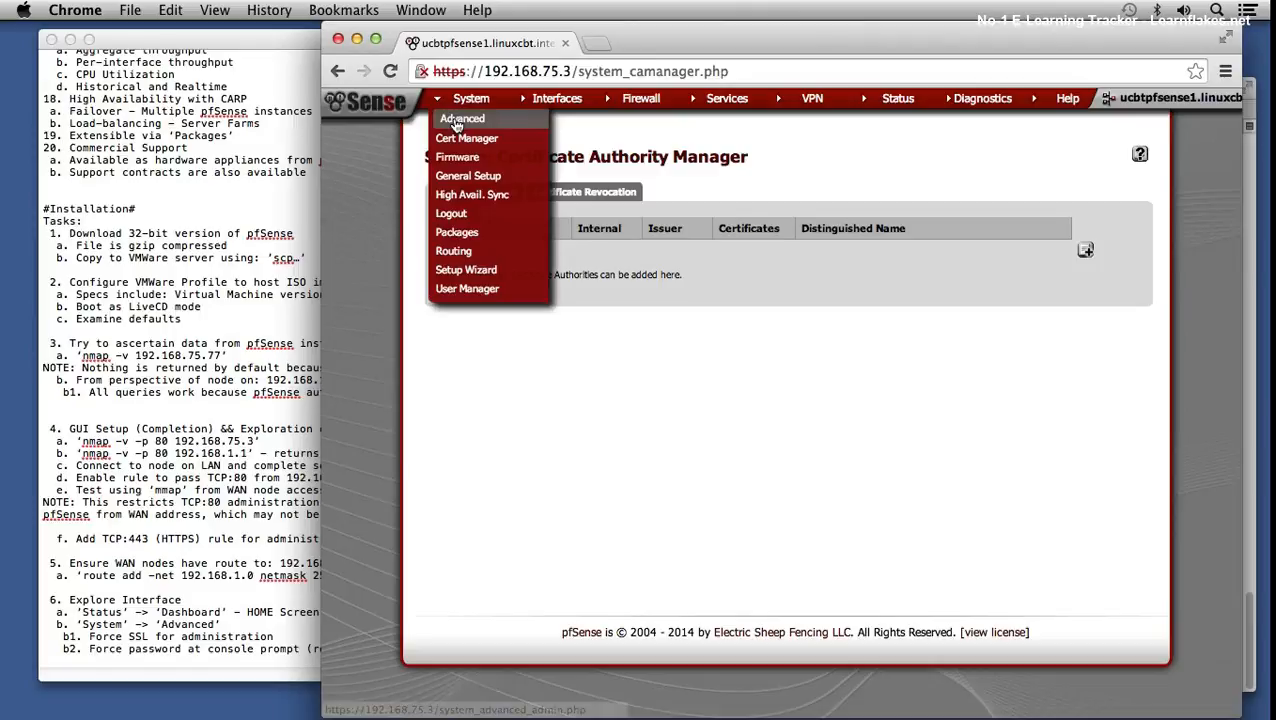
- Check firmware update, then review General Setup: hostname ucbtpfsense1, domain linuxcbt.internal, DNS 192.168.75.101/102
left_click(463, 160)
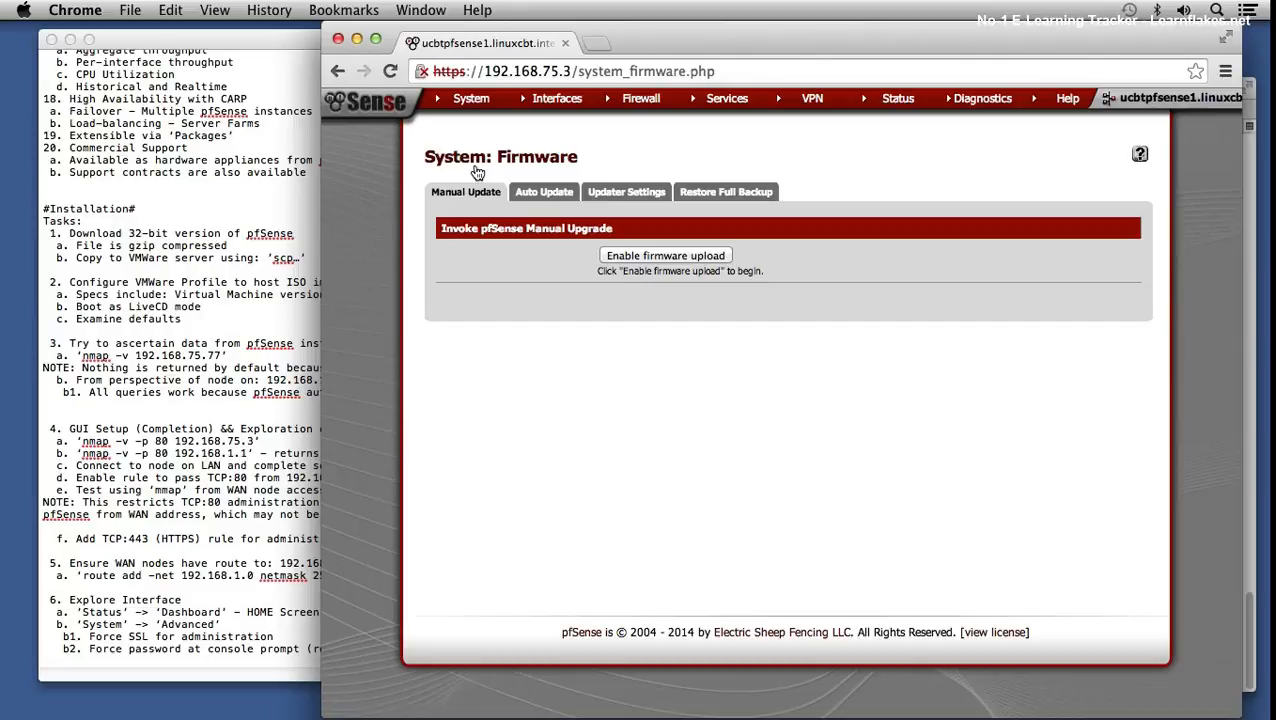
mouse_move(481, 106)
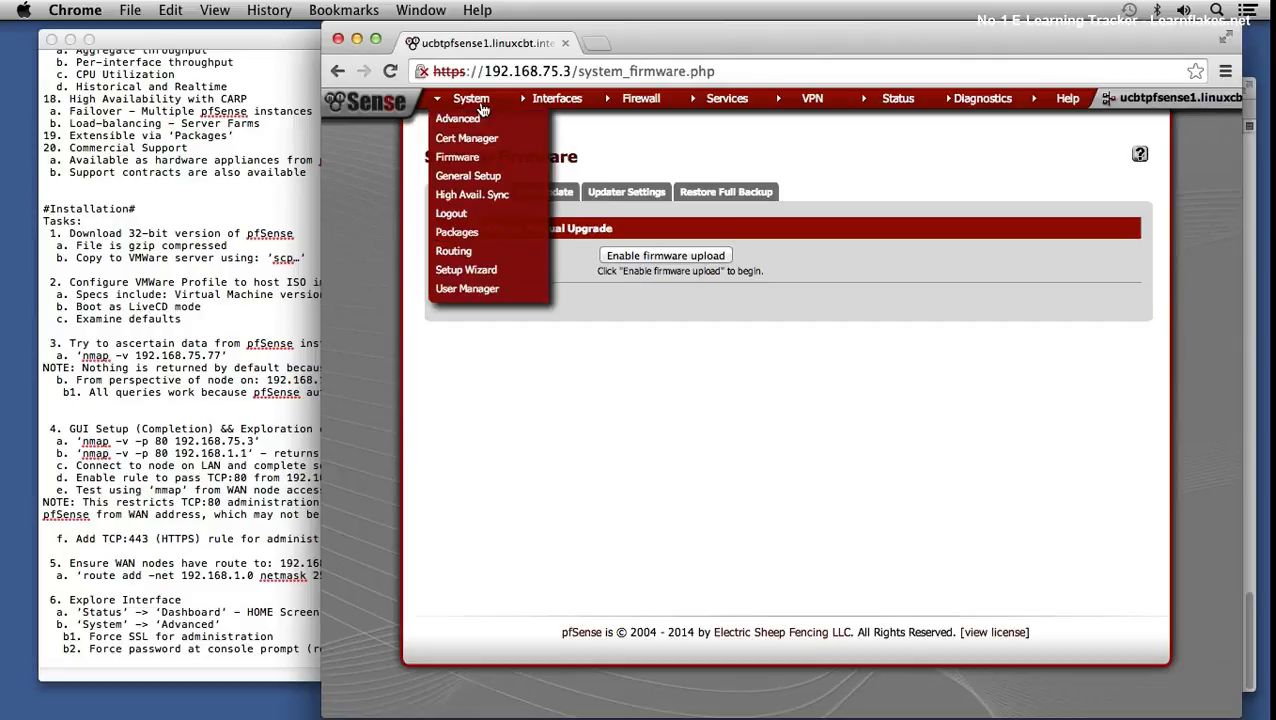
left_click(465, 175)
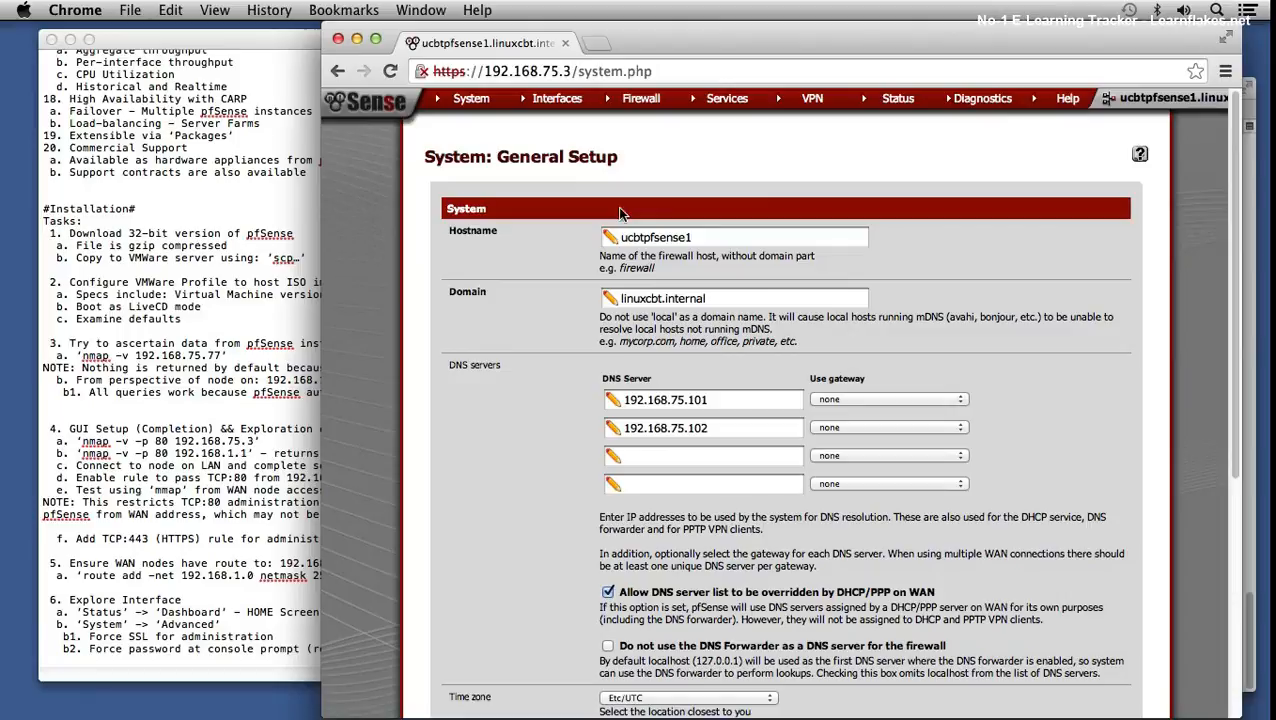
scroll(685, 355, "down", 5)
scroll(687, 350, "up", 5)
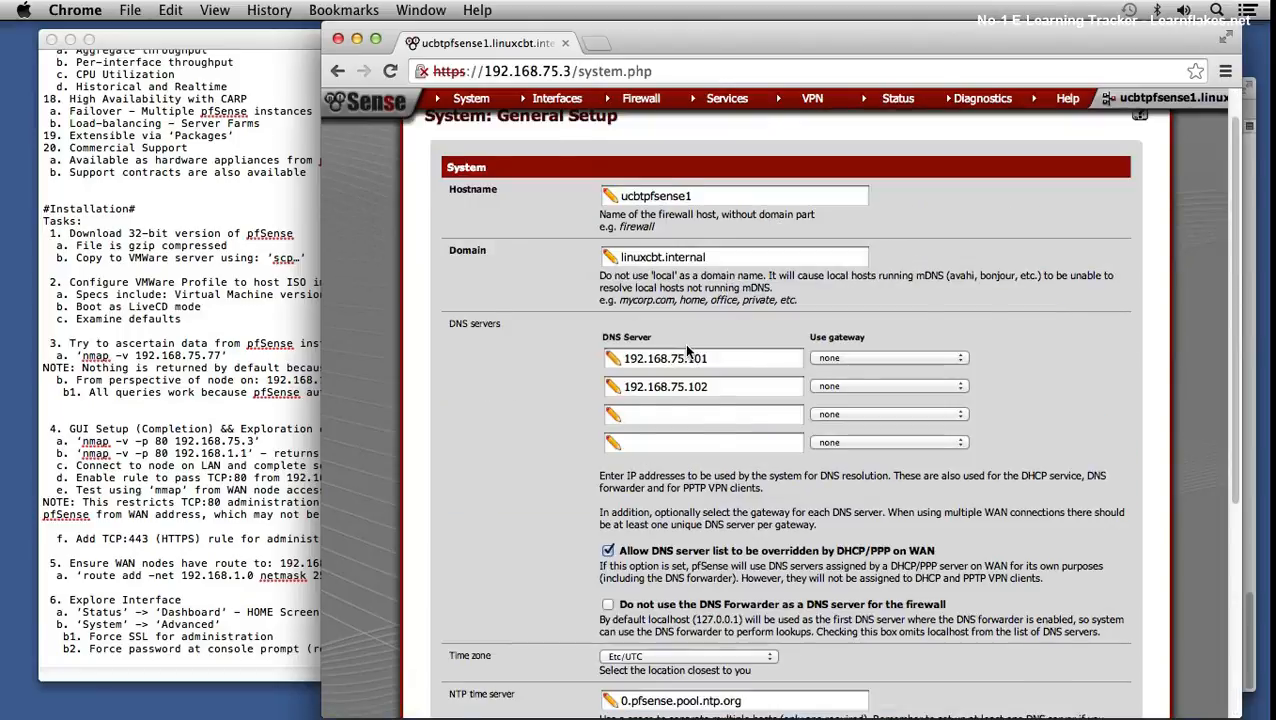
scroll(684, 345, "up", 1)
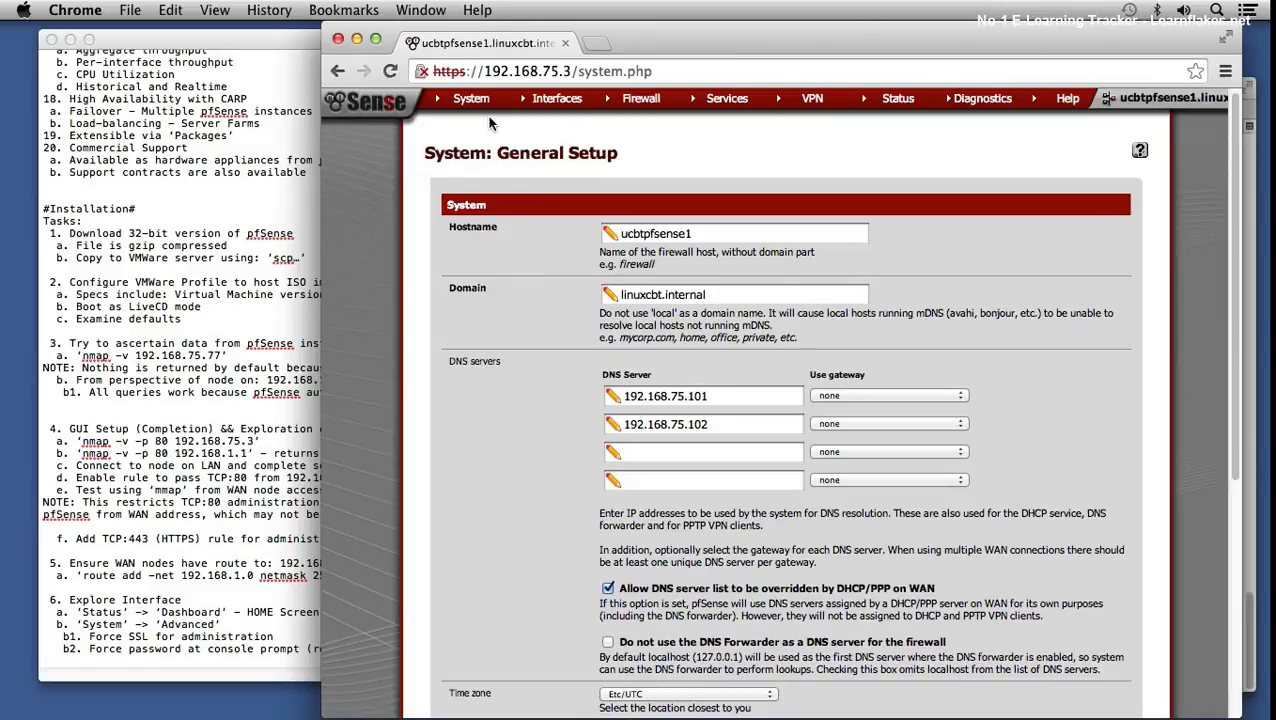
scroll(493, 153, "down", 5)
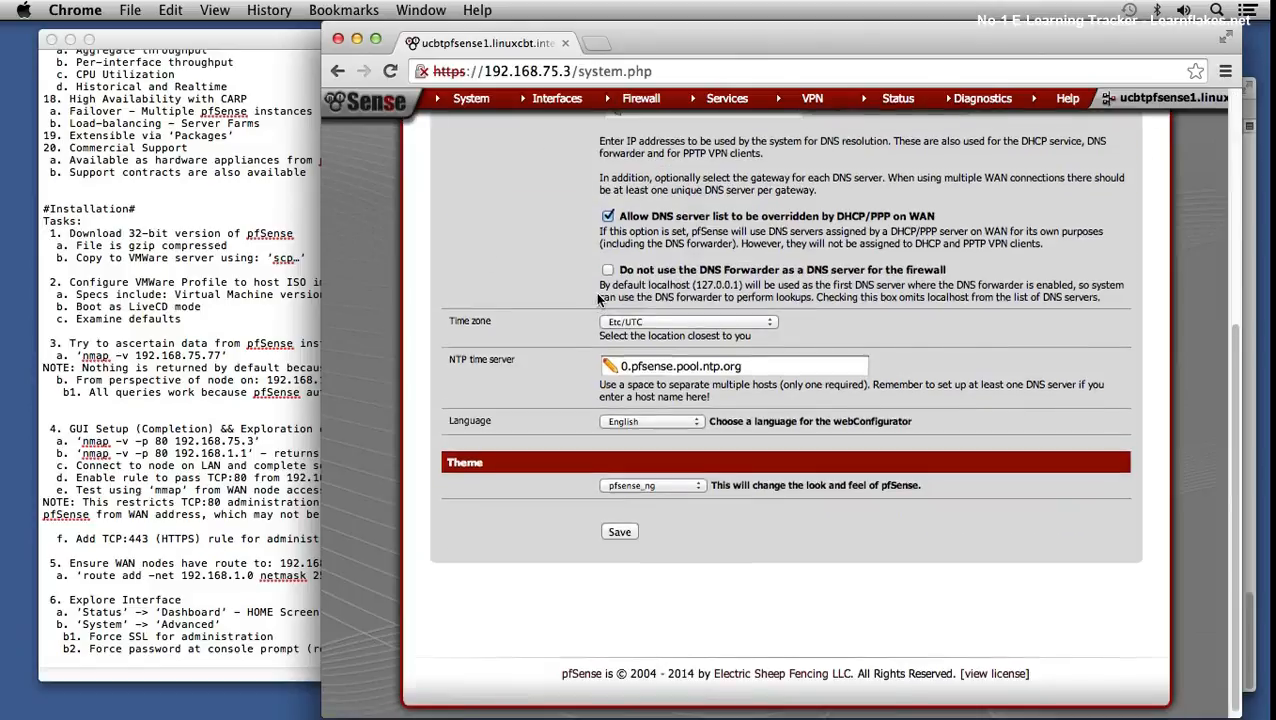
scroll(600, 298, "up", 5)
mouse_move(460, 97)
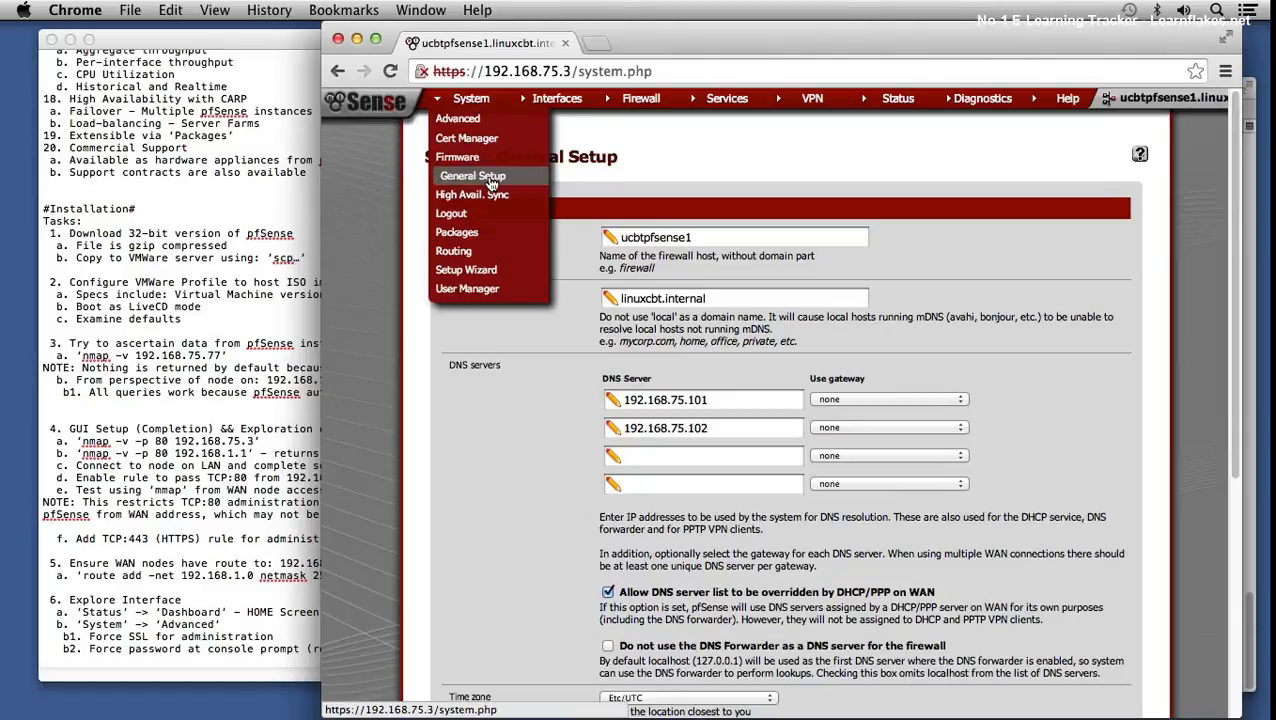
- View available packages, the empty static routes list, and the Gateways list with GW_WAN
left_click(473, 234)
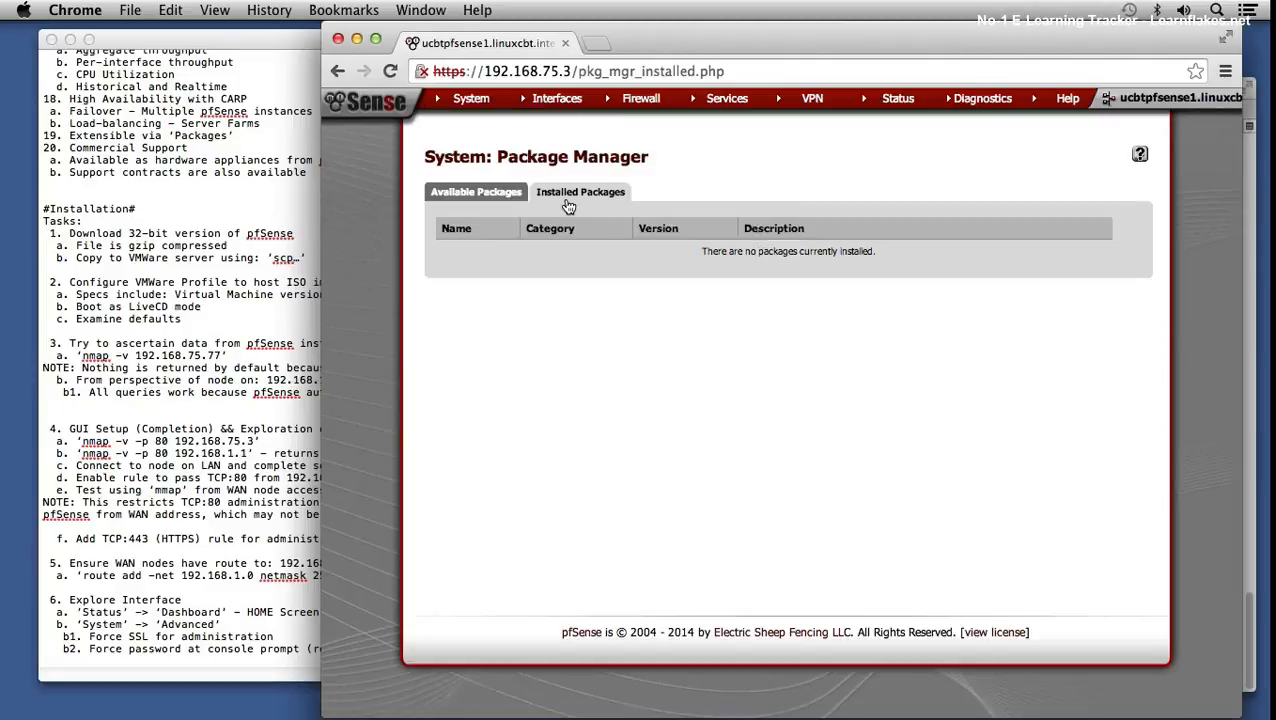
left_click(485, 193)
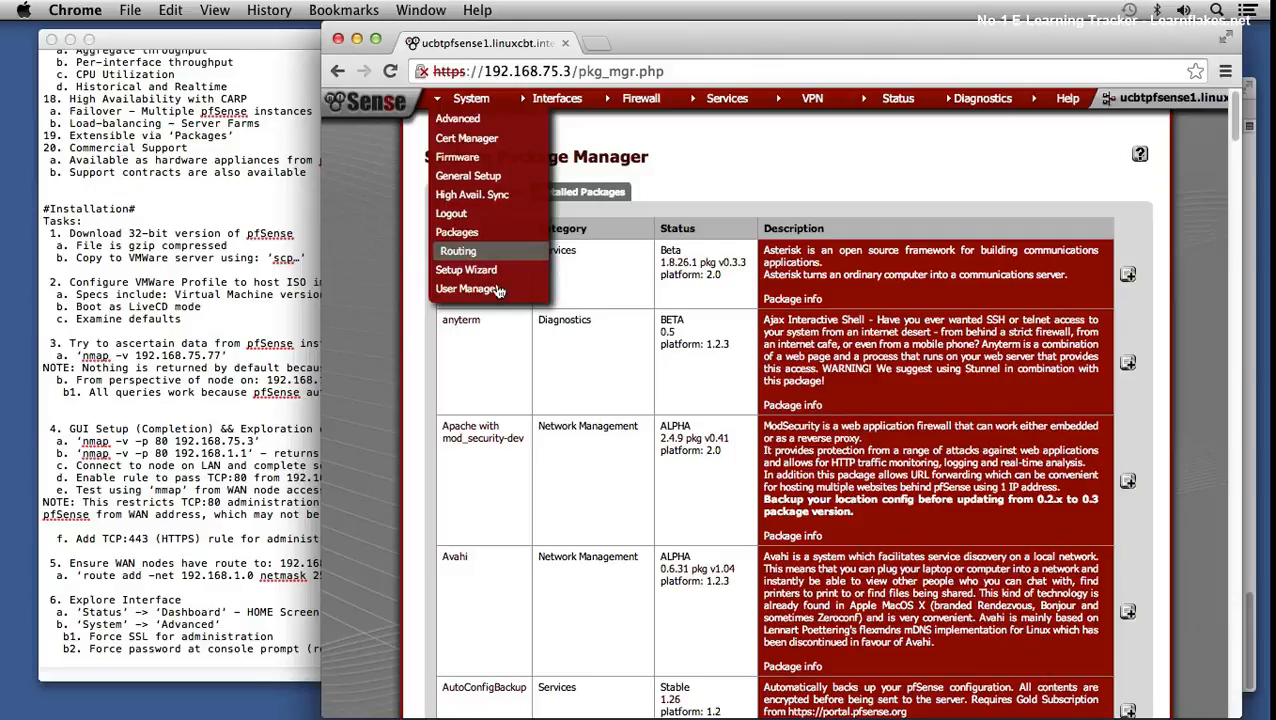
left_click(459, 252)
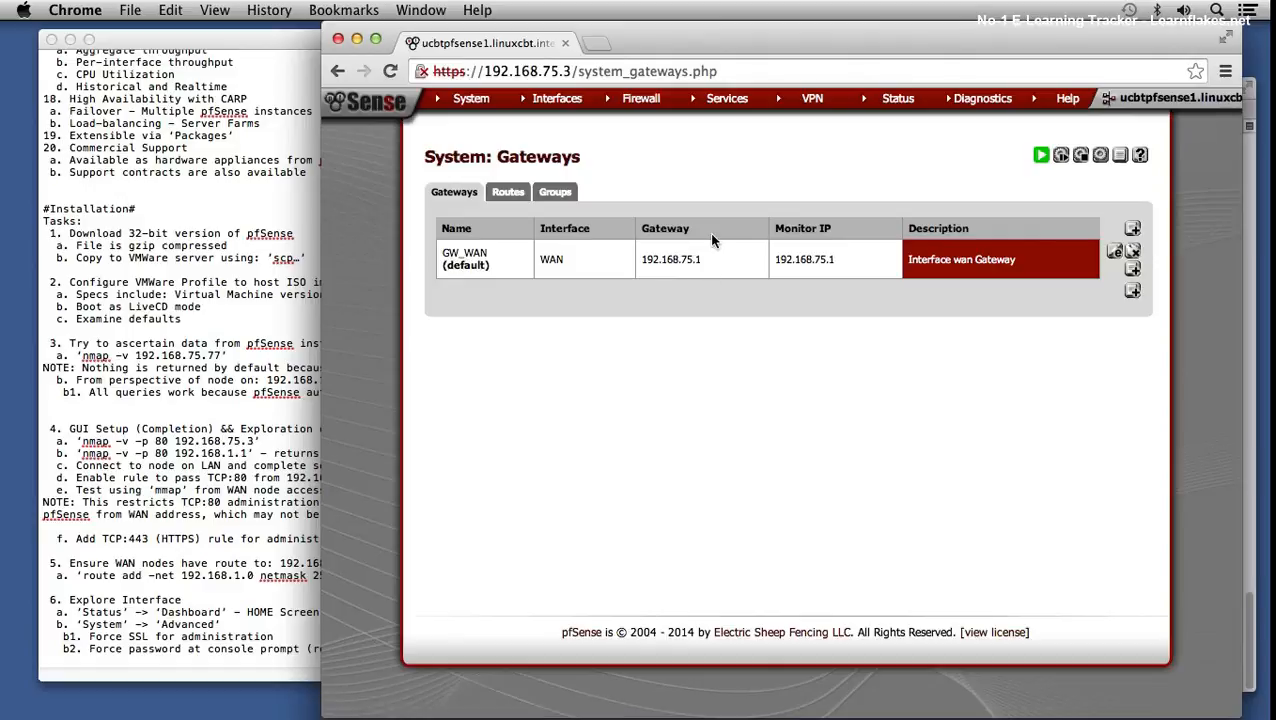
left_click(508, 192)
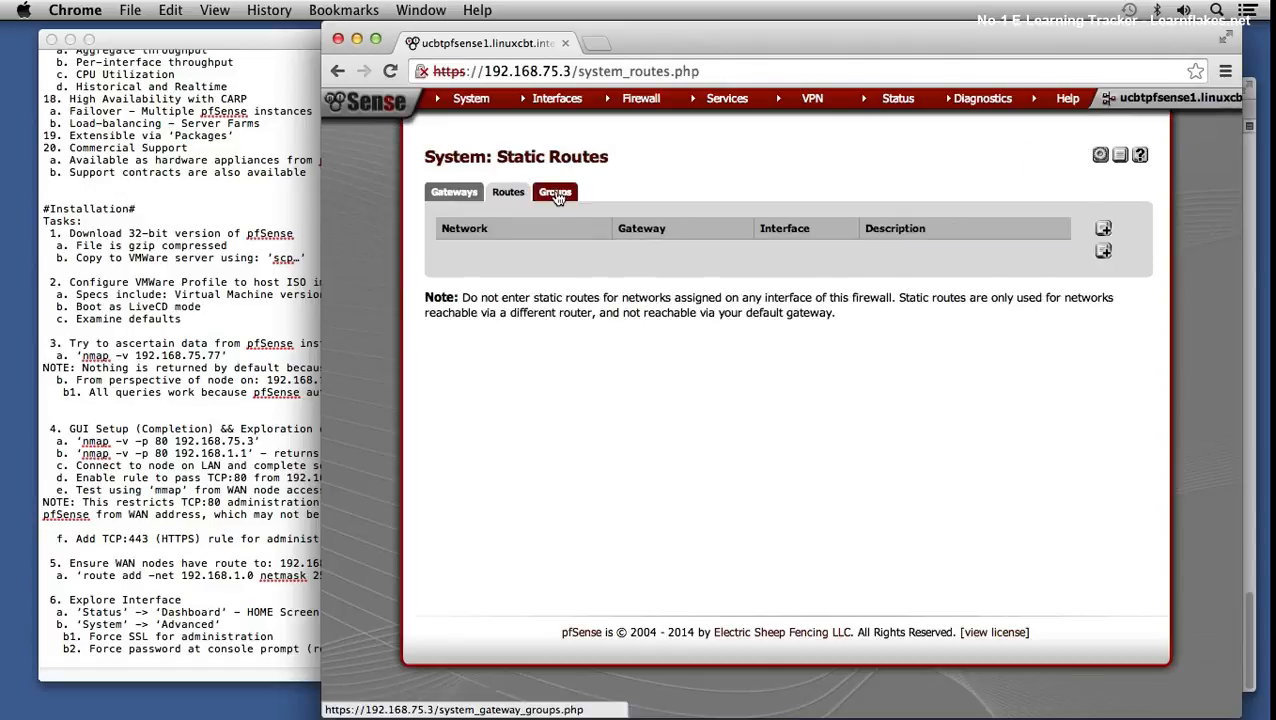
left_click(454, 192)
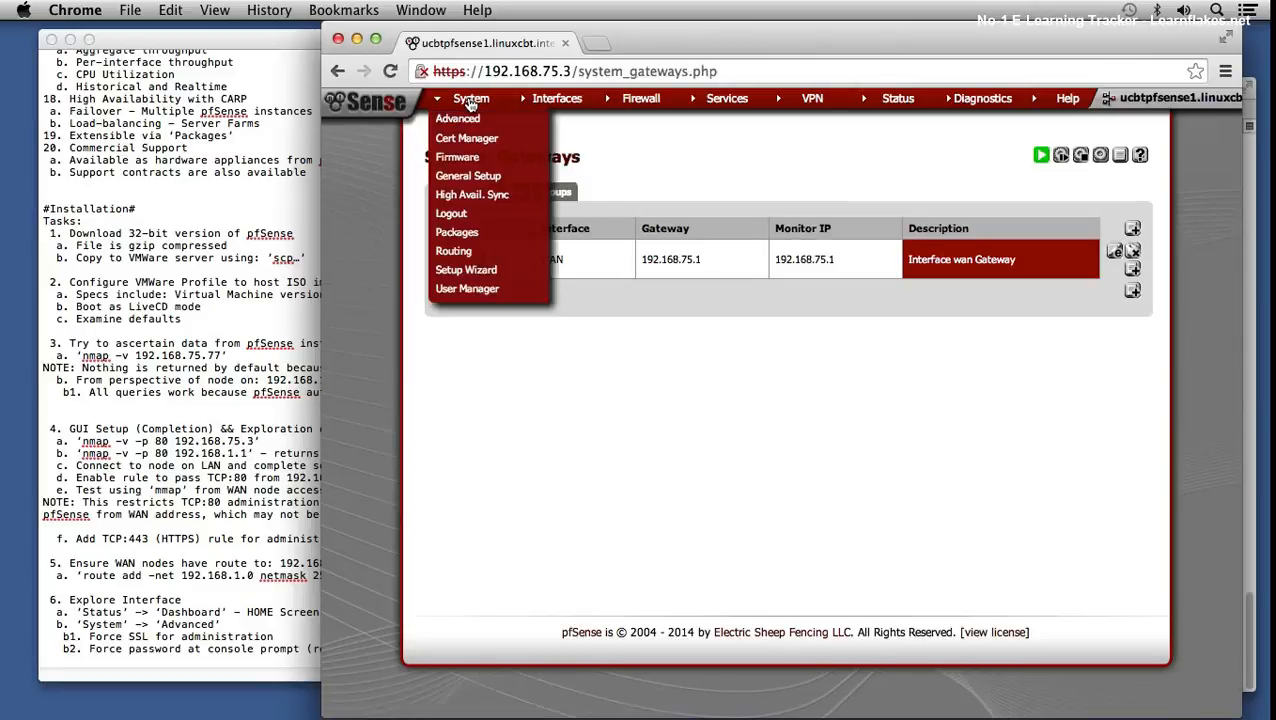
- Peek at the Setup Wizard, back out, and view the User Manager's Groups tab
left_click(489, 270)
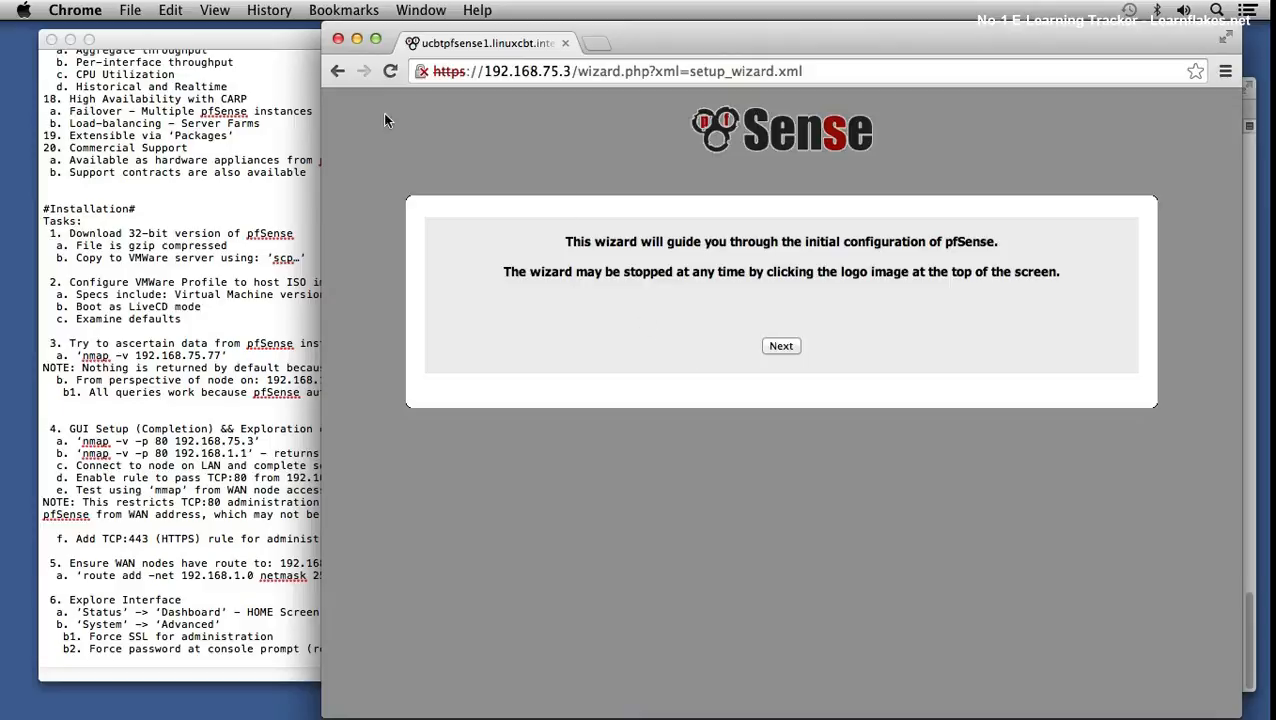
left_click(342, 75)
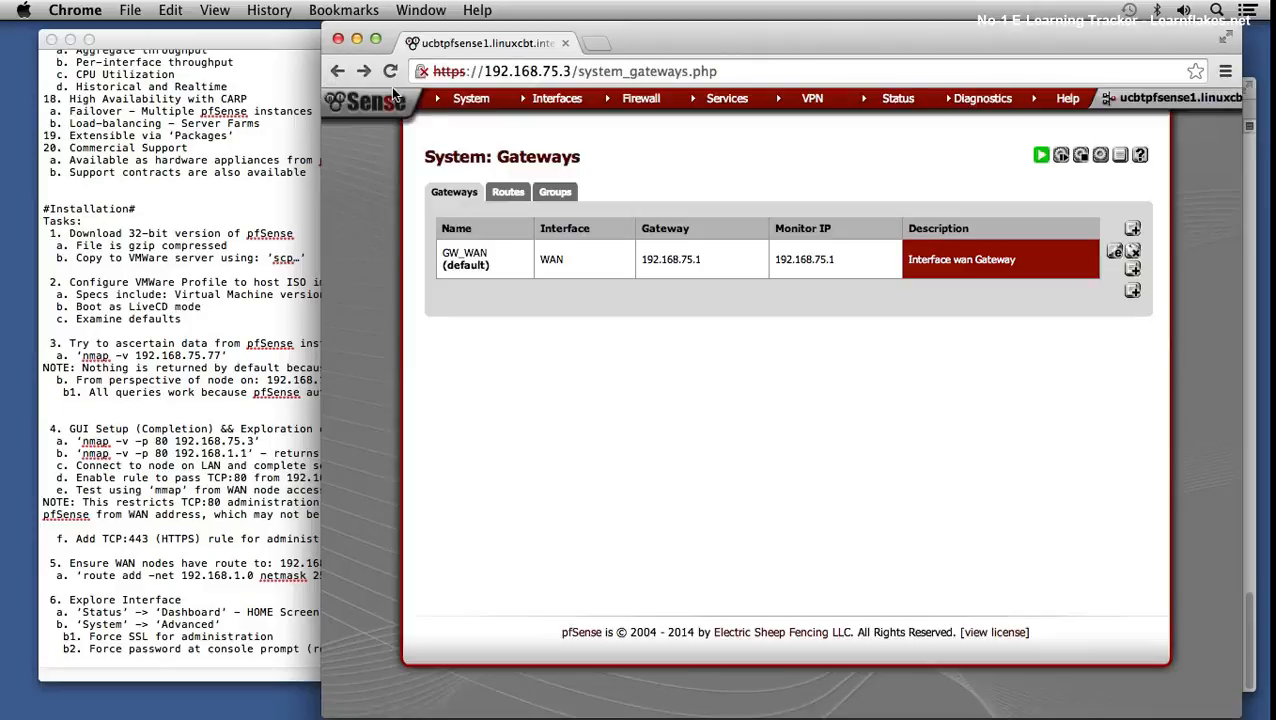
mouse_move(455, 100)
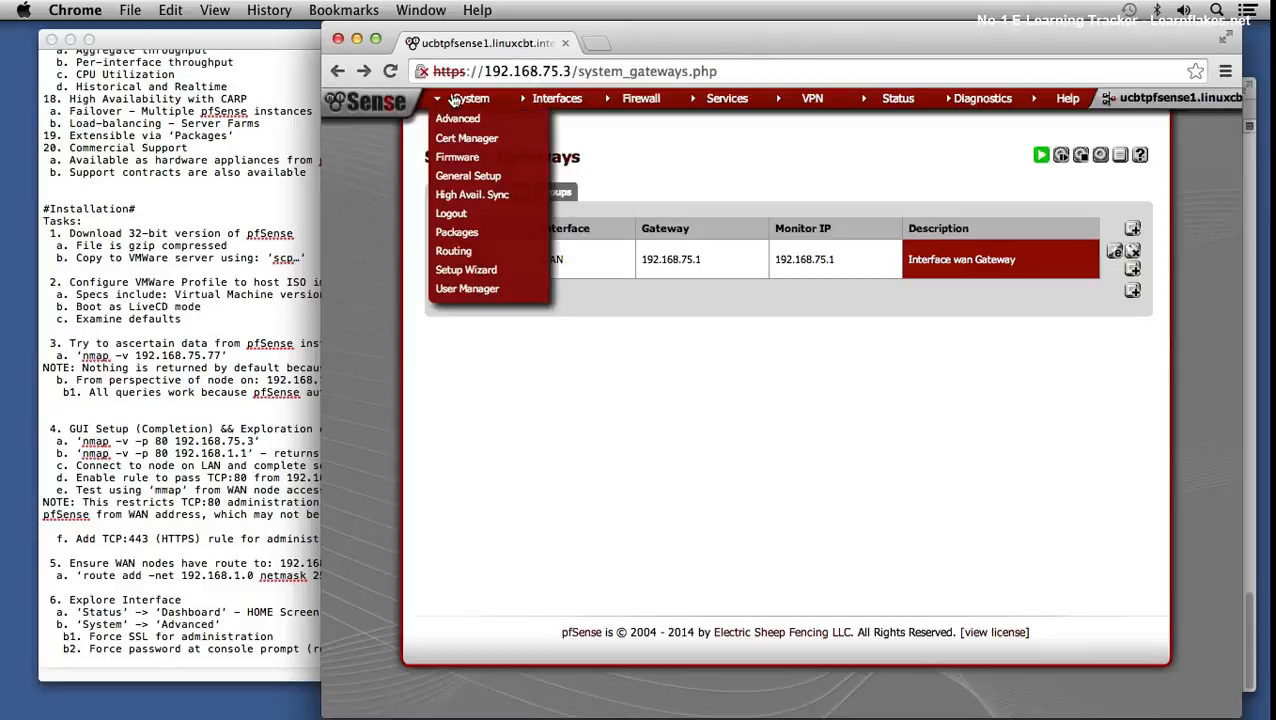
left_click(463, 289)
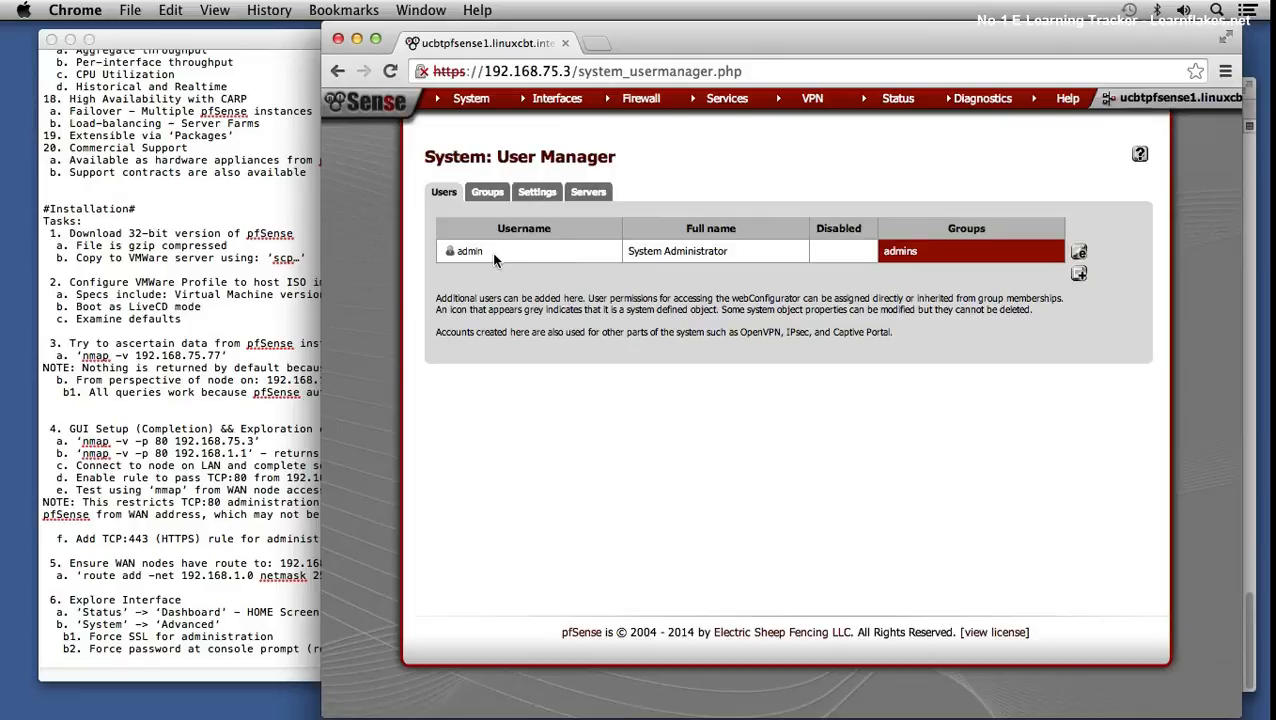
left_click(485, 196)
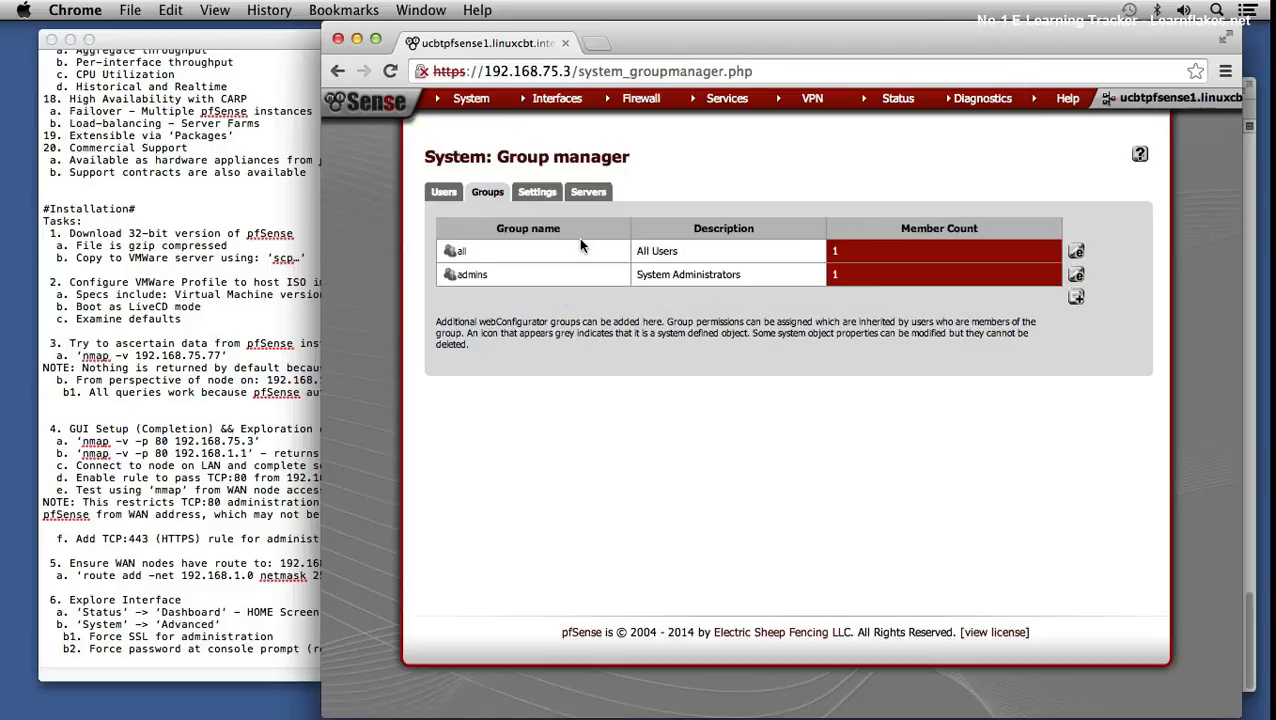
left_click_drag(467, 275, 489, 276)
- Enter 20 minutes as the User Manager Session Timeout and save
left_click(535, 195)
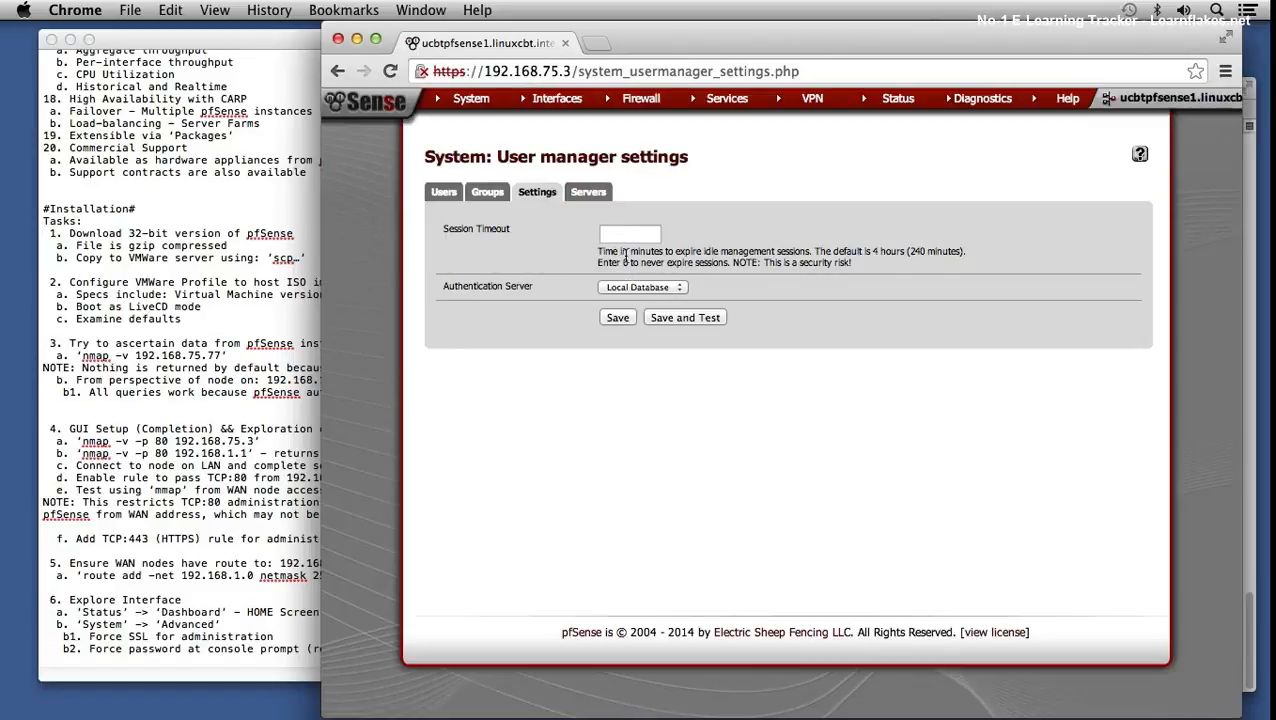
left_click_drag(850, 251, 912, 247)
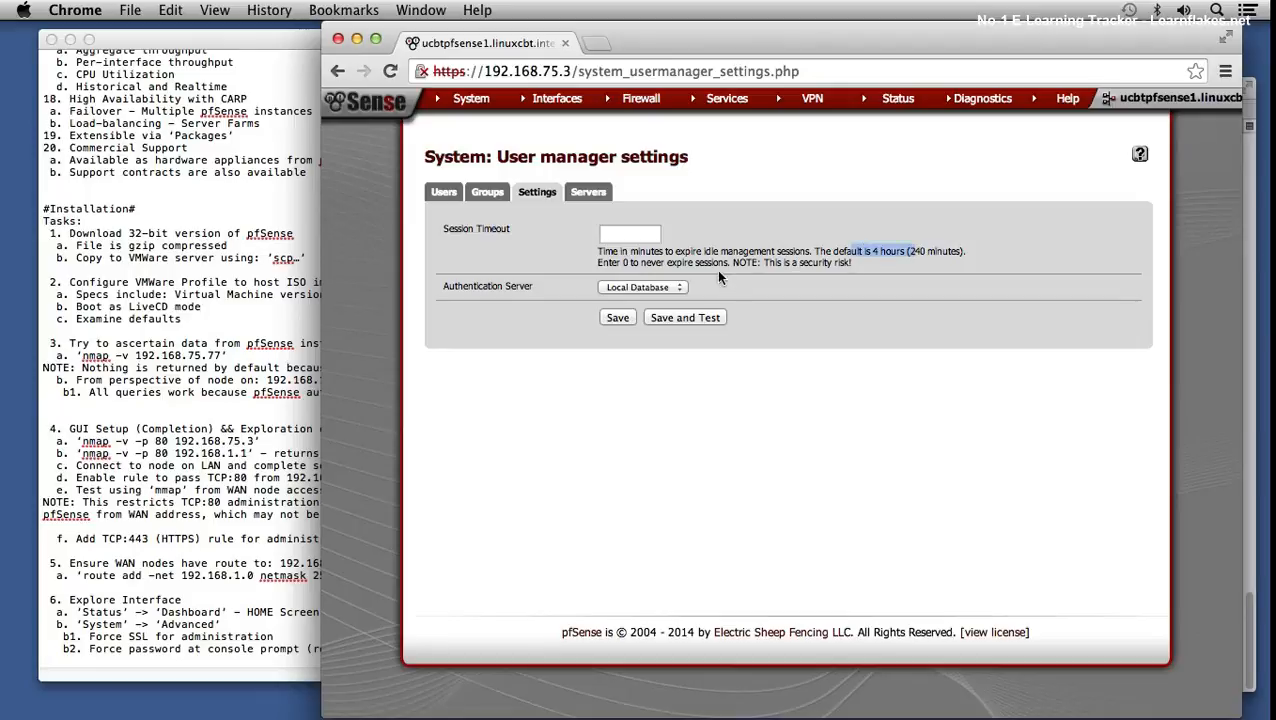
left_click(616, 230)
type("20")
left_click(617, 318)
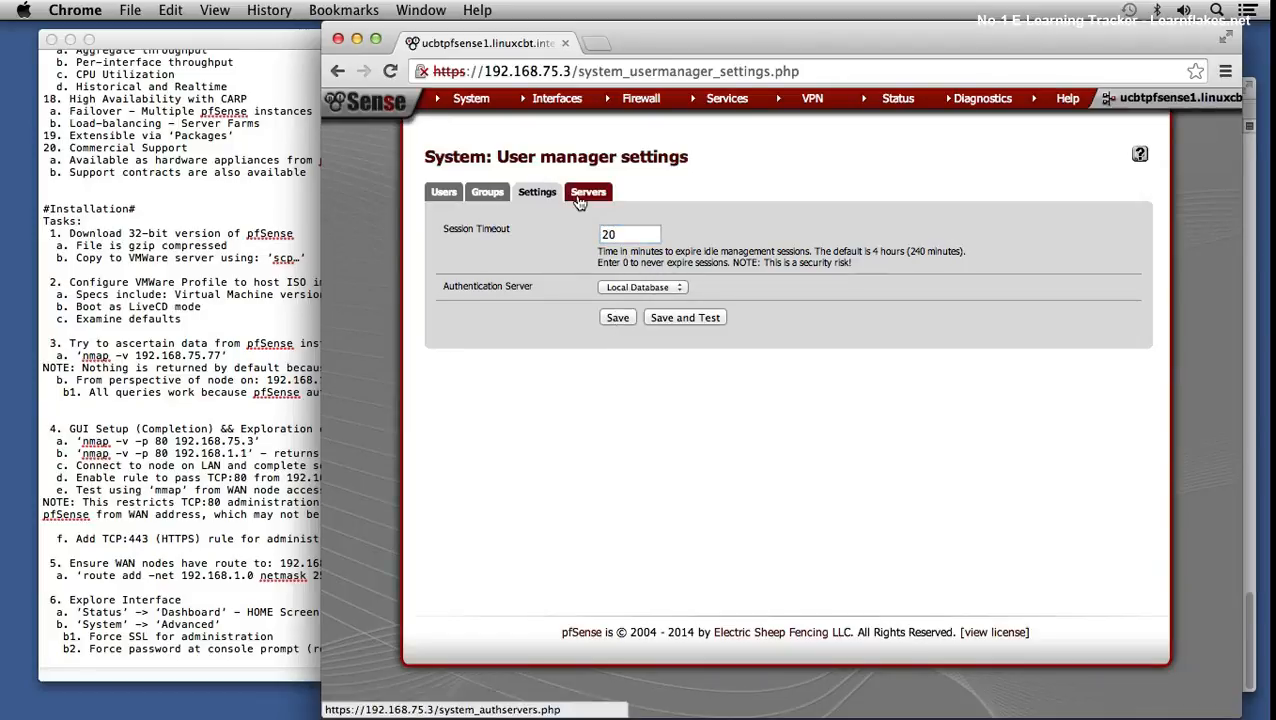
- Inspect a new authentication server form with type LDAP, then return to the Users list
left_click(586, 194)
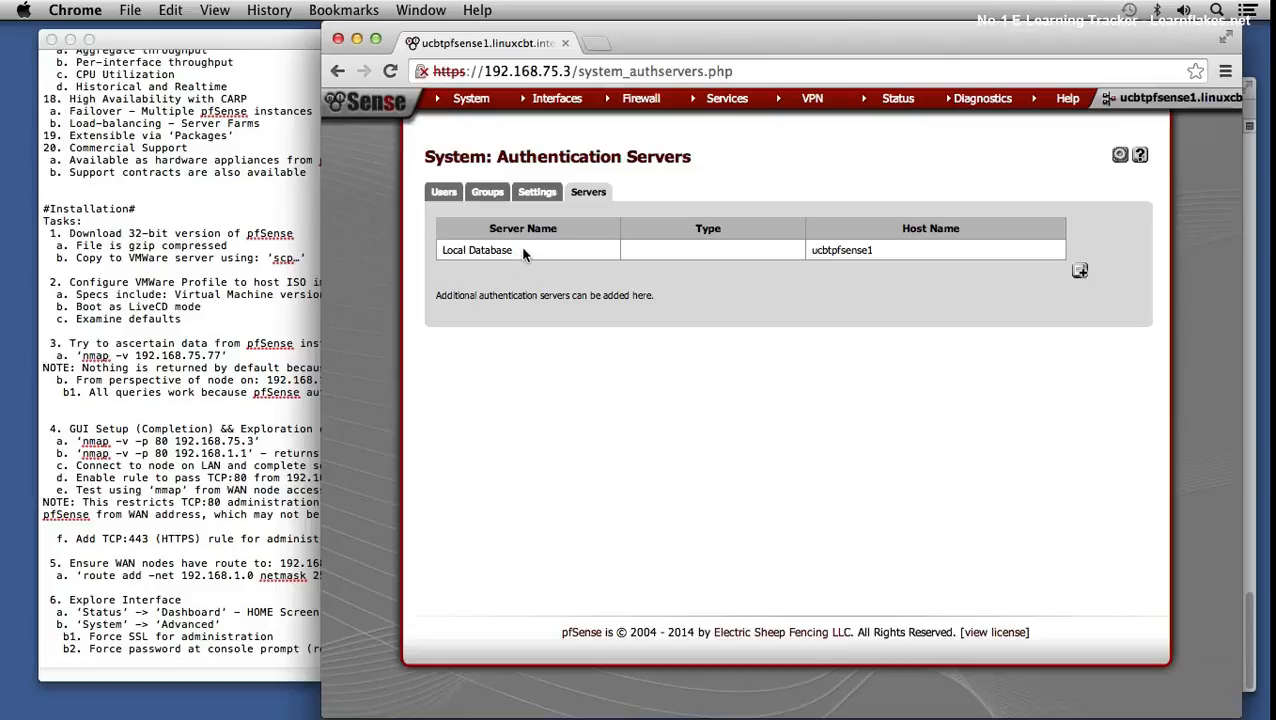
left_click(1079, 270)
left_click(628, 266)
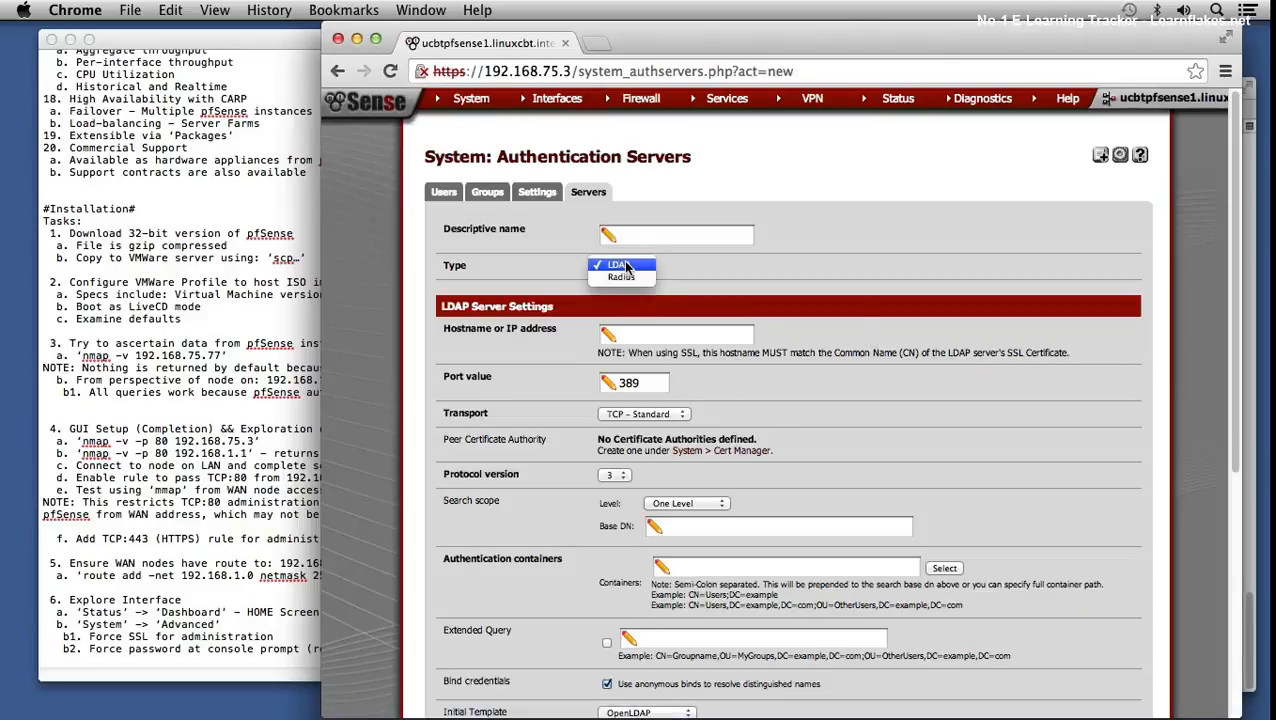
left_click(693, 277)
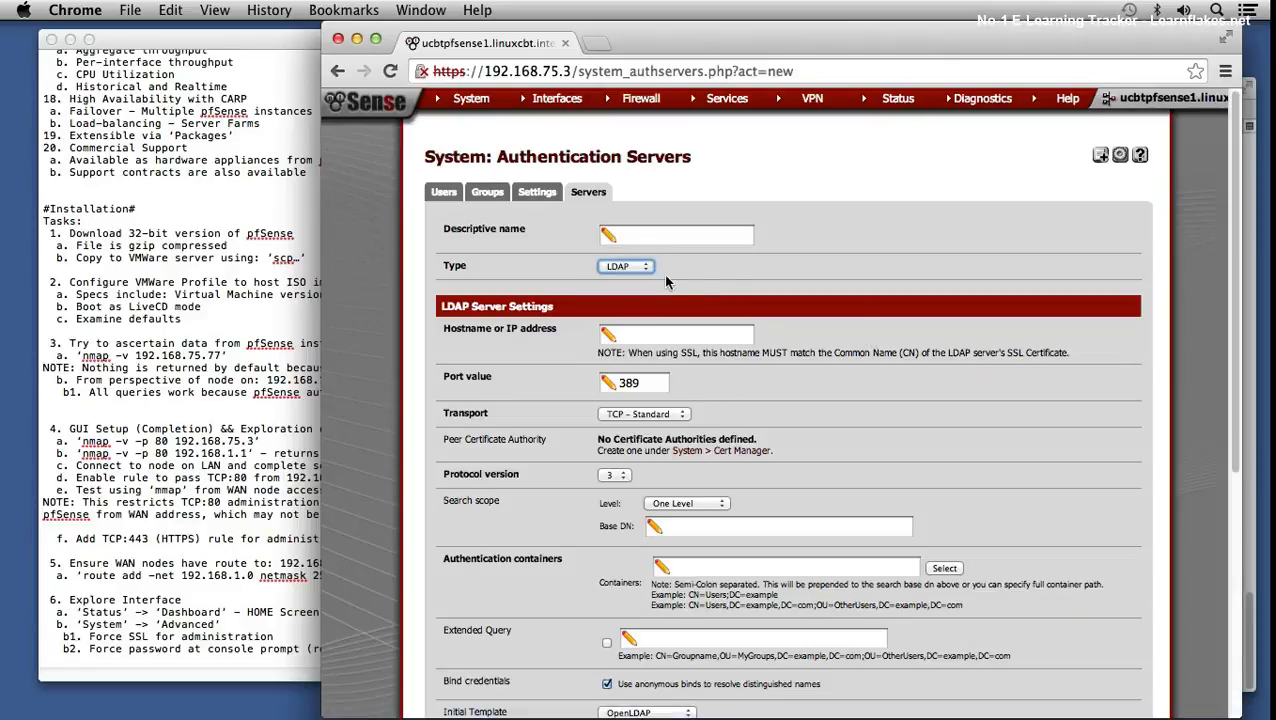
left_click(446, 195)
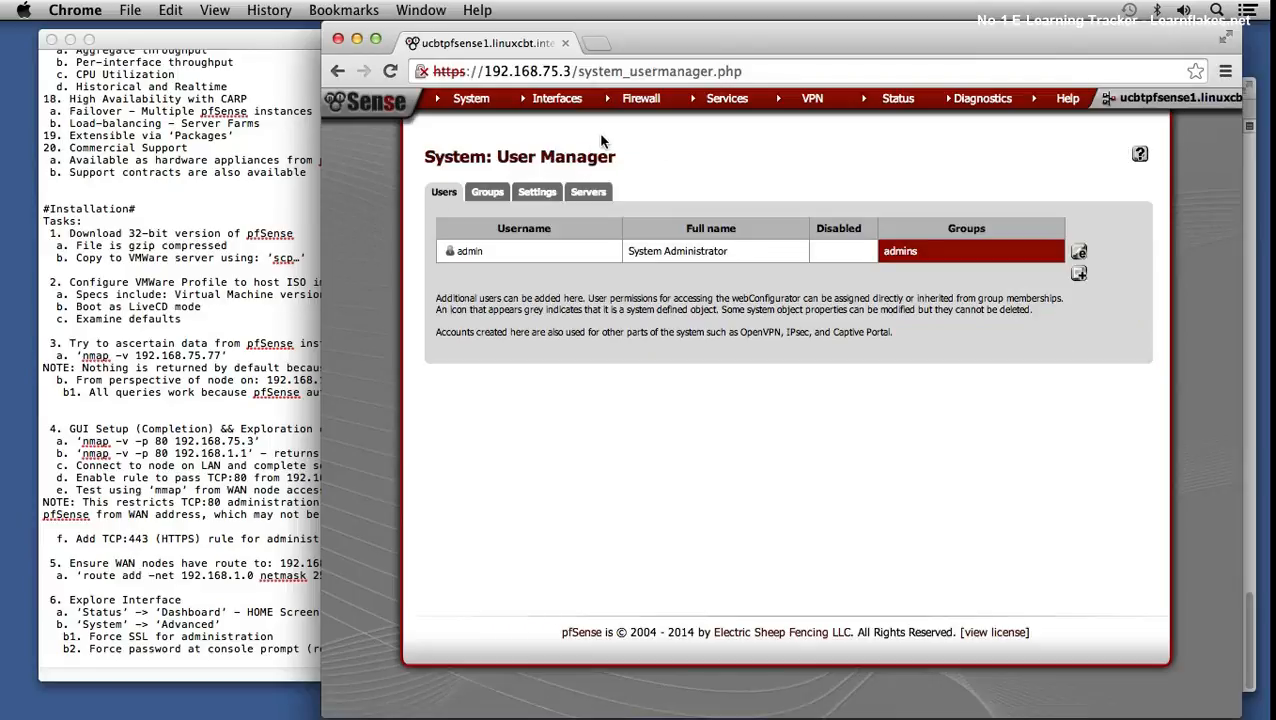
mouse_move(555, 104)
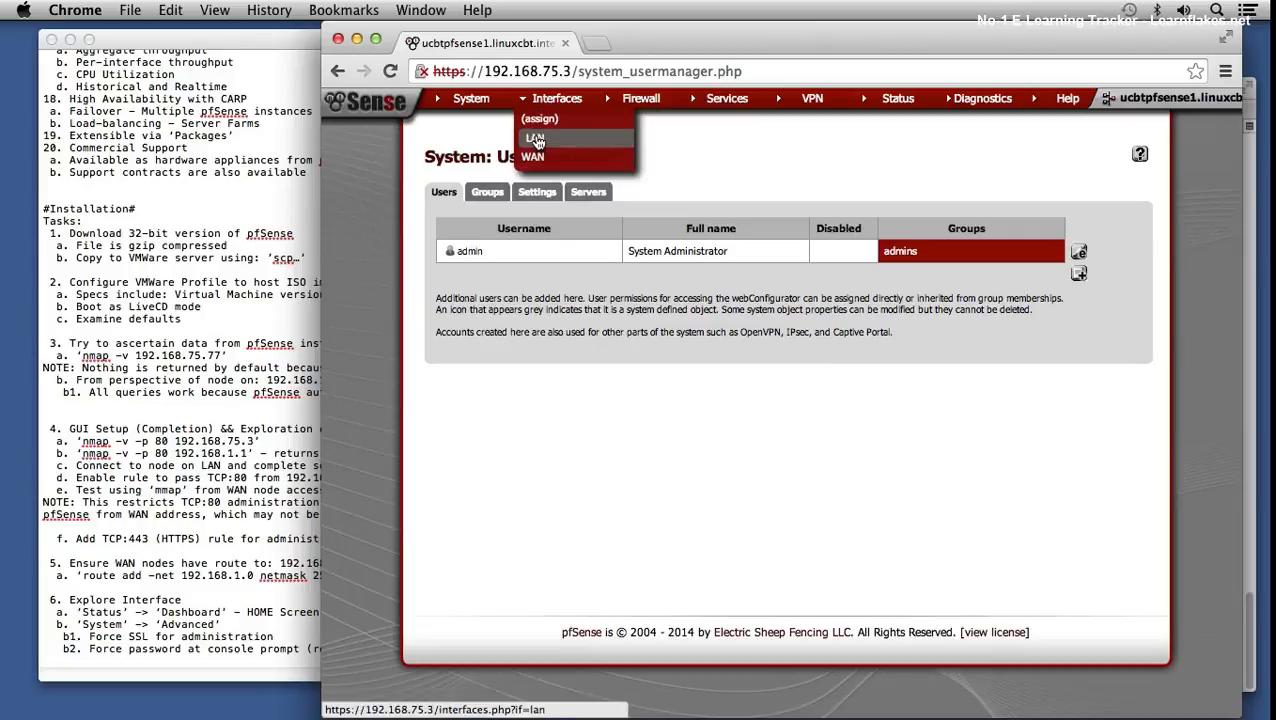
- Review Interfaces > LAN: static IPv4 192.168.1.1/24, leaving the IPv4 Upstream Gateway at None
left_click(535, 139)
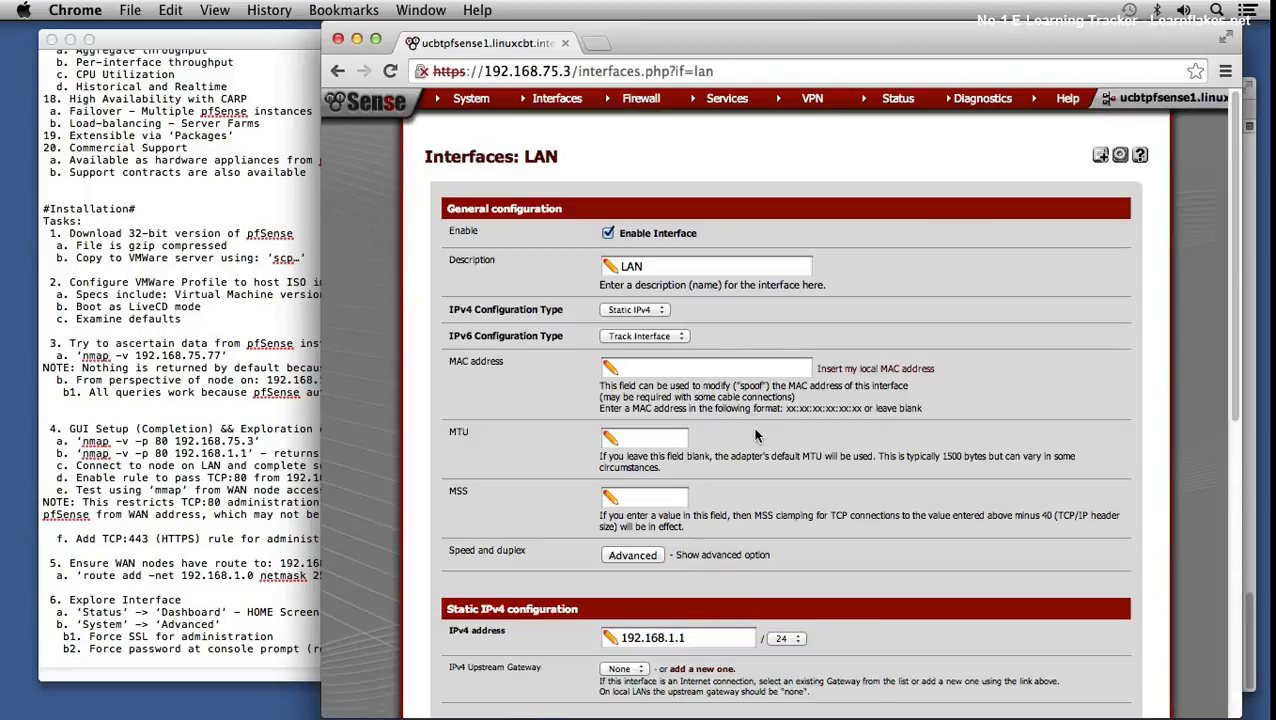
scroll(756, 432, "down", 1)
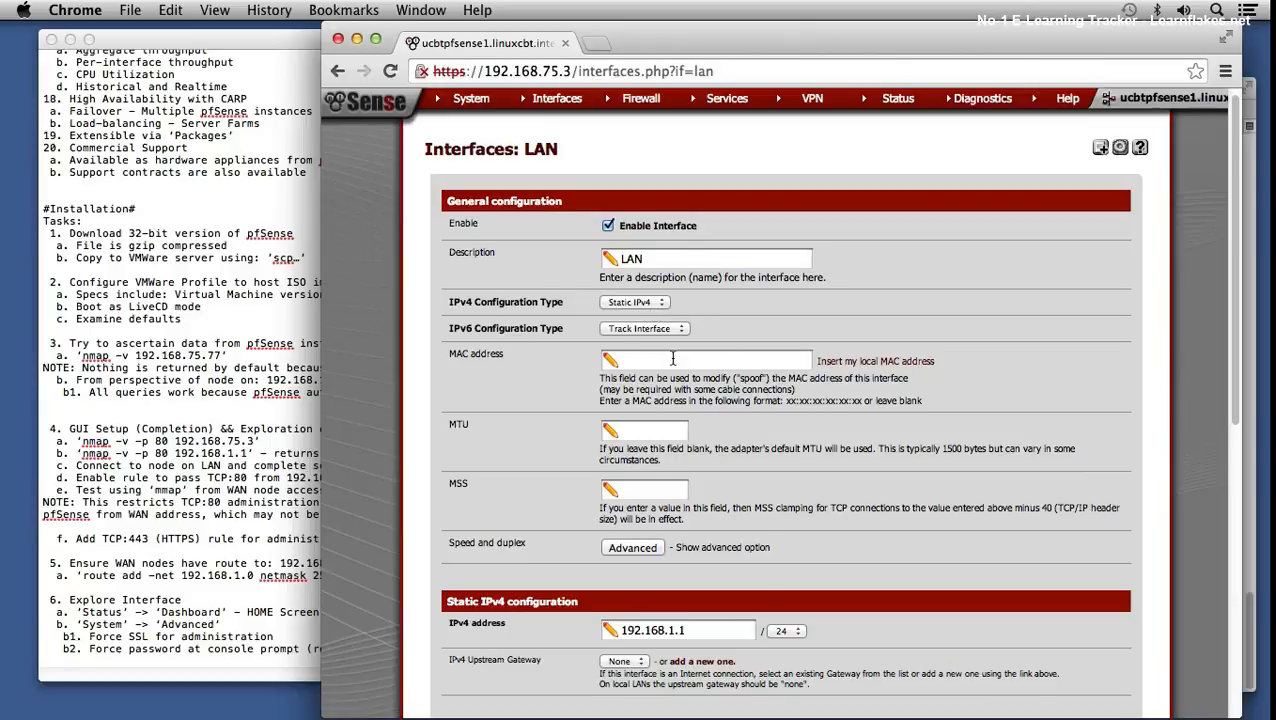
scroll(678, 354, "down", 2)
scroll(656, 405, "down", 2)
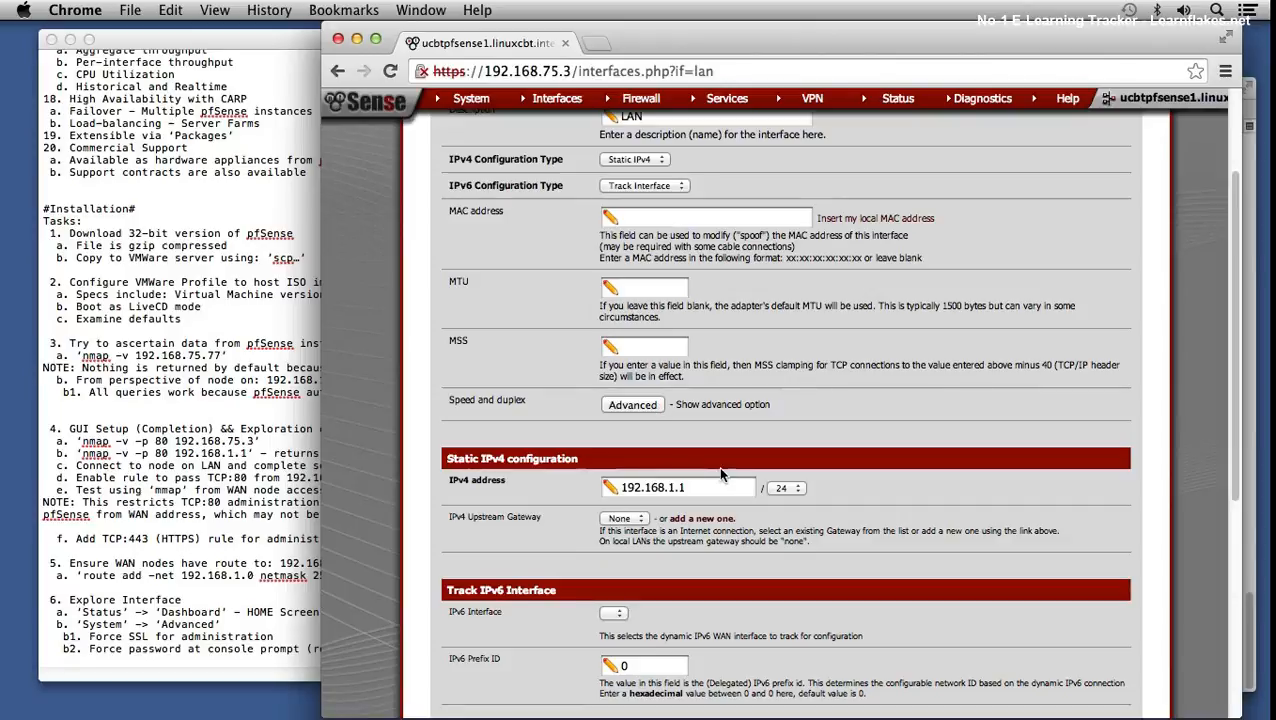
scroll(721, 474, "down", 2)
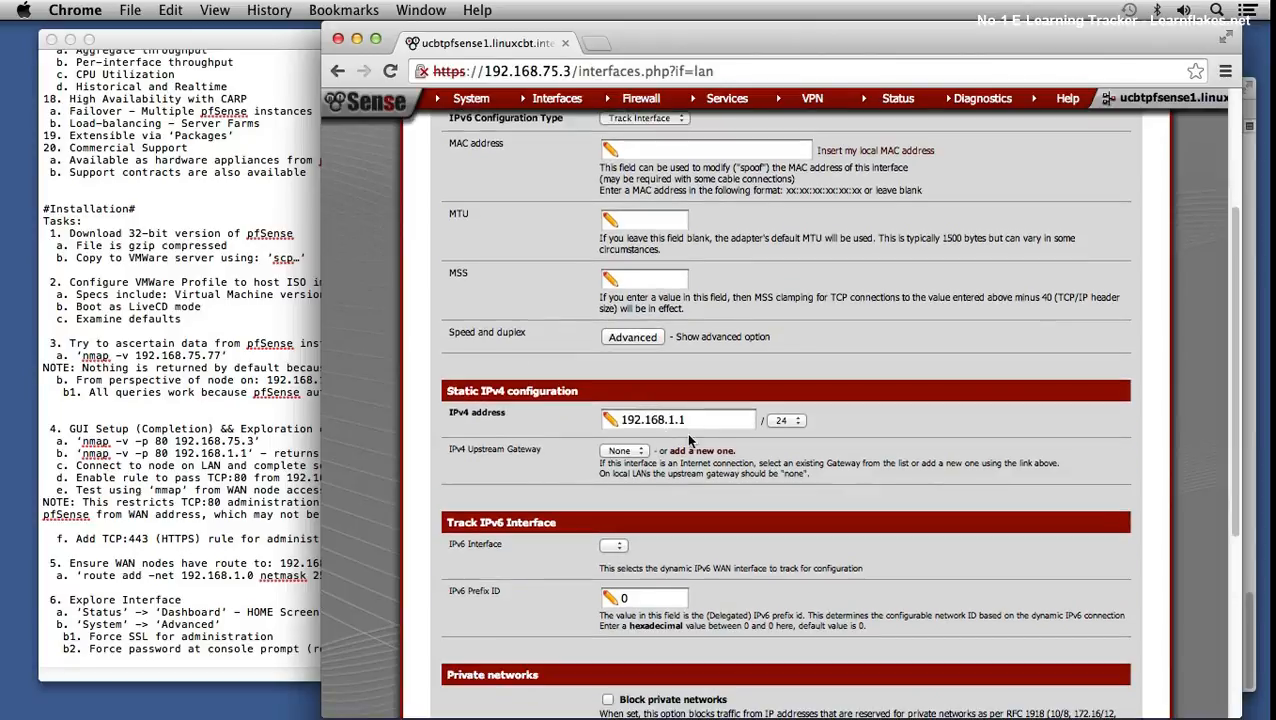
left_click(625, 451)
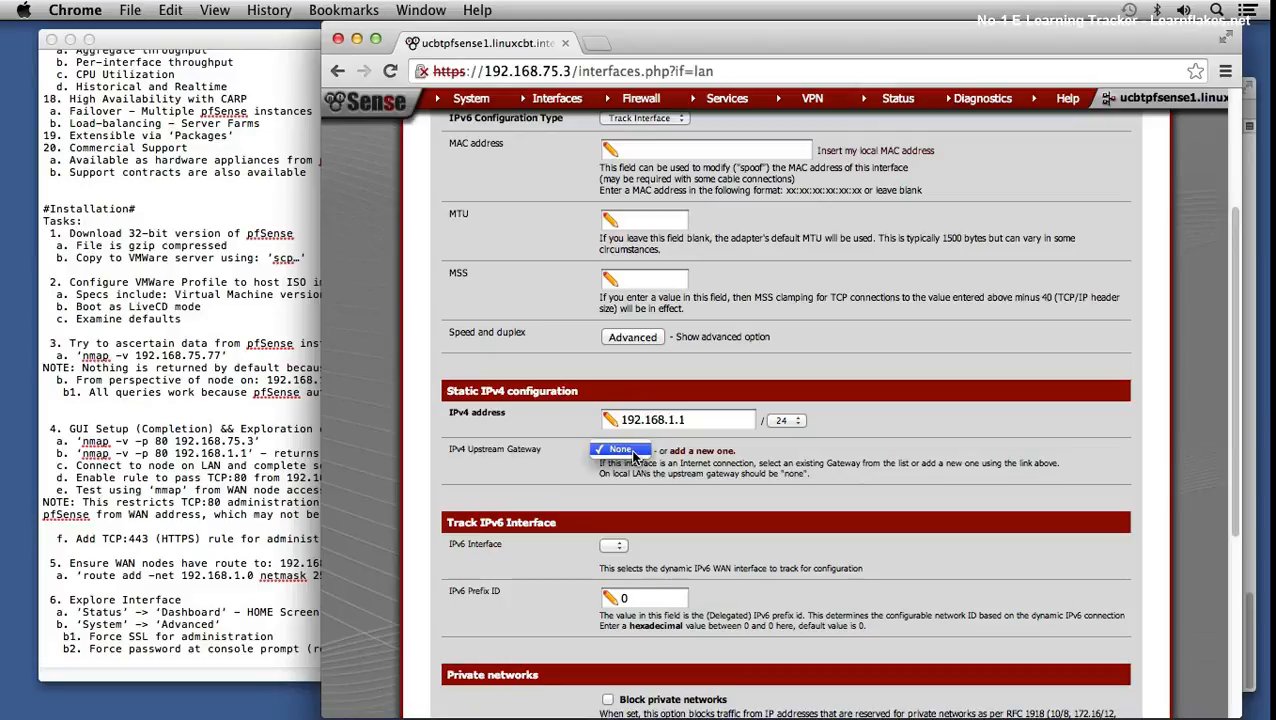
left_click(622, 450)
scroll(839, 482, "down", 1)
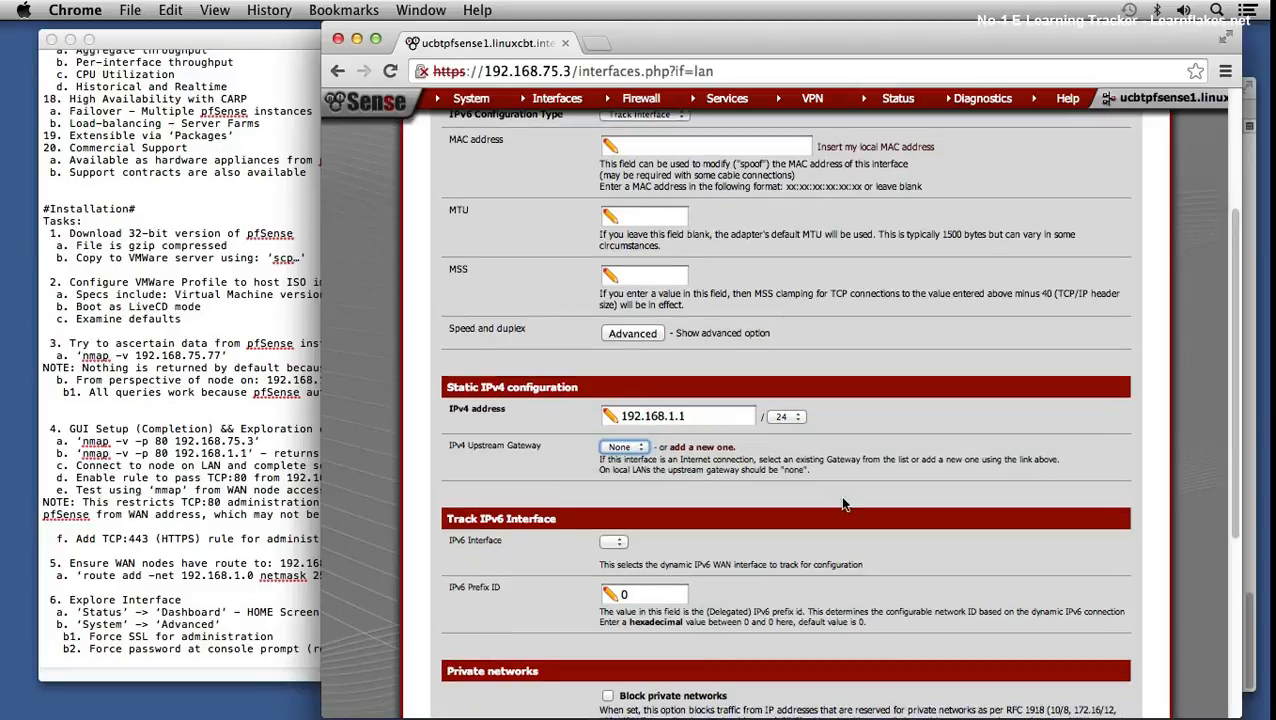
scroll(843, 505, "down", 2)
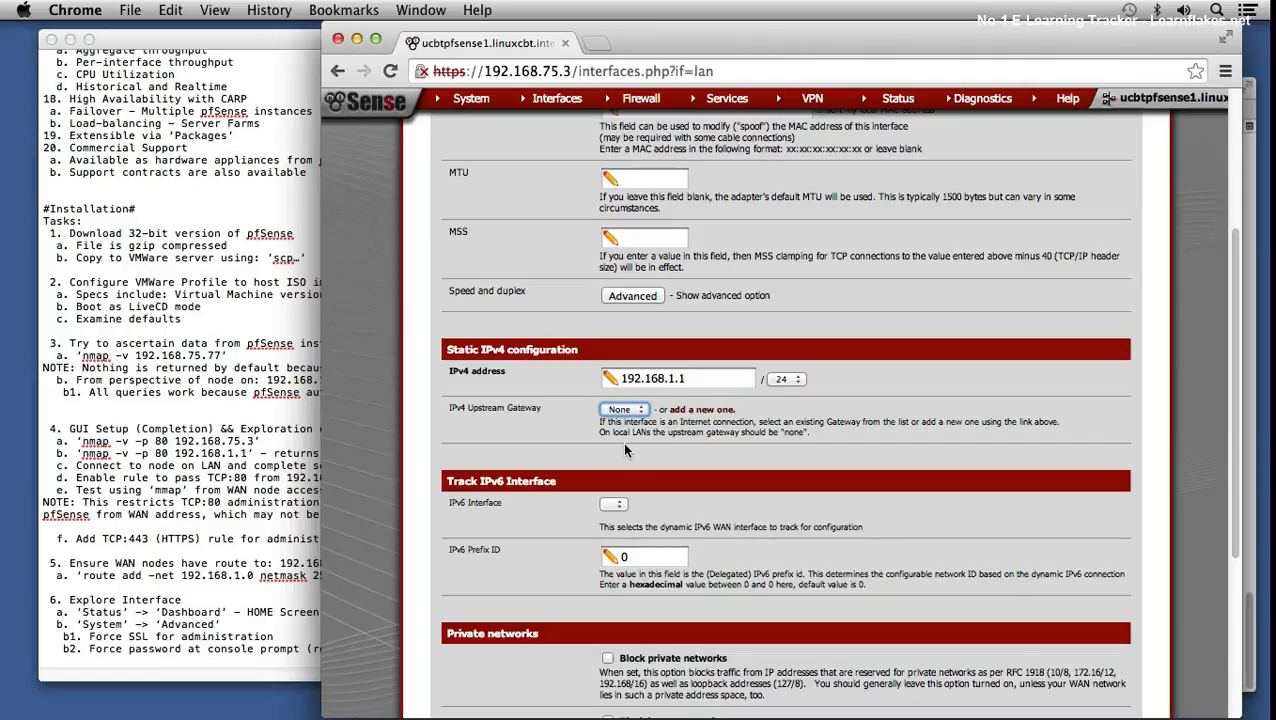
scroll(632, 520, "down", 5)
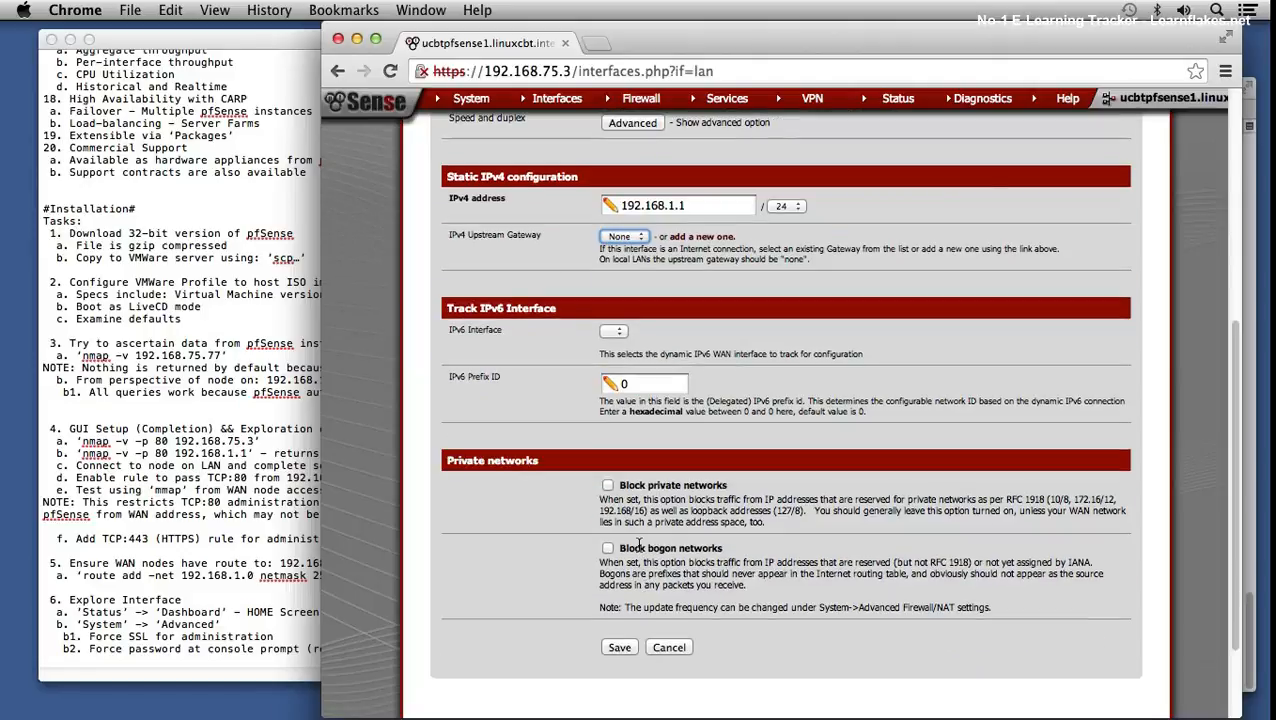
scroll(655, 575, "down", 1)
scroll(658, 580, "up", 10)
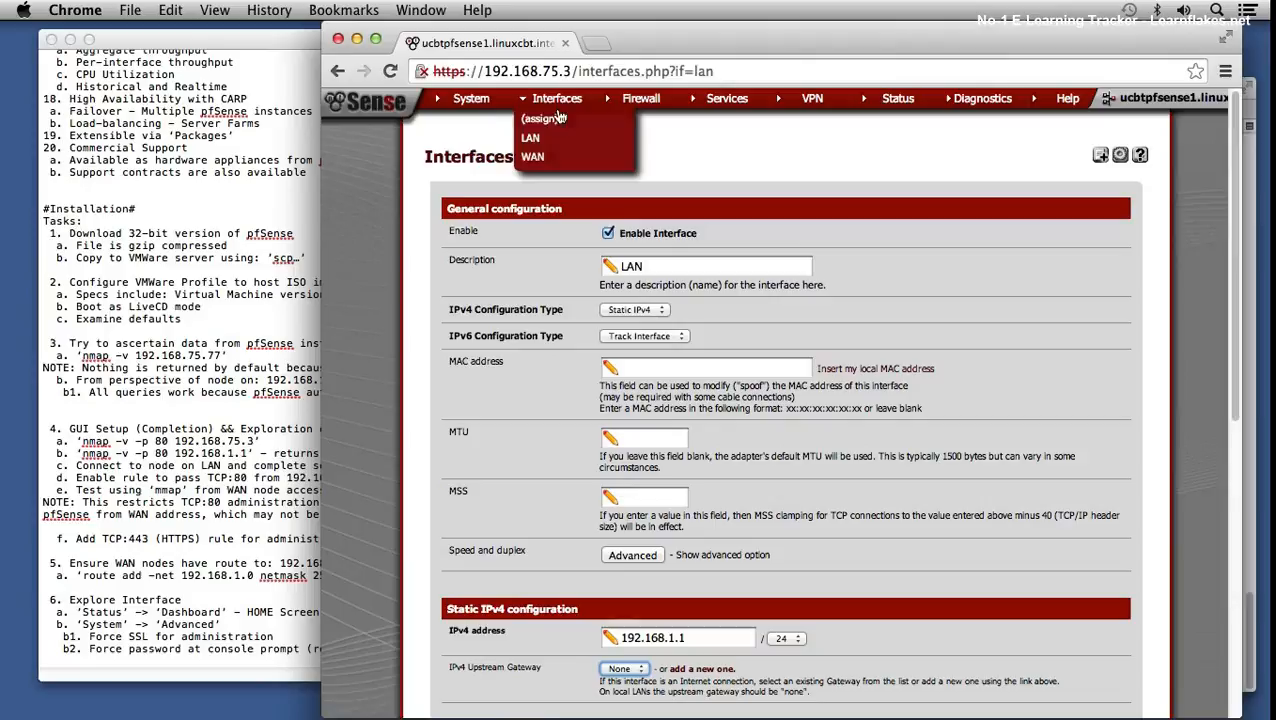
- Open Interfaces > WAN, keep GW_WAN as upstream gateway, and focus the MTU field
left_click(548, 157)
scroll(777, 460, "down", 5)
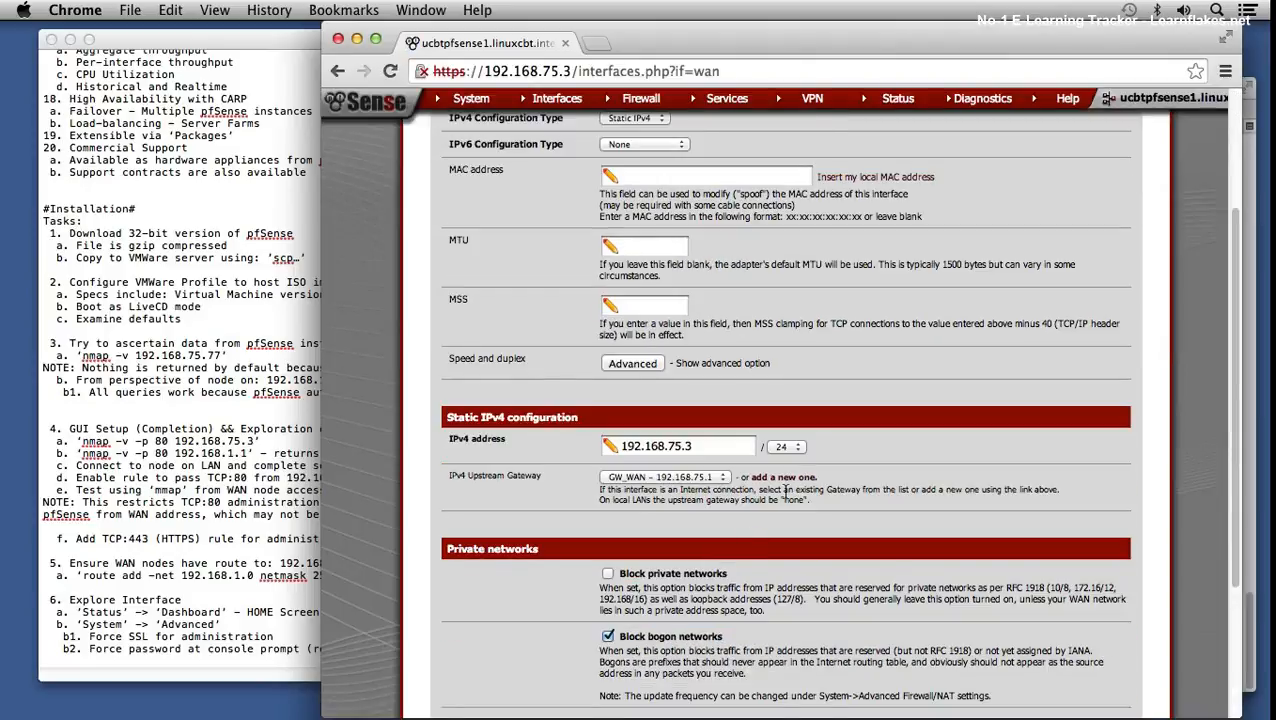
left_click(672, 478)
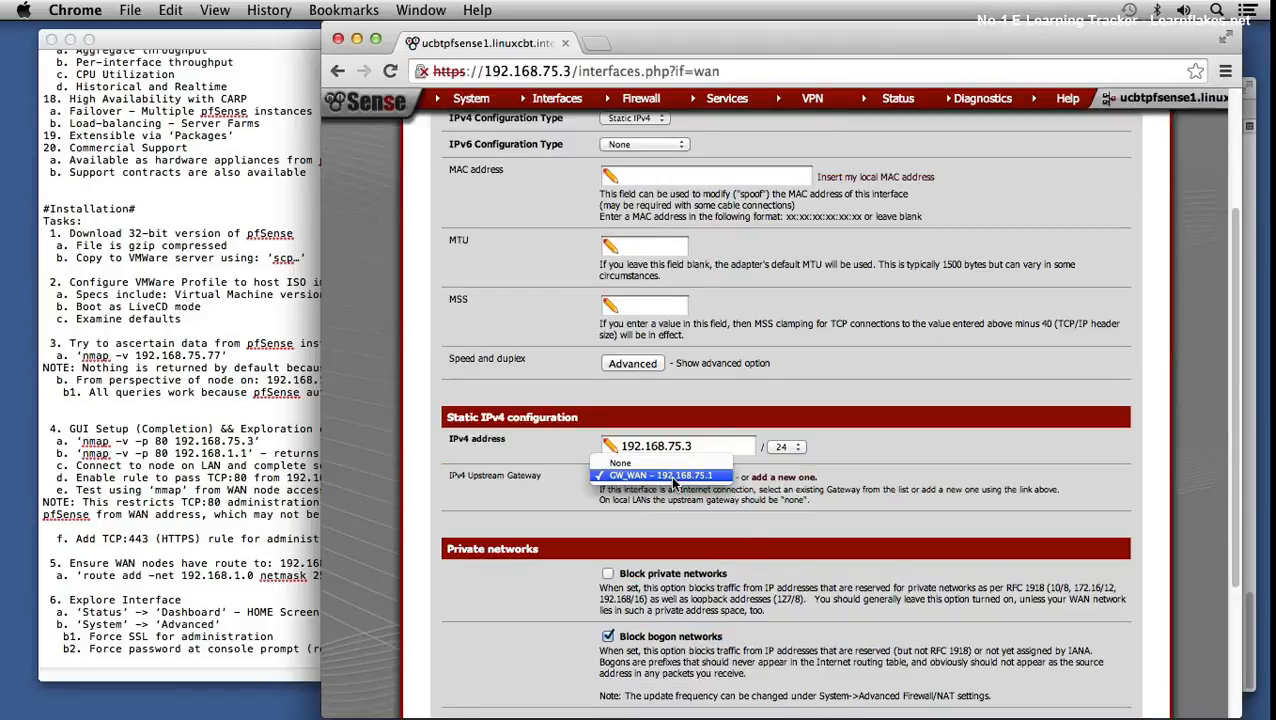
left_click(850, 487)
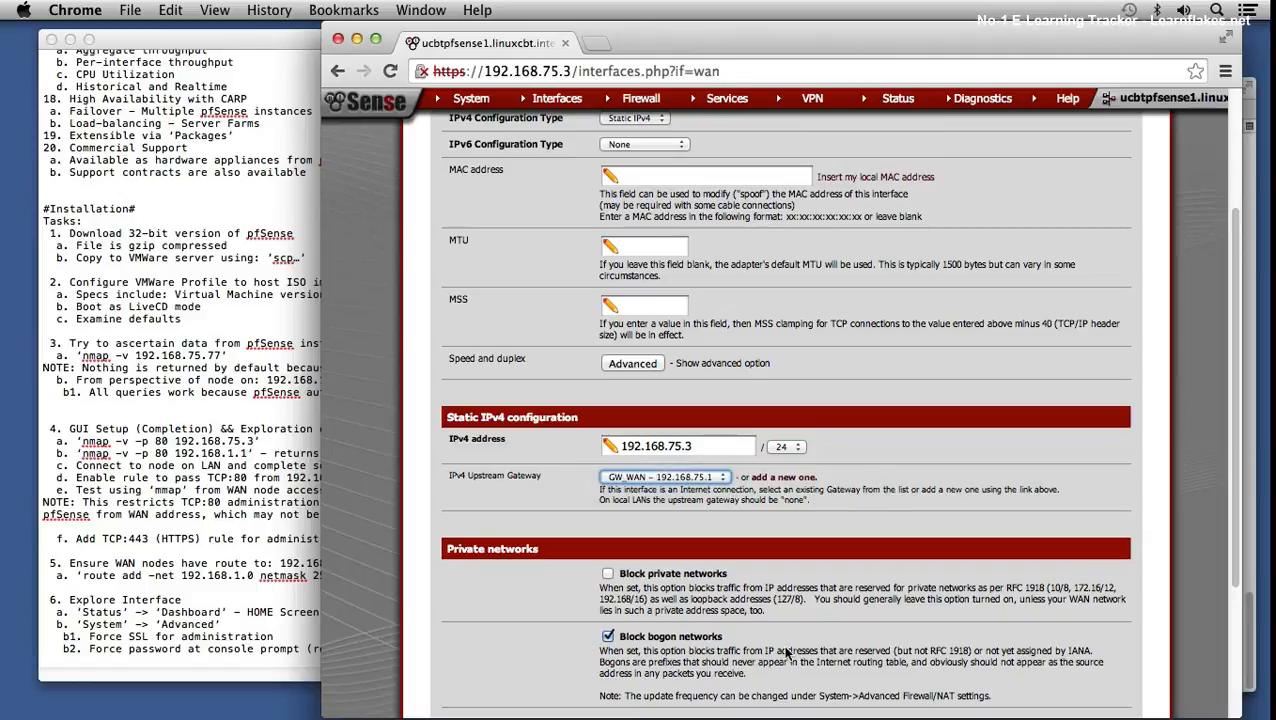
left_click_drag(742, 650, 736, 662)
scroll(801, 575, "up", 5)
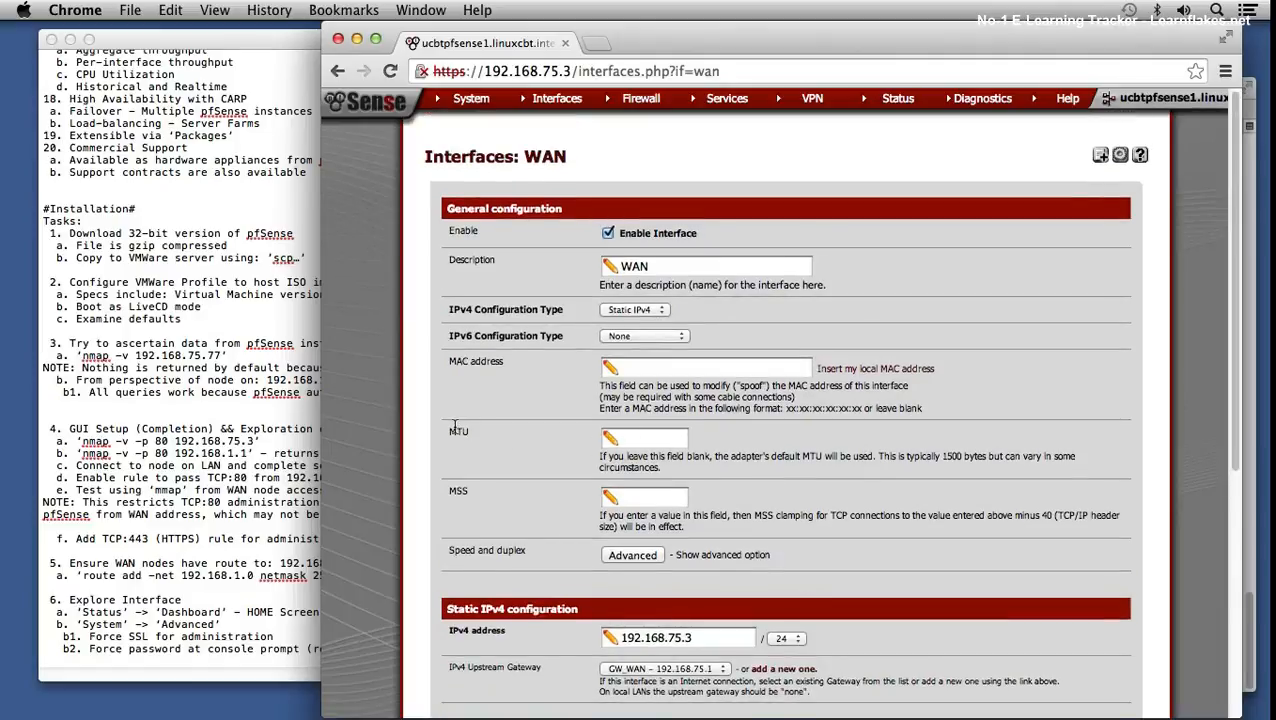
left_click(630, 440)
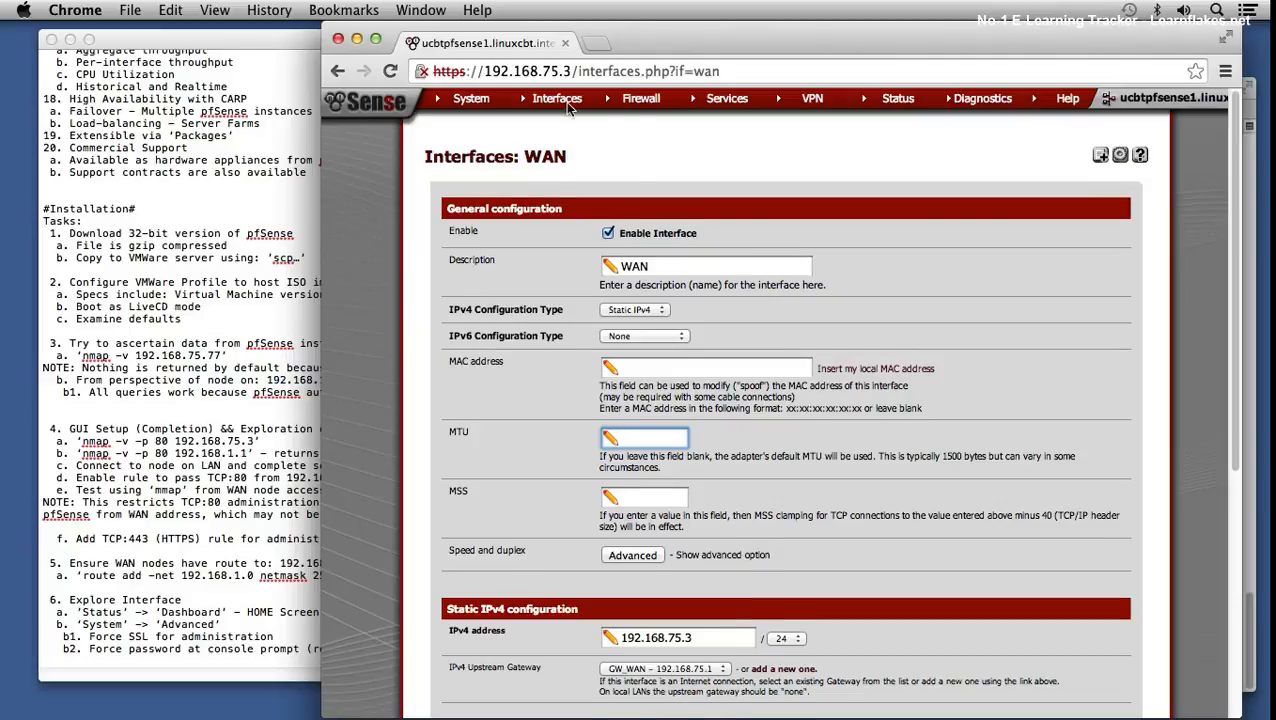
mouse_move(563, 105)
mouse_move(638, 103)
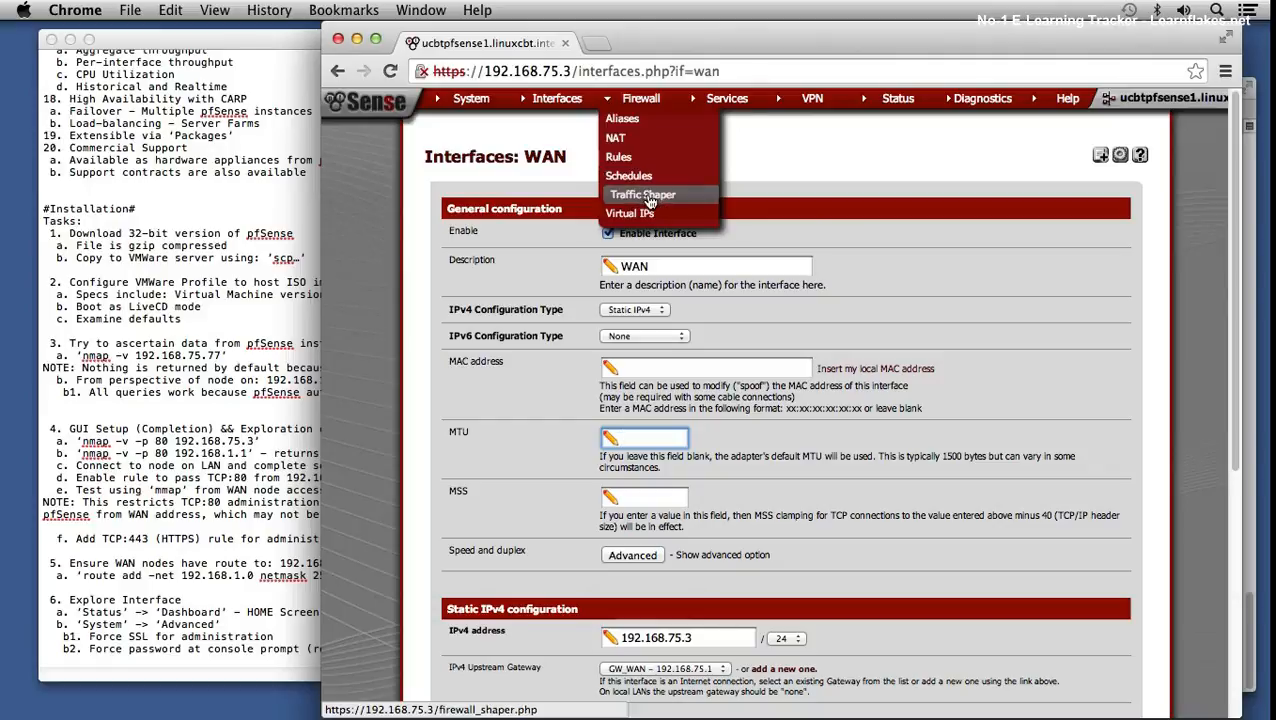
- Open Services > DNS Forwarder and scroll through its Listen Port, Interfaces and override sections
mouse_move(735, 102)
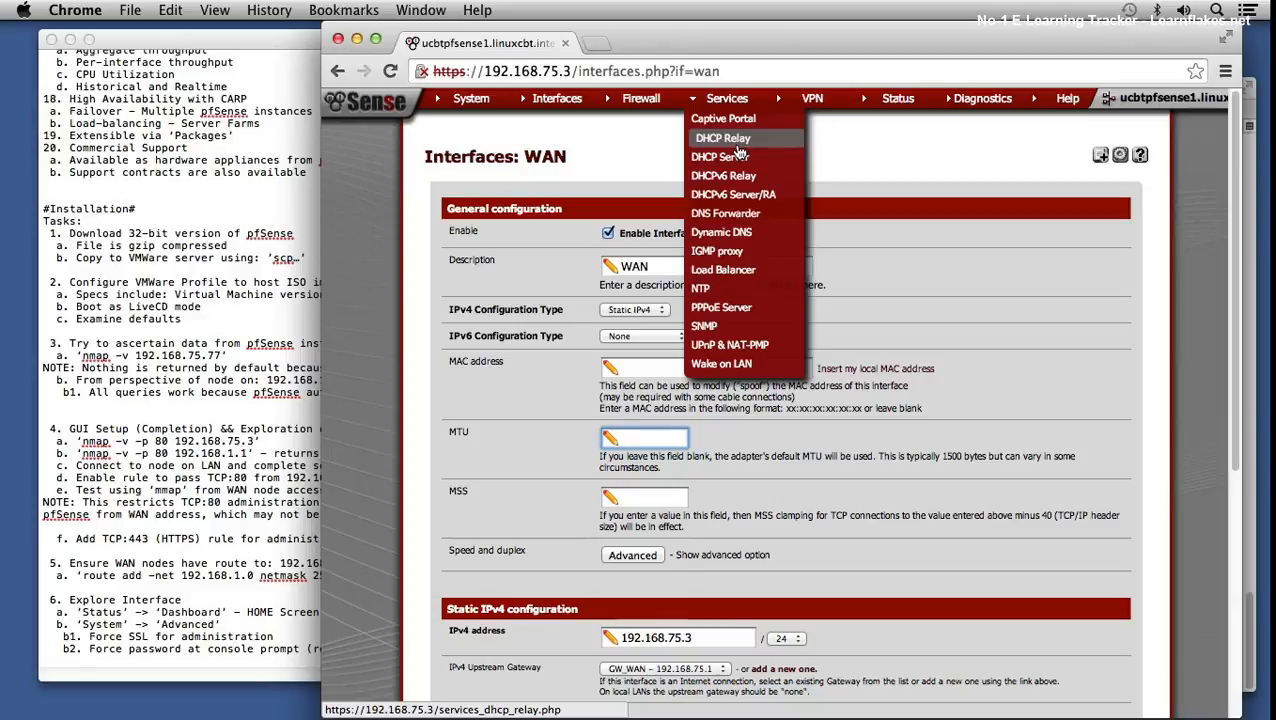
left_click(737, 216)
scroll(783, 372, "down", 5)
scroll(785, 370, "down", 2)
scroll(785, 370, "up", 5)
scroll(786, 368, "down", 10)
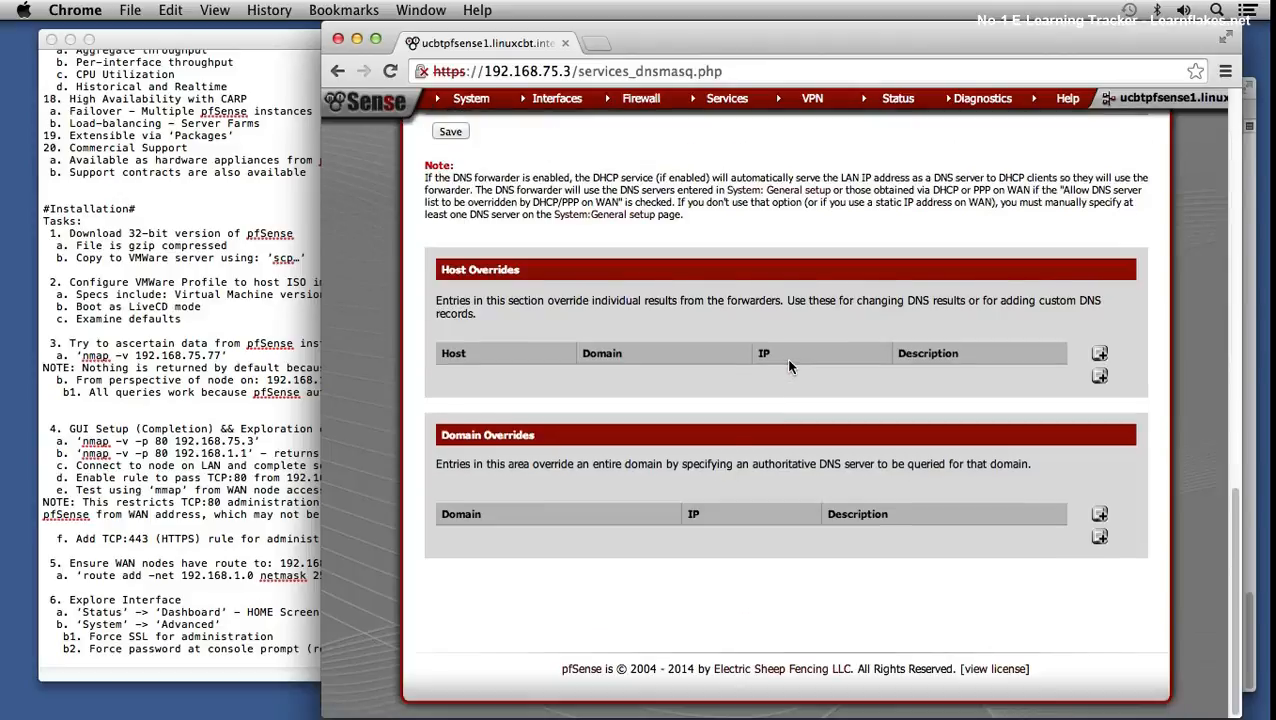
scroll(786, 366, "up", 3)
scroll(787, 366, "up", 10)
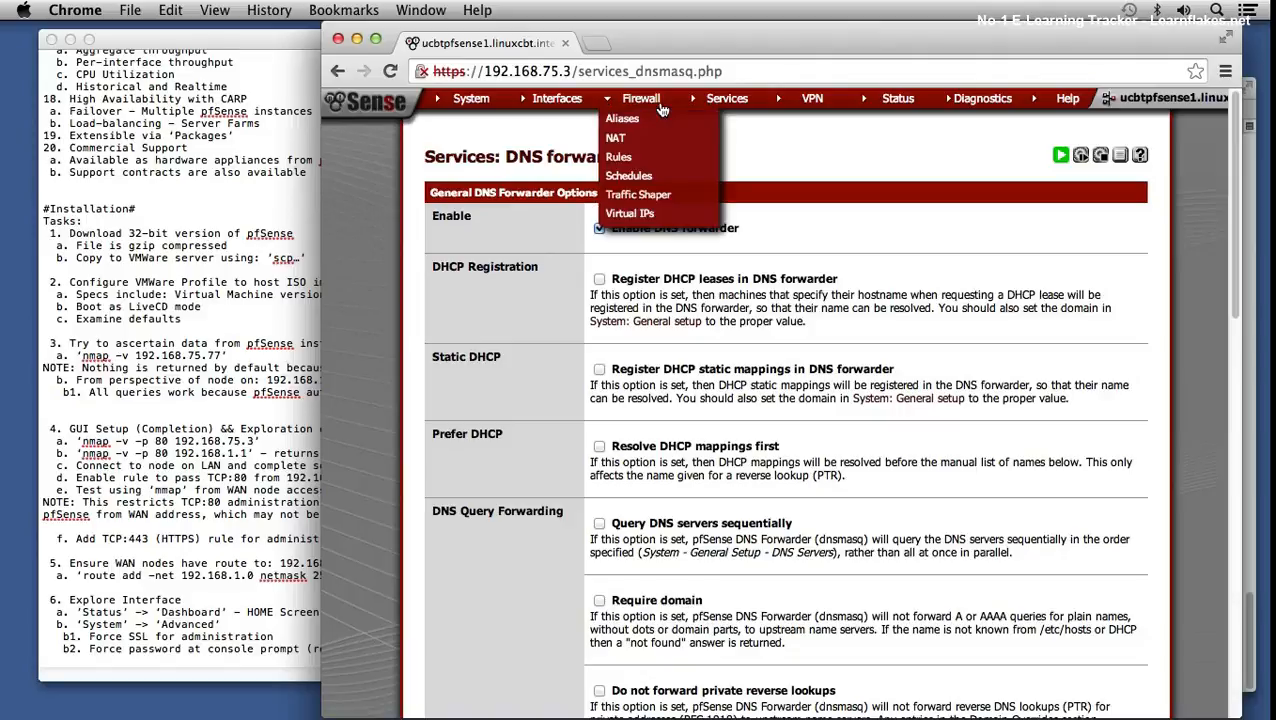
scroll(835, 258, "down", 5)
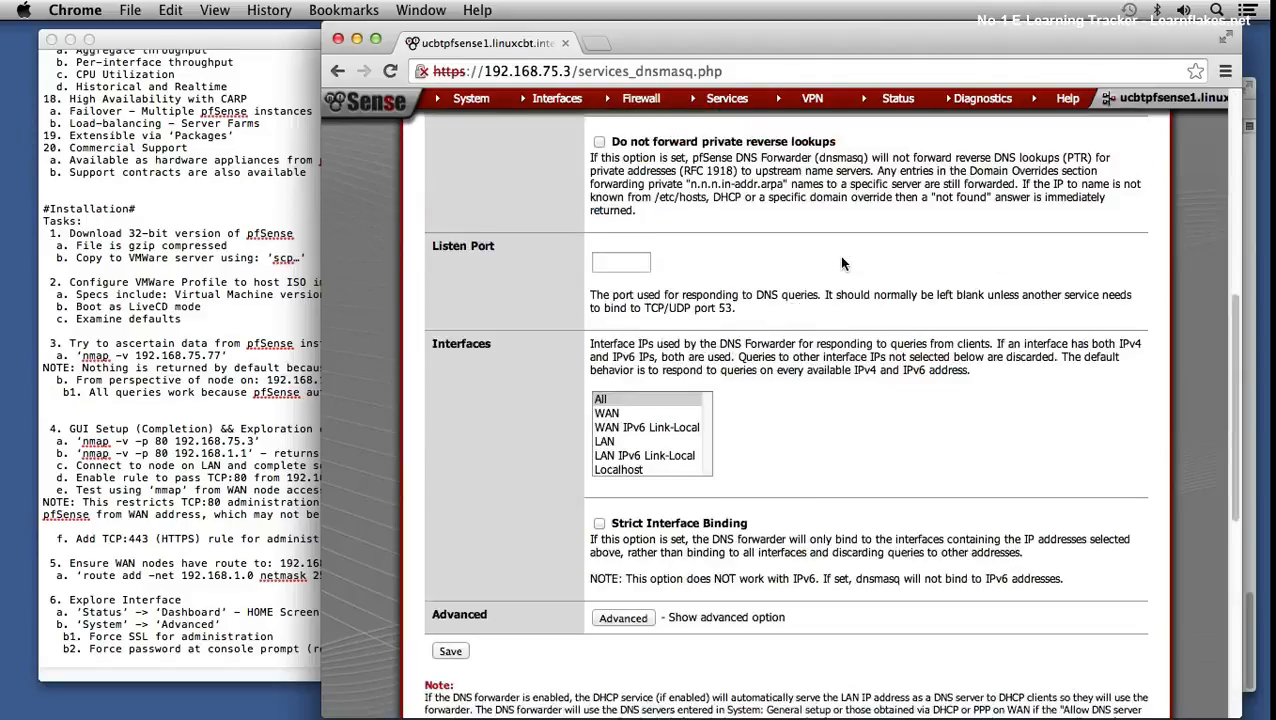
scroll(841, 263, "down", 3)
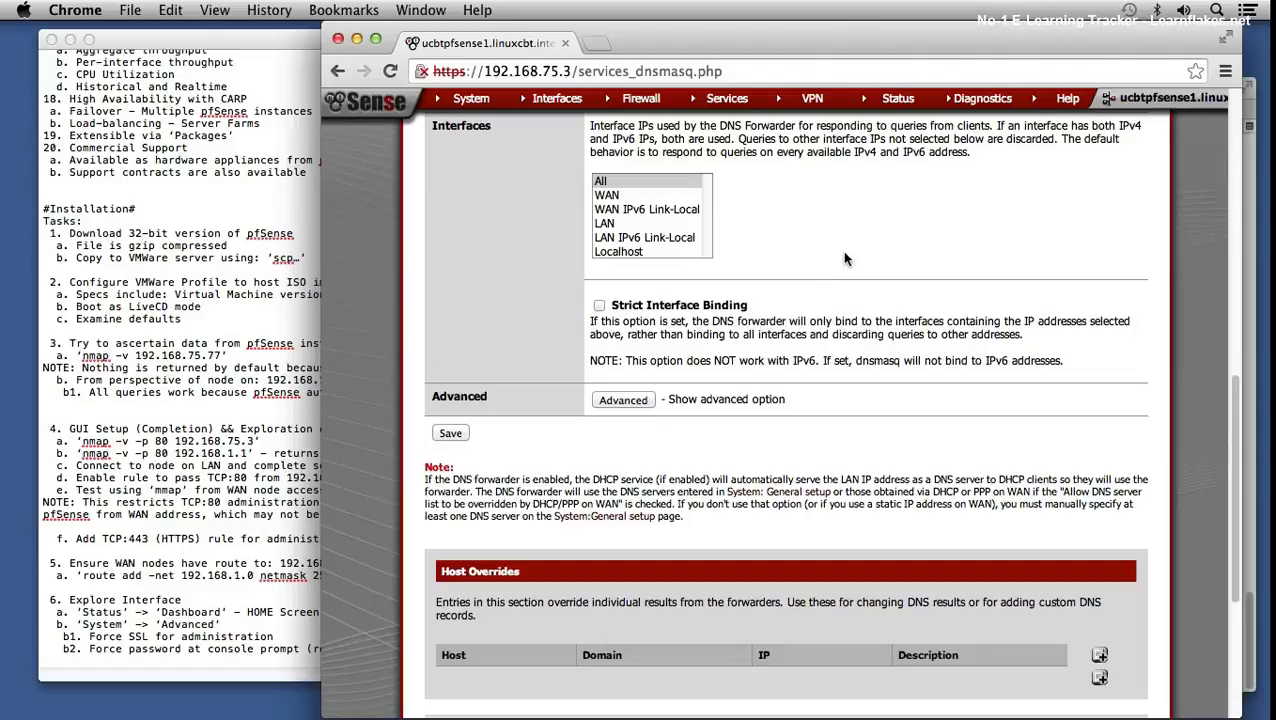
scroll(844, 259, "up", 4)
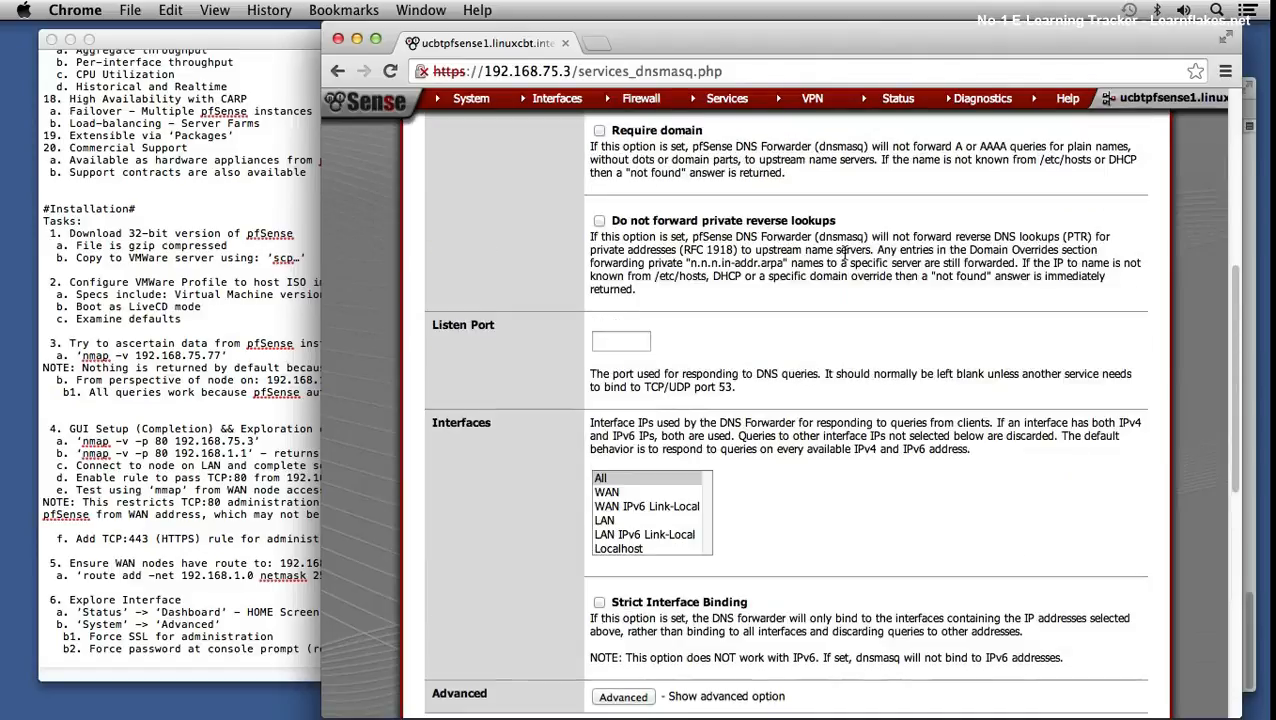
scroll(841, 250, "up", 1)
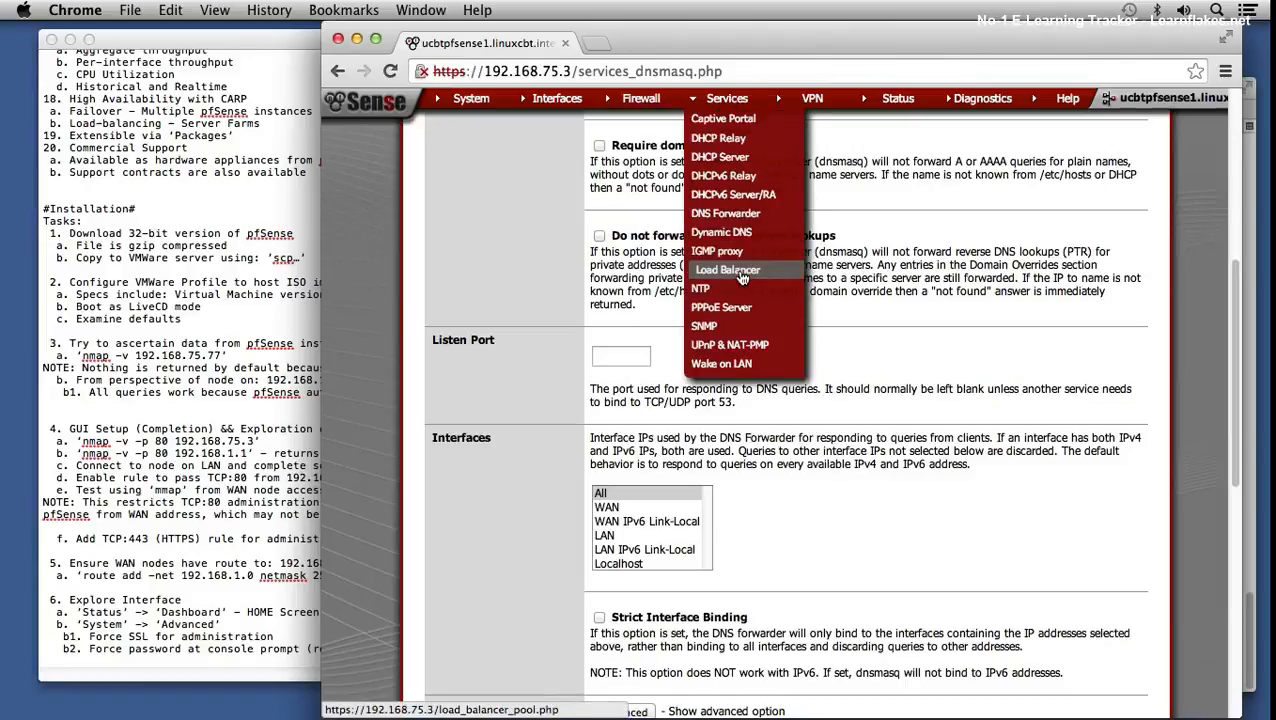
- View the NTP settings, then the Services > PPPoE Server page listing no servers
left_click(706, 286)
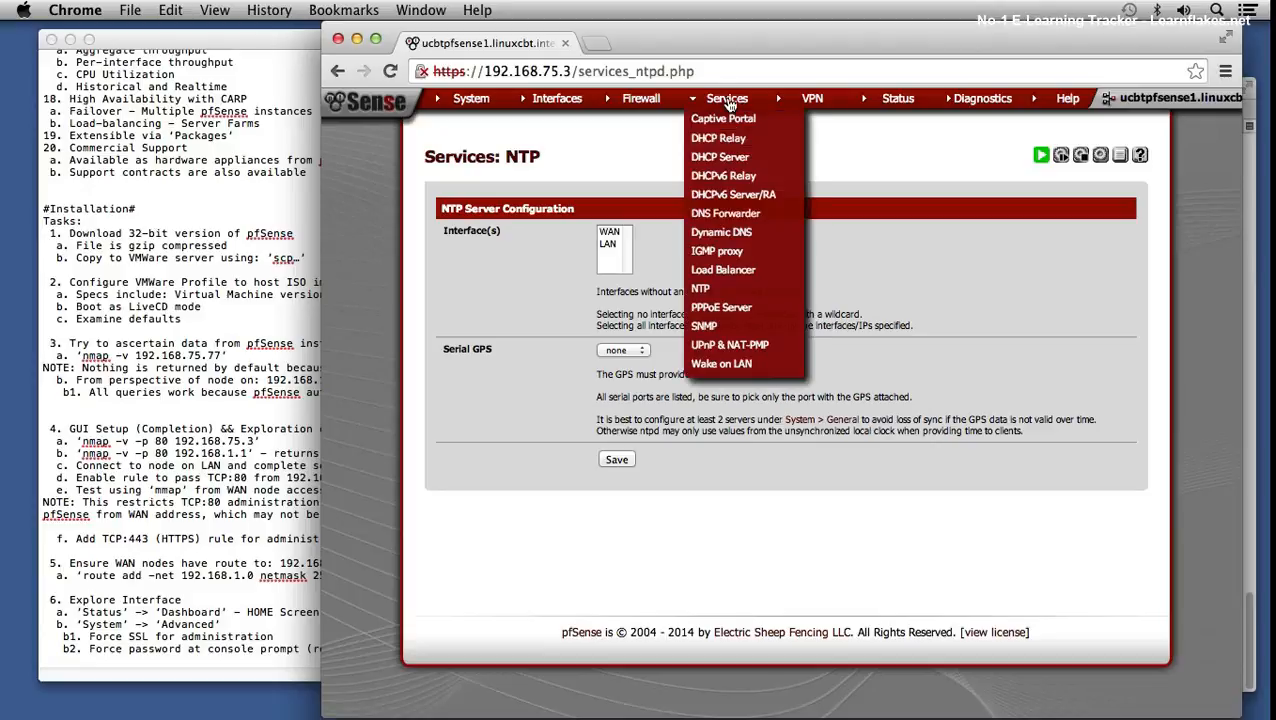
left_click(732, 312)
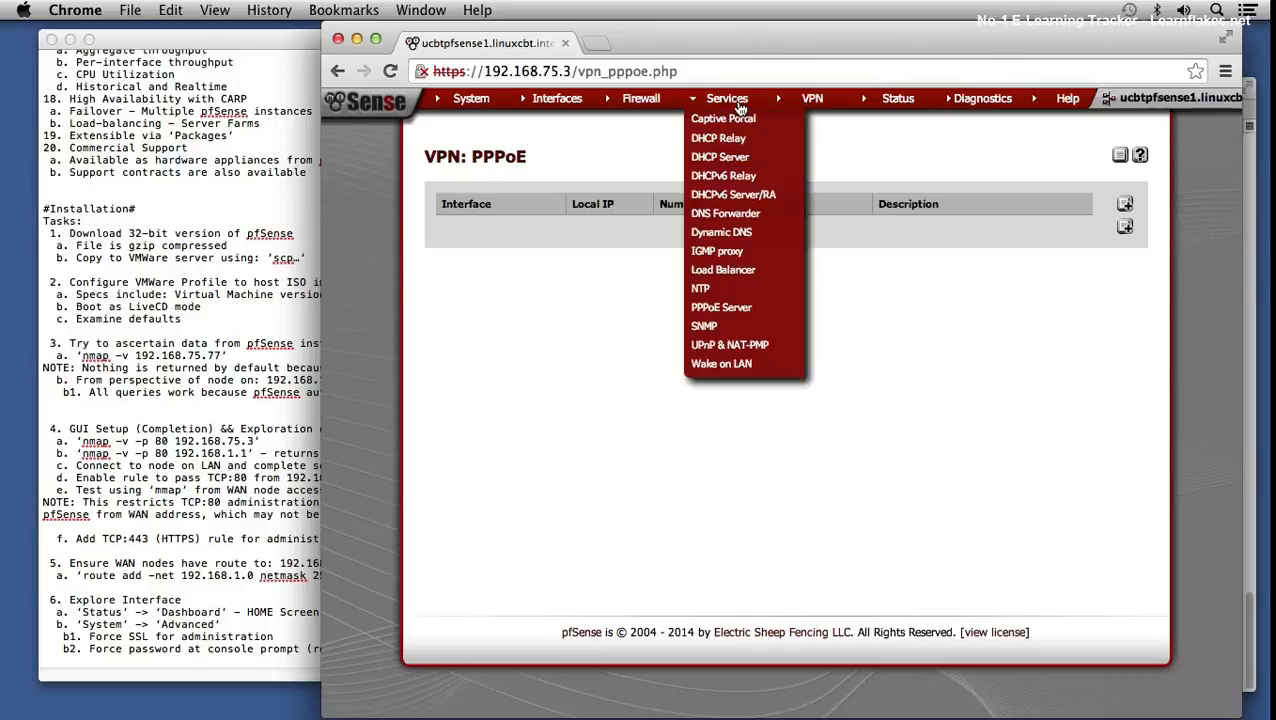
mouse_move(810, 108)
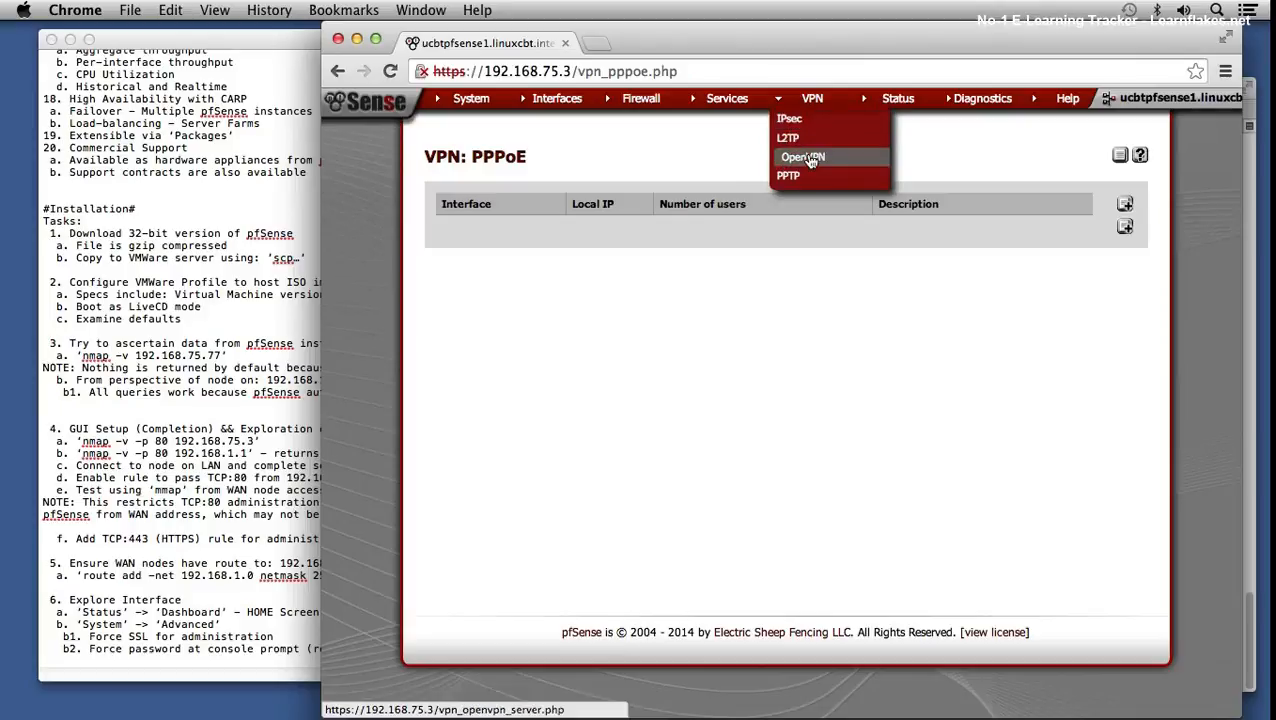
mouse_move(900, 99)
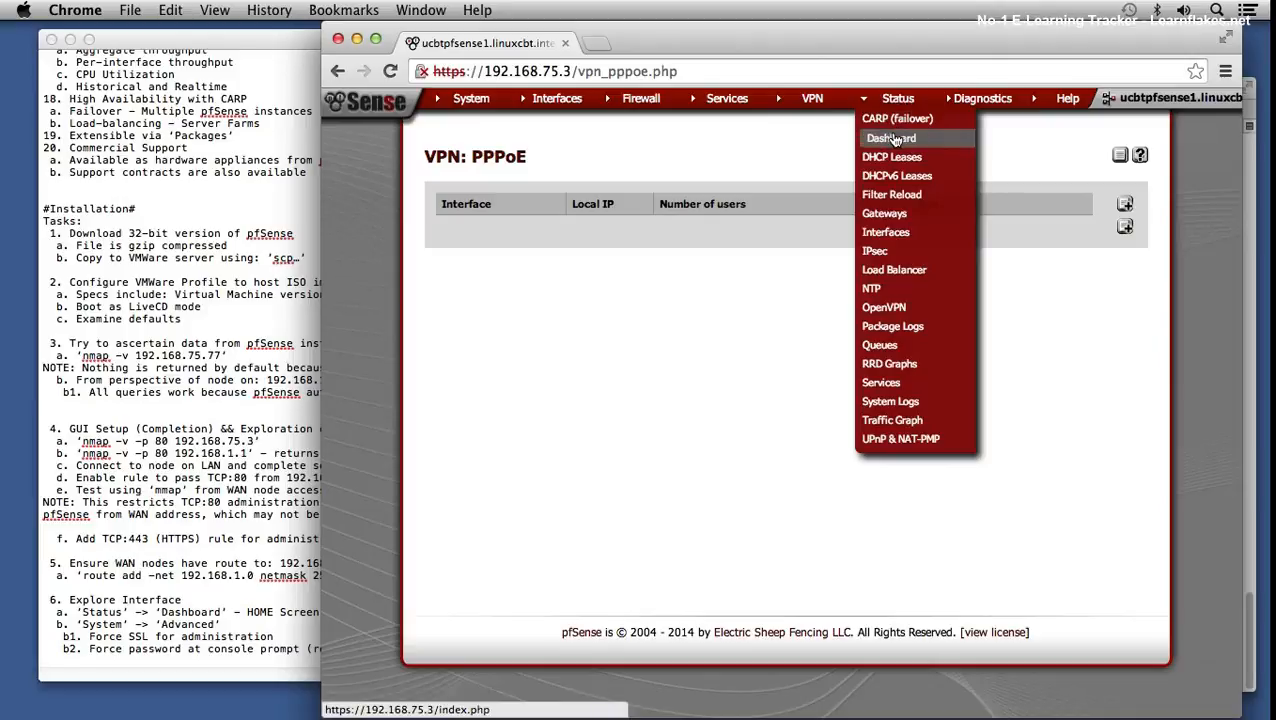
- Return to the Status Dashboard showing system information, WAN/LAN interfaces and GW_WAN
left_click(893, 139)
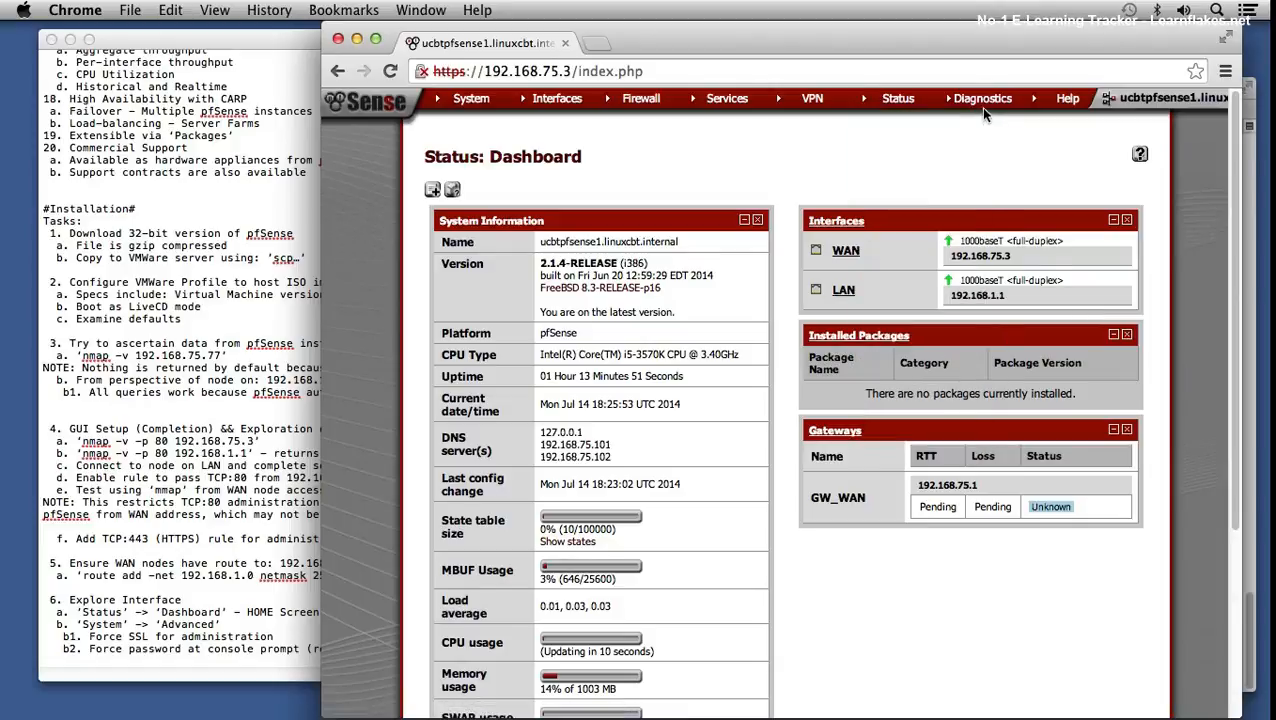
mouse_move(984, 105)
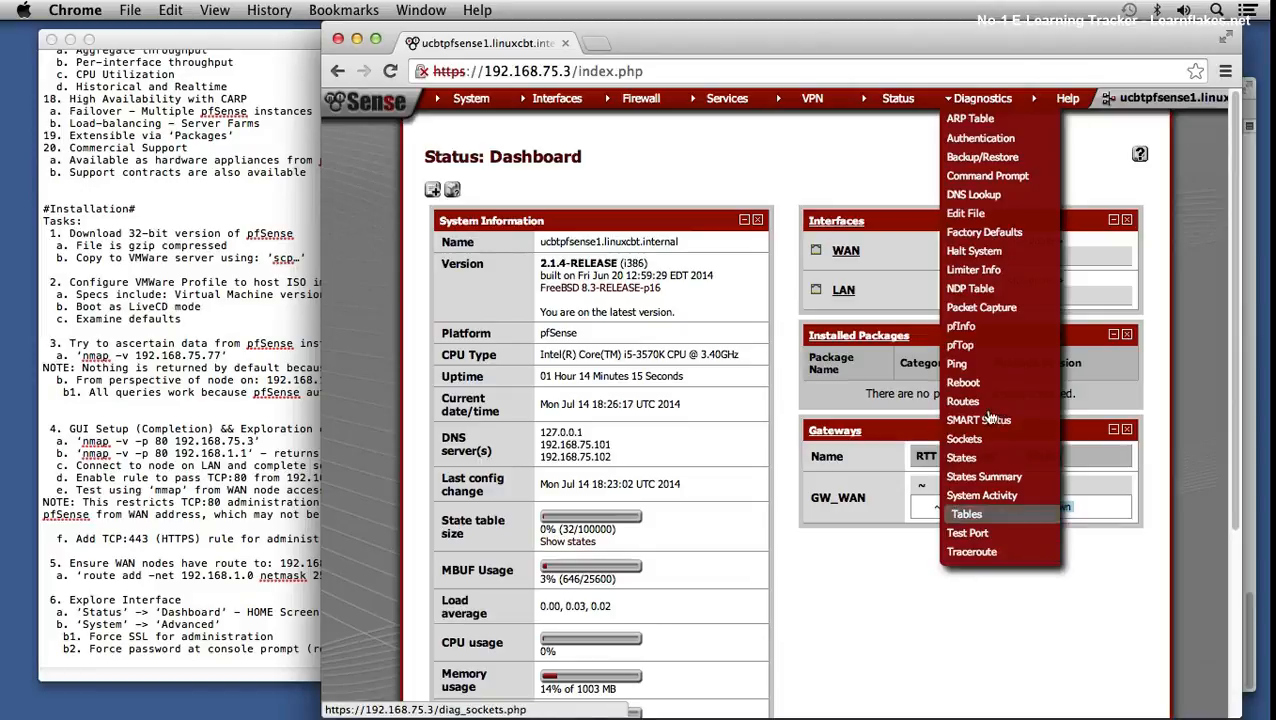
- Open Diagnostics > pfTop and highlight source addresses in the live state table
left_click(980, 348)
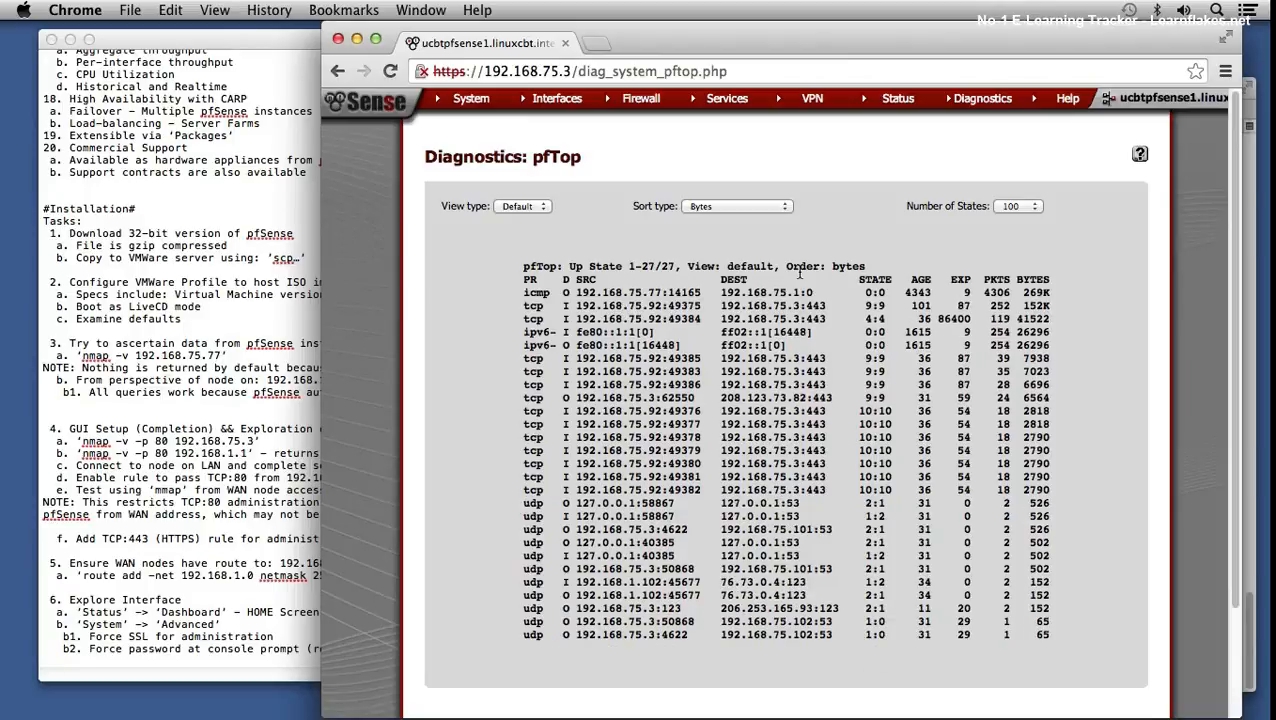
left_click_drag(621, 292, 688, 284)
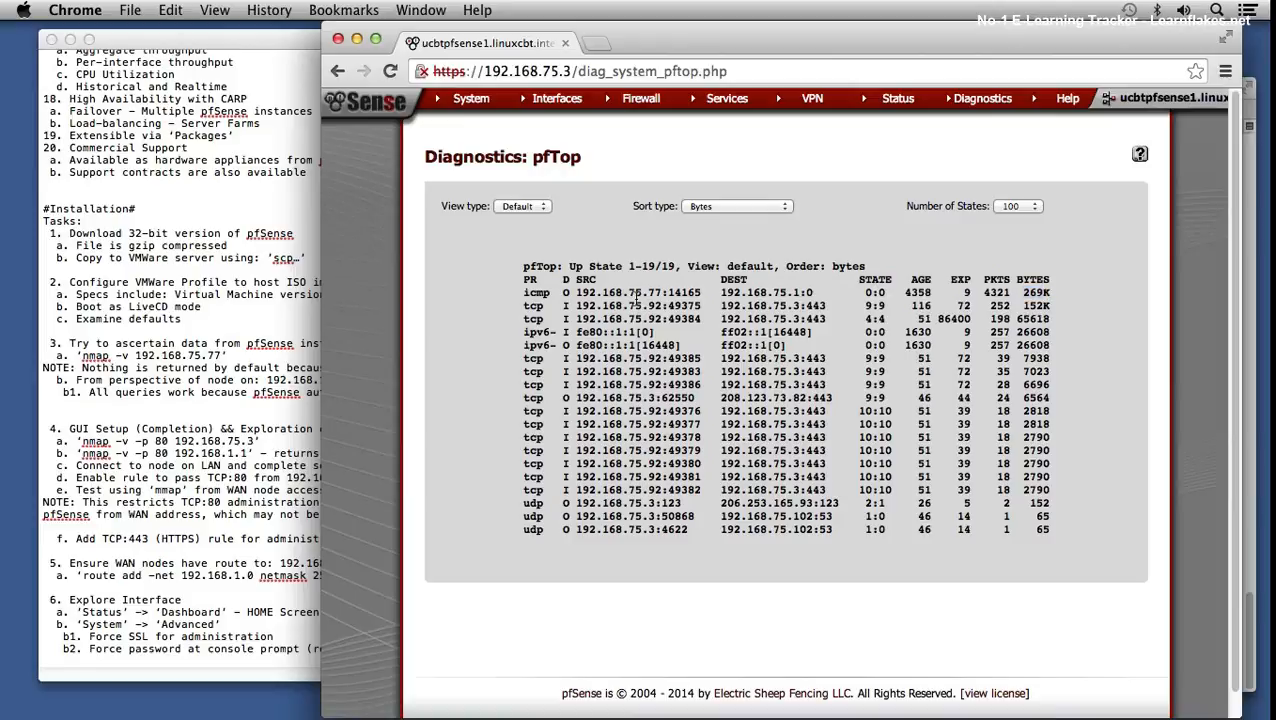
left_click_drag(622, 293, 666, 299)
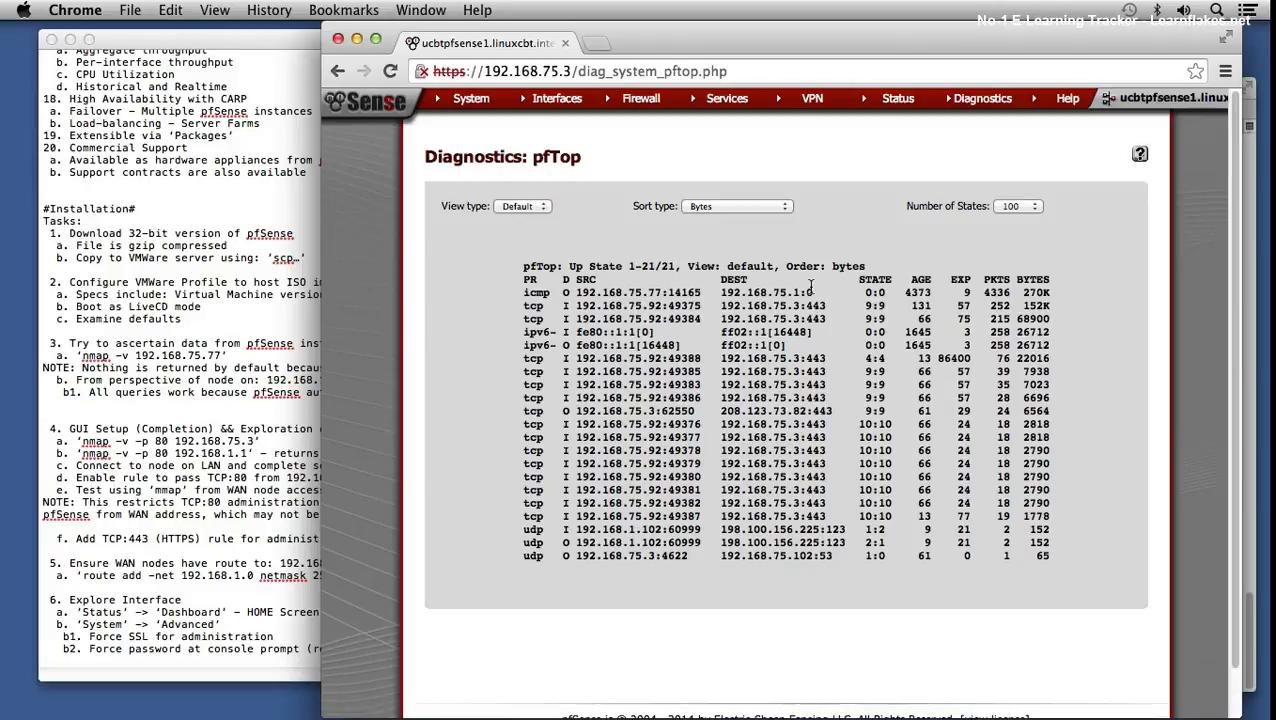
left_click_drag(648, 292, 679, 292)
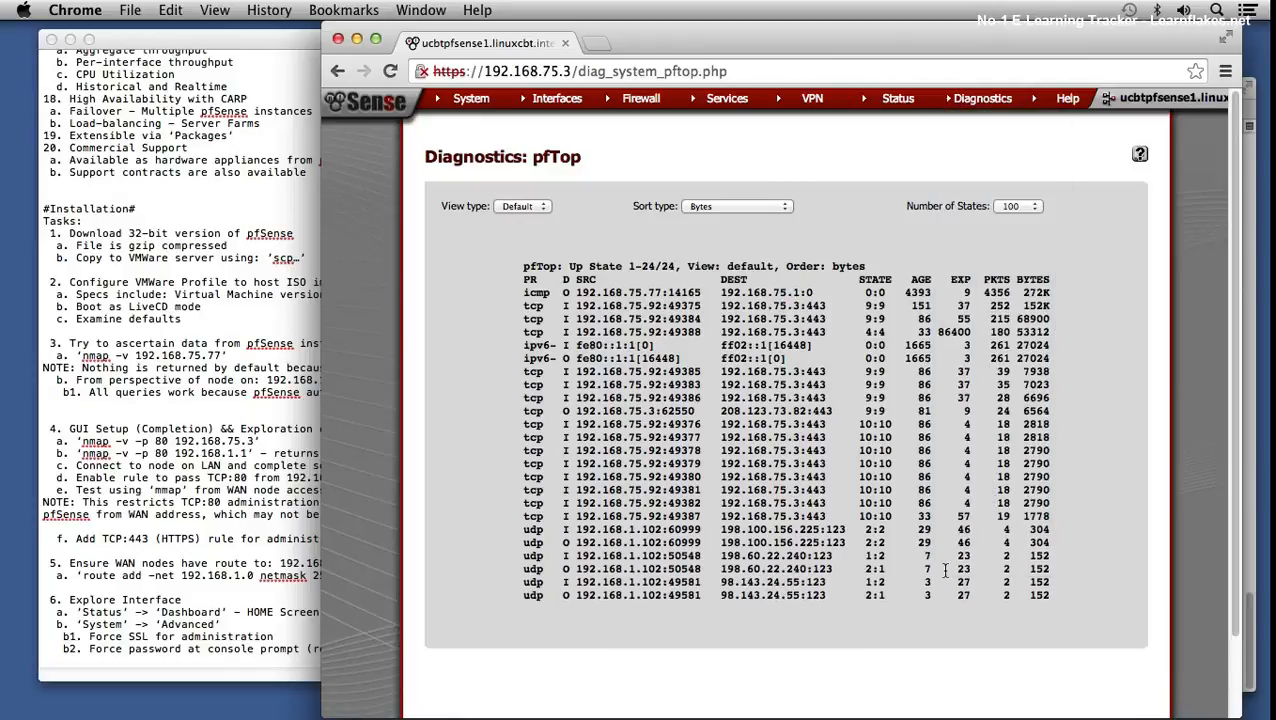
mouse_move(968, 104)
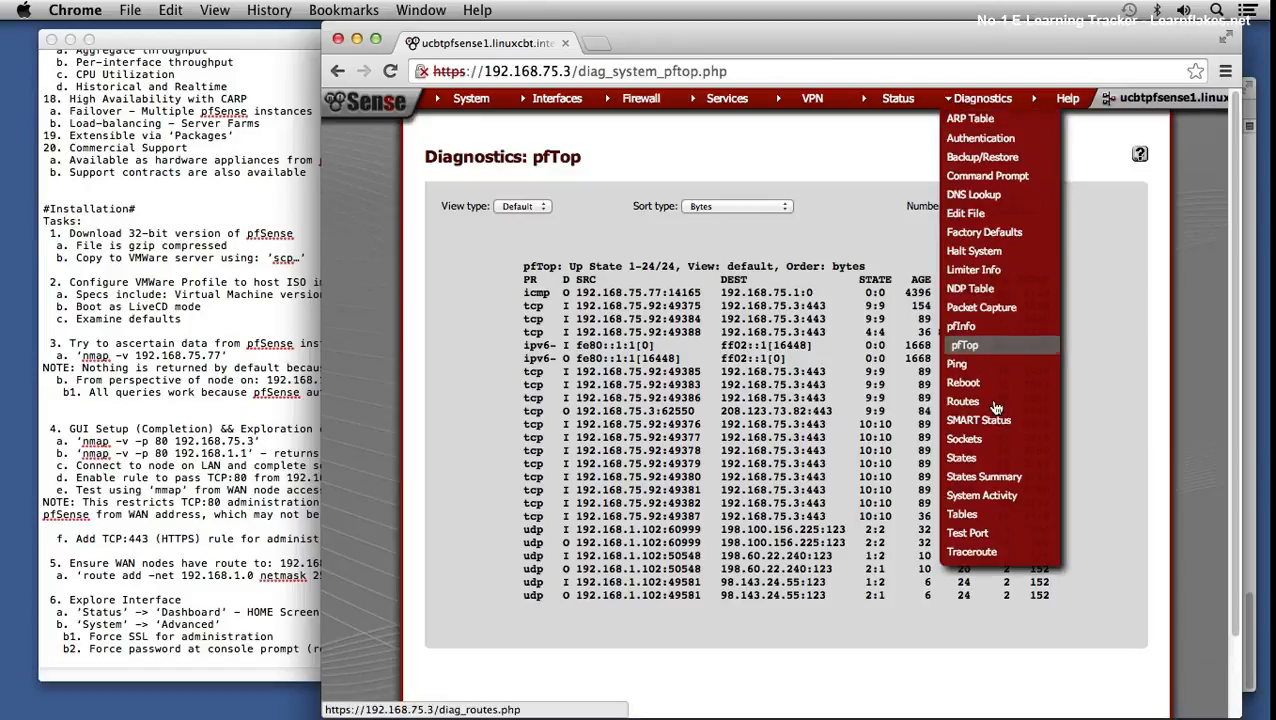
left_click(960, 365)
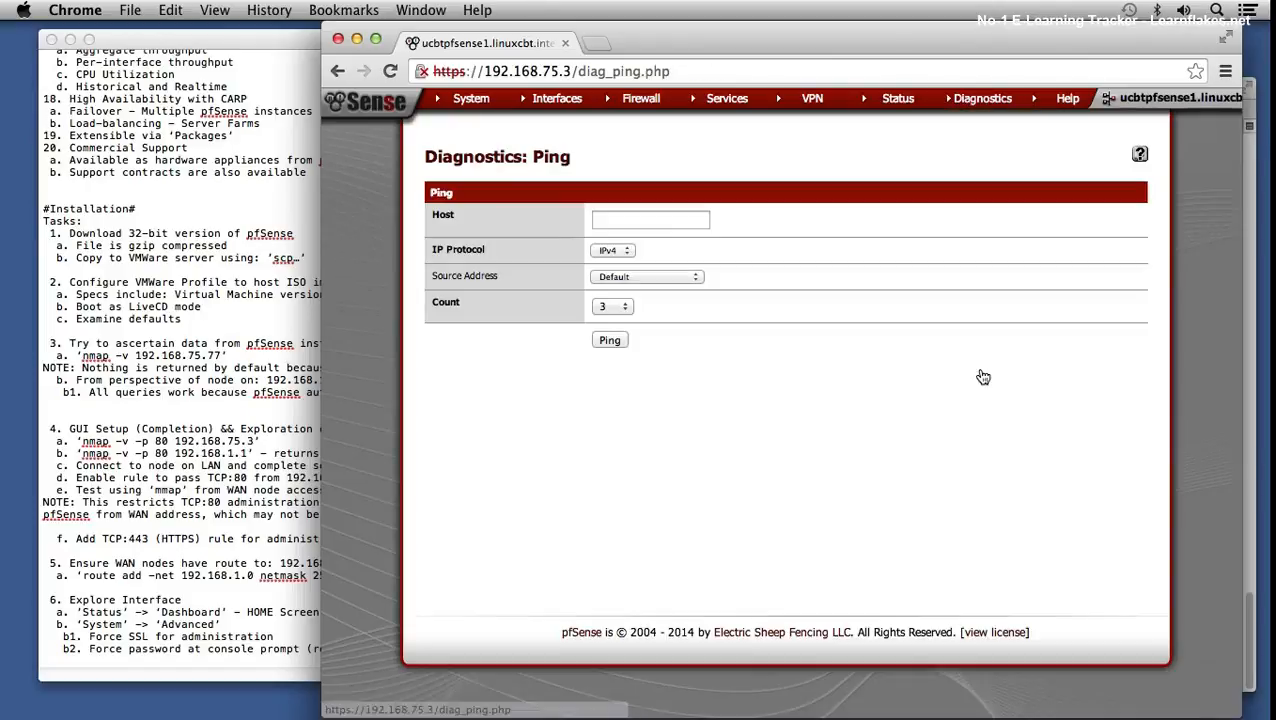
left_click(674, 219)
type("1")
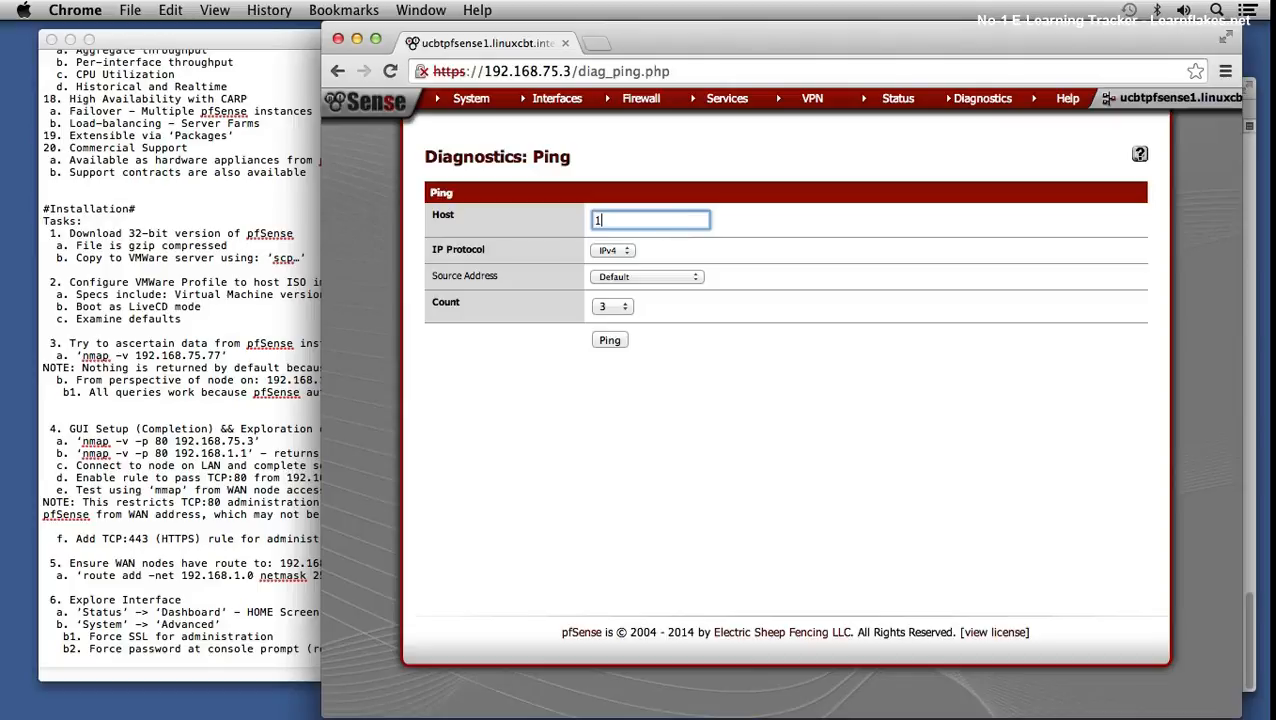
type("92.168.75.77")
left_click(610, 341)
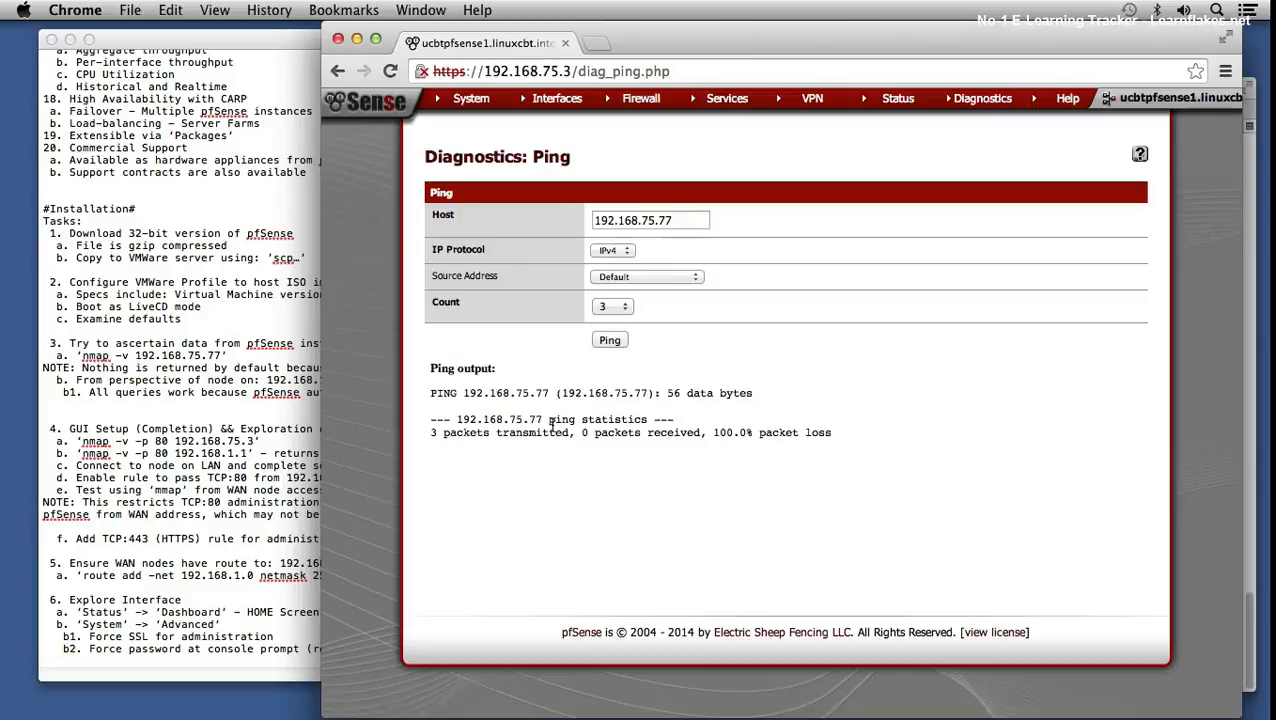
left_click_drag(706, 432, 786, 432)
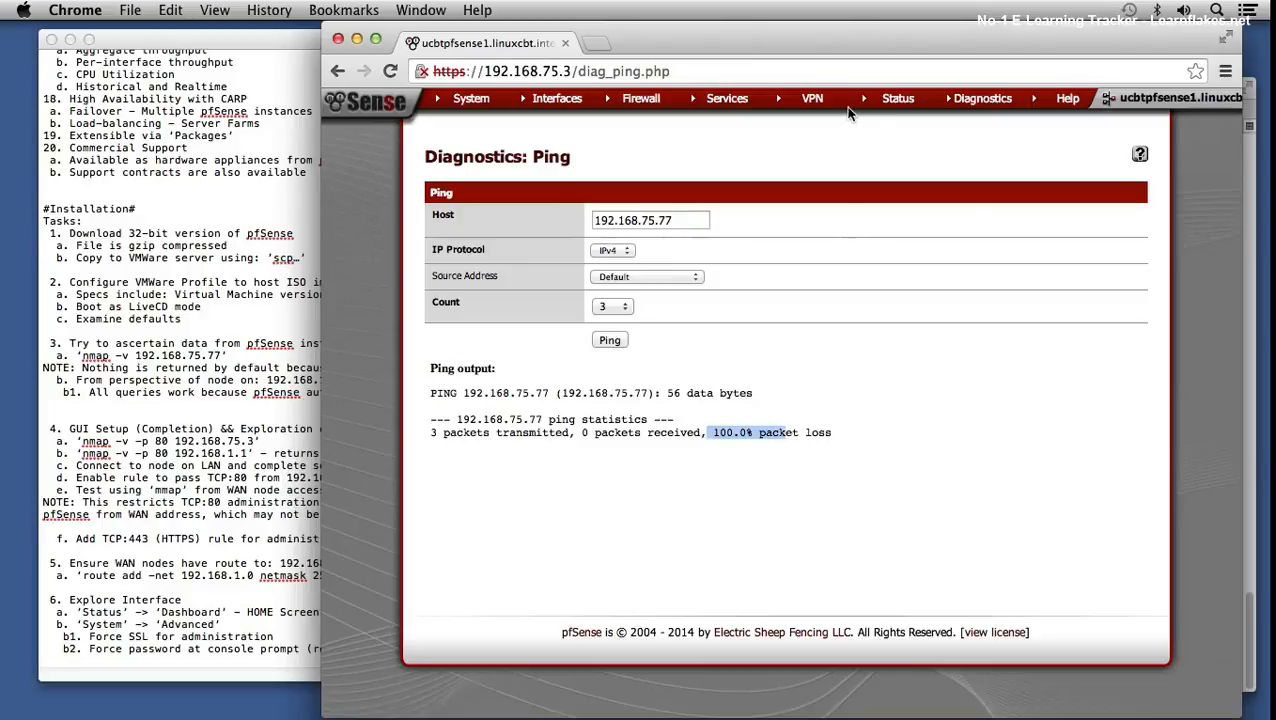
mouse_move(916, 106)
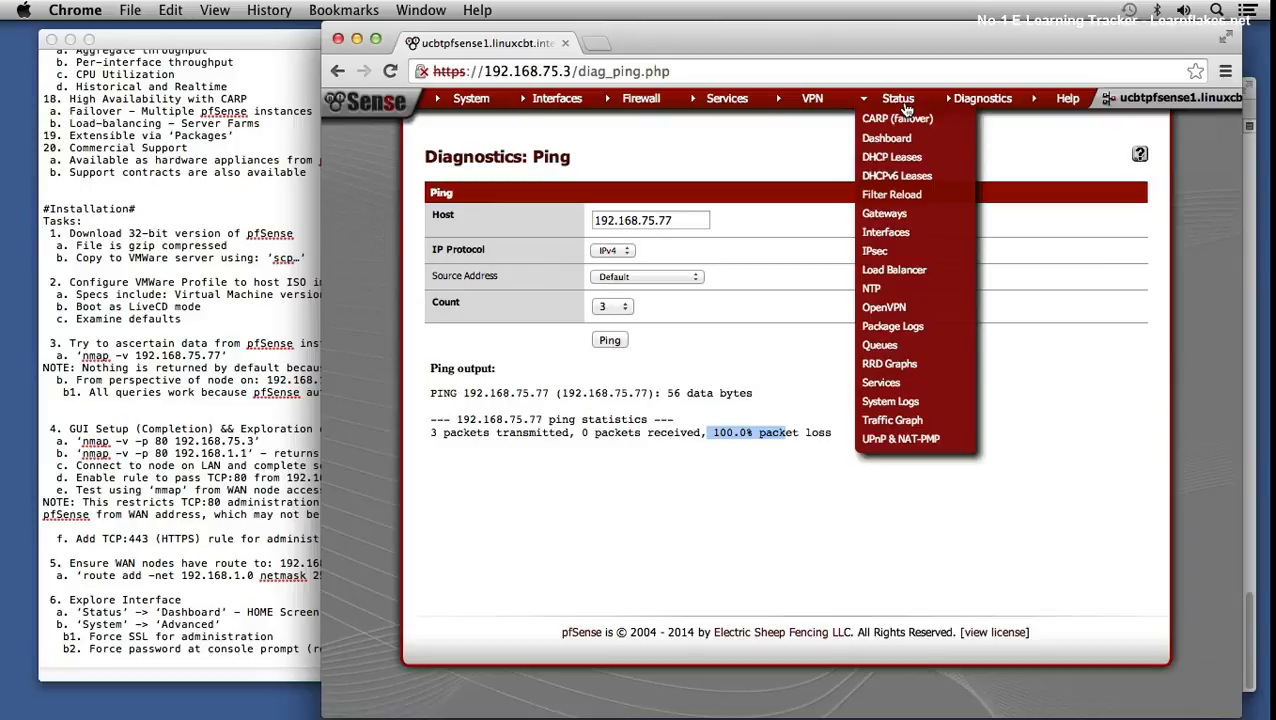
mouse_move(968, 103)
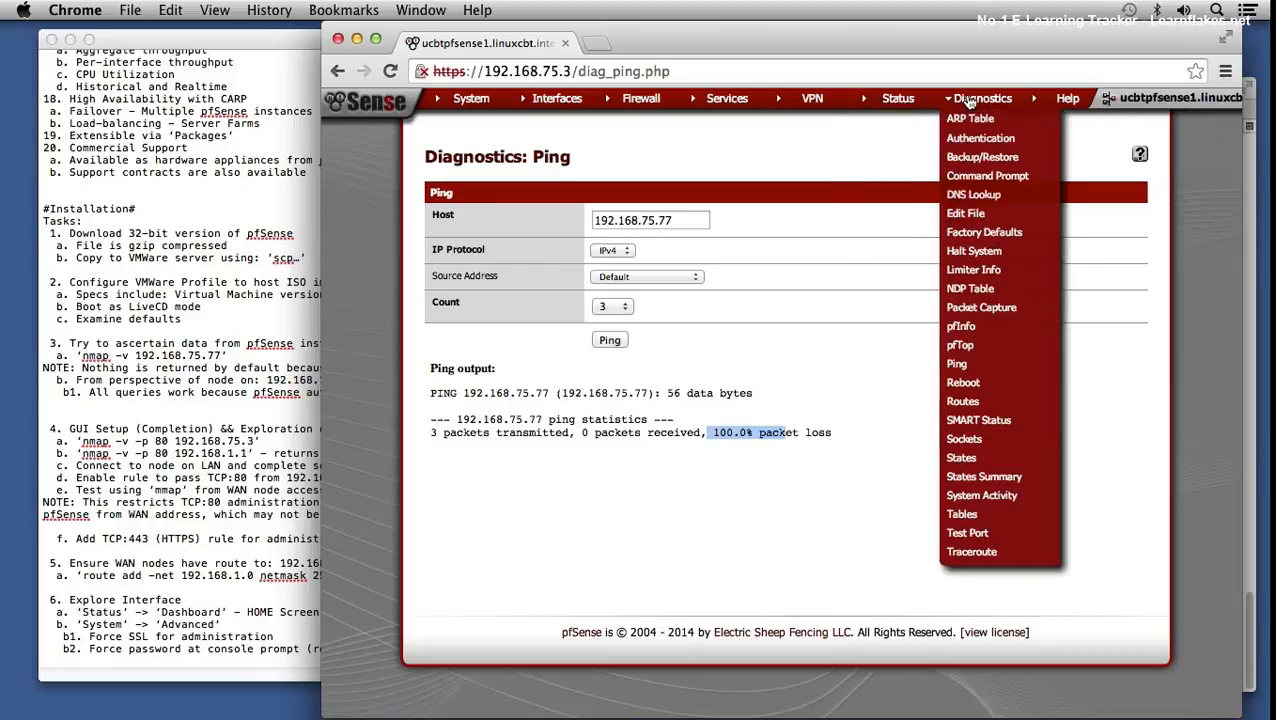
- Reopen Diagnostics > pfTop to view current states sorted by bytes
left_click(958, 346)
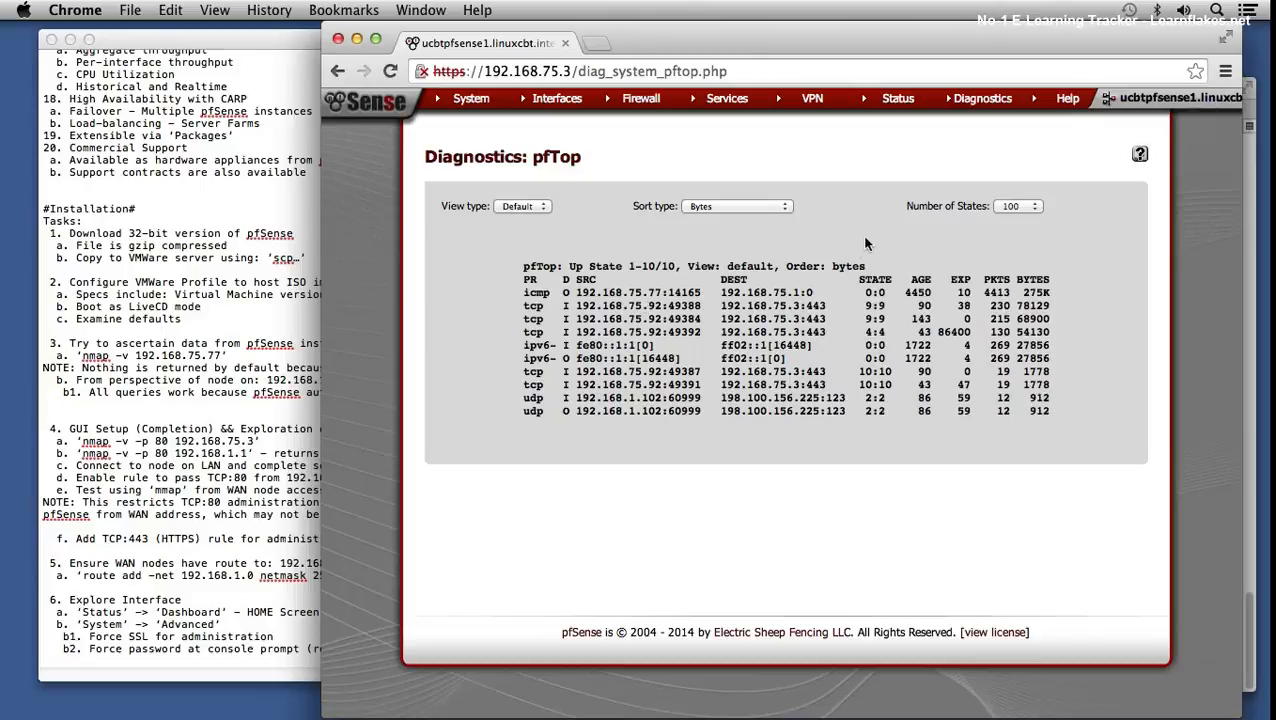
mouse_move(984, 100)
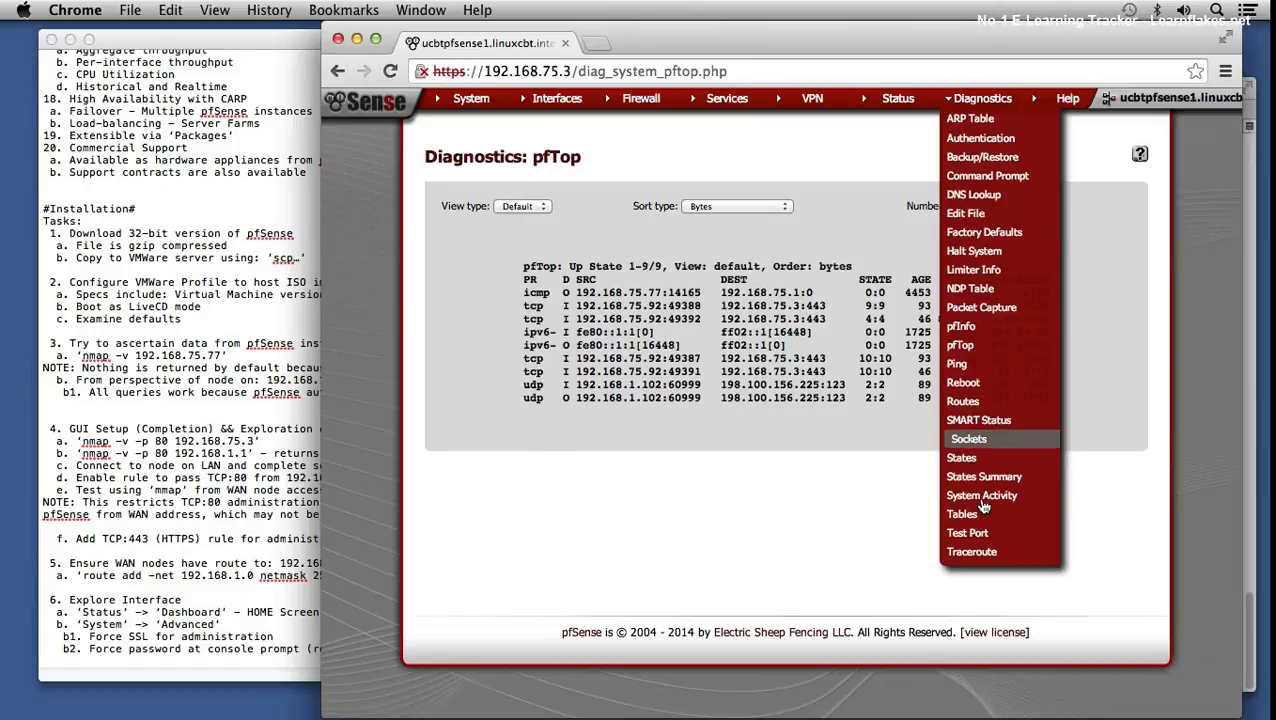
- Ping 192.168.75.77 from the WAN source address and highlight the 100.0% packet loss
left_click(964, 364)
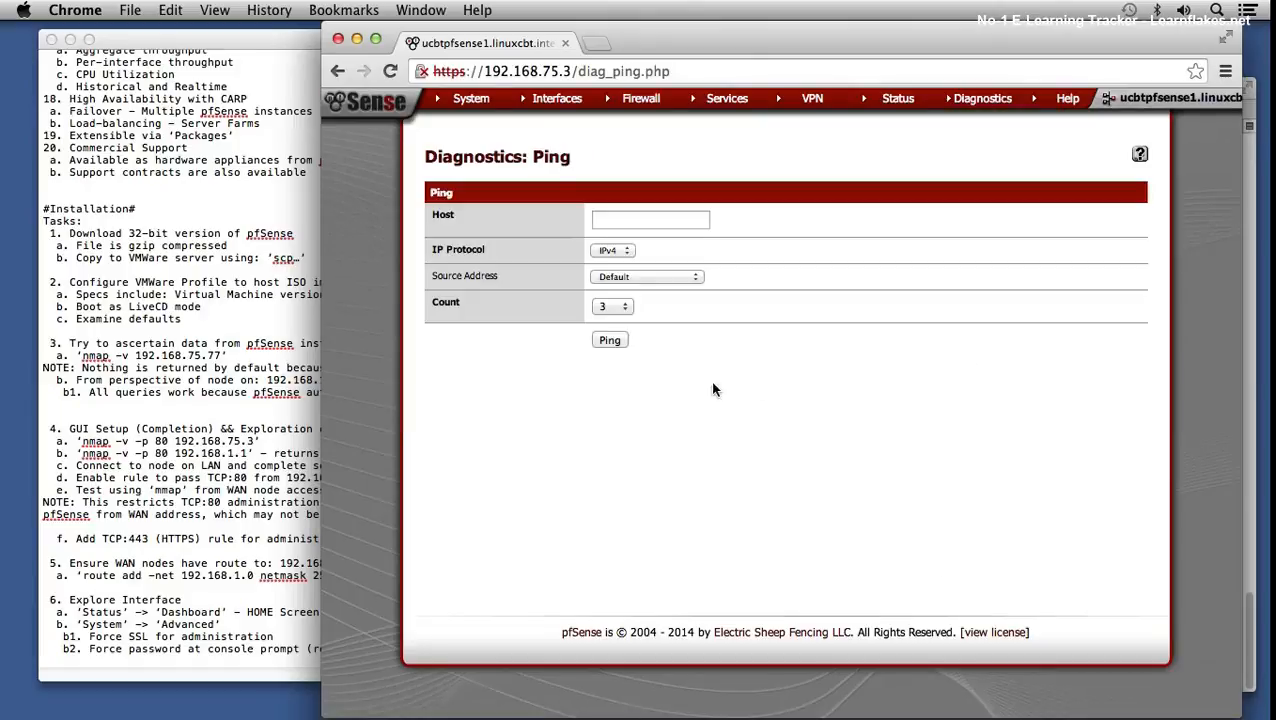
left_click(636, 275)
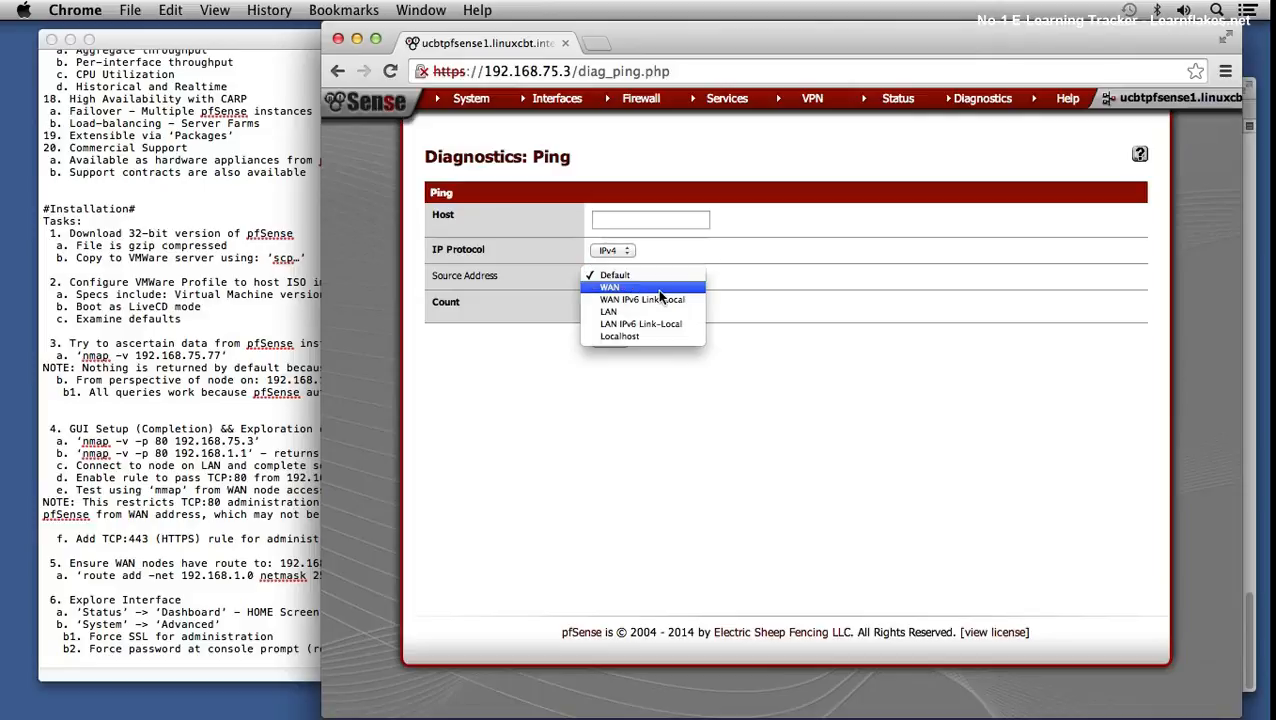
left_click(653, 287)
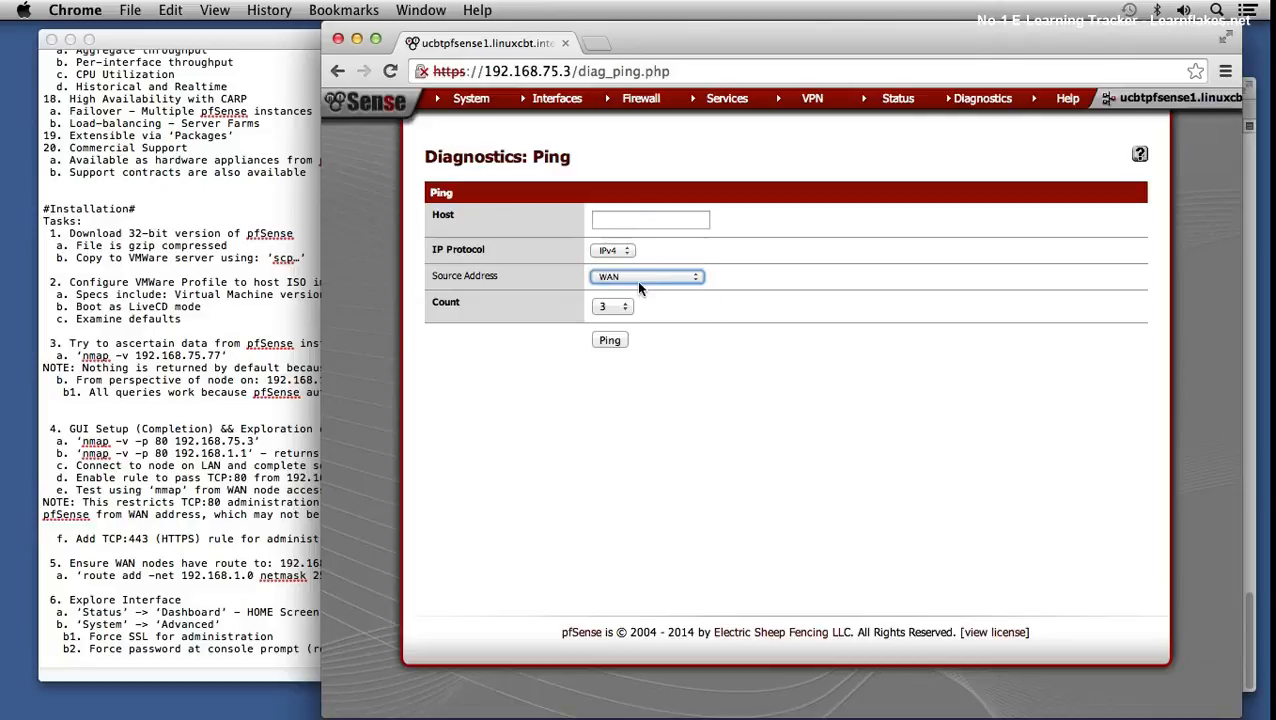
left_click(636, 276)
left_click(637, 271)
left_click(641, 222)
left_click(640, 241)
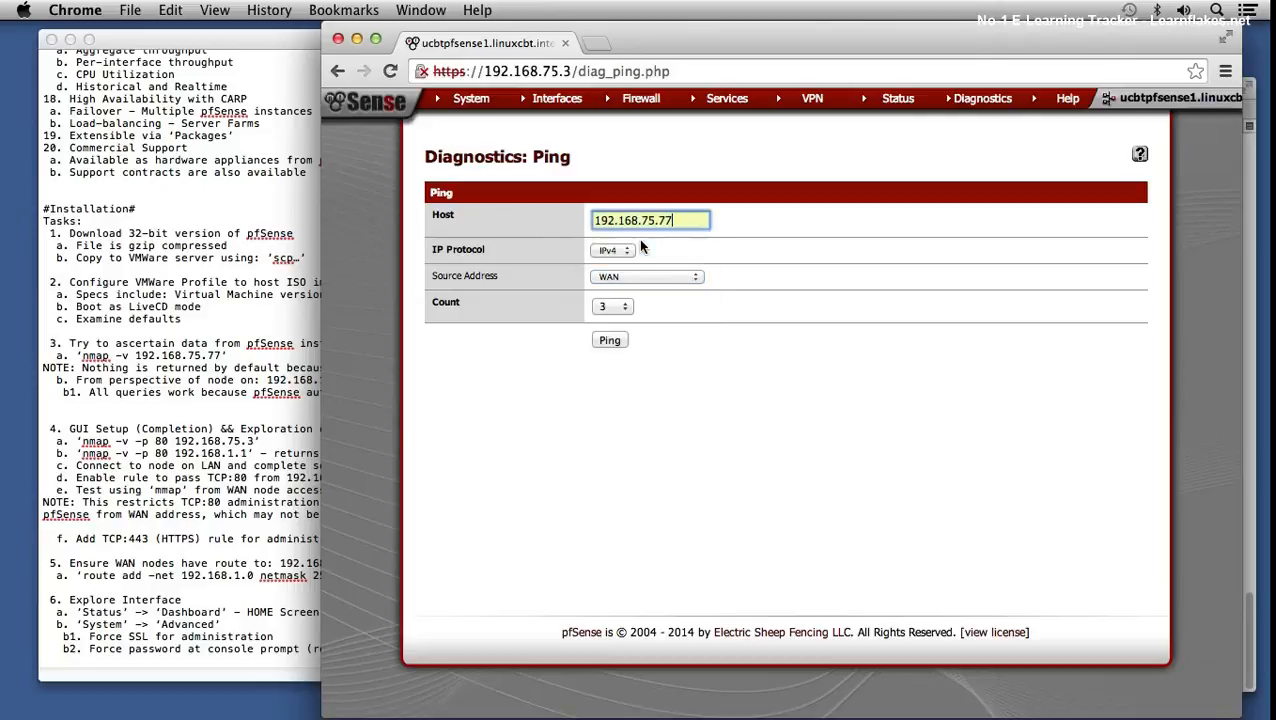
left_click(612, 342)
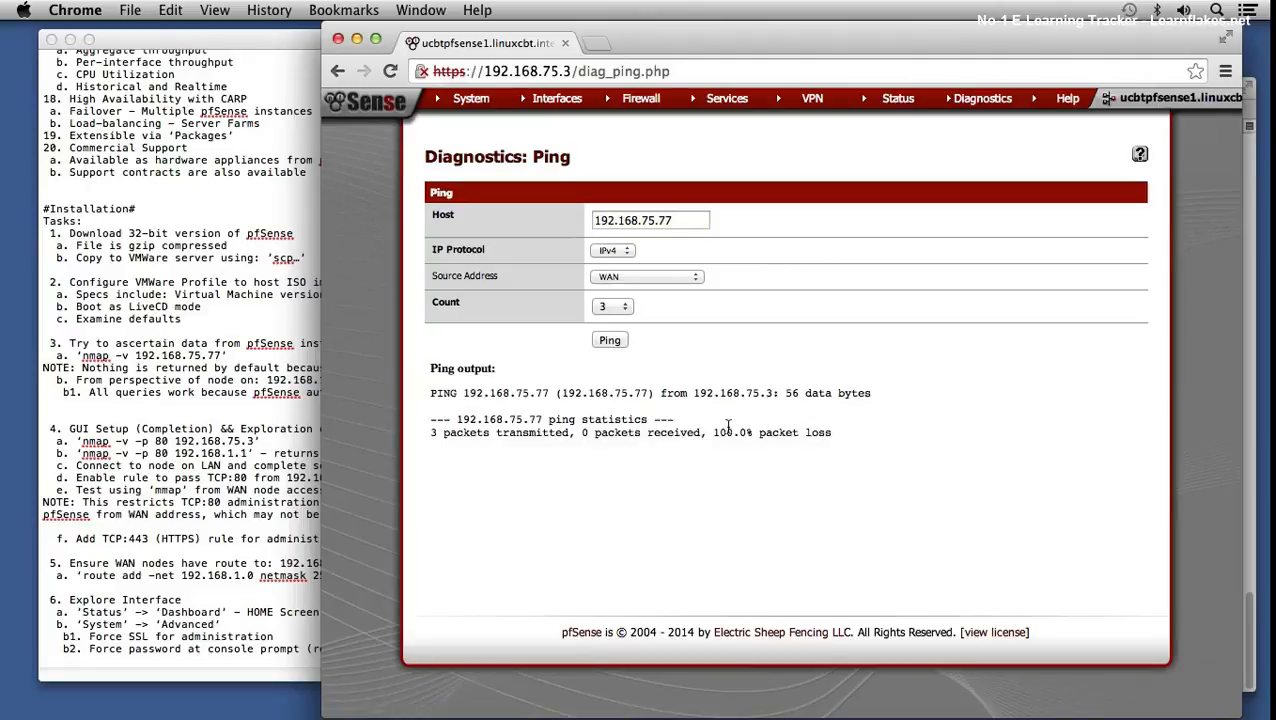
left_click_drag(724, 432, 780, 432)
left_click(935, 460)
- In Terminal, run ping -c 3 192.168.75.77
mouse_move(870, 714)
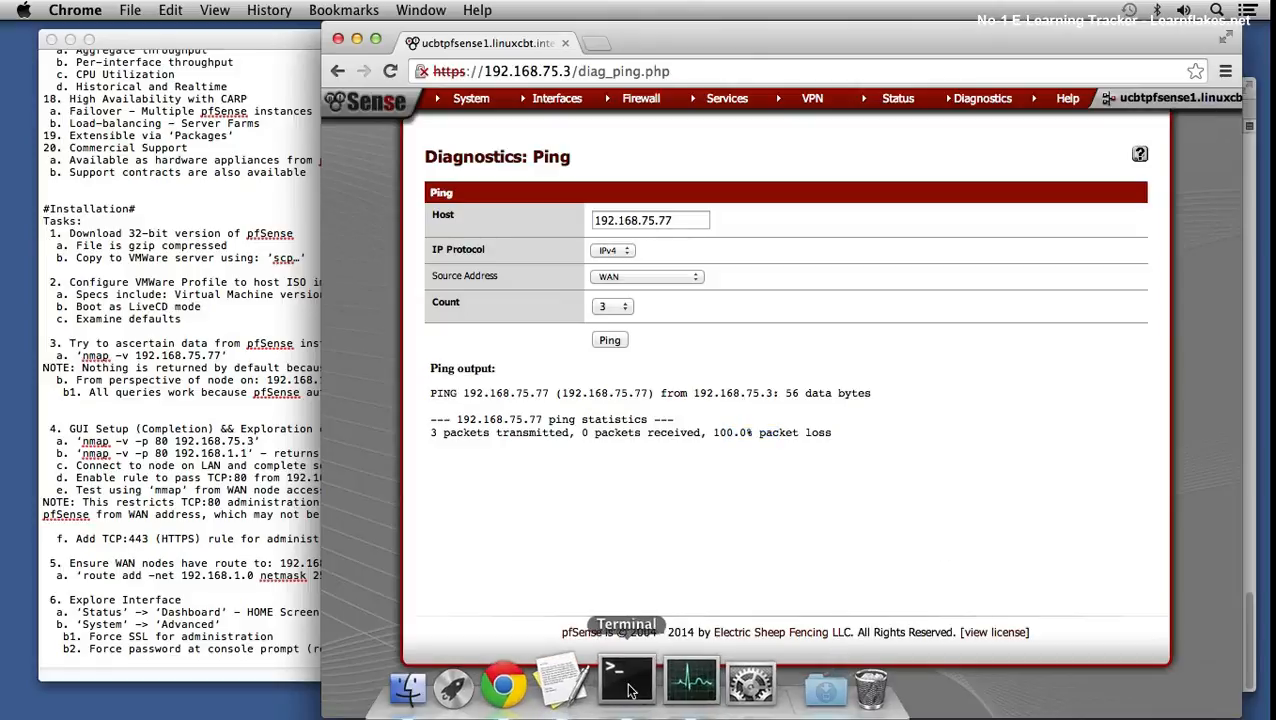
left_click(628, 685)
type("ping -c 3 192.168.75.77")
key("Return")
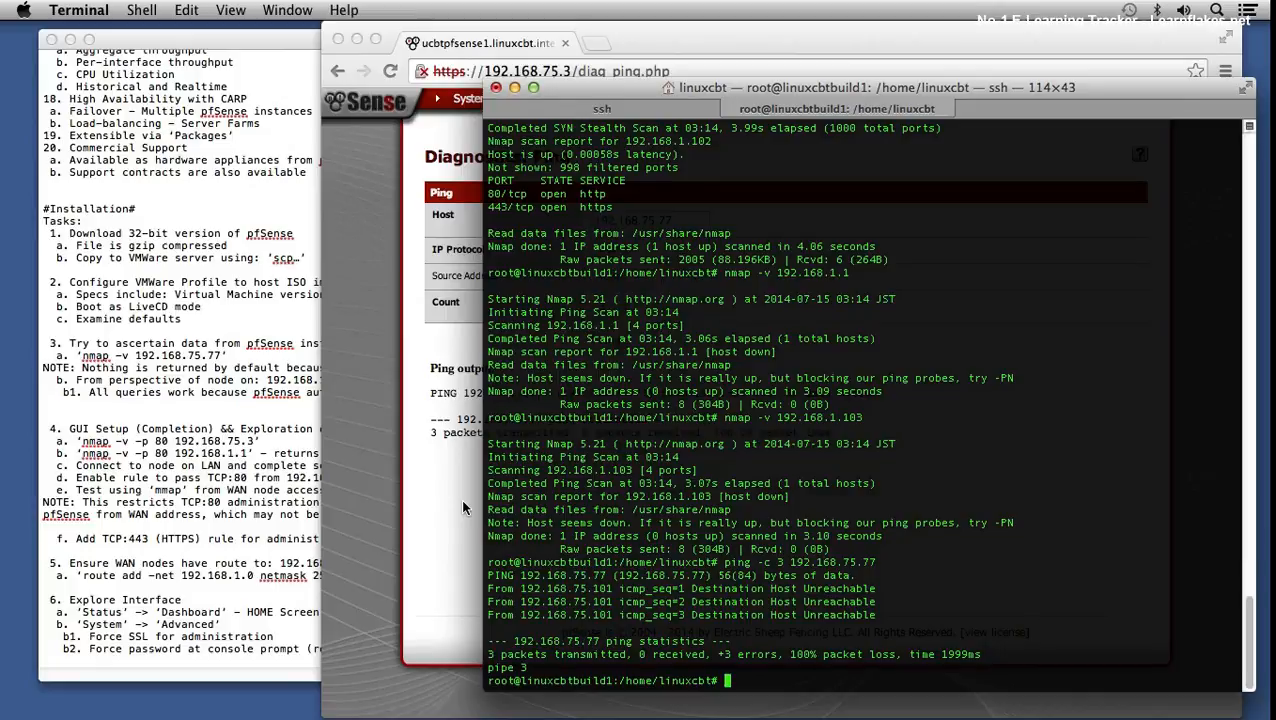
- Run ping -c 3 192.168.75.3, then return to the pfSense Ping page
key("Up")
key("BackSpace")
key("BackSpace")
type("3")
key("Return")
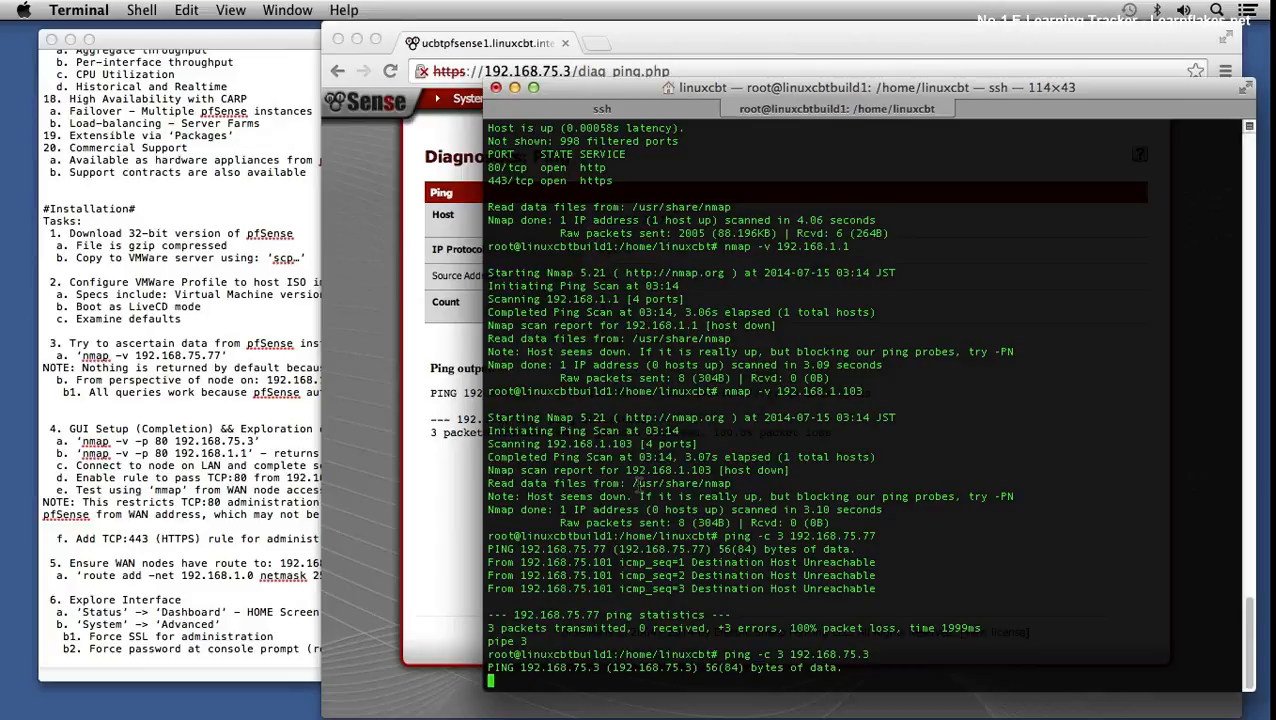
left_click(429, 534)
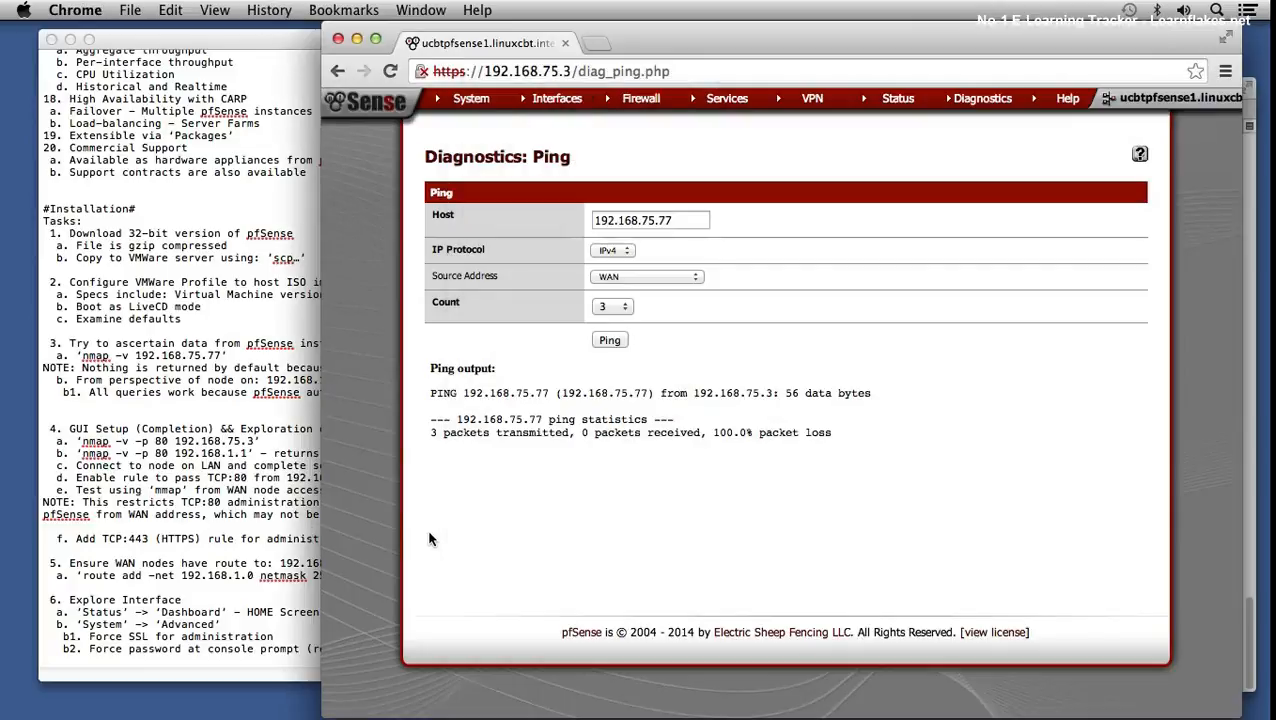
mouse_move(984, 110)
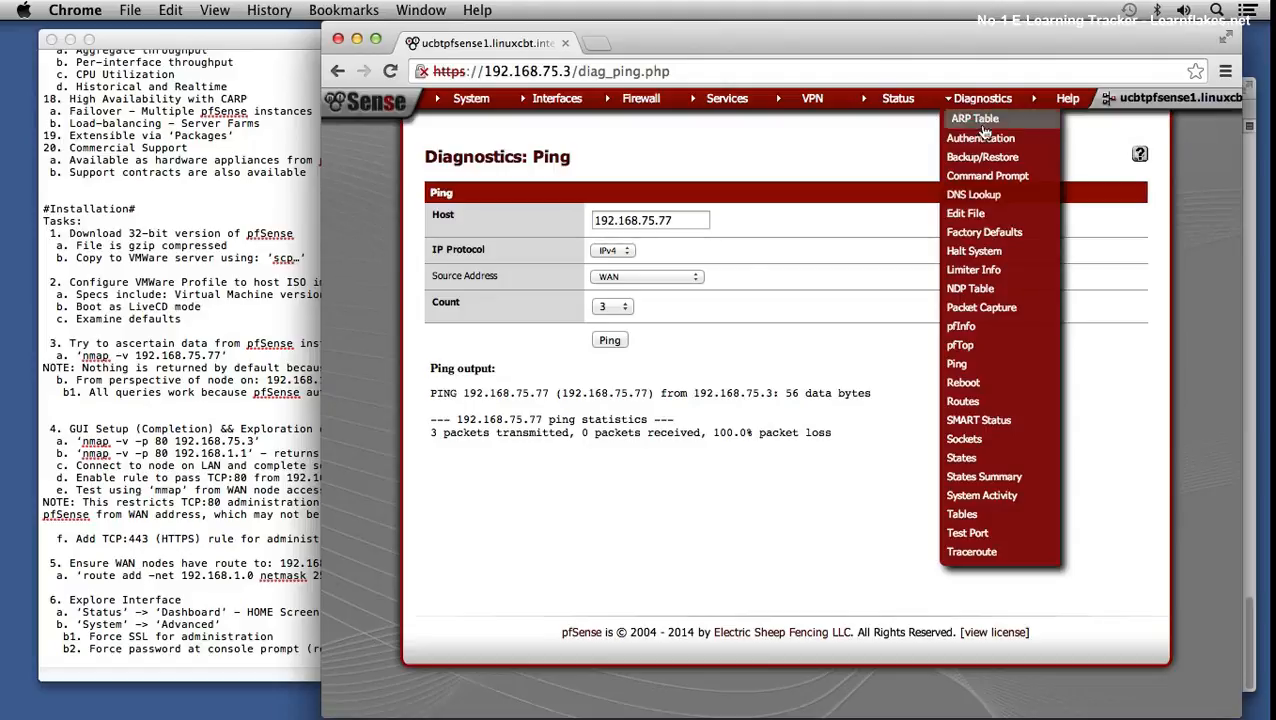
left_click(980, 196)
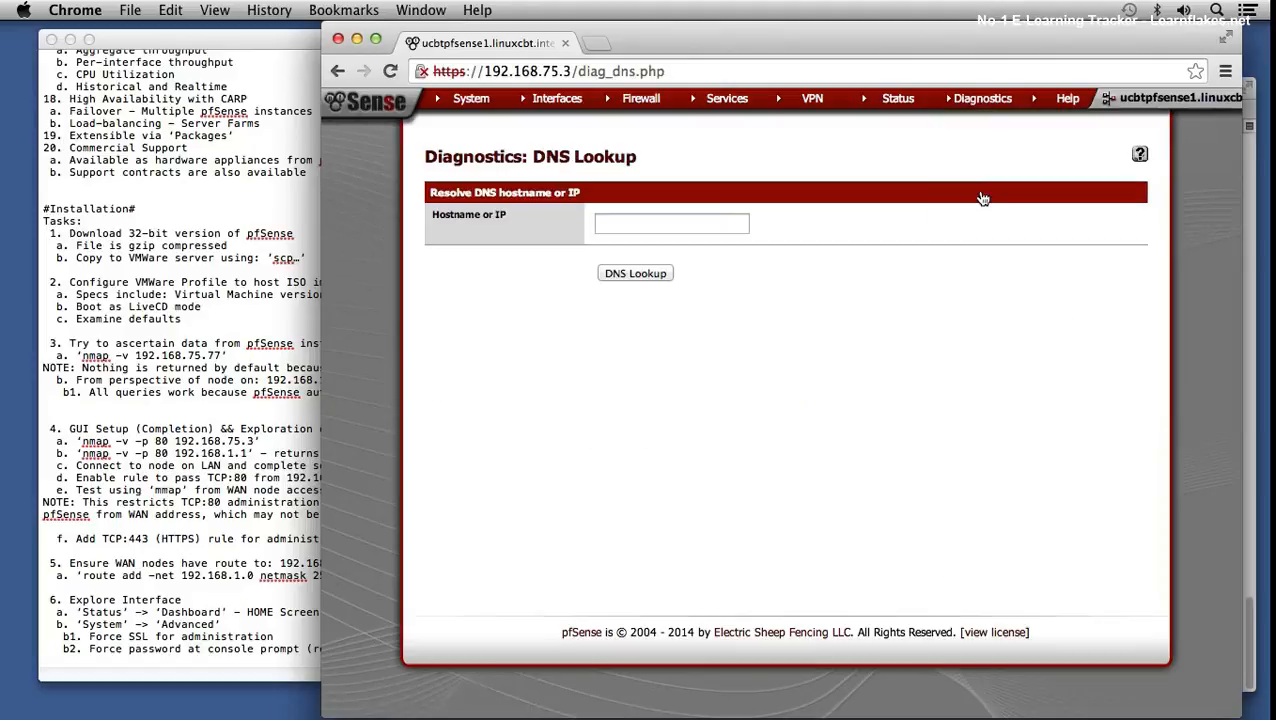
left_click(629, 228)
type("www.linuxcbt.com")
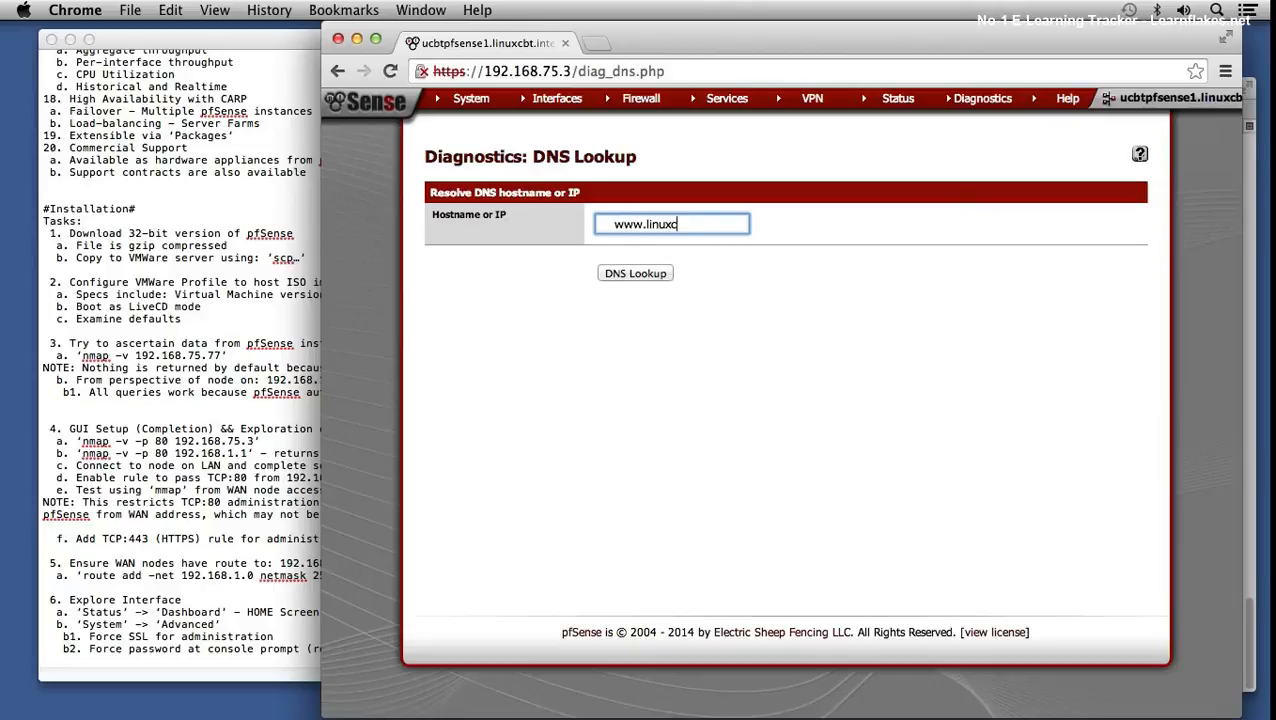
key("Return")
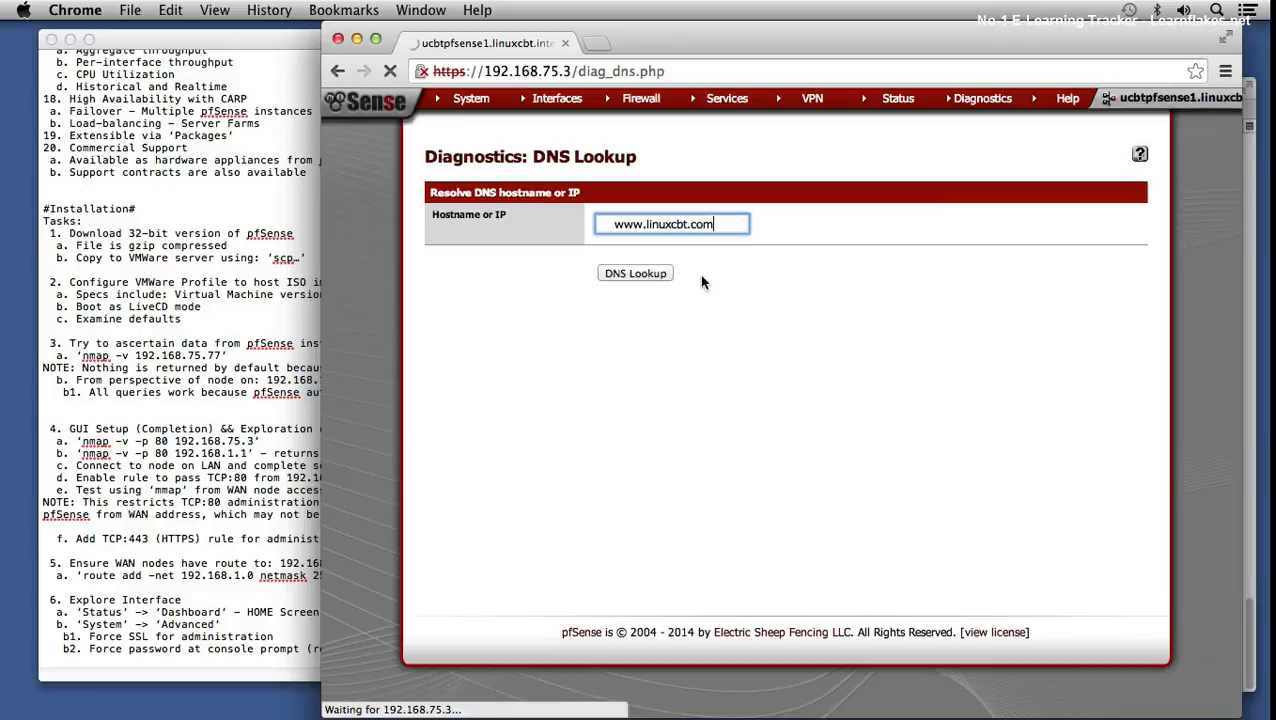
- Highlight the resolved address 144.76.77.83 and the 108 msec query time
left_click_drag(773, 222, 840, 222)
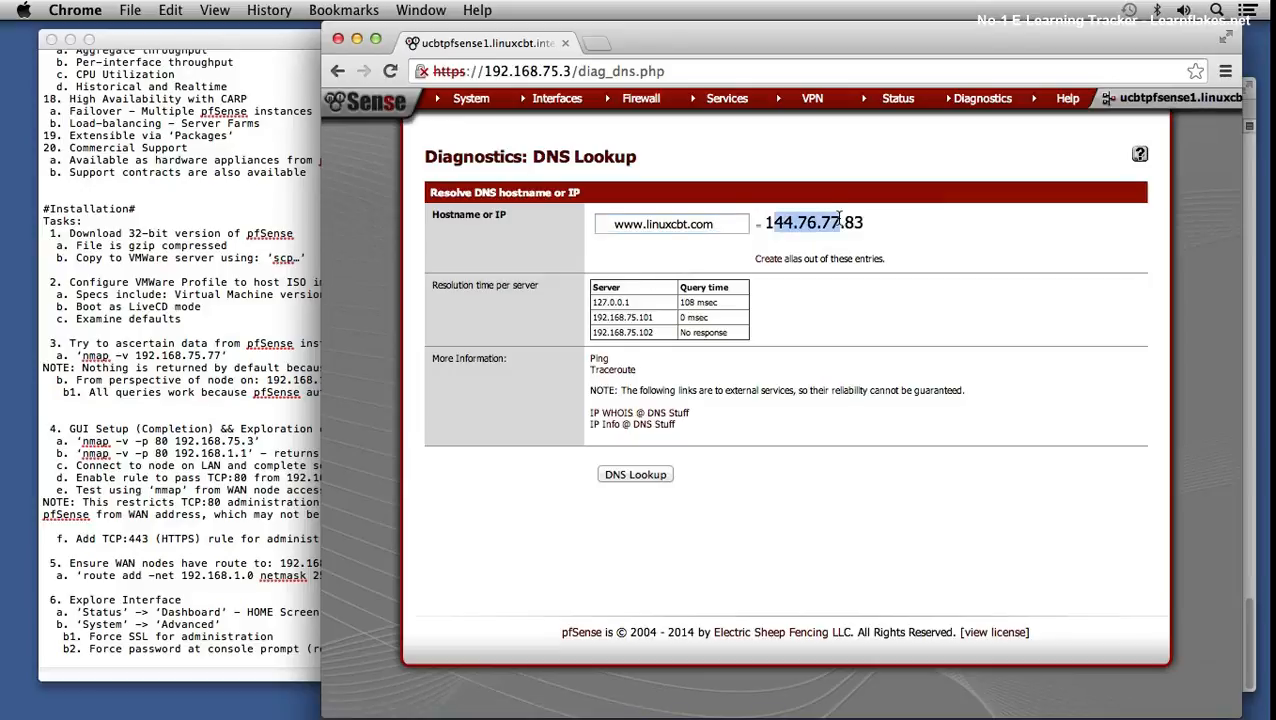
left_click(687, 318)
left_click_drag(669, 300, 697, 304)
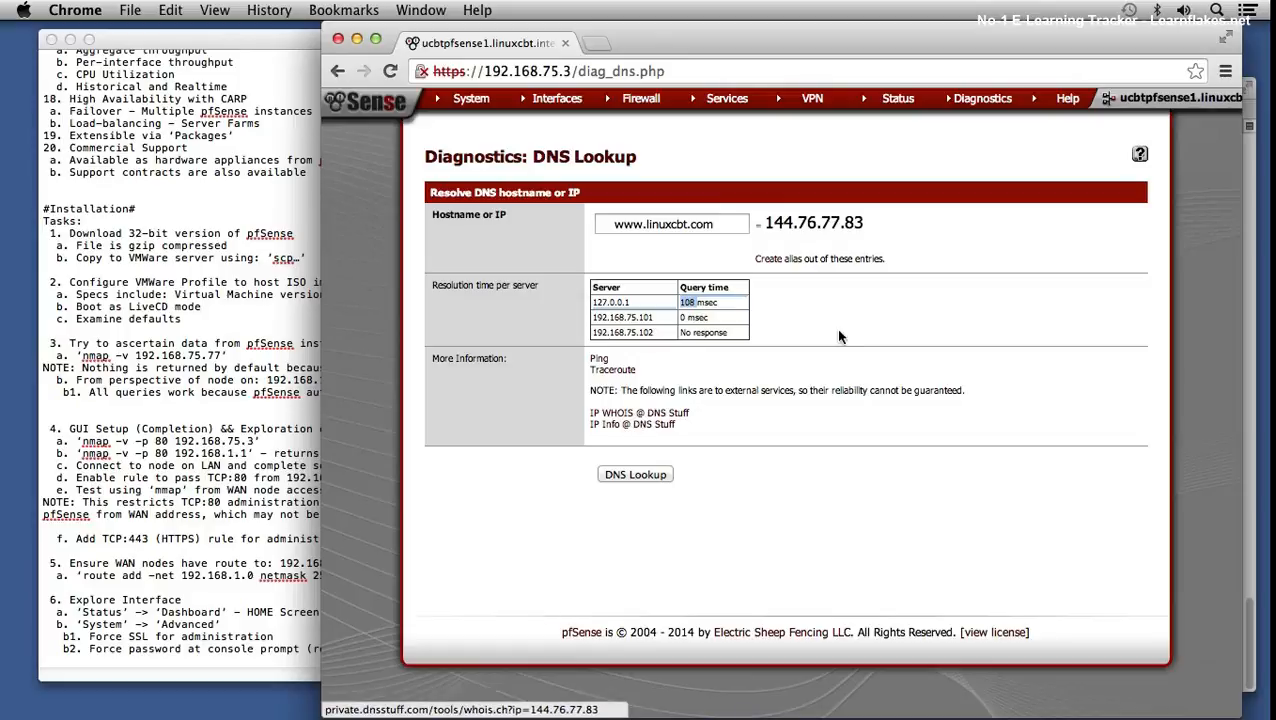
mouse_move(1078, 106)
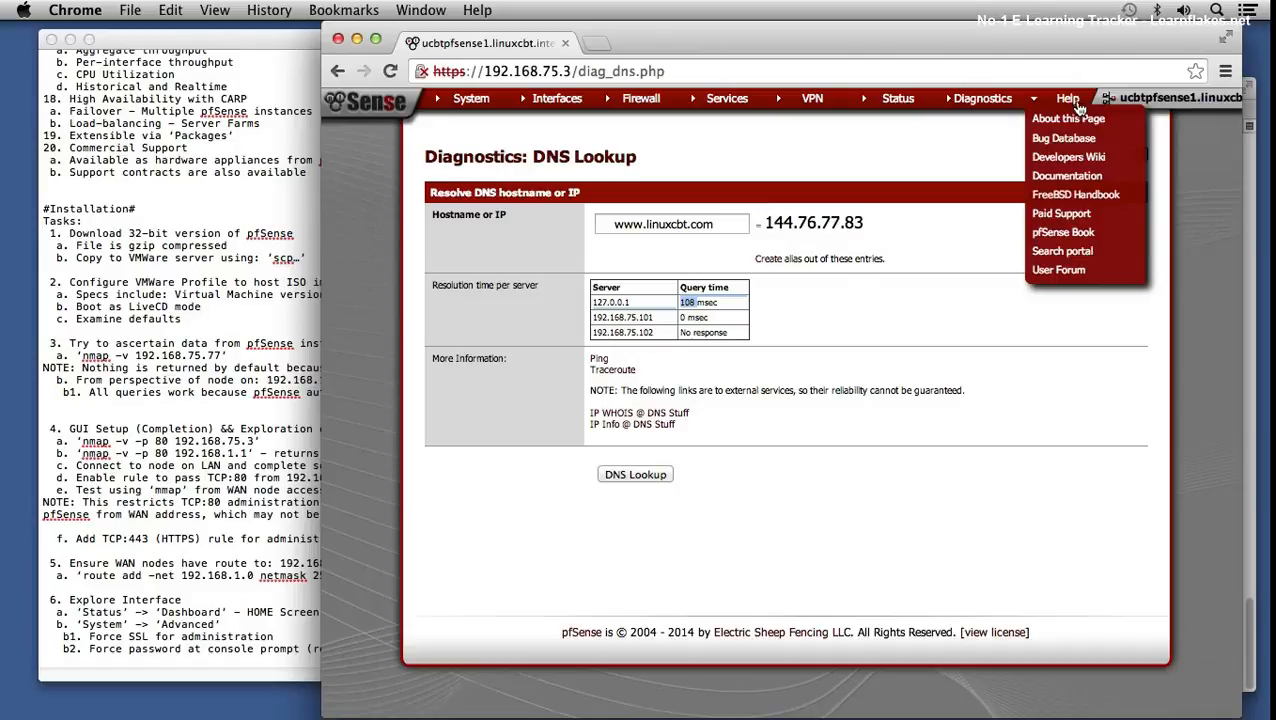
mouse_move(984, 106)
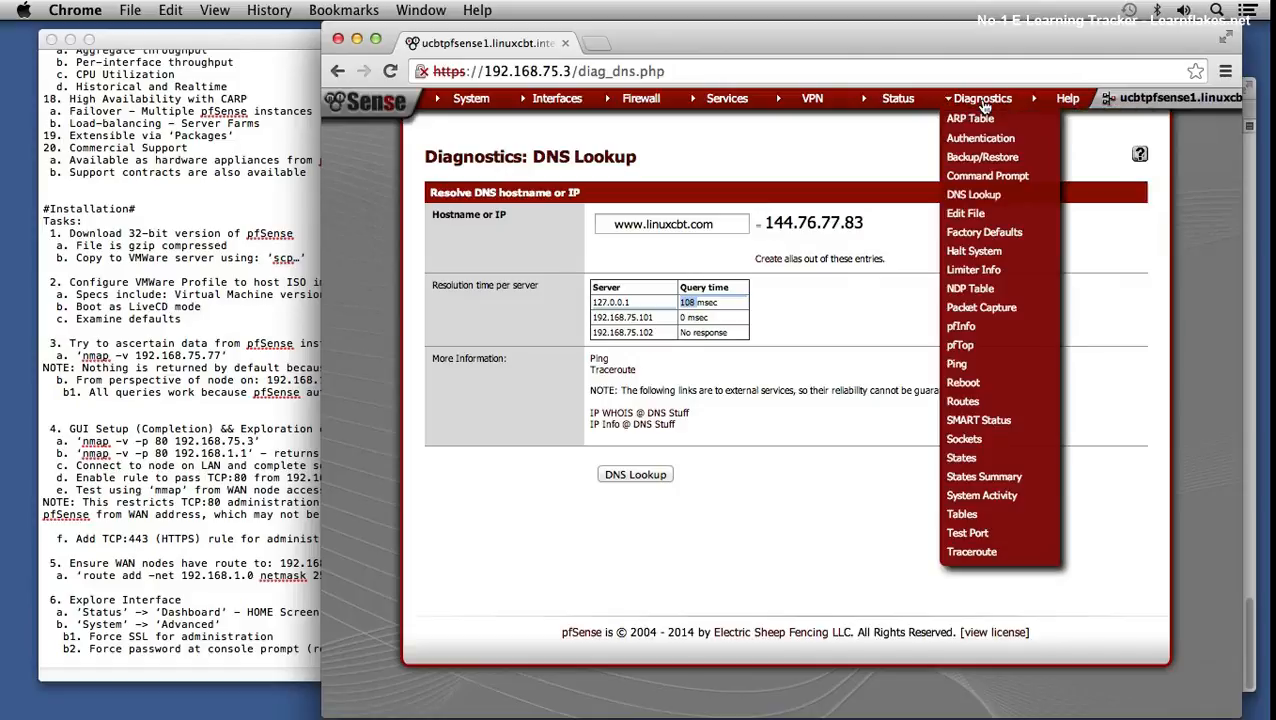
- Open Diagnostics > Command Prompt with its shell, download, upload and PHP sections
left_click(993, 176)
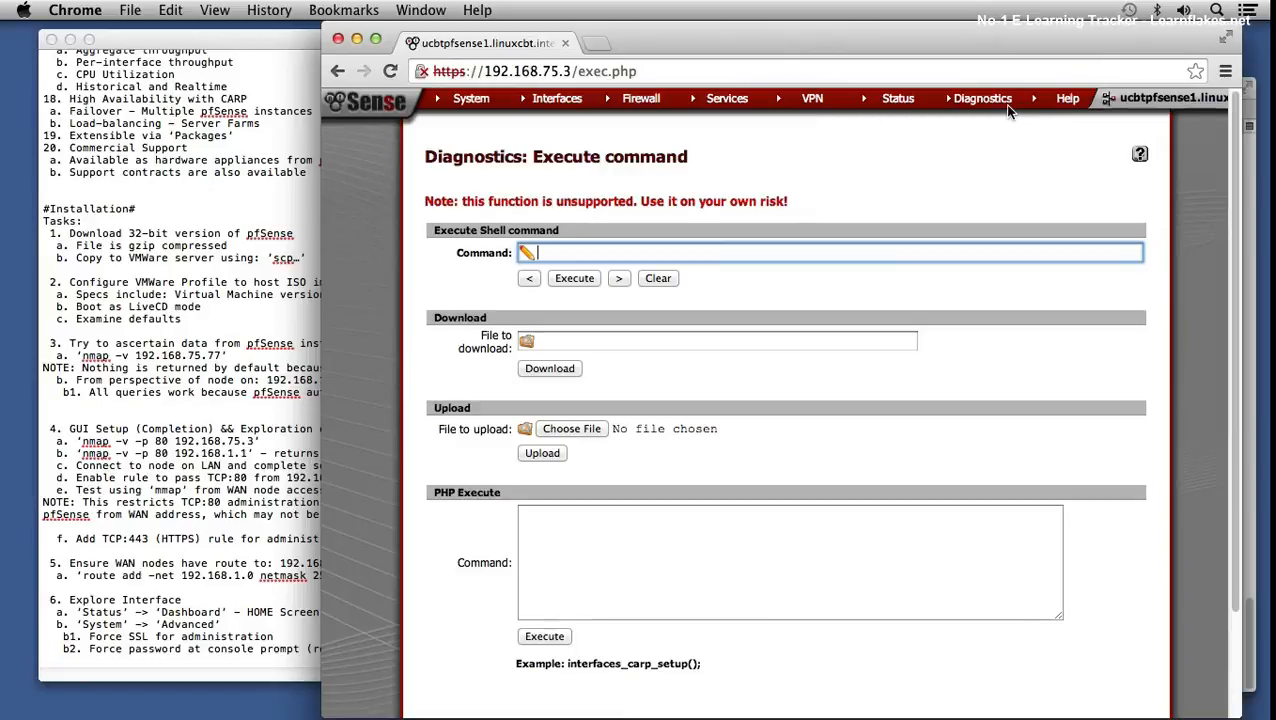
mouse_move(988, 106)
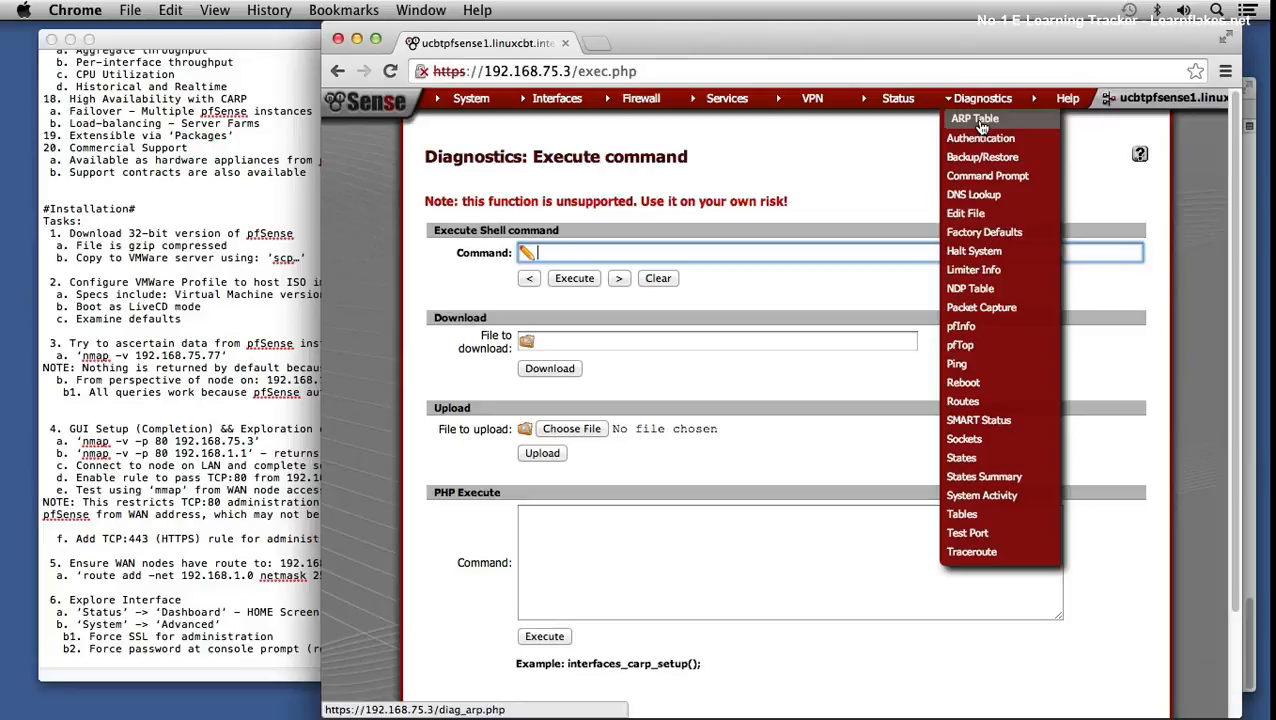
- Display the ARP table and highlight the first row's hostname and the second row's addresses
left_click(980, 122)
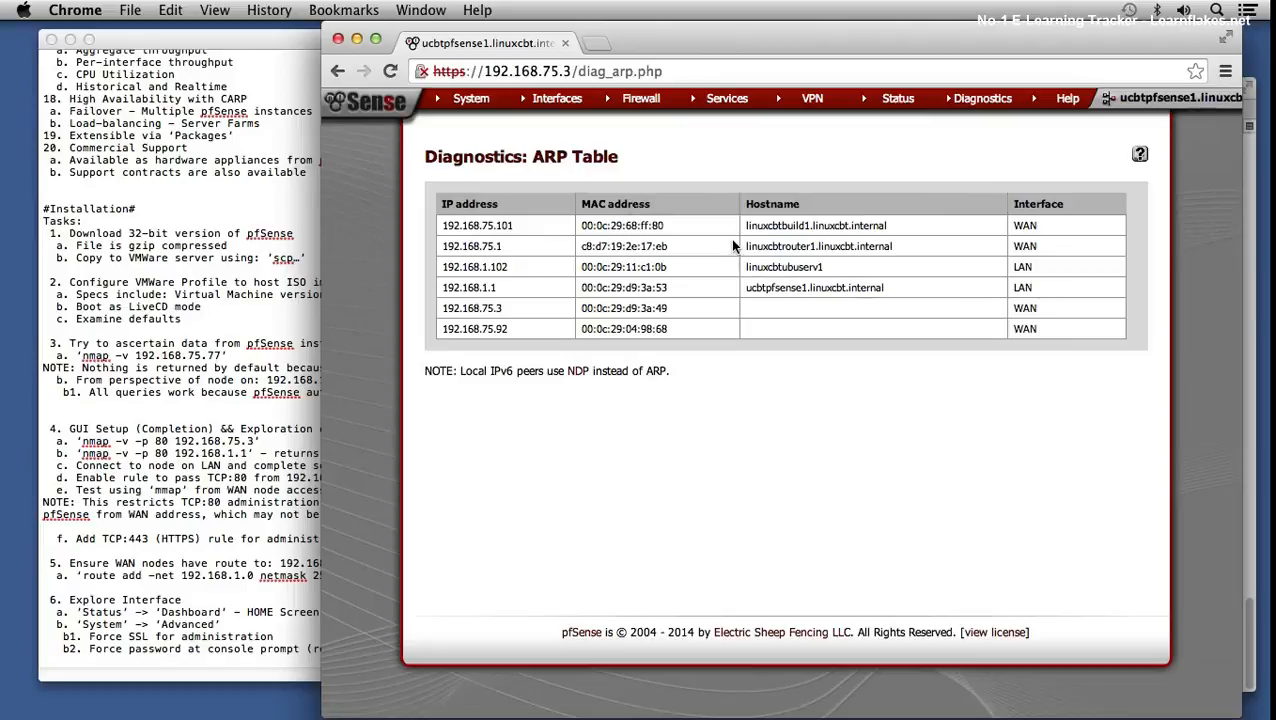
left_click_drag(785, 228, 732, 220)
left_click(530, 228)
left_click_drag(774, 238, 786, 234)
left_click(622, 241)
- Highlight the pfSense hostname, the fourth row's MAC, and row five's 00:0c:29 MAC prefix
left_click_drag(753, 287, 808, 287)
left_click_drag(597, 287, 636, 287)
left_click_drag(583, 308, 622, 308)
left_click(498, 324)
mouse_move(978, 105)
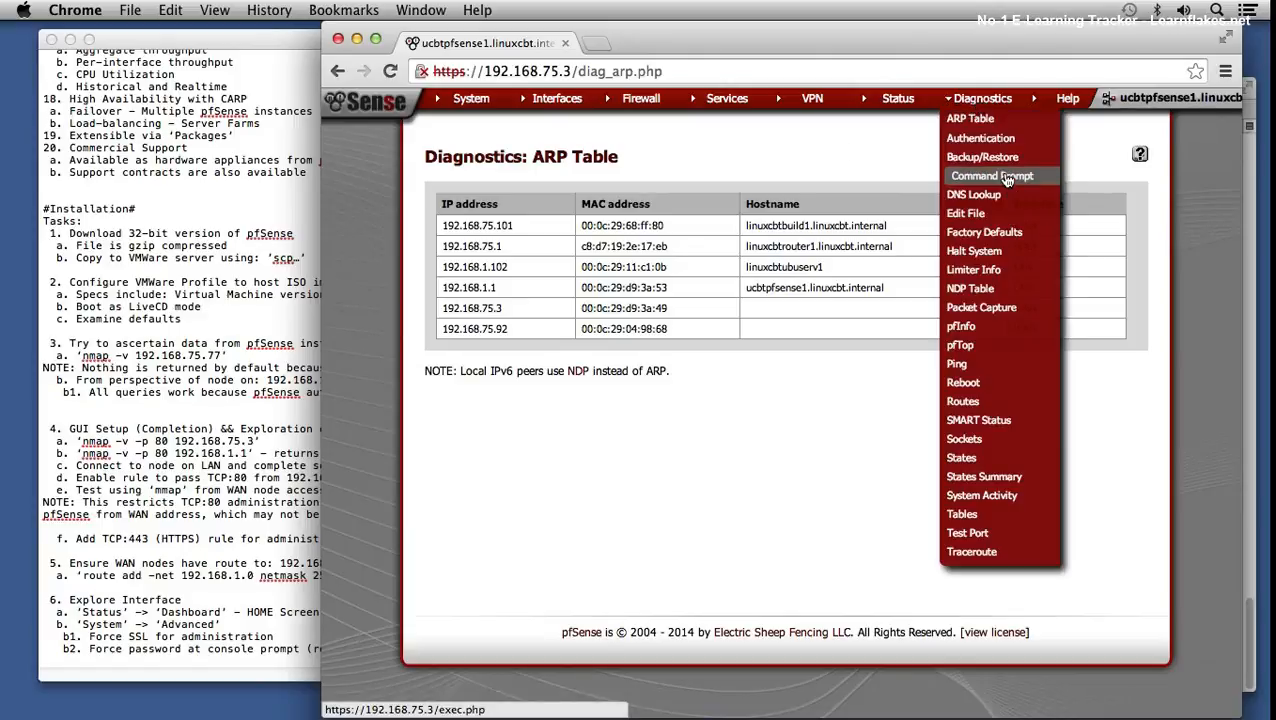
- Bring up the Factory Defaults confirmation and highlight the default LAN address 192.168.1.1, without resetting
left_click(1001, 236)
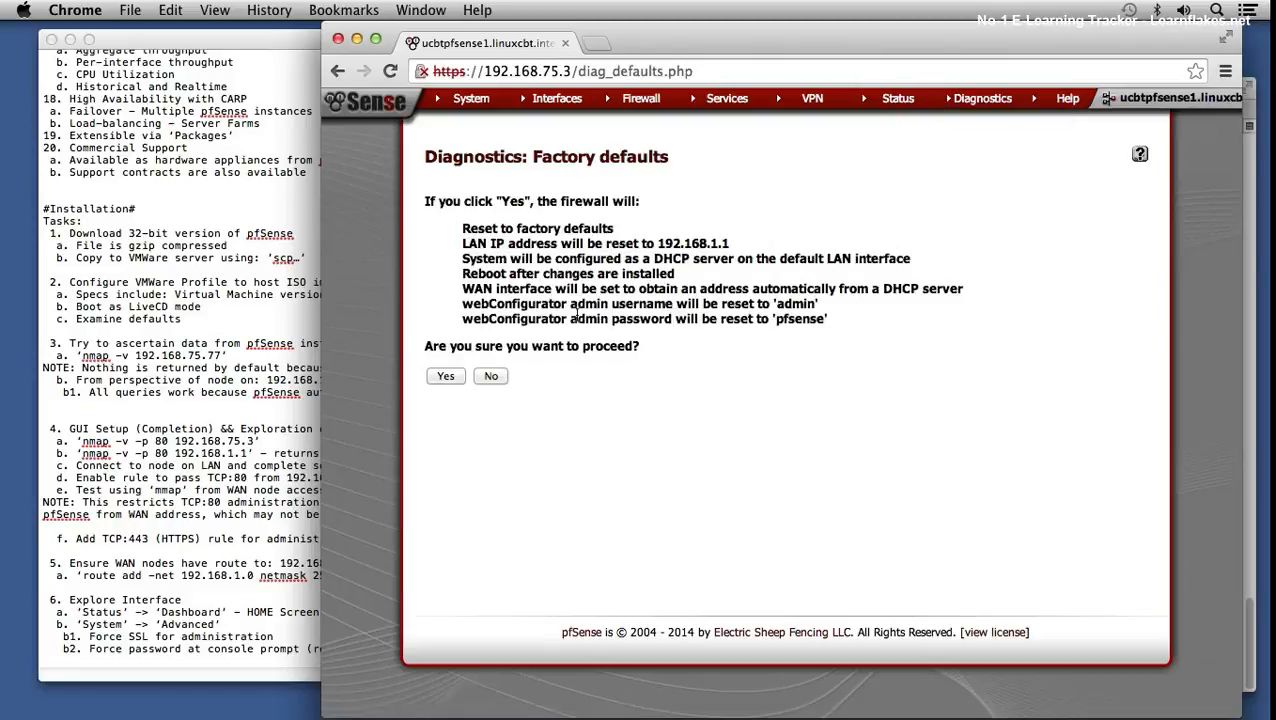
left_click_drag(729, 243, 740, 246)
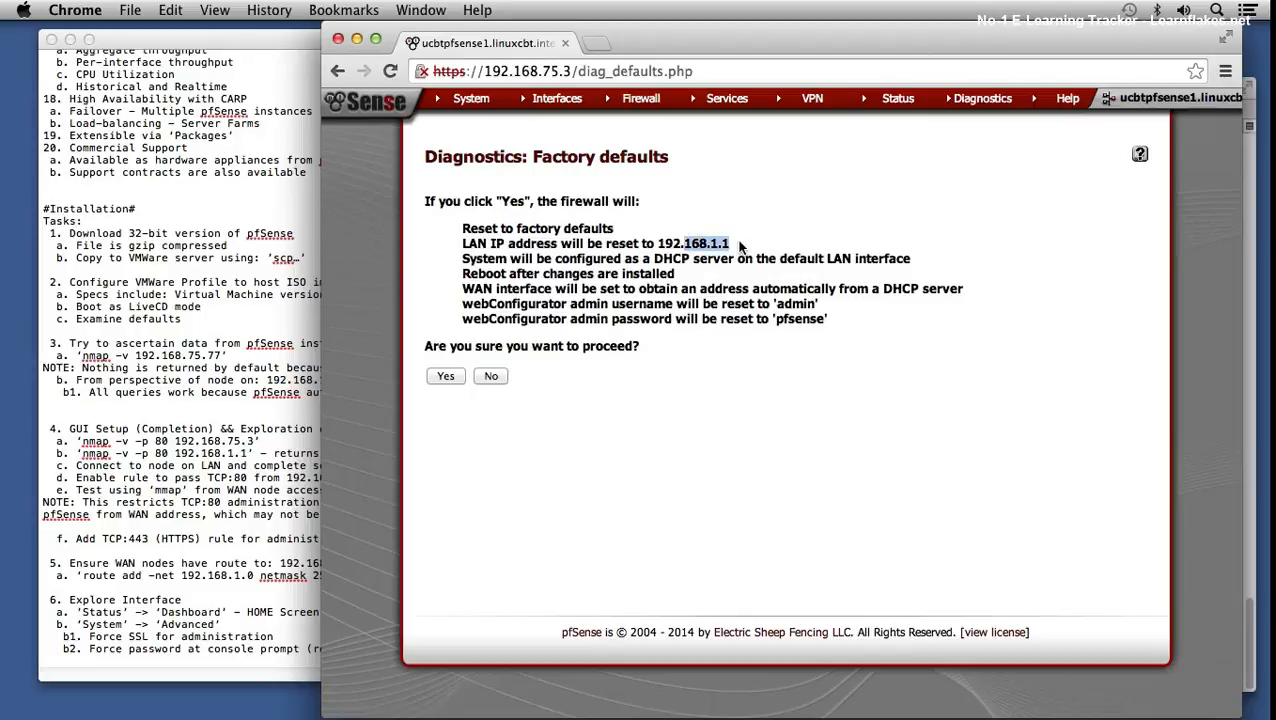
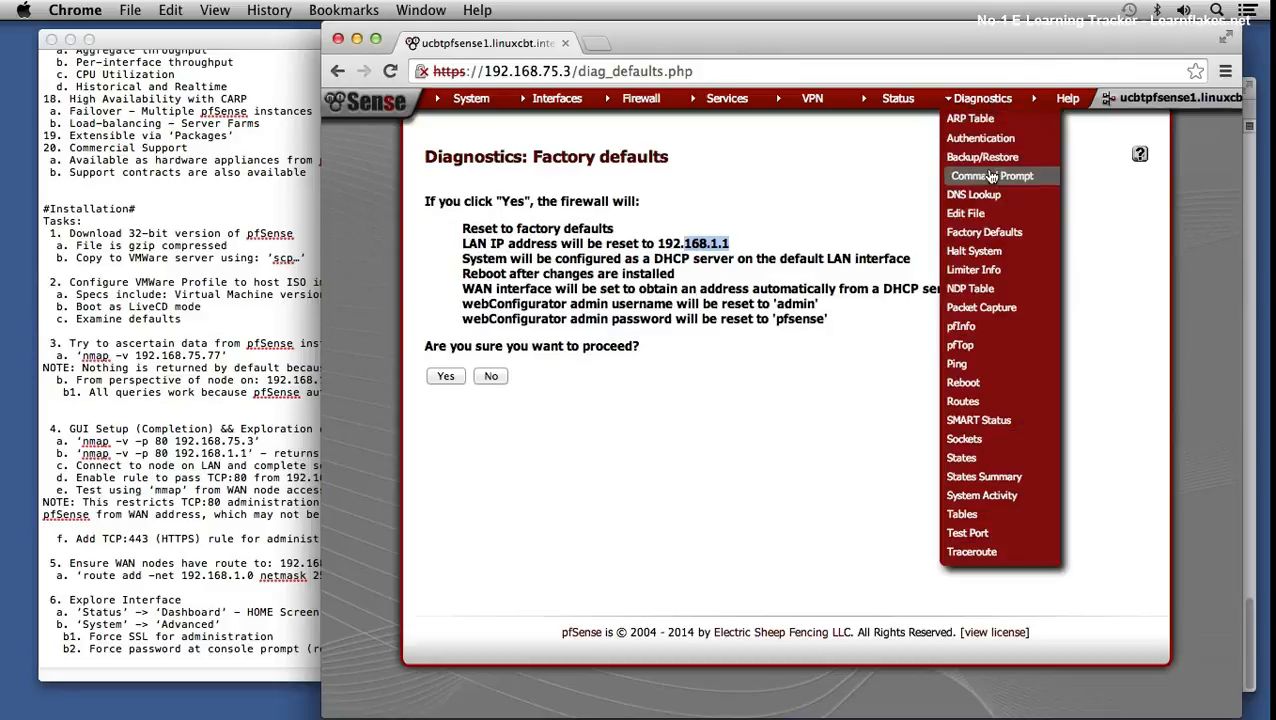
- View the IPv6 NDP neighbour table, then load the Diagnostics pfInfo page
left_click(985, 293)
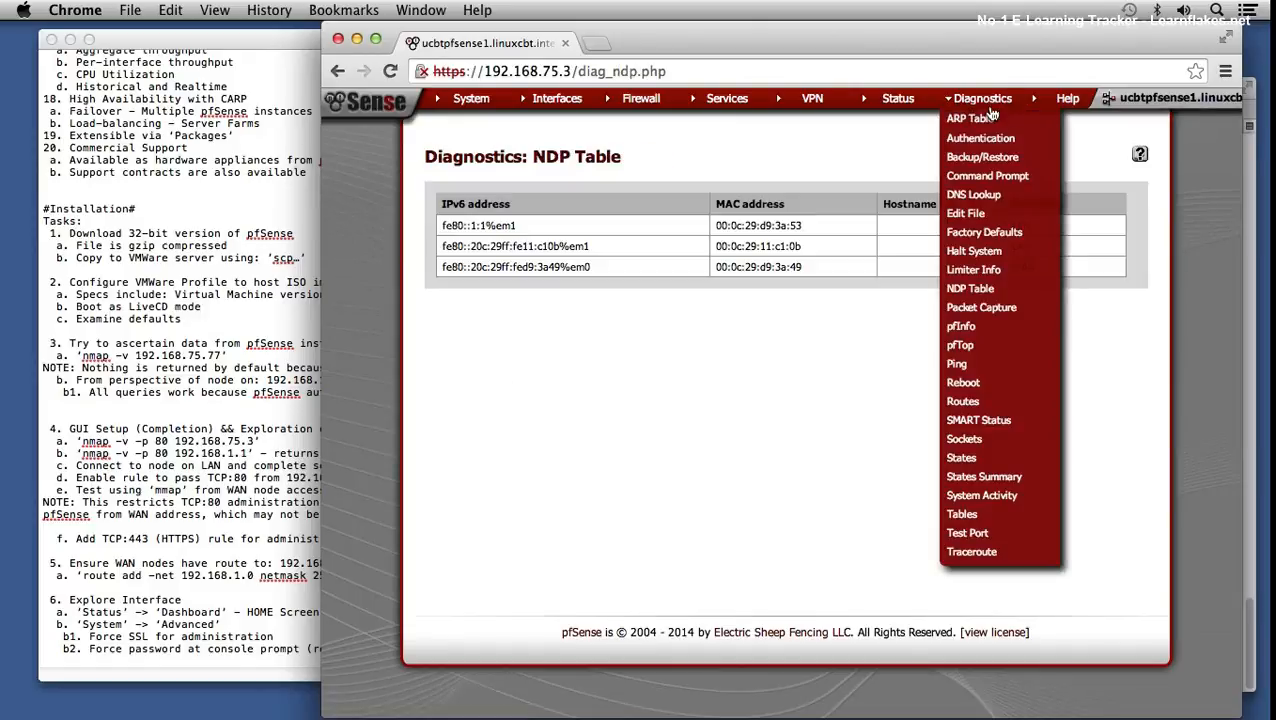
left_click(1001, 333)
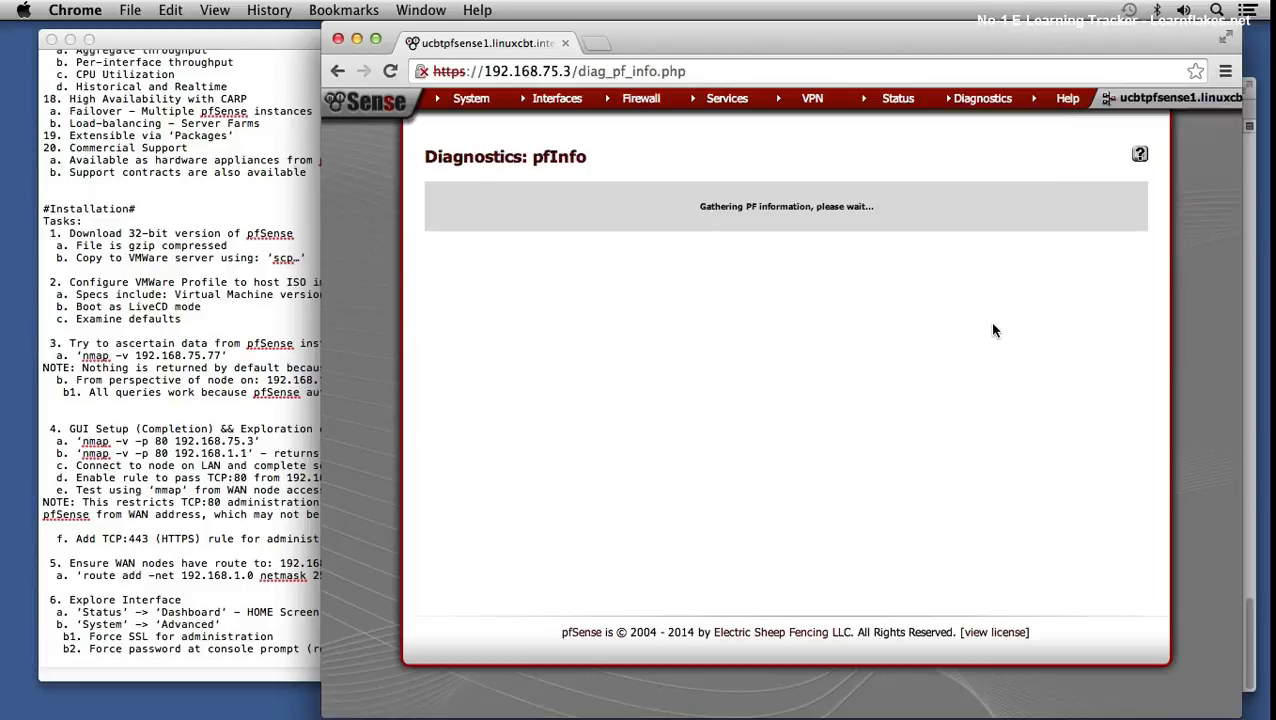
- Scroll through pfInfo's packet filter, interface and state statistics, then open Routing tables
mouse_move(988, 103)
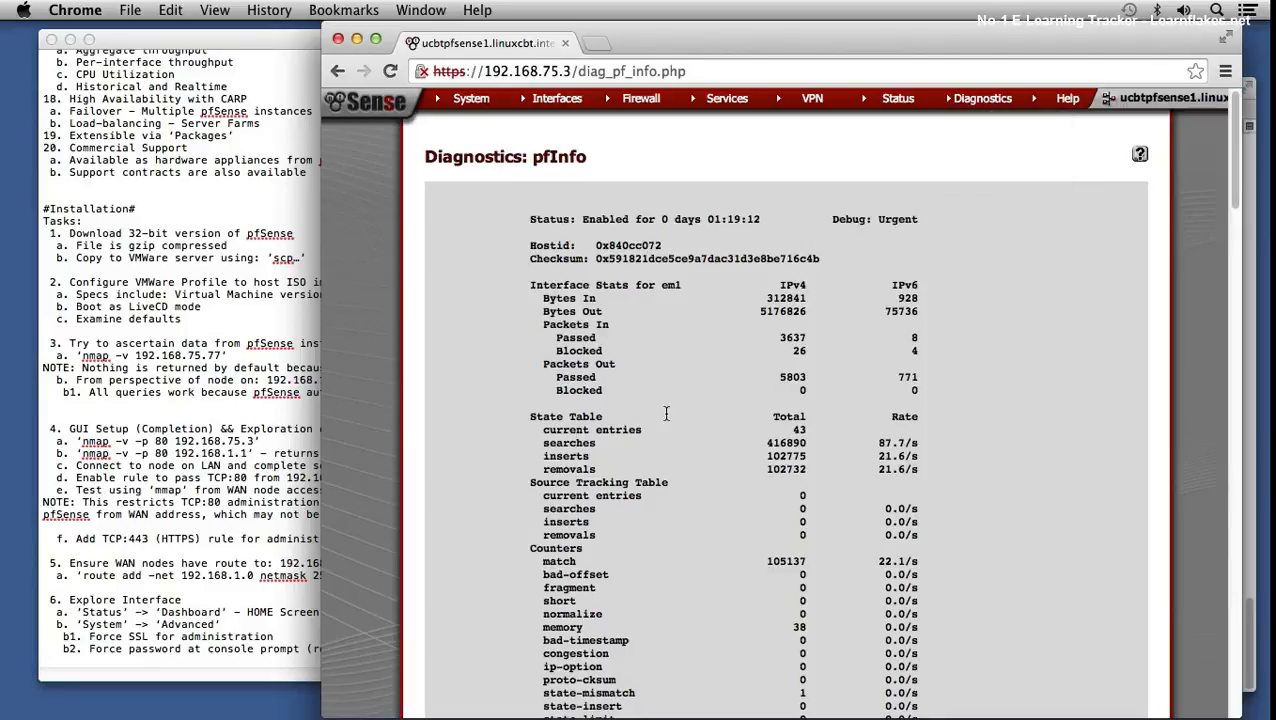
scroll(670, 417, "down", 3)
scroll(670, 417, "down", 10)
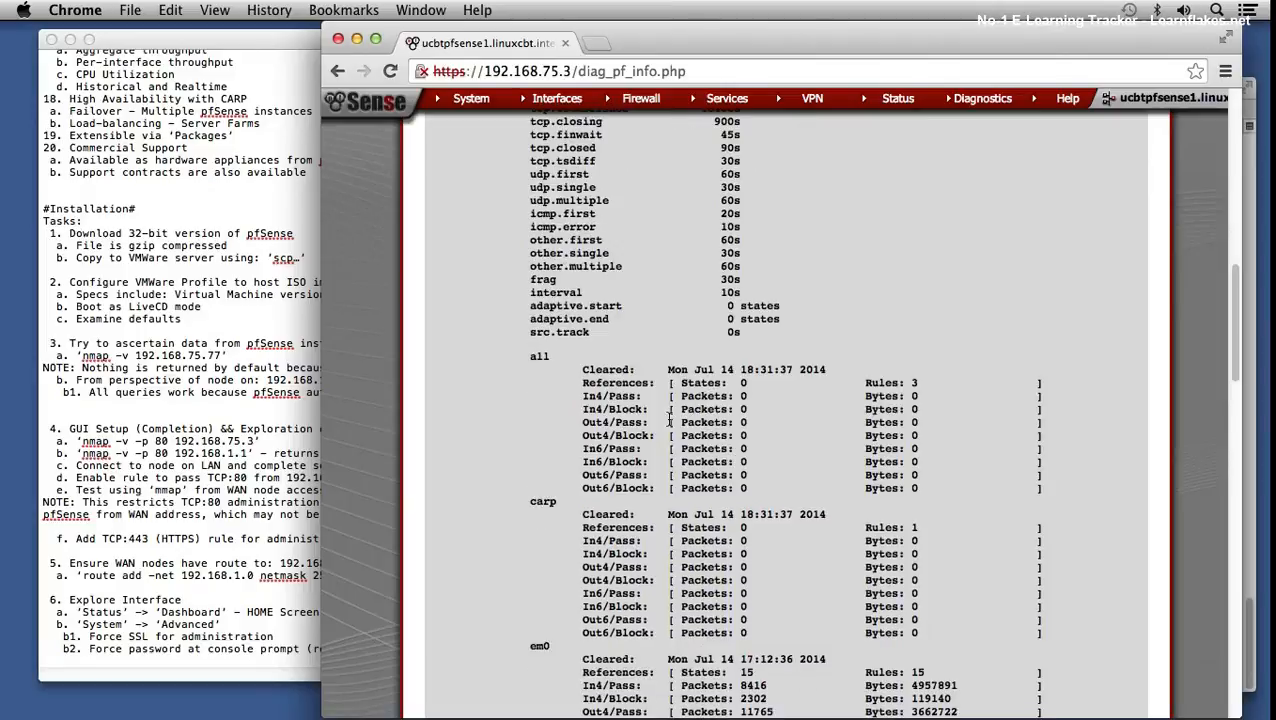
scroll(670, 425, "down", 10)
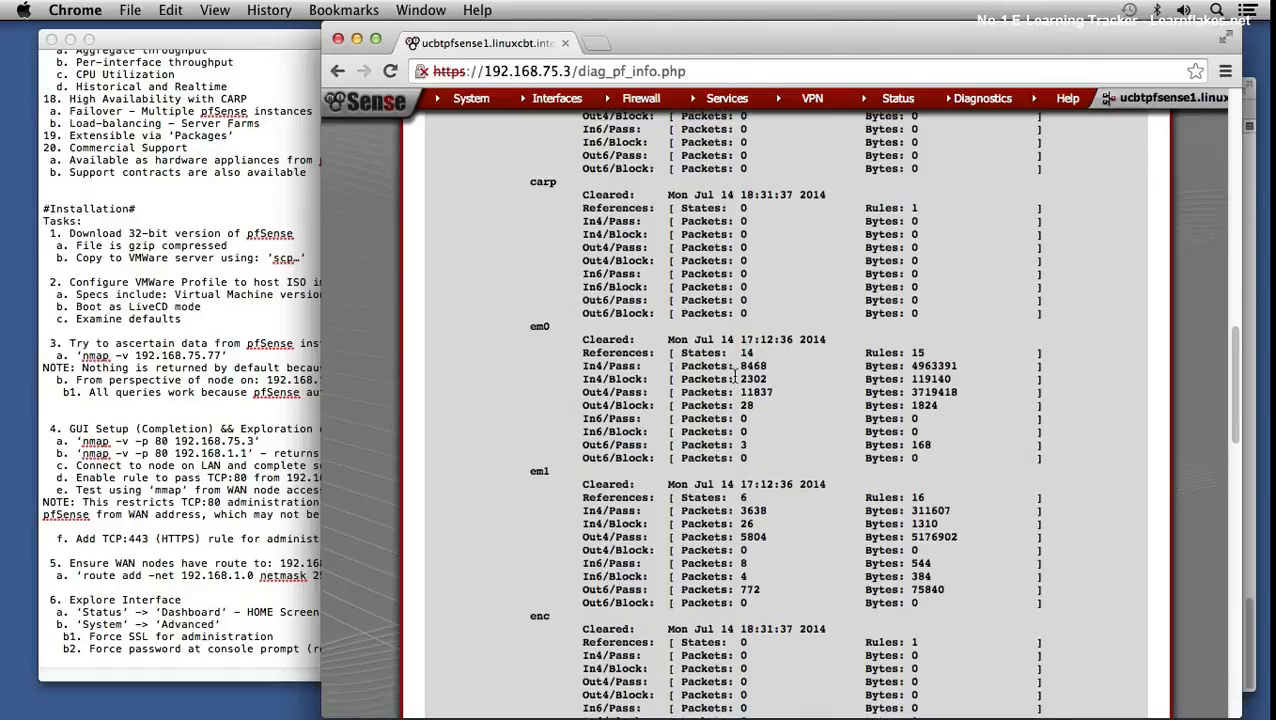
scroll(737, 374, "up", 15)
scroll(737, 358, "up", 8)
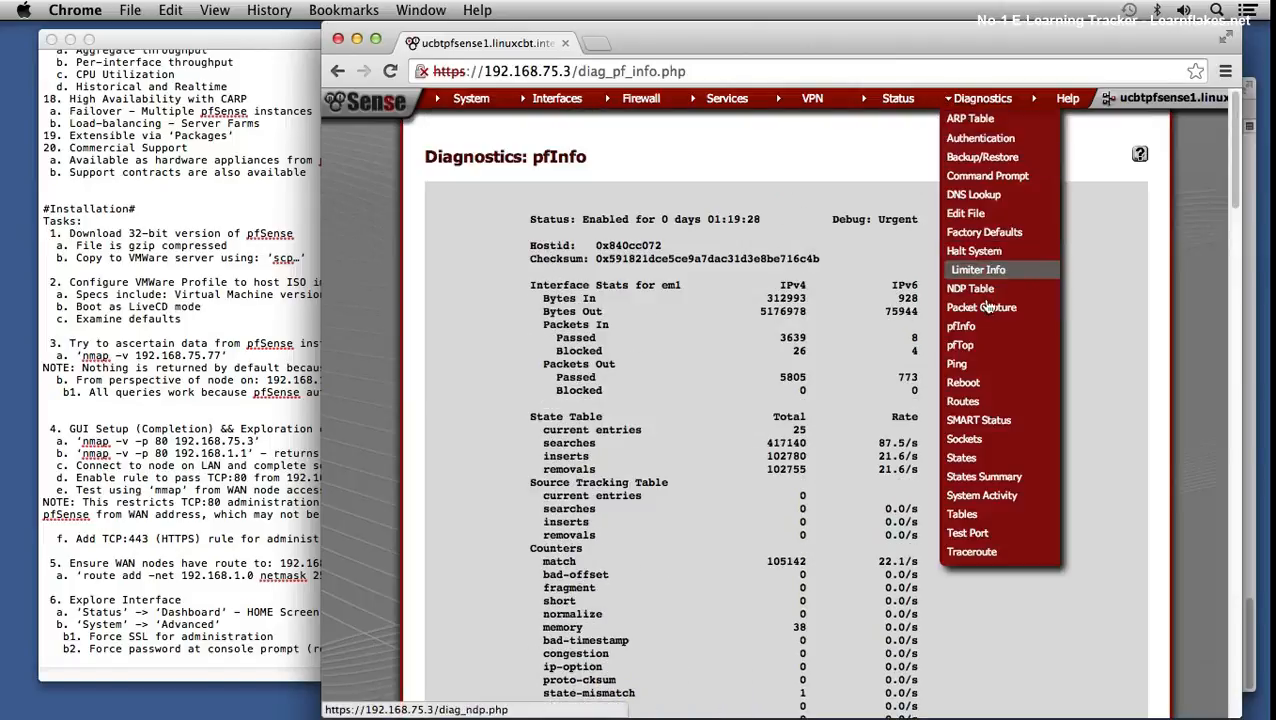
left_click(967, 401)
- Pass through SMART Status to Sockets and scroll its IPv4 and IPv6 listening tables
mouse_move(975, 107)
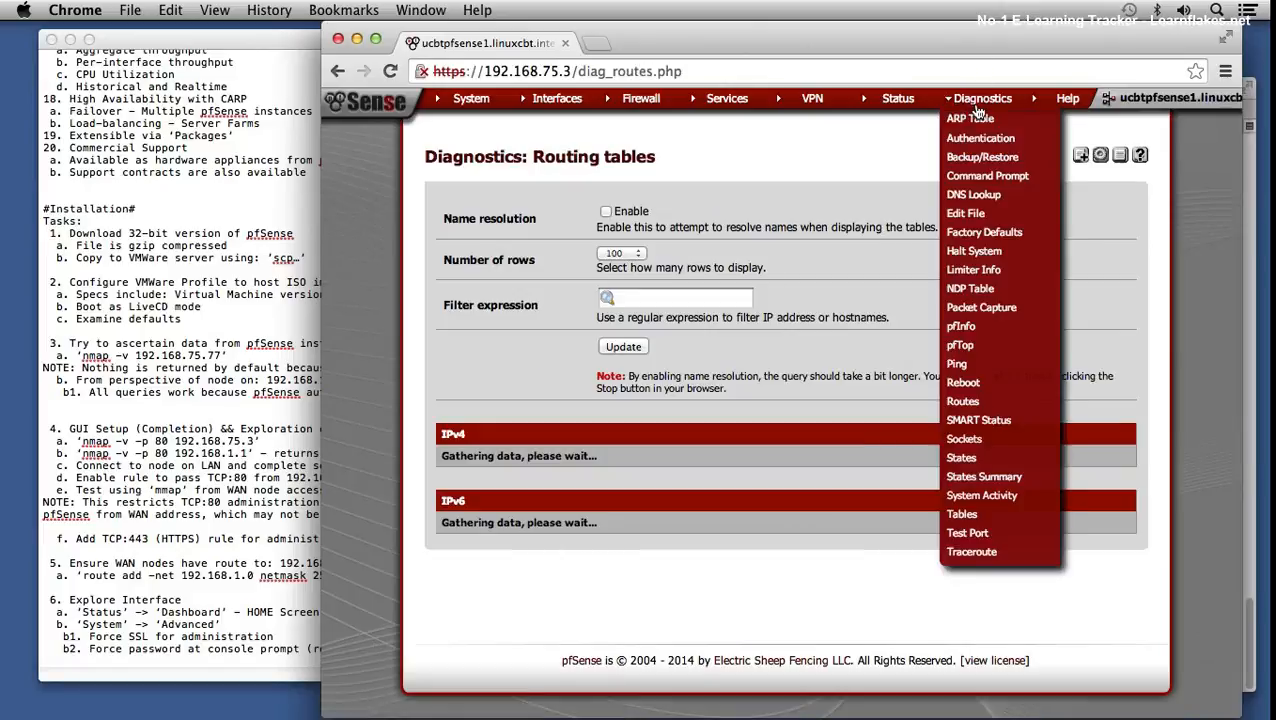
left_click(980, 421)
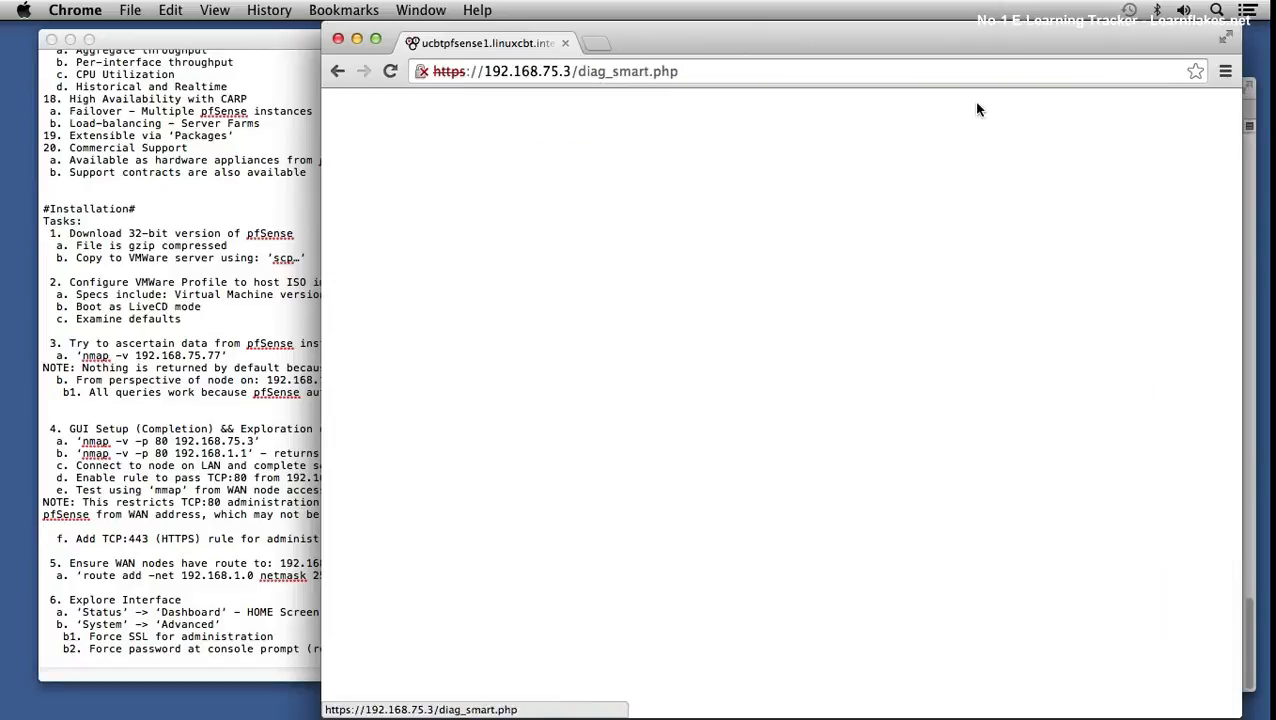
mouse_move(980, 98)
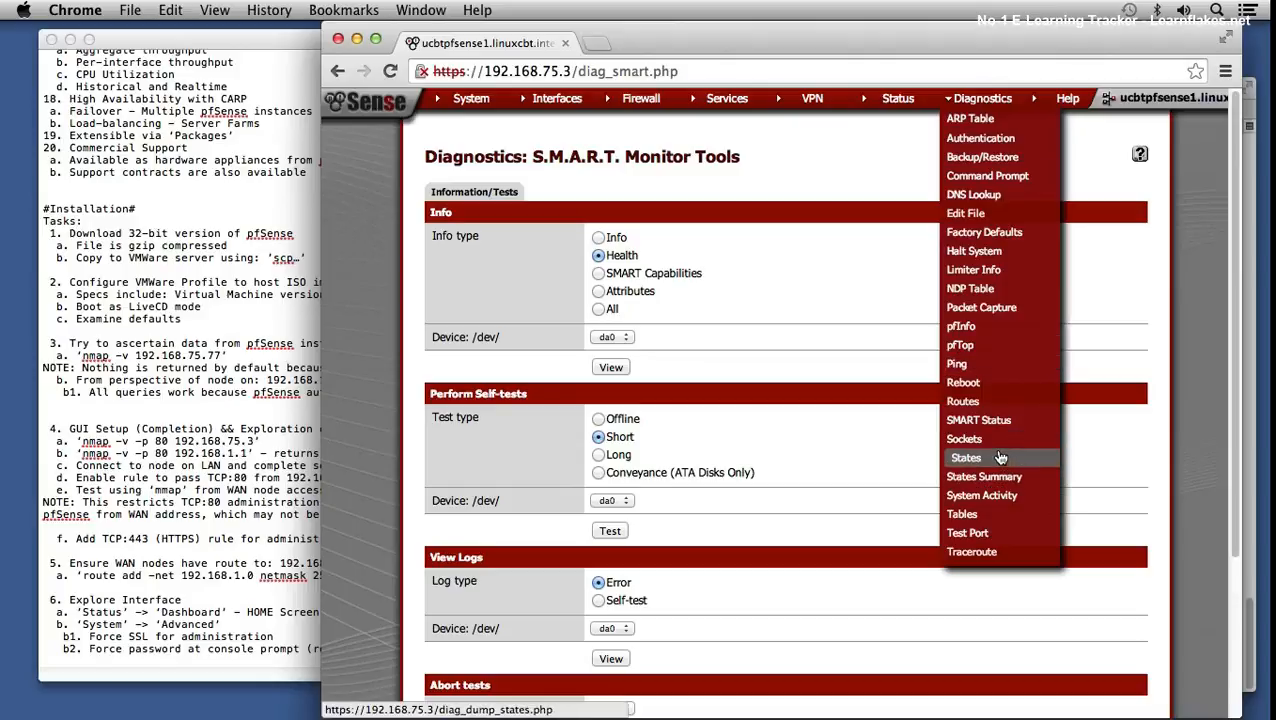
left_click(969, 439)
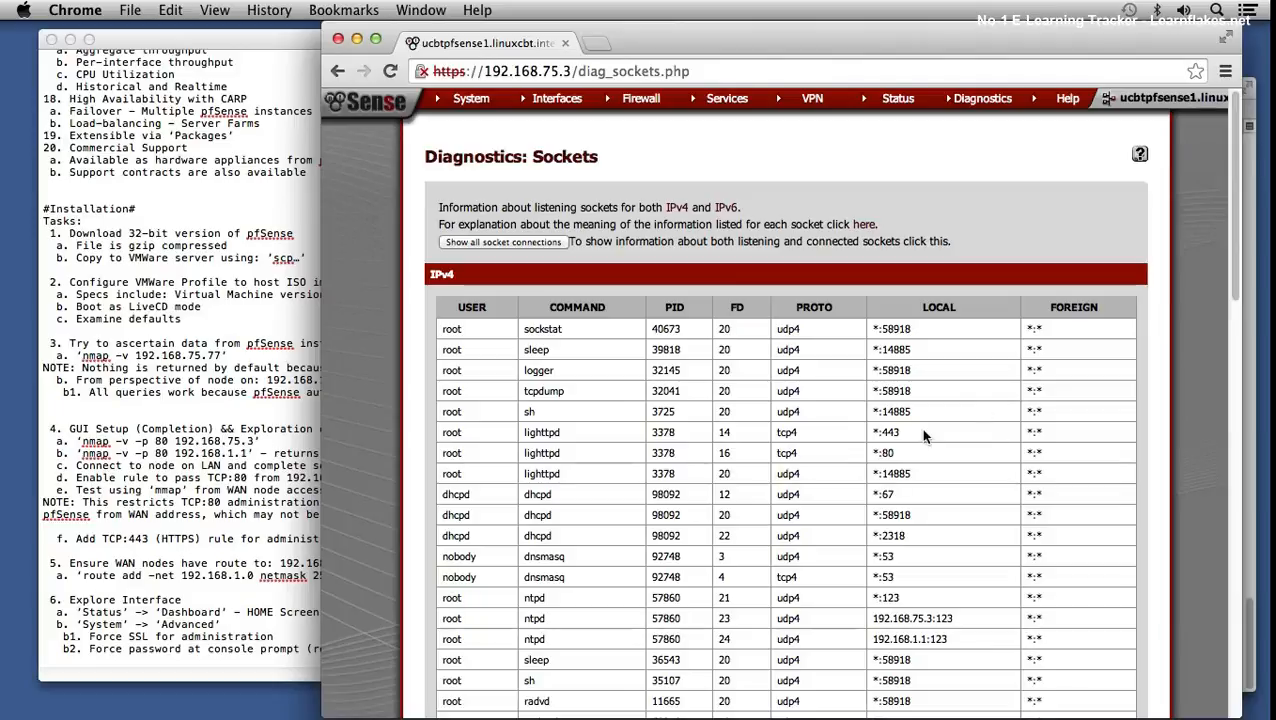
scroll(754, 420, "down", 5)
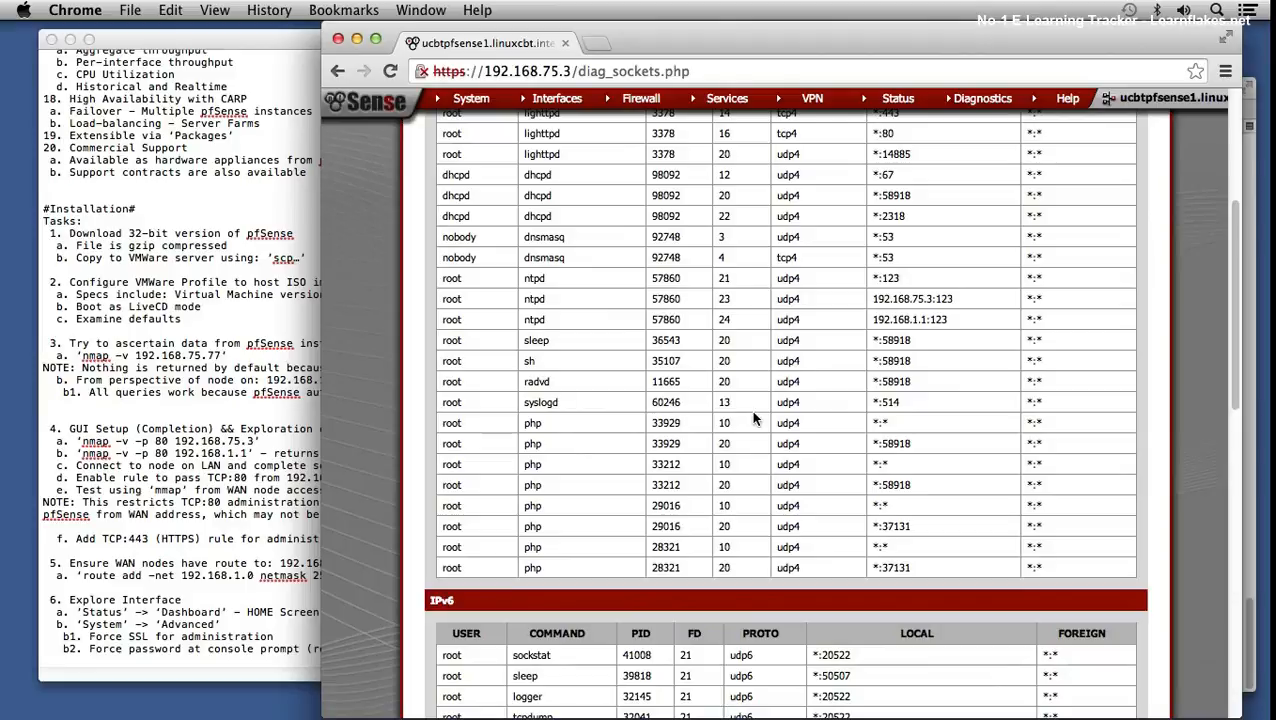
scroll(754, 420, "up", 1)
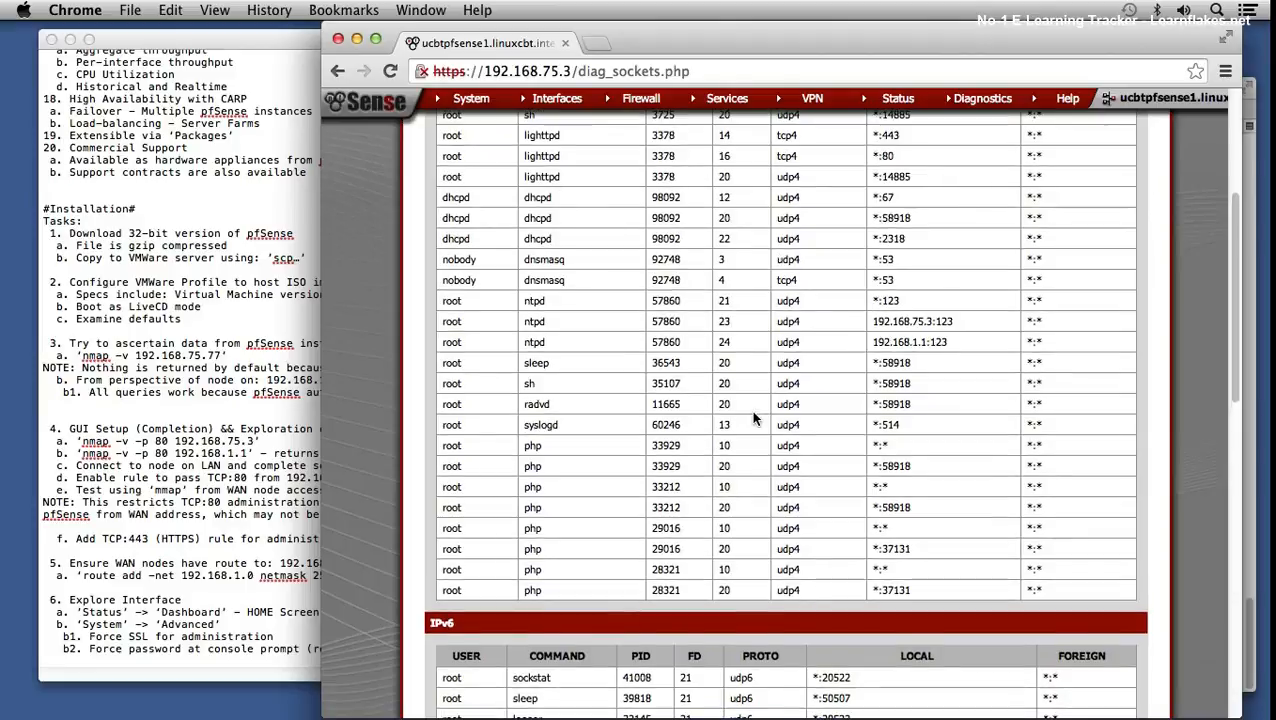
scroll(753, 415, "up", 1)
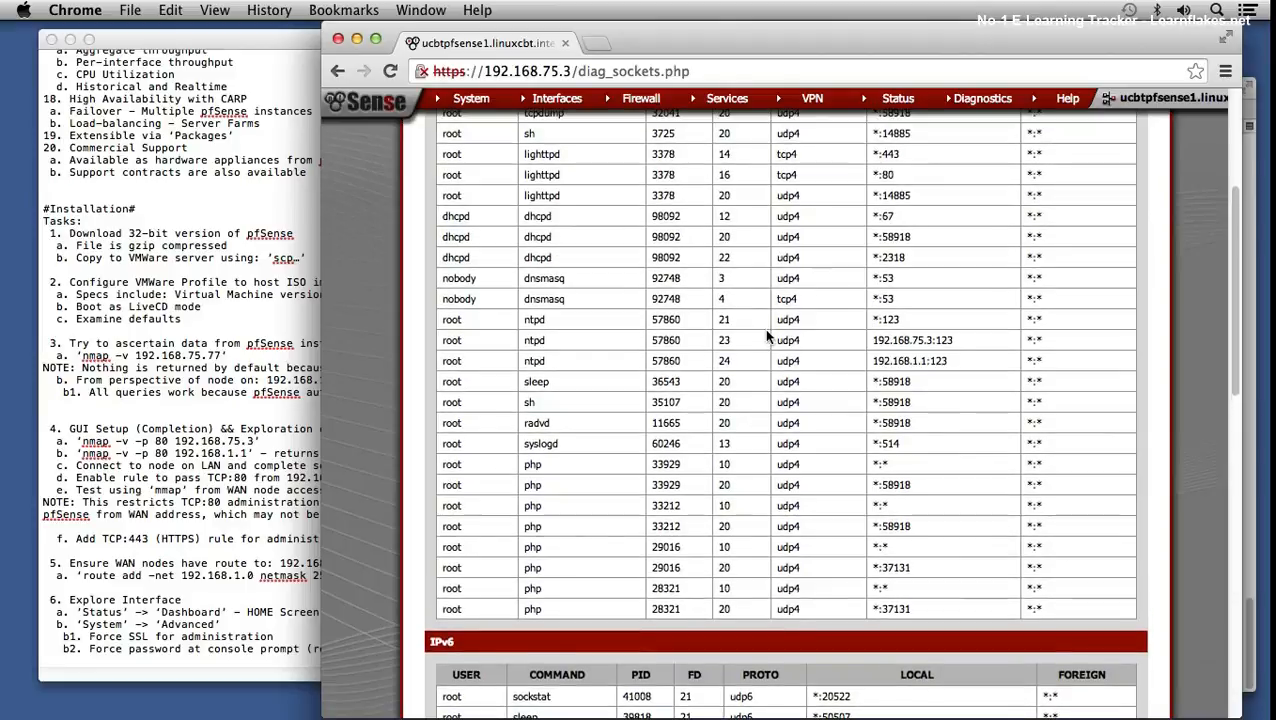
scroll(762, 312, "up", 3)
scroll(763, 310, "up", 3)
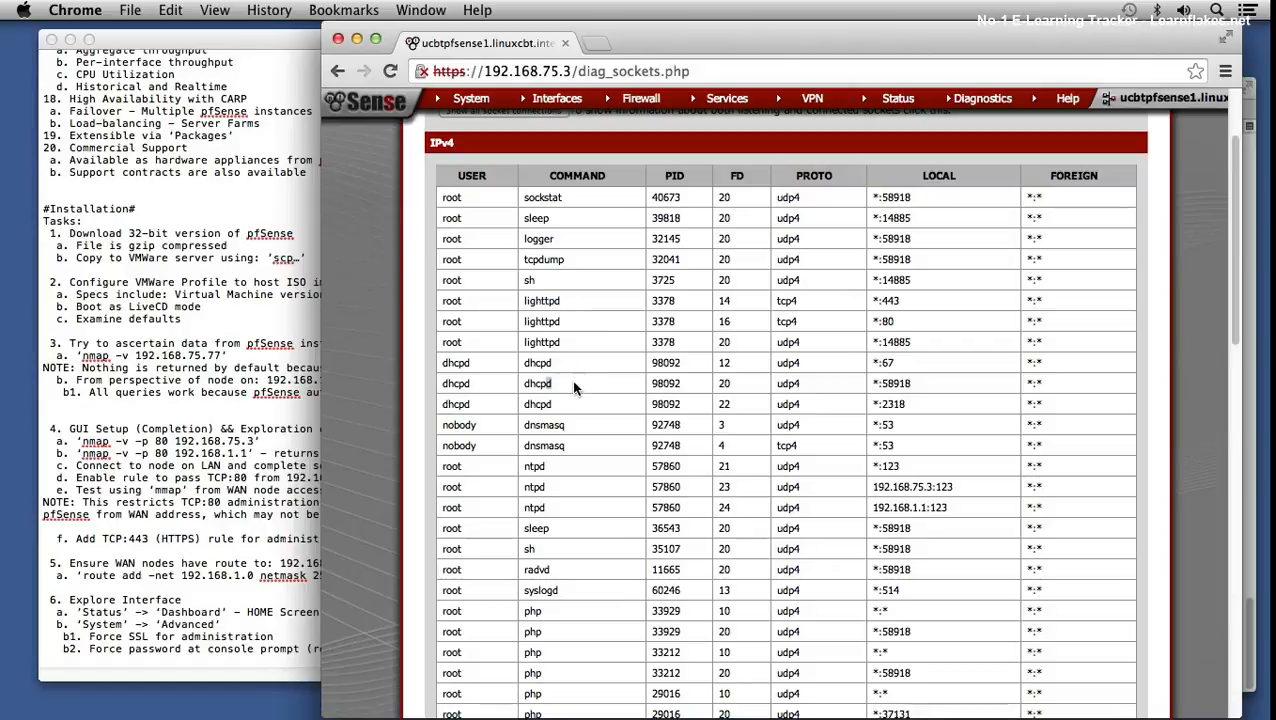
- Highlight the ntpd socket entry, review the tables, and show all socket connections
left_click_drag(462, 487, 610, 483)
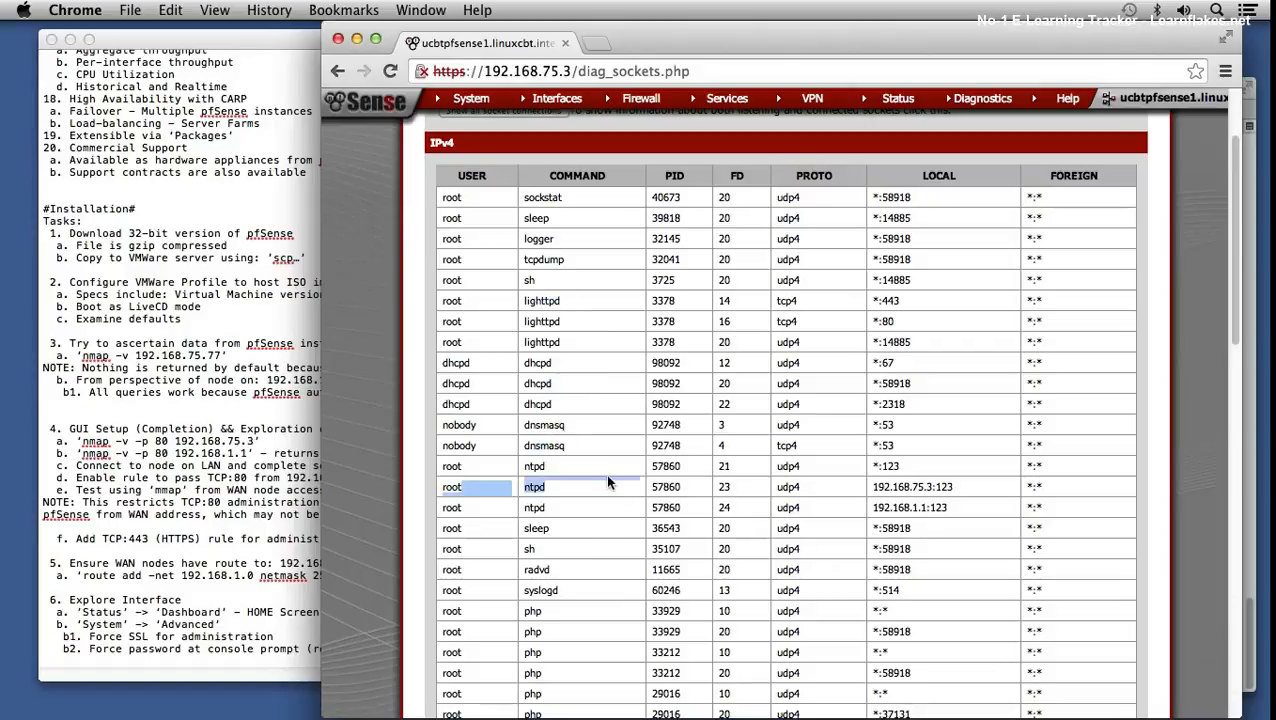
scroll(745, 404, "down", 2)
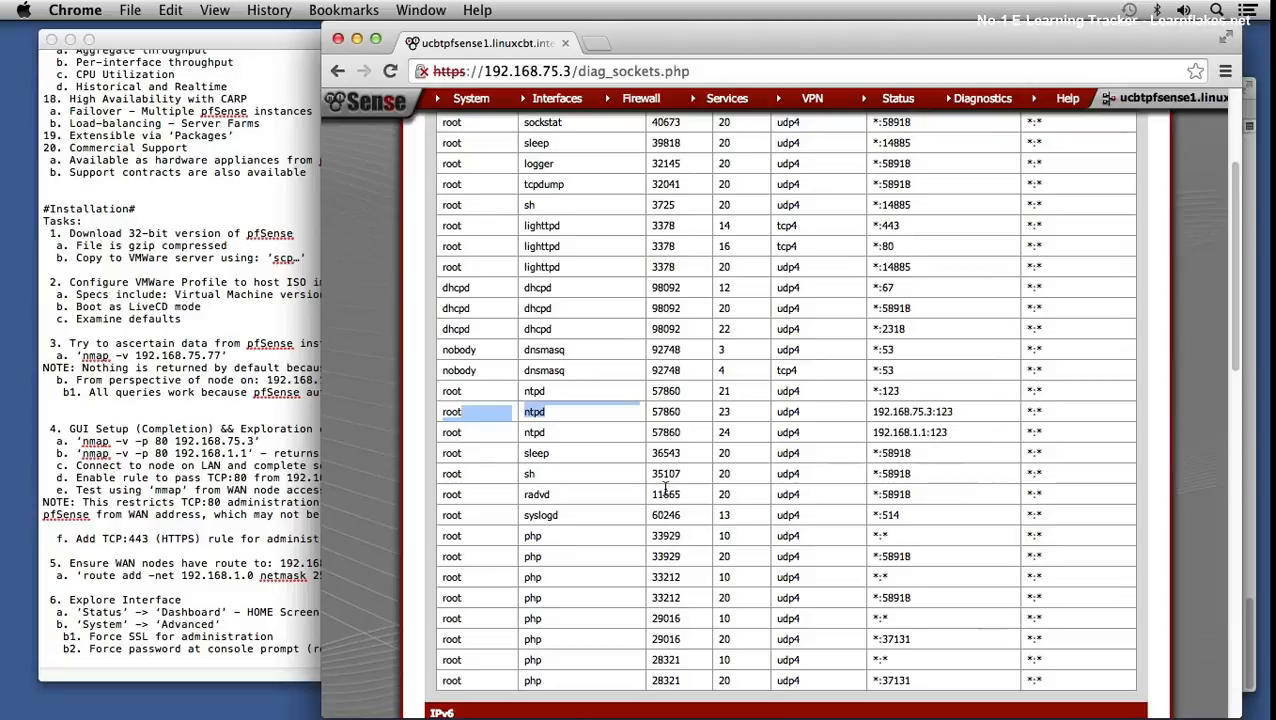
scroll(716, 503, "down", 10)
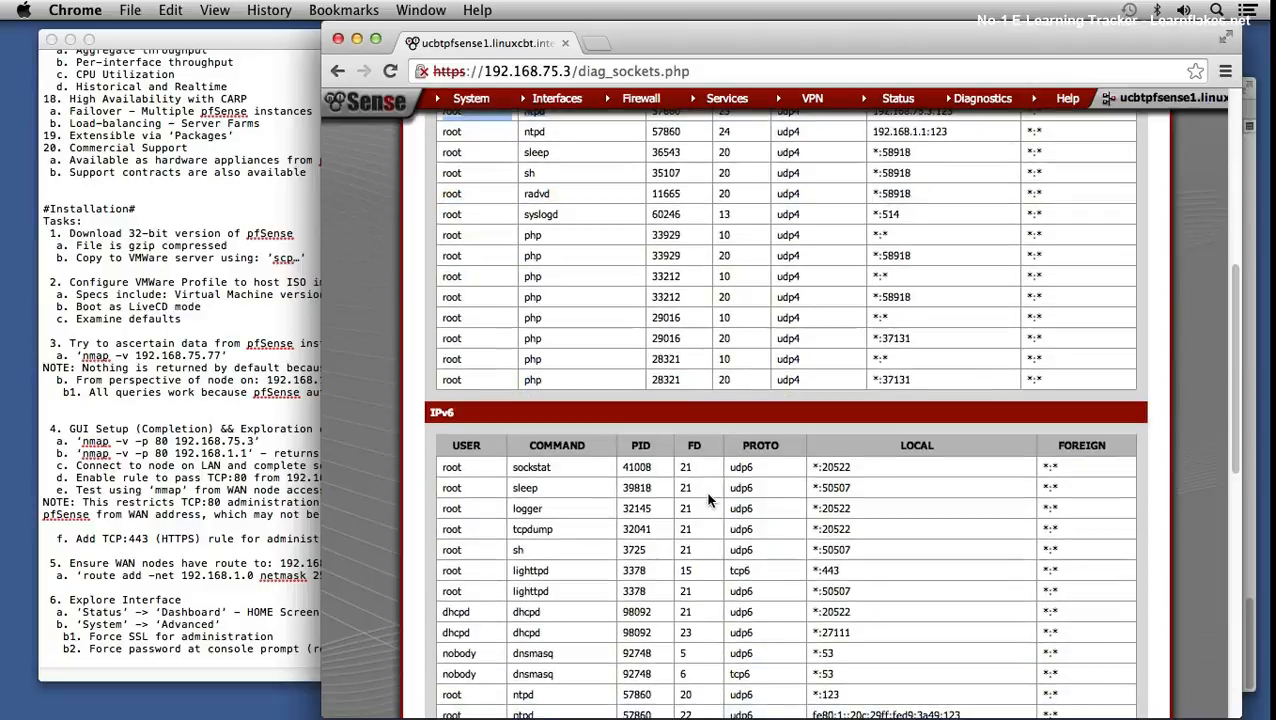
scroll(707, 500, "down", 10)
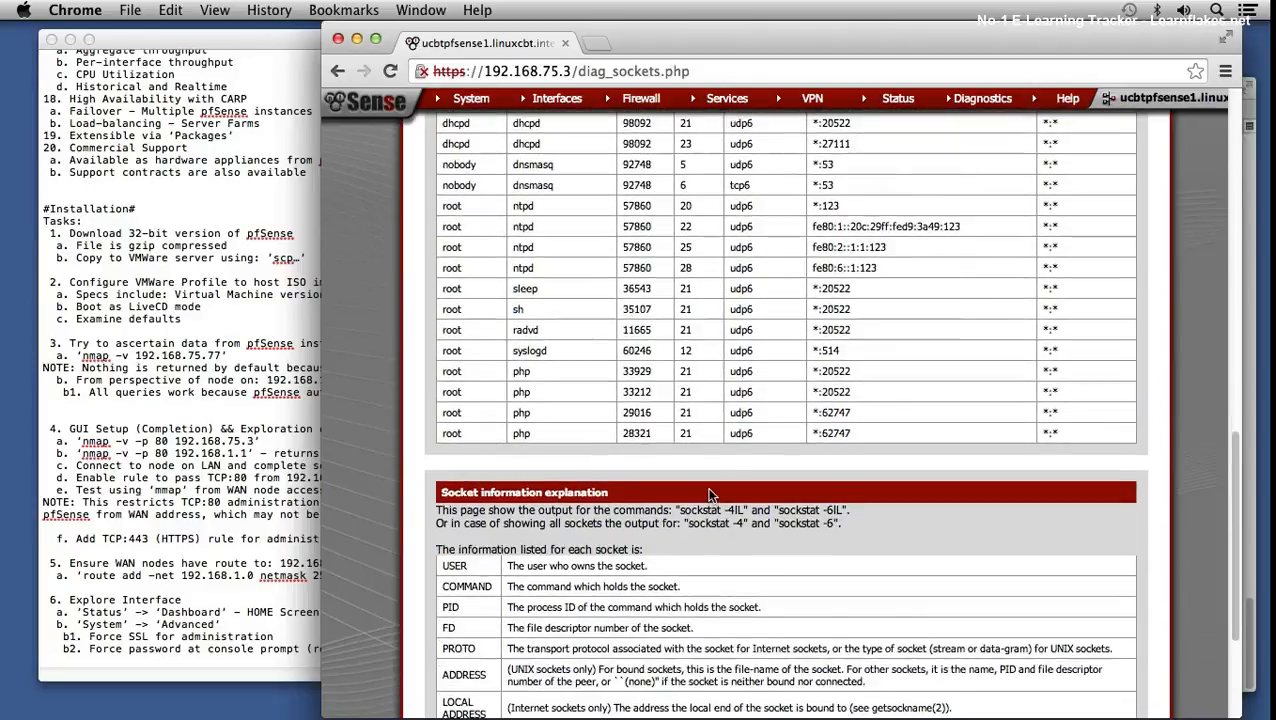
scroll(706, 488, "up", 10)
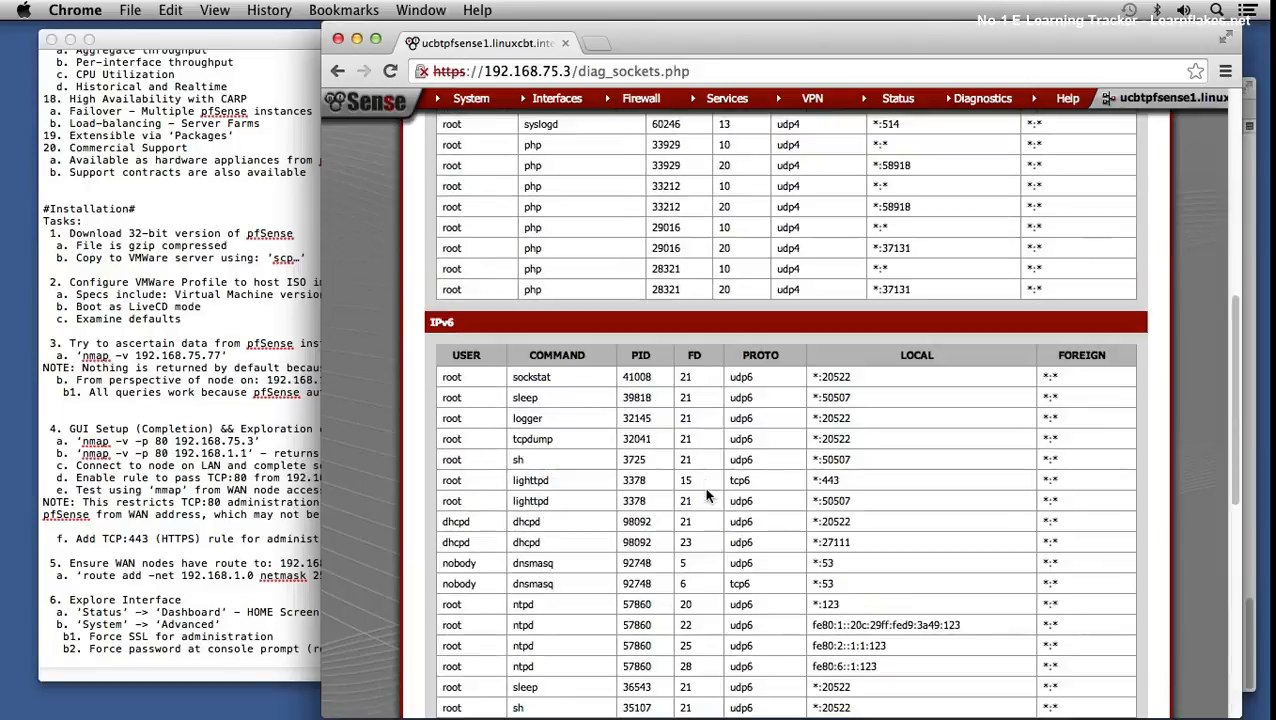
scroll(706, 486, "down", 10)
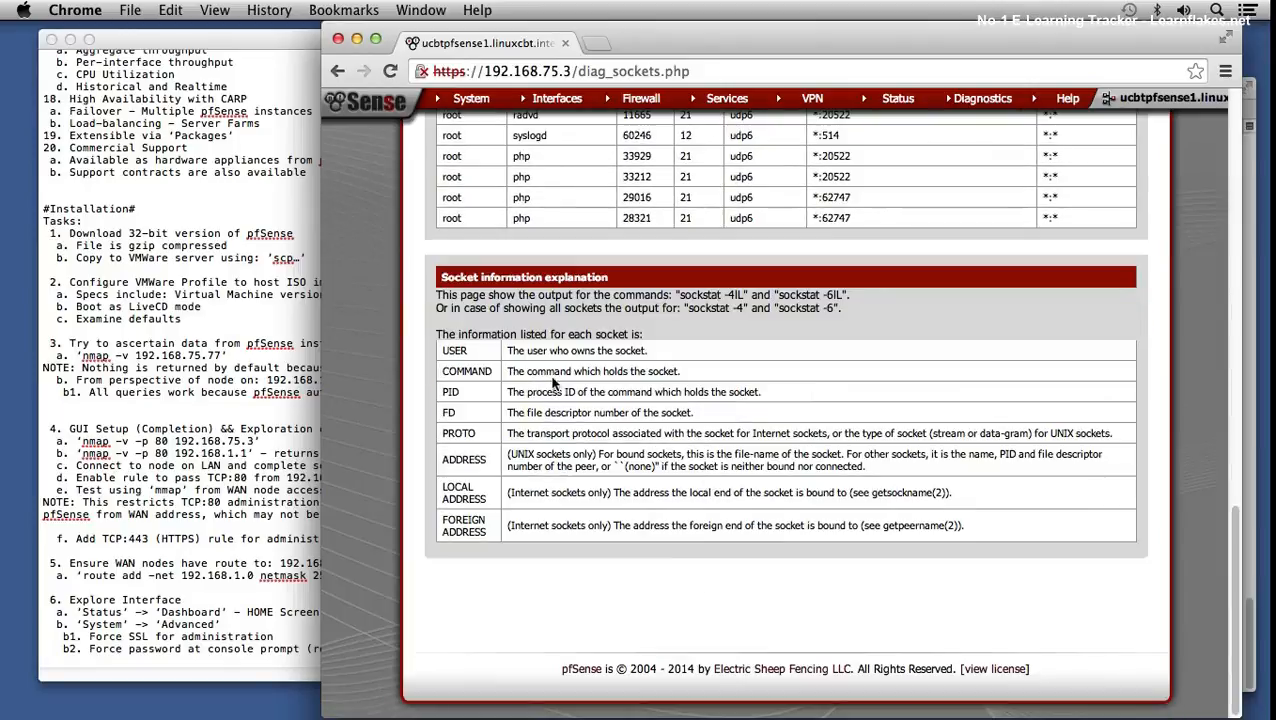
scroll(563, 433, "up", 5)
scroll(564, 436, "up", 10)
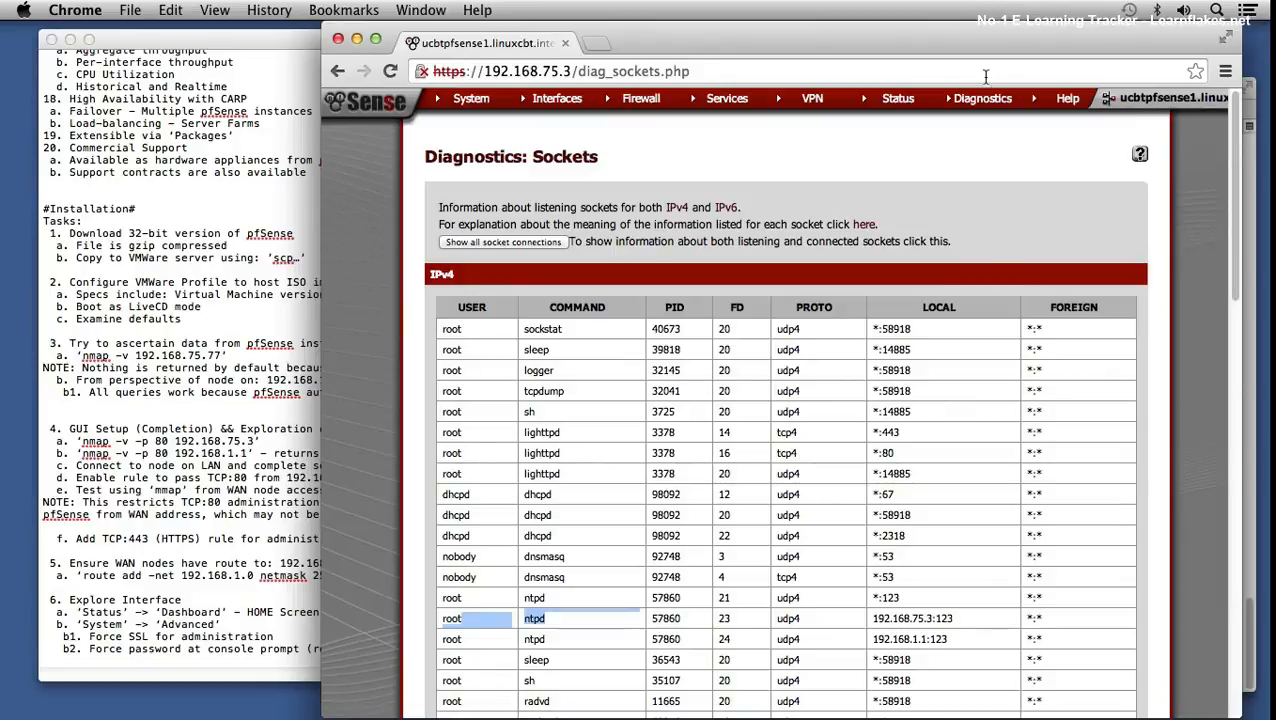
mouse_move(972, 100)
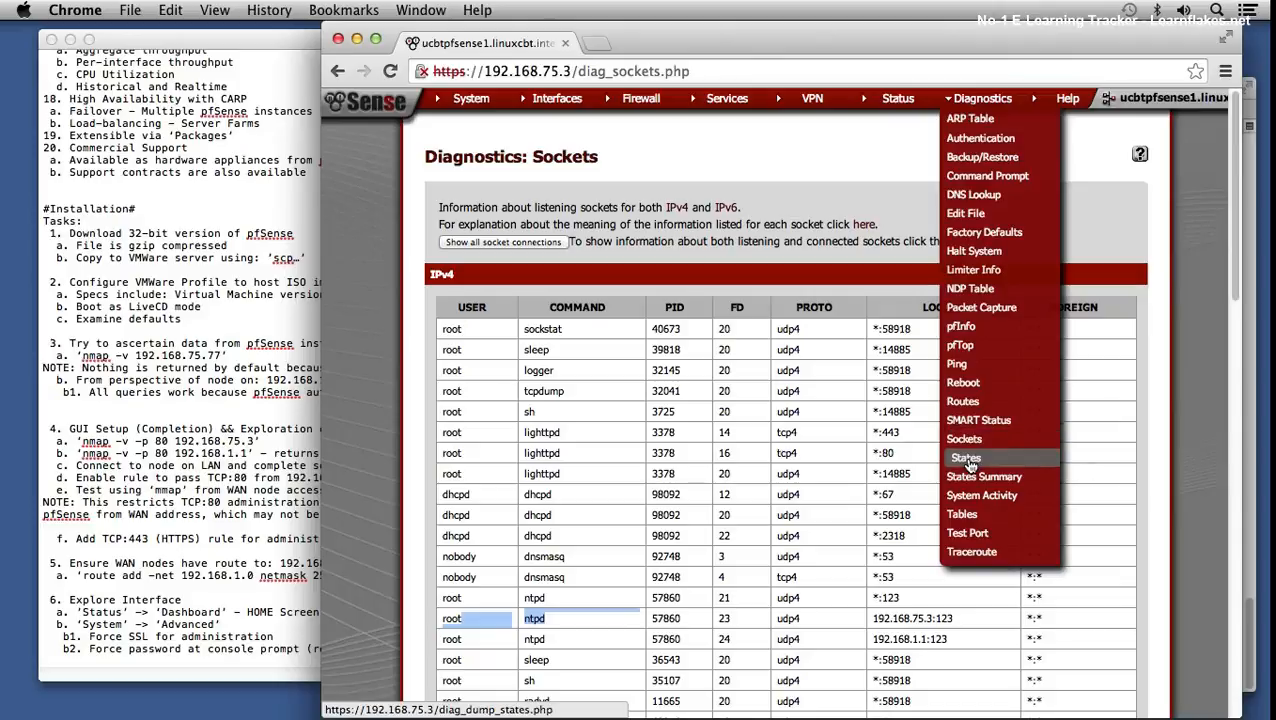
left_click(527, 242)
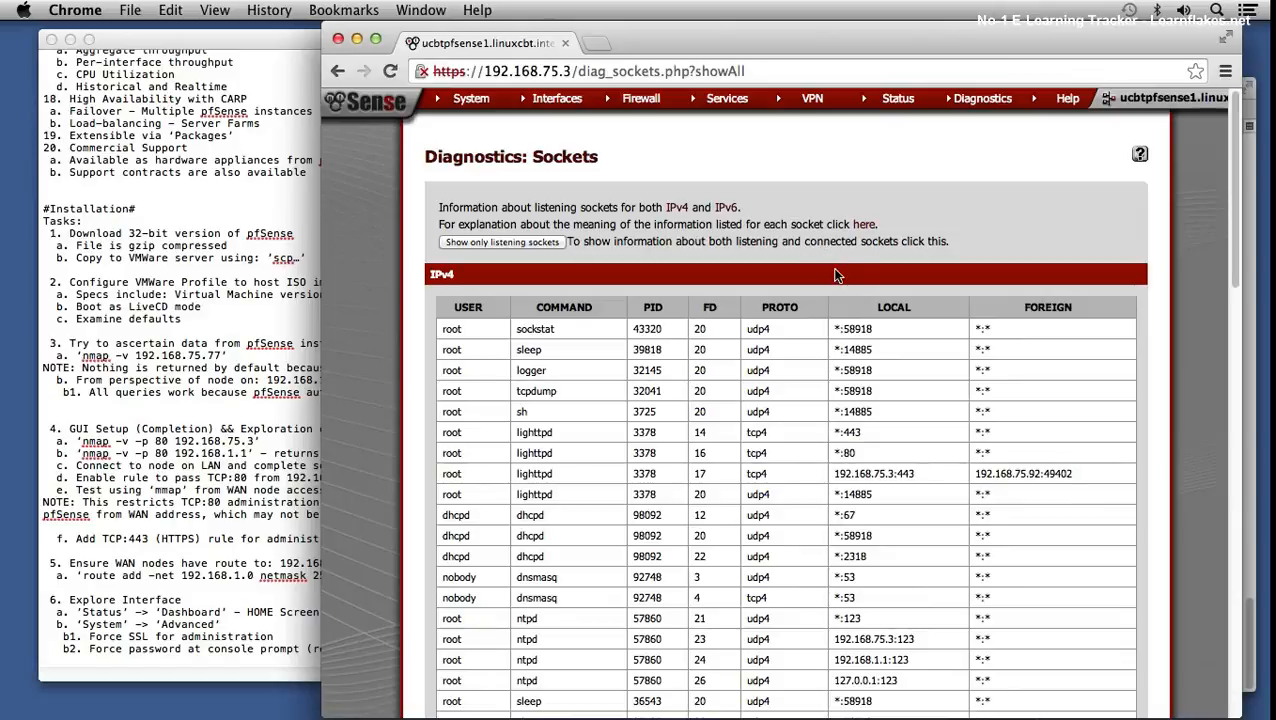
- Scroll through all socket connections, including HTTPS sessions to 192.168.75.3:443, then open States
scroll(868, 290, "down", 5)
scroll(868, 290, "down", 15)
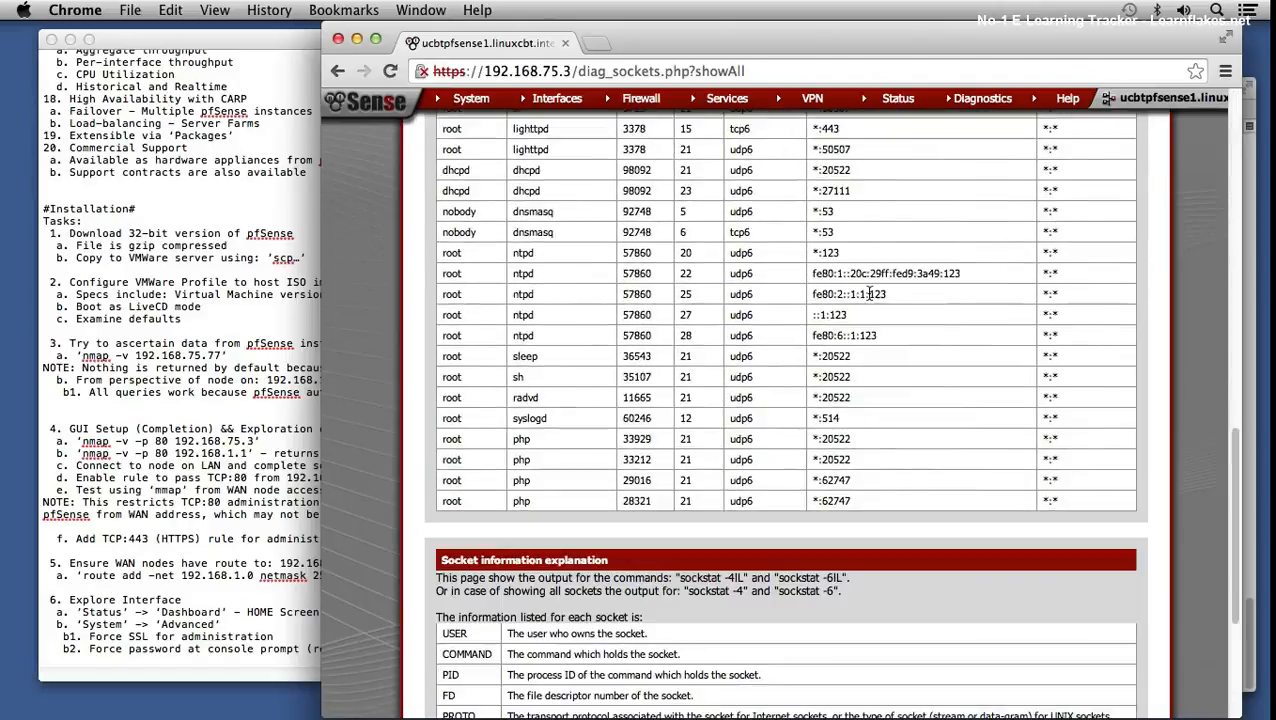
scroll(867, 289, "up", 12)
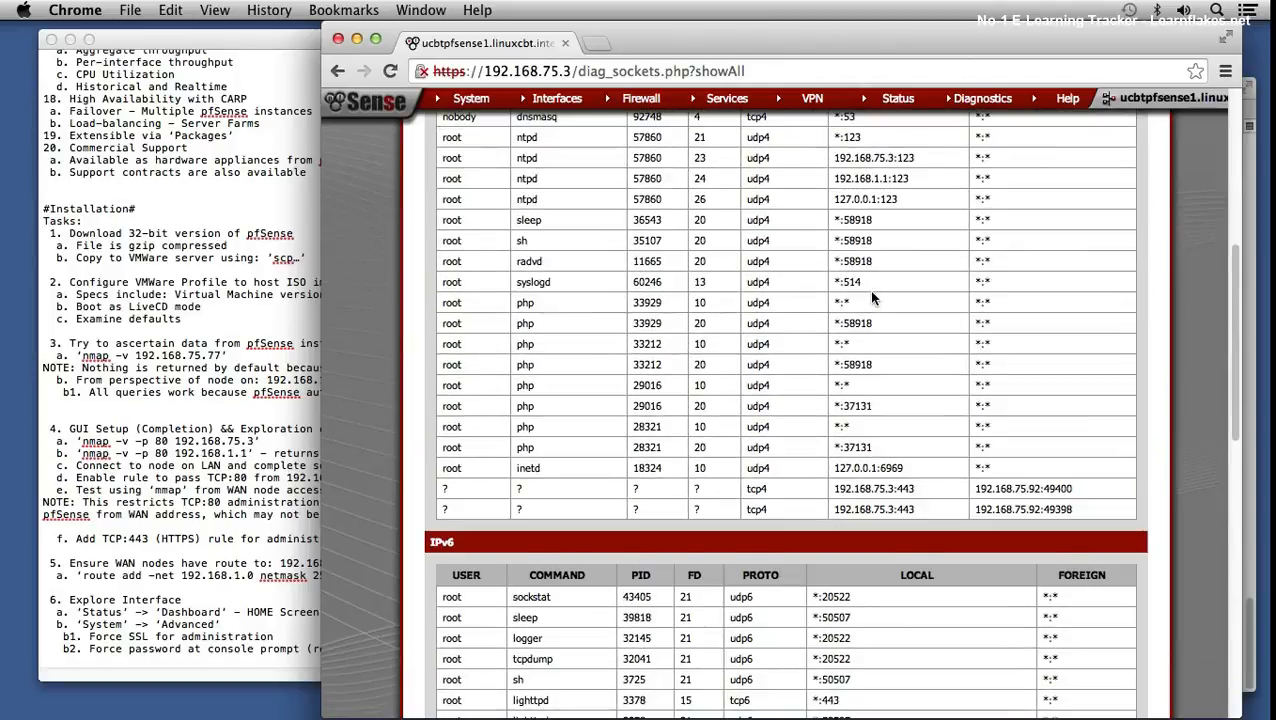
scroll(871, 296, "up", 2)
scroll(872, 298, "up", 10)
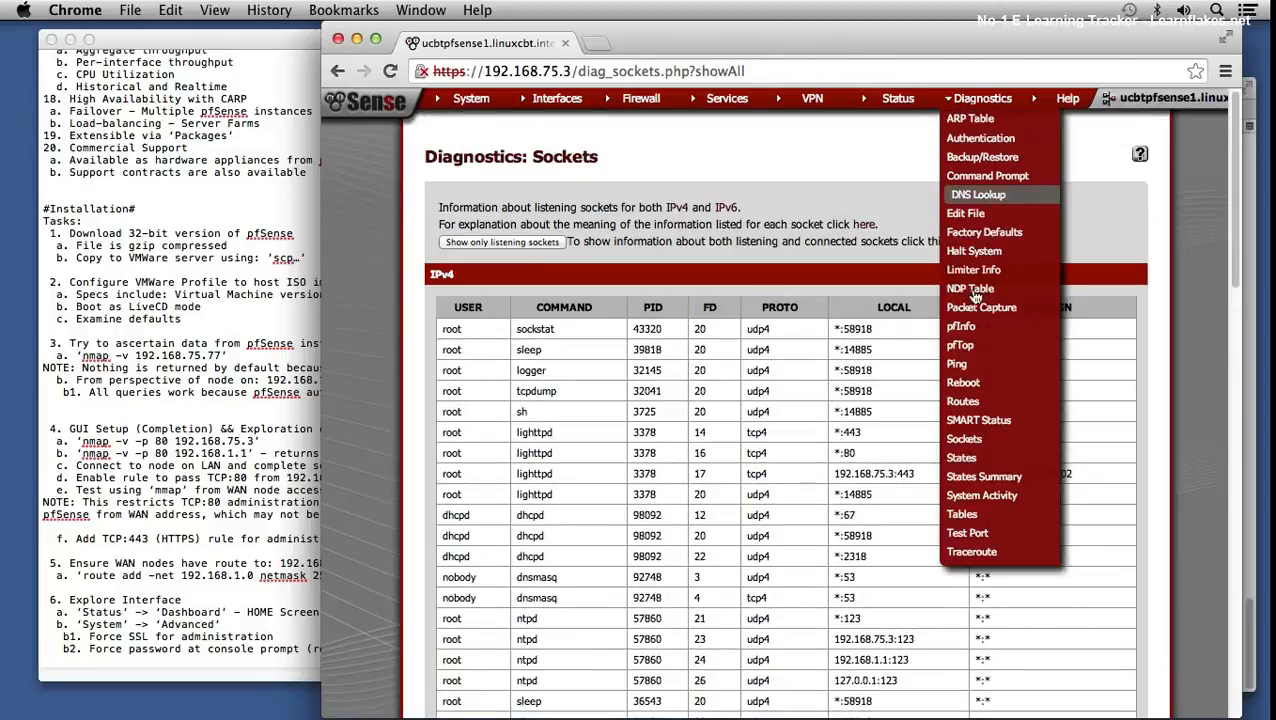
left_click(966, 458)
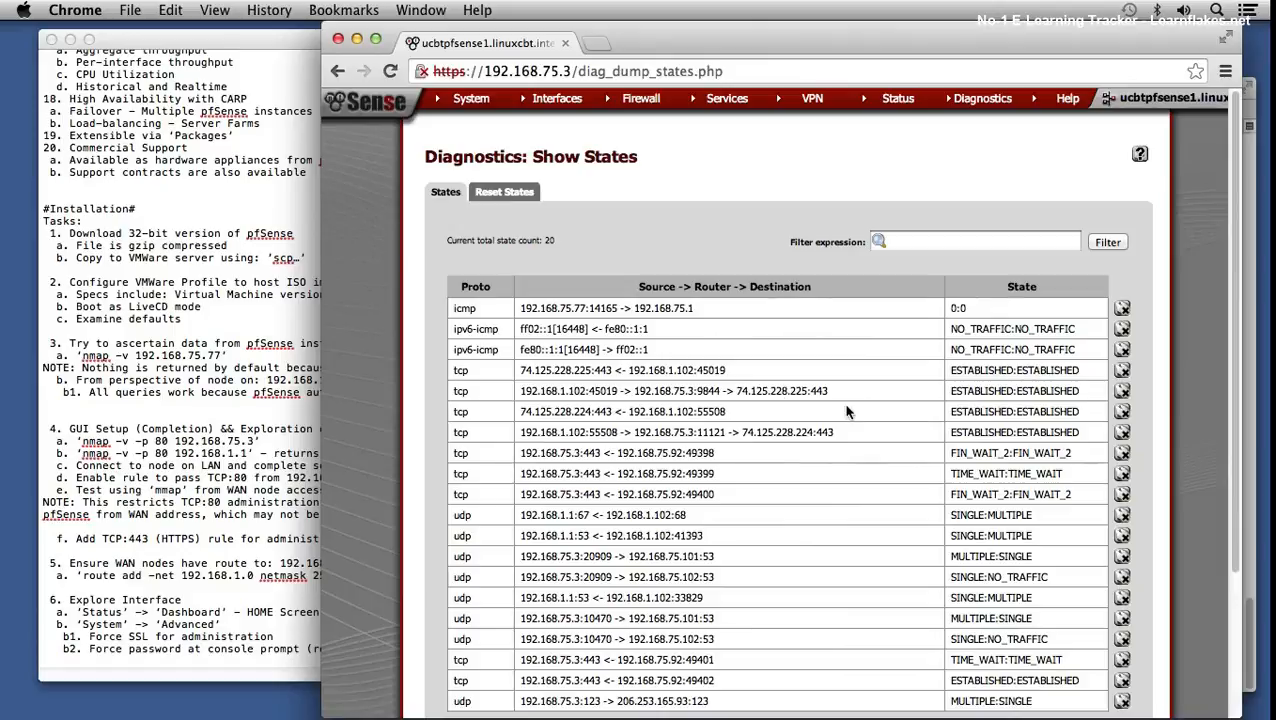
- Highlight the 192.168.1.102 → 192.168.75.3 → 74.125 state and the next state's firewall address
left_click_drag(560, 391, 587, 388)
left_click_drag(666, 390, 693, 390)
left_click_drag(750, 391, 770, 391)
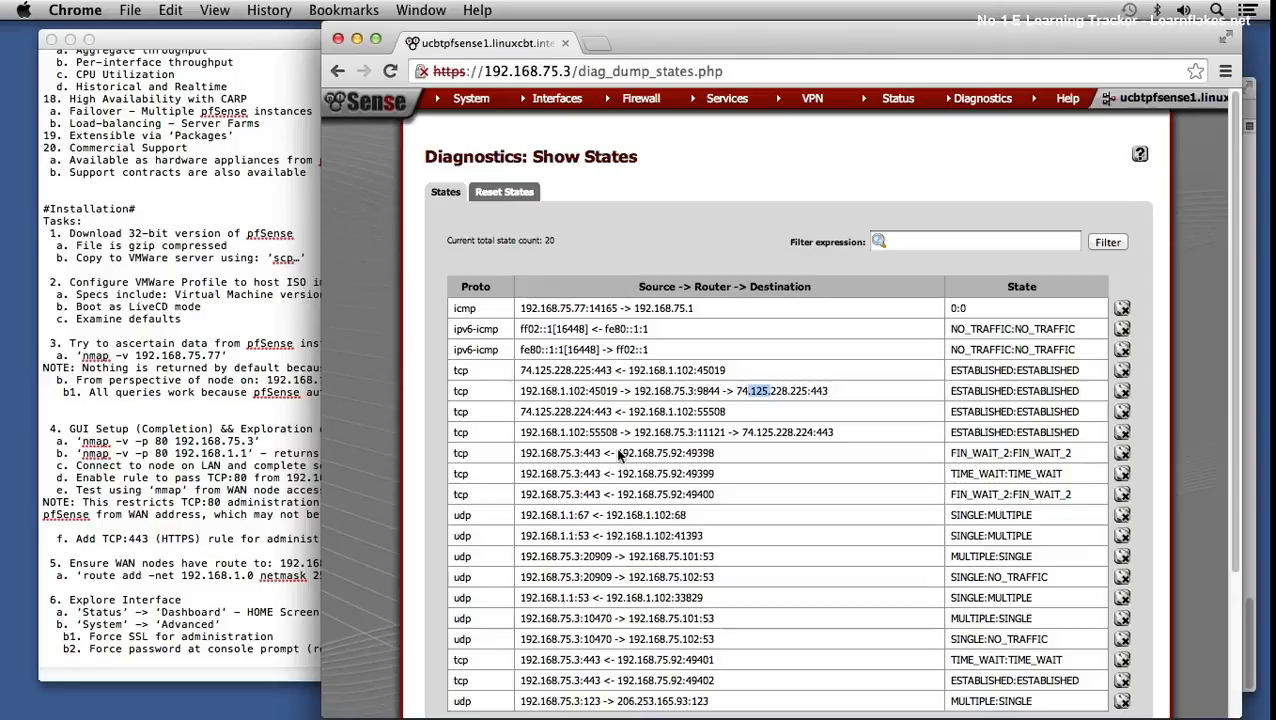
left_click_drag(569, 432, 772, 432)
scroll(795, 447, "down", 1)
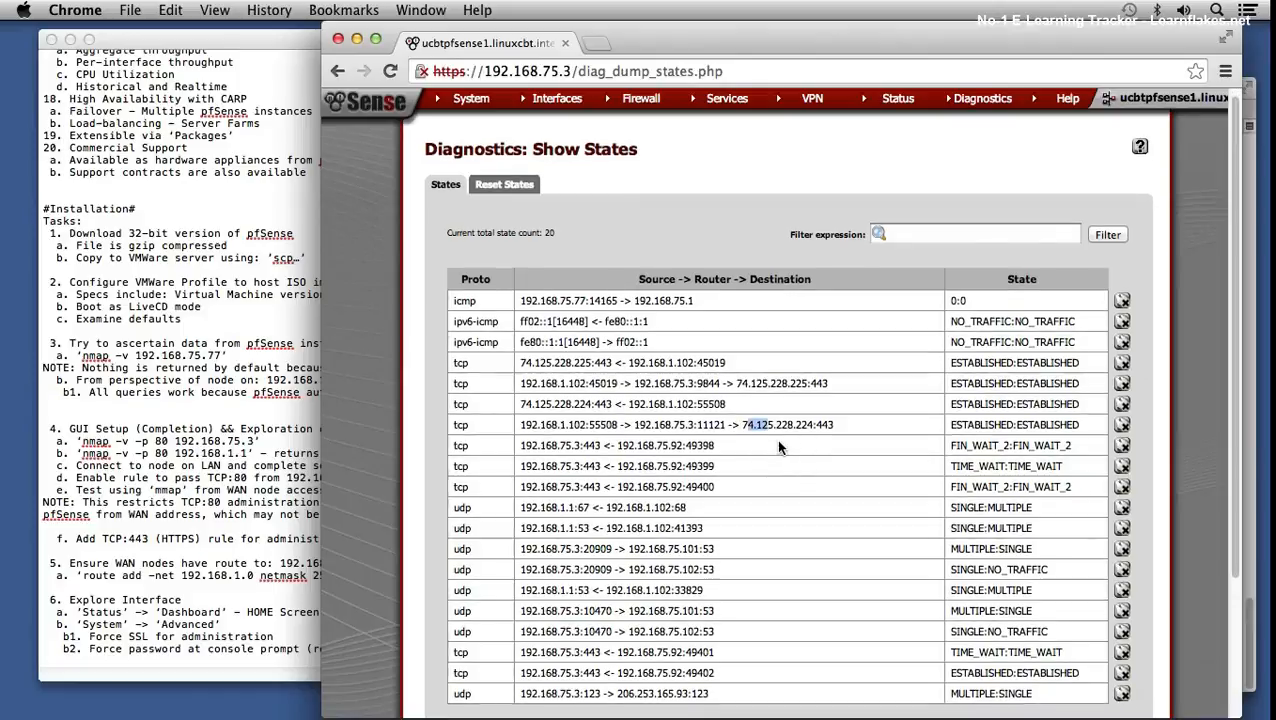
scroll(785, 440, "down", 3)
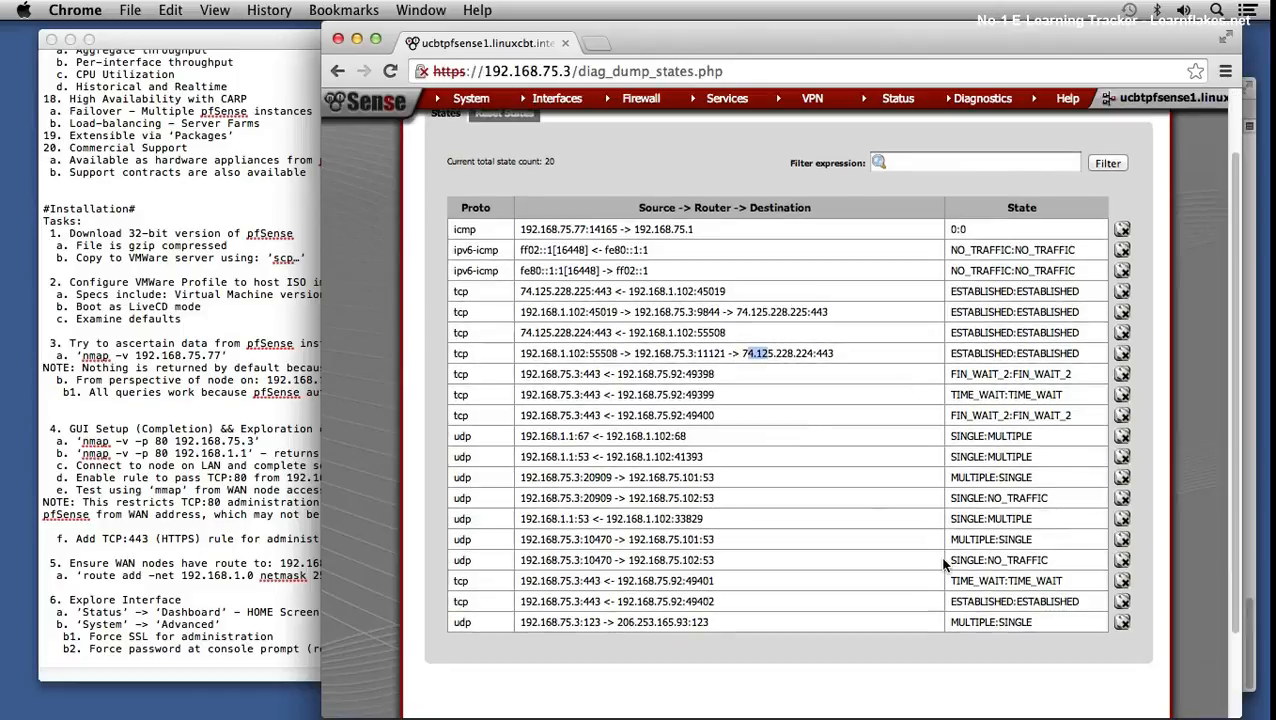
scroll(945, 565, "up", 3)
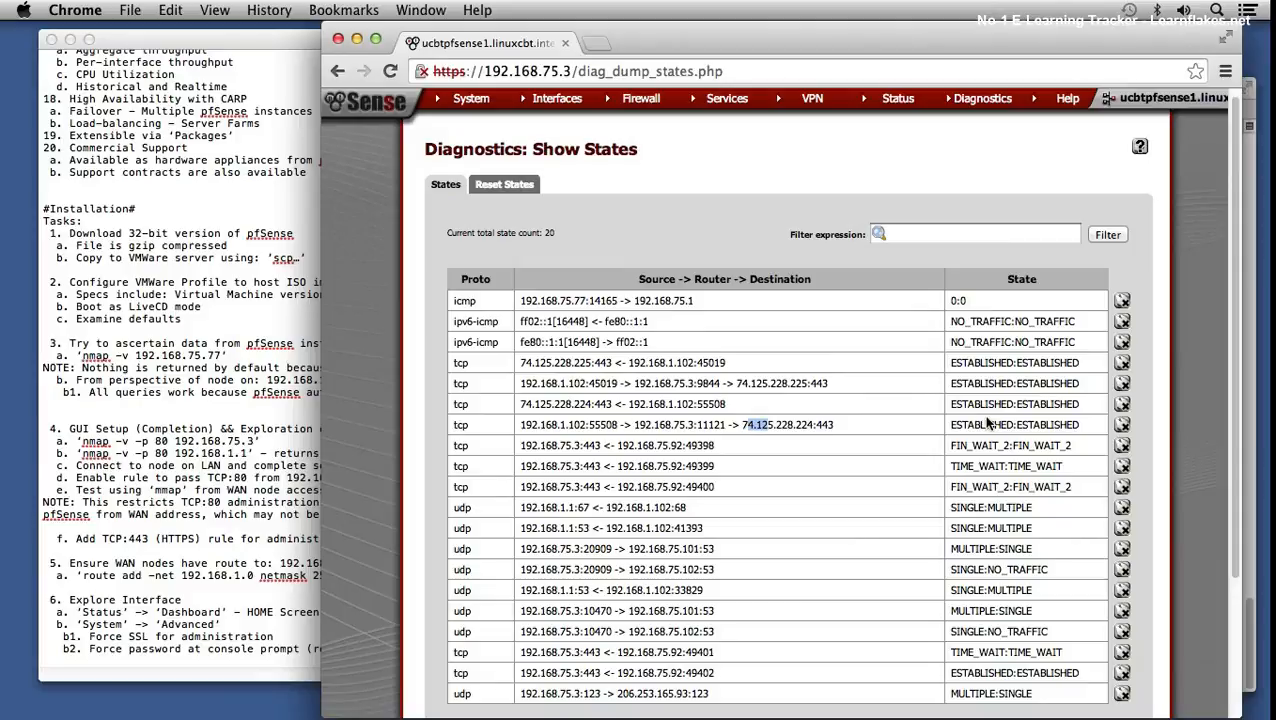
mouse_move(989, 116)
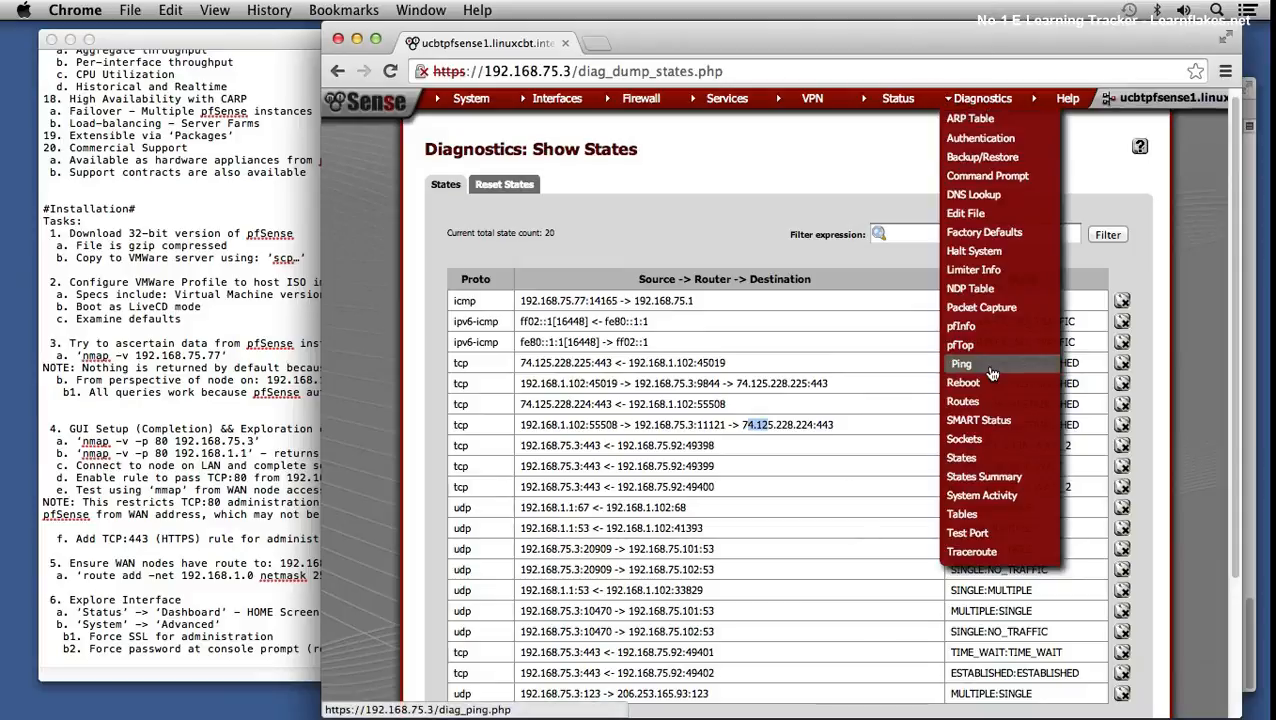
- Open States Summary and highlight 192.168.1.102's tcp/udp state and source port counts
left_click(996, 477)
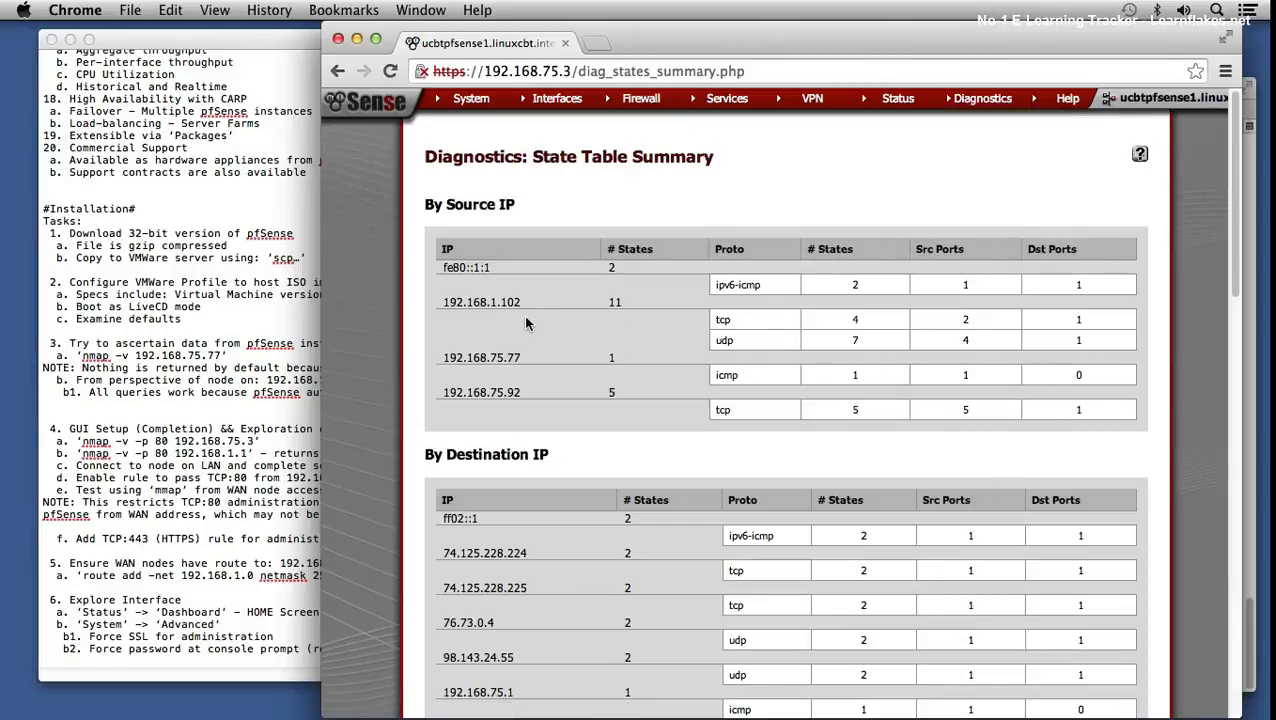
left_click_drag(520, 302, 499, 302)
left_click_drag(849, 320, 867, 341)
left_click_drag(958, 319, 968, 318)
left_click_drag(960, 339, 970, 339)
left_click(1082, 315)
- Scroll through the By Source IP, By Destination IP and By IP Pair tables
scroll(705, 507, "down", 1)
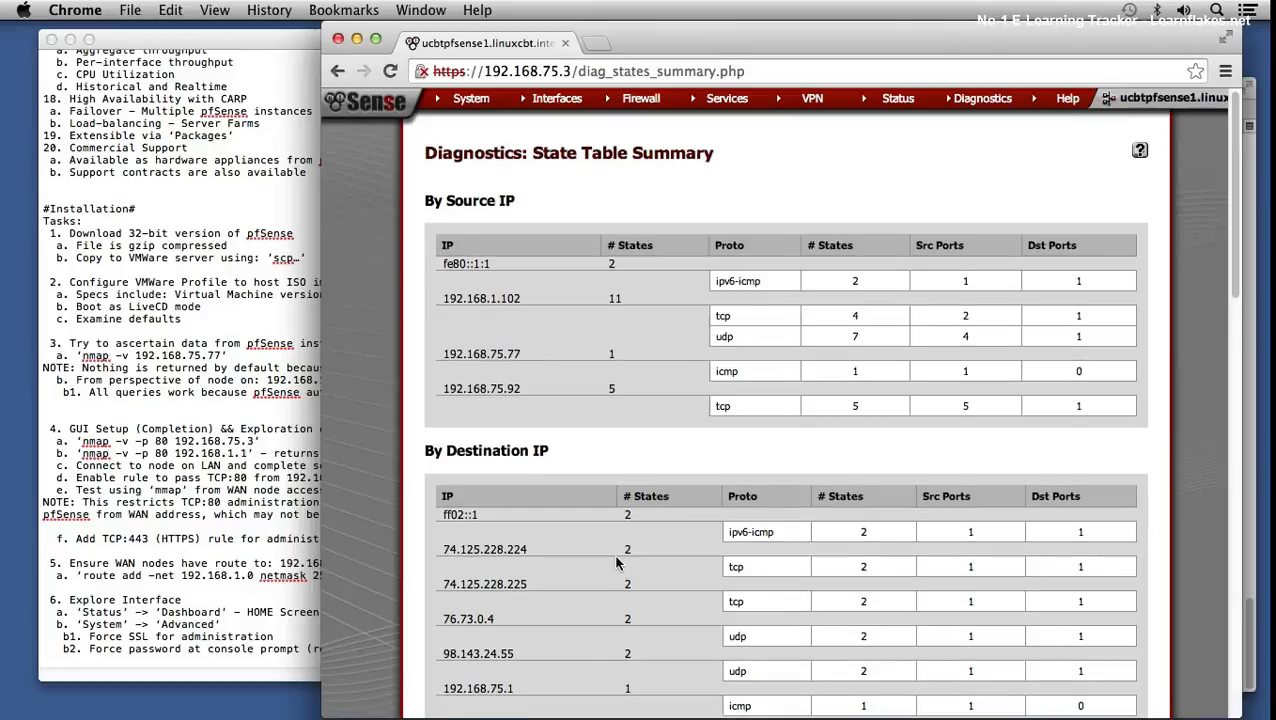
scroll(600, 562, "down", 2)
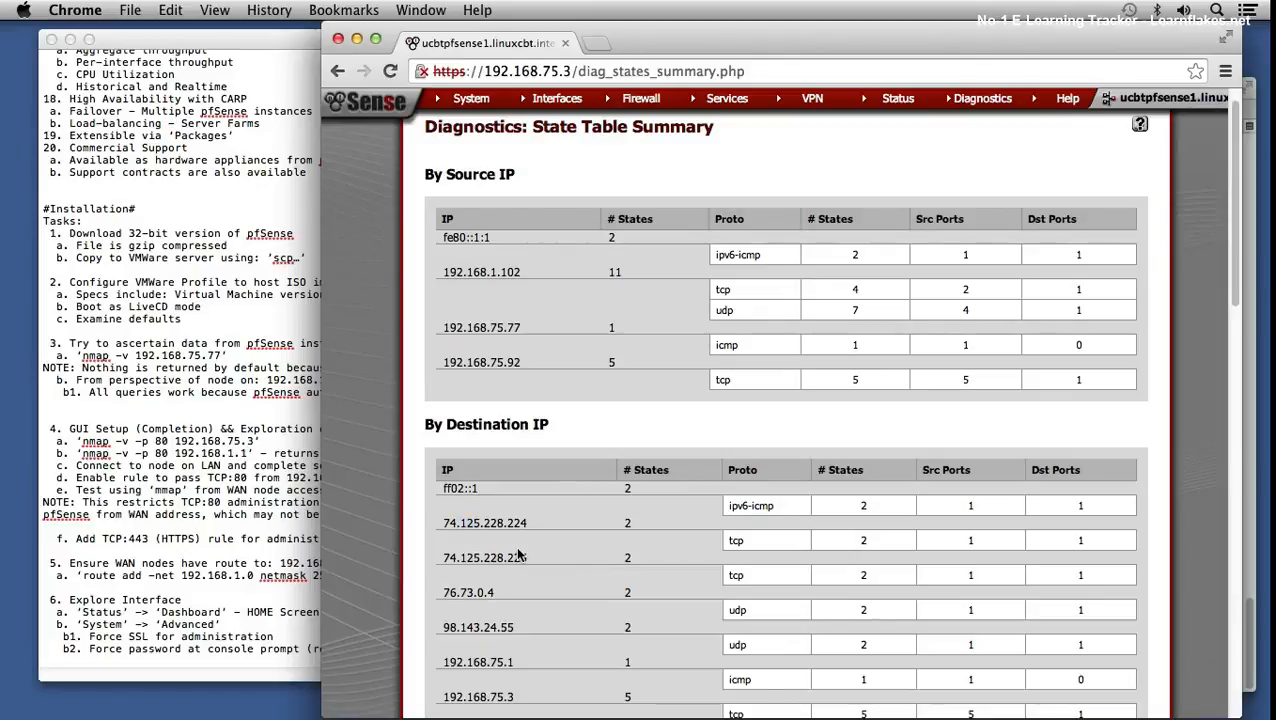
scroll(519, 555, "down", 5)
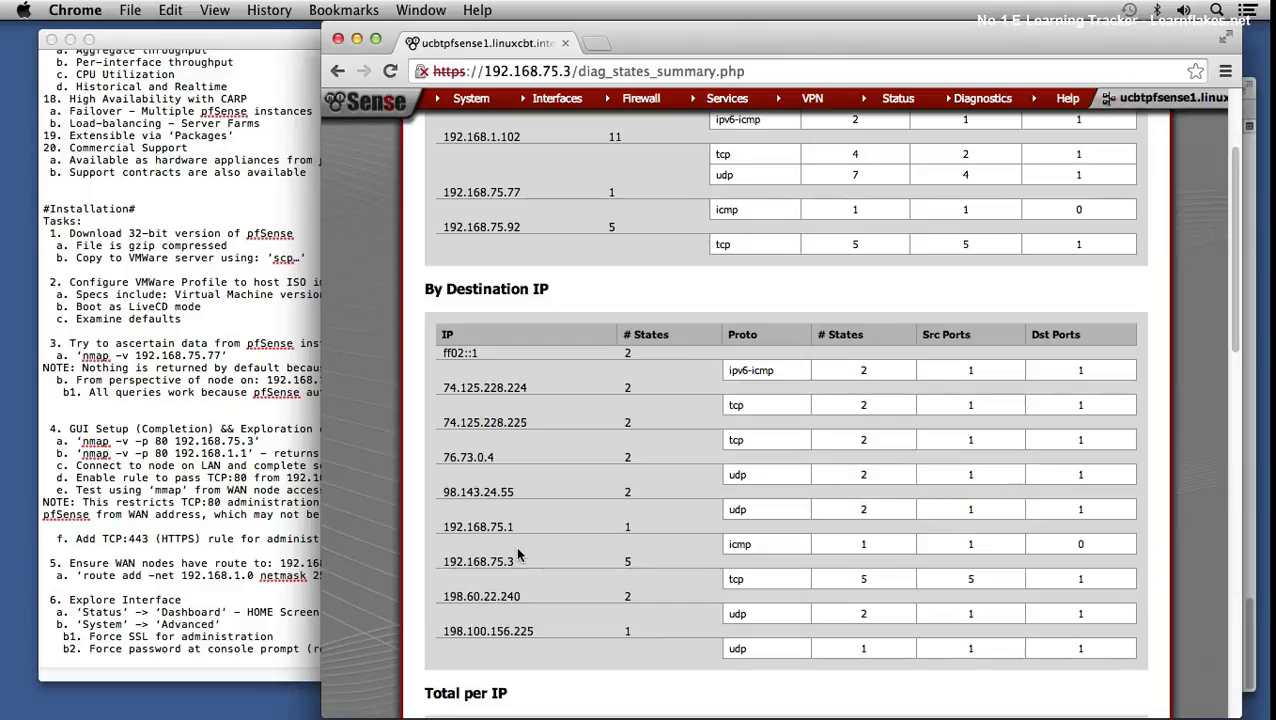
scroll(518, 555, "up", 5)
scroll(521, 552, "down", 20)
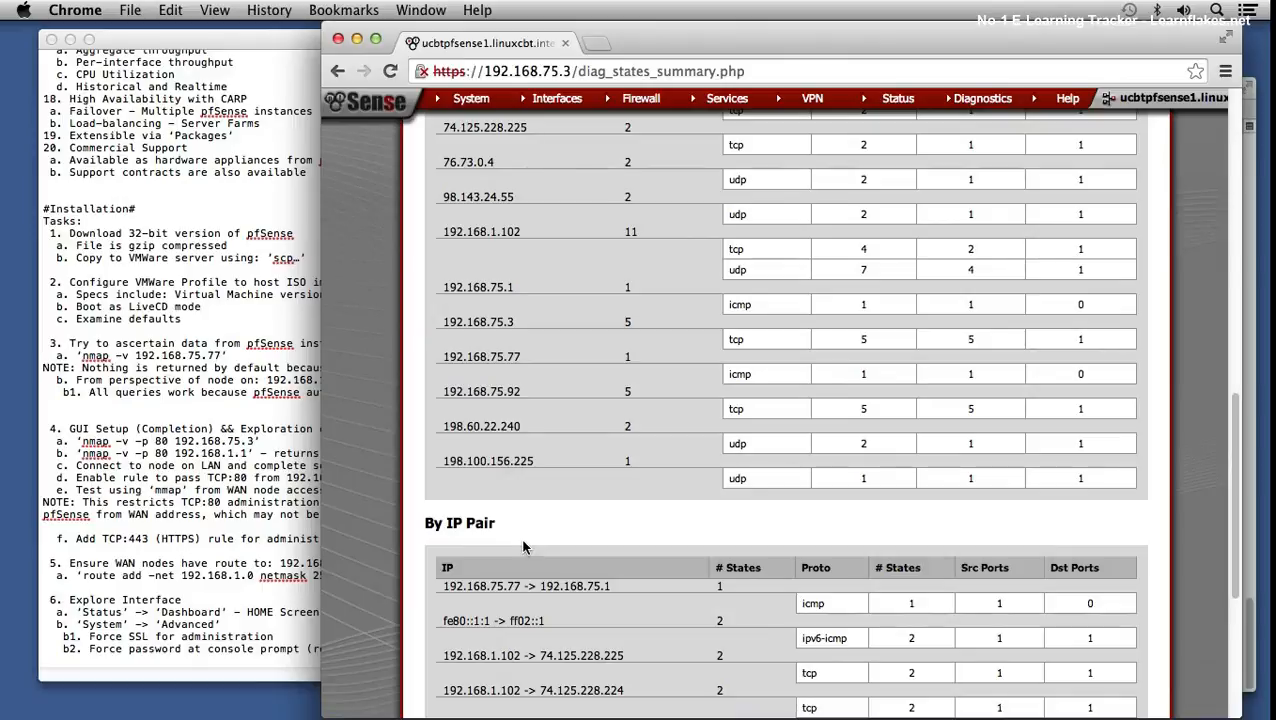
scroll(523, 533, "up", 20)
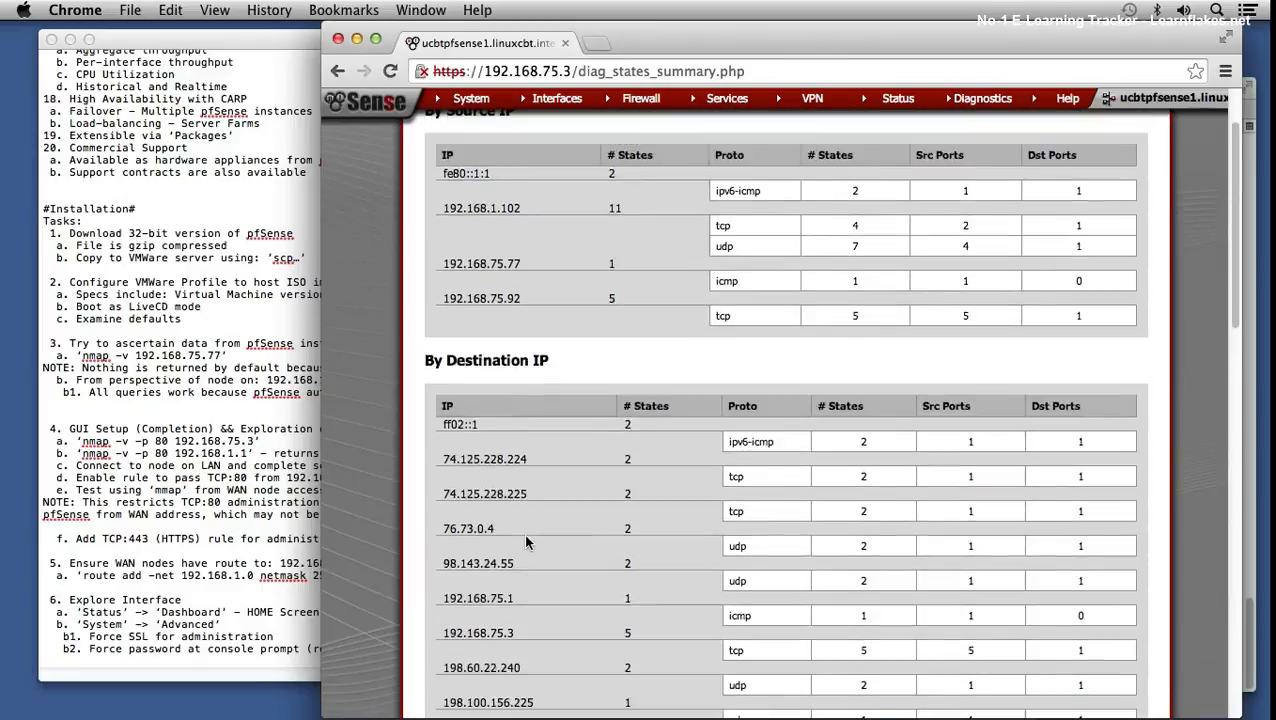
scroll(523, 533, "down", 12)
scroll(527, 541, "down", 10)
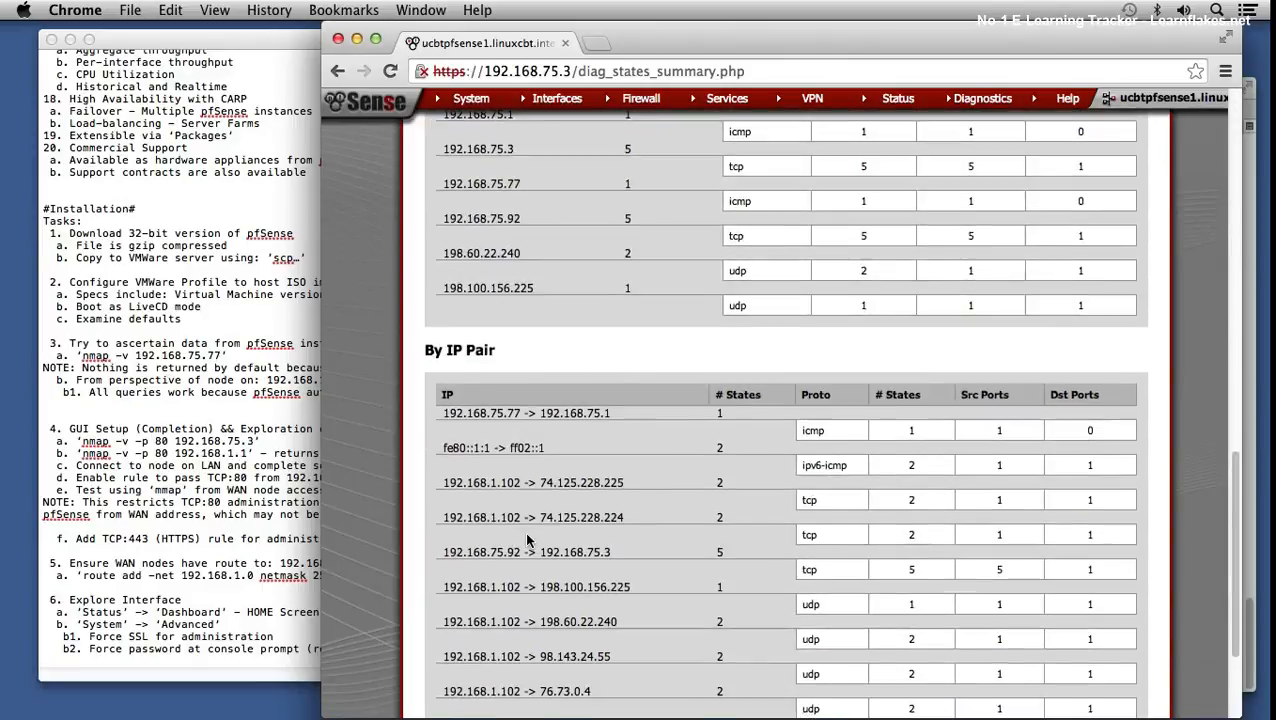
scroll(527, 541, "down", 4)
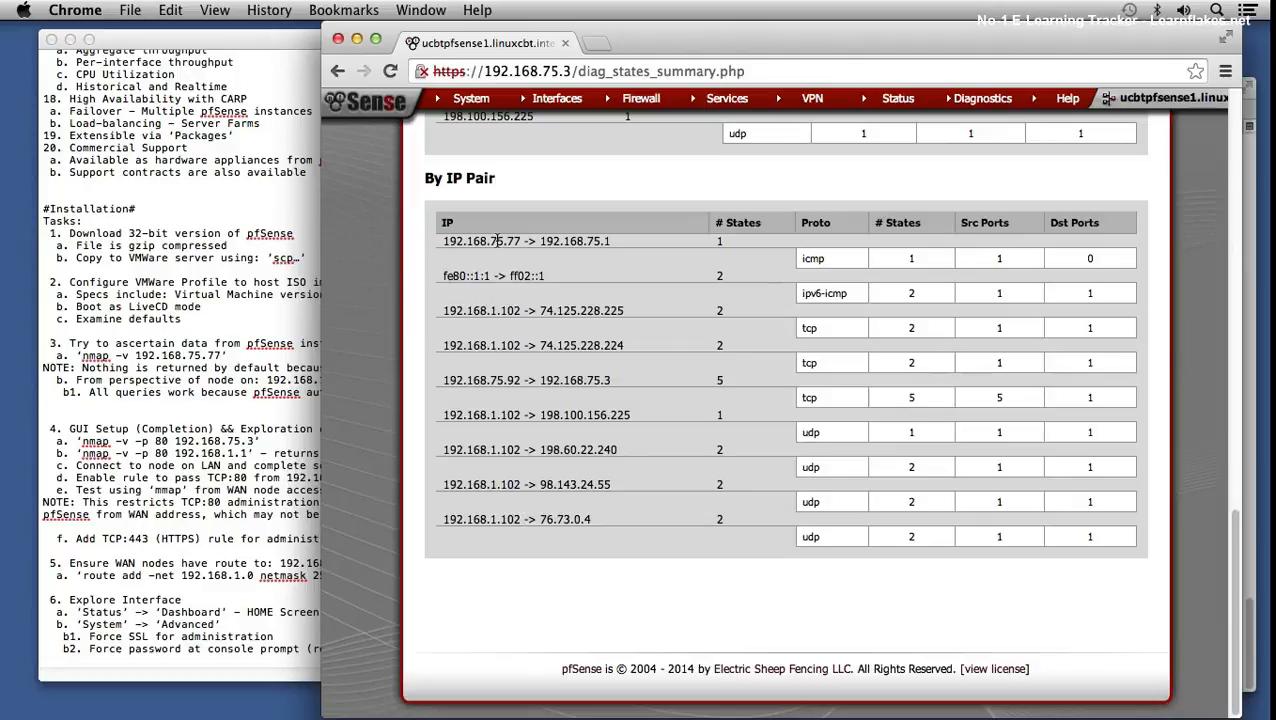
- Highlight the 192.168.75.77–192.168.75.1 pair, the 74.125.228 pairs and 198.100.156.225
left_click_drag(576, 241, 630, 241)
left_click_drag(530, 310, 630, 345)
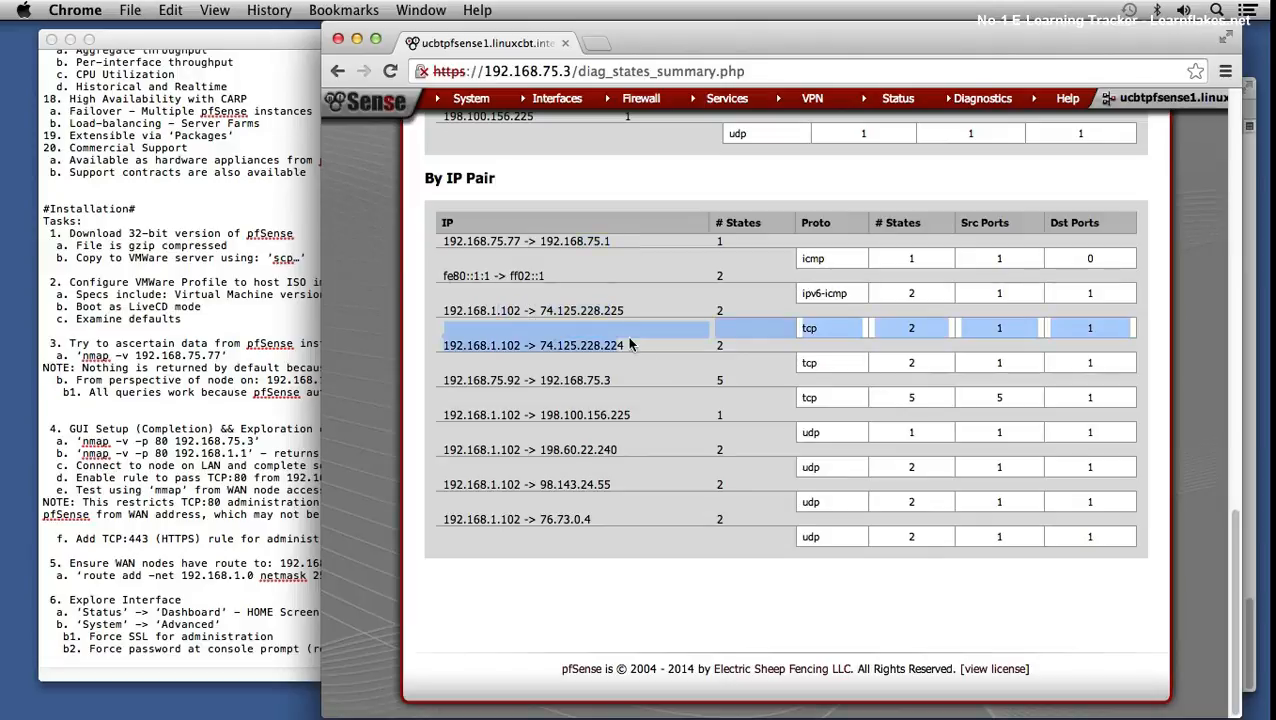
left_click(521, 450)
left_click_drag(551, 450, 601, 415)
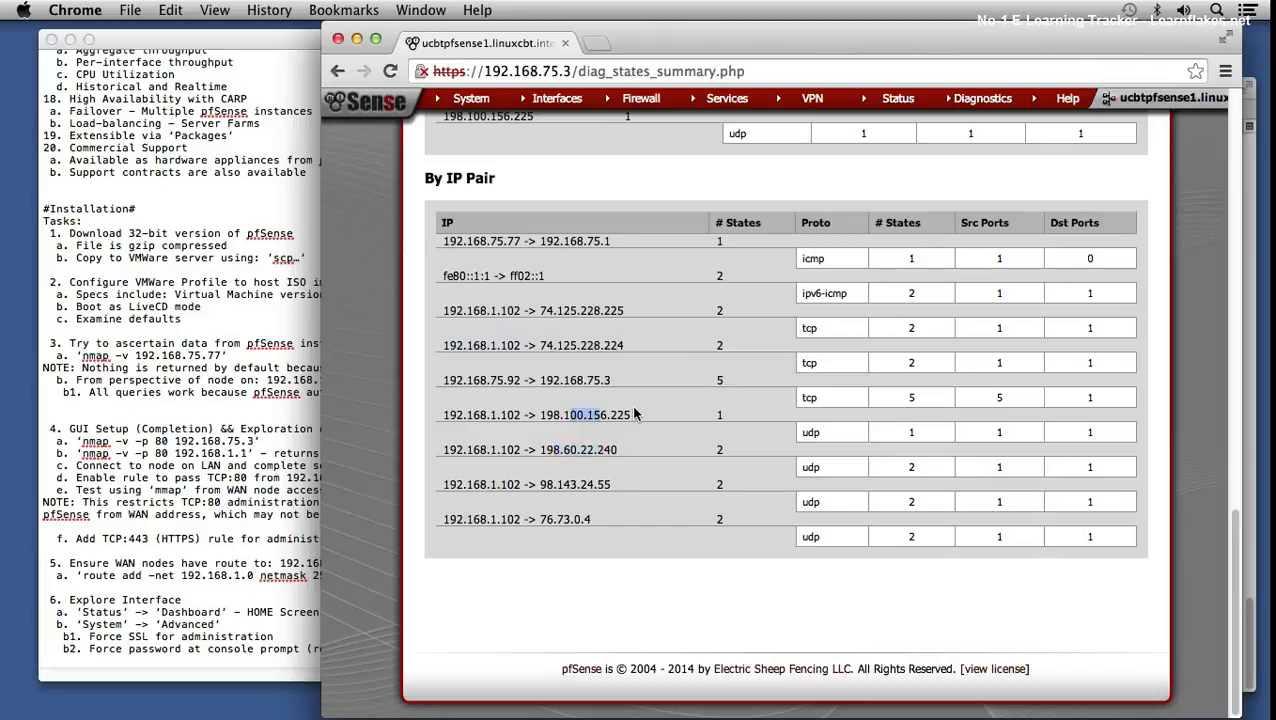
scroll(634, 414, "up", 10)
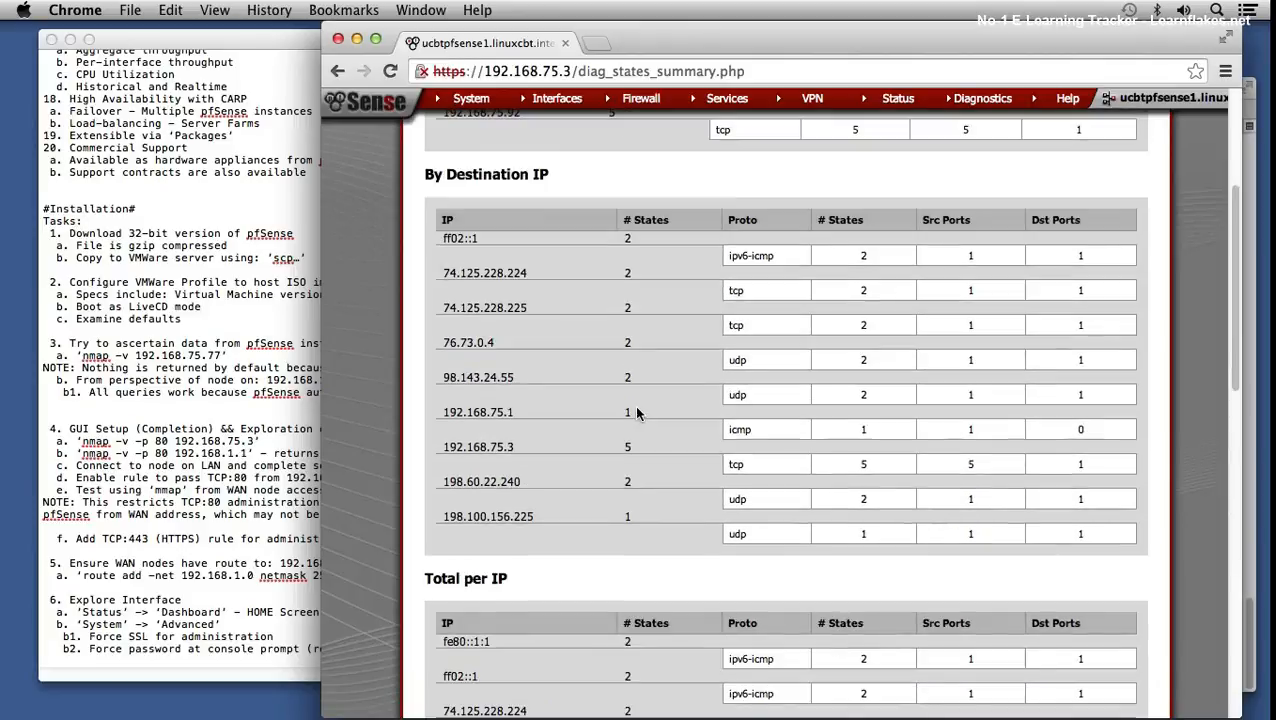
scroll(999, 254, "up", 3)
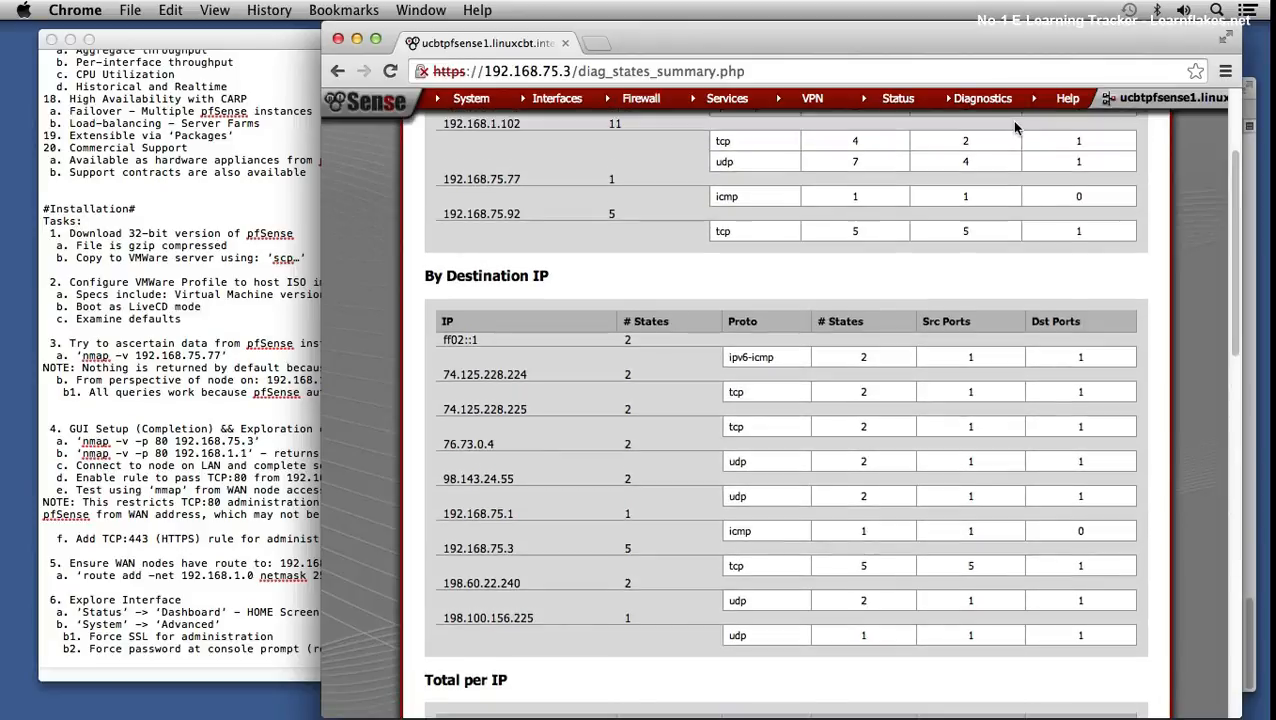
mouse_move(993, 97)
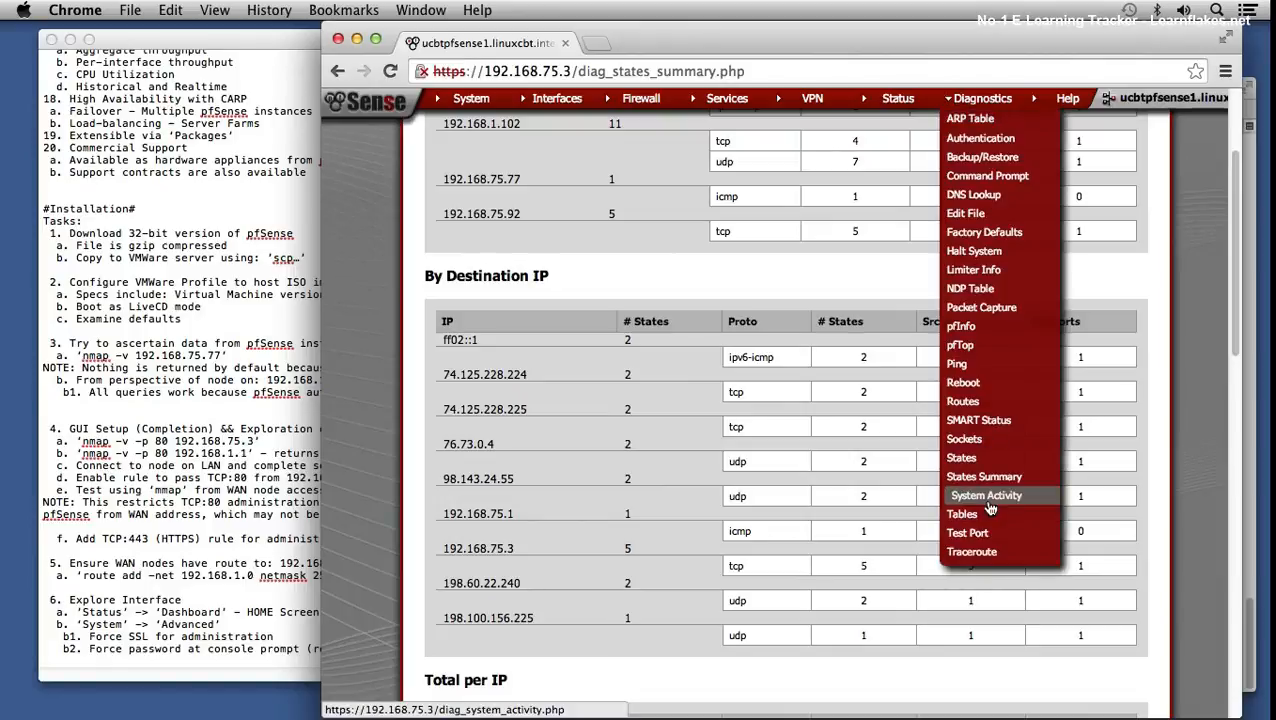
- Open System Activity and highlight the 70 sleeping processes and 18M inactive memory
left_click(1016, 499)
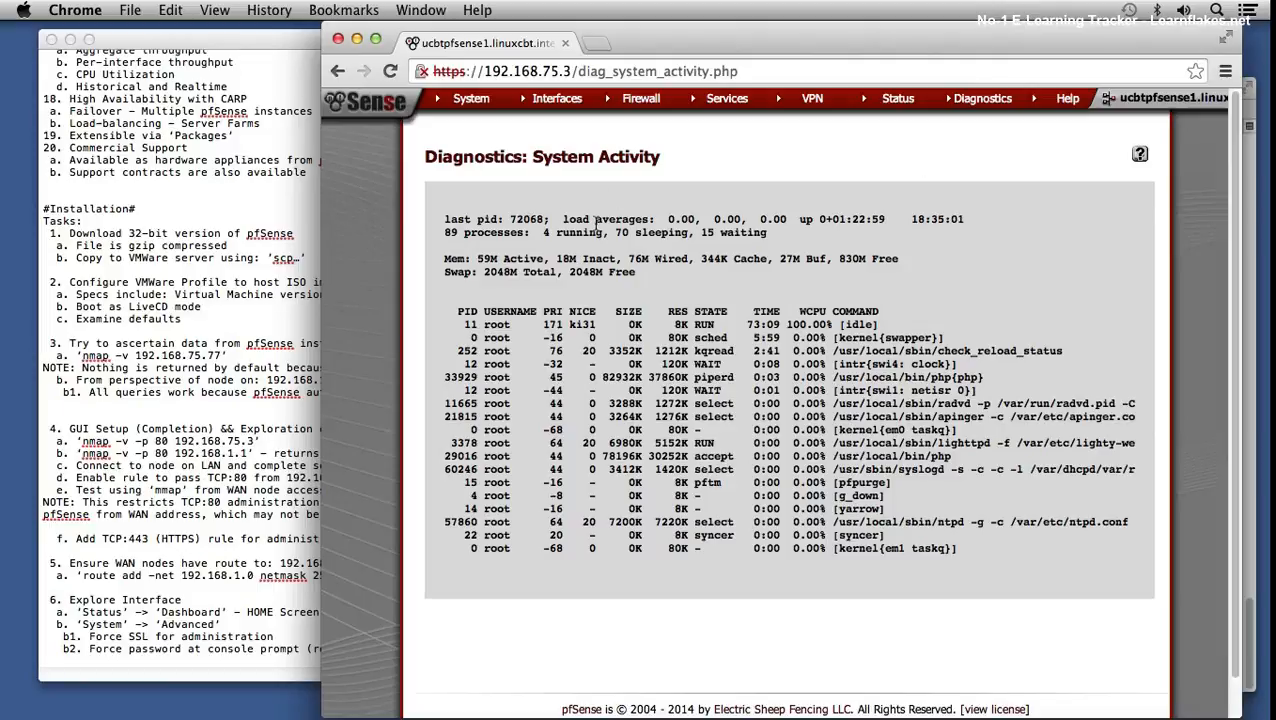
left_click_drag(607, 234, 661, 224)
left_click_drag(550, 258, 592, 256)
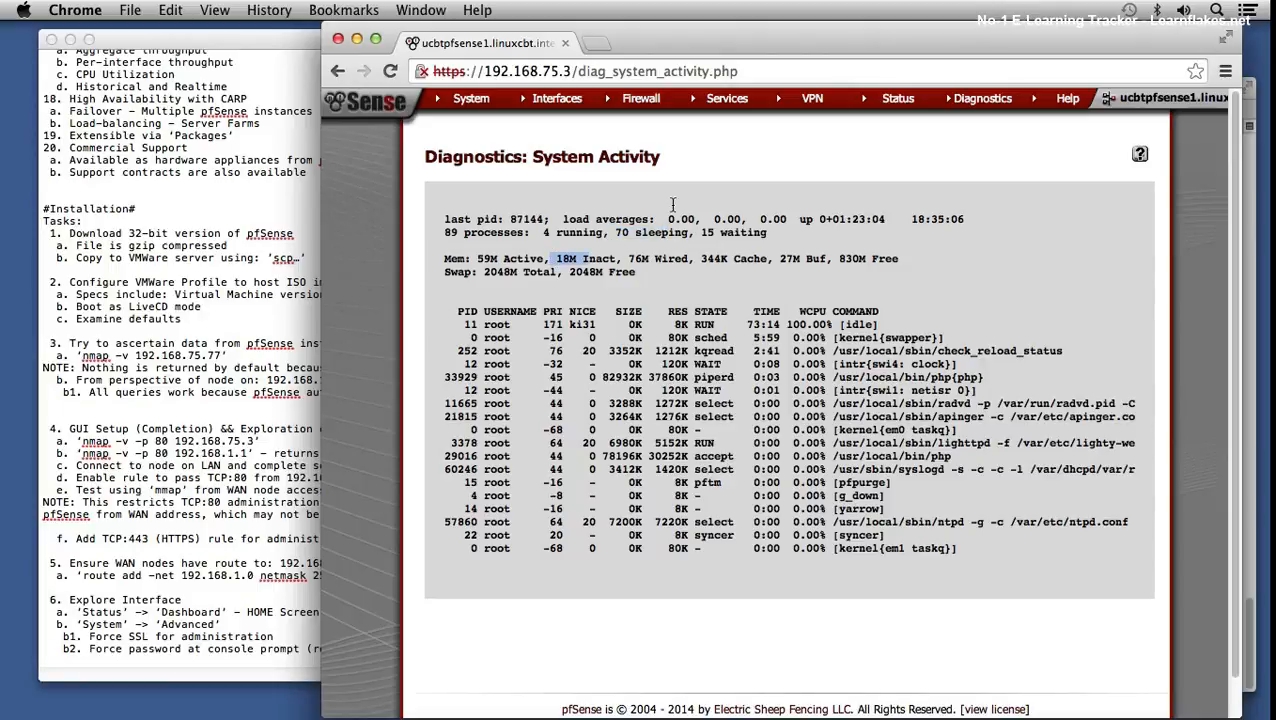
mouse_move(890, 101)
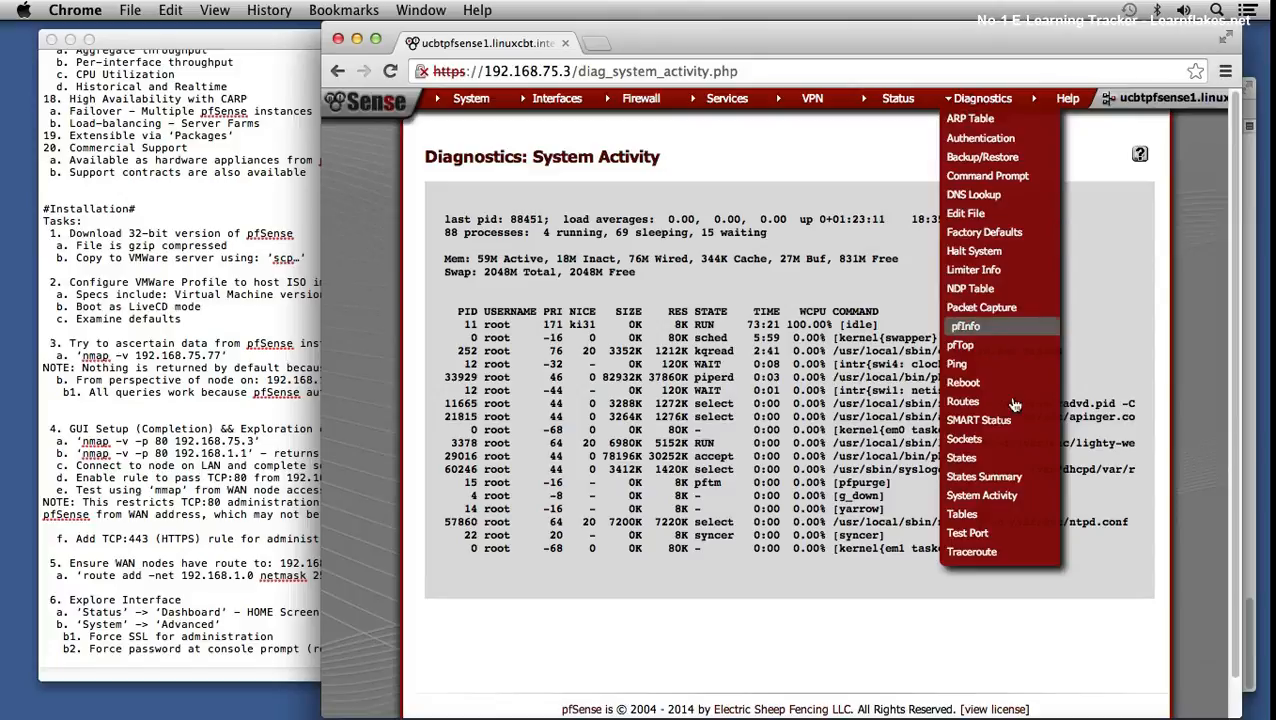
- Show the bogons table in Diagnostics Tables and highlight its 169.254.0.0/16 range
left_click(989, 515)
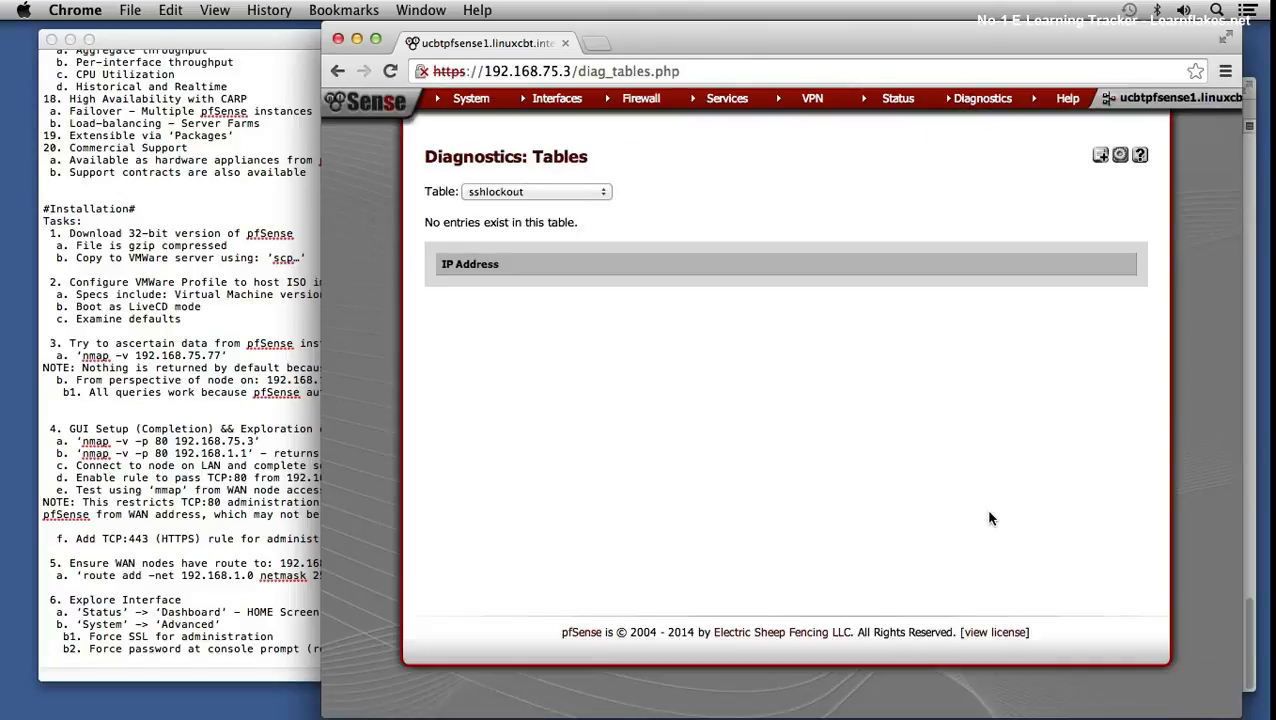
left_click(577, 191)
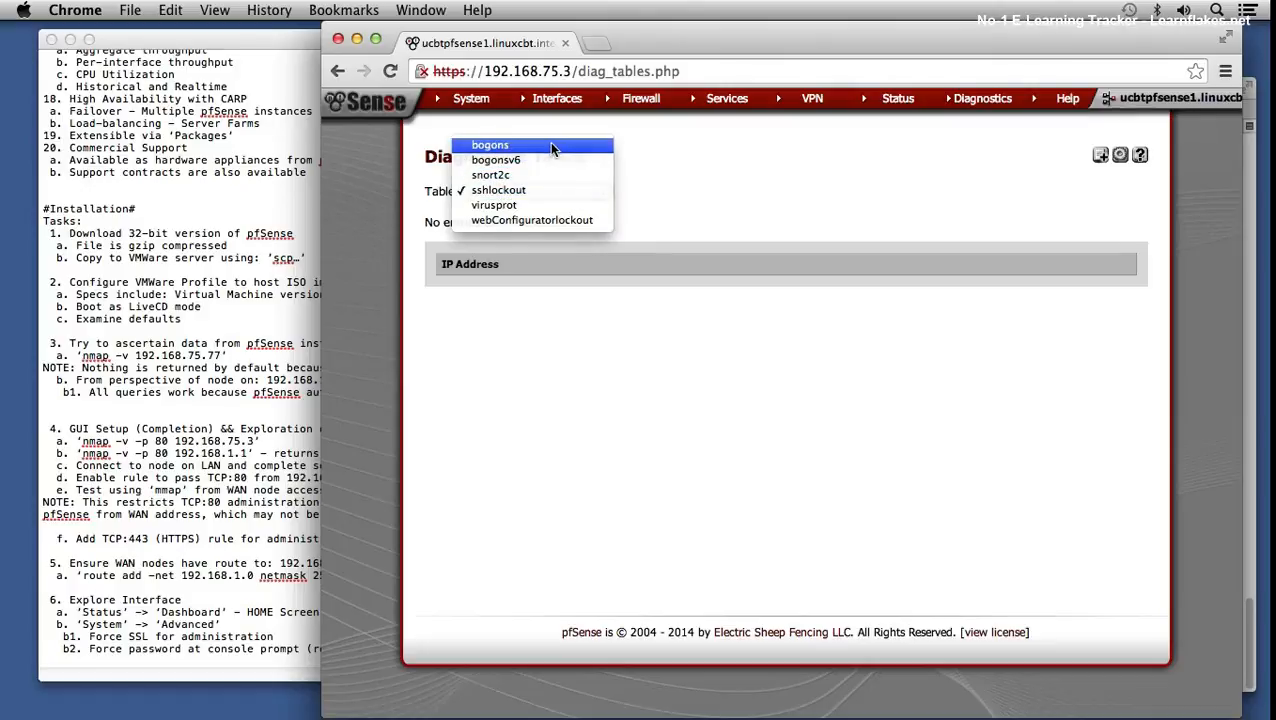
left_click(549, 145)
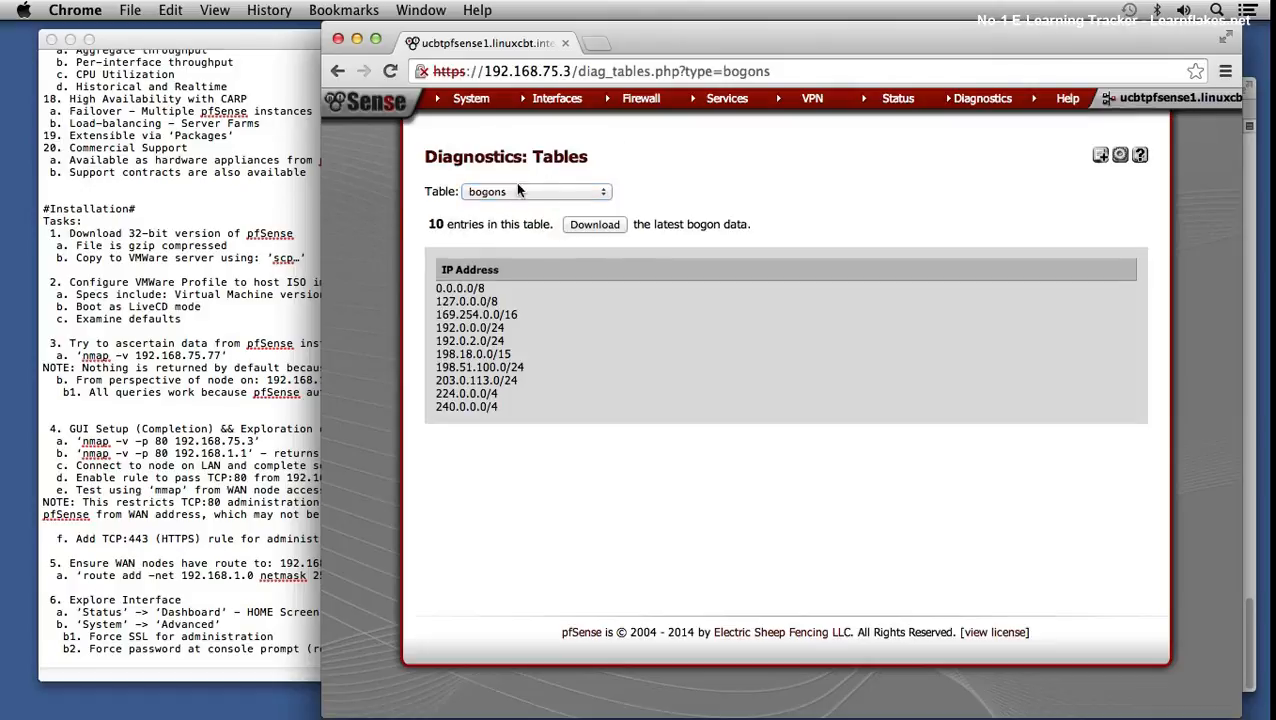
left_click_drag(450, 317, 480, 310)
left_click(489, 317)
- Switch the Table dropdown through snort2c, virusprot and finally webConfiguratorlockout
left_click(516, 192)
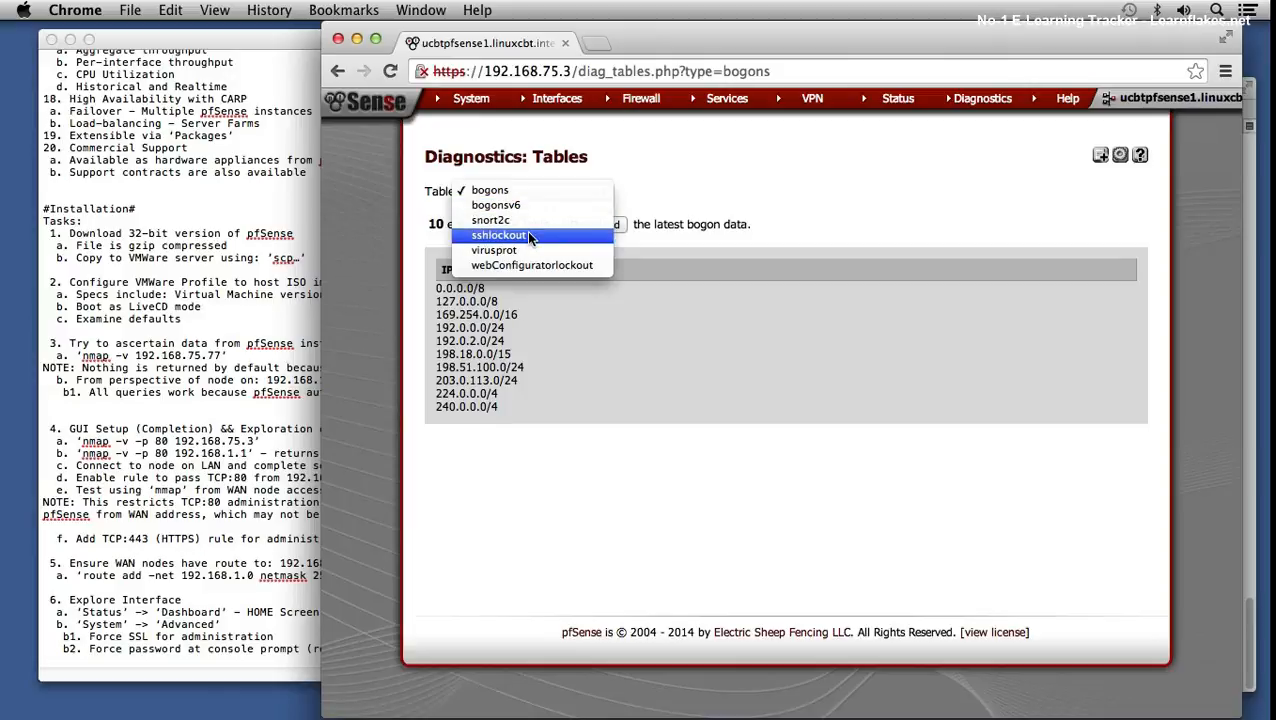
left_click(527, 217)
left_click(525, 186)
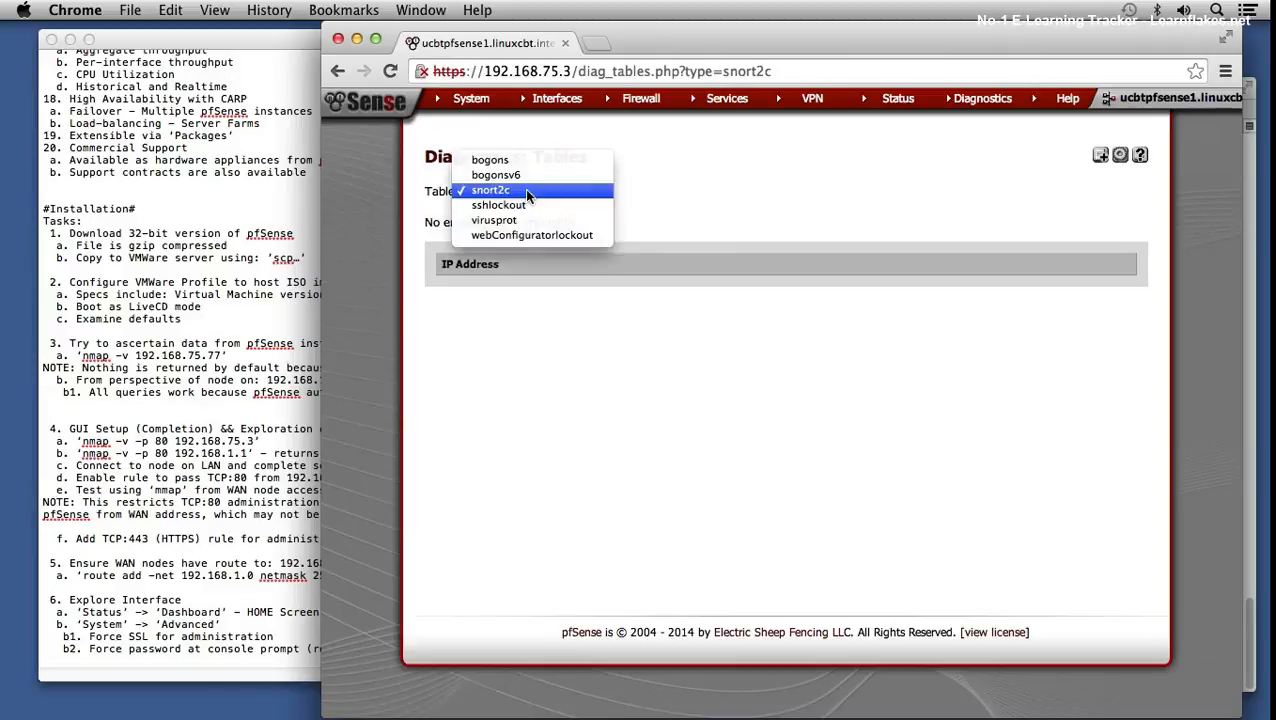
left_click(531, 217)
left_click(538, 190)
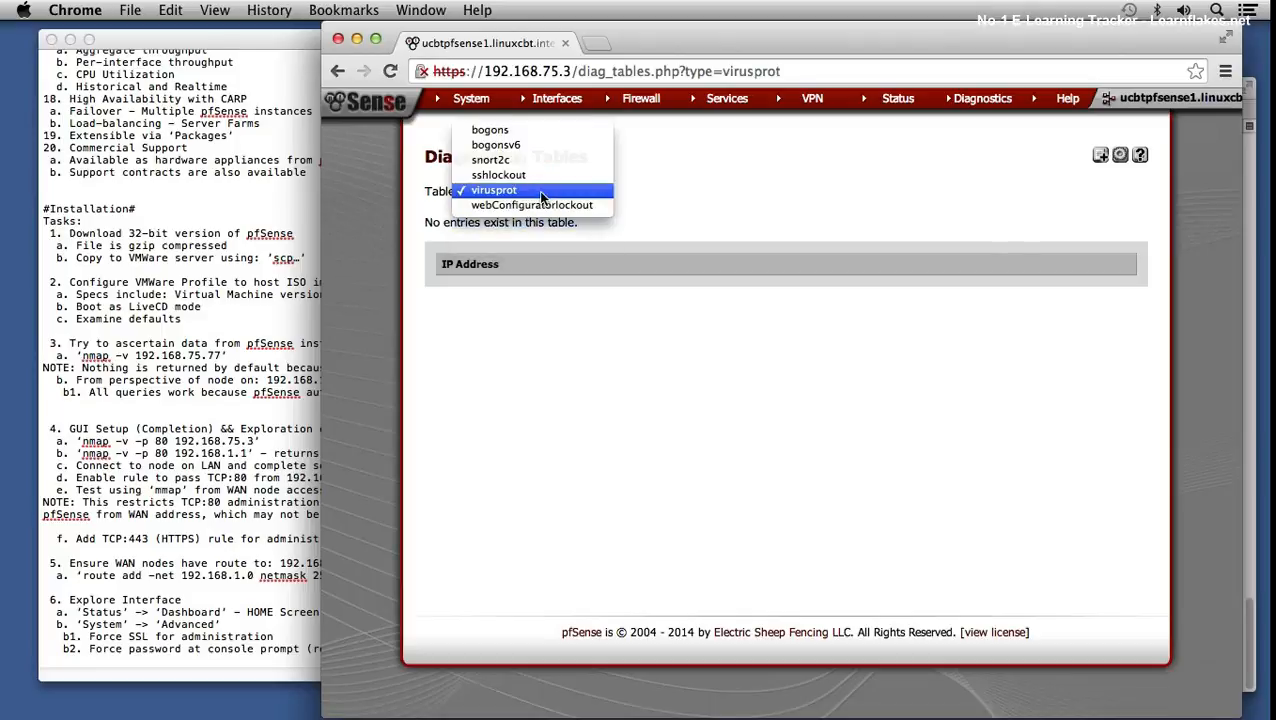
left_click(543, 204)
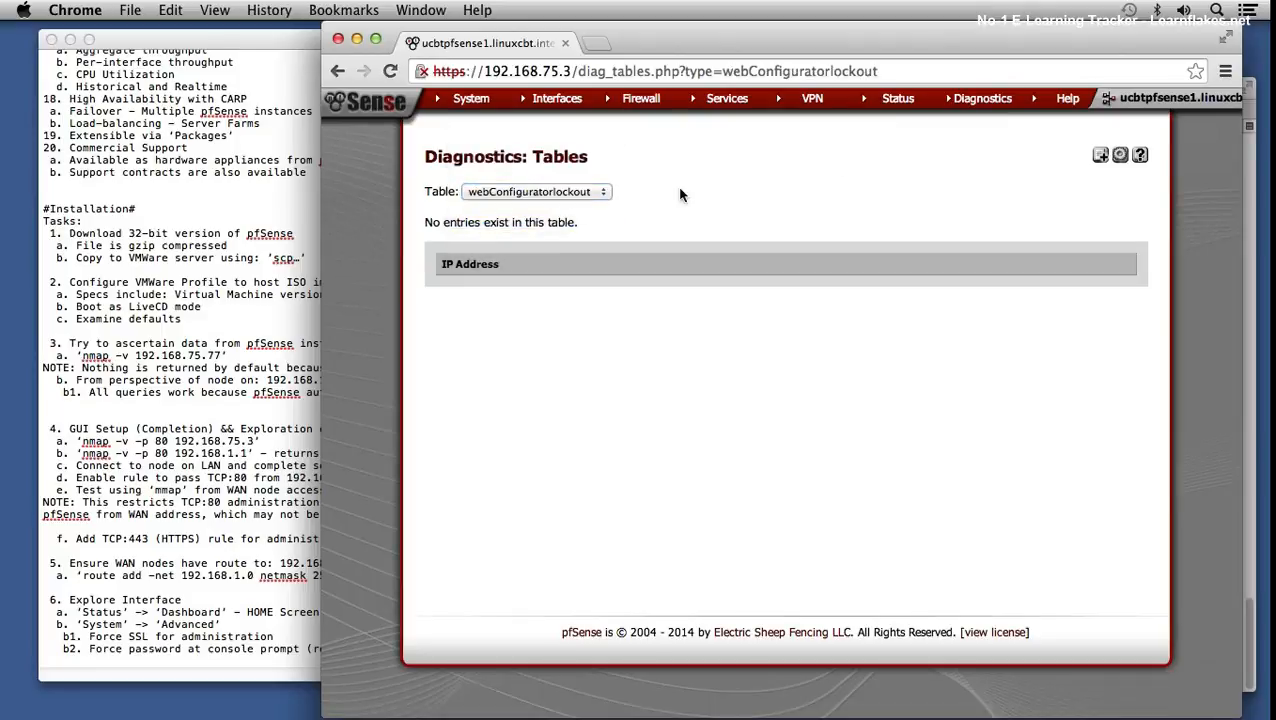
mouse_move(1008, 102)
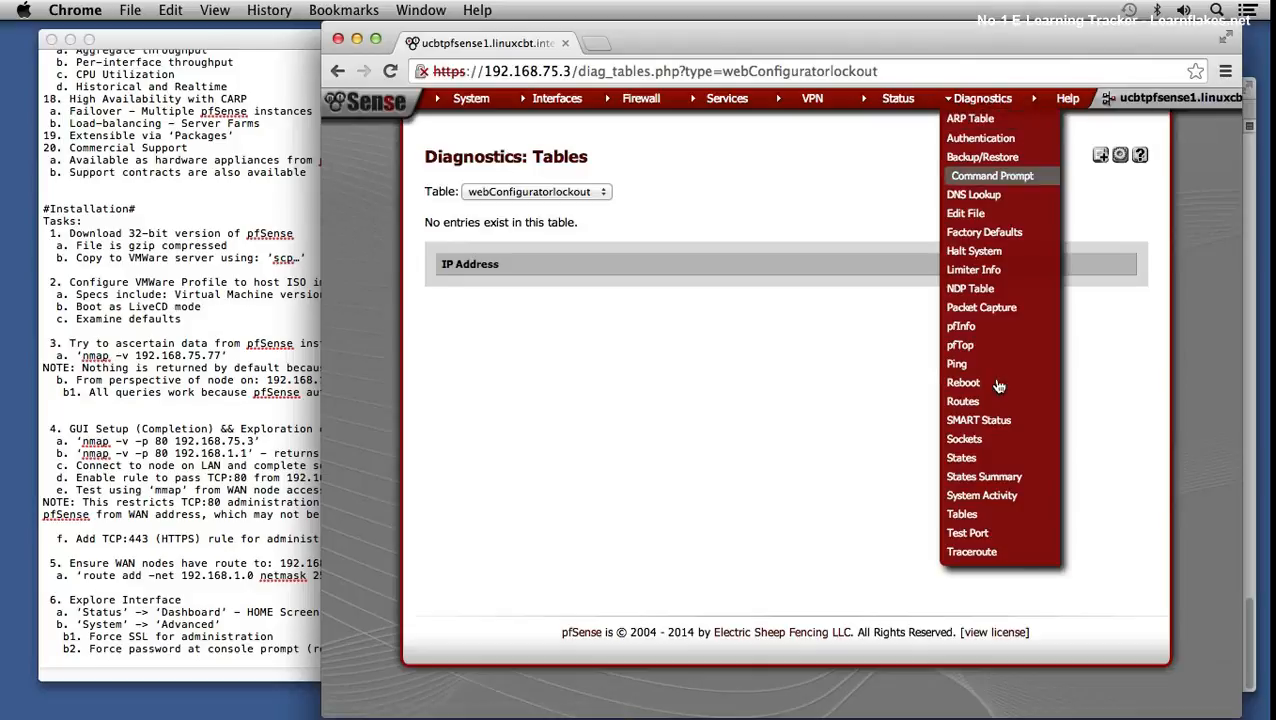
left_click(1007, 537)
left_click(628, 313)
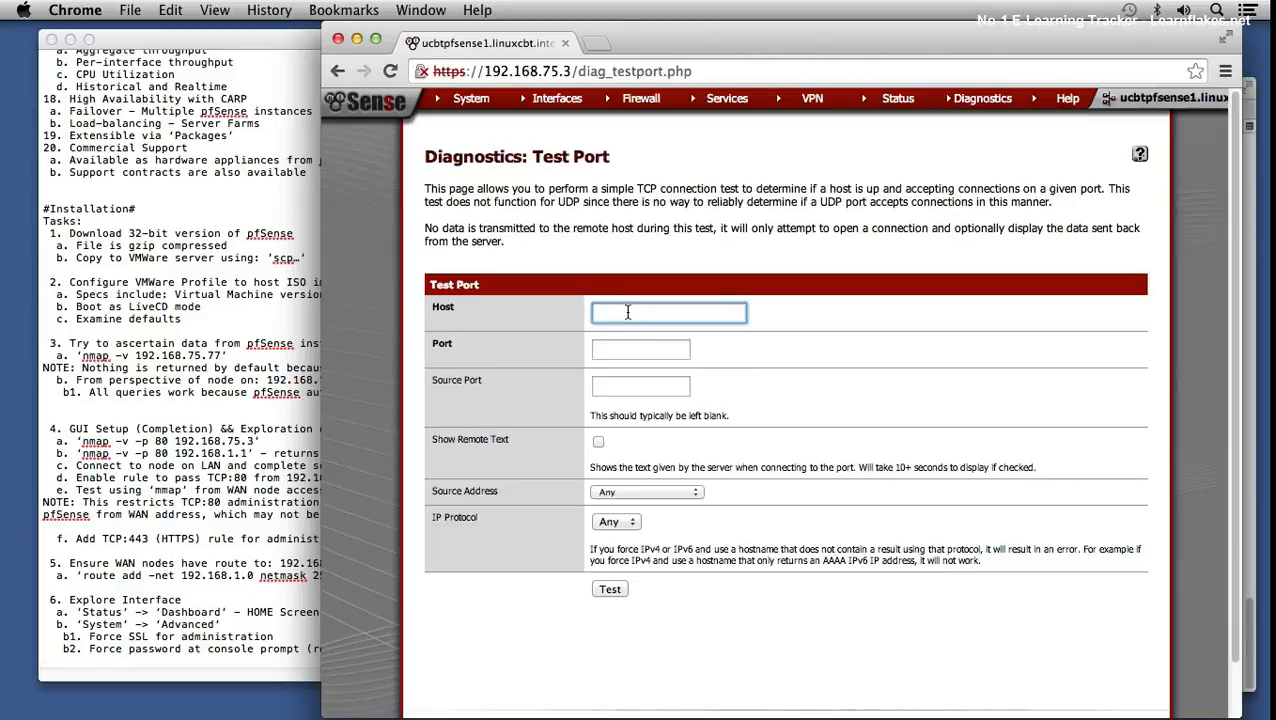
type("www.linuxcbt.com")
key("Tab")
type("80")
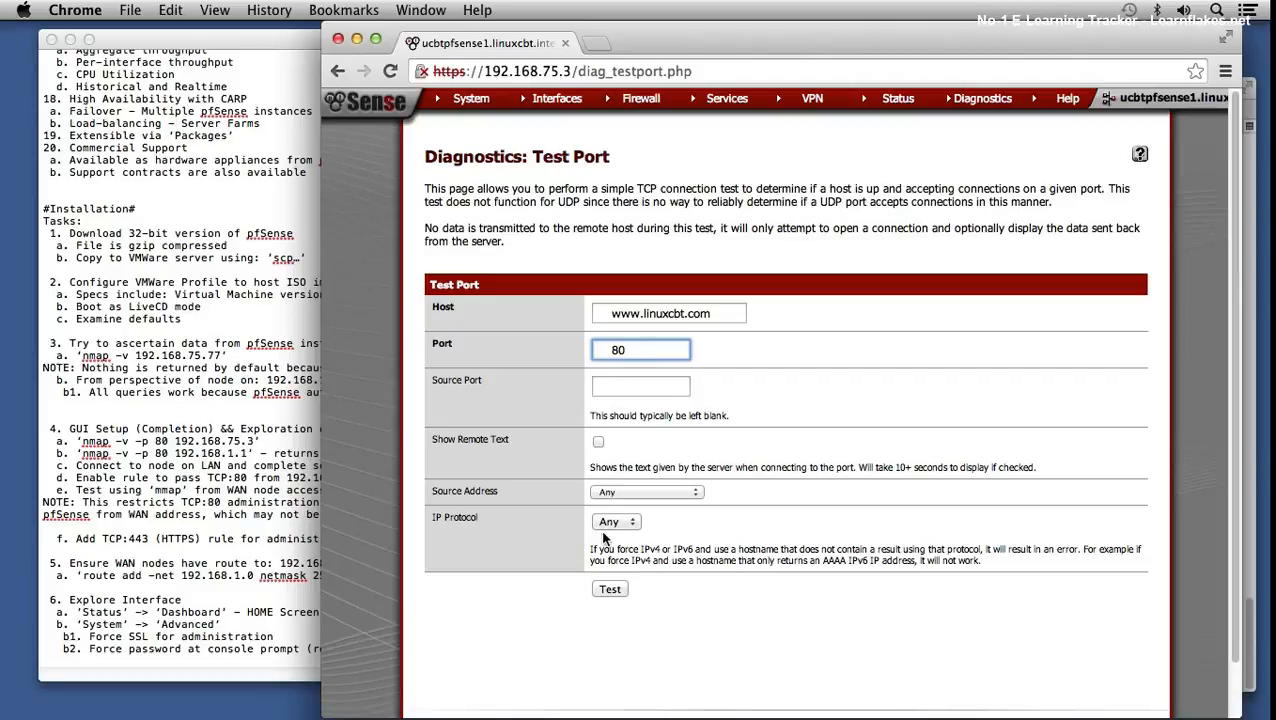
left_click(609, 587)
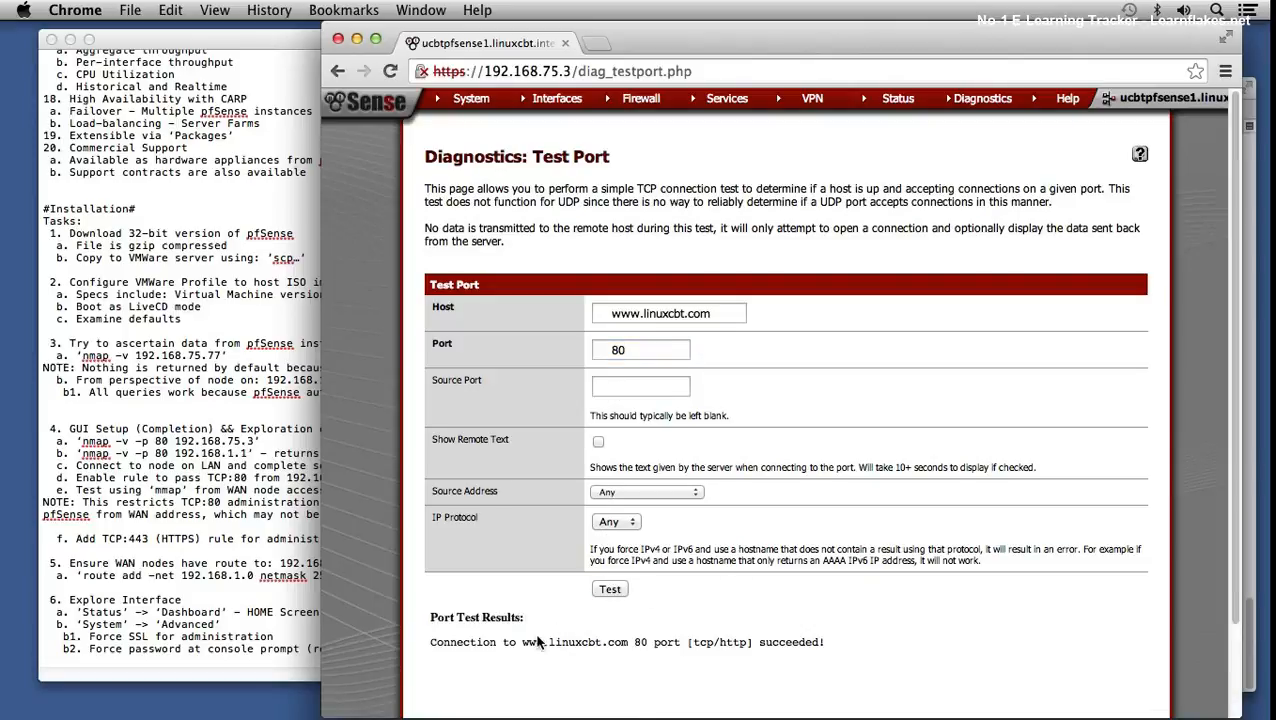
left_click_drag(522, 641, 628, 641)
scroll(815, 527, "down", 3)
scroll(815, 527, "up", 3)
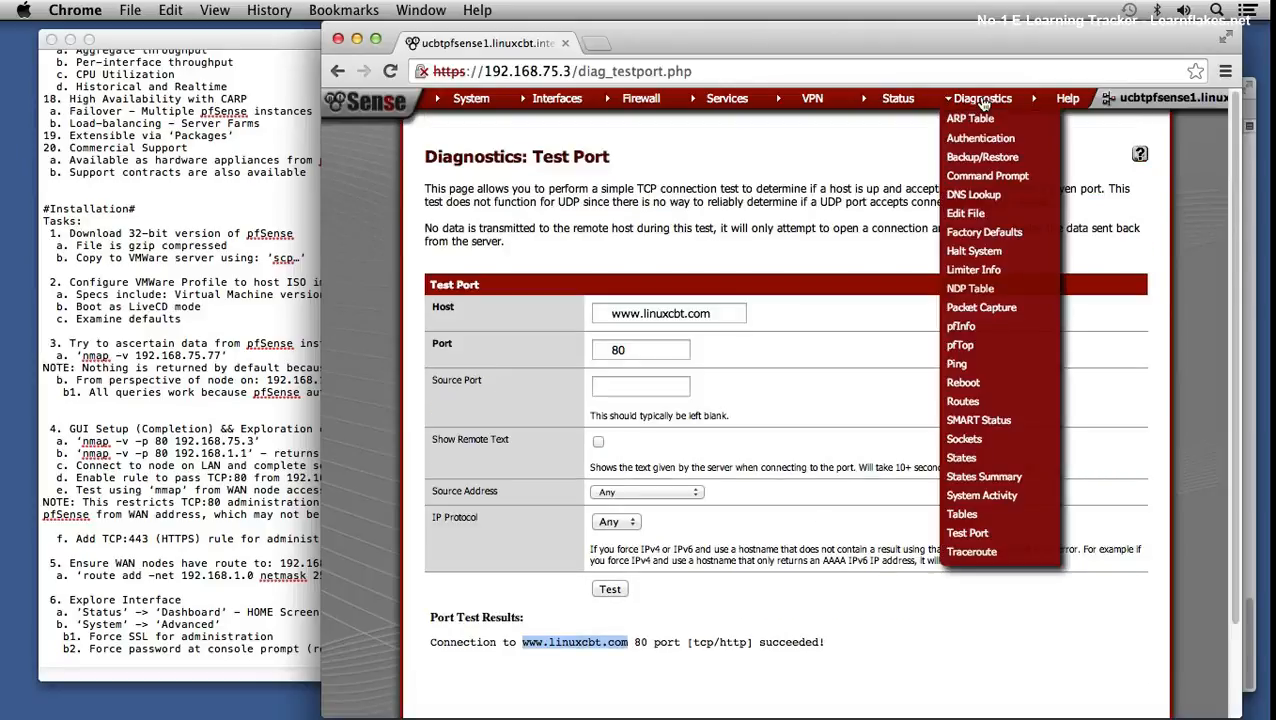
mouse_move(1062, 100)
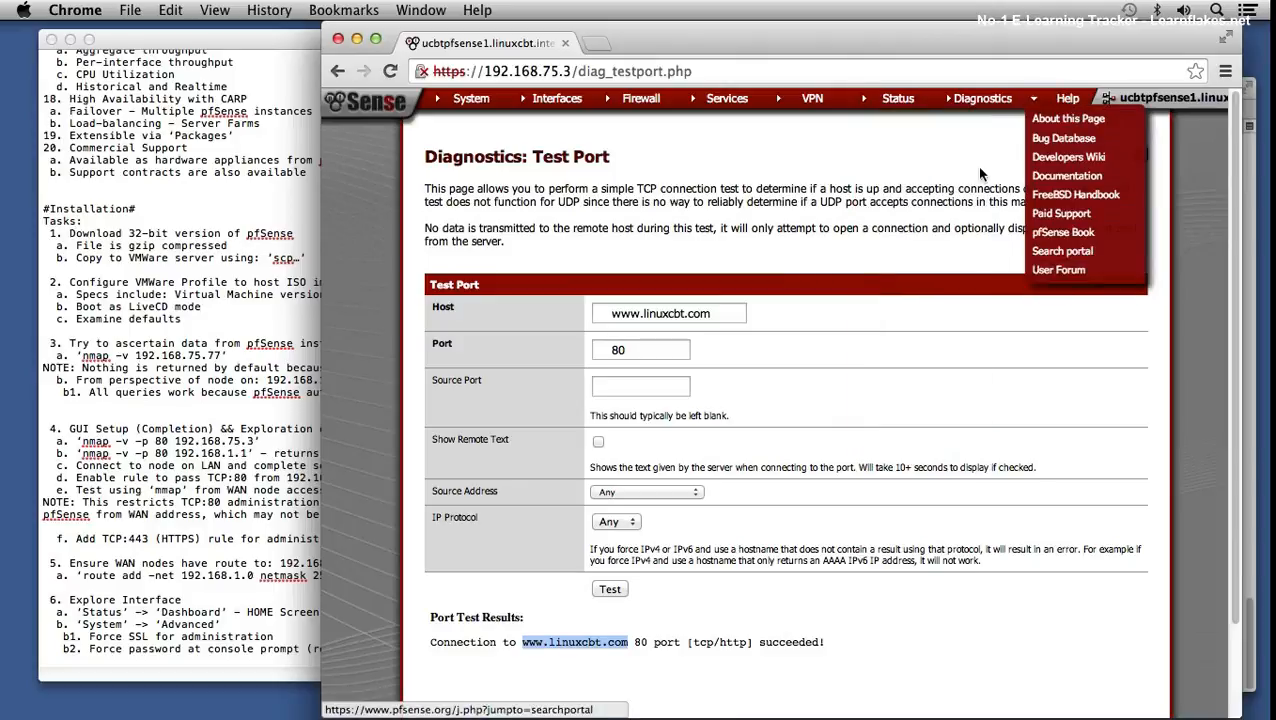
mouse_move(463, 104)
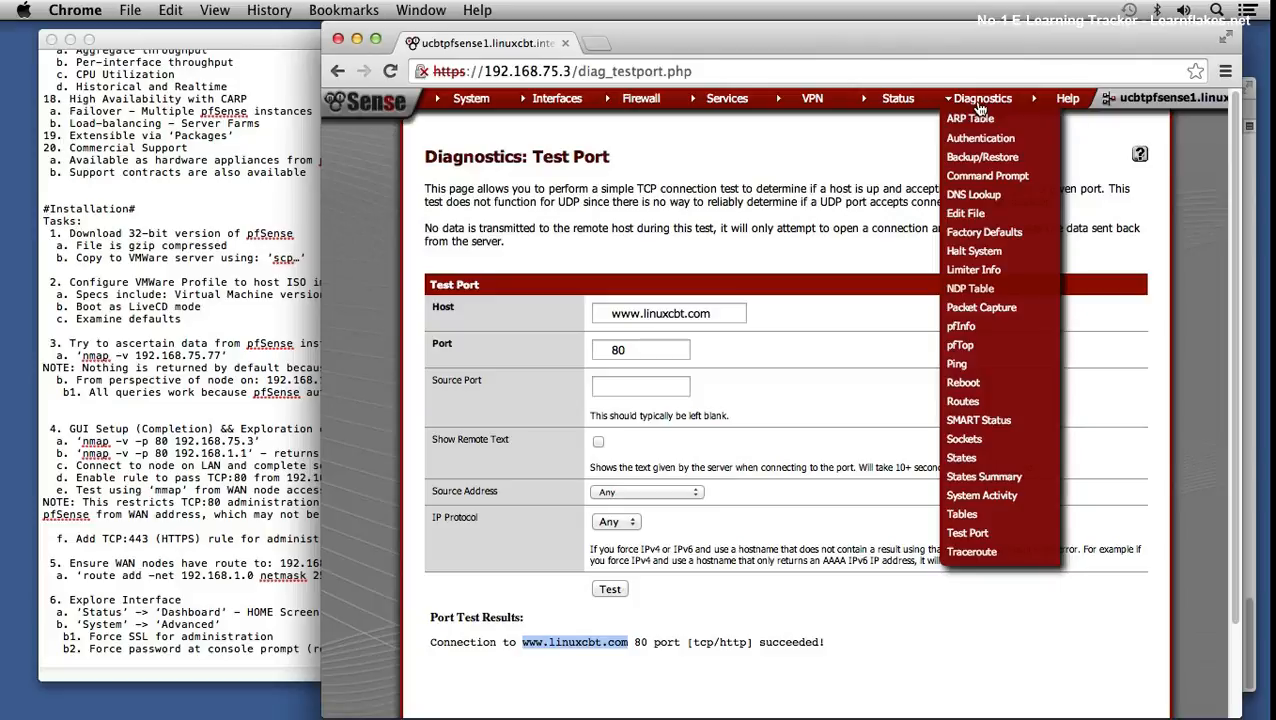
- Reboot pfSense, dismiss the rebooting notice, and recall the last nmap command in Terminal
left_click(968, 384)
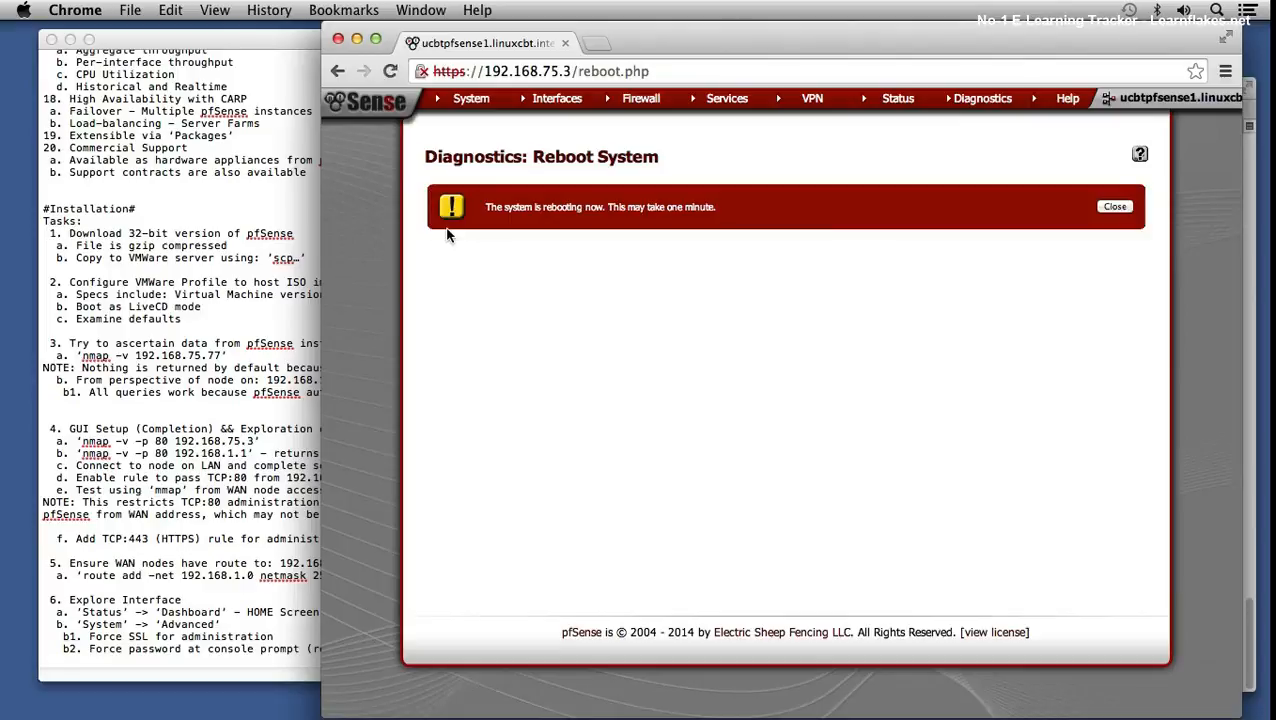
left_click(1113, 207)
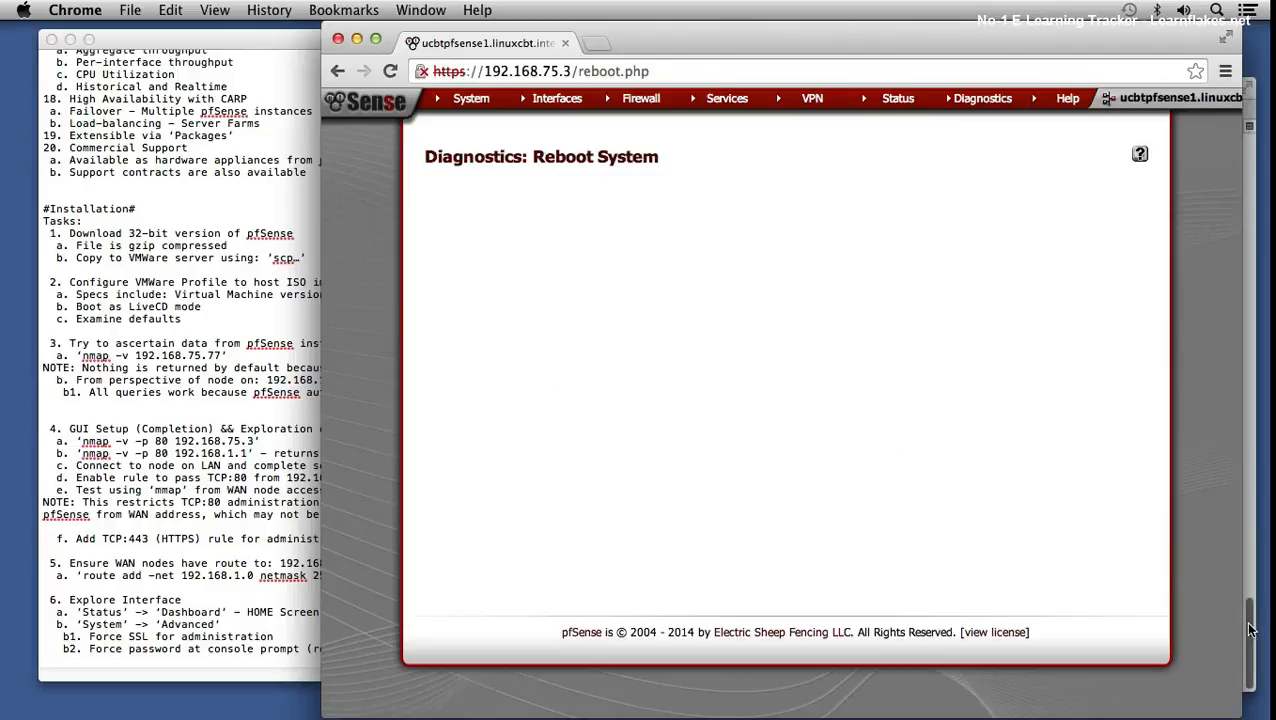
key("super+Tab")
key("Up")
key("Up")
key("Up")
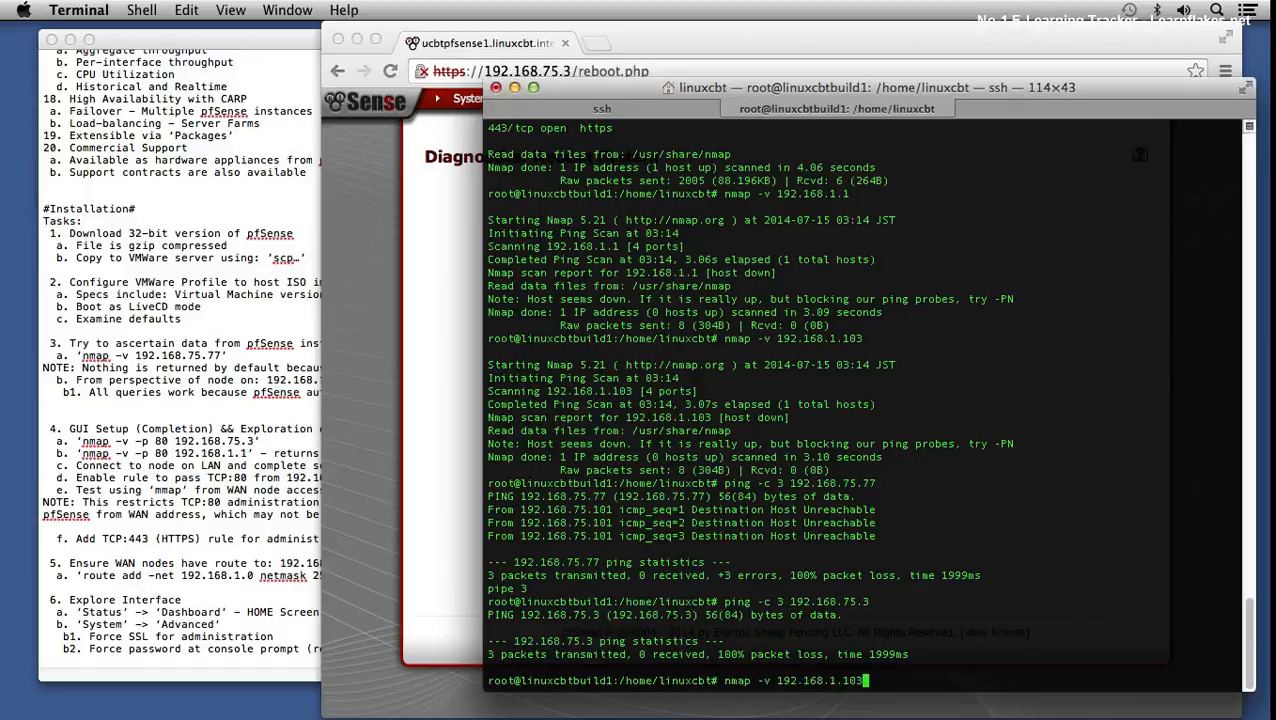
- Run nmap against 192.168.1.102, finding ports 80 and 443 open, then rerun it twice
key("BackSpace")
type("2")
key("Return")
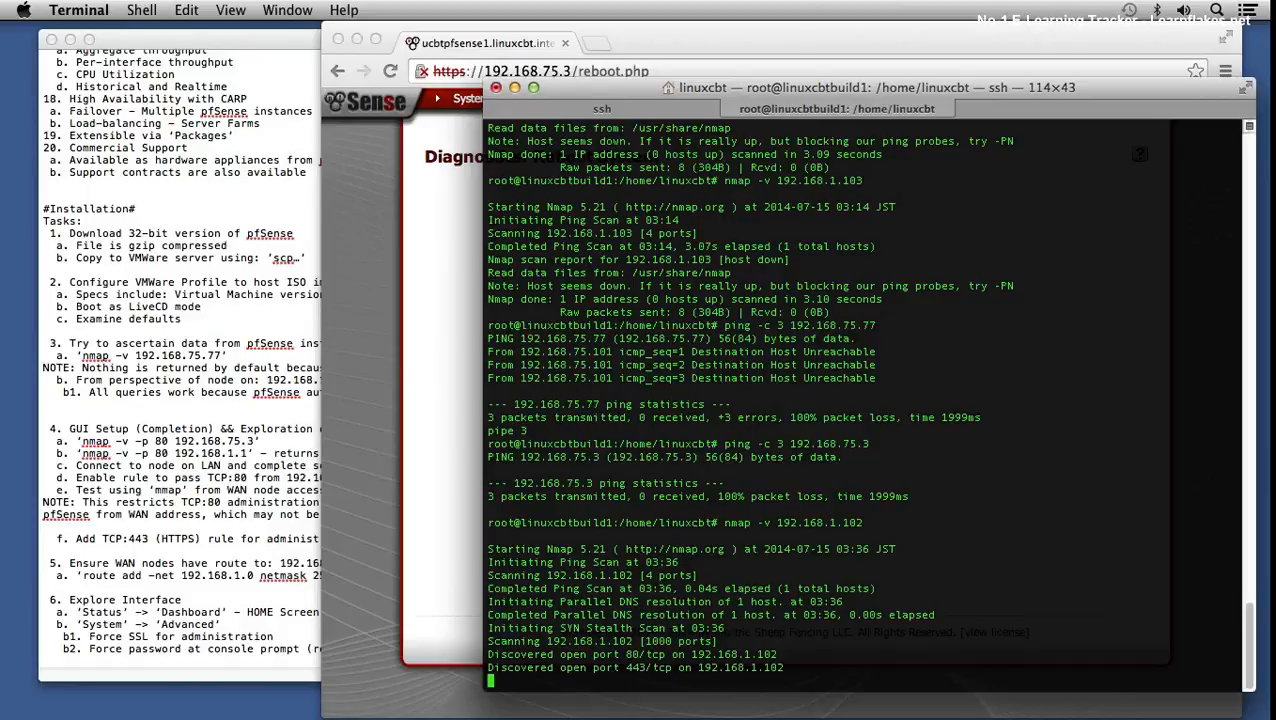
key("Up")
key("Return")
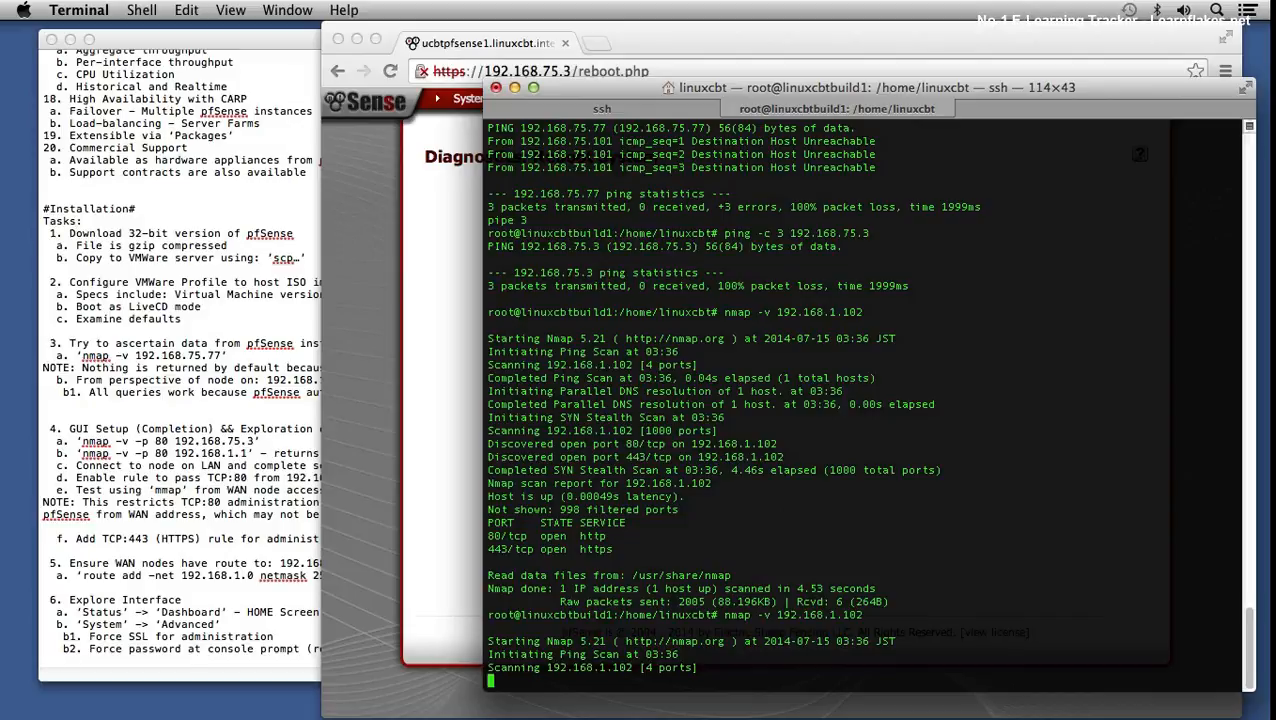
key("Up")
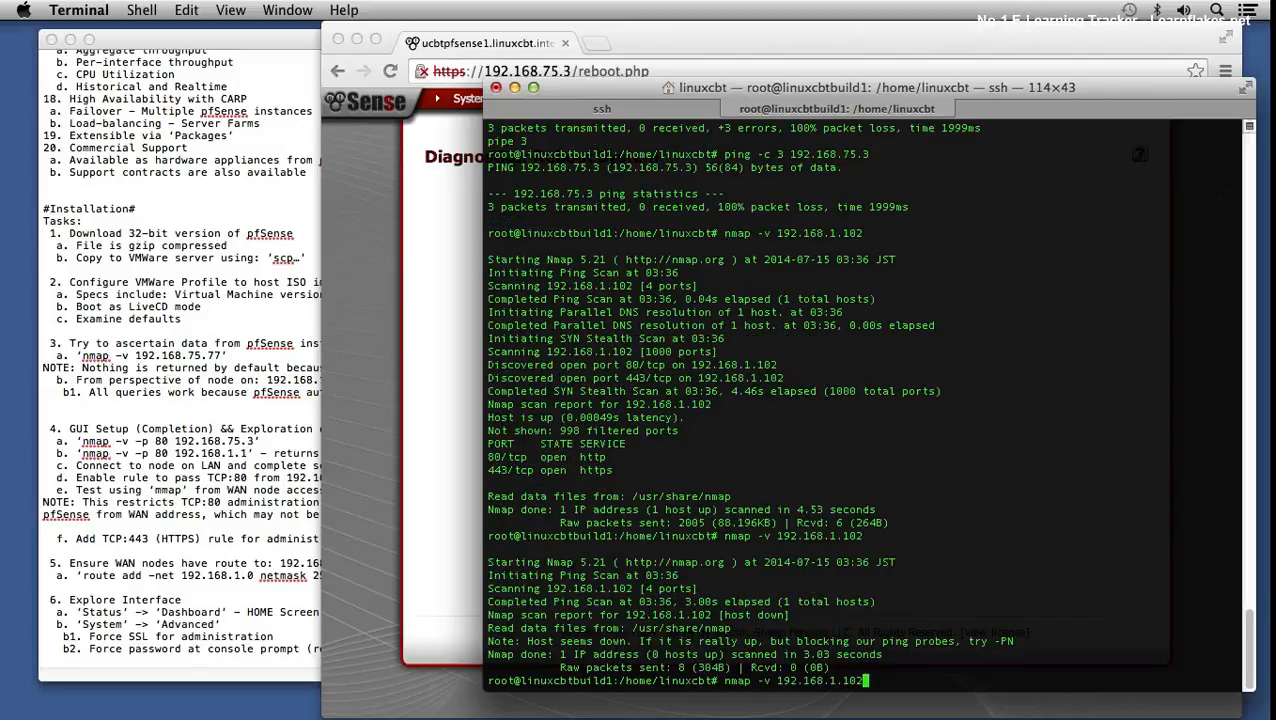
key("Return")
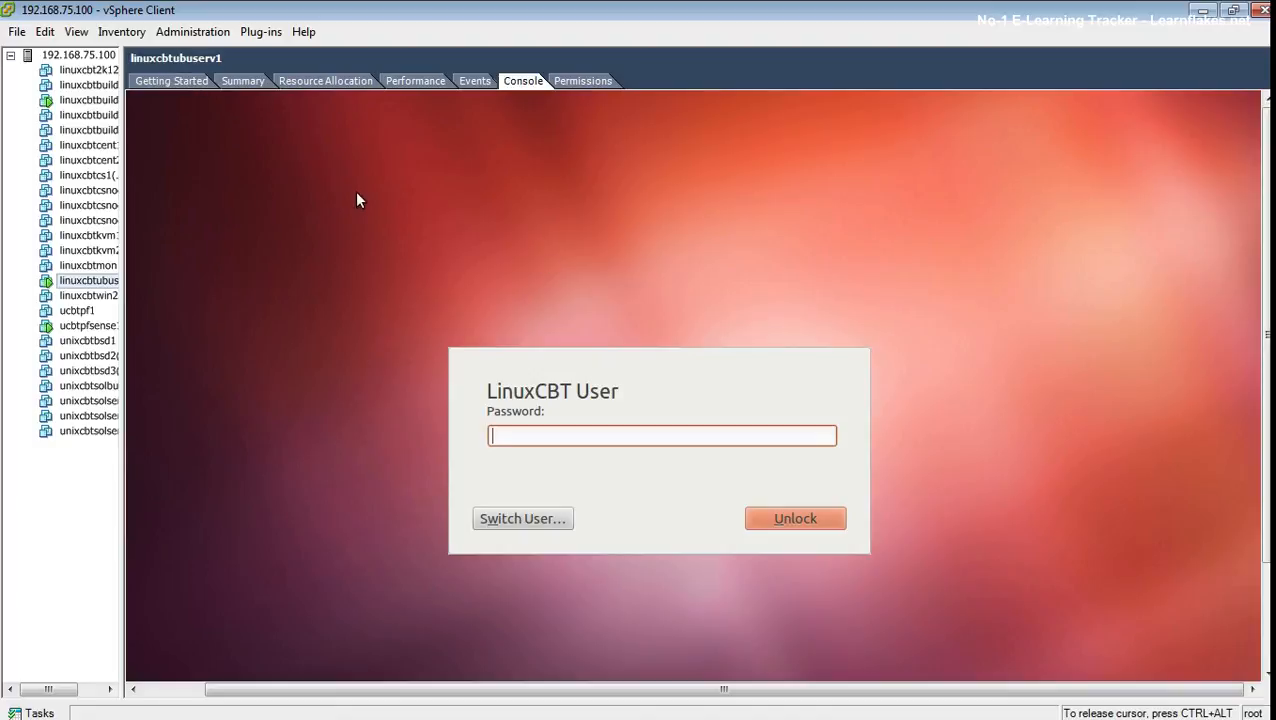
- Switch the Ubuntu VM to its tty1 login, then bring up the ucbtpfsense1 console
key("ctrl+alt+F1")
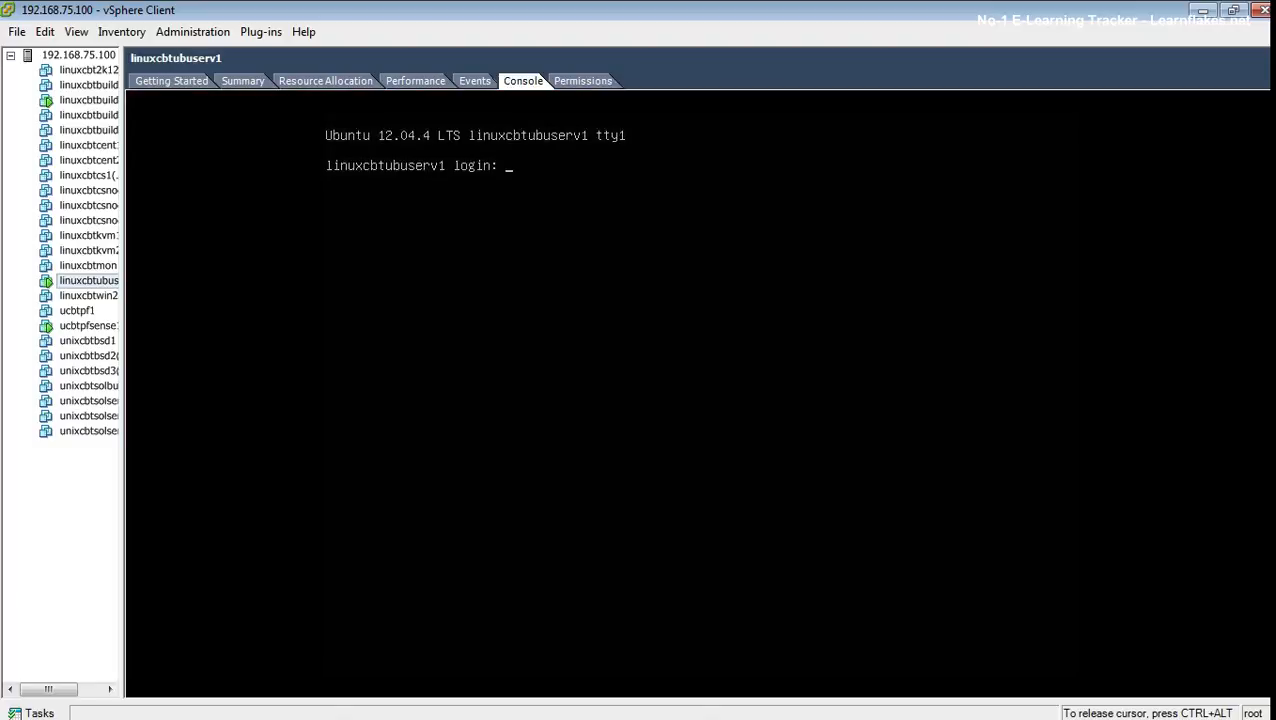
key("ctrl+alt")
left_click(158, 84)
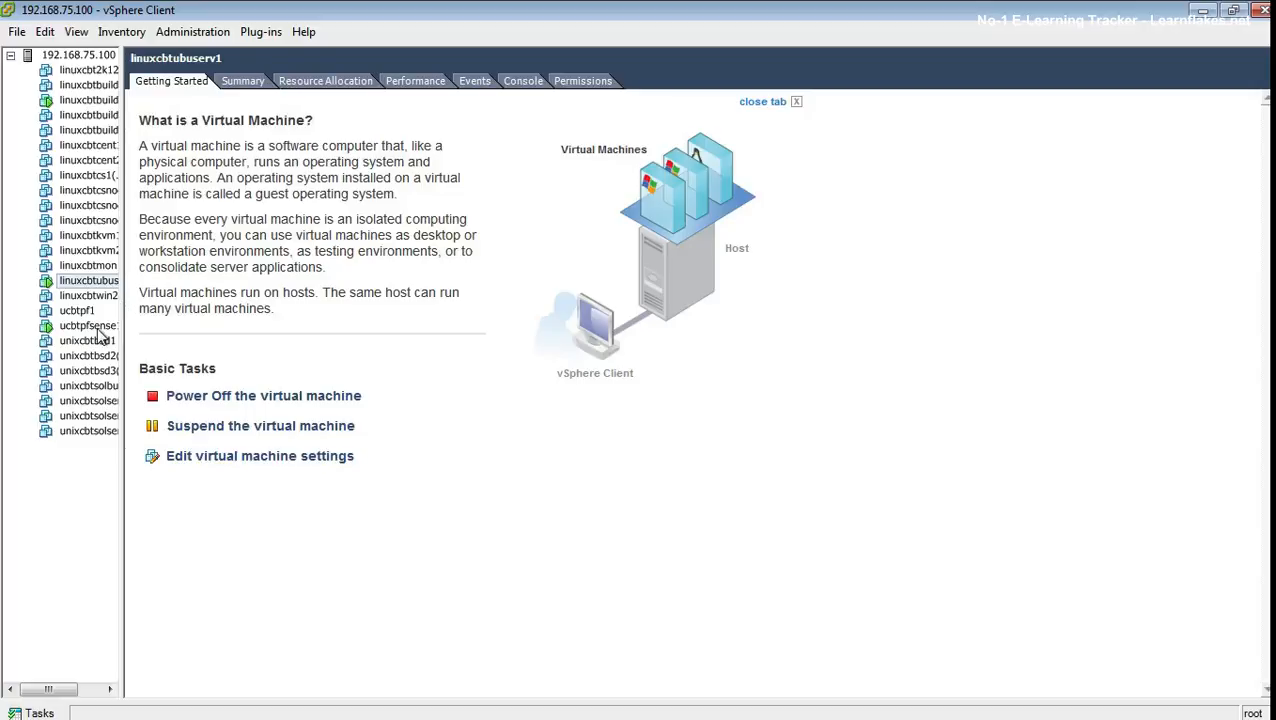
left_click(96, 332)
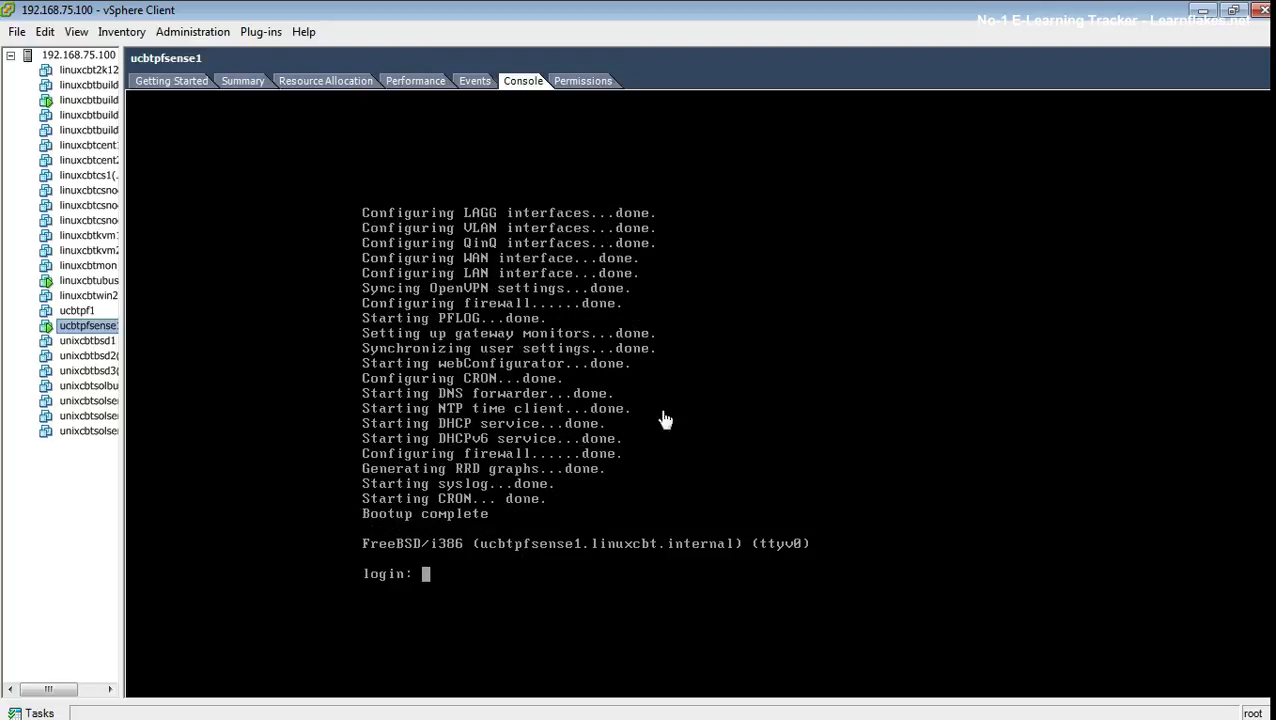
- Log in to the pfSense console as admin with the account password
left_click(489, 516)
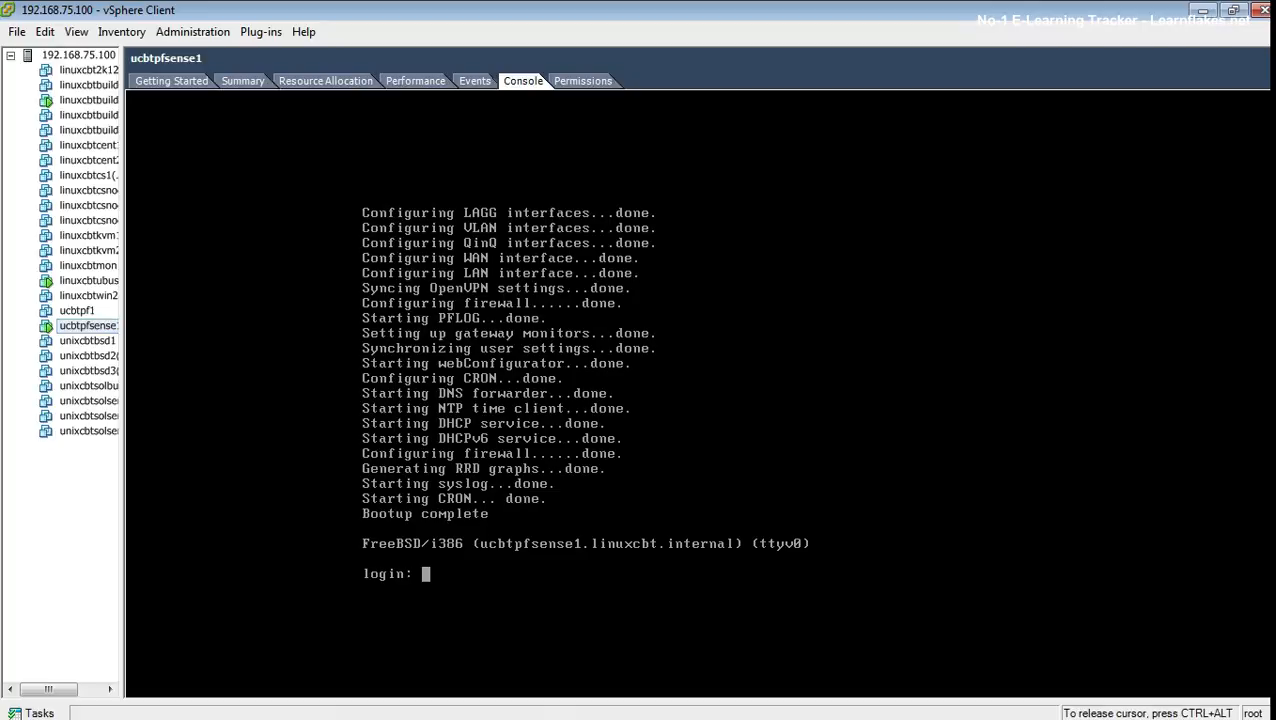
type("admin")
key("Return")
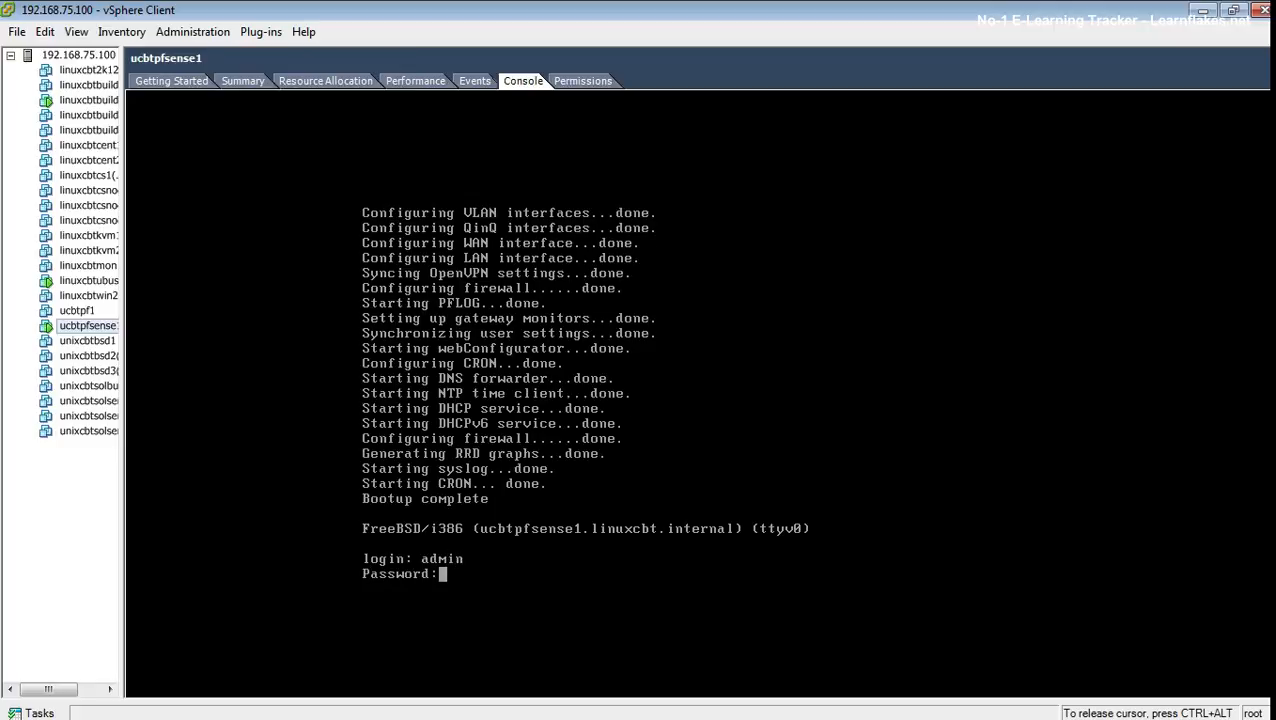
key("Return")
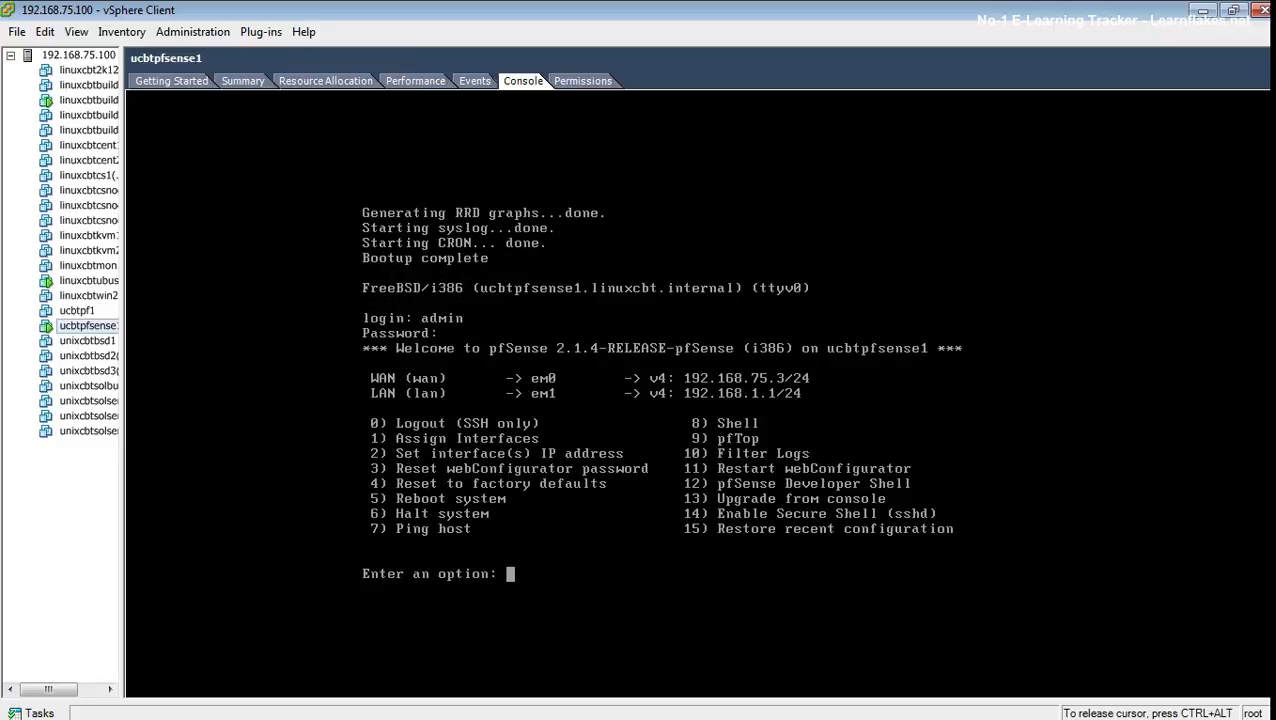
- Log out of the pfSense console with option 0 and close vSphere Client
type("0")
key("Return")
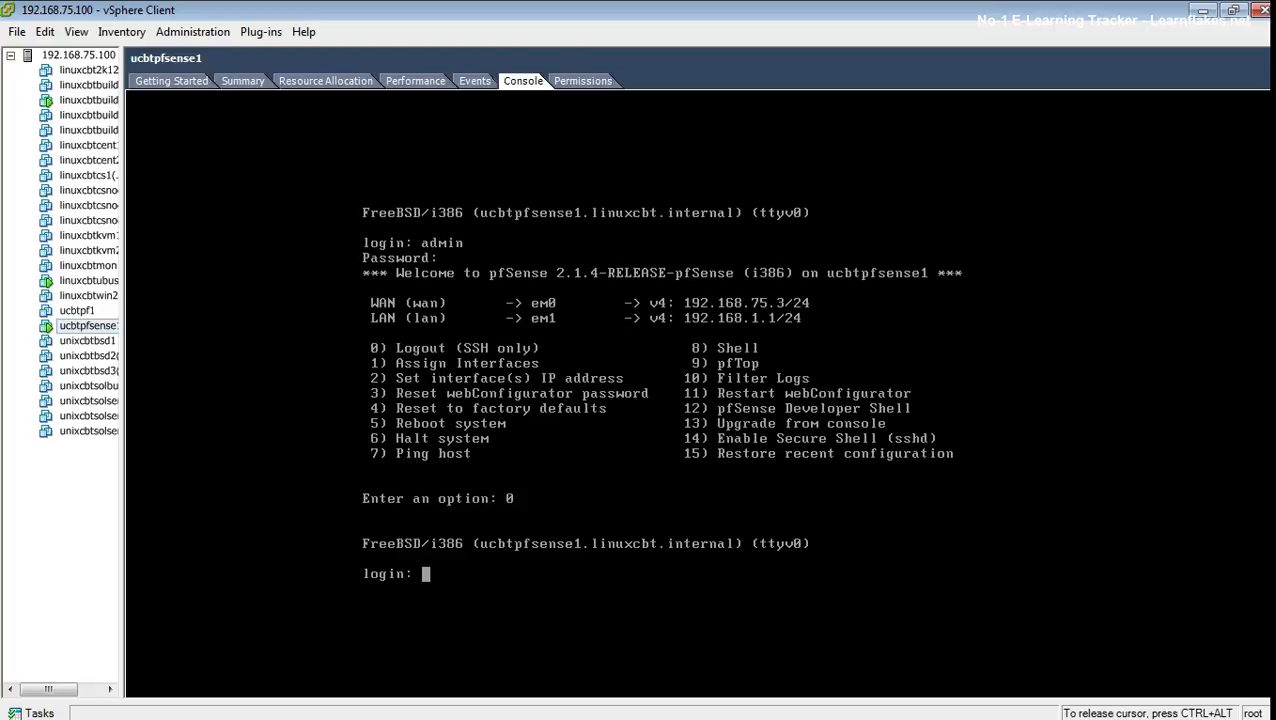
key("ctrl+alt")
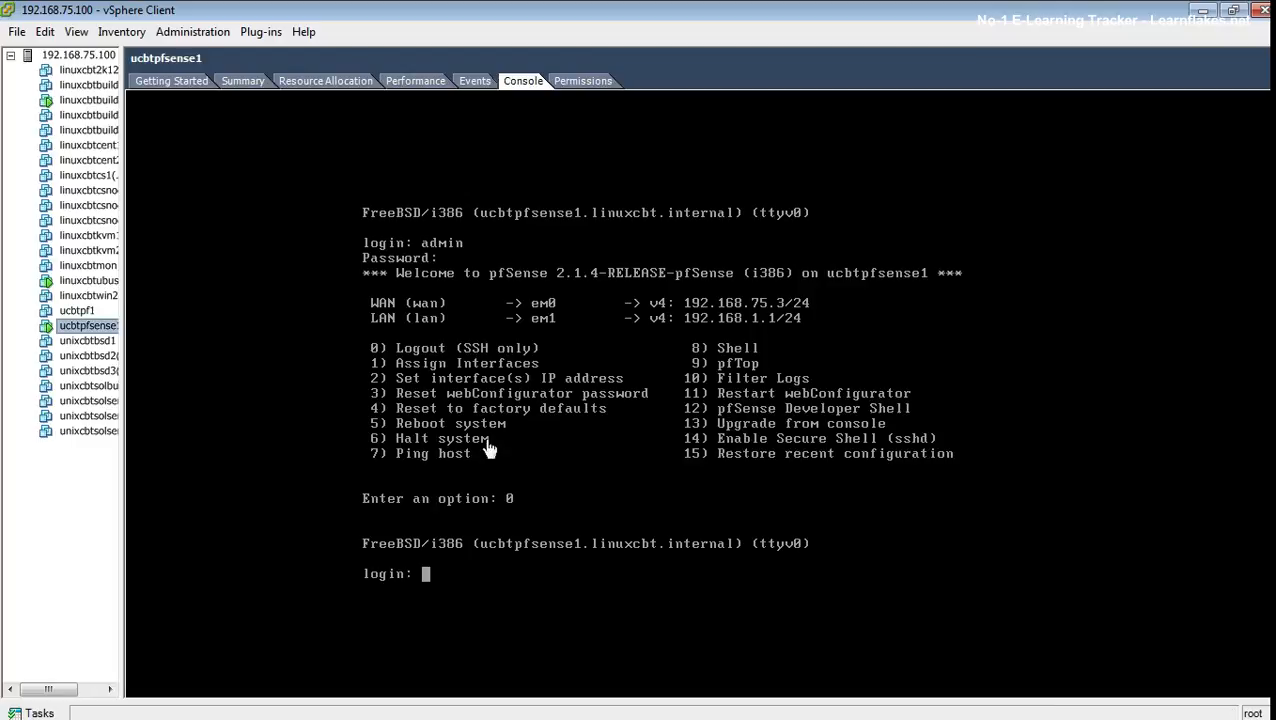
left_click(160, 78)
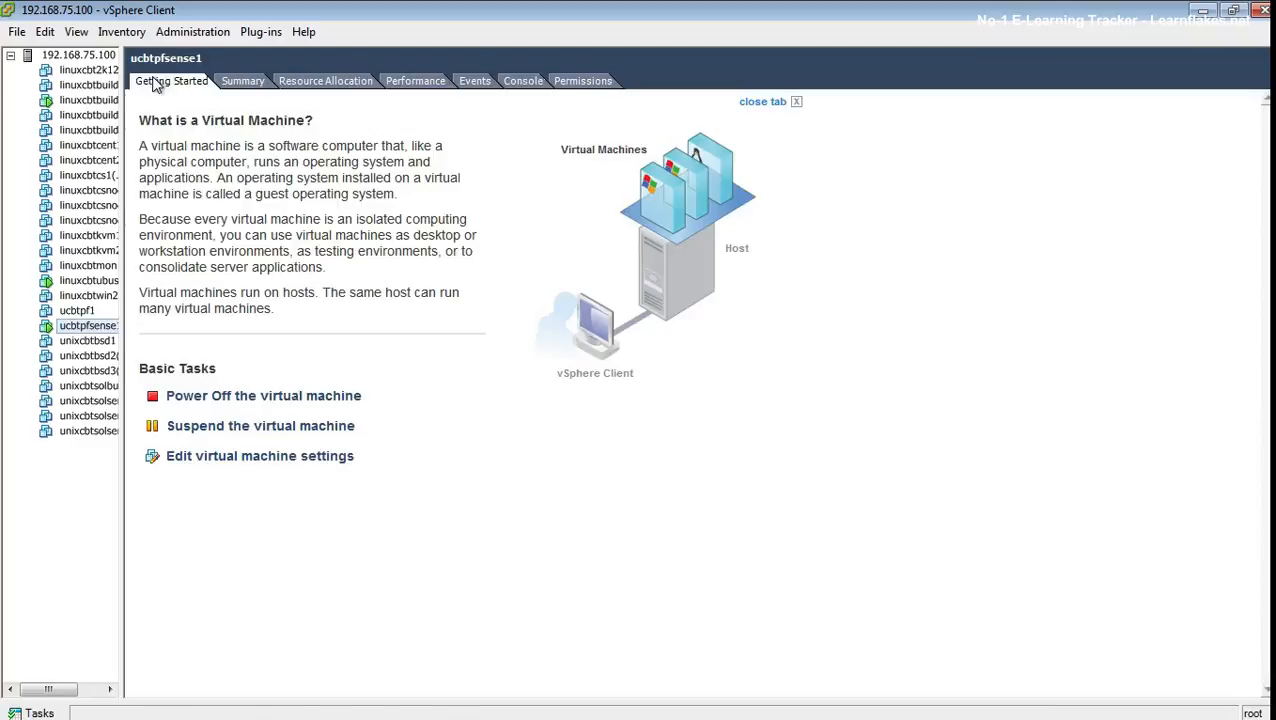
left_click(1261, 10)
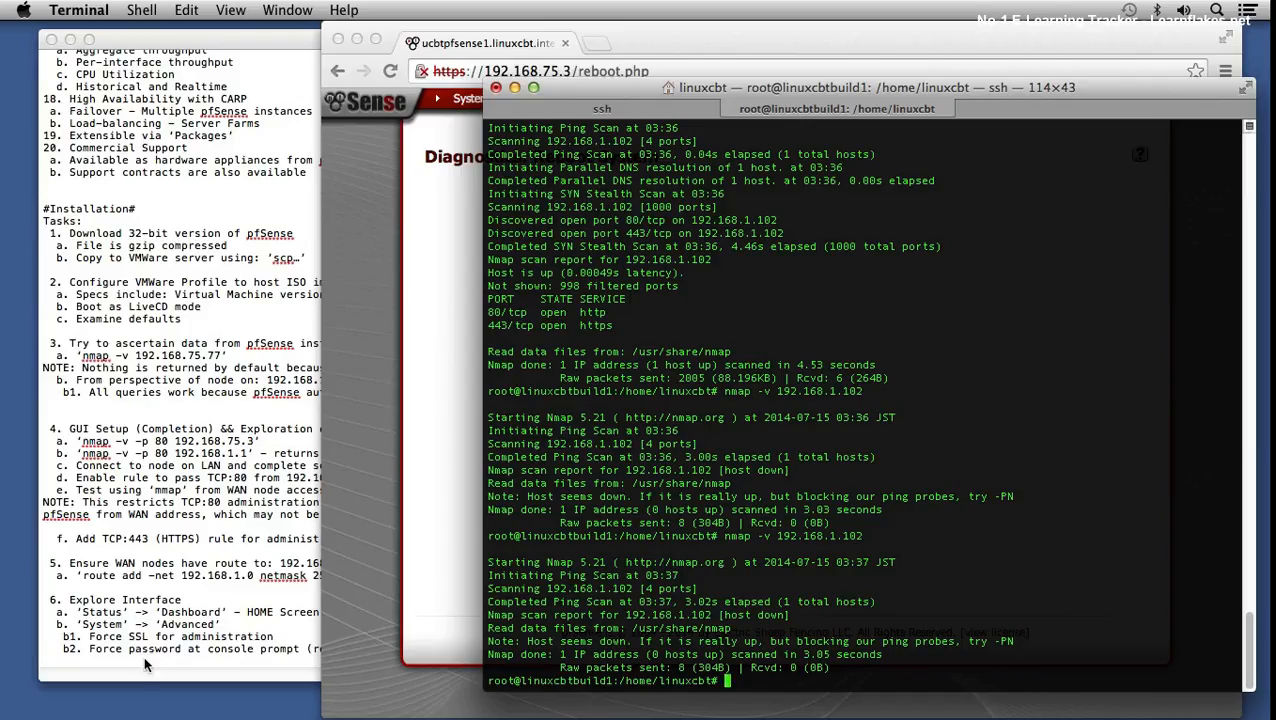
- Add item '7. Reboot and ensure:' at the end of the notes
key("Return")
key("Return")
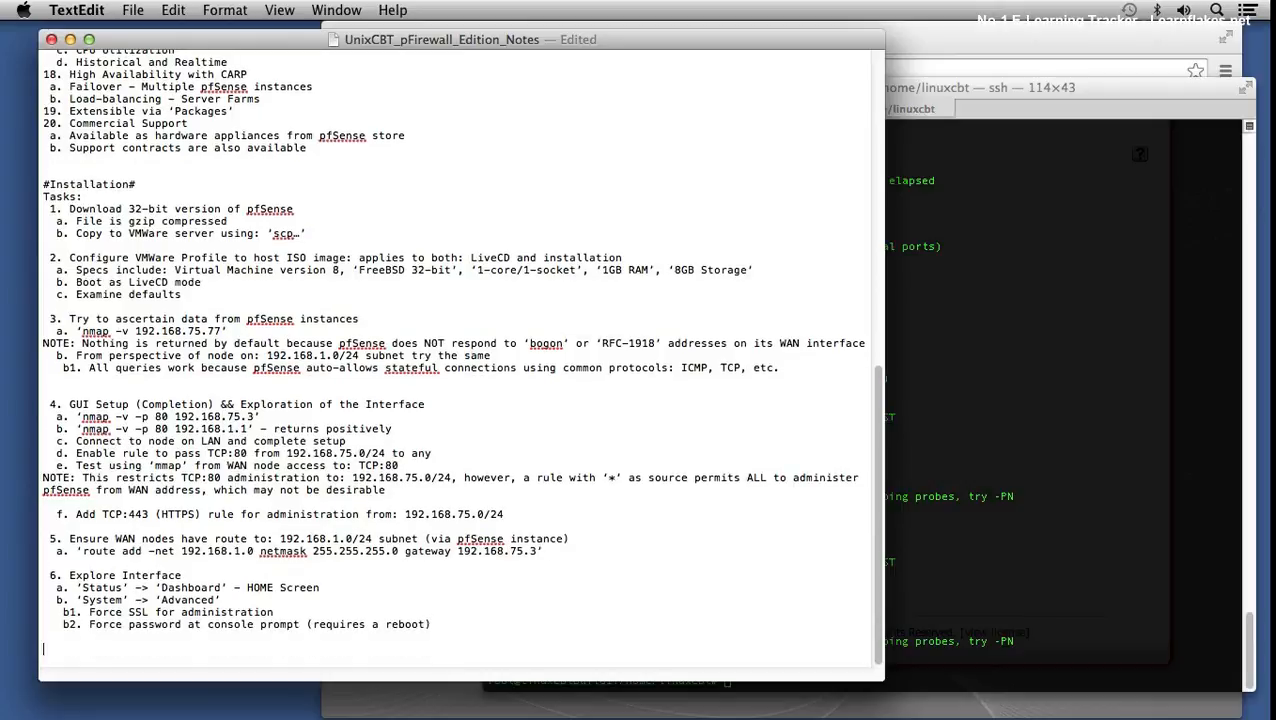
type("7.")
key("BackSpace")
key("BackSpace")
key("BackSpace")
type("7. Reboot and ensure password ")
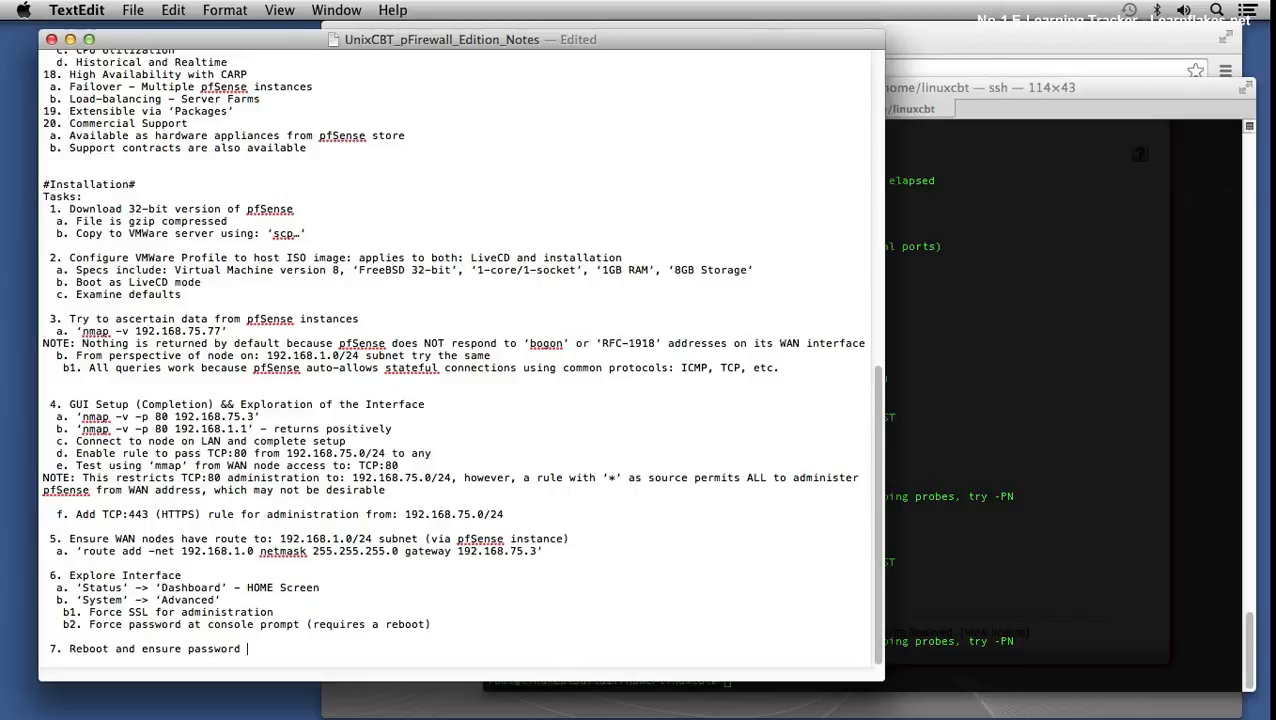
type("nece")
key("BackSpace")
key("BackSpace")
key("BackSpace")
key("BackSpace")
key("BackSpace")
key("BackSpace")
key("BackSpace")
key("BackSpace")
key("BackSpace")
key("BackSpace")
key("BackSpace")
key("BackSpace")
key("BackSpace")
key("BackSpace")
type(":")
- Add sub-points 'a. Password required to administer pfSense from console && ssh' and 'b. Confirm webconfigurator access', then save
key("Return")
type("a. Password required to")
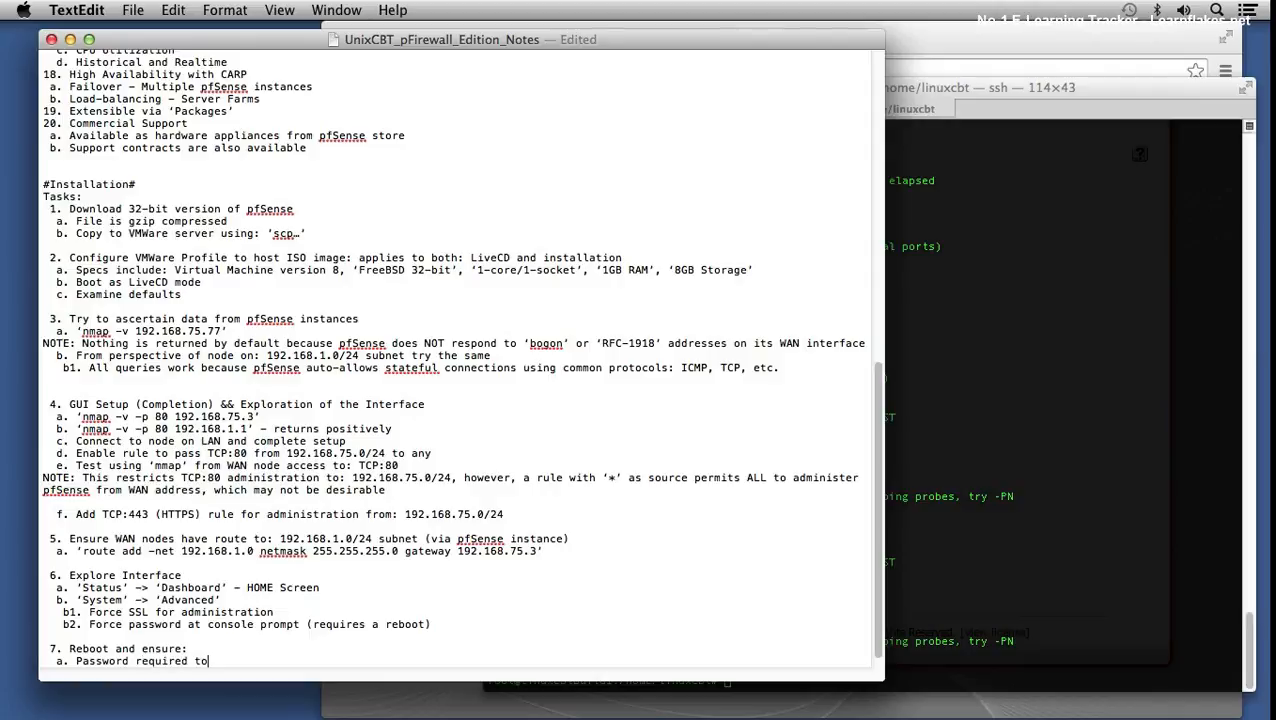
type(" administer pfSense from conso")
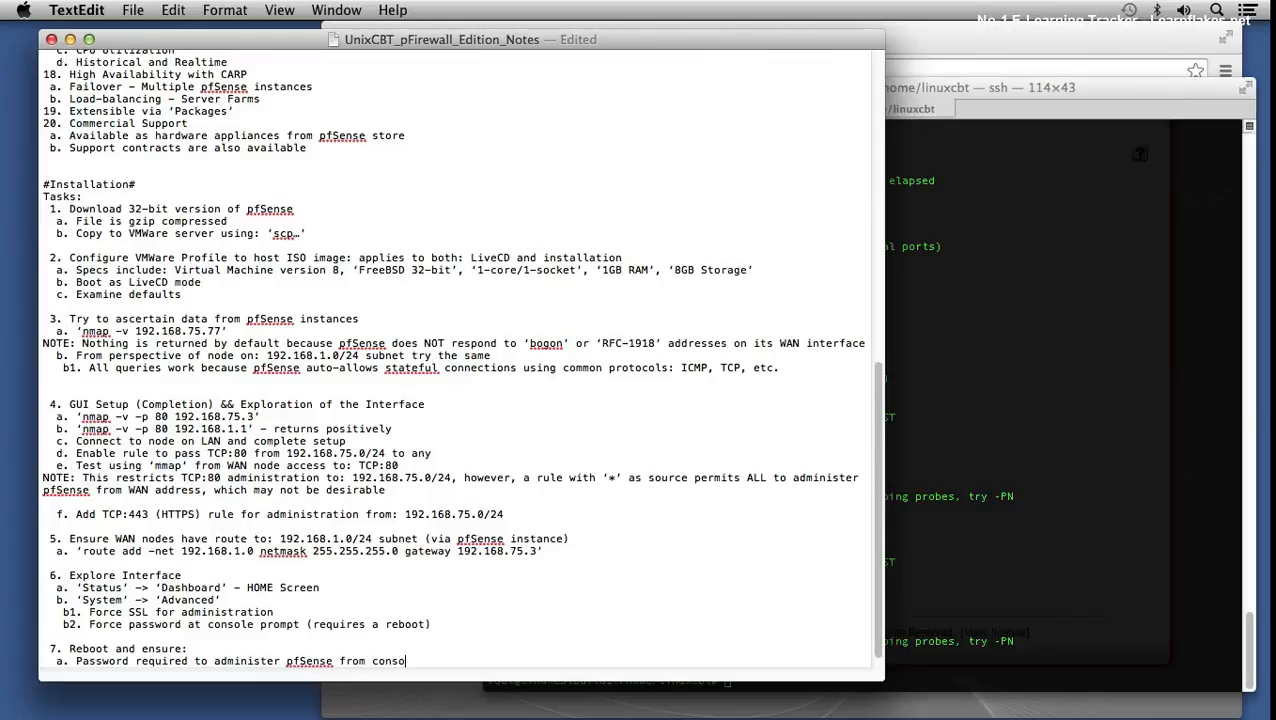
type("le && ssh")
key("Return")
type("b.")
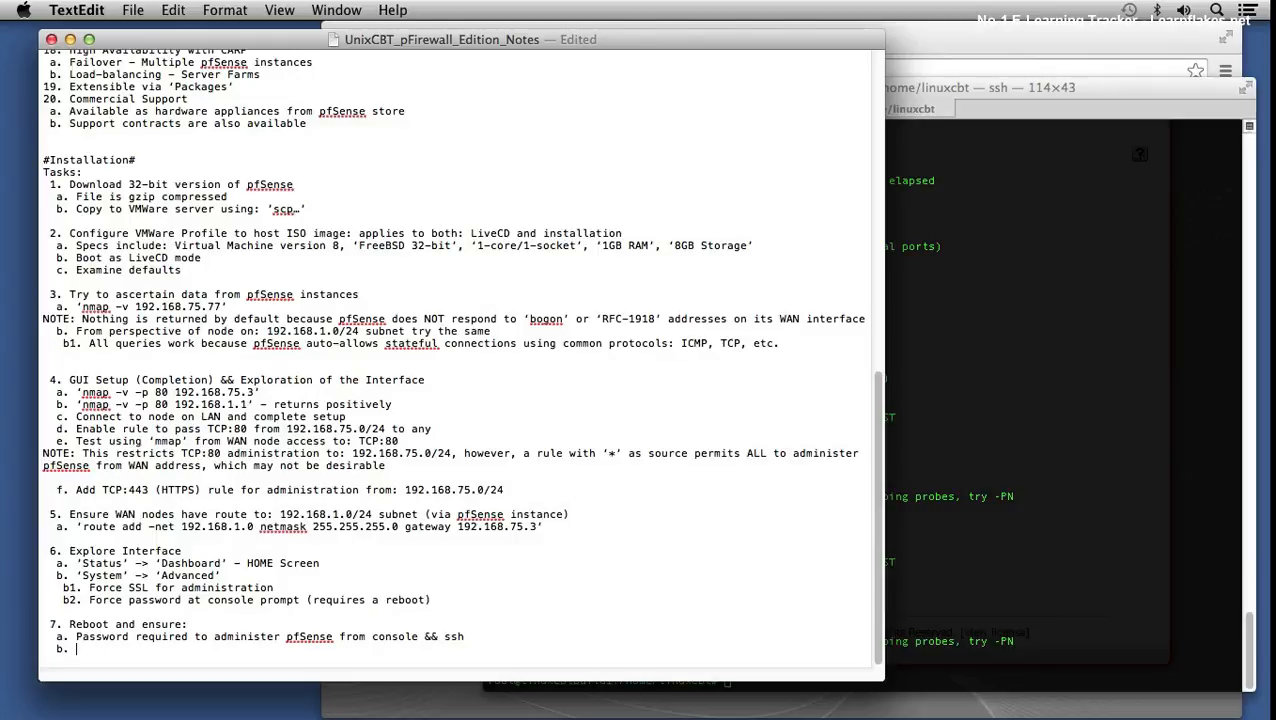
type(" Confirm webconfigurat")
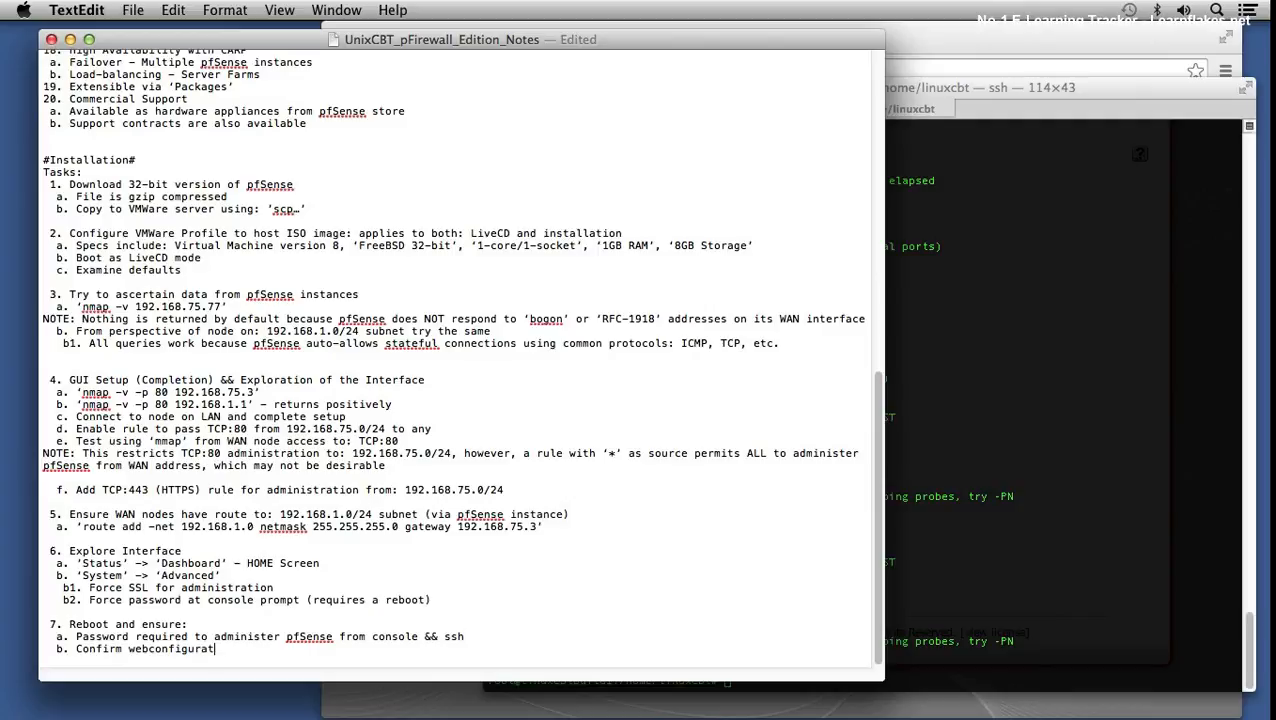
type("or access")
key("super+s")
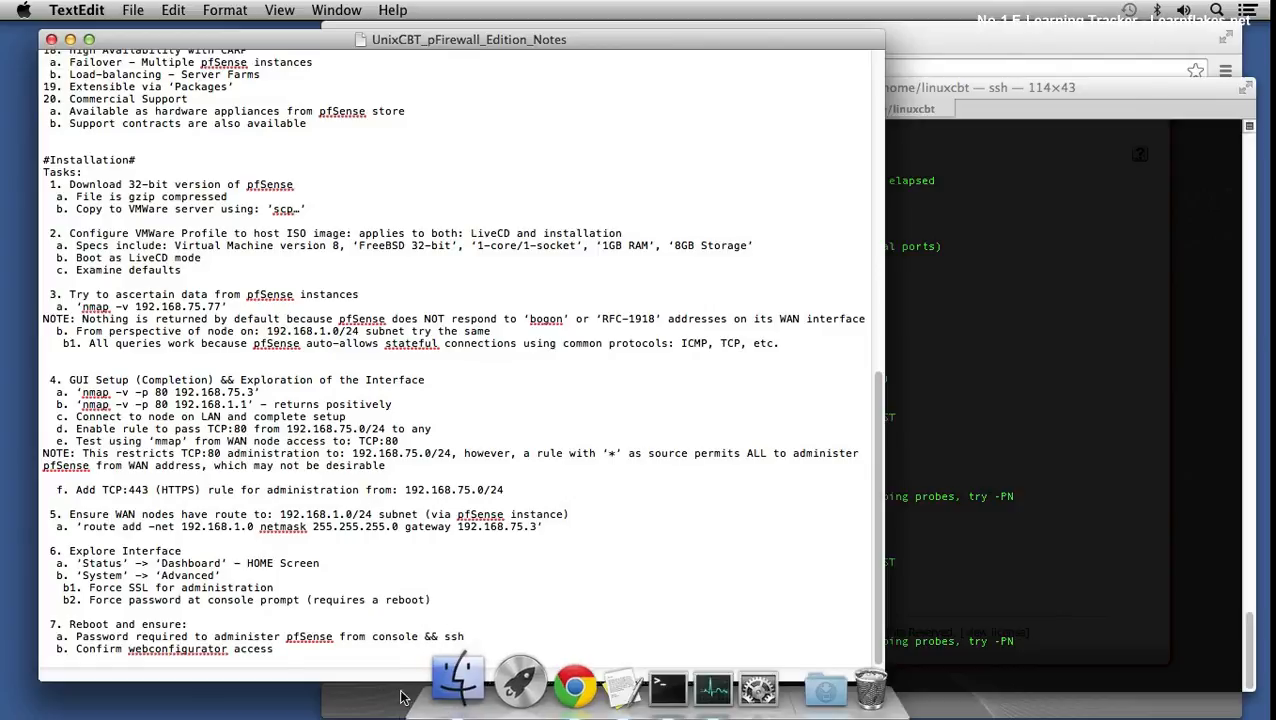
- Reload the pfSense address without reboot.php to reach the login page
left_click(565, 686)
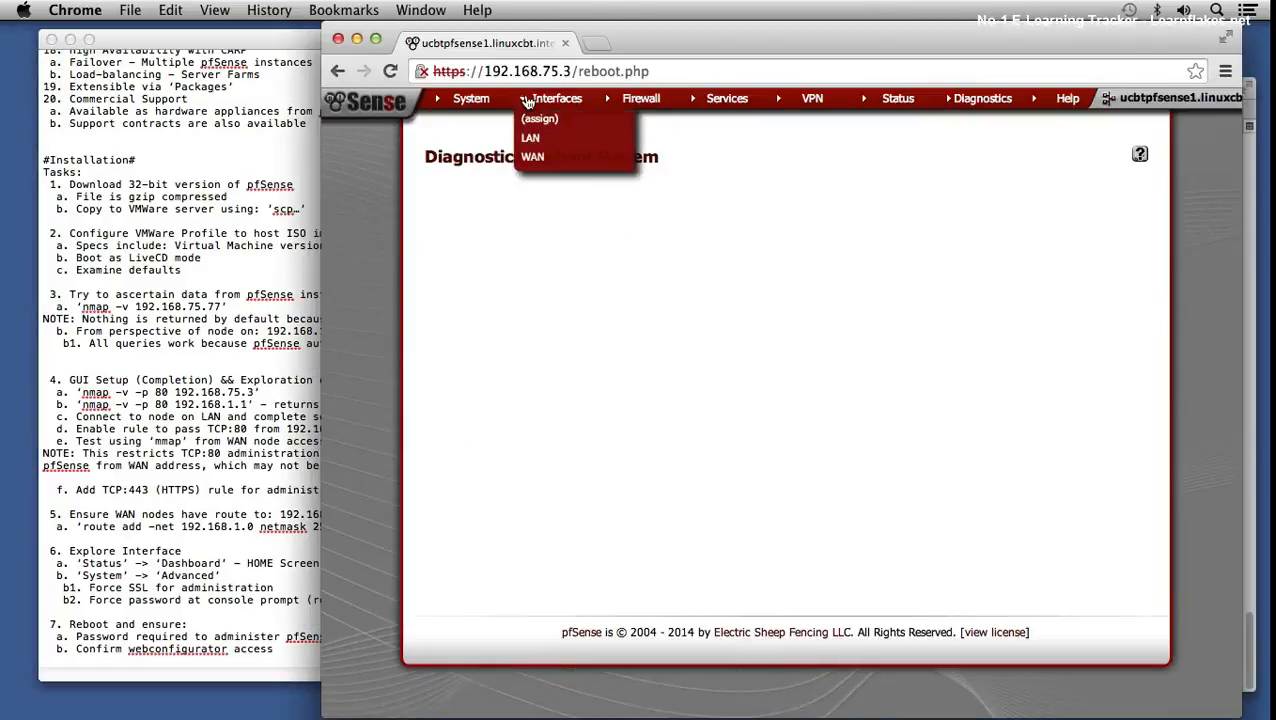
left_click(578, 71)
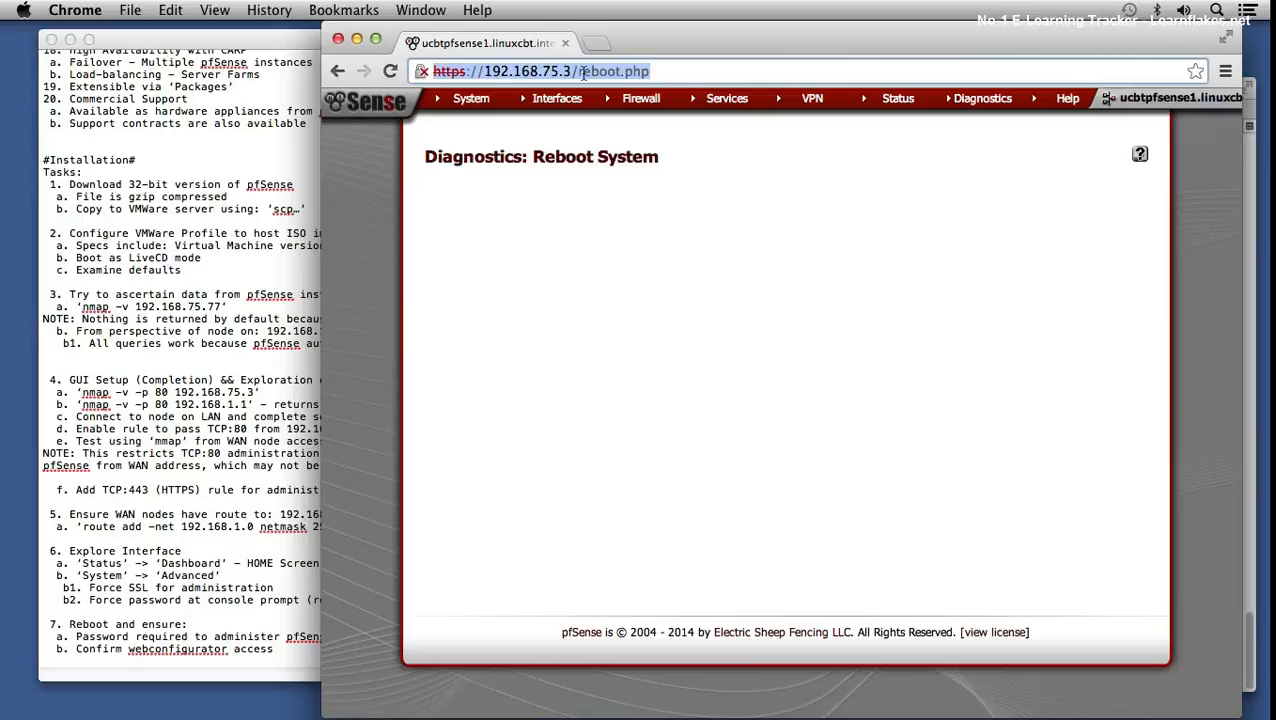
left_click(677, 71, "shift")
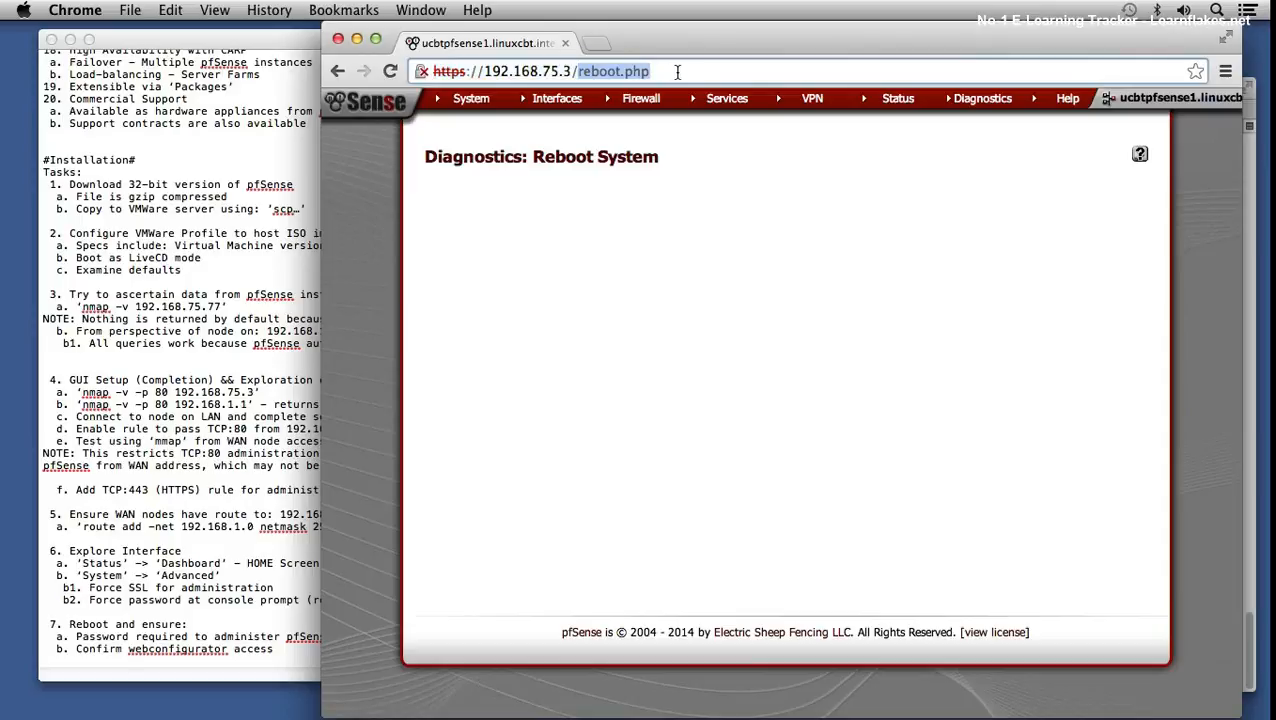
key("BackSpace")
key("Return")
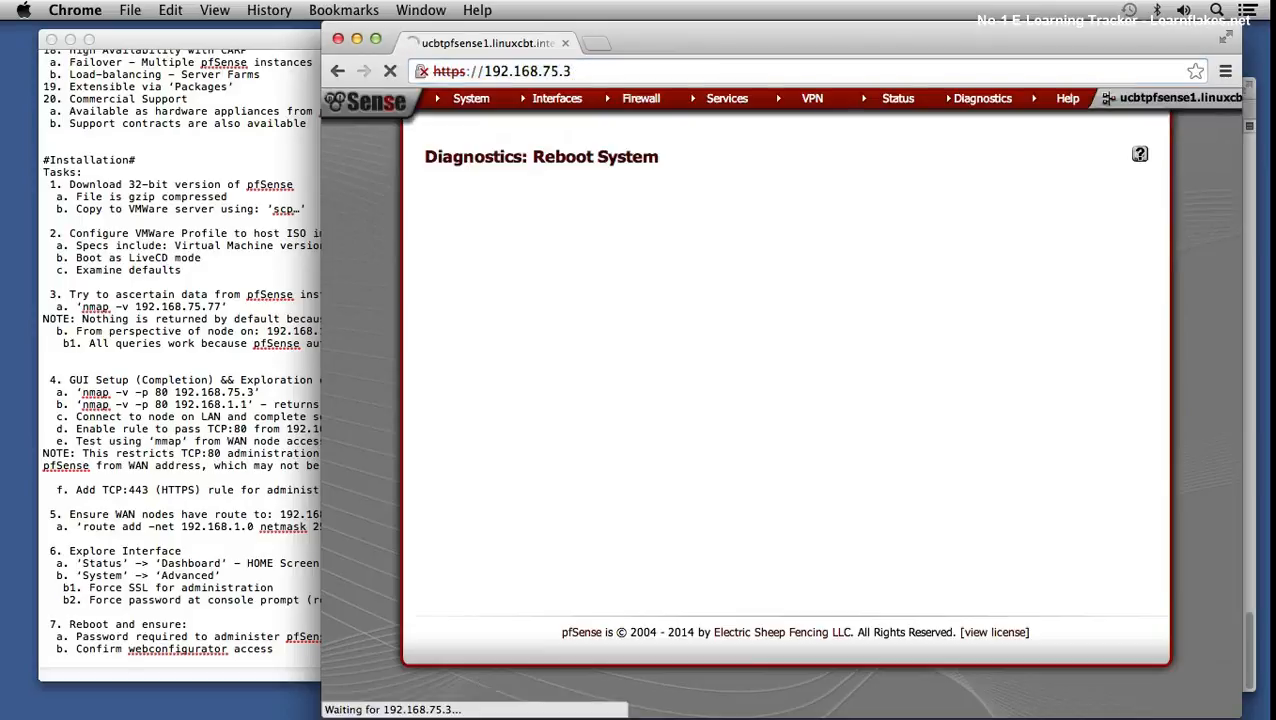
- Log in to webConfigurator as admin and decline saving the password for this site
type("admin")
key("Tab")
type("••••••••••")
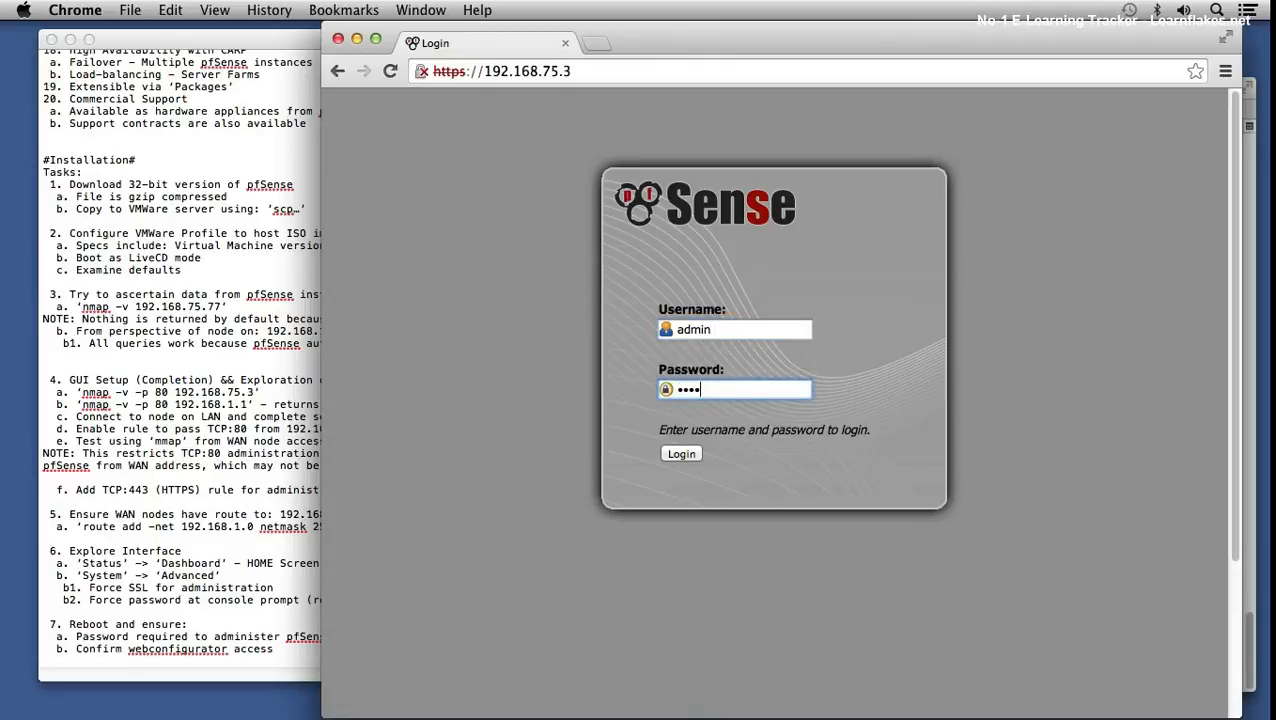
key("Return")
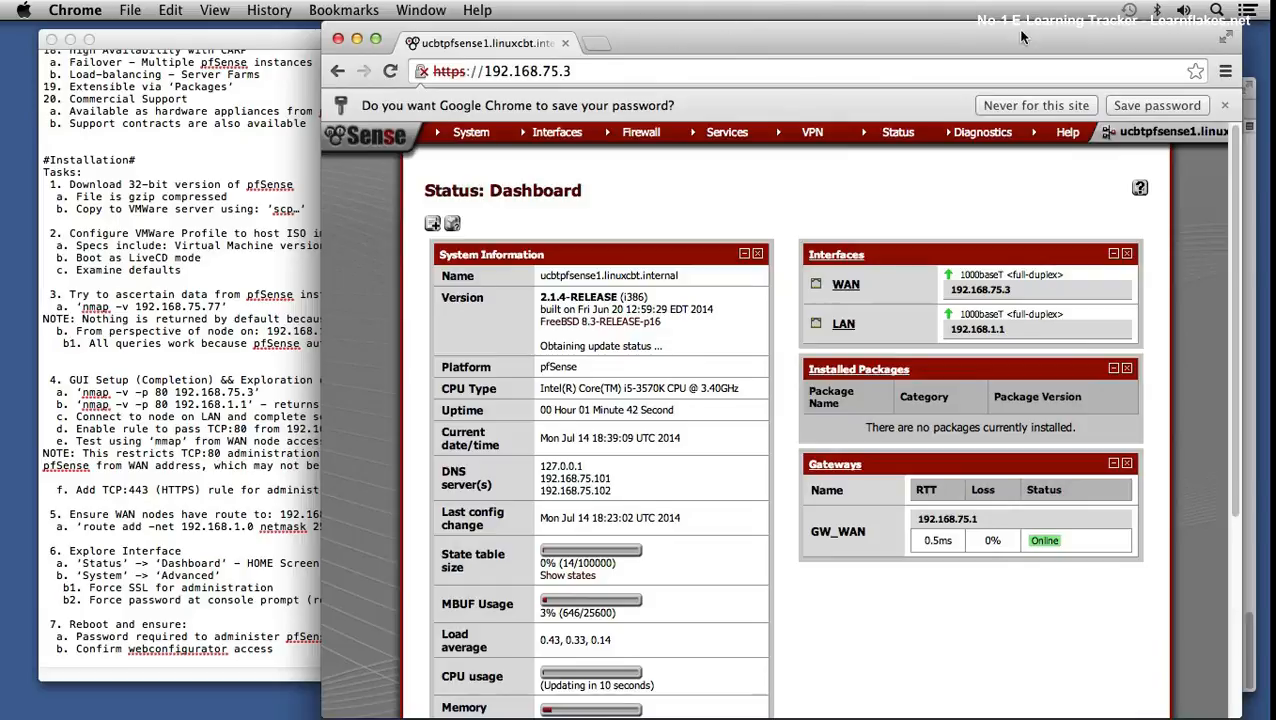
left_click(982, 108)
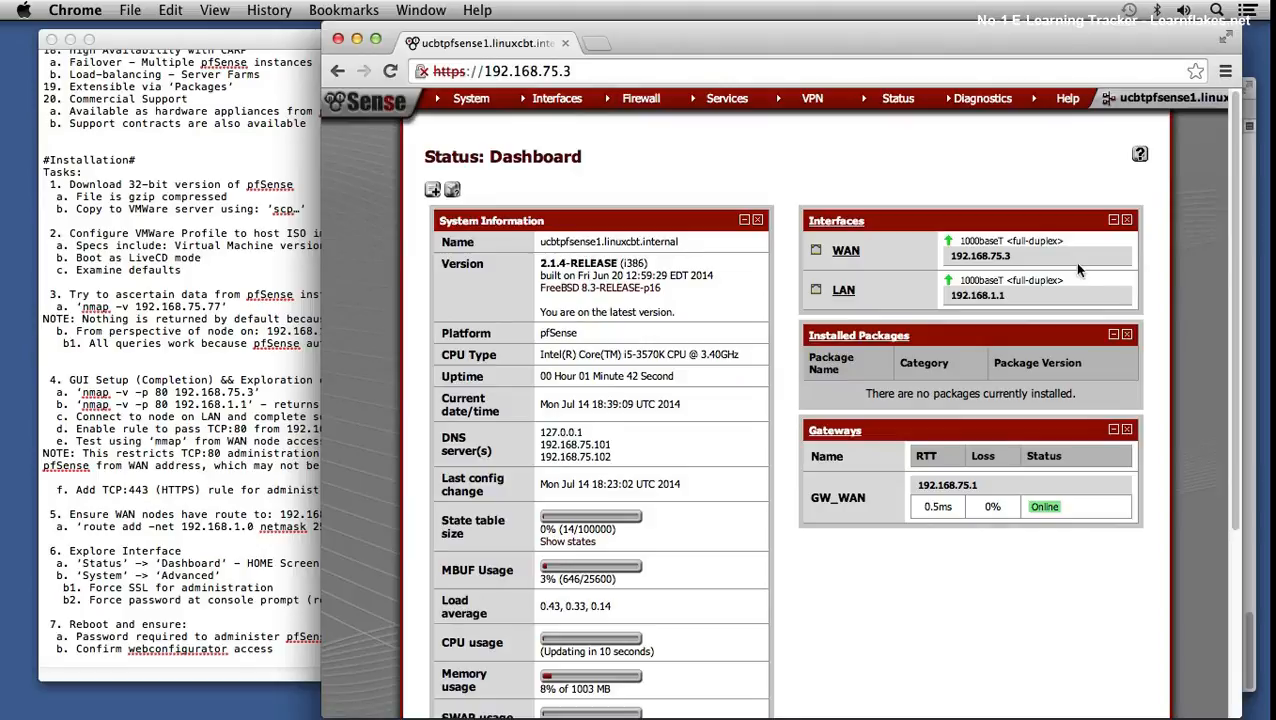
left_click(1250, 165)
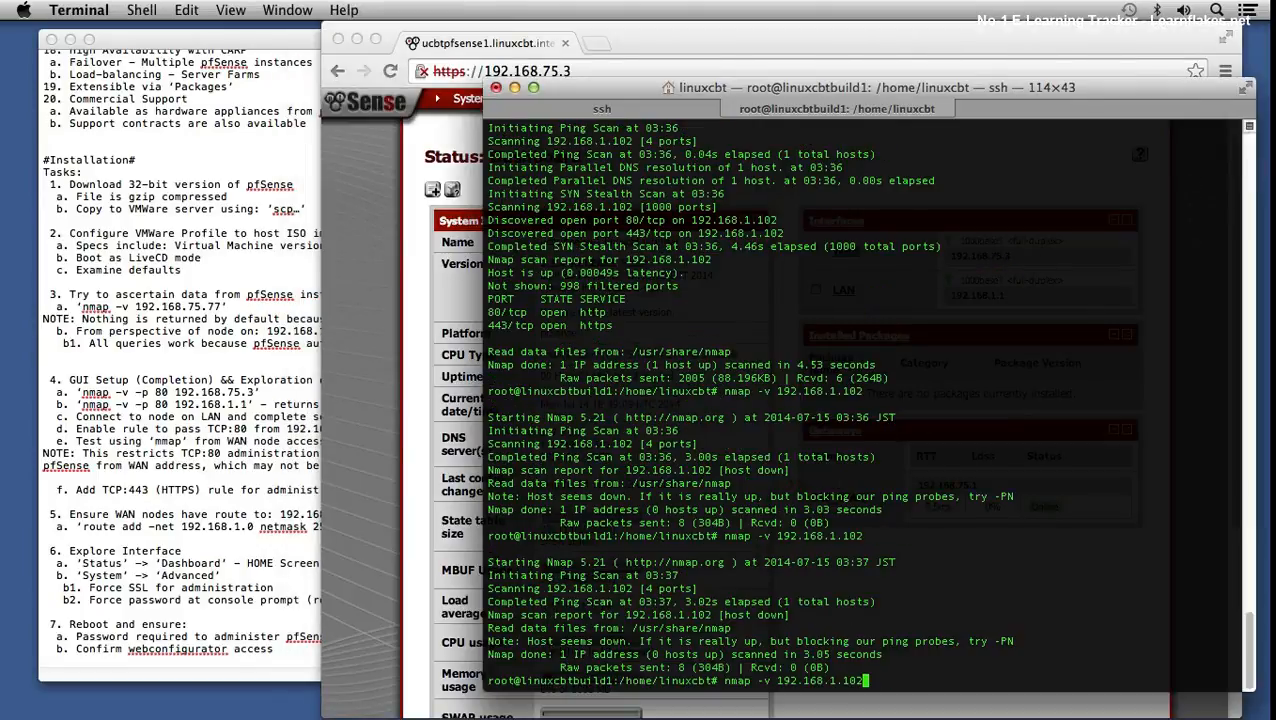
key("Return")
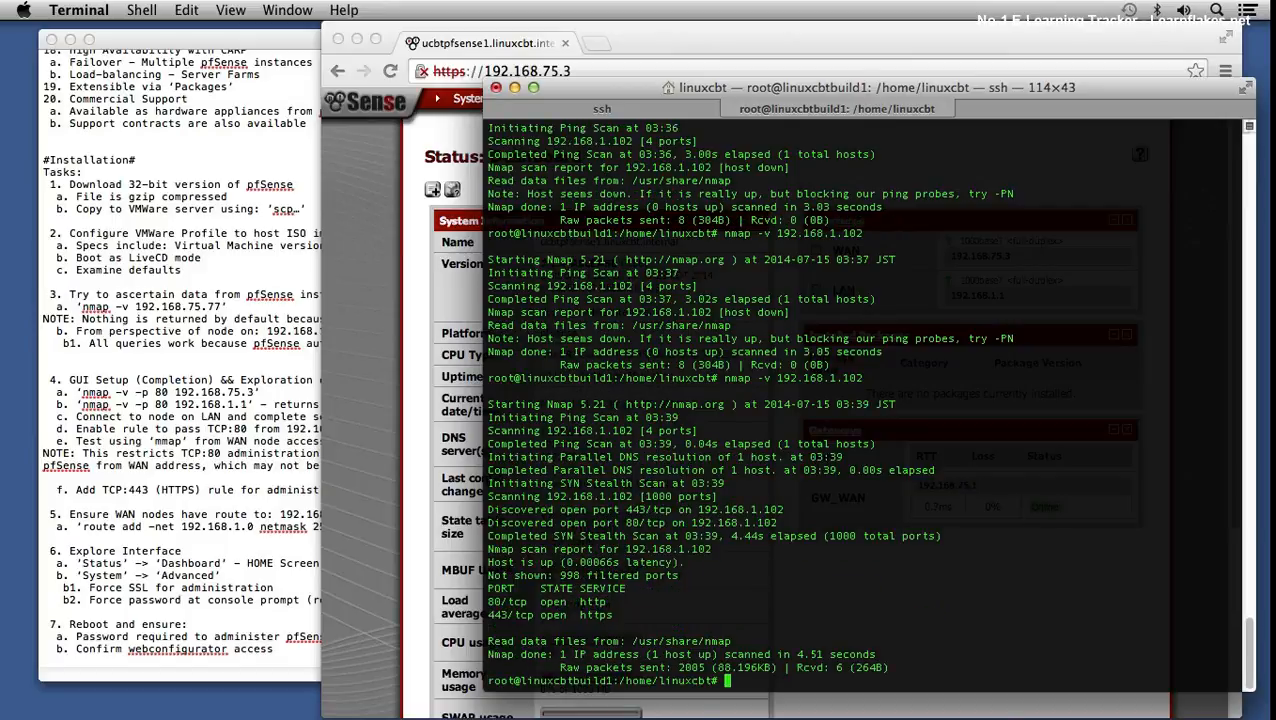
type("ssh admin@192.168.75.3")
key("Return")
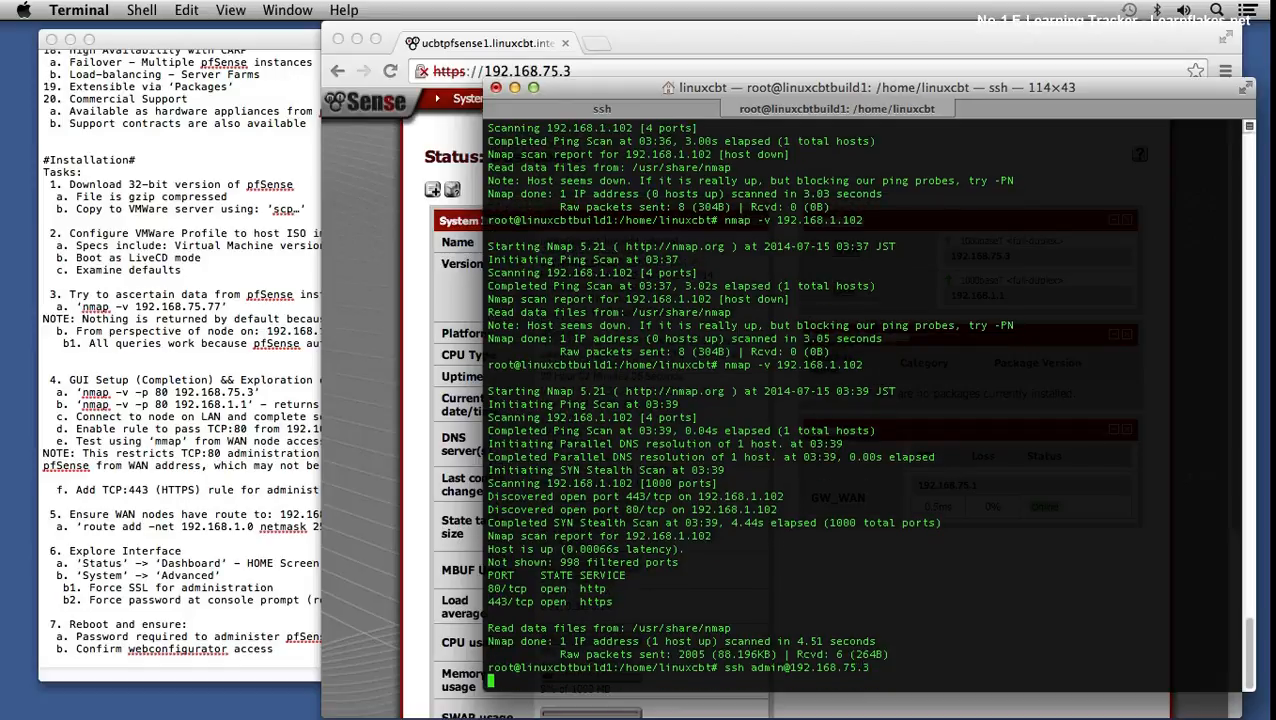
key("ctrl+c")
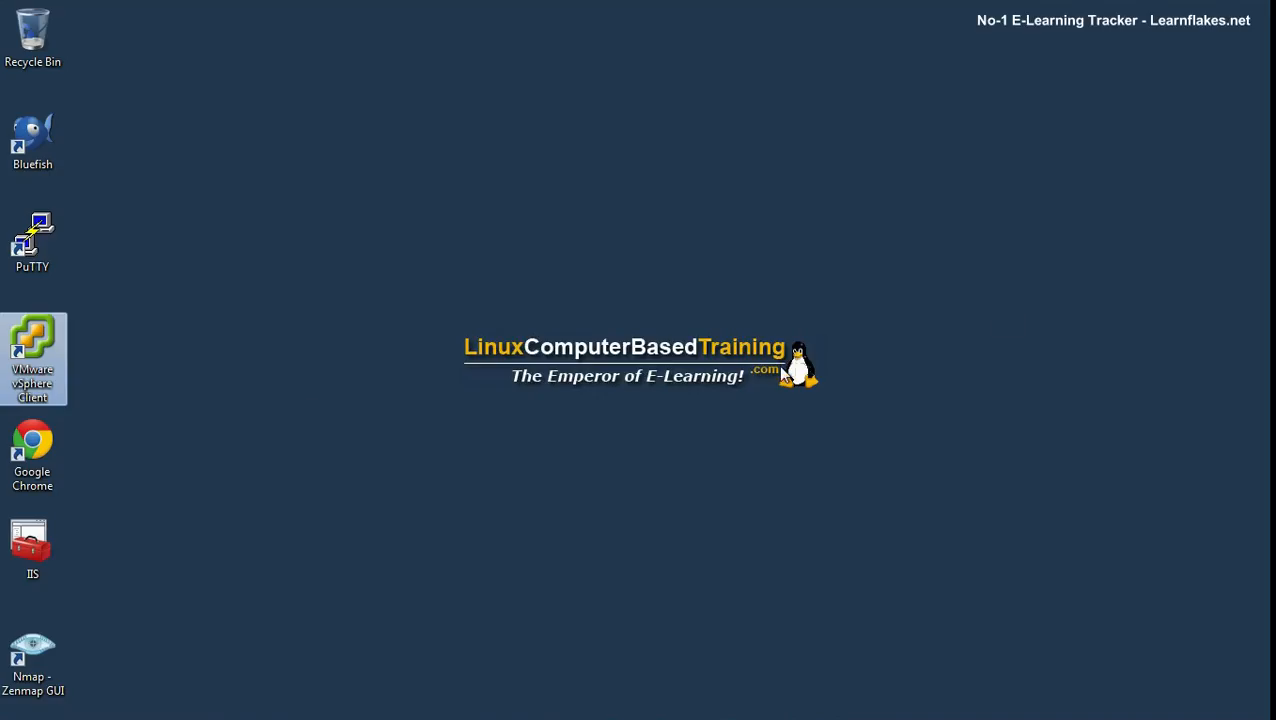
- Launch vSphere Client and connect to host 192.168.75.100 as root
double_click(30, 345)
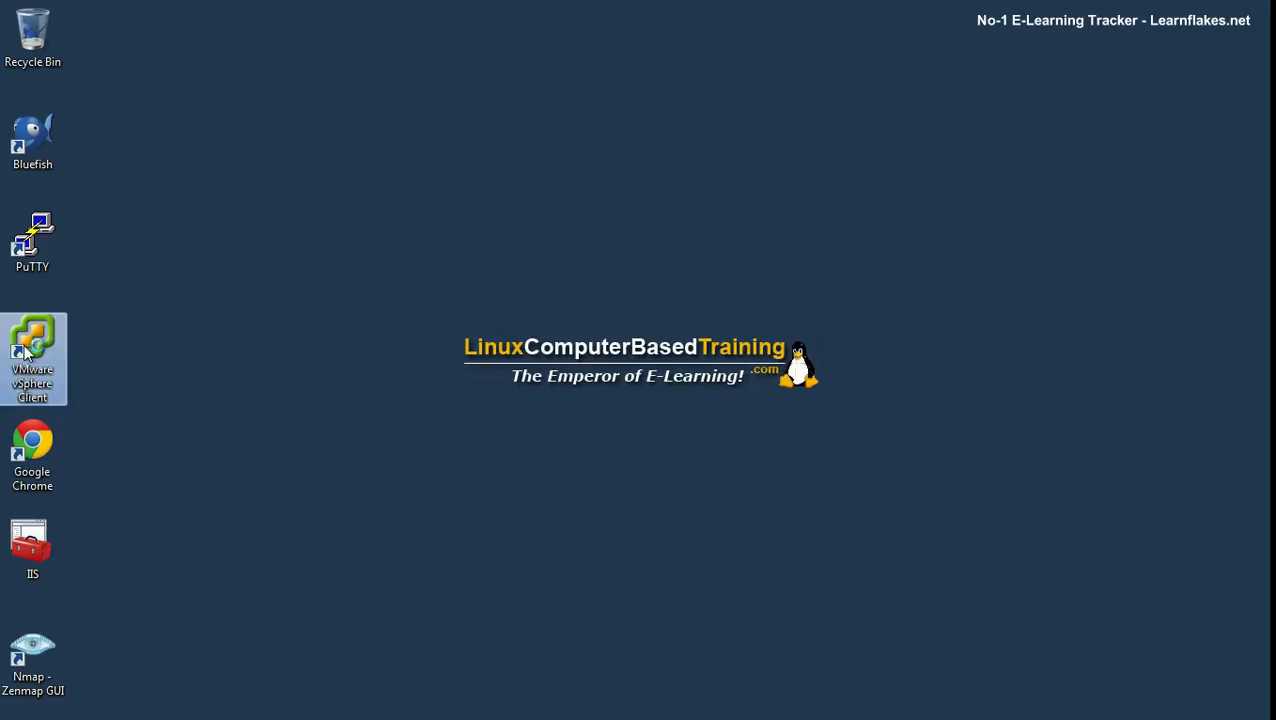
type("root")
key("Tab")
type("********")
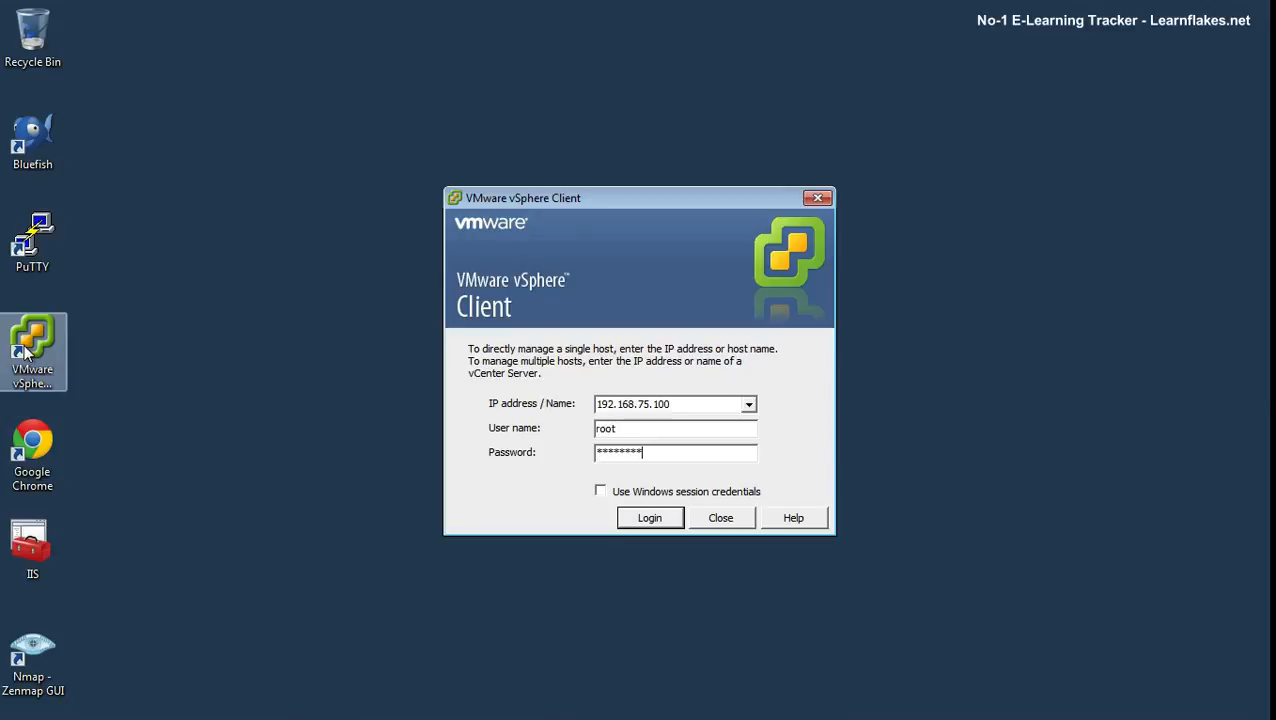
type("**")
key("Return")
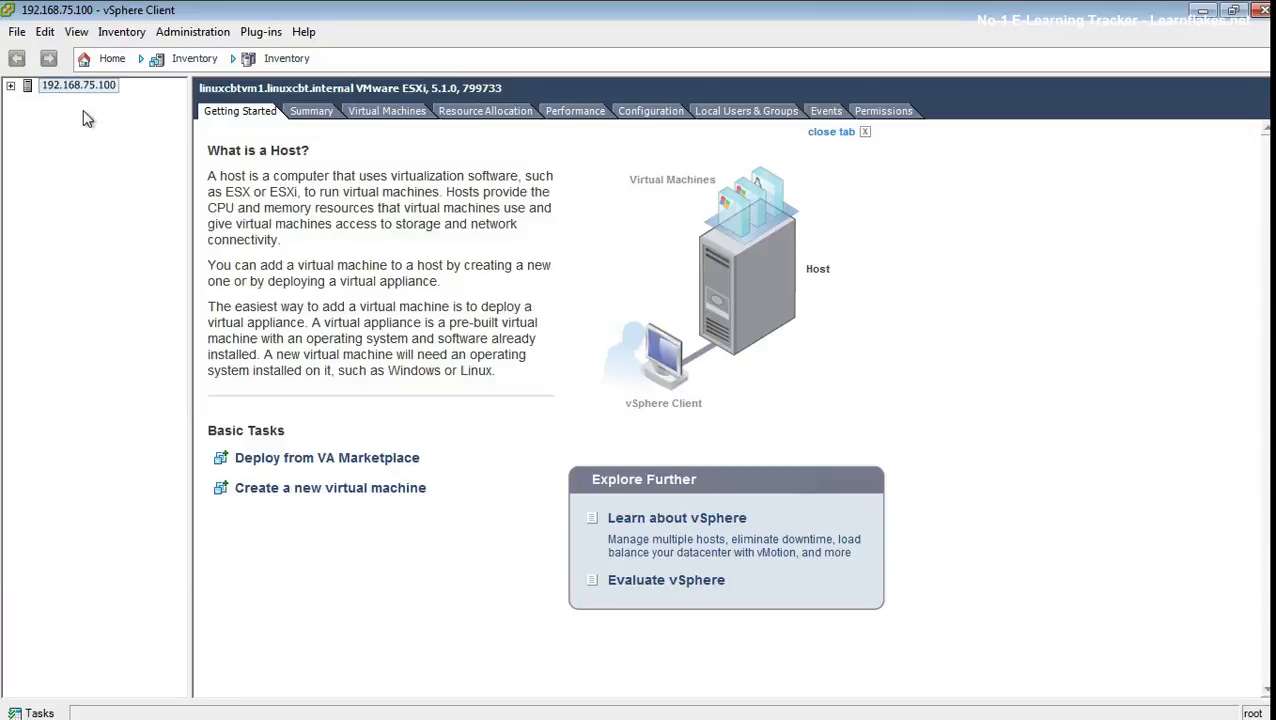
- Open and focus the linuxcbtubuserv1 virtual machine's console
left_click(11, 86)
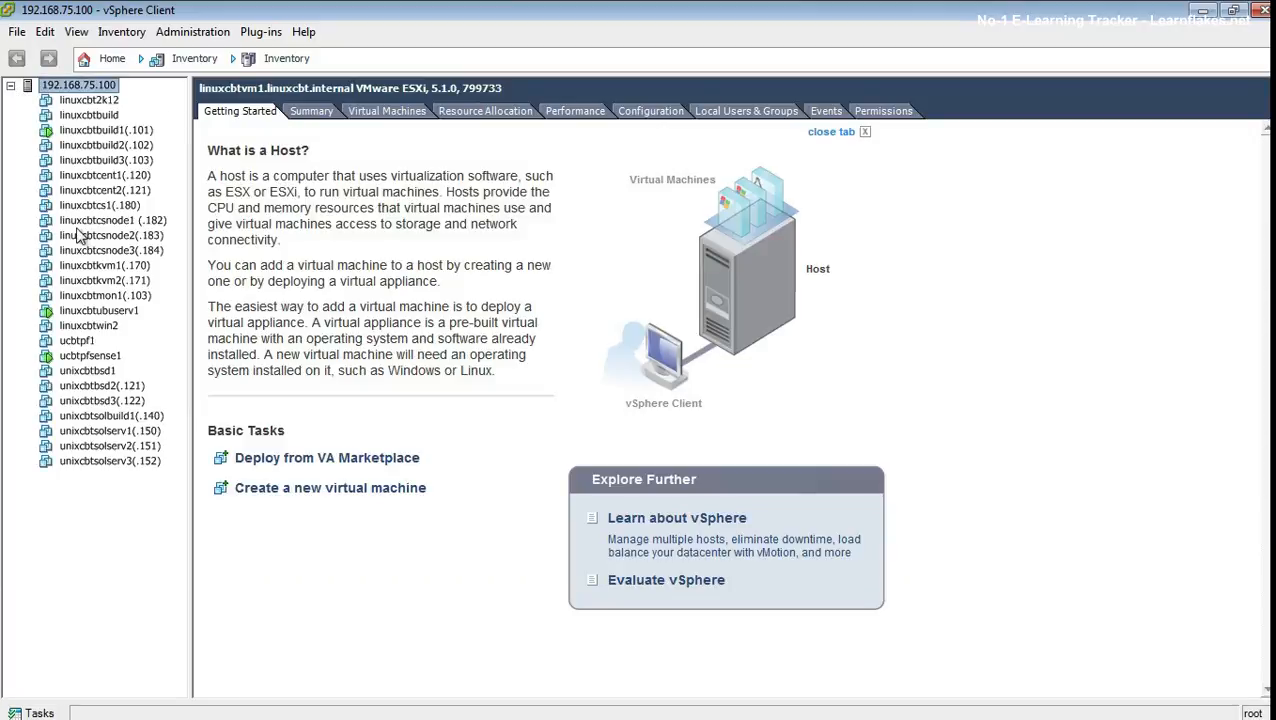
left_click(106, 311)
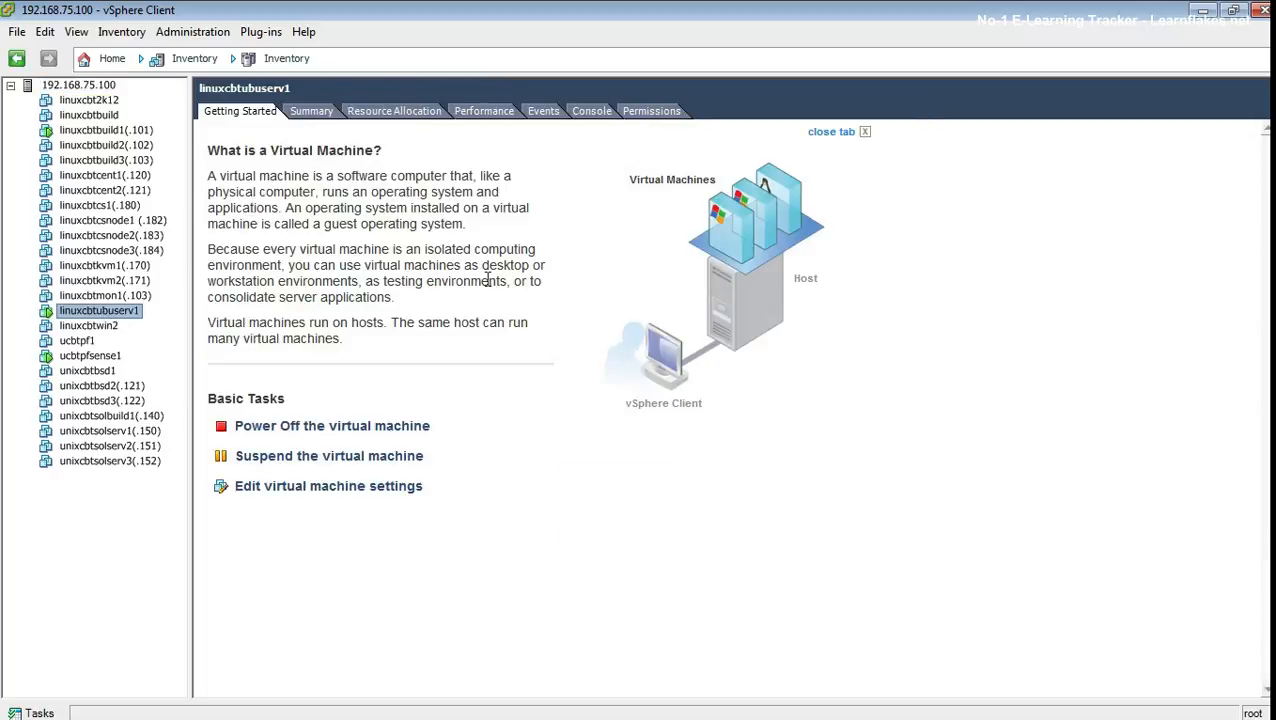
left_click(601, 113)
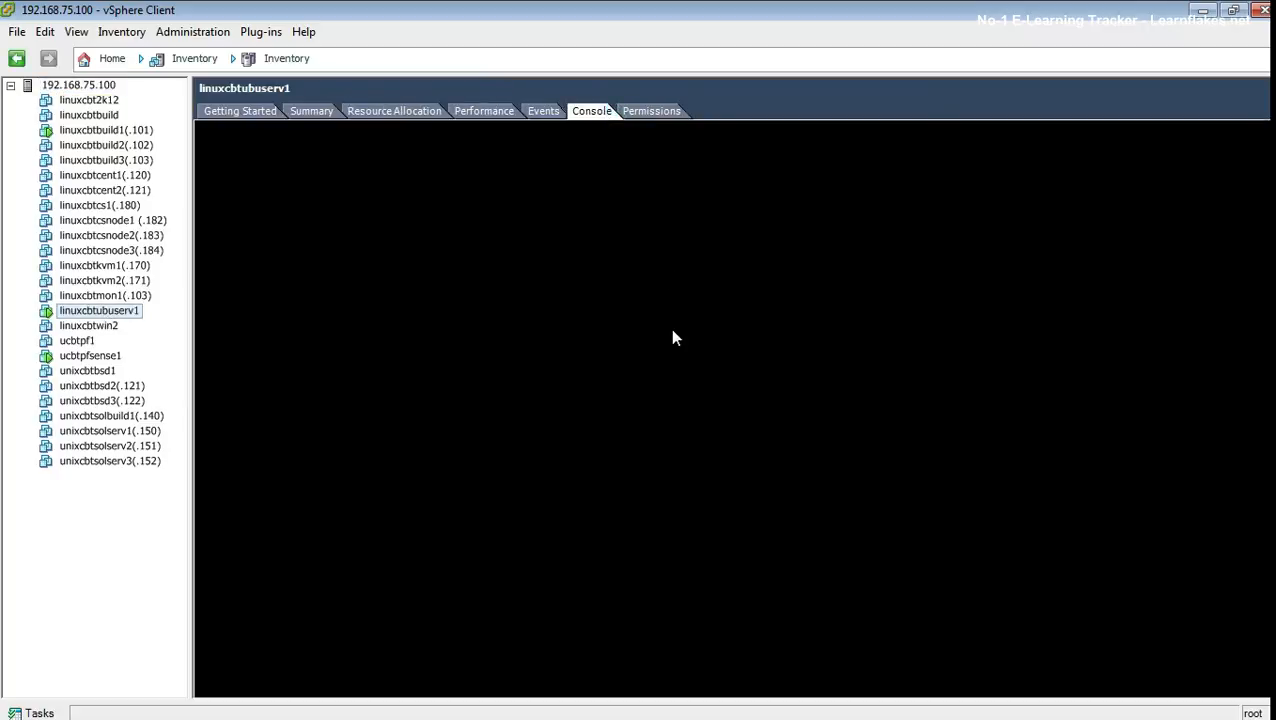
left_click(673, 334)
type("root")
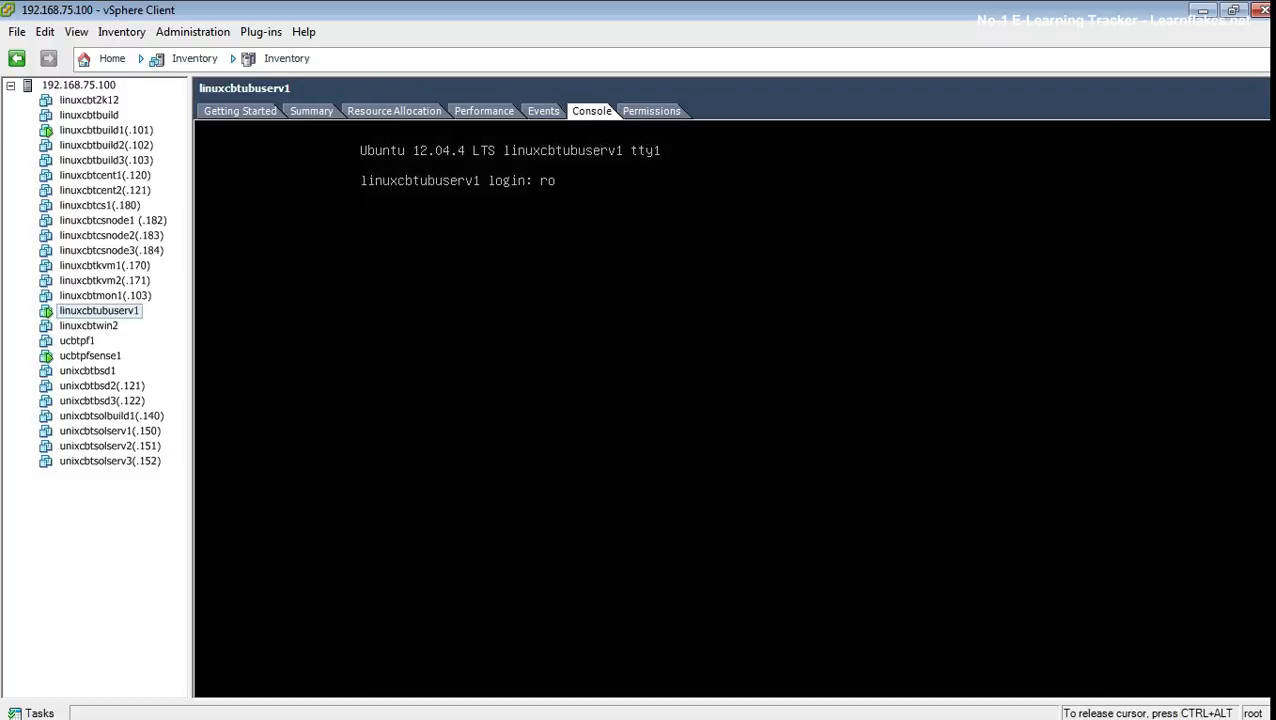
key("Return")
key("Return")
type("ssh ")
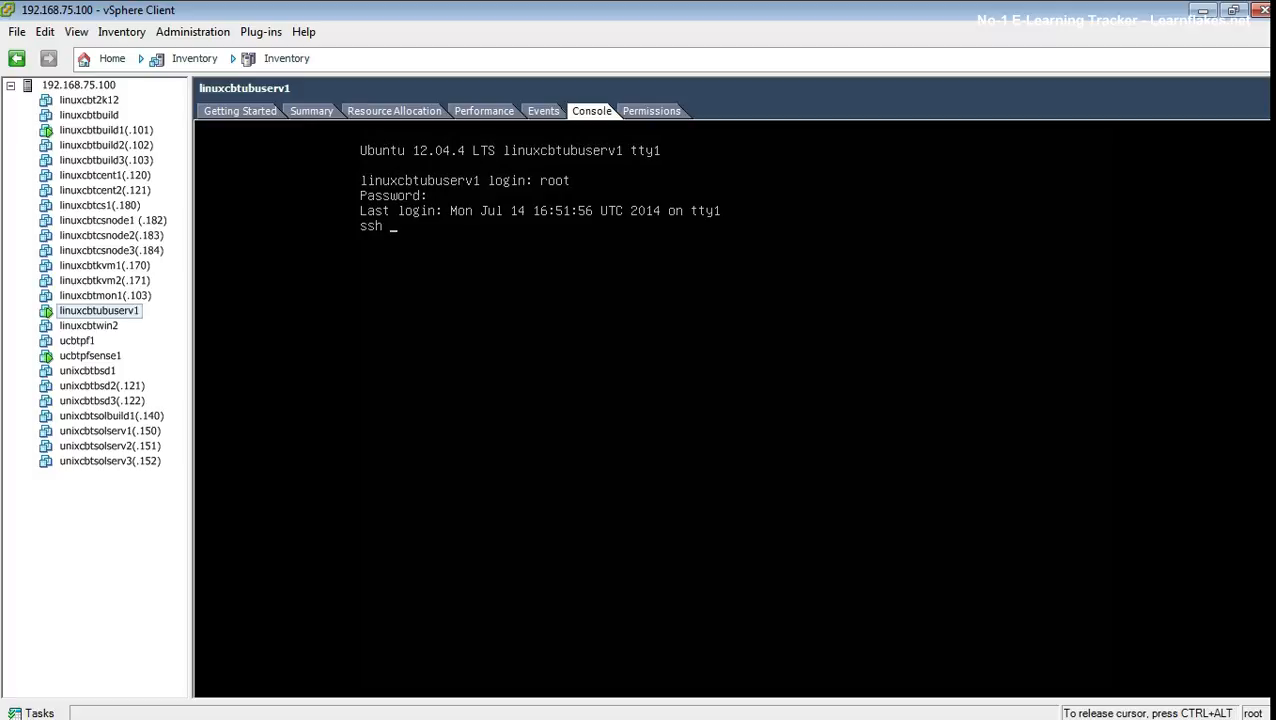
type("admin@")
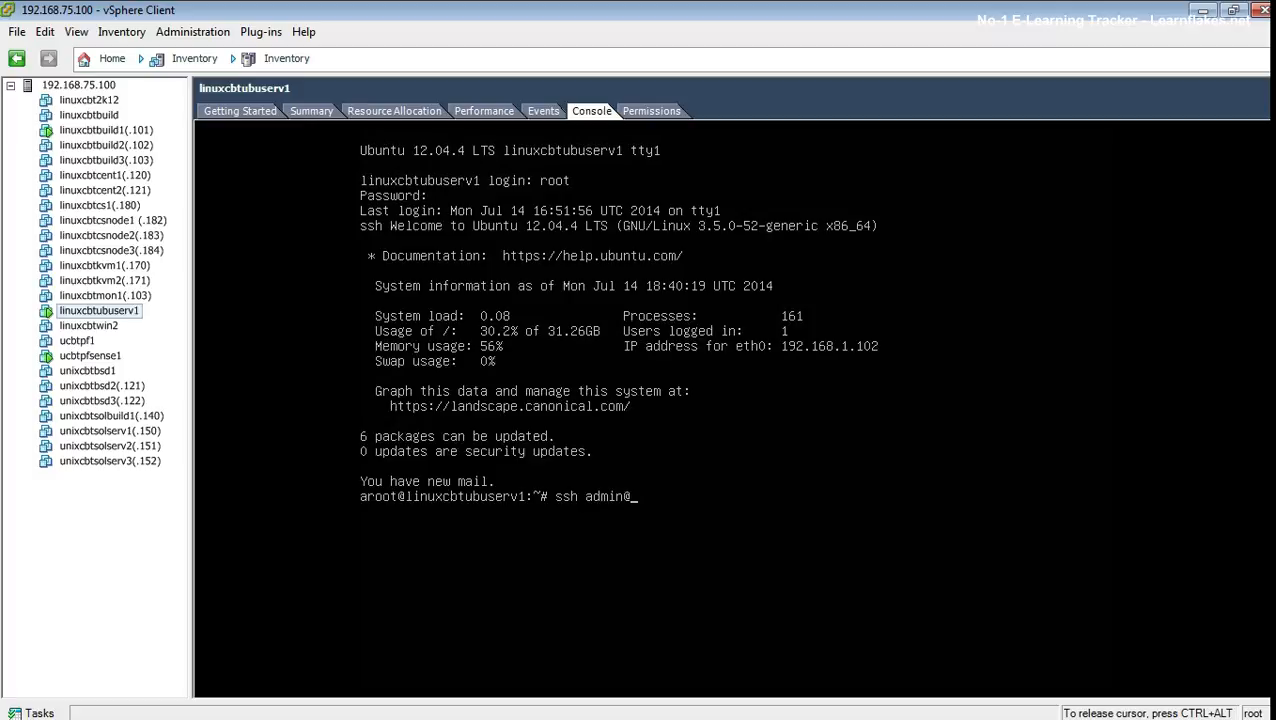
type("192.168.1.1")
key("ctrl+c")
- Scan 192.168.1.1 with nmap -v, then exit the root session
type("nm")
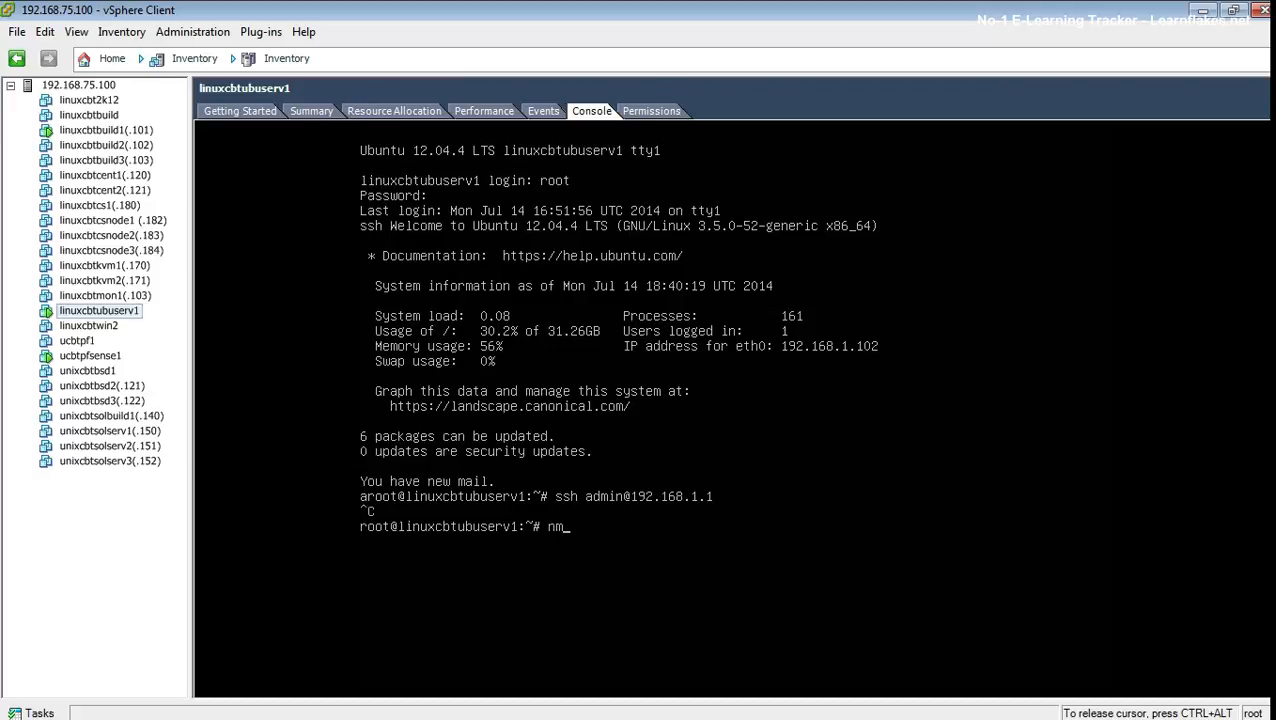
type("ap -v 192.168.1.1")
key("Return")
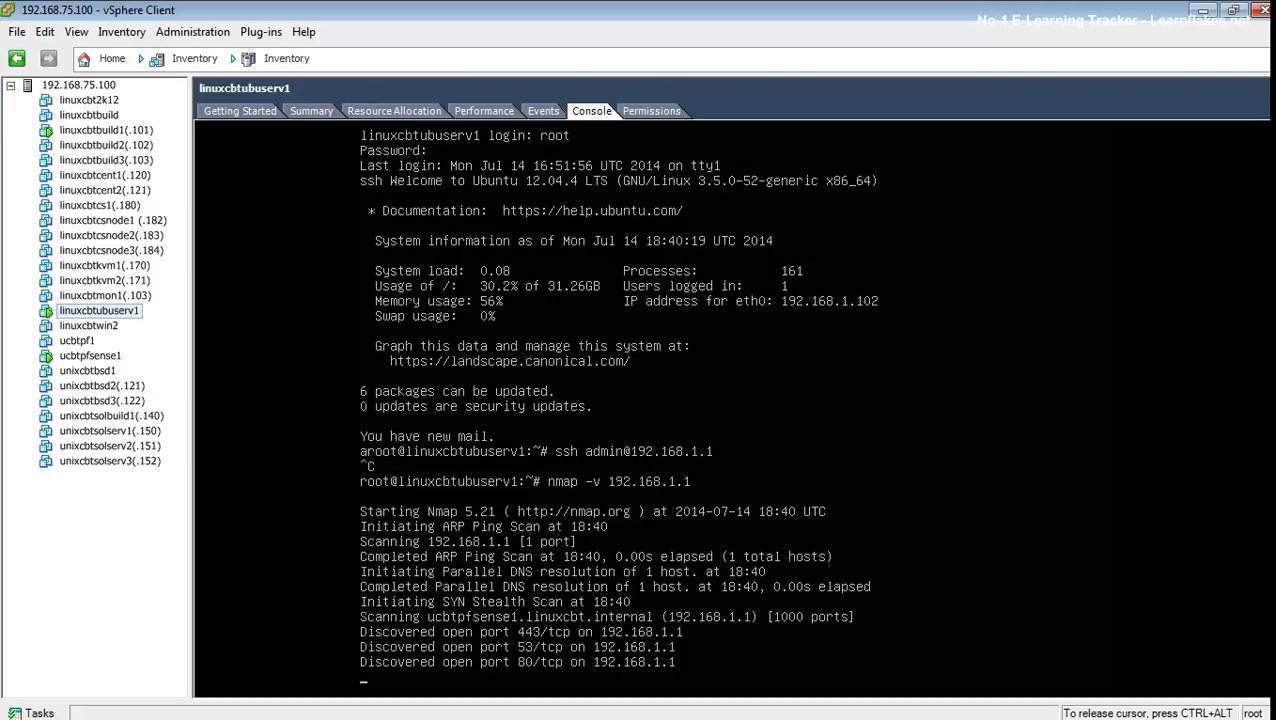
type("exit")
key("Return")
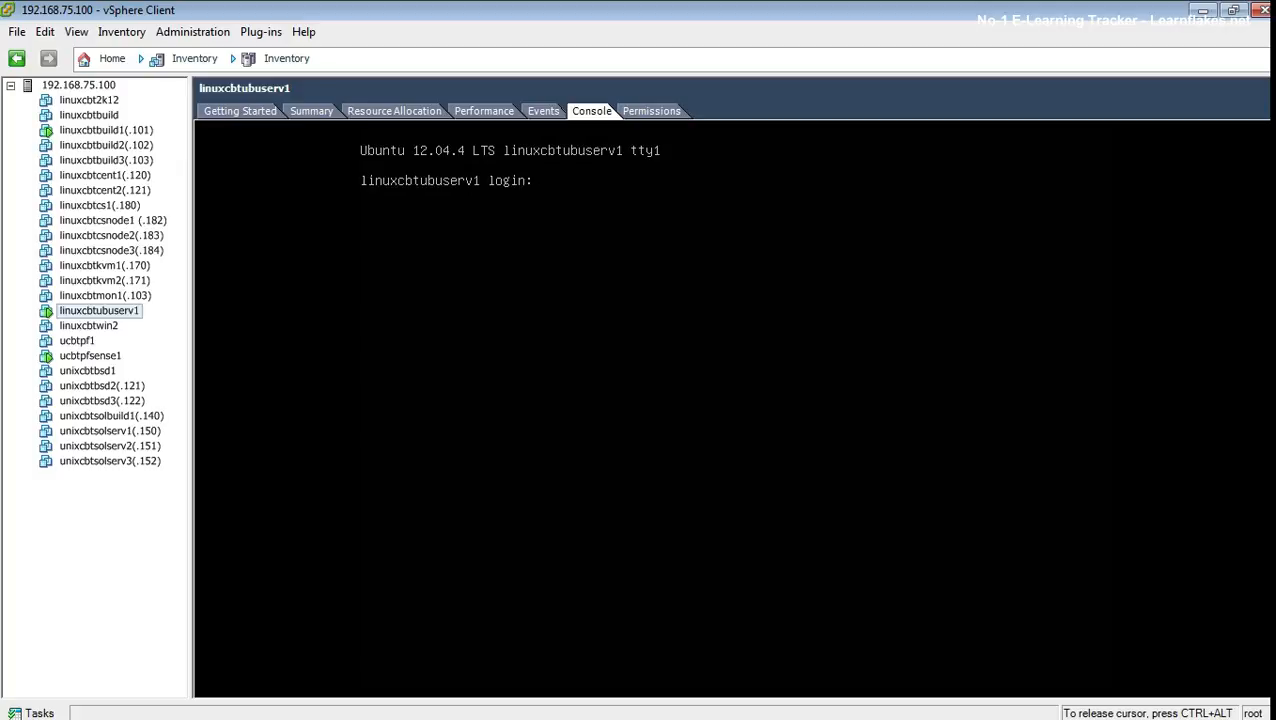
- Release the VM console and close vSphere Client
key("ctrl+alt")
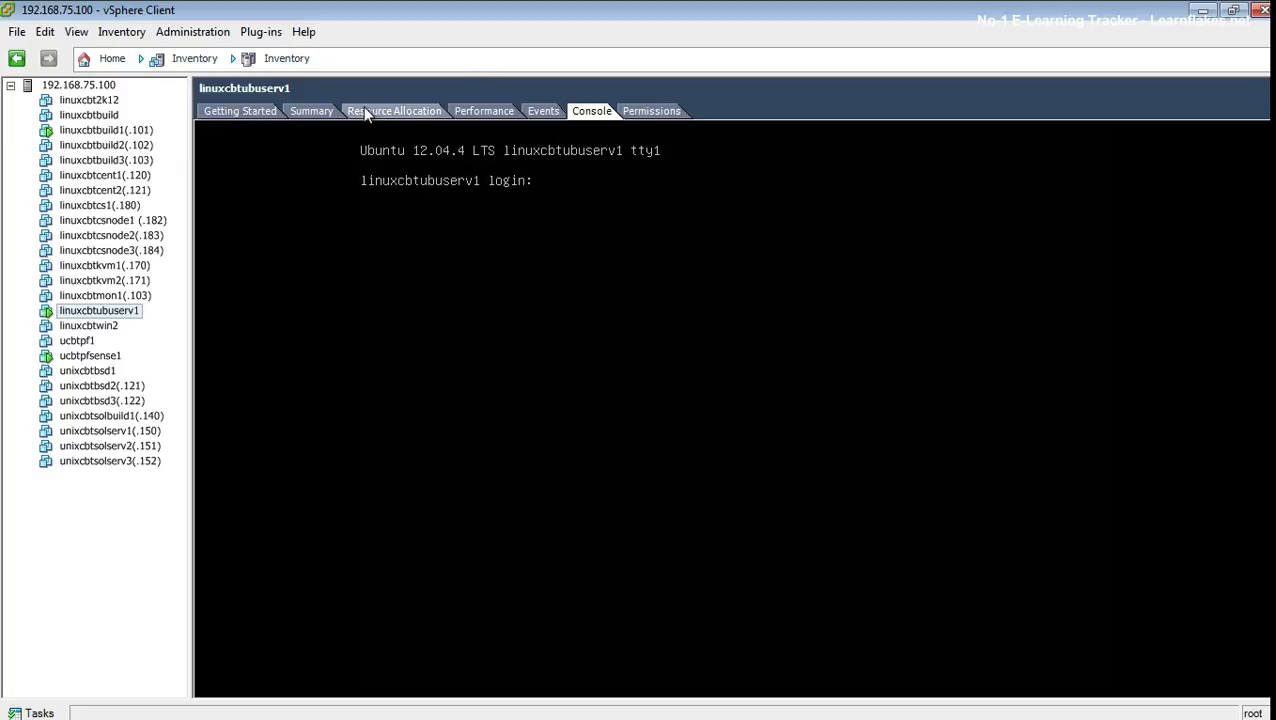
left_click(250, 108)
left_click(124, 502)
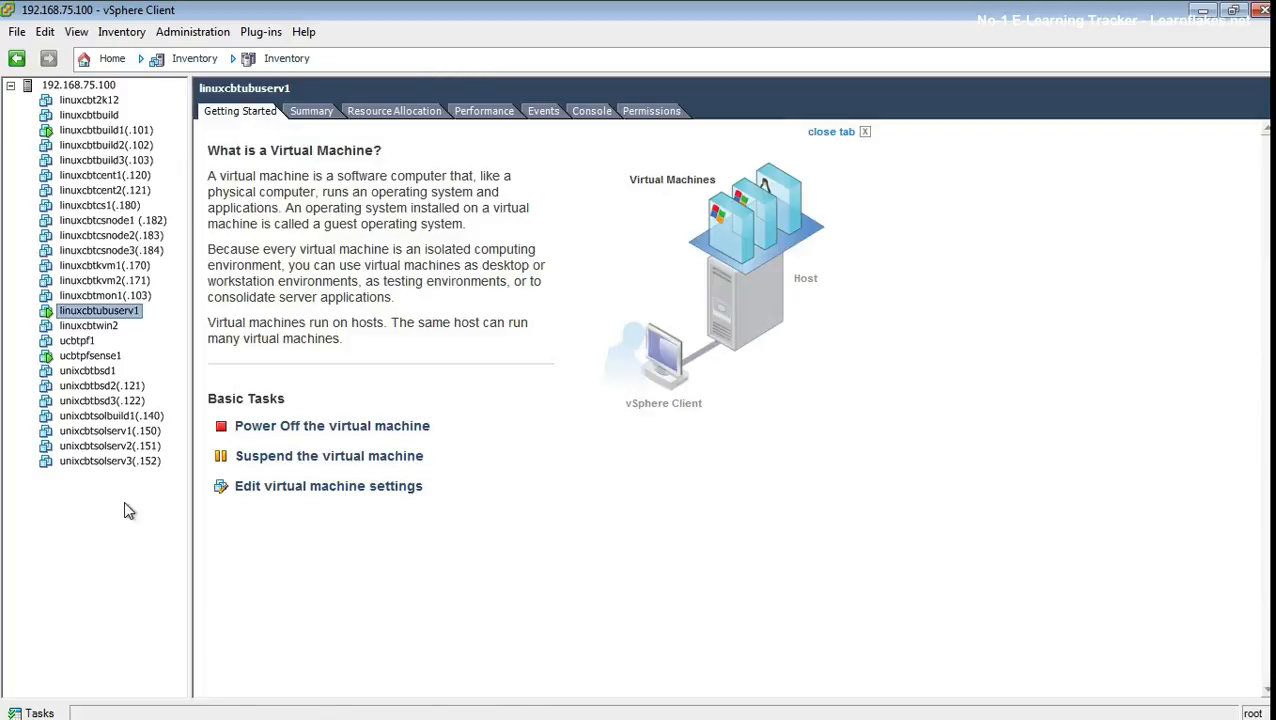
left_click(1262, 9)
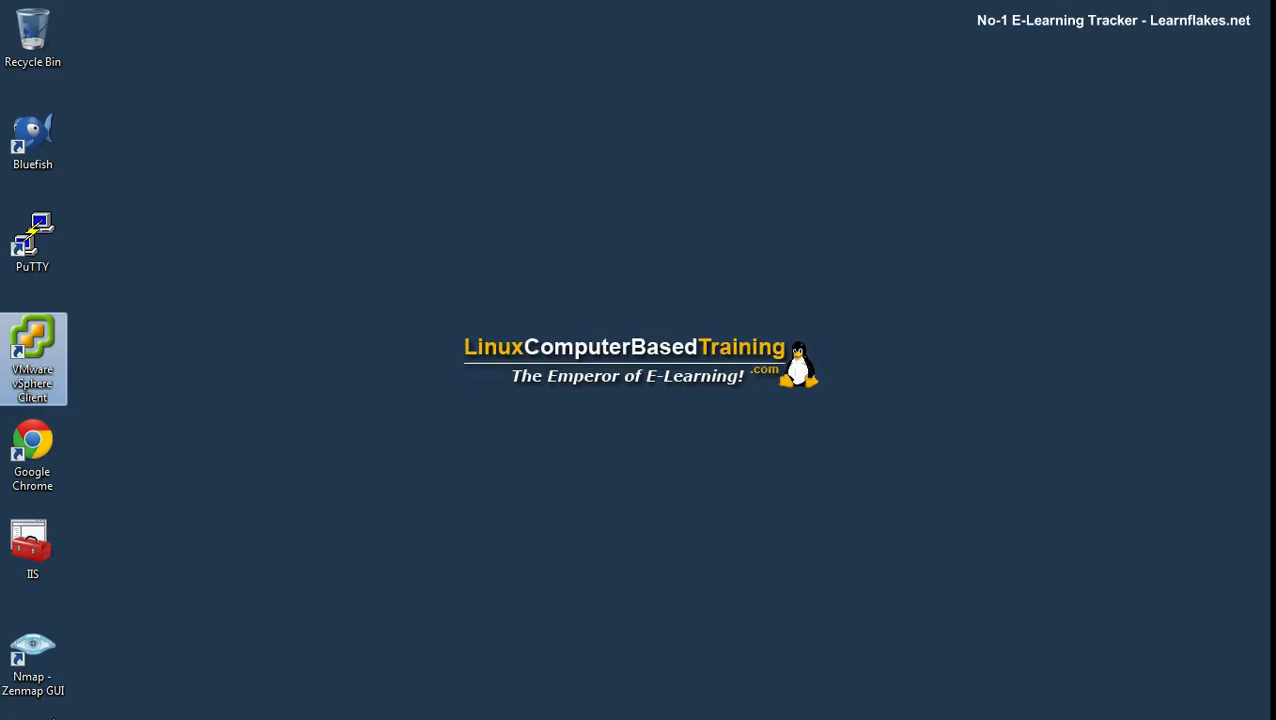
- Lock the Windows session from the Start menu's shut-down options
left_click(22, 707)
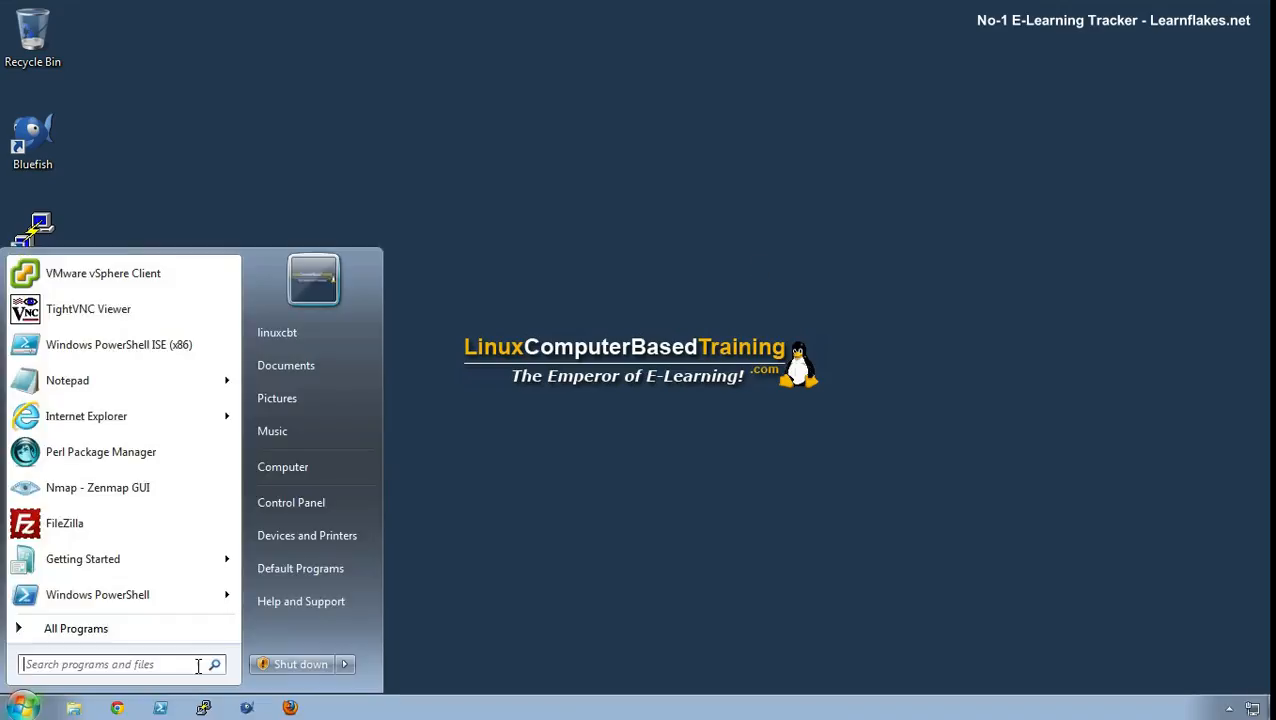
mouse_move(349, 662)
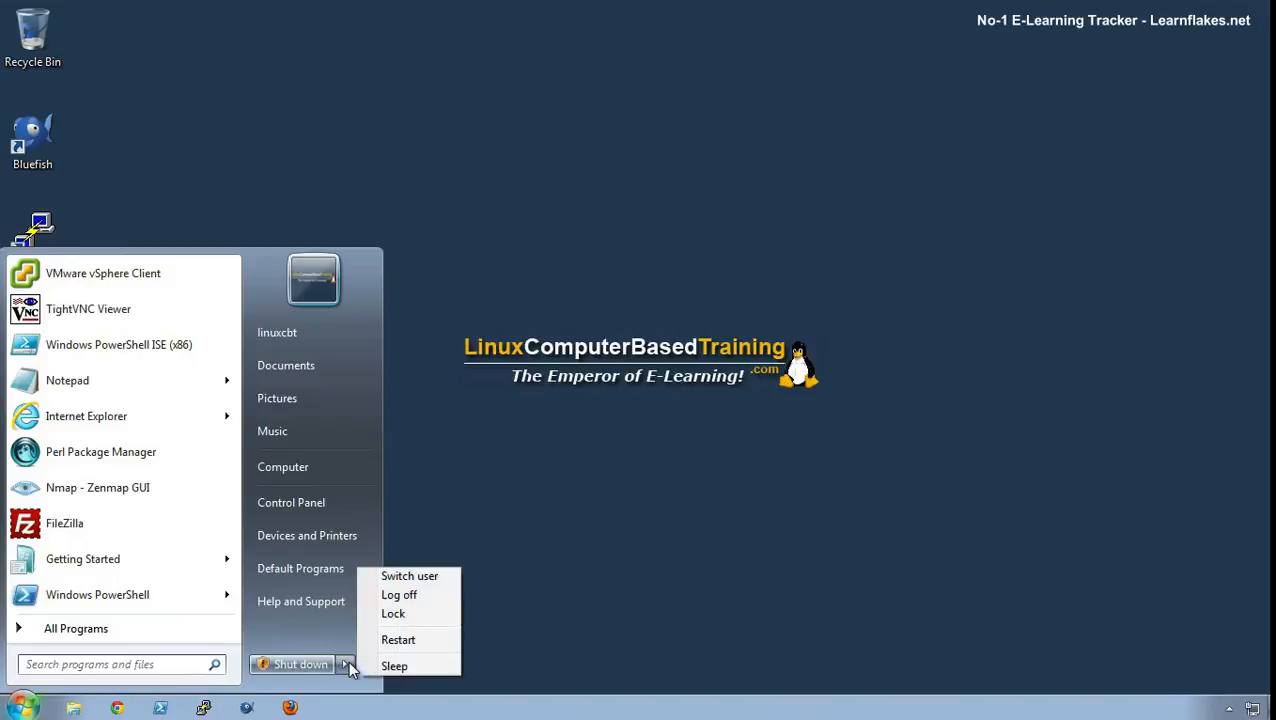
left_click(393, 613)
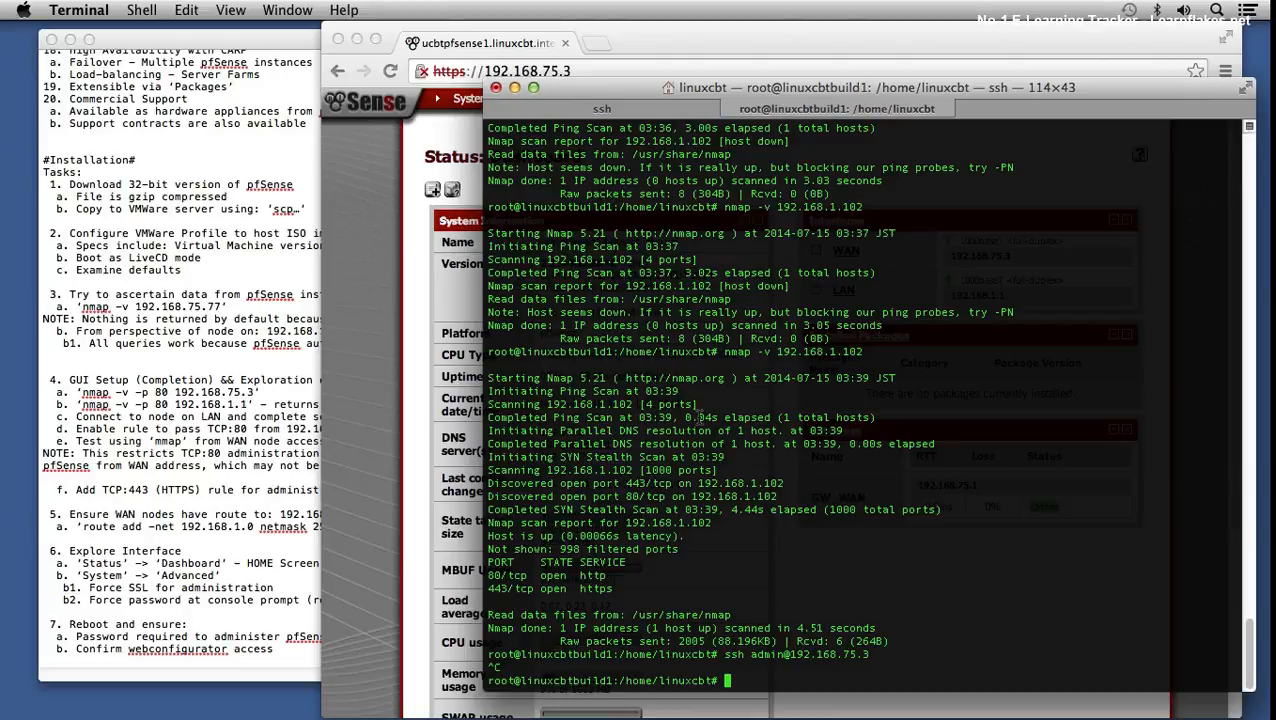
- Clear the Mac terminal and return to the pfSense dashboard in Chrome
type("clear")
key("Return")
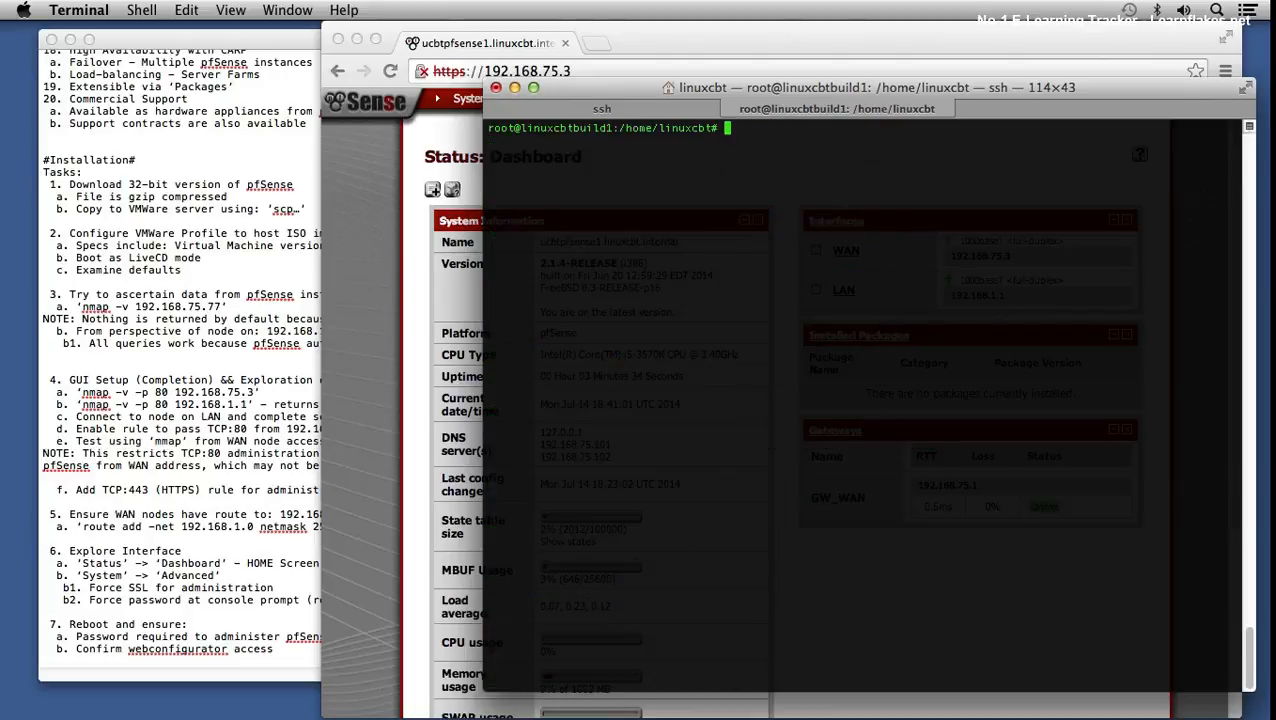
left_click(378, 357)
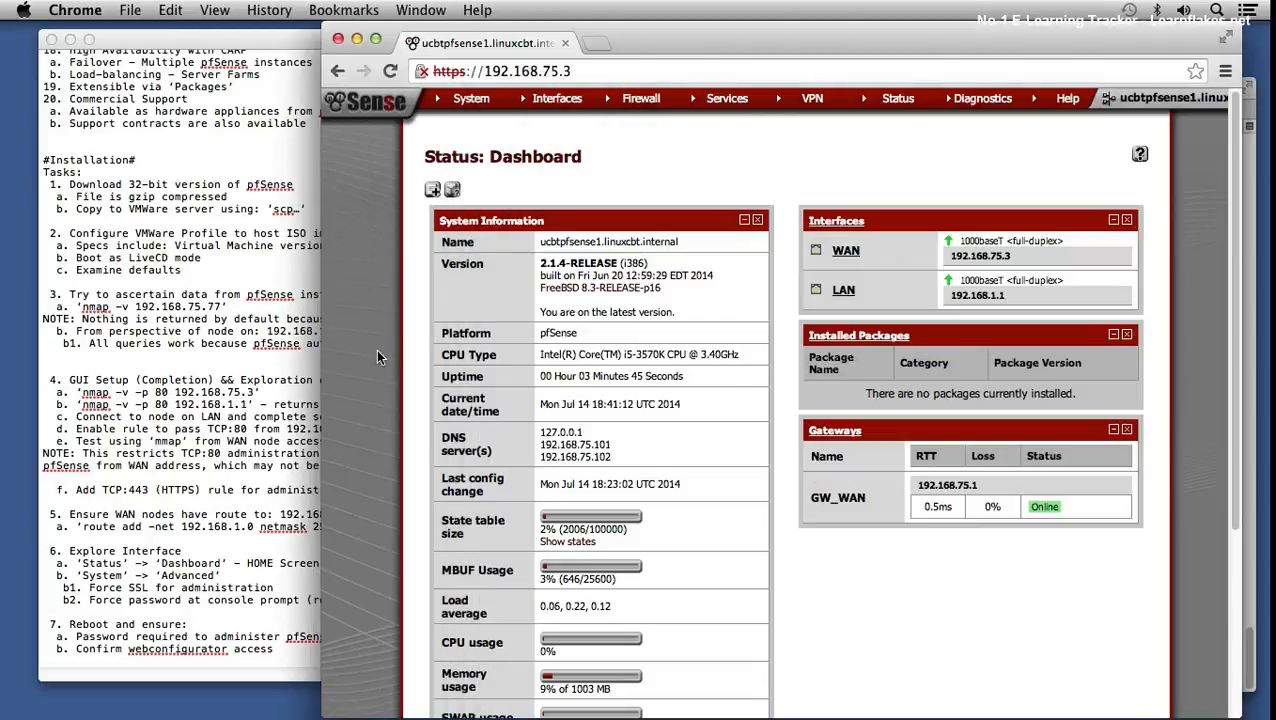